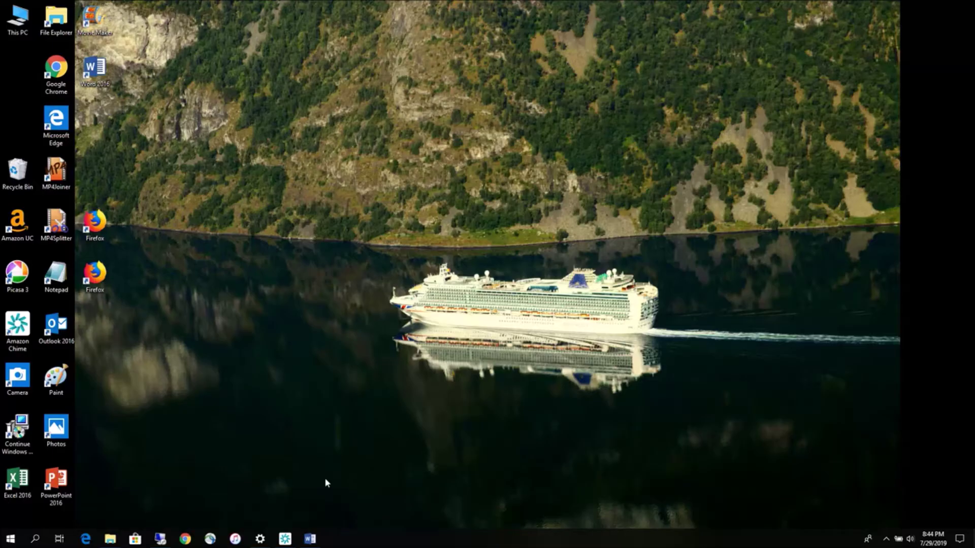
Step: Open the Computer Program Modules document in Word from the taskbar
left_click(313, 541)
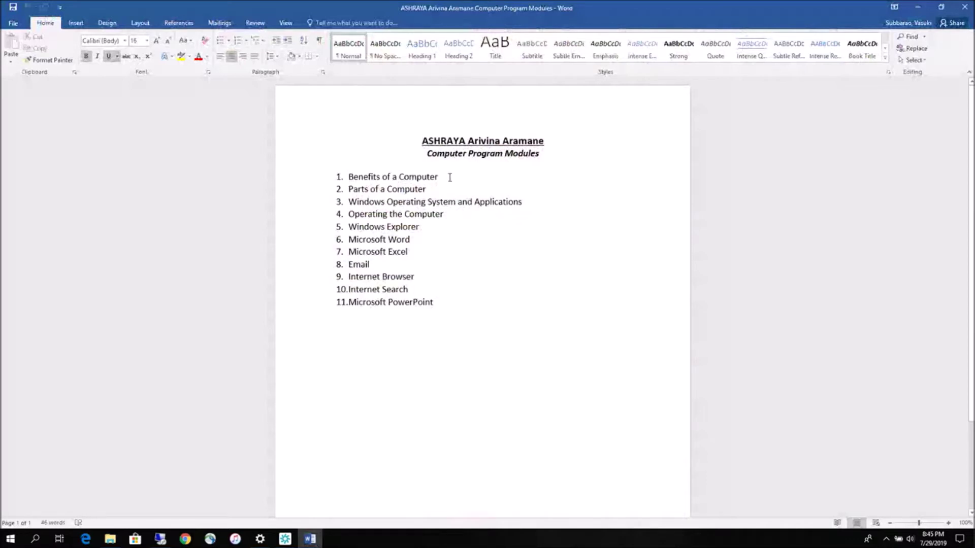
Step: Highlight the Benefits of a Computer, Parts of a Computer, items 3–4 and Windows Explorer lines
left_click_drag(449, 177, 373, 177)
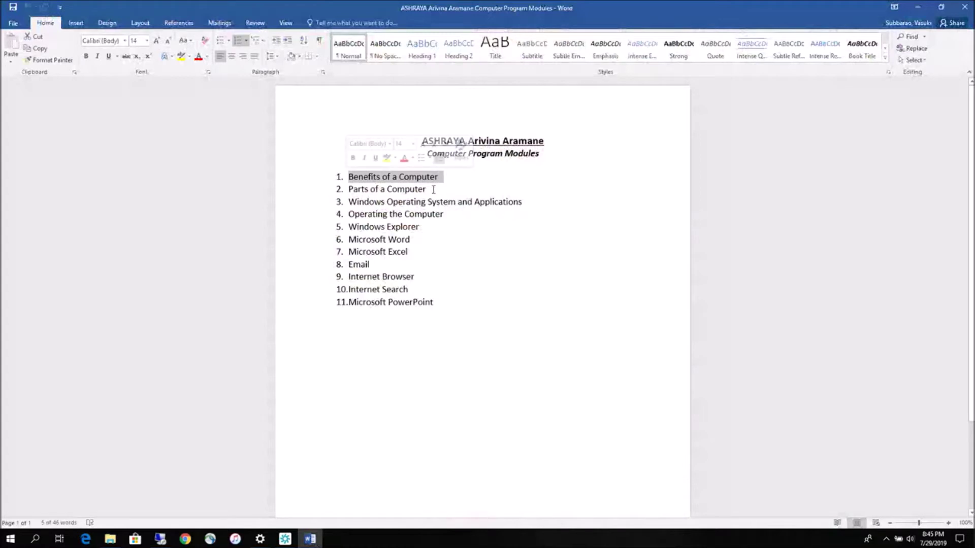
left_click_drag(433, 188, 350, 189)
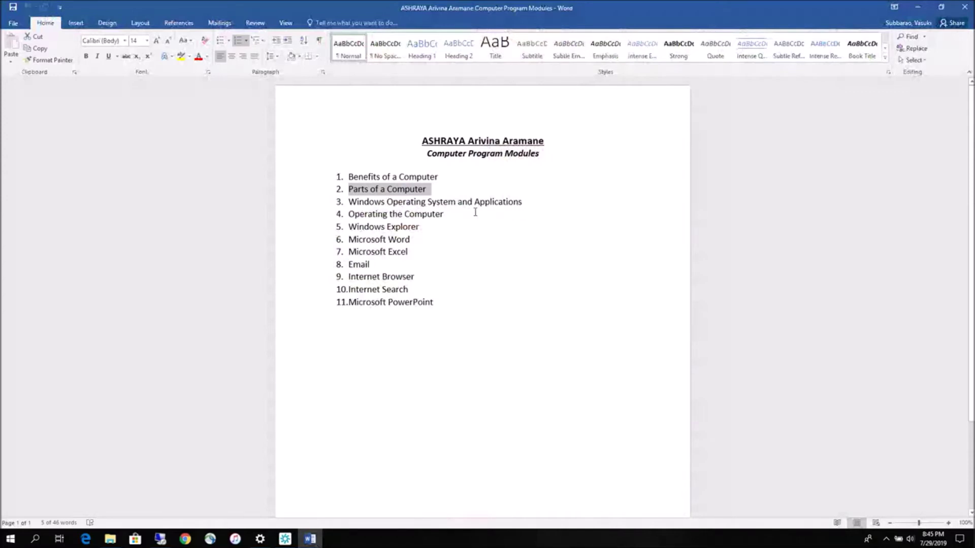
left_click_drag(445, 216, 359, 204)
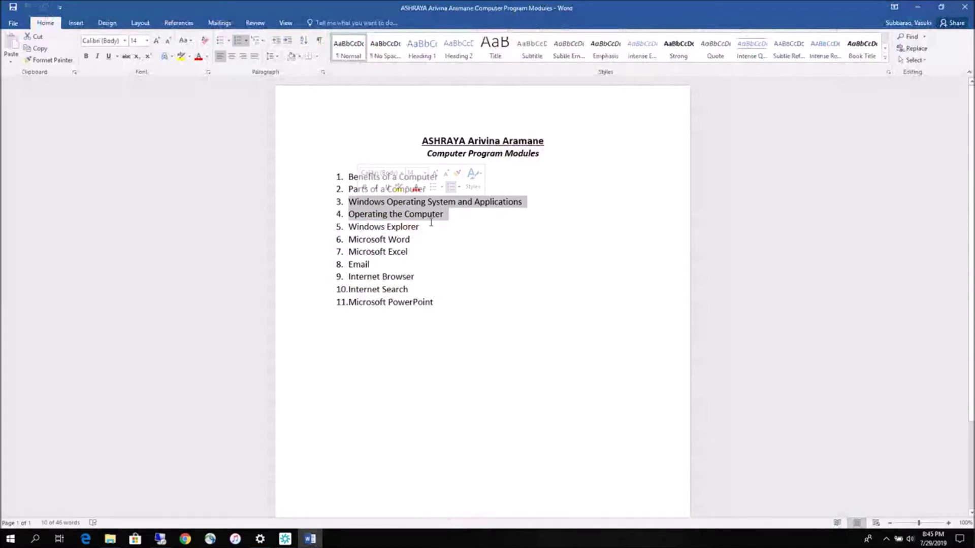
left_click_drag(425, 229, 360, 229)
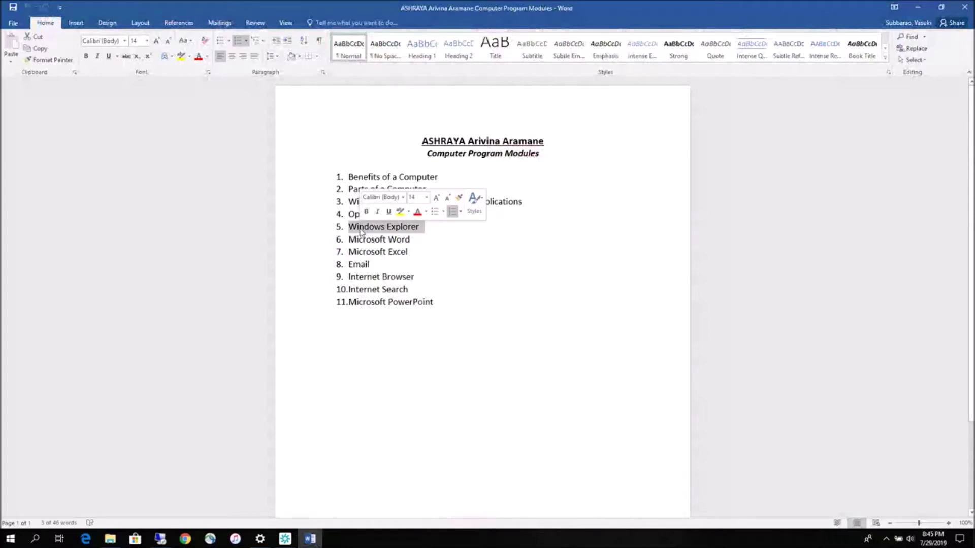
Step: Highlight the Microsoft Word and Microsoft Excel lines, then minimize Word to show the desktop
left_click(421, 240)
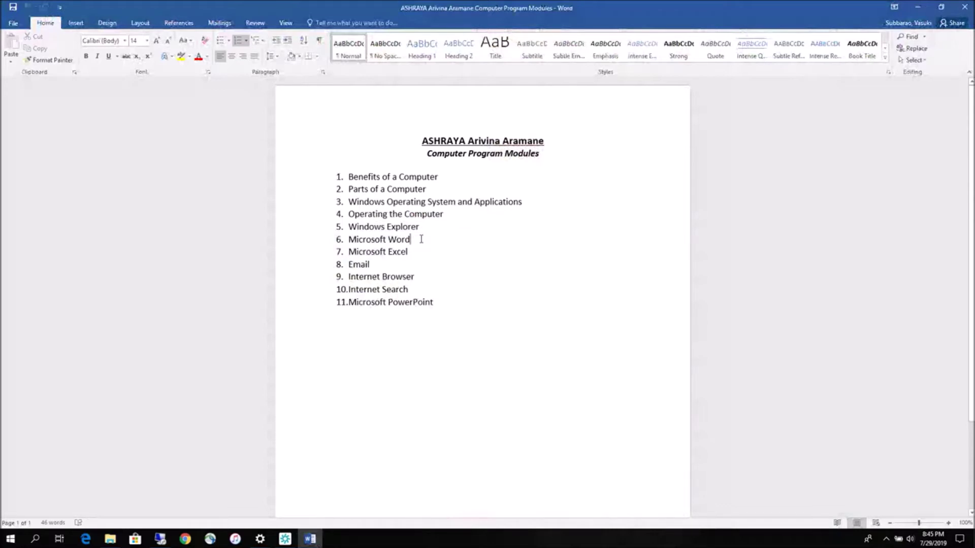
left_click_drag(415, 239, 373, 239)
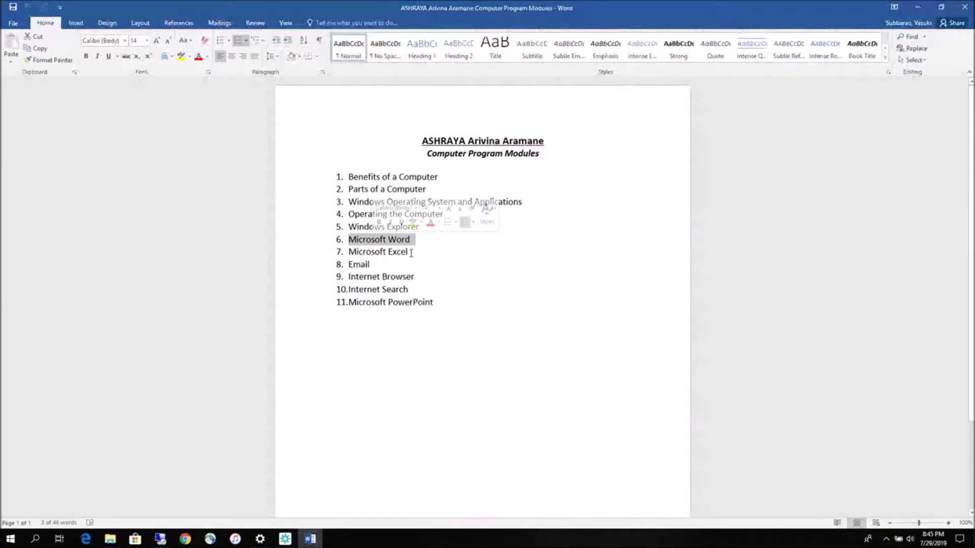
left_click_drag(411, 251, 350, 256)
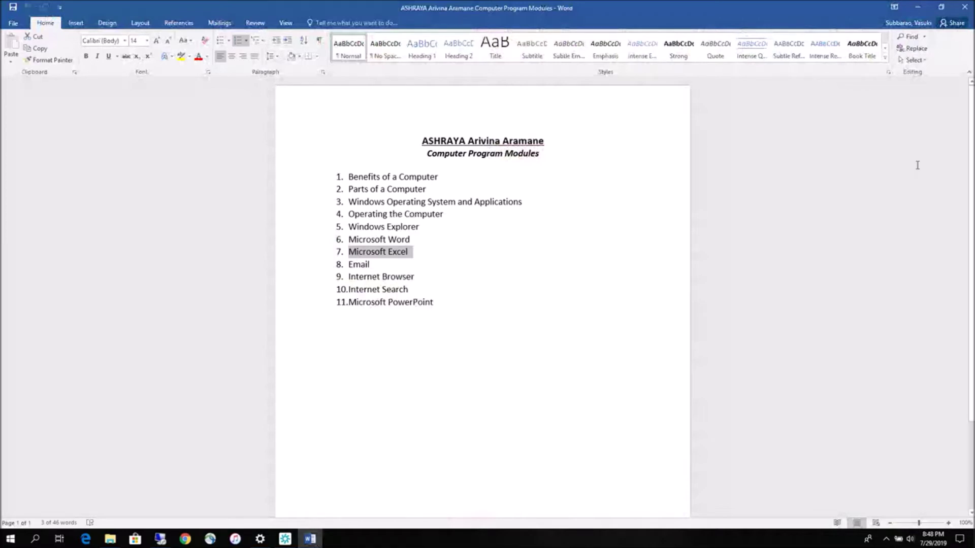
left_click(919, 7)
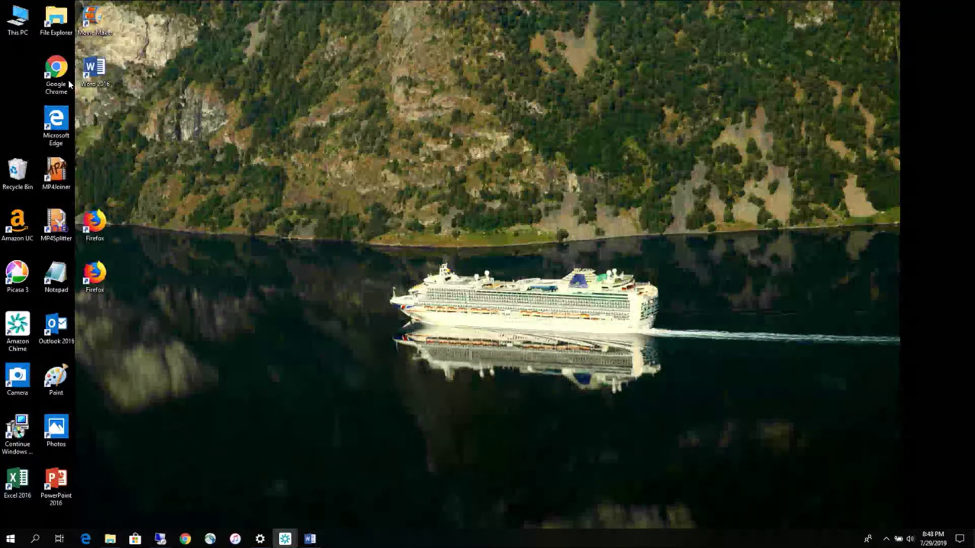
Step: Turn on Auto arrange icons for the desktop and launch Excel 2016
right_click(124, 137)
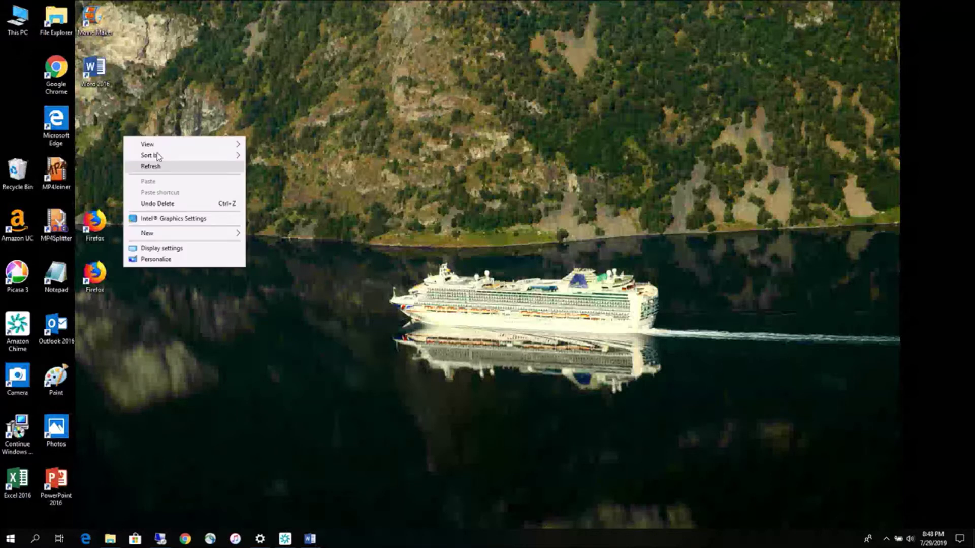
mouse_move(183, 144)
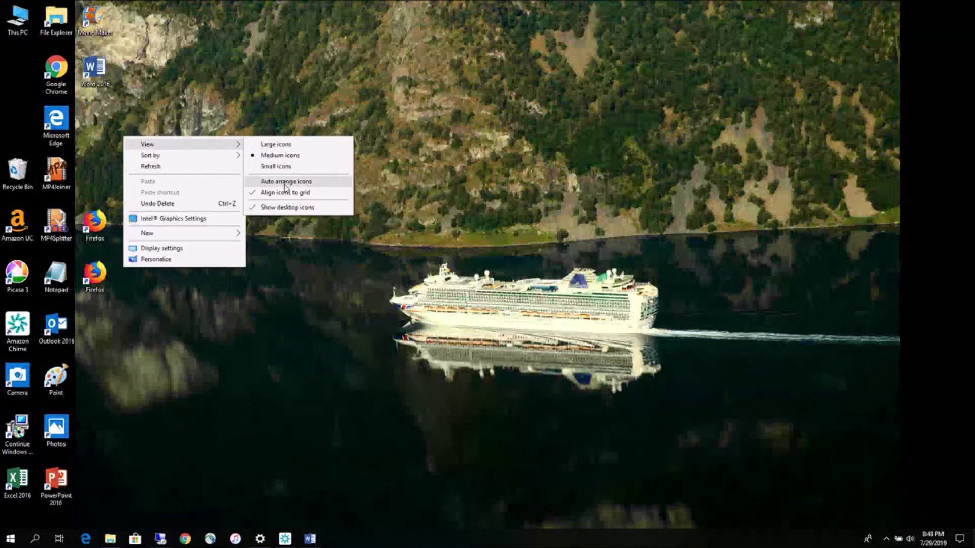
left_click(285, 186)
double_click(21, 483)
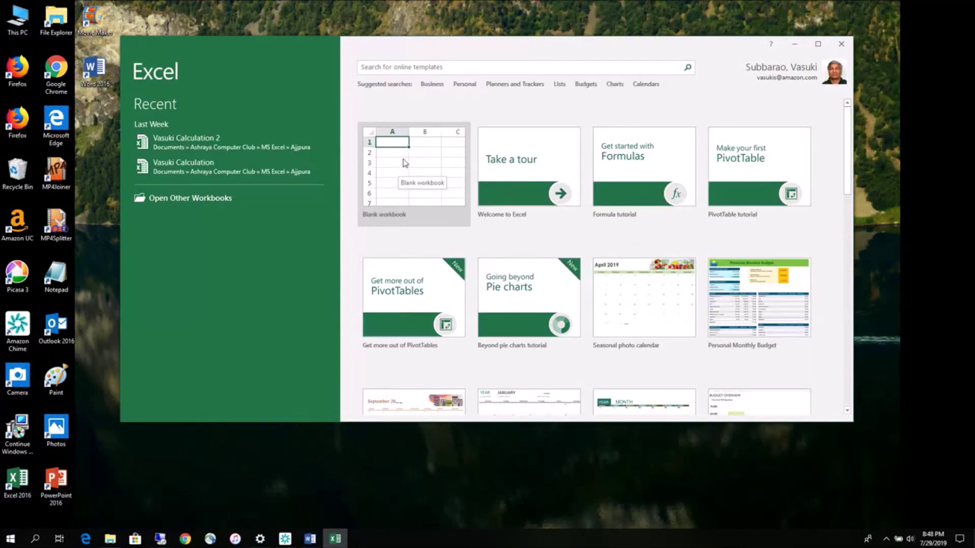
Step: Start a blank Book1 workbook in a maximized Excel window and select cell F3
double_click(404, 169)
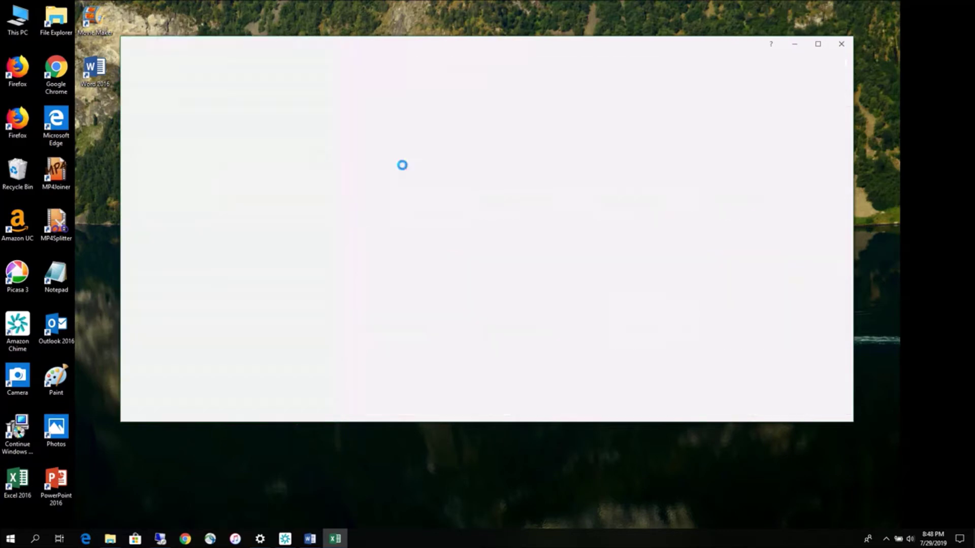
left_click(817, 44)
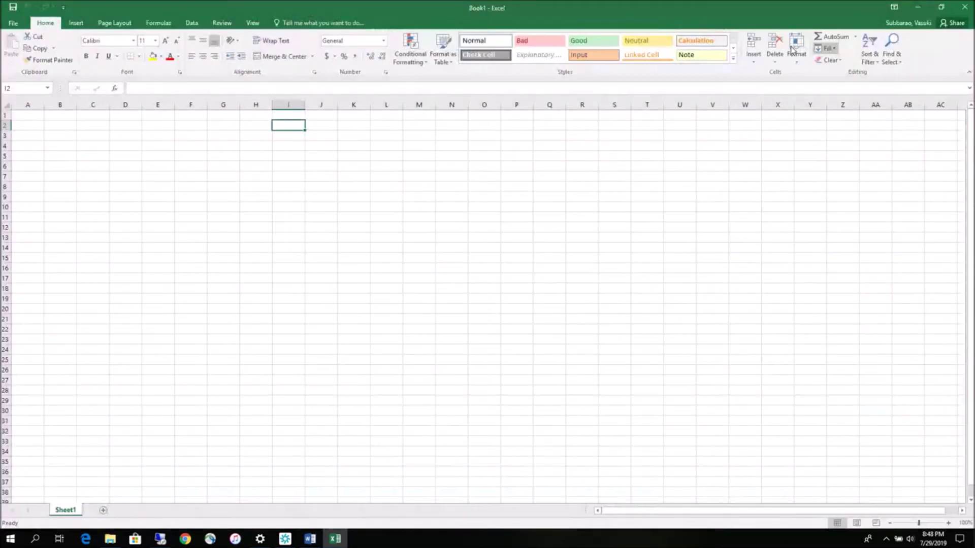
left_click(183, 135)
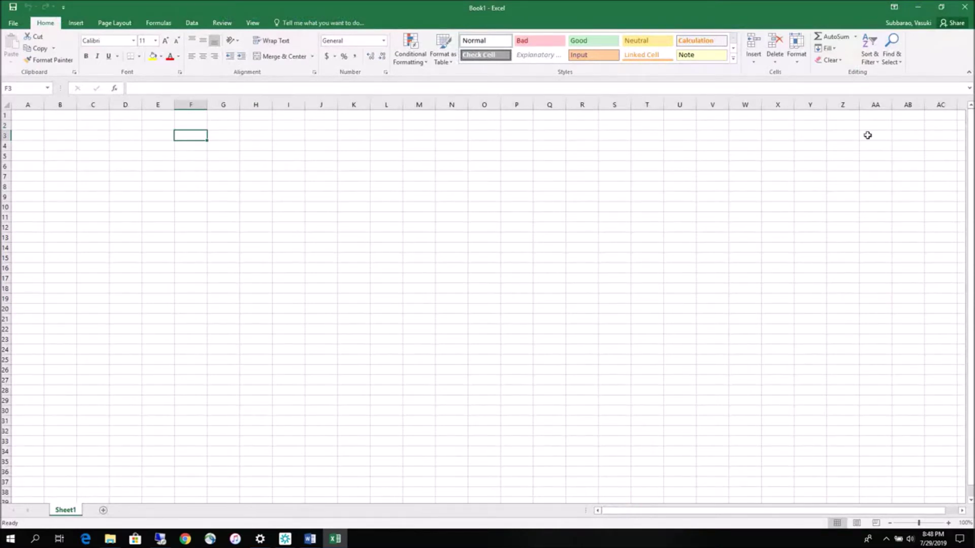
left_click_drag(970, 269, 970, 168)
scroll(20, 447, "down", 3)
scroll(22, 437, "down", 2)
scroll(22, 356, "down", 3)
scroll(17, 253, "down", 2)
scroll(16, 183, "up", 5)
scroll(31, 173, "up", 5)
left_click_drag(632, 511, 889, 534)
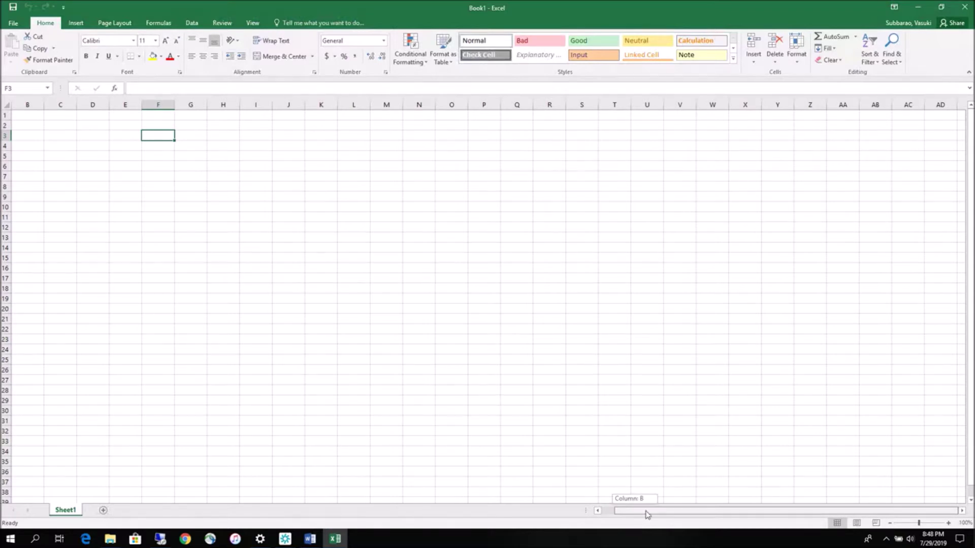
left_click_drag(889, 535, 629, 513)
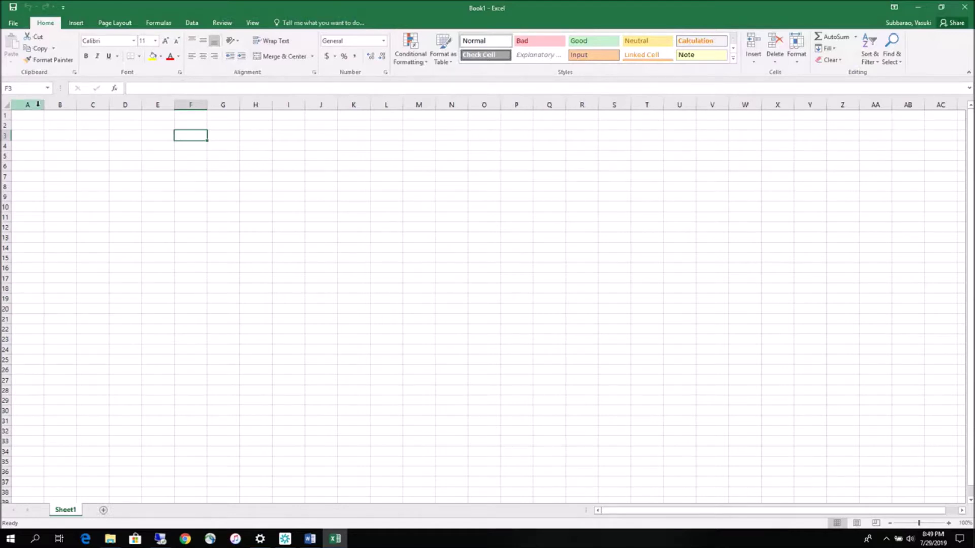
left_click(22, 104)
left_click_drag(43, 107, 171, 105)
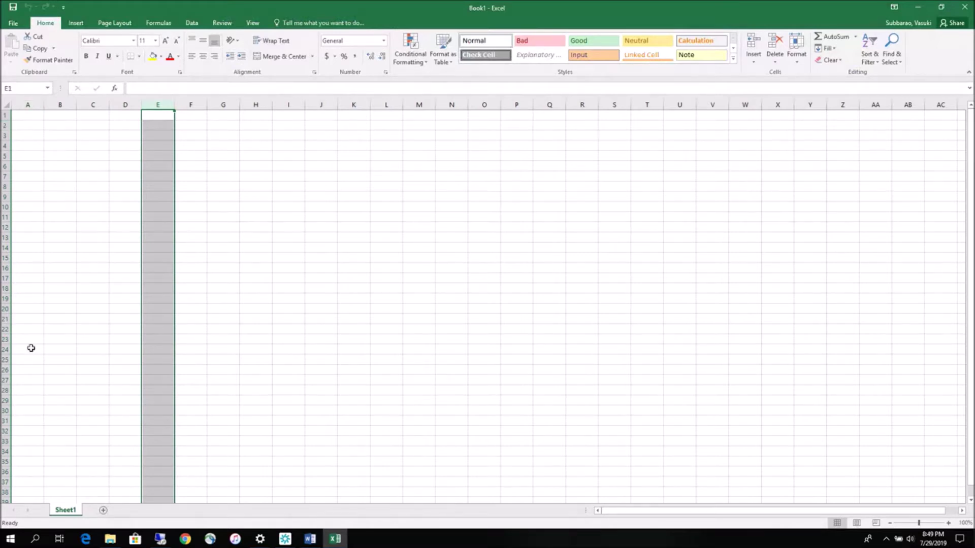
left_click(94, 137)
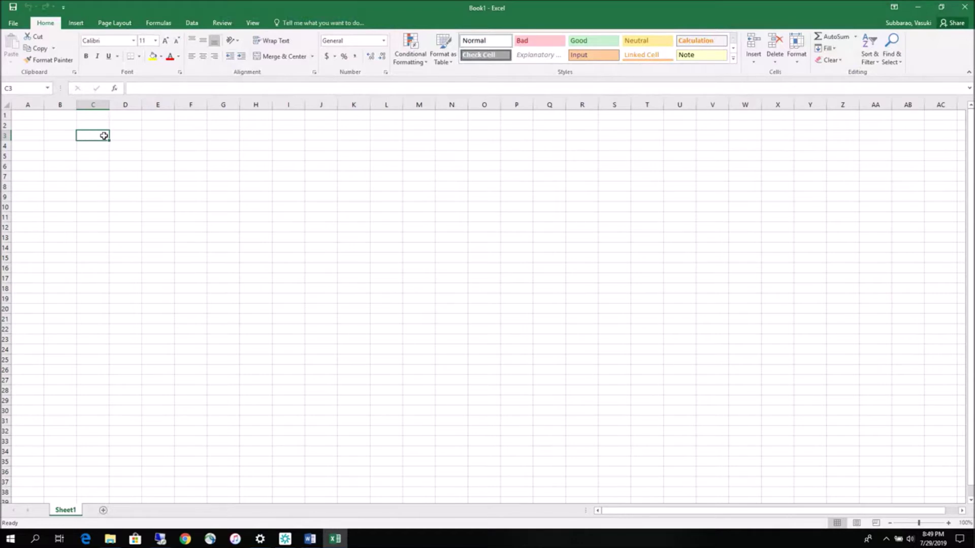
left_click(184, 215)
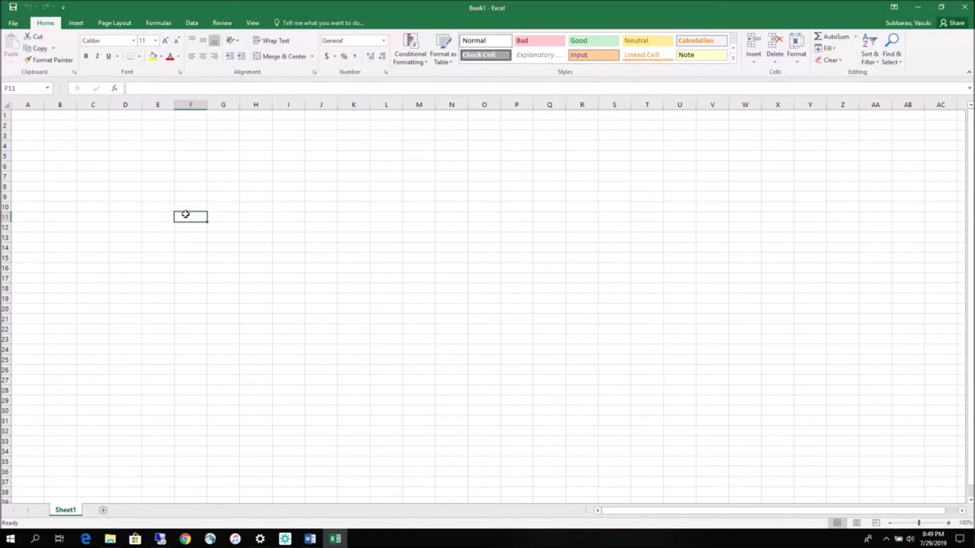
left_click(263, 257)
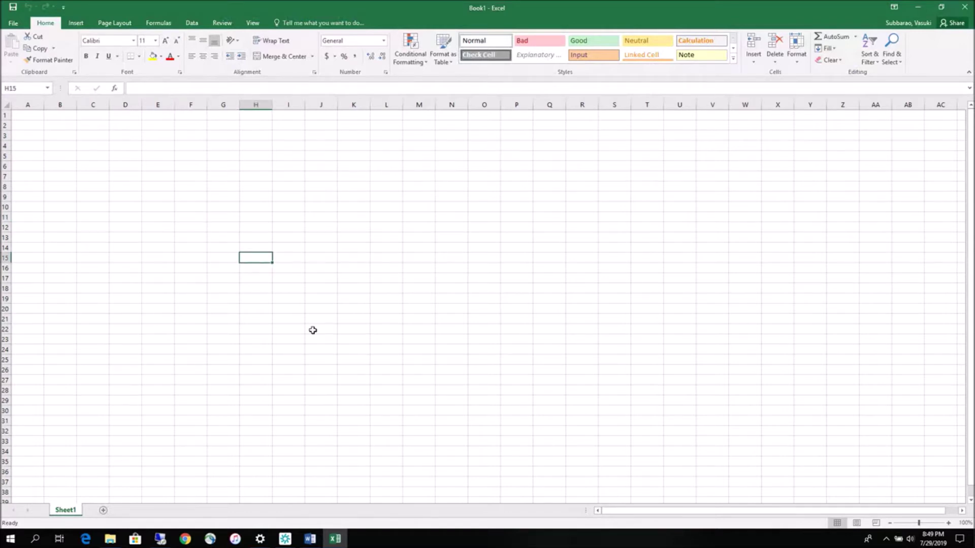
left_click(424, 370)
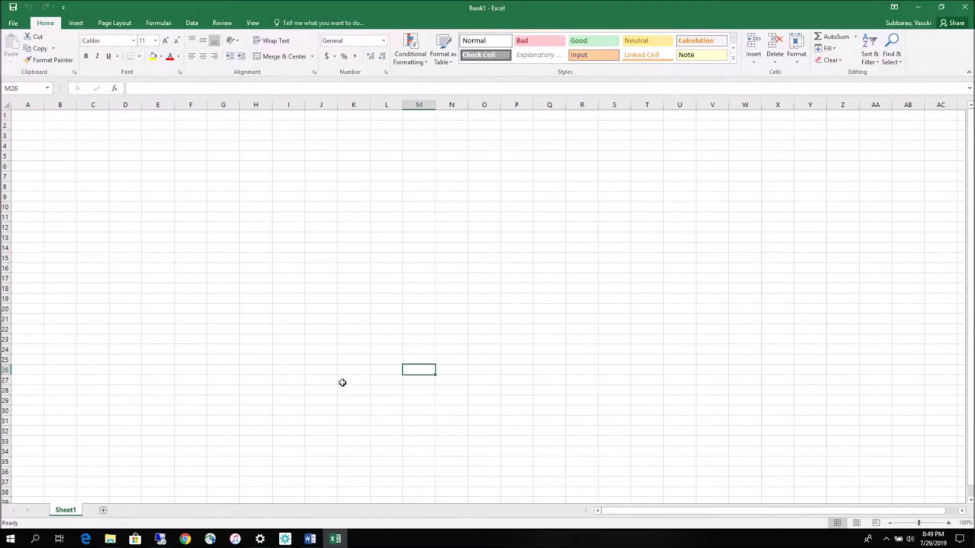
left_click(257, 188)
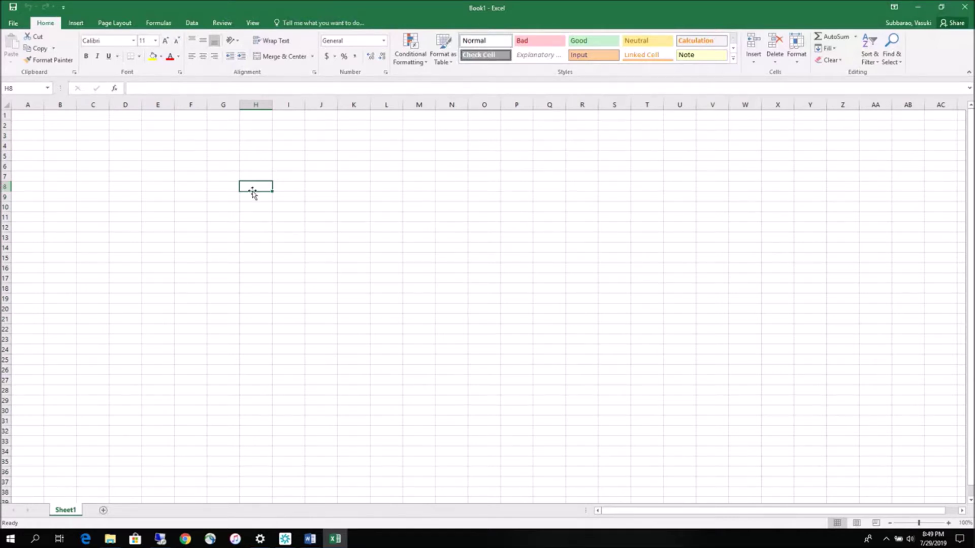
left_click(254, 104)
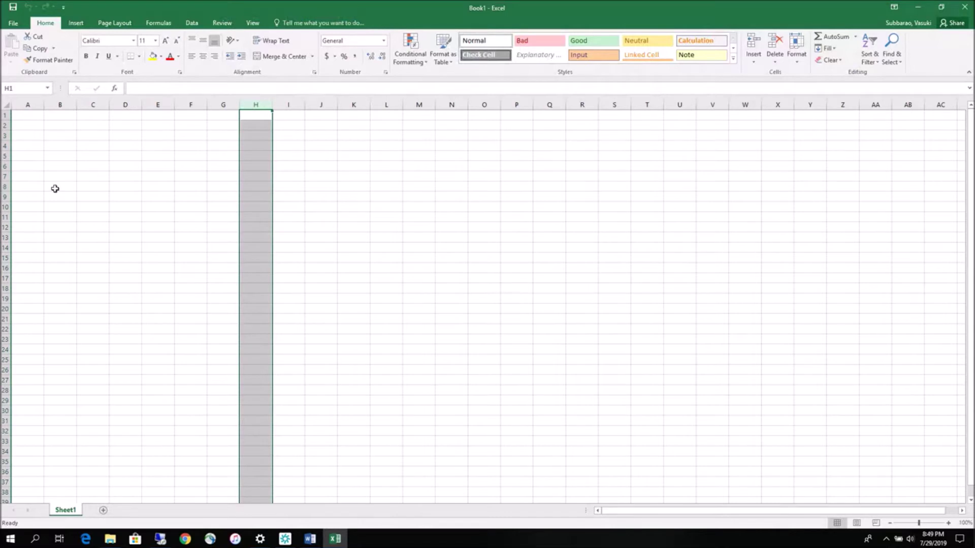
left_click(5, 187)
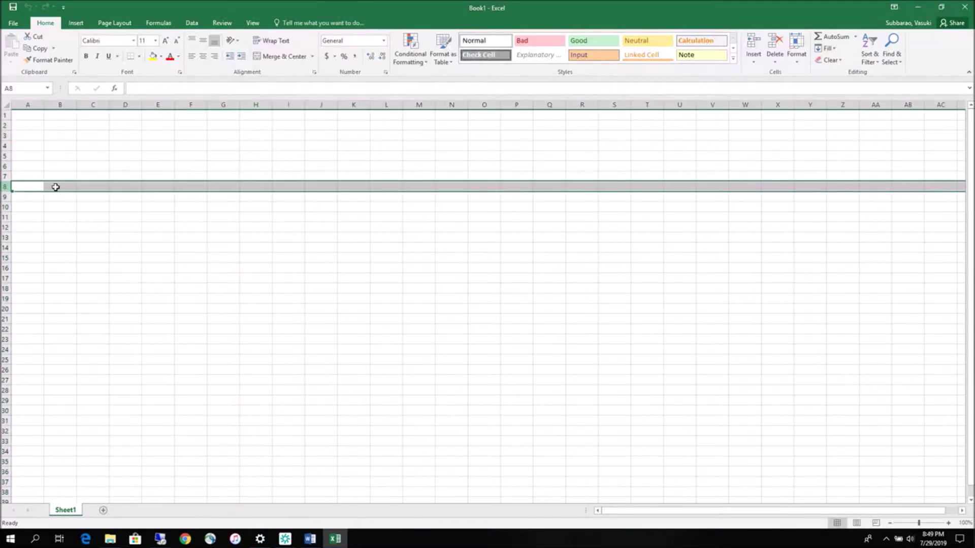
left_click(253, 186)
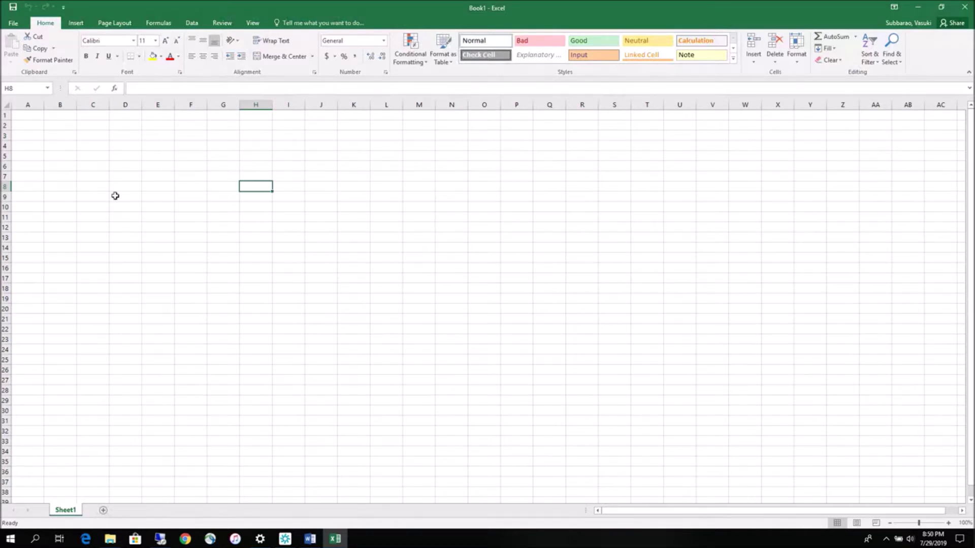
left_click(294, 276)
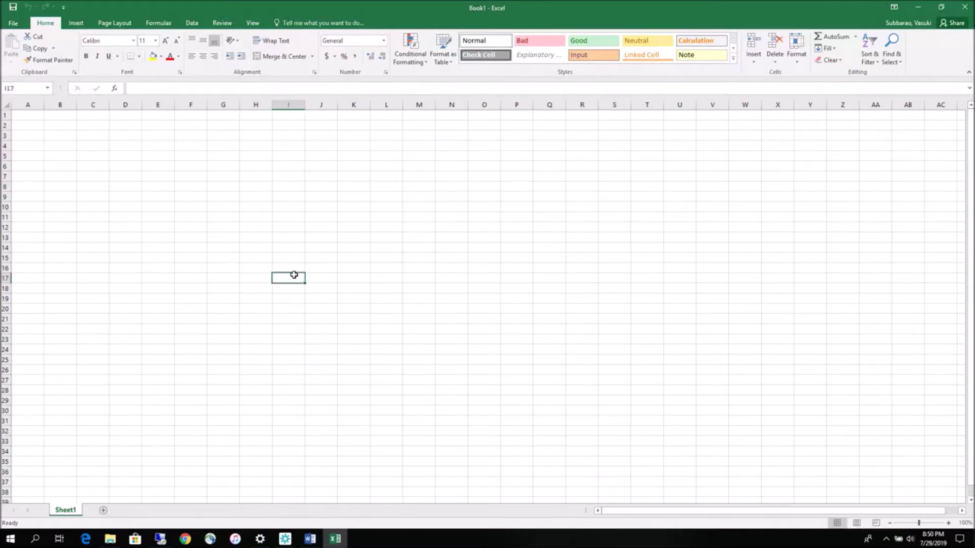
left_click(196, 147)
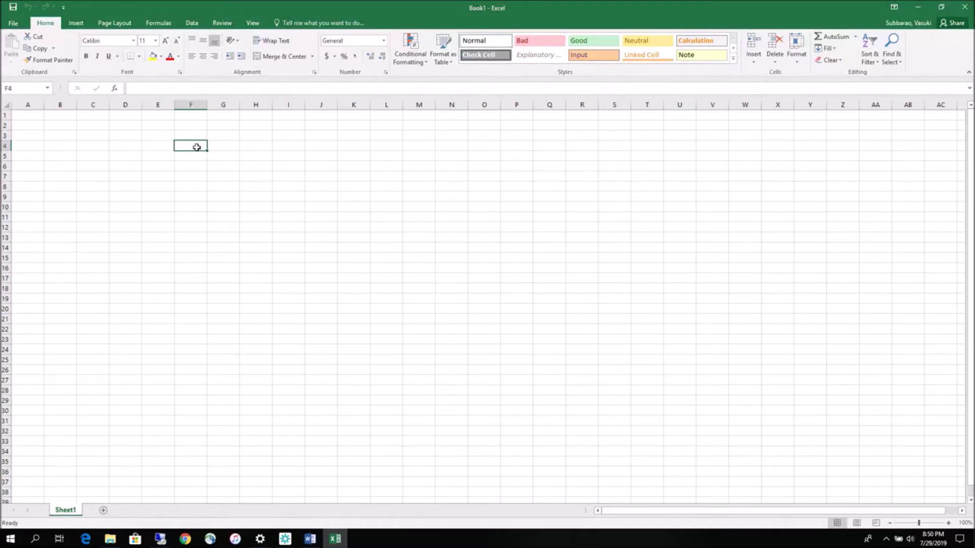
Step: Enter 10 in F4 and center-align the cells across the selected columns
type("10")
left_click(190, 186)
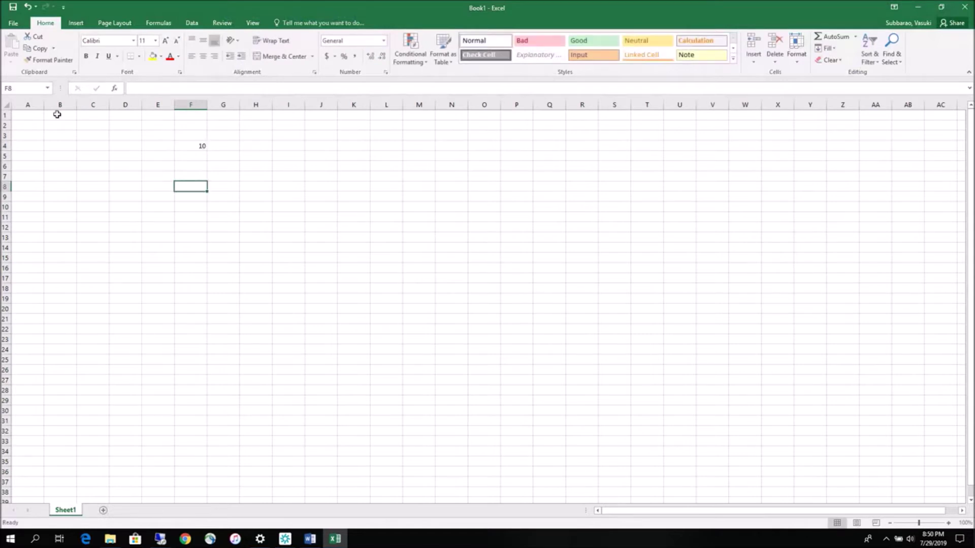
left_click(28, 105)
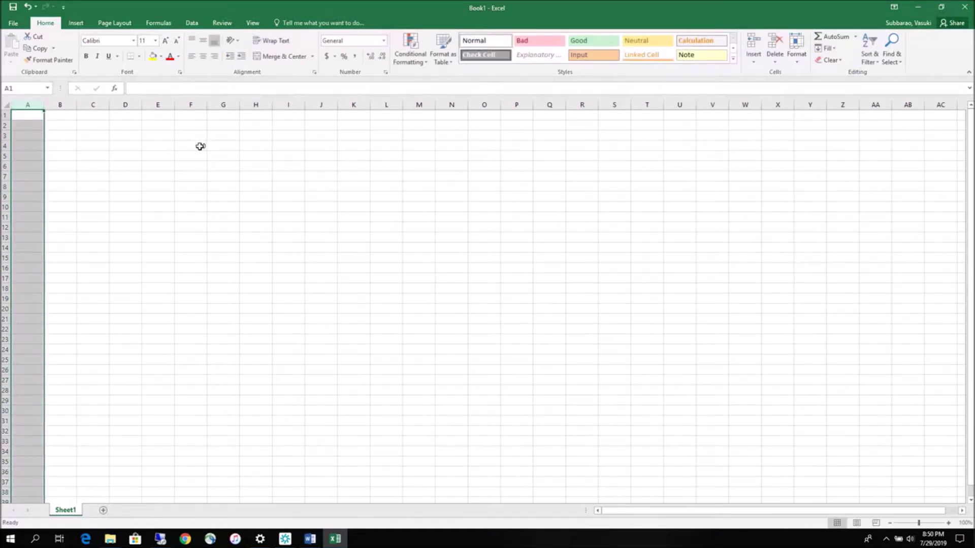
left_click(200, 146)
left_click(28, 103)
left_click_drag(28, 103, 708, 114)
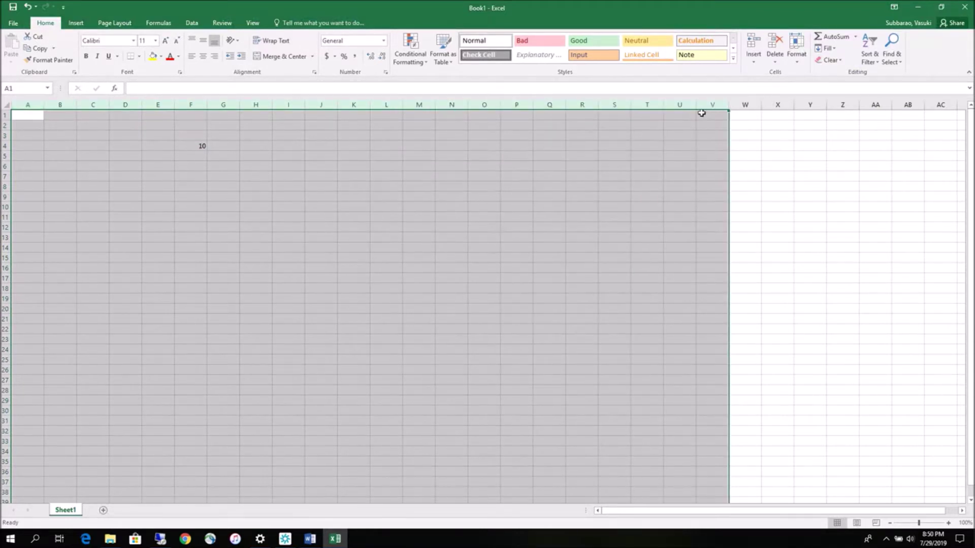
left_click(203, 57)
left_click(214, 56)
left_click(192, 57)
left_click(203, 56)
left_click(184, 145)
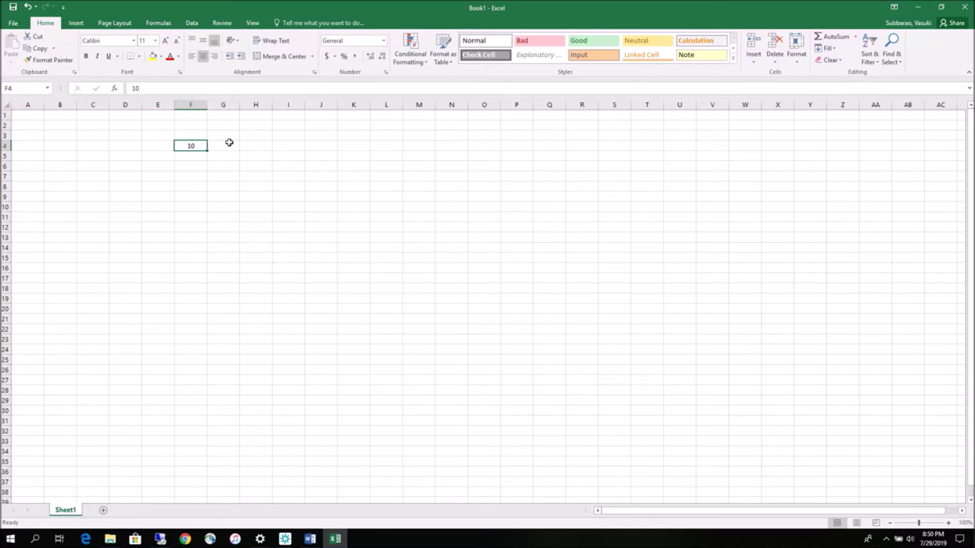
Step: Enter 5 in G4 beside the 10
left_click(229, 143)
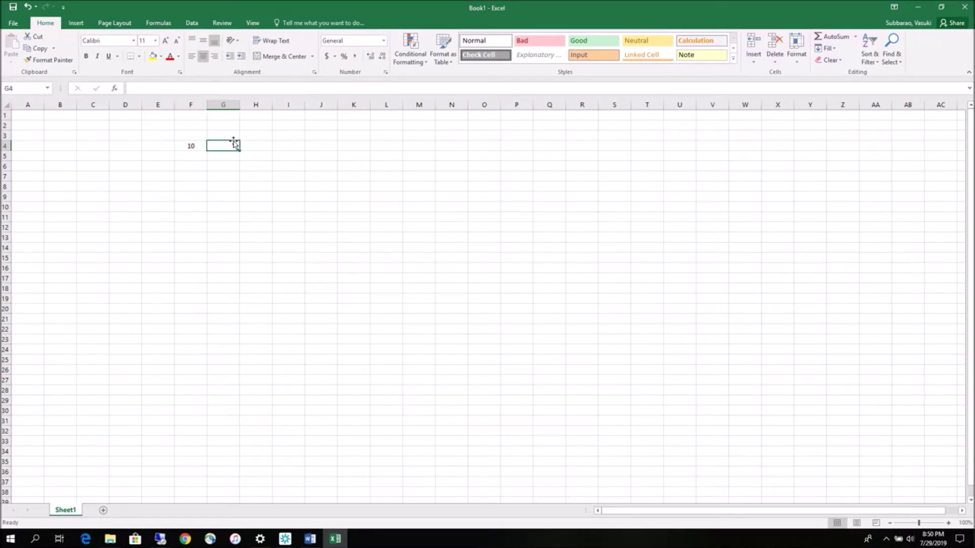
type("5")
key("Return")
left_click(229, 174)
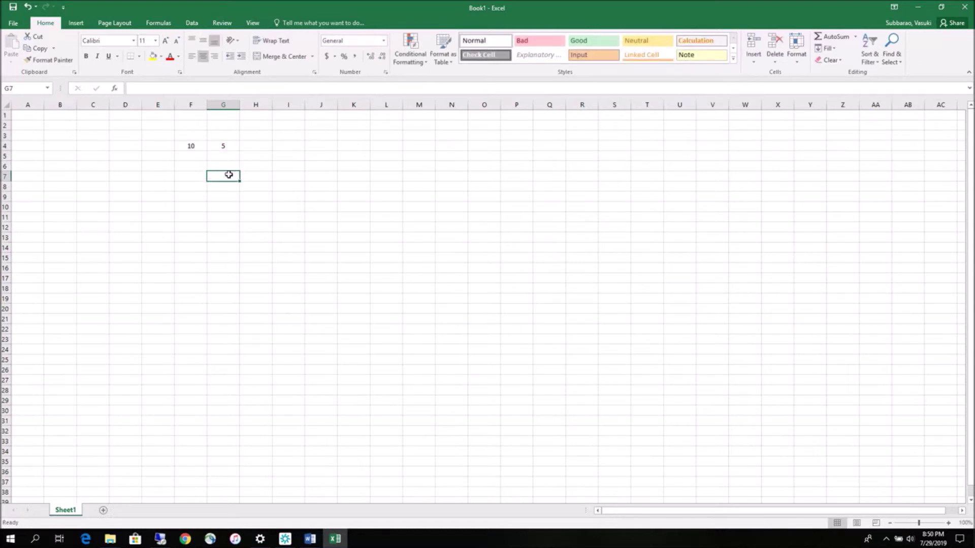
left_click(192, 145)
left_click(224, 144)
left_click(255, 145)
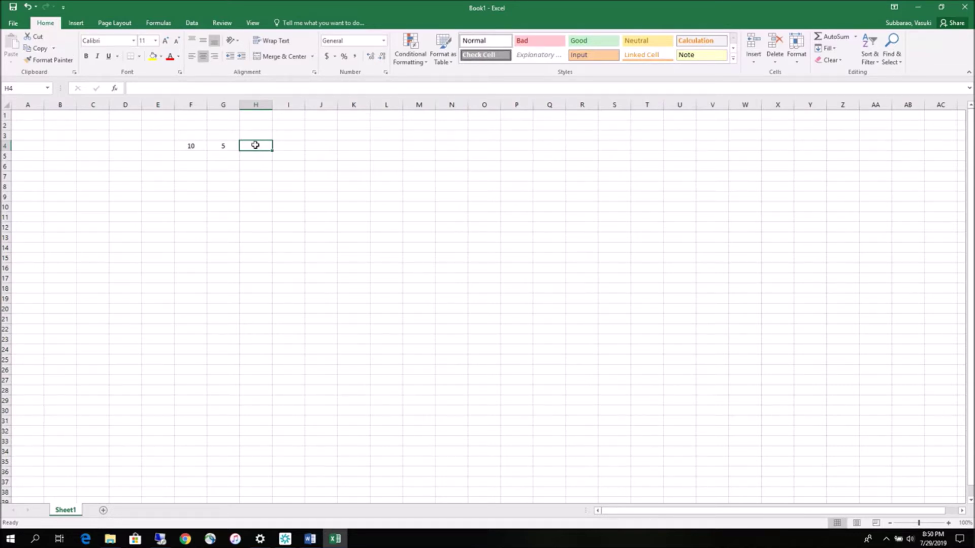
key("Up")
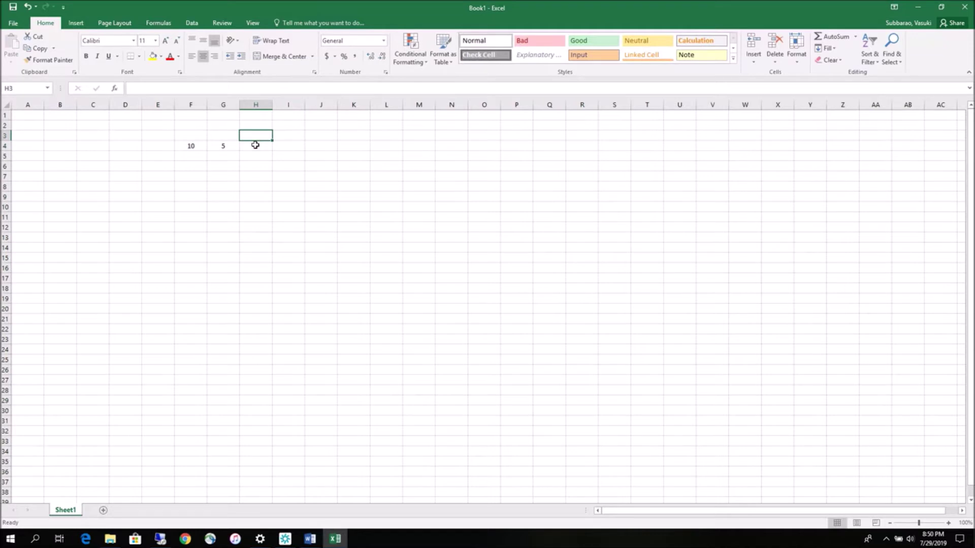
type("add")
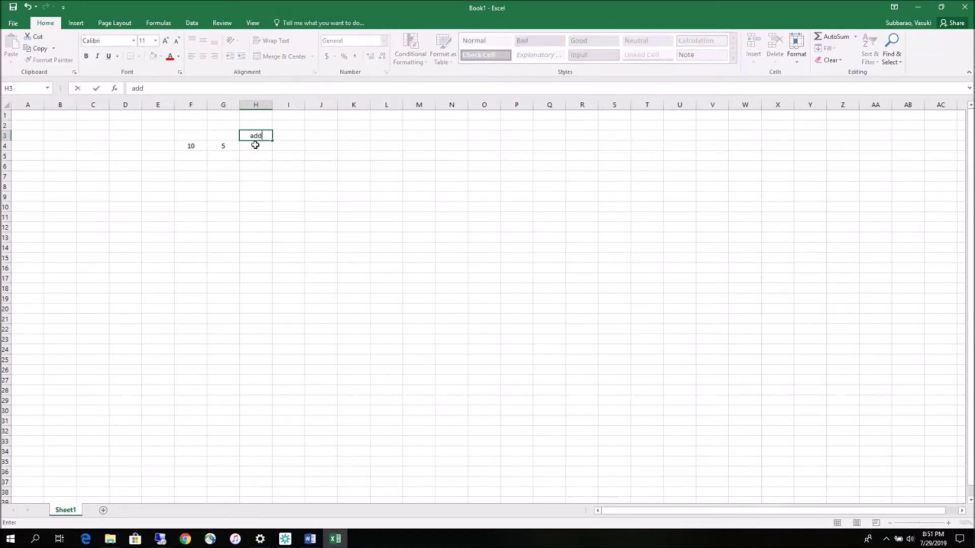
key("BackSpace")
key("BackSpace")
left_click(258, 117)
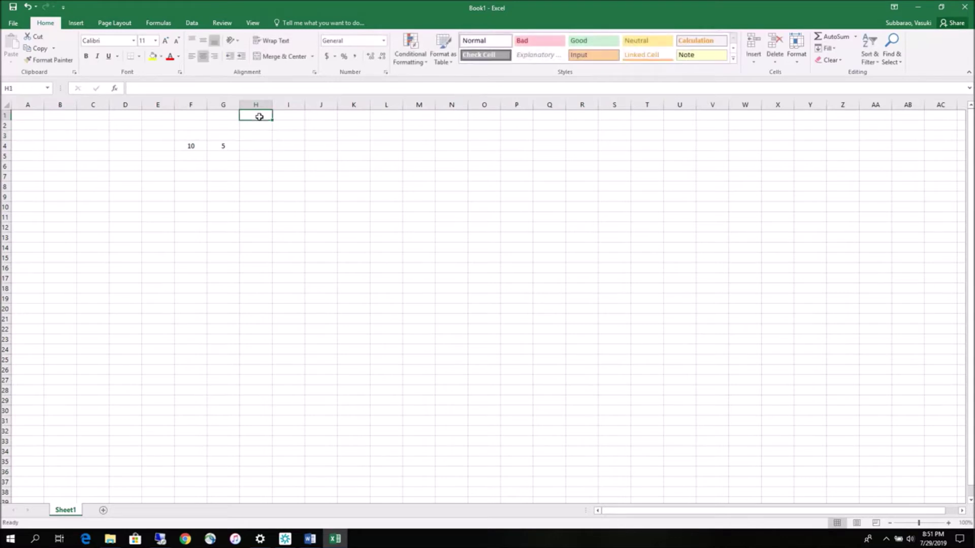
Step: Drag the 10 and 5 from F4:G4 up to F2:G2
left_click_drag(187, 147, 213, 146)
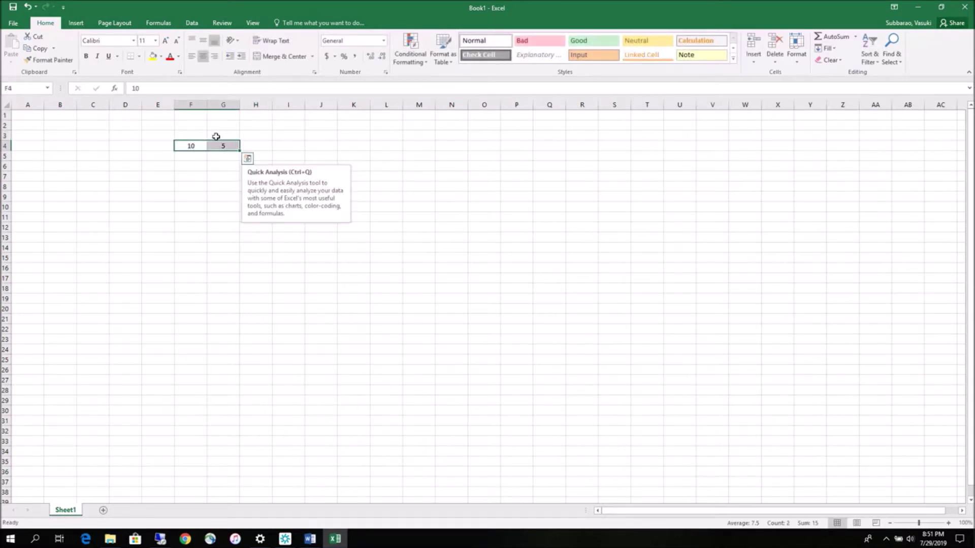
left_click_drag(213, 145, 218, 137)
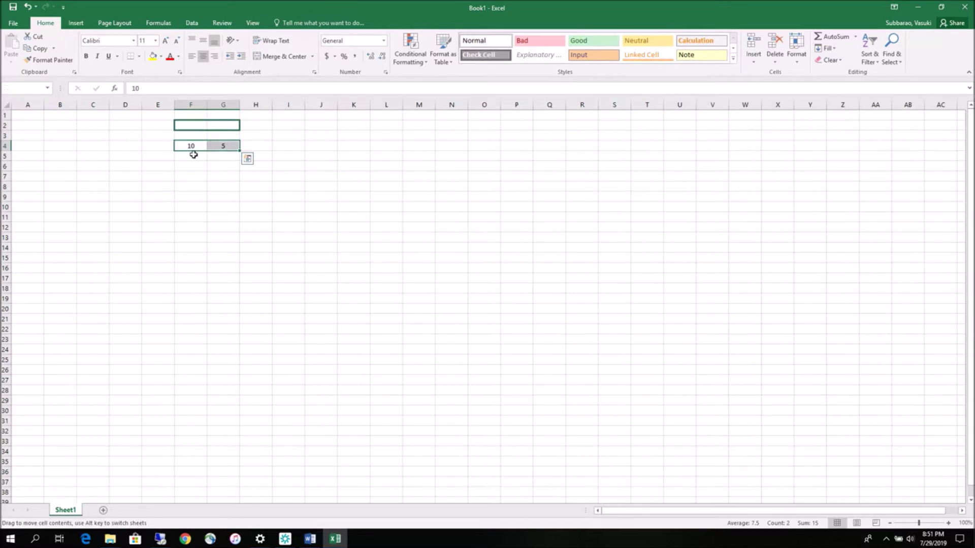
left_click(193, 114)
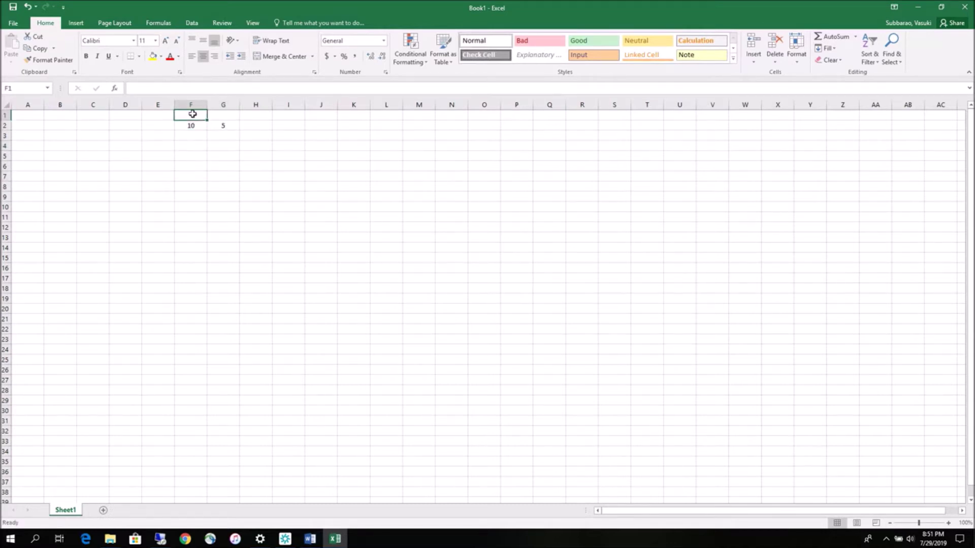
Step: Type the headings No 1, No 2 and Addition into F1:H1
type("N")
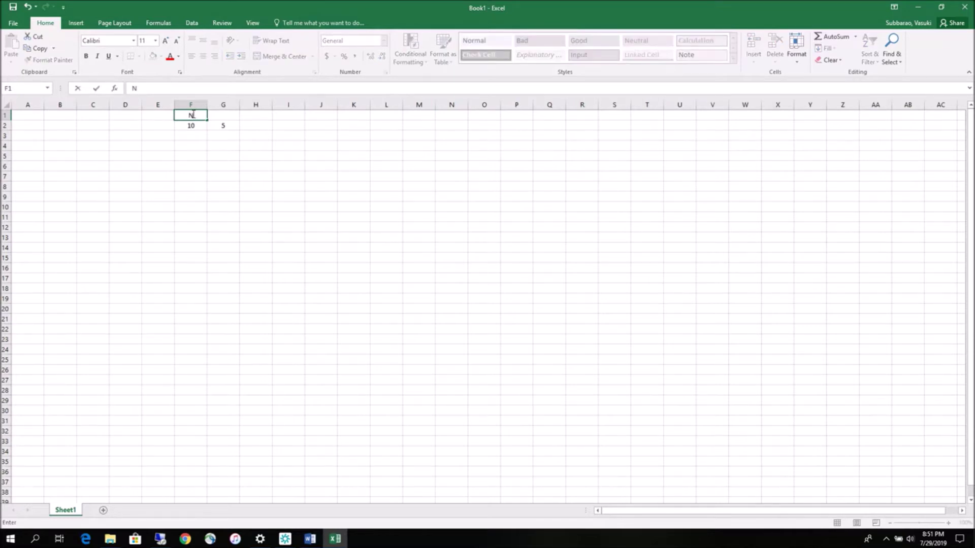
type("o 1")
key("Tab")
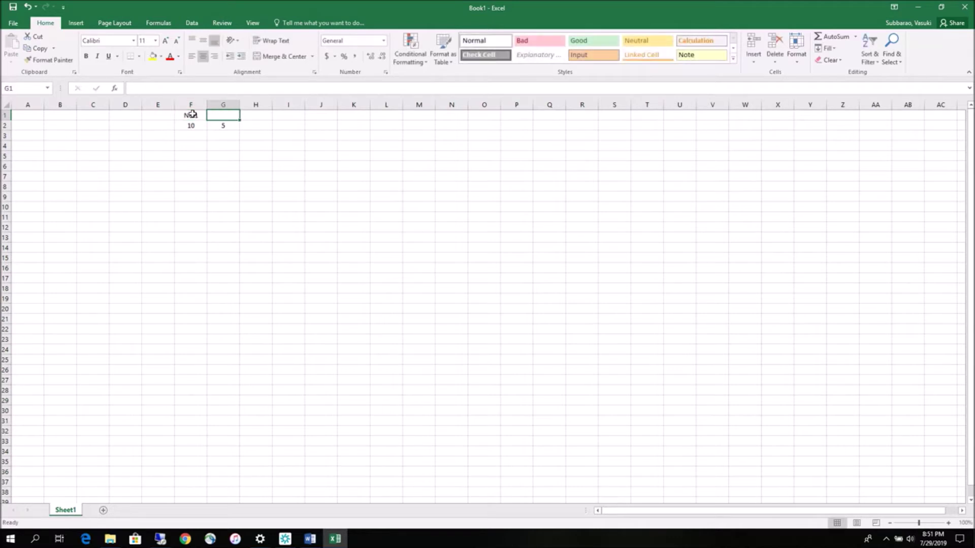
type("No 2")
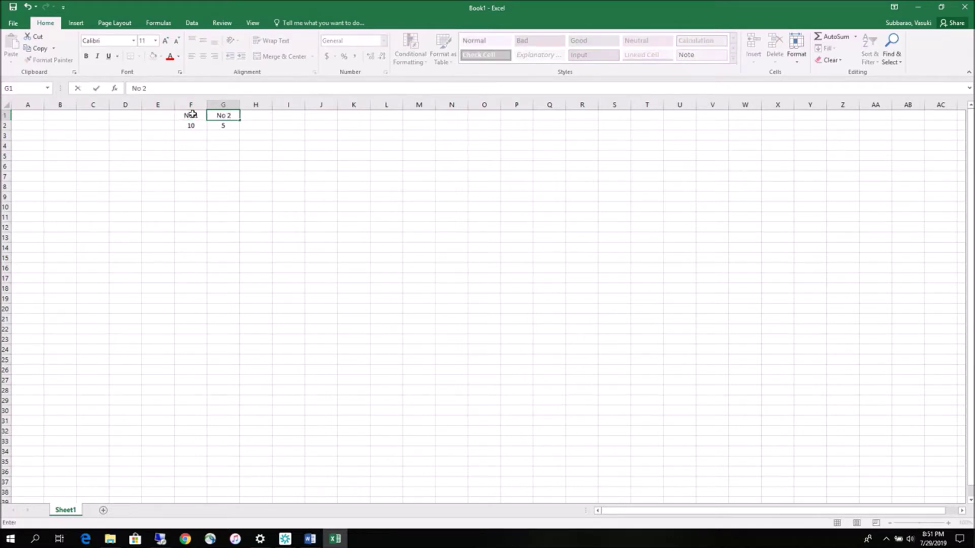
left_click(260, 115)
type("Addition")
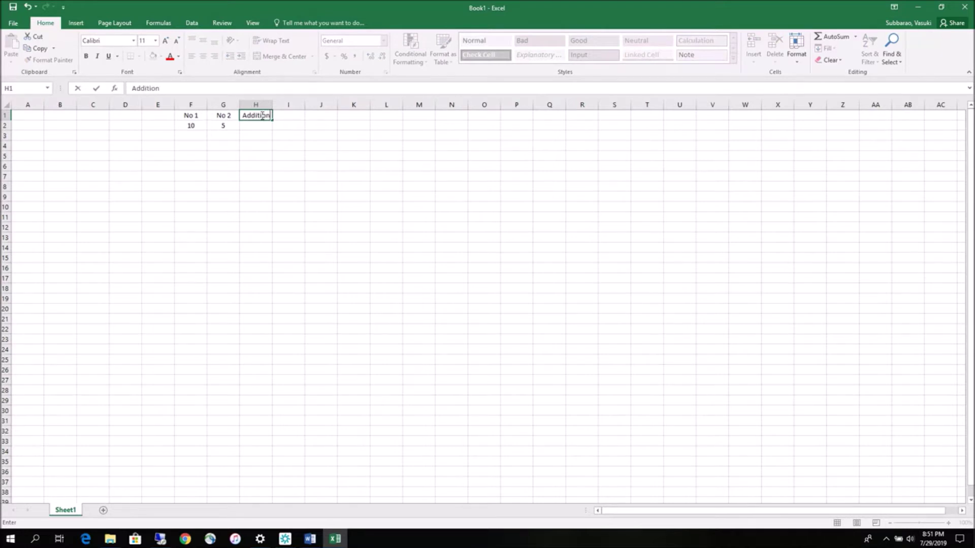
left_click(258, 125)
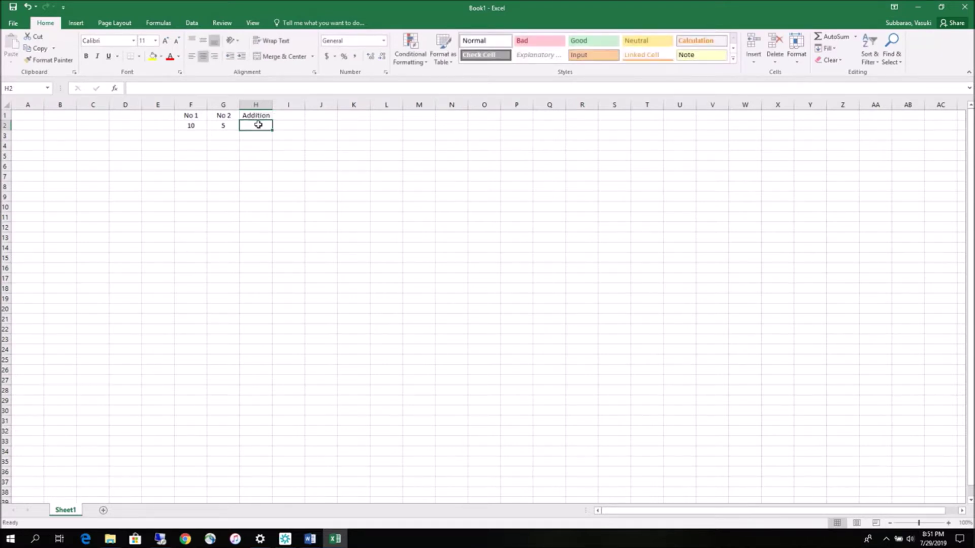
Step: Enter =F2+G2 in H2 so Addition shows 15
type("=")
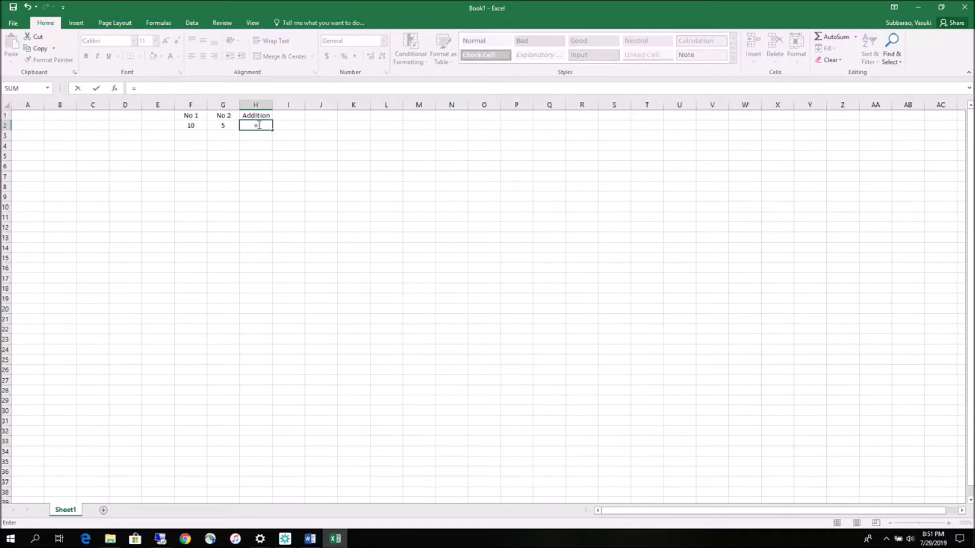
left_click(190, 126)
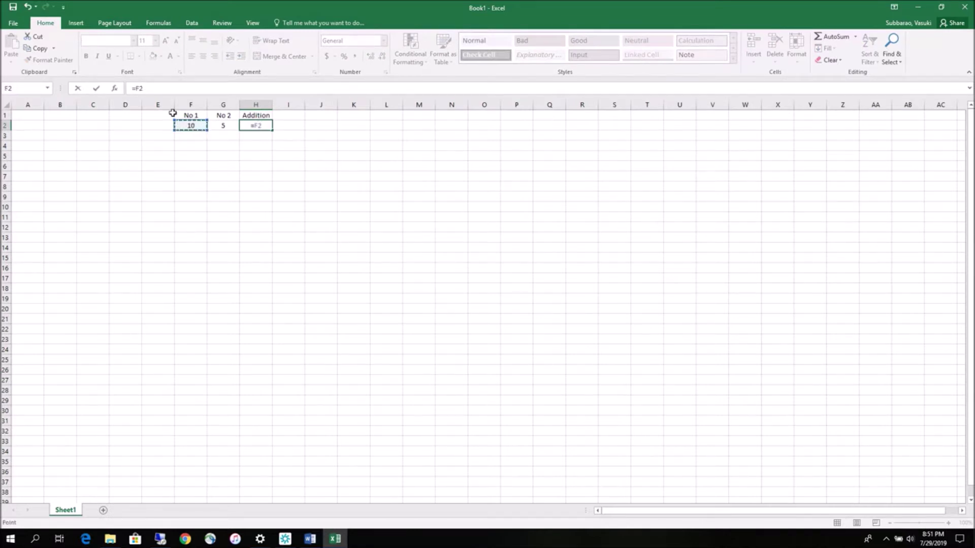
left_click(159, 86)
type("+")
left_click(227, 127)
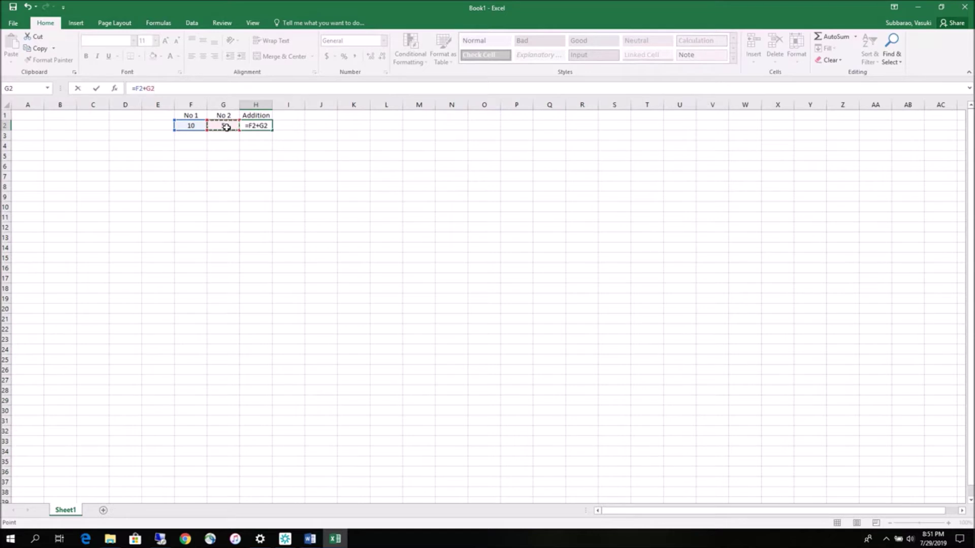
key("Return")
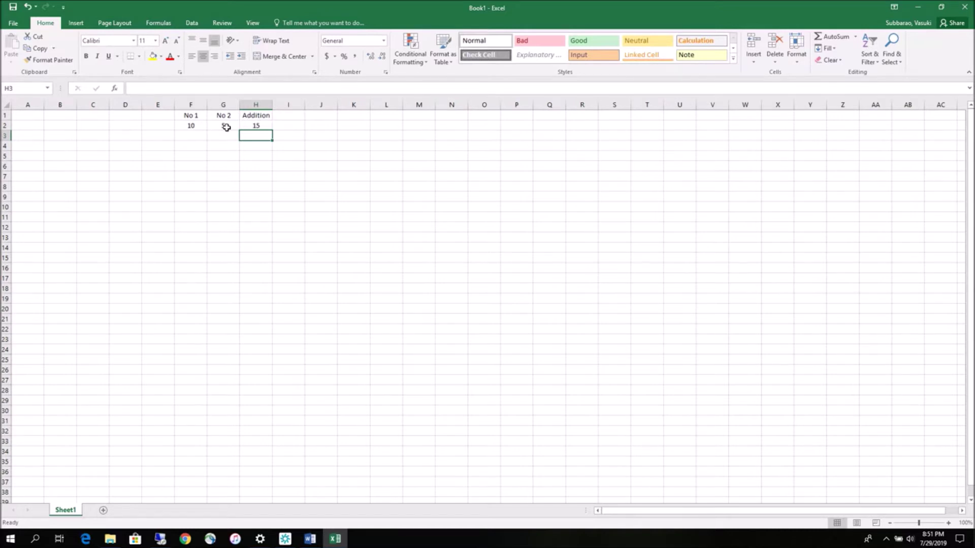
left_click(291, 115)
Step: Add a Subtraction heading in I1, widen column I, and enter =F2-G2 giving 5
type("Subtraction")
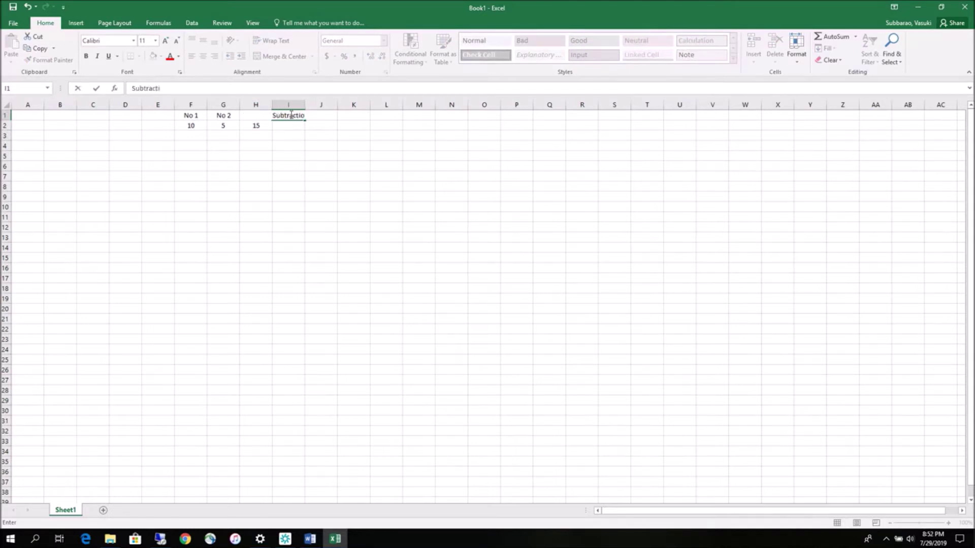
left_click(279, 154)
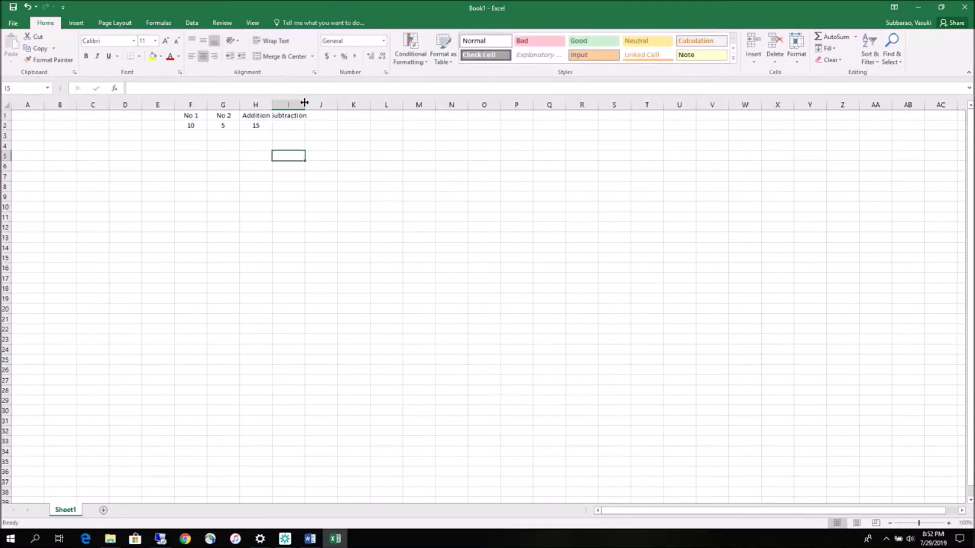
double_click(304, 102)
left_click(281, 123)
type("=")
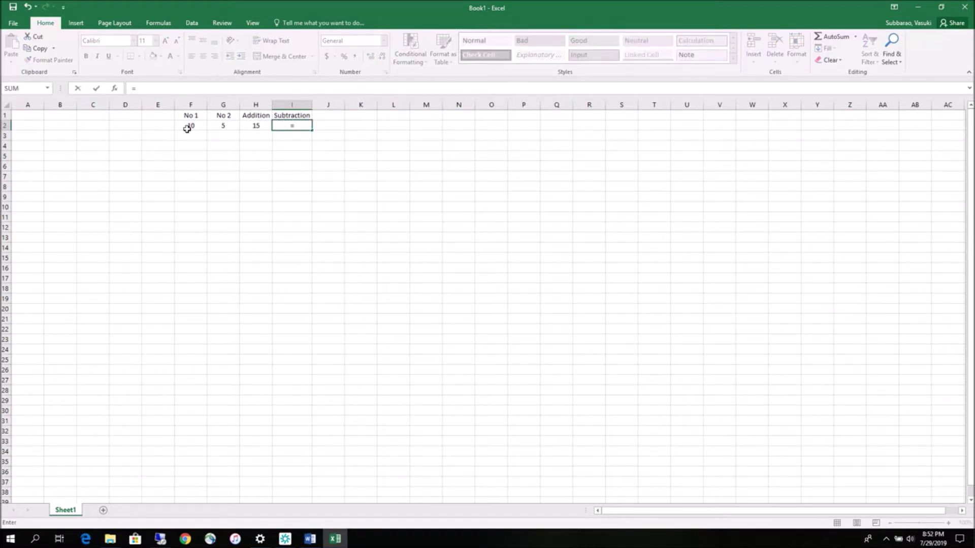
left_click(189, 127)
type("-")
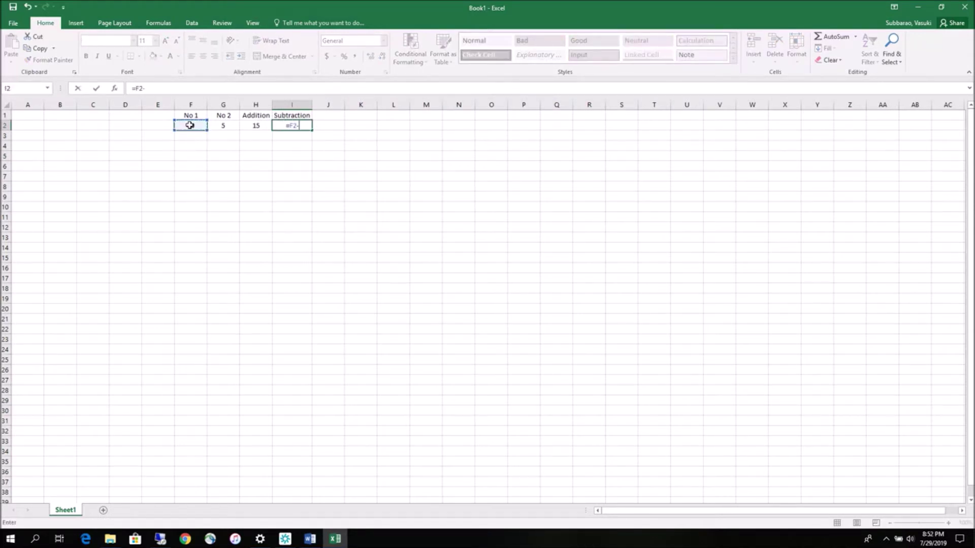
left_click(220, 125)
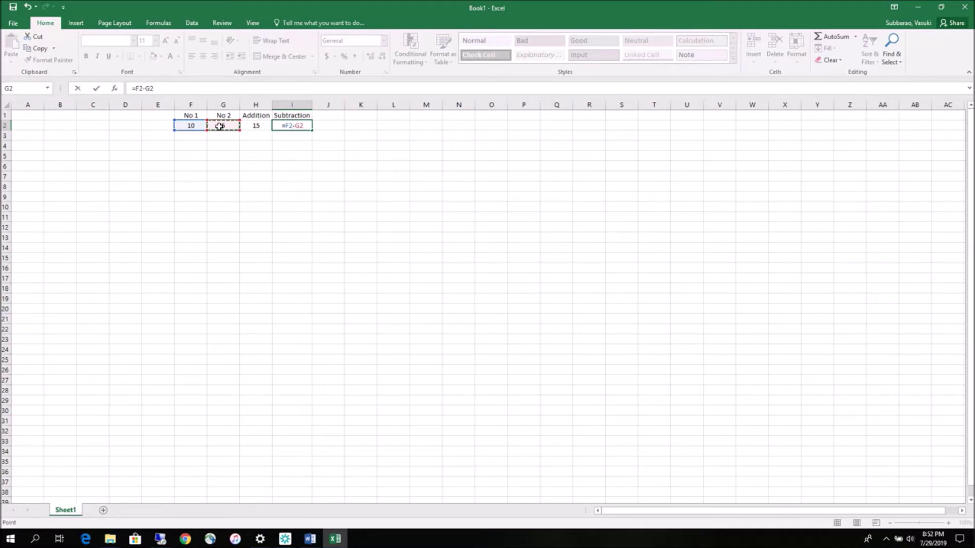
key("Return")
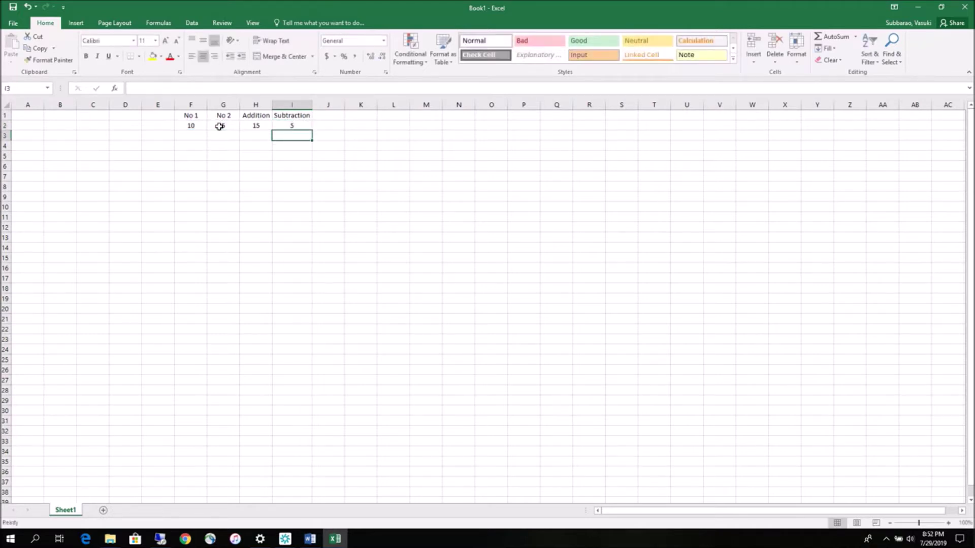
Step: Add a Multiplication heading in J1, widen column J, and enter =F2*G2 giving 50
left_click(321, 116)
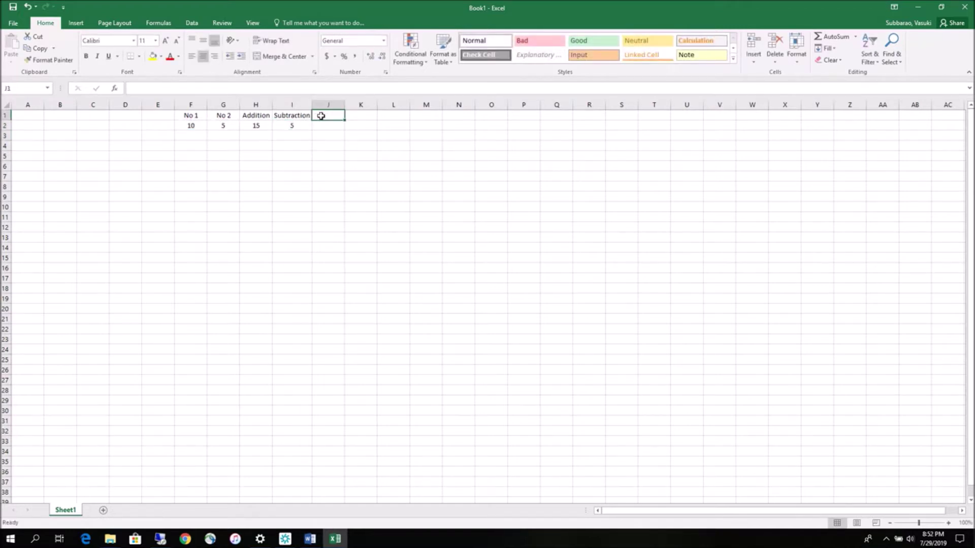
type("Mukt")
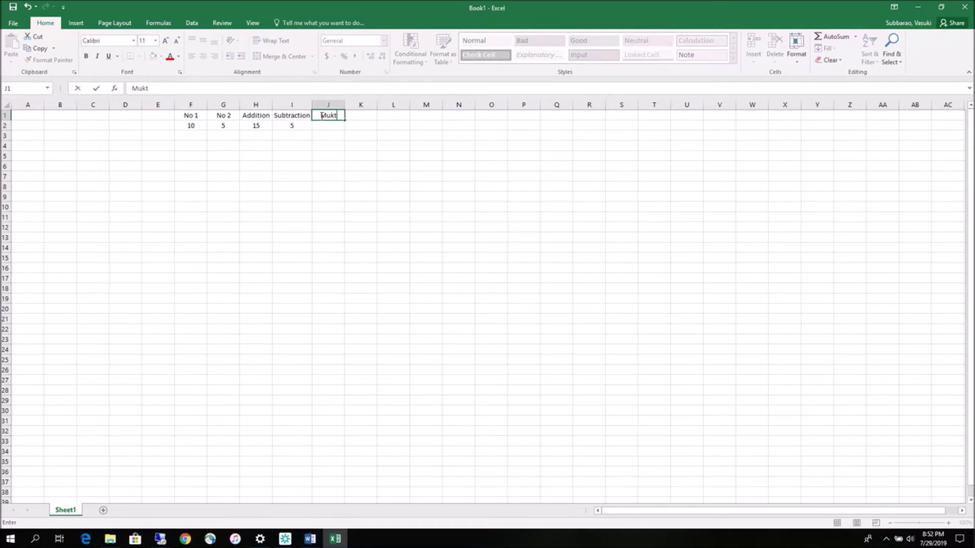
key("BackSpace")
key("BackSpace")
type("ltiplication")
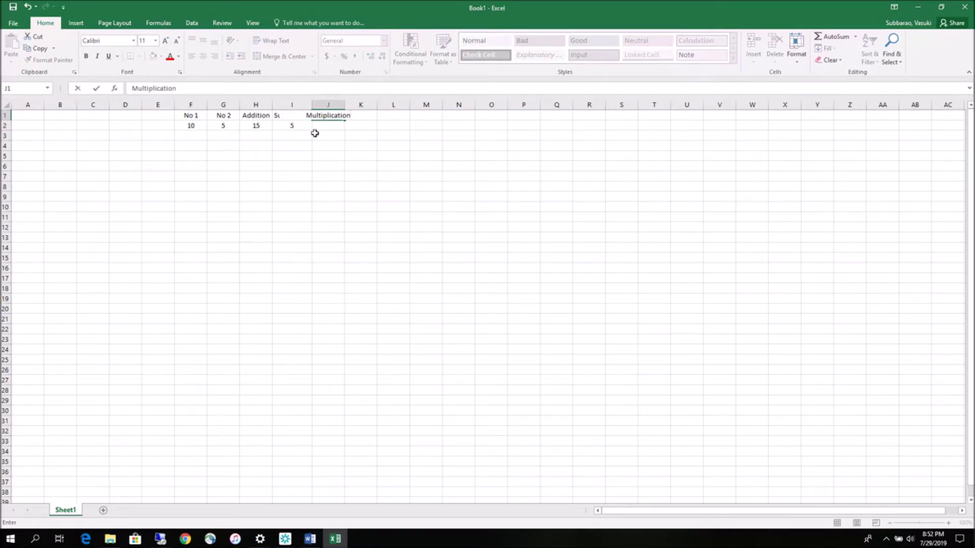
left_click(316, 134)
double_click(344, 101)
left_click(333, 123)
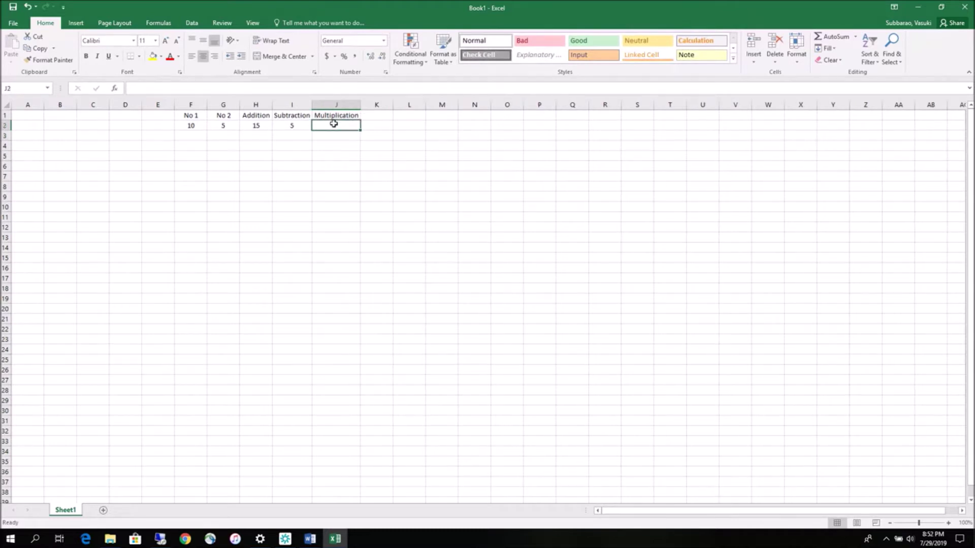
type("=")
left_click(187, 125)
type("*")
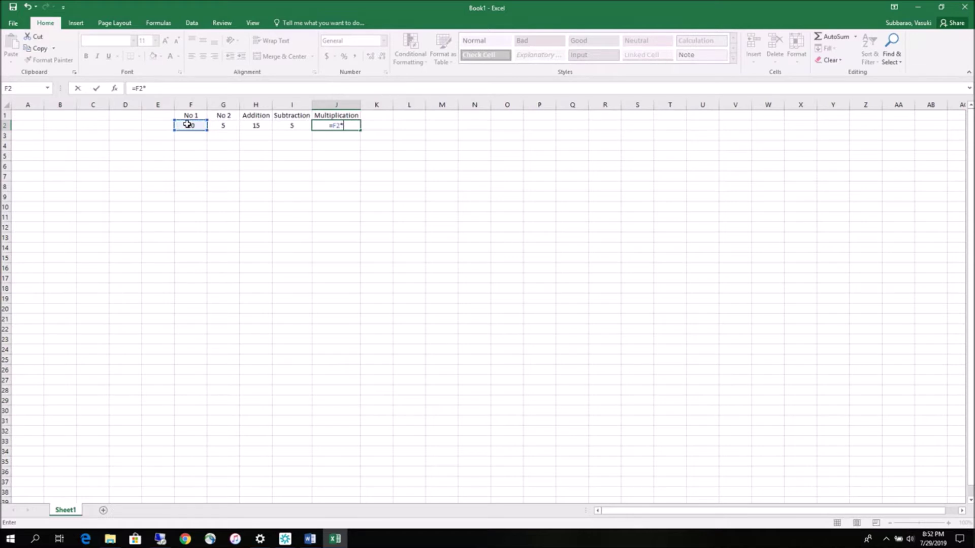
left_click(229, 121)
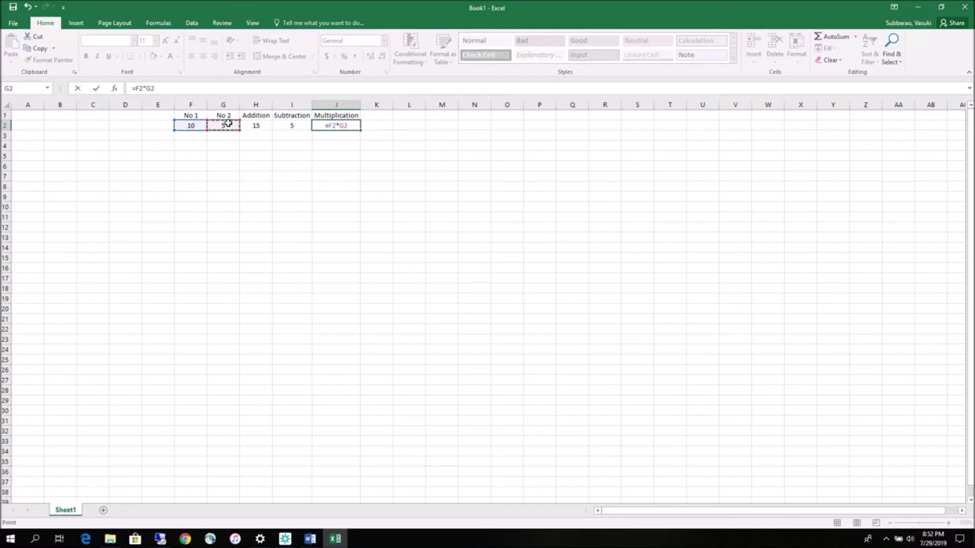
key("Return")
key("Return")
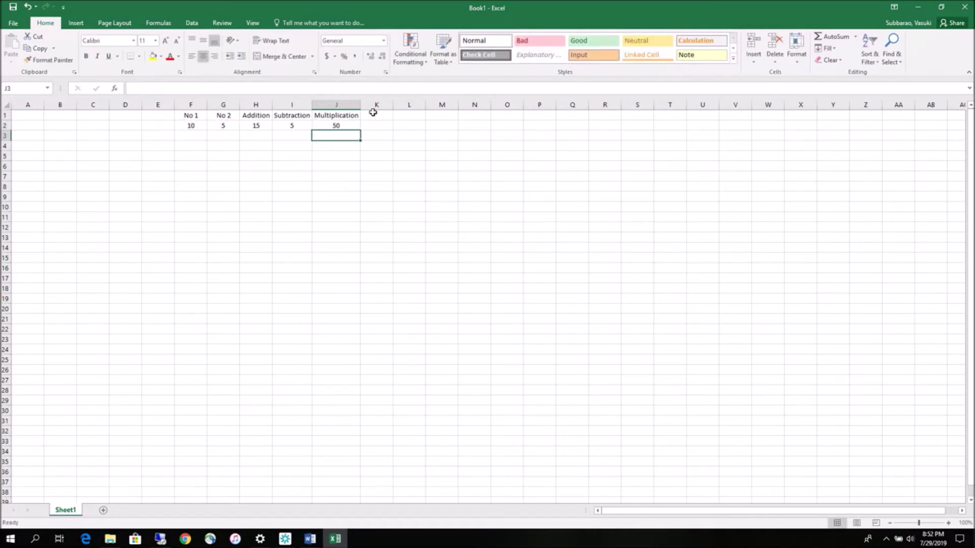
Step: Add a Division heading in K1 and enter =F2/G2 in K2, giving 2
left_click(372, 114)
type("Division")
left_click(375, 124)
type("=")
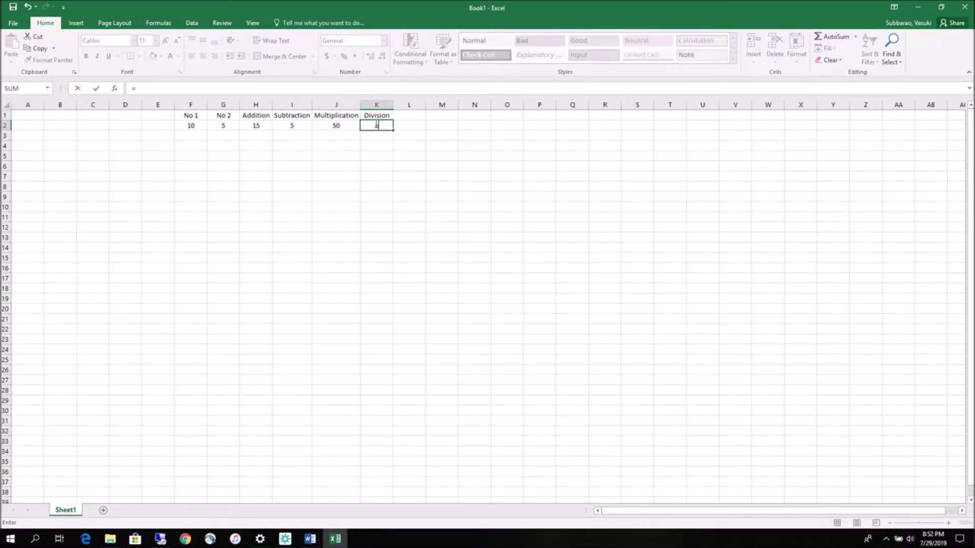
left_click(190, 126)
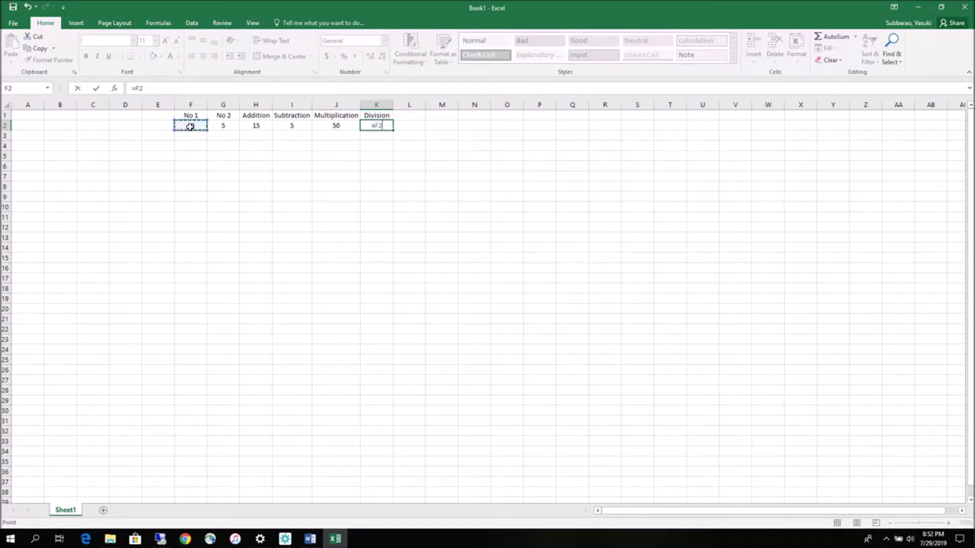
type("/")
left_click(220, 125)
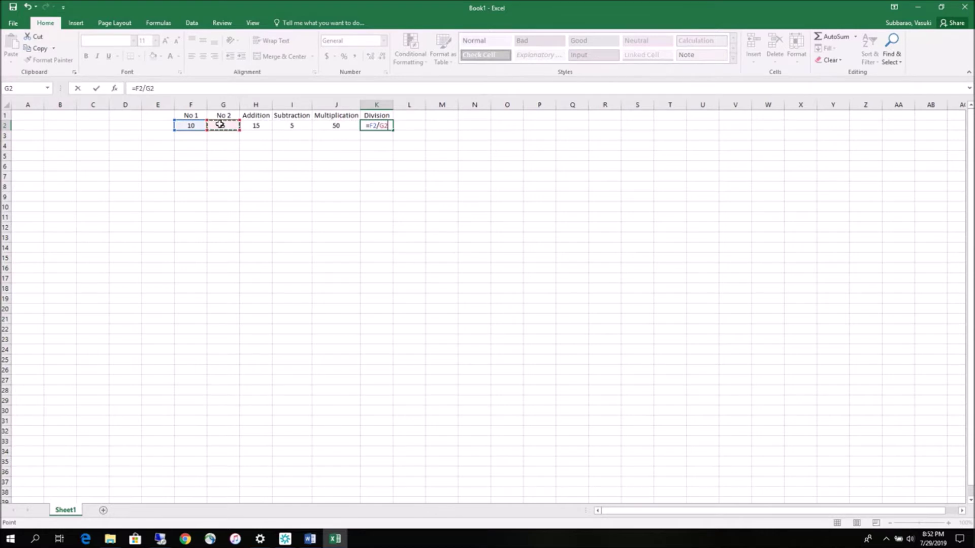
key("Return")
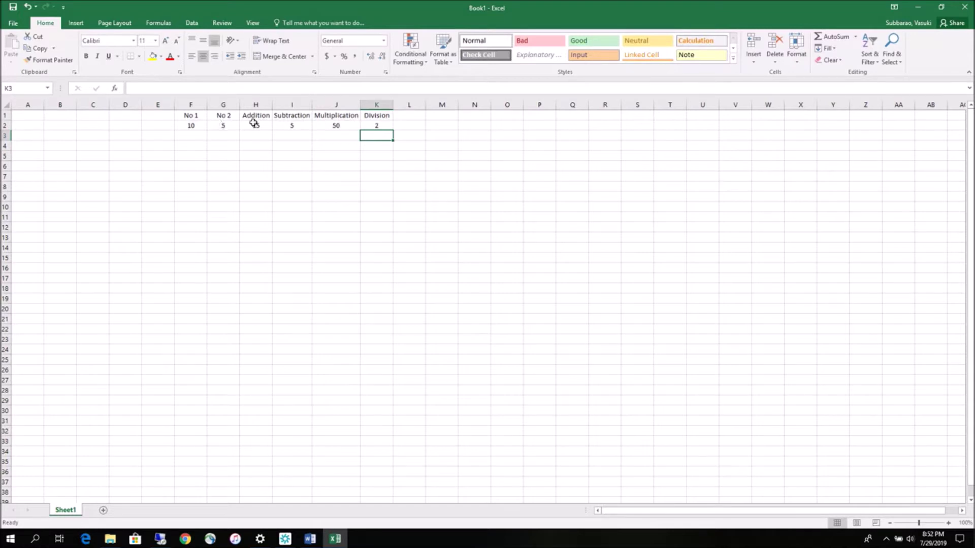
left_click(255, 125)
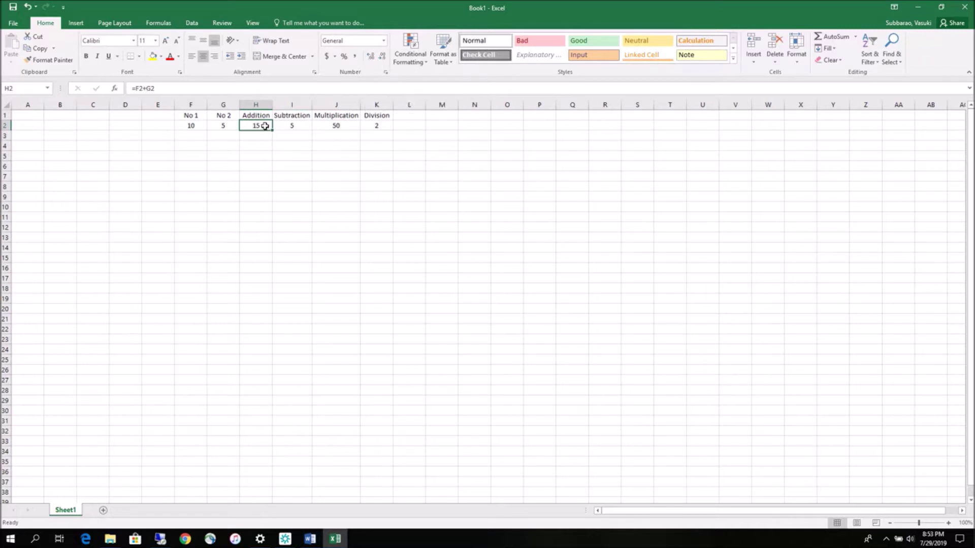
Step: Format H2:K2 to one decimal place, showing 15.0, 5.0, 50.0 and 2.0
left_click_drag(264, 126, 375, 133)
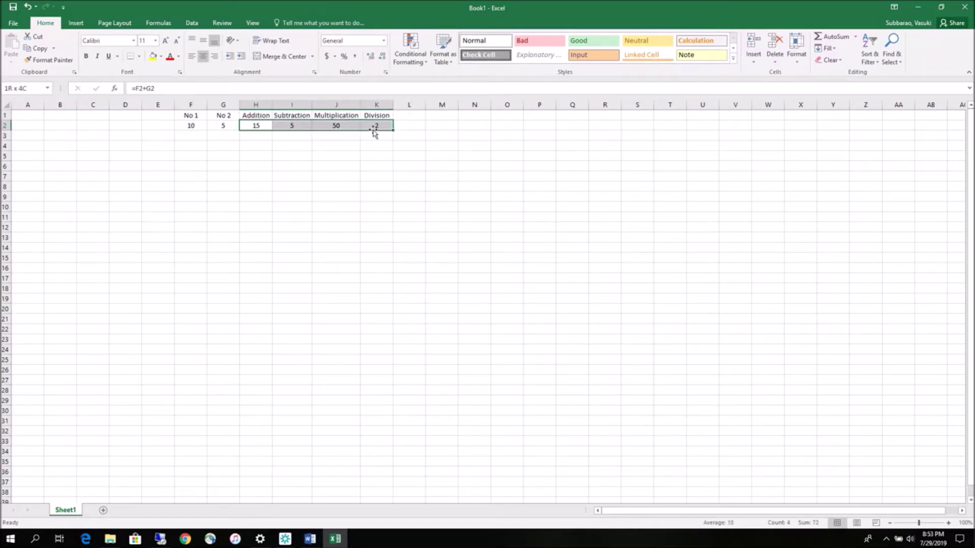
left_click(370, 56)
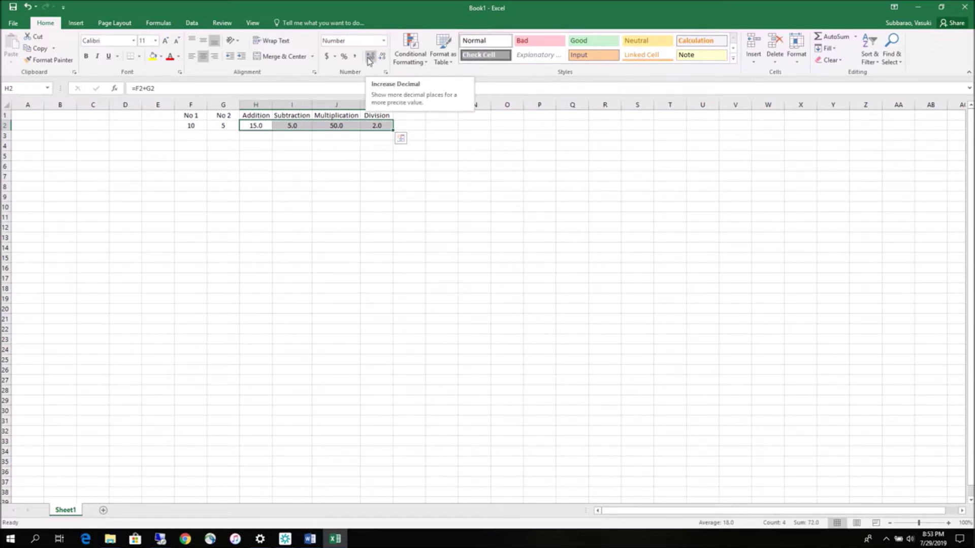
left_click(370, 56)
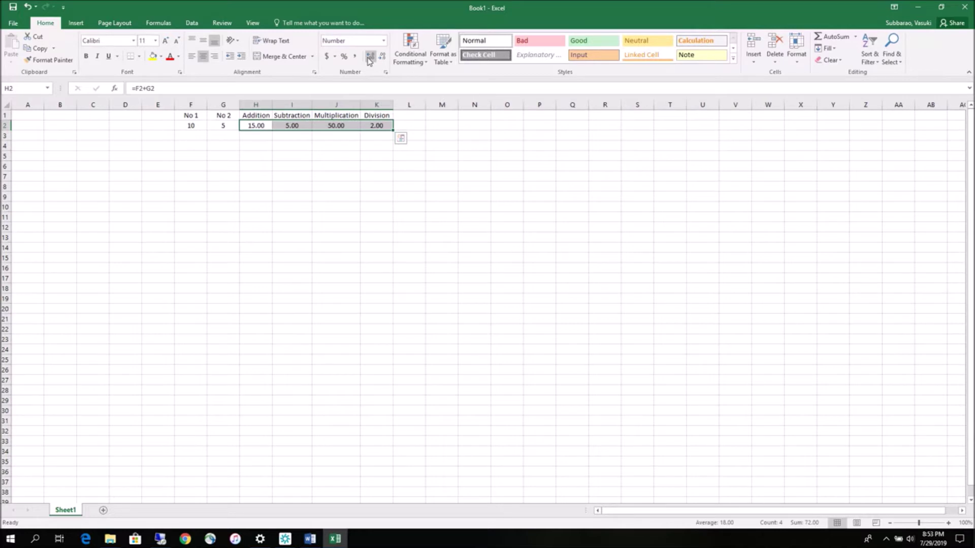
left_click(370, 55)
left_click(383, 56)
left_click(382, 57)
left_click(383, 57)
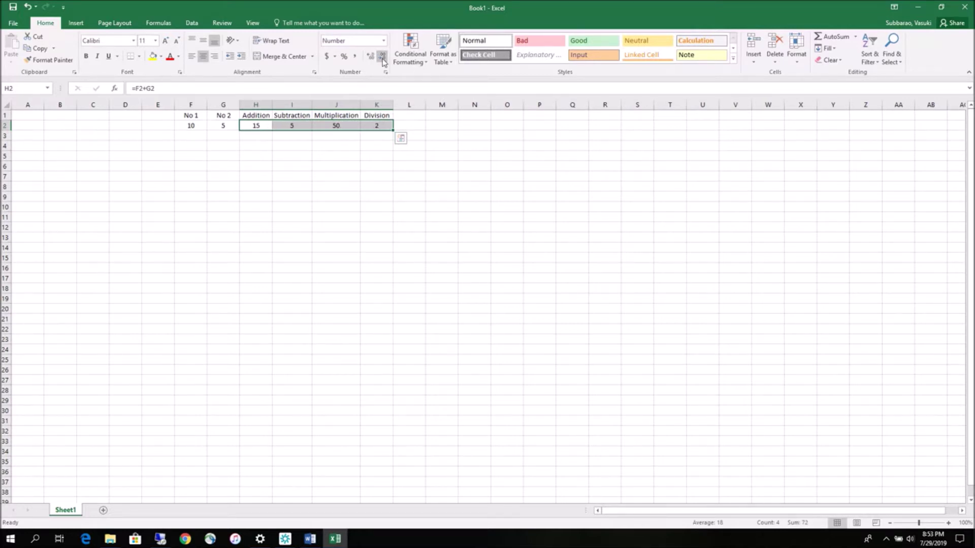
left_click(370, 57)
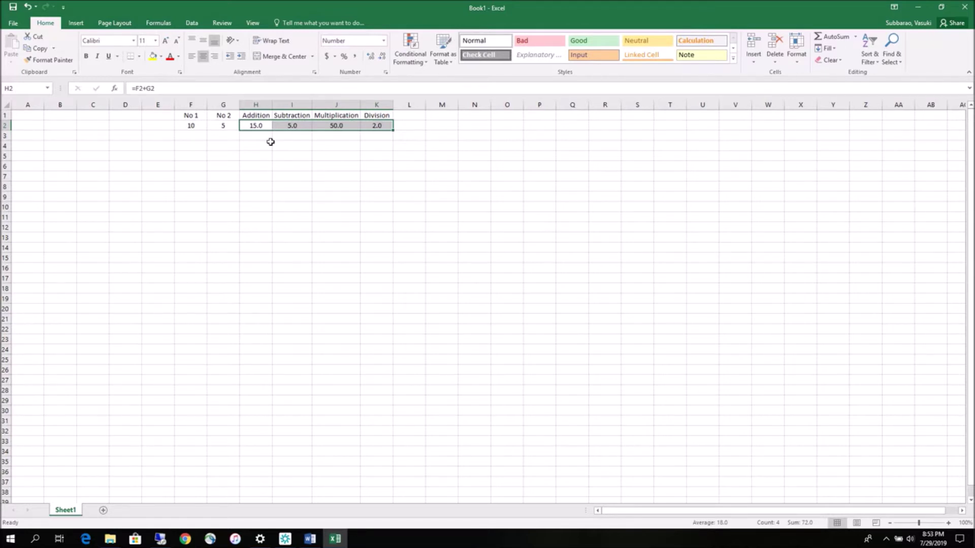
left_click(222, 160)
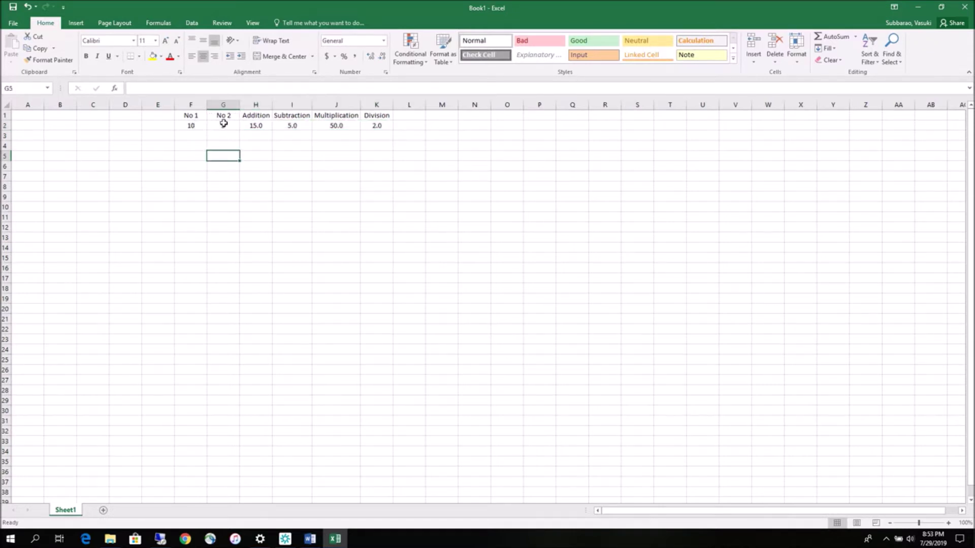
left_click_drag(257, 127, 385, 130)
Step: Fill the F1:K1 headings No 1 to Division light orange and make them bold
left_click_drag(189, 125, 213, 126)
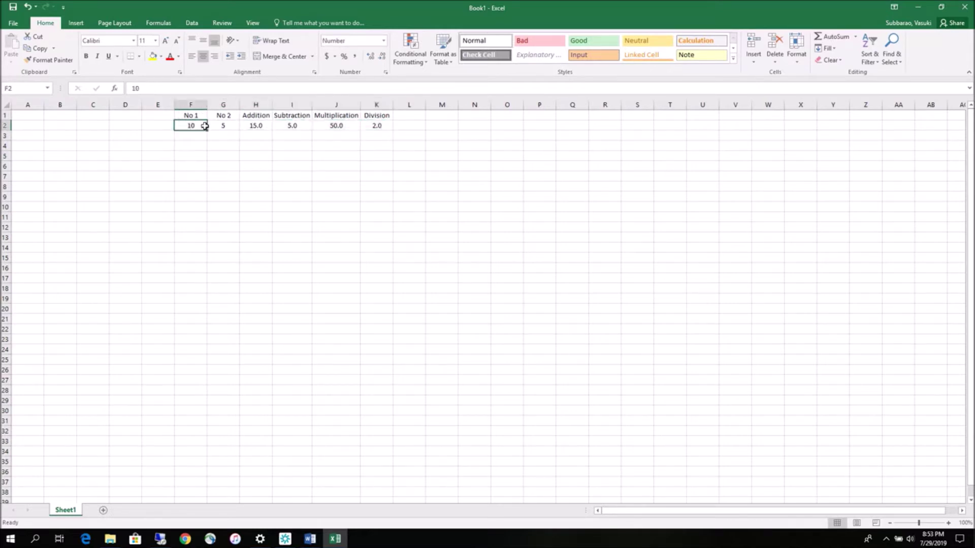
left_click(162, 56)
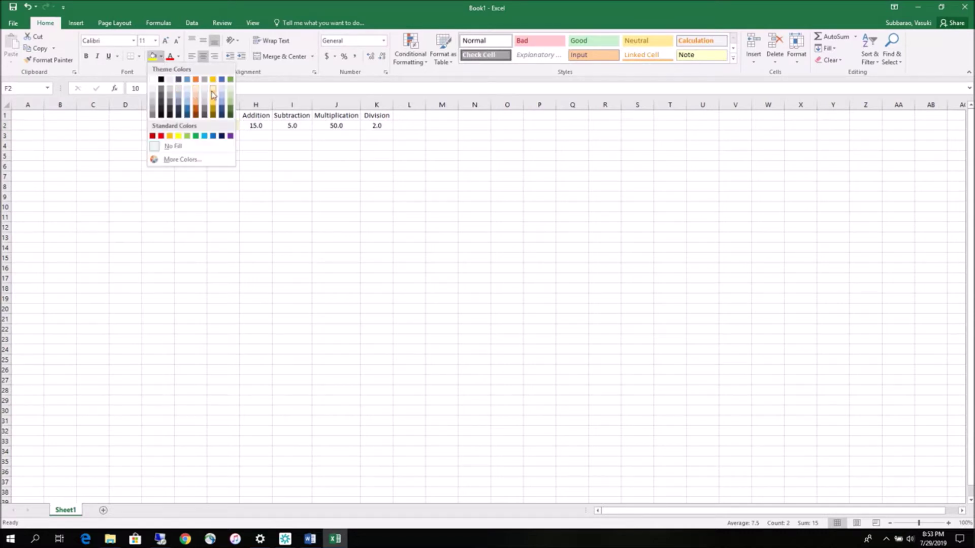
left_click(262, 141)
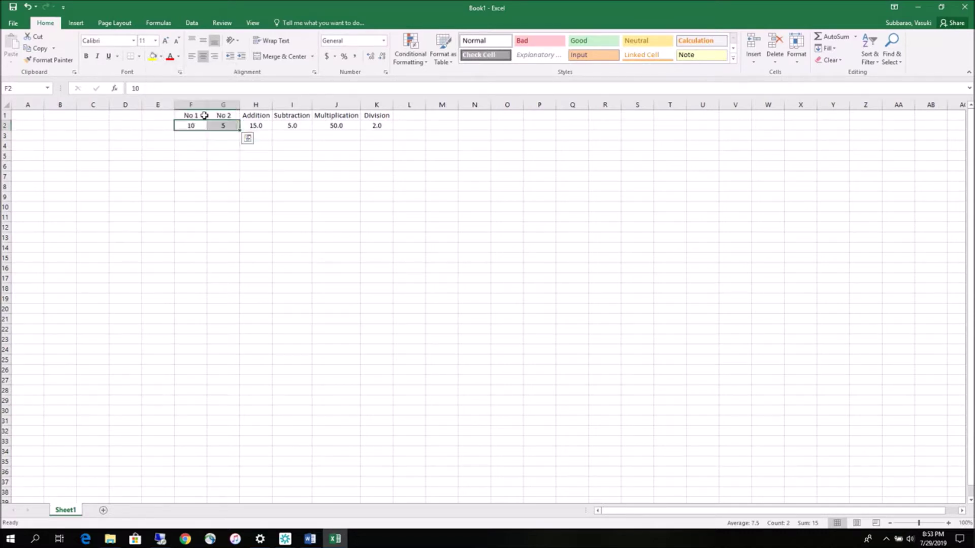
left_click_drag(204, 115, 376, 115)
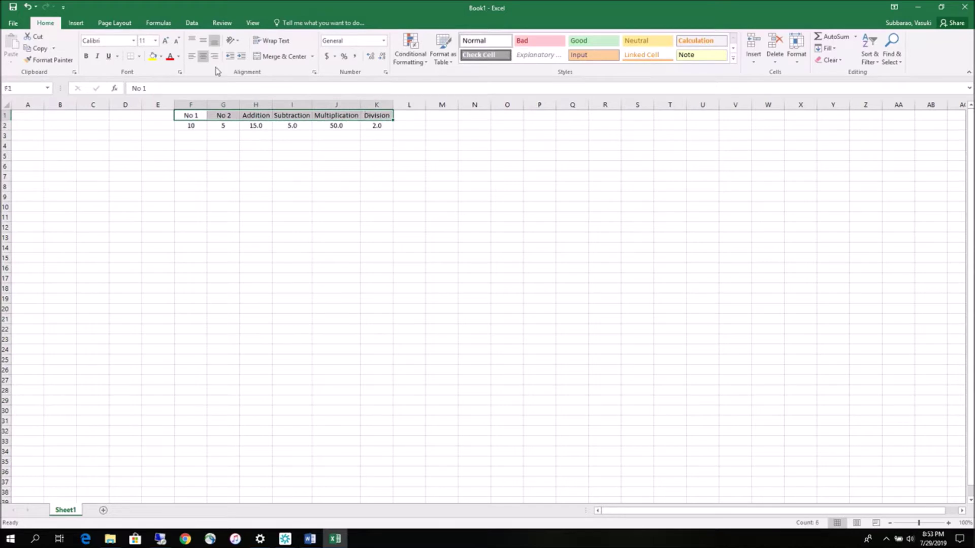
left_click(162, 58)
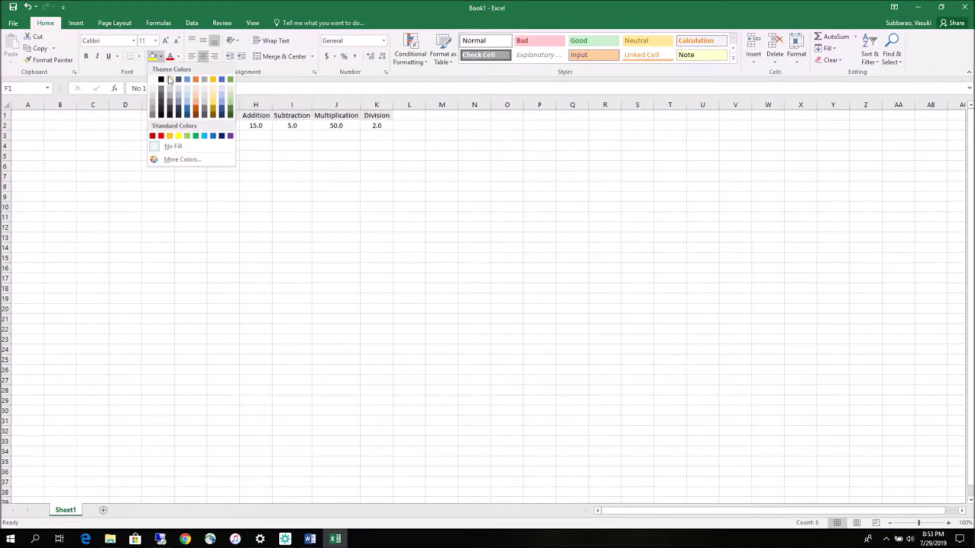
left_click(196, 89)
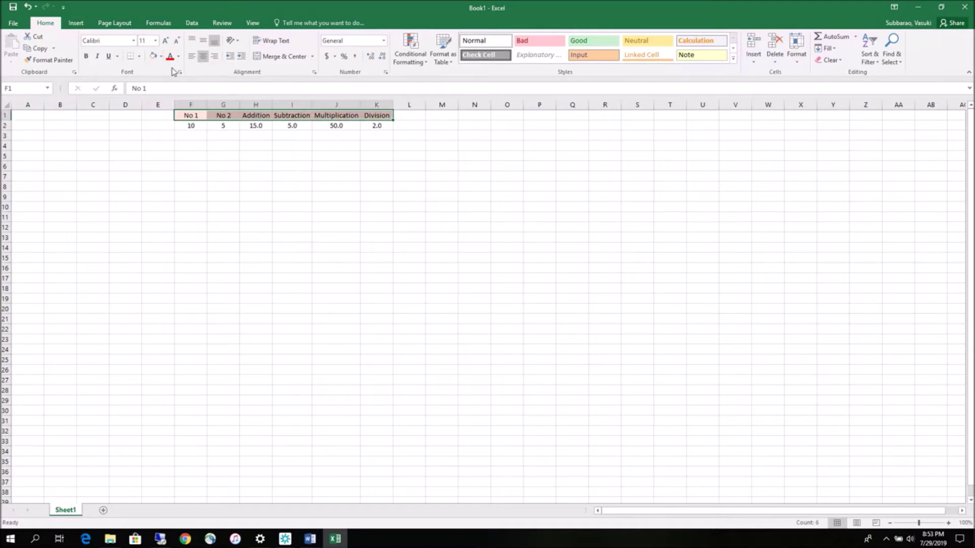
left_click(87, 59)
left_click(251, 165)
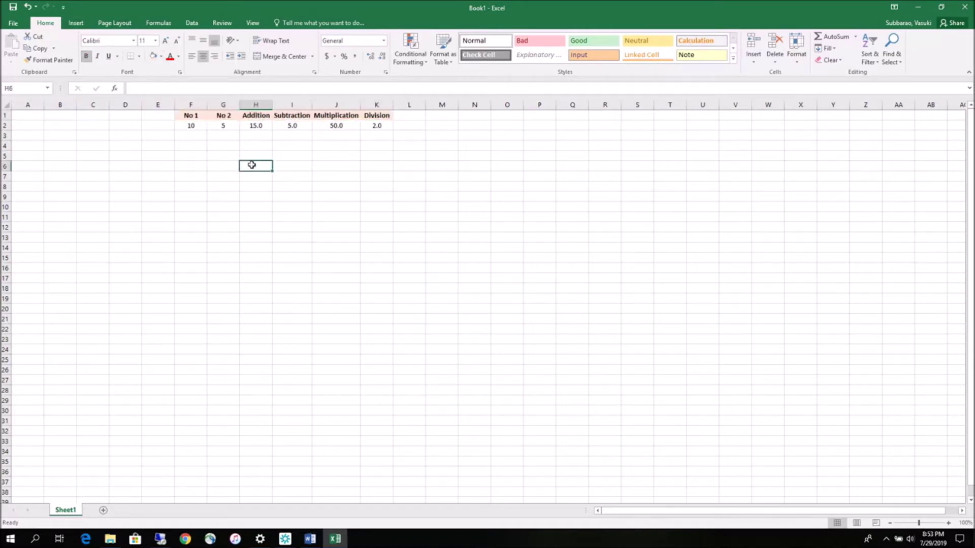
left_click_drag(190, 125, 214, 125)
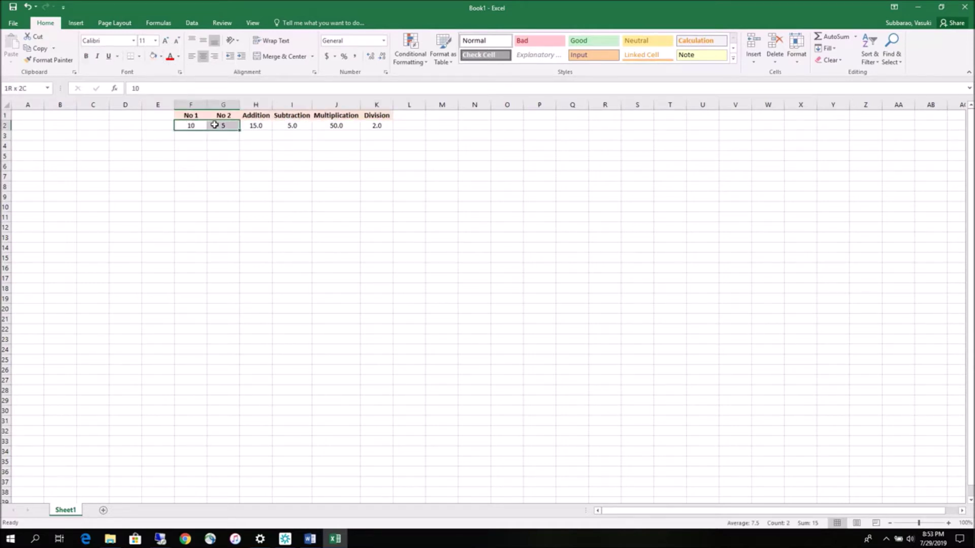
Step: Shade the No 1 and No 2 values (10 and 5) in F2:G2 light blue
left_click(161, 57)
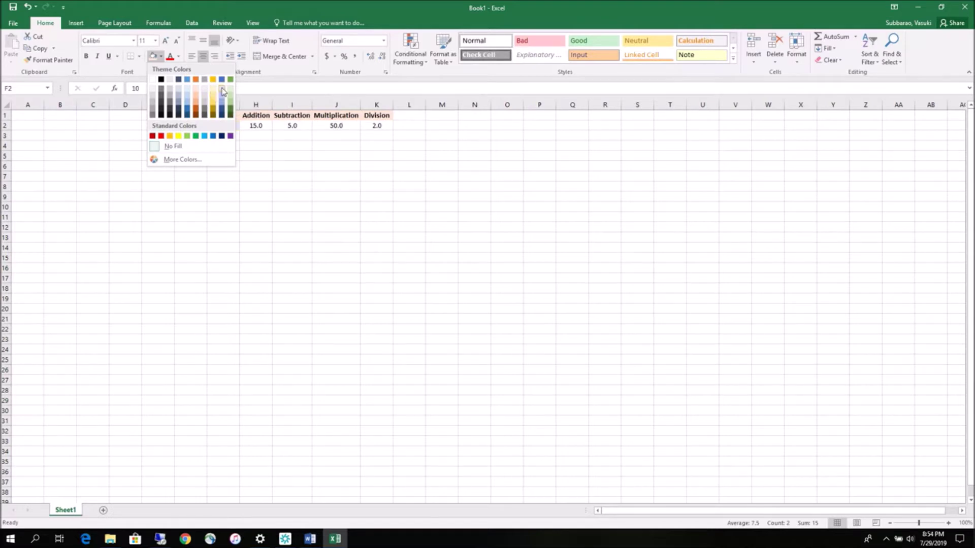
left_click(222, 91)
left_click(267, 163)
left_click_drag(257, 124, 367, 128)
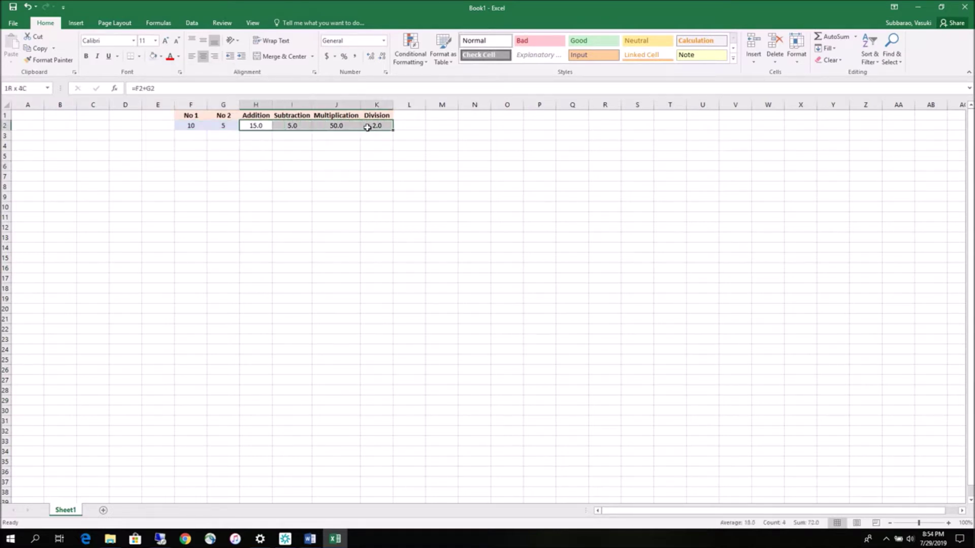
left_click(246, 125)
left_click(197, 127)
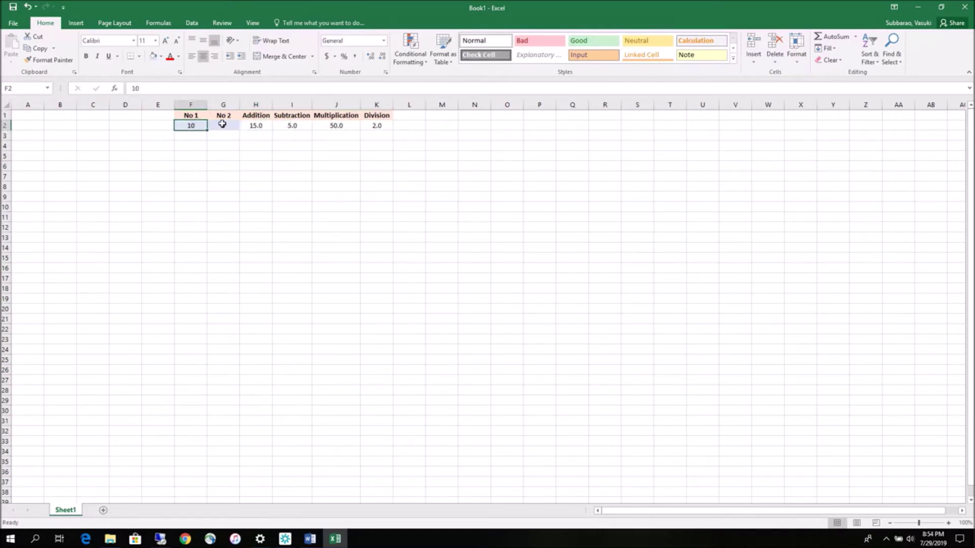
left_click(223, 124)
Step: Shade the four result cells H2:K2 light green
left_click_drag(252, 125, 378, 127)
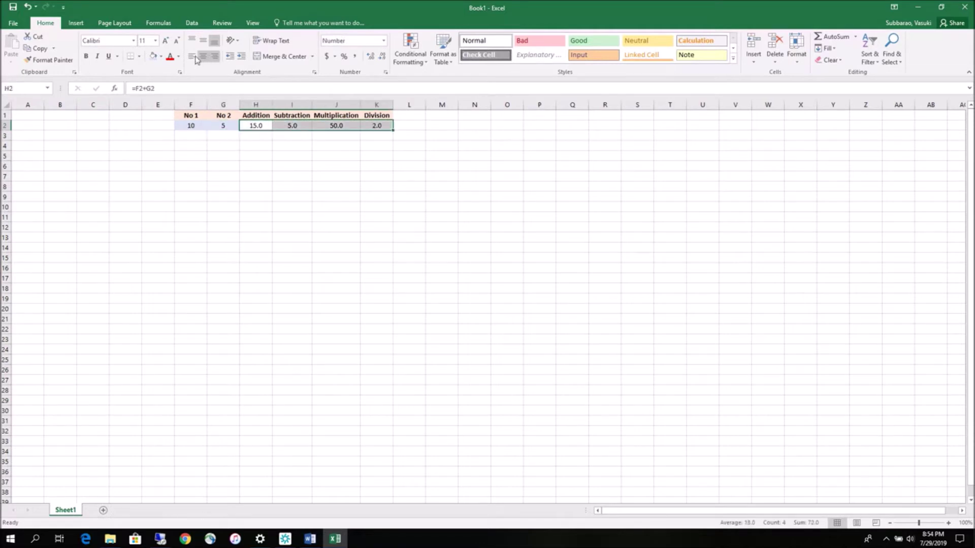
left_click(161, 56)
left_click(231, 93)
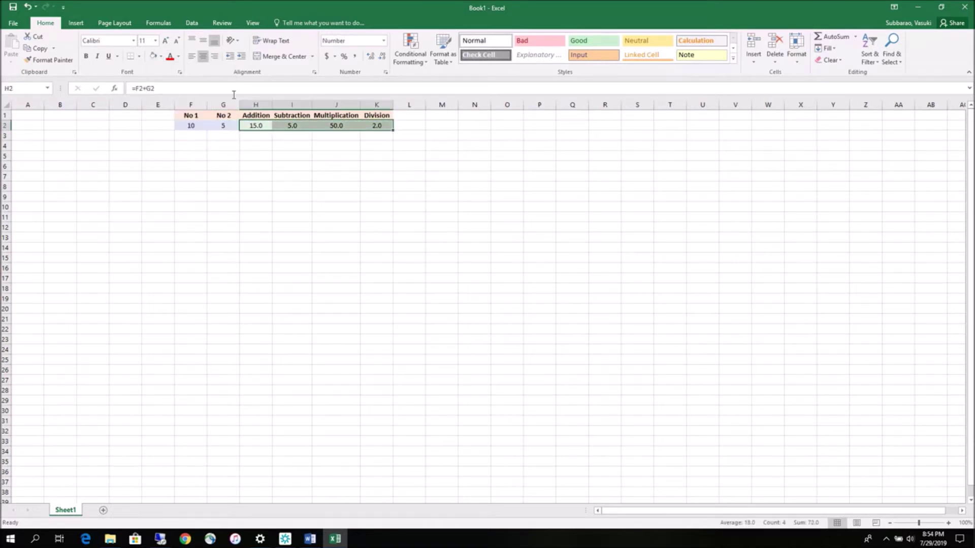
left_click(237, 164)
mouse_move(200, 114)
left_mouse_down()
mouse_move(342, 114)
mouse_move(367, 123)
left_mouse_up()
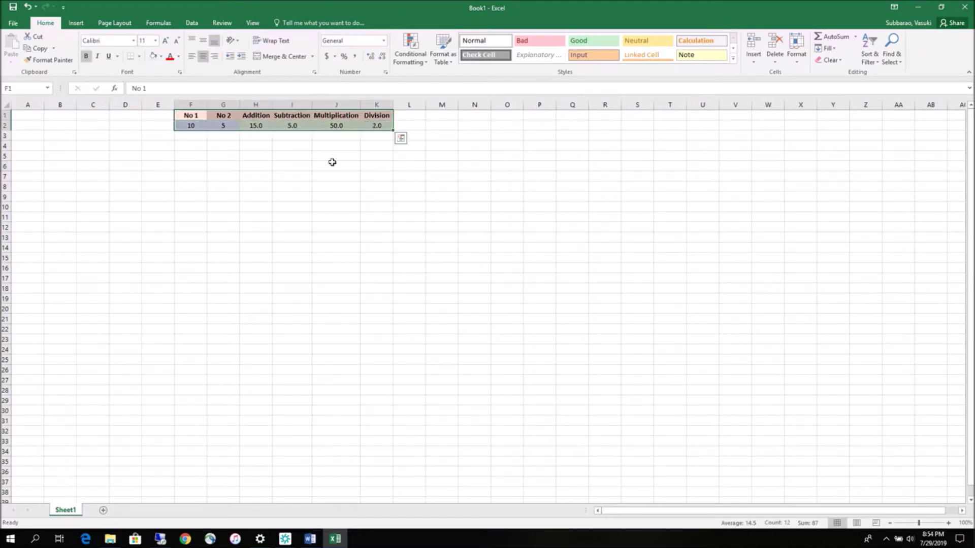
left_click(139, 57)
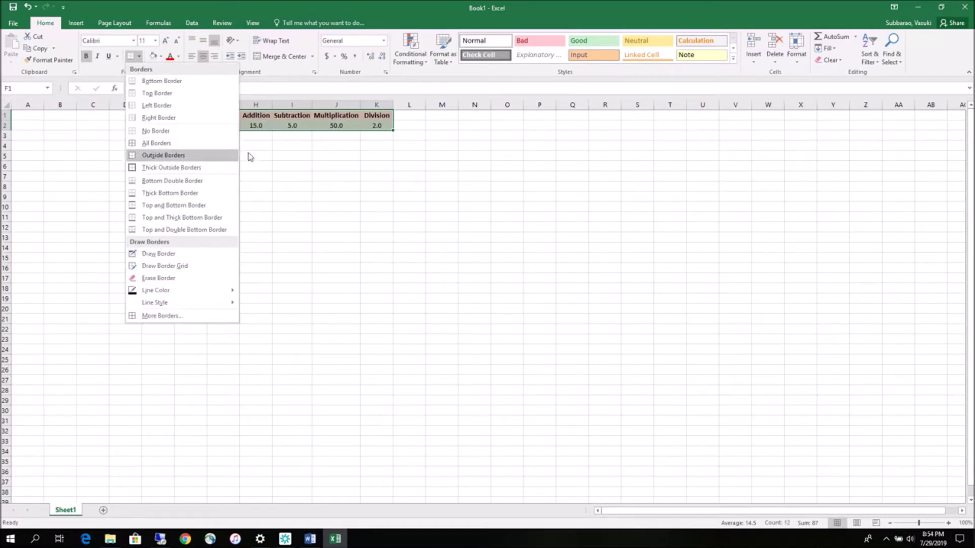
left_click(131, 156)
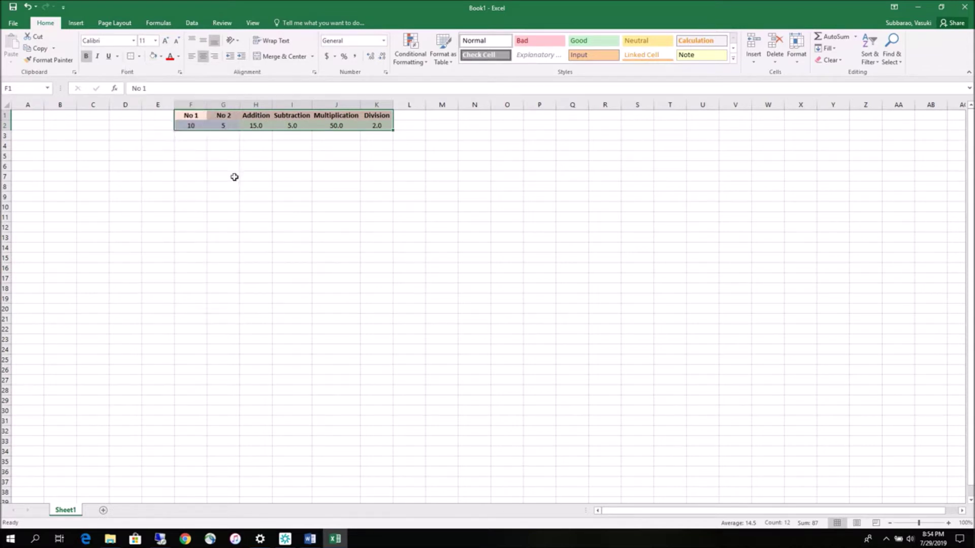
left_click(224, 175)
left_click_drag(191, 115, 361, 125)
left_click(139, 56)
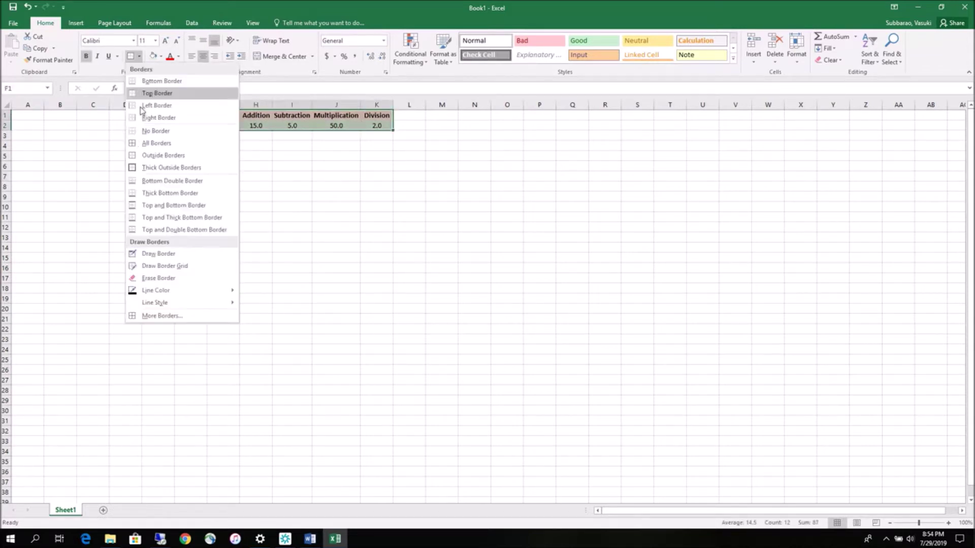
left_click(135, 143)
left_click(253, 164)
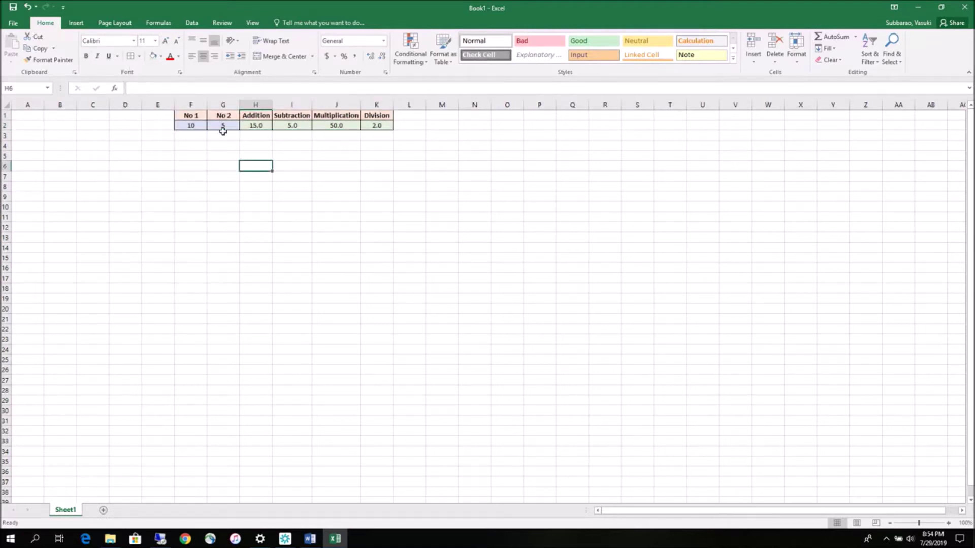
left_click_drag(191, 125, 376, 126)
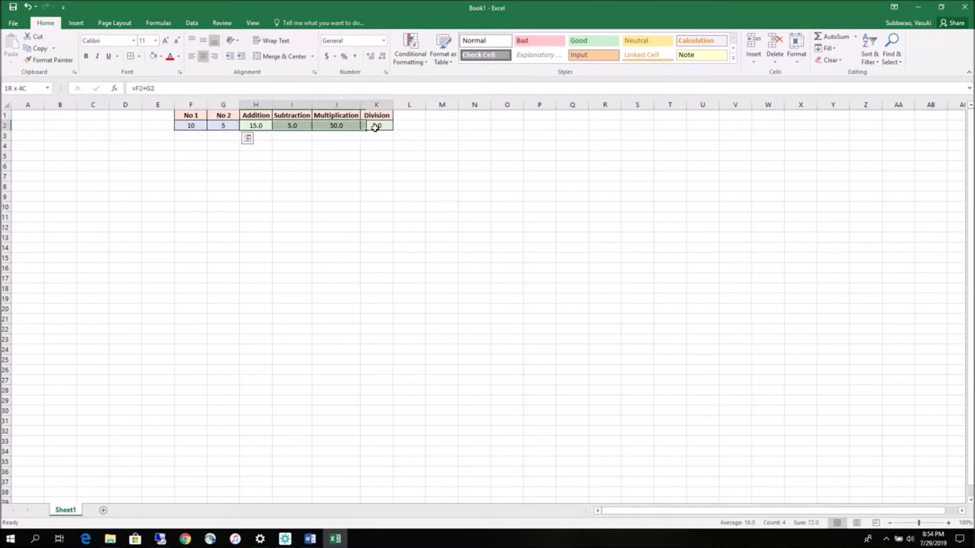
left_click(195, 126)
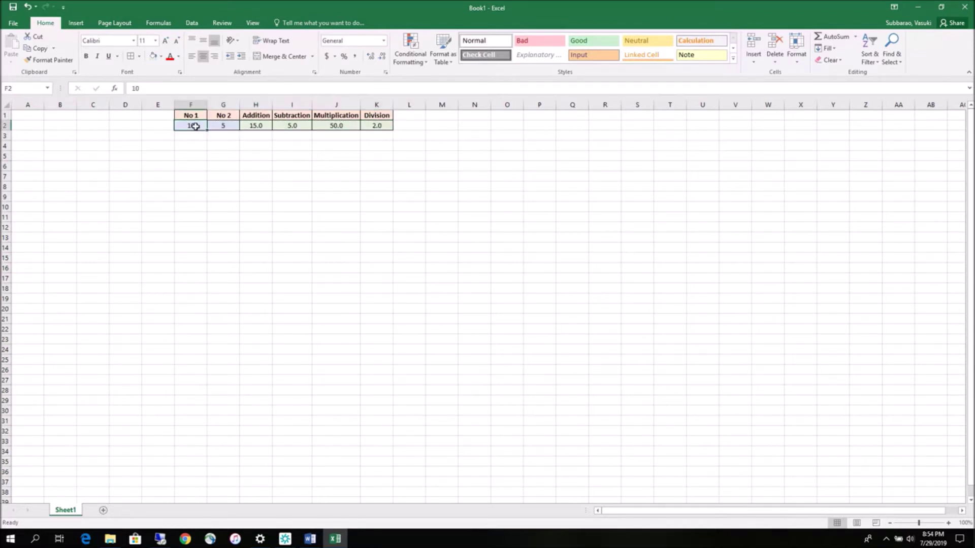
left_click(223, 125)
left_click(256, 125)
left_click(289, 128)
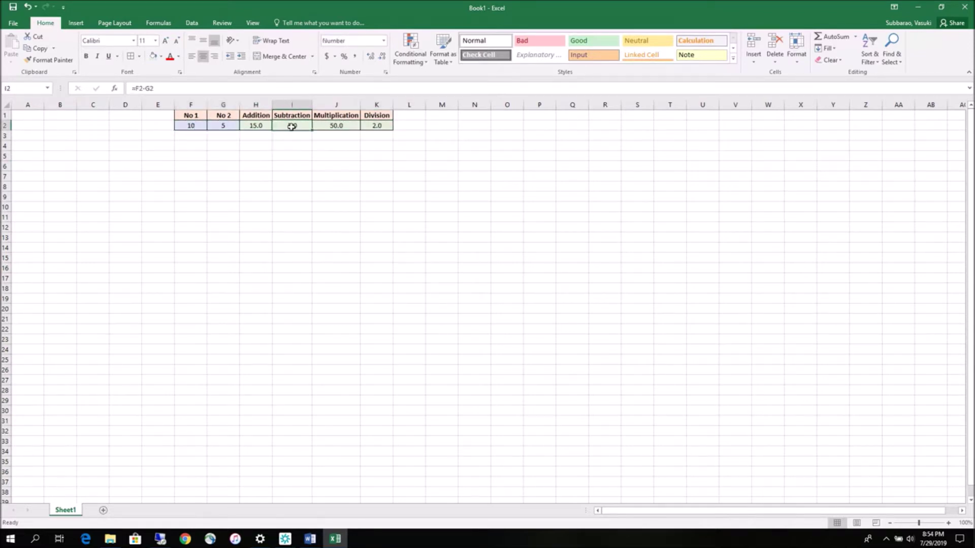
left_click(325, 125)
left_click(383, 127)
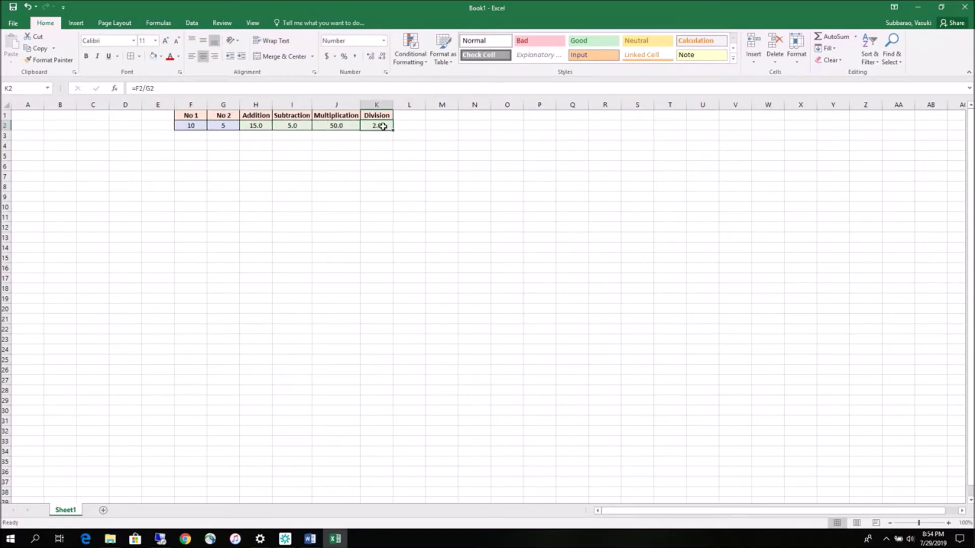
left_click(192, 126)
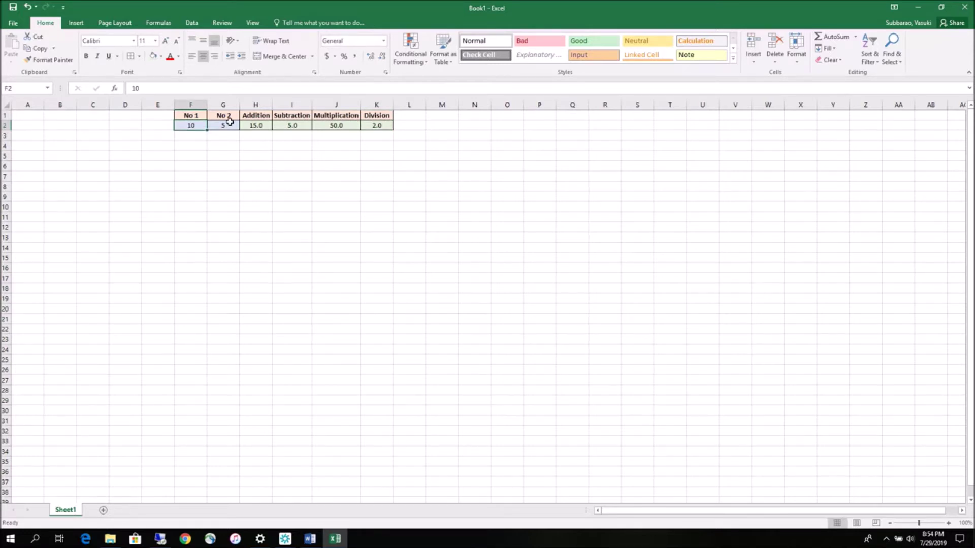
Step: Enter trial inputs 20 and 10 in F2 and G2 and review the results
type("20")
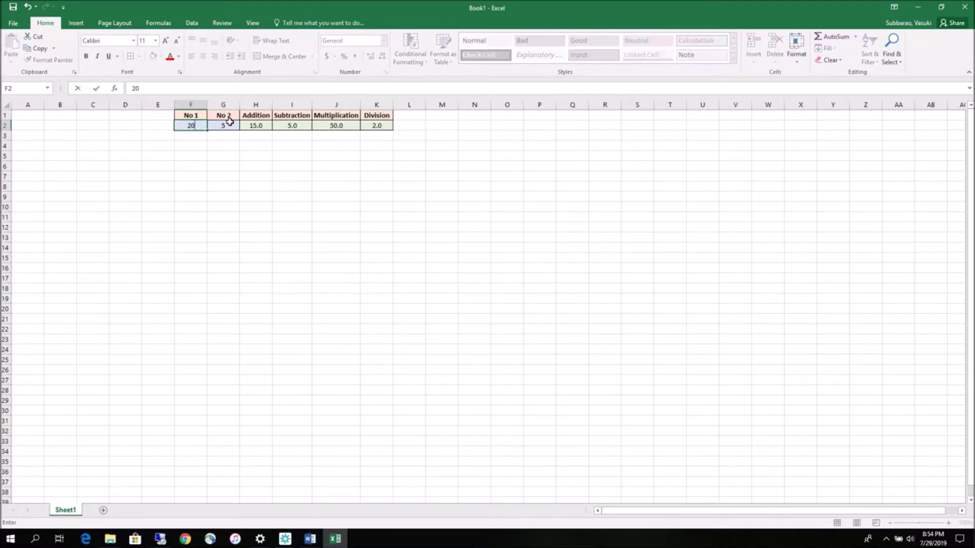
left_click(226, 127)
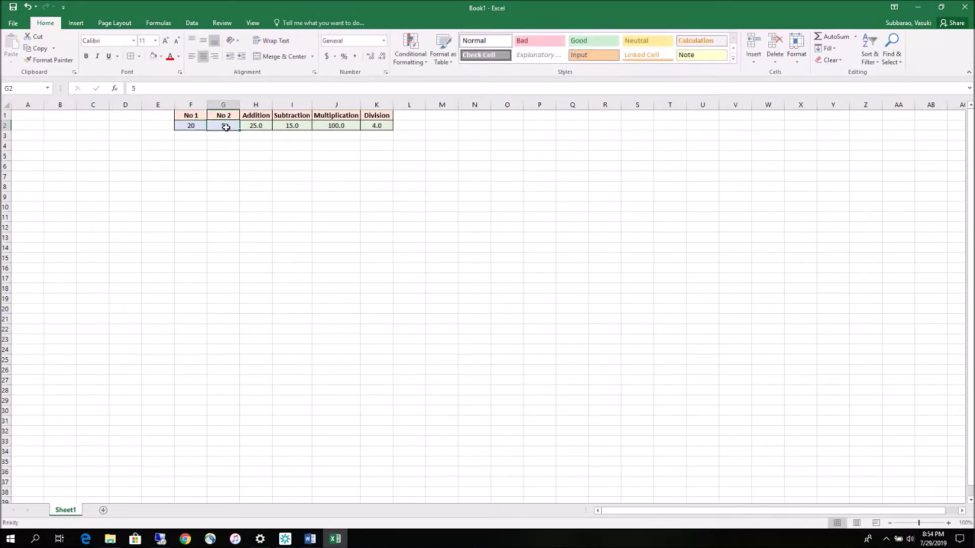
type("10")
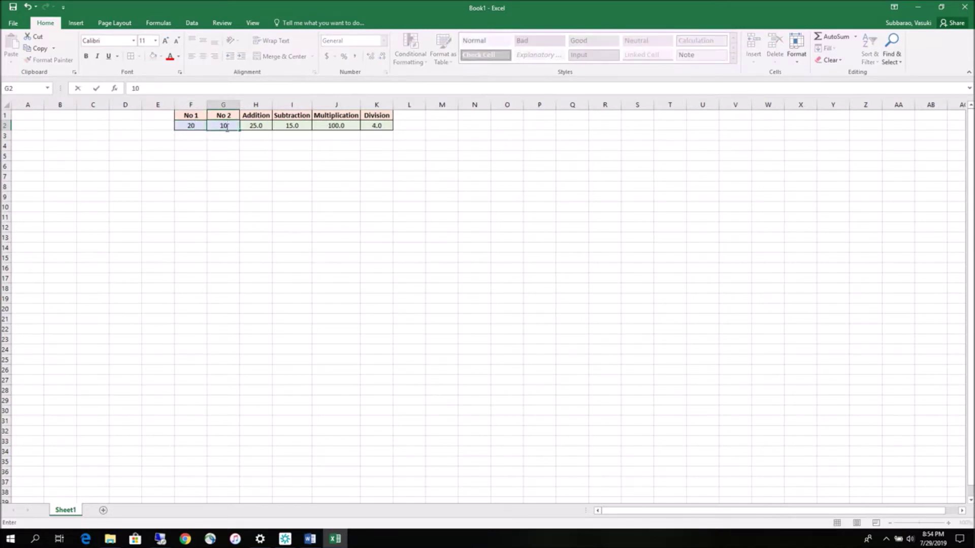
left_click(274, 174)
left_click_drag(256, 125, 370, 123)
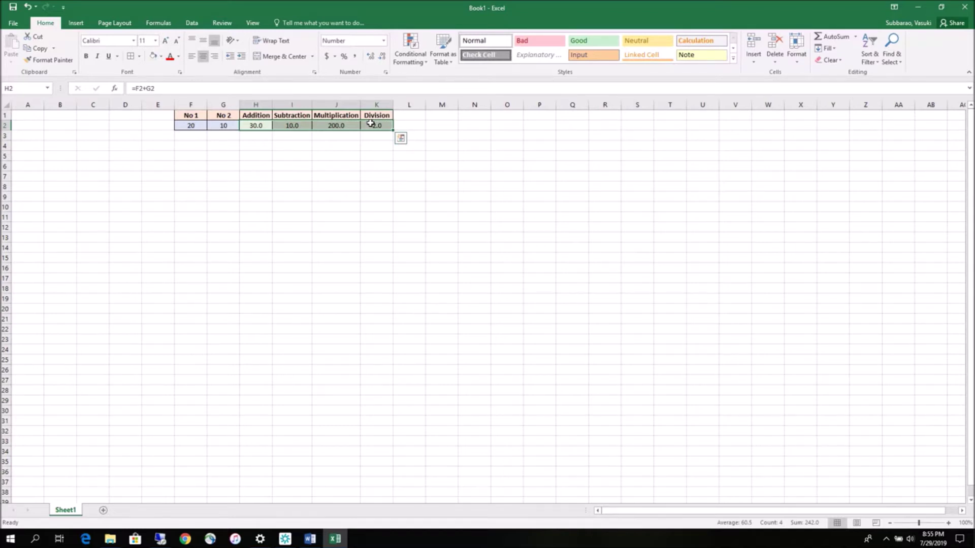
Step: Change the inputs to 36 and 15, giving results 51.0, 21.0, 540.0 and 2.4
left_click(195, 126)
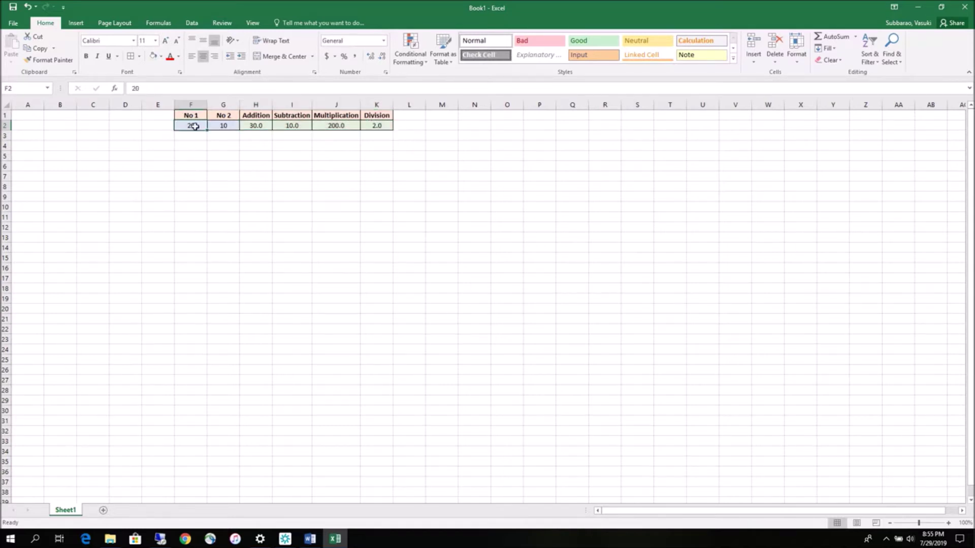
type("3")
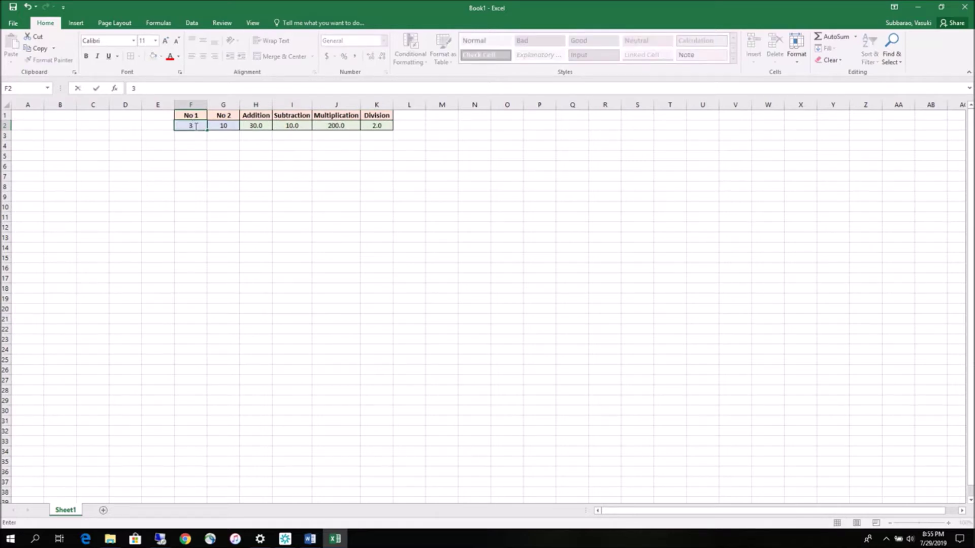
type("6")
left_click(224, 125)
type("15")
left_click(223, 166)
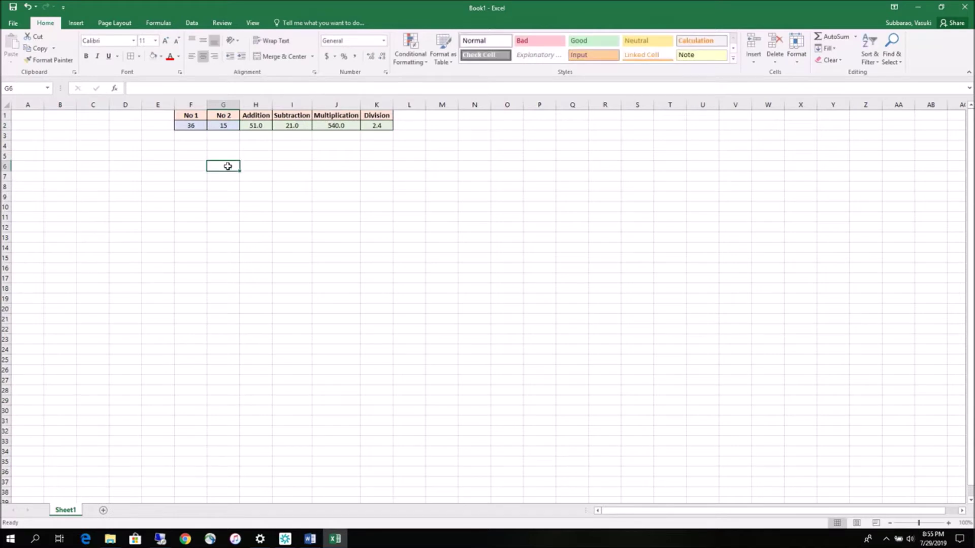
left_click(384, 124)
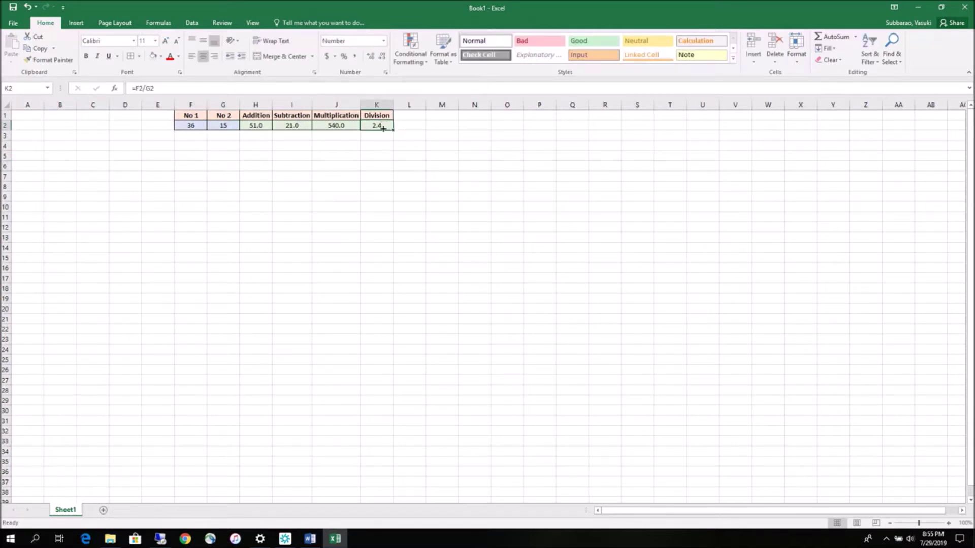
left_click(262, 127)
left_click_drag(262, 127, 382, 128)
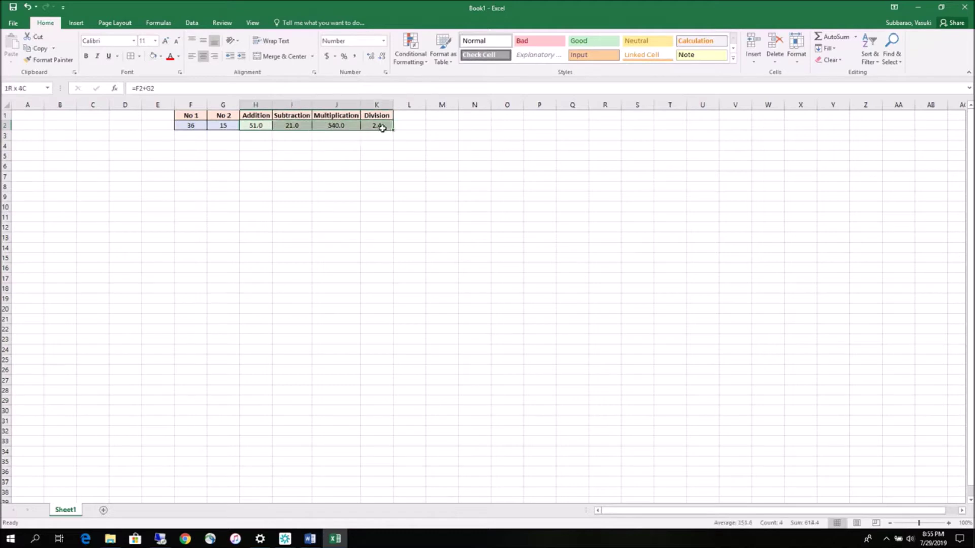
left_click_drag(191, 125, 369, 125)
left_click(278, 126)
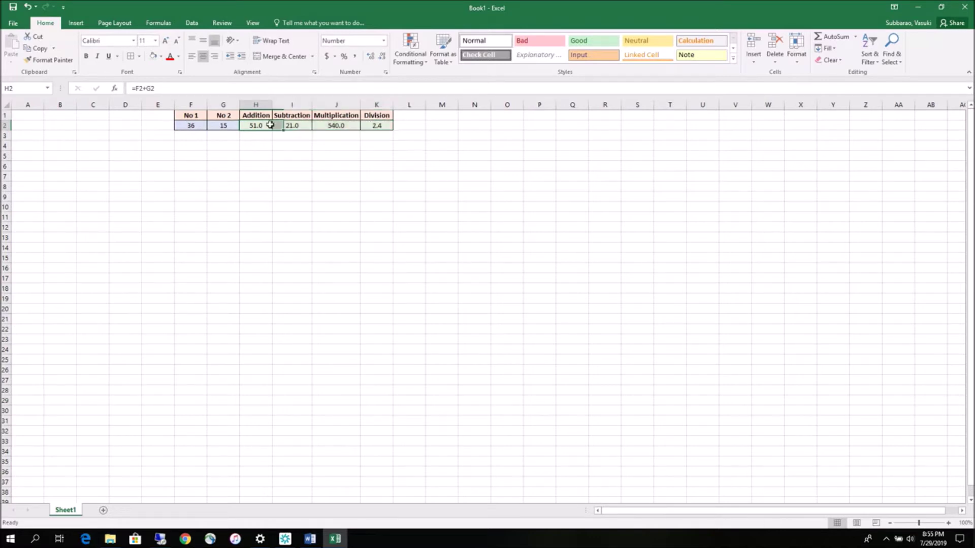
left_click(344, 126)
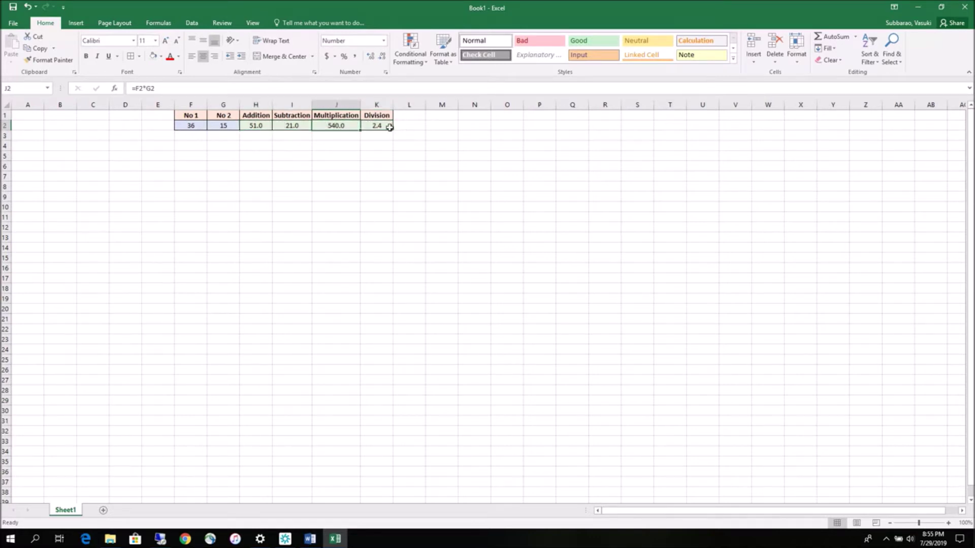
left_click(385, 125)
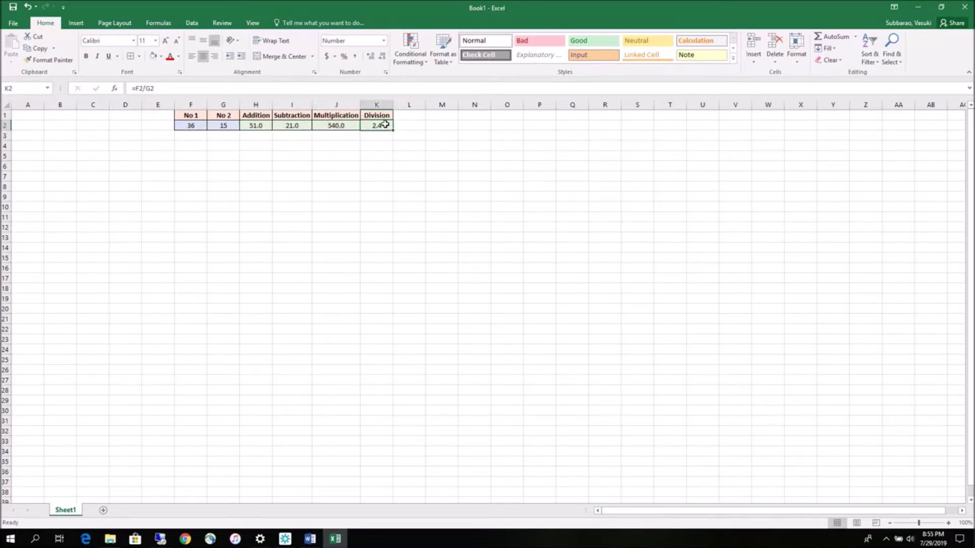
left_click(254, 127)
left_click_drag(254, 127, 374, 126)
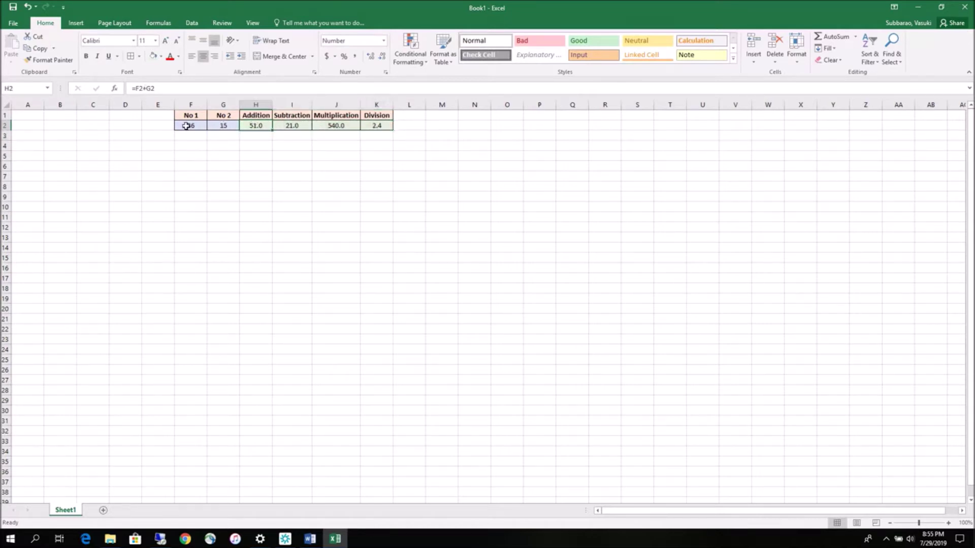
left_click_drag(223, 125, 225, 118)
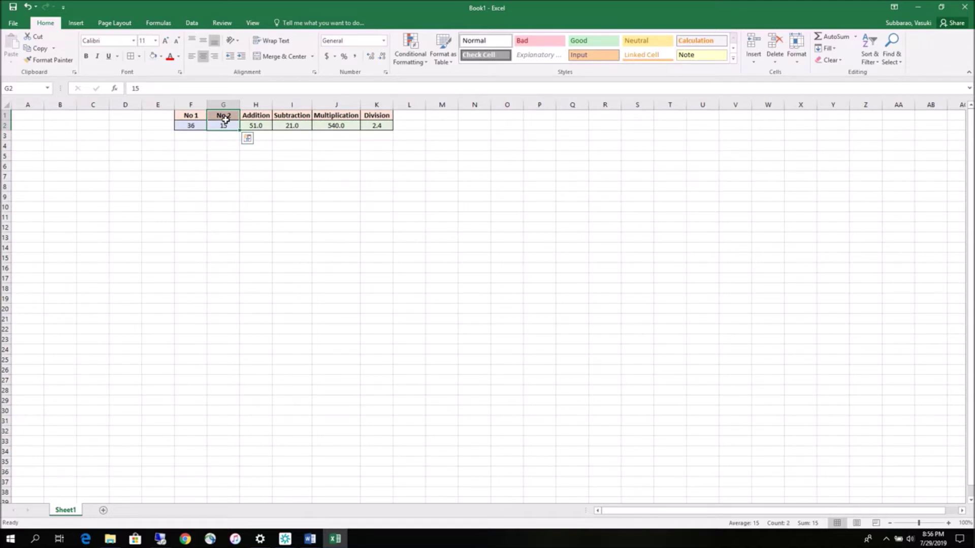
left_click_drag(255, 126, 379, 122)
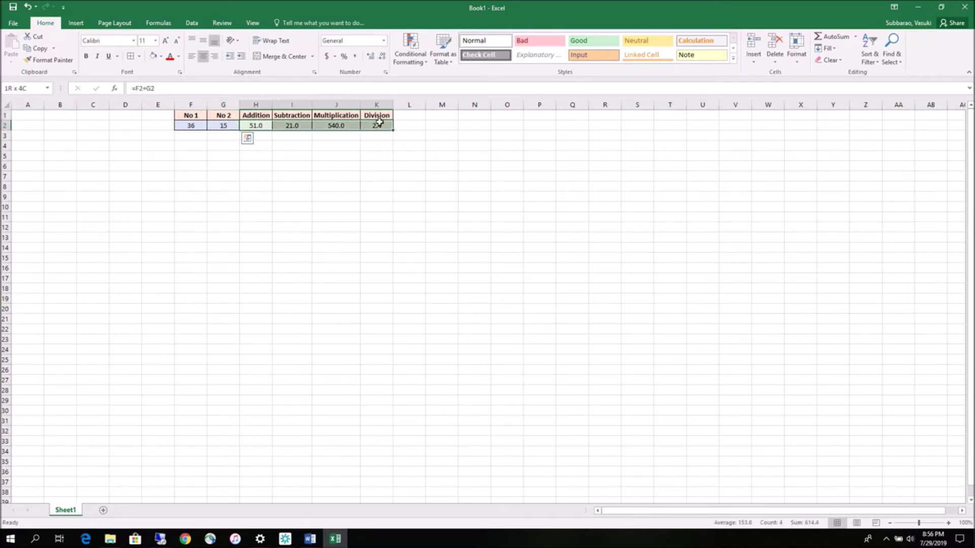
left_click_drag(257, 127, 380, 123)
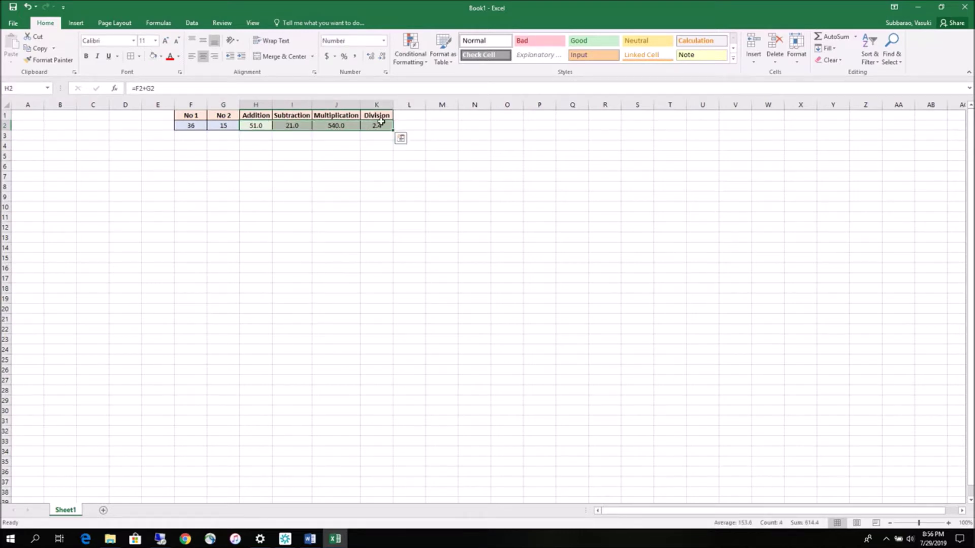
left_click(192, 128)
left_click(224, 127)
left_click_drag(250, 127, 363, 131)
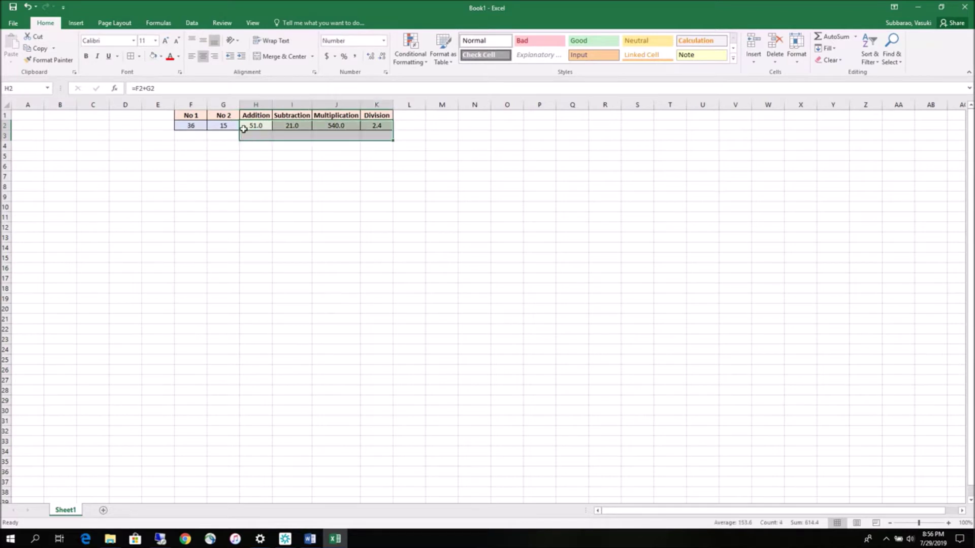
left_click(193, 126)
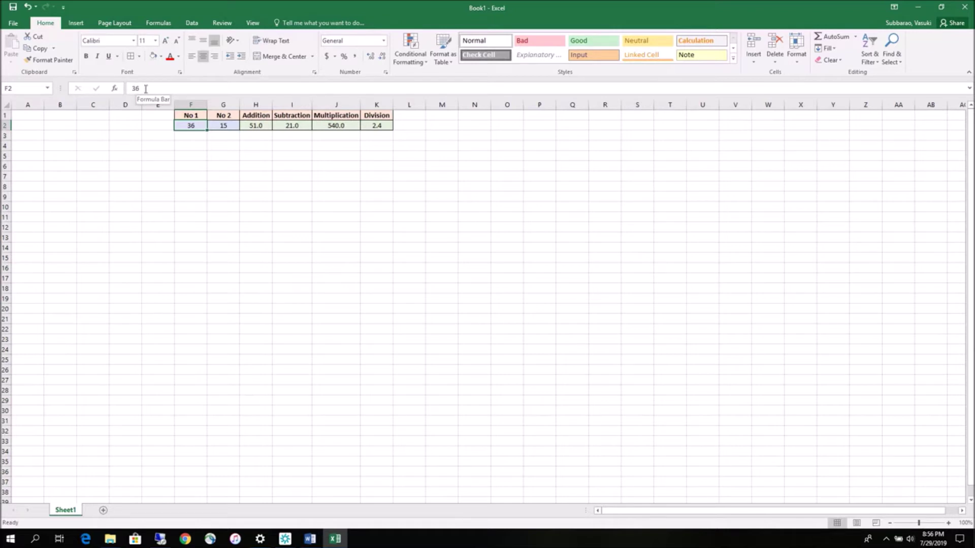
left_click(221, 126)
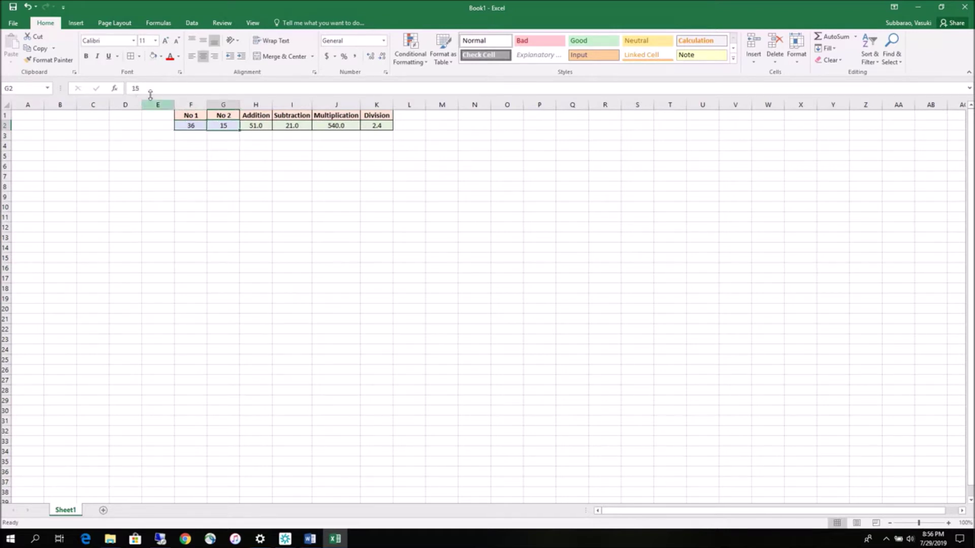
left_click(257, 126)
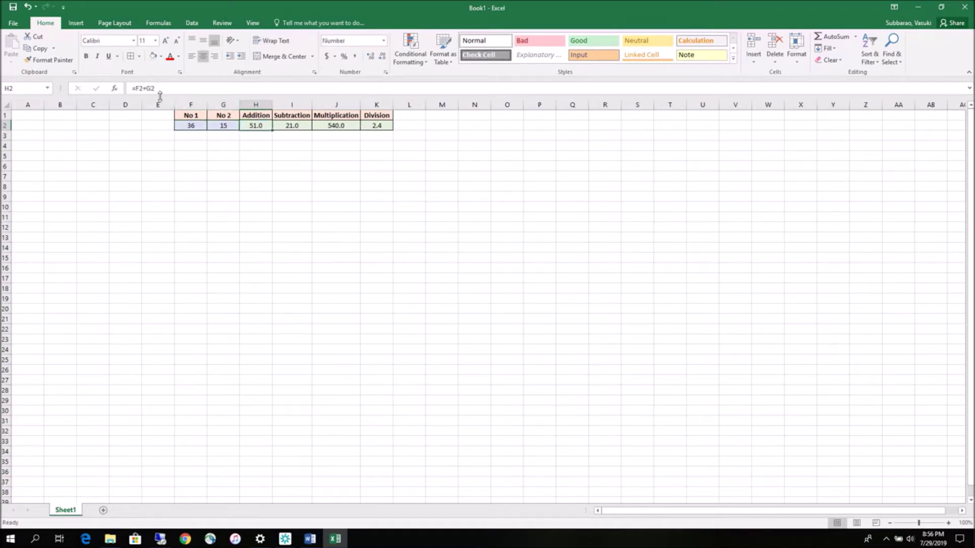
left_click(294, 127)
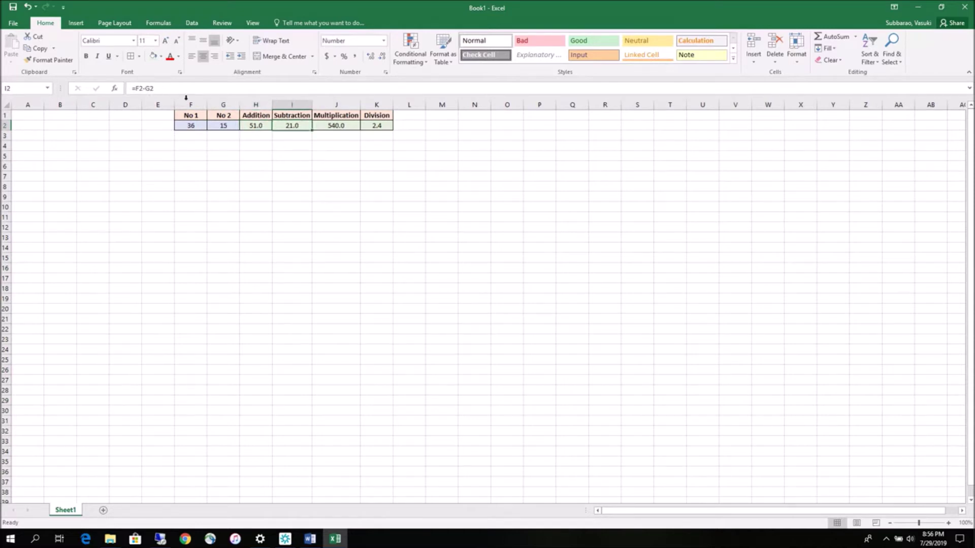
left_click(337, 126)
left_click(377, 127)
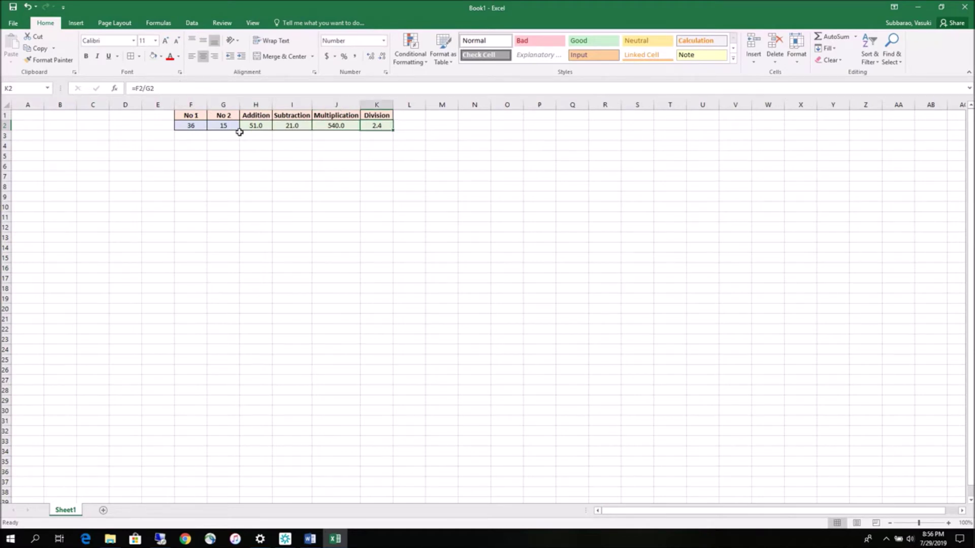
left_click_drag(254, 127, 376, 127)
left_click_drag(190, 125, 381, 126)
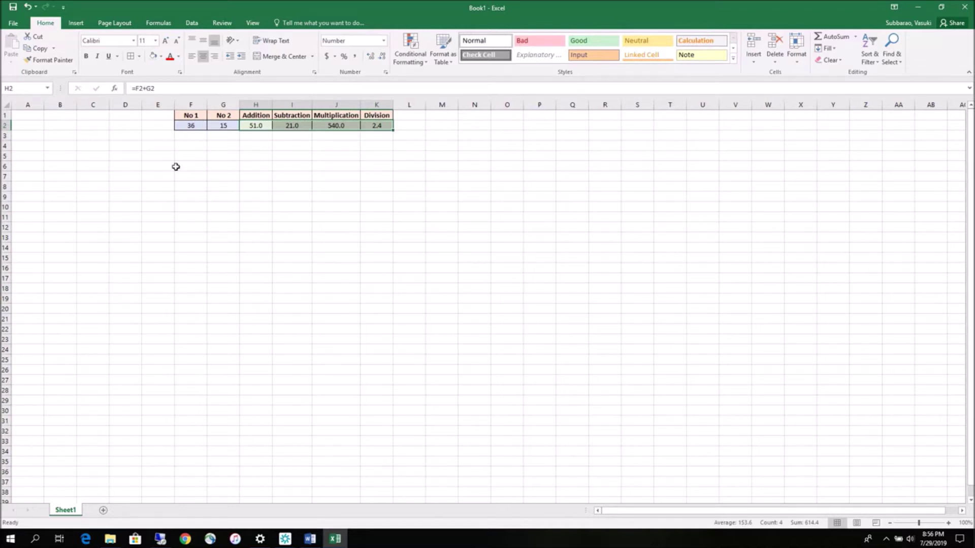
left_click(187, 146)
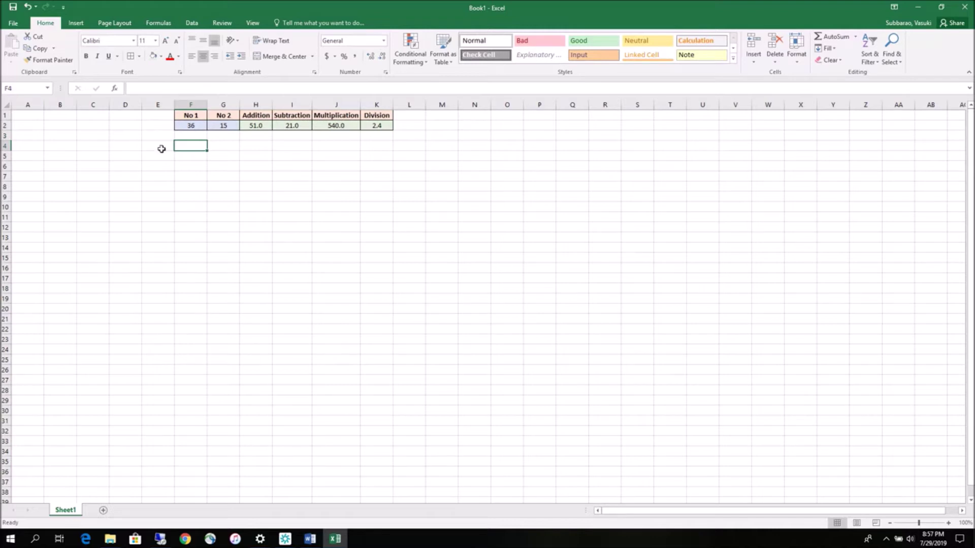
left_click_drag(190, 146, 378, 145)
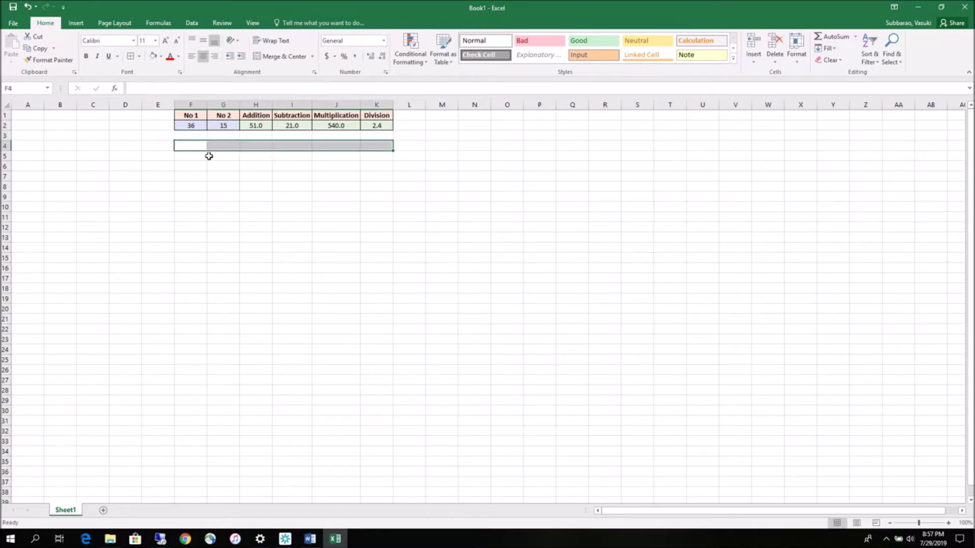
Step: Type labels No 1 through No 5 across F4:J4
left_click(187, 147)
left_click_drag(192, 147, 368, 146)
left_click(185, 147)
type("No")
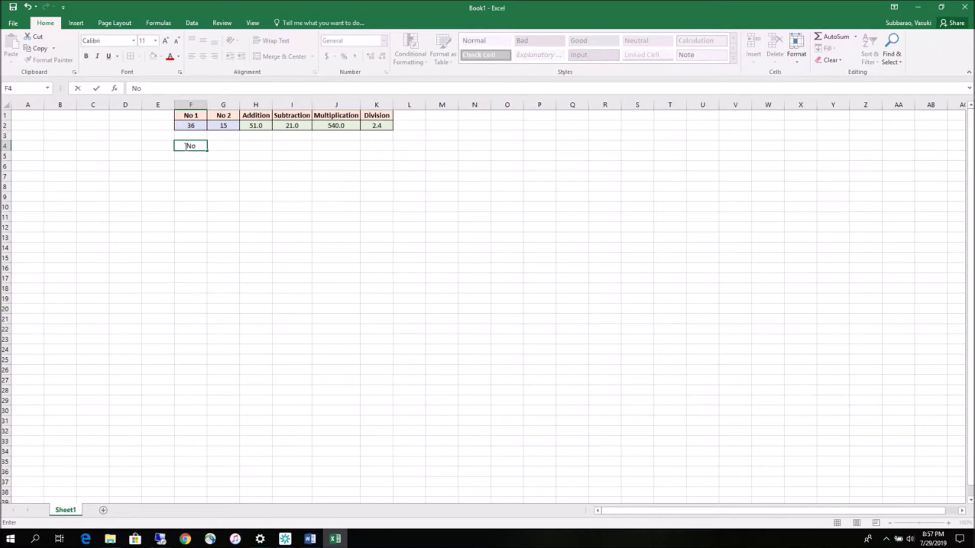
type(" 1")
key("Tab")
type("N")
key("BackSpace")
type("o 2")
key("Tab")
type("No")
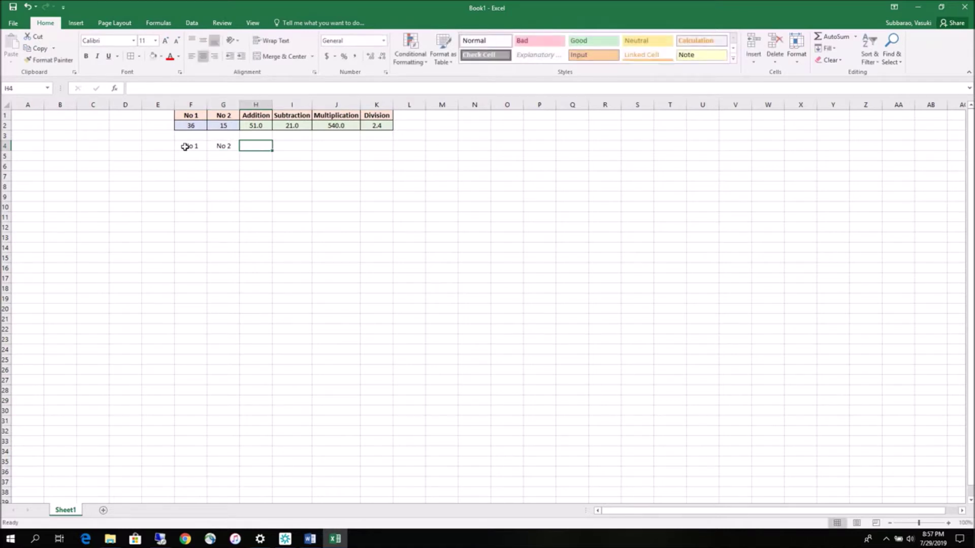
type(" 3")
key("Tab")
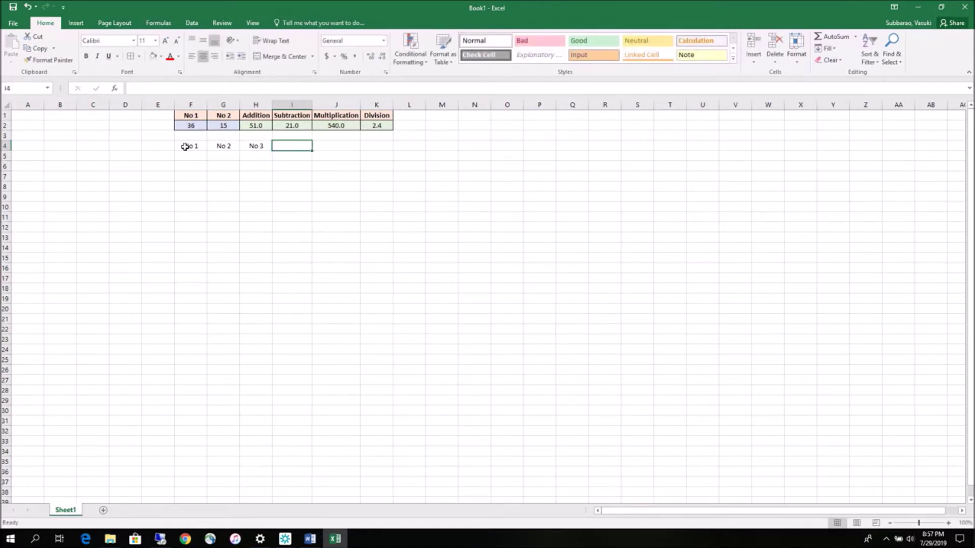
type("No 4")
key("Tab")
type("N")
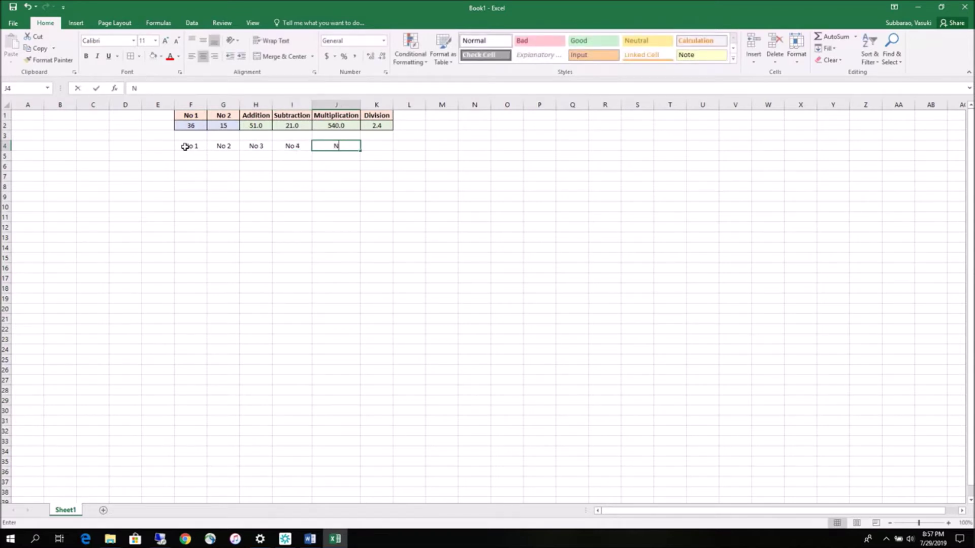
type("o 5")
key("Tab")
Step: Continue the labels with No 6, No 7, No 7, no 9 and no 10 through O4
type("No 6")
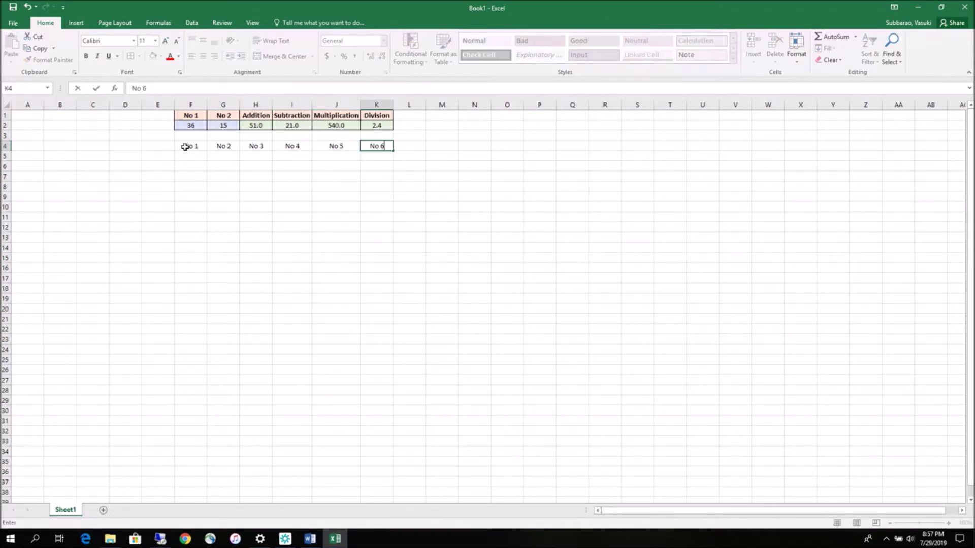
key("Tab")
type("No 7")
key("Tab")
type("No 7")
key("Tab")
type("no 9")
key("Tab")
type("no 10")
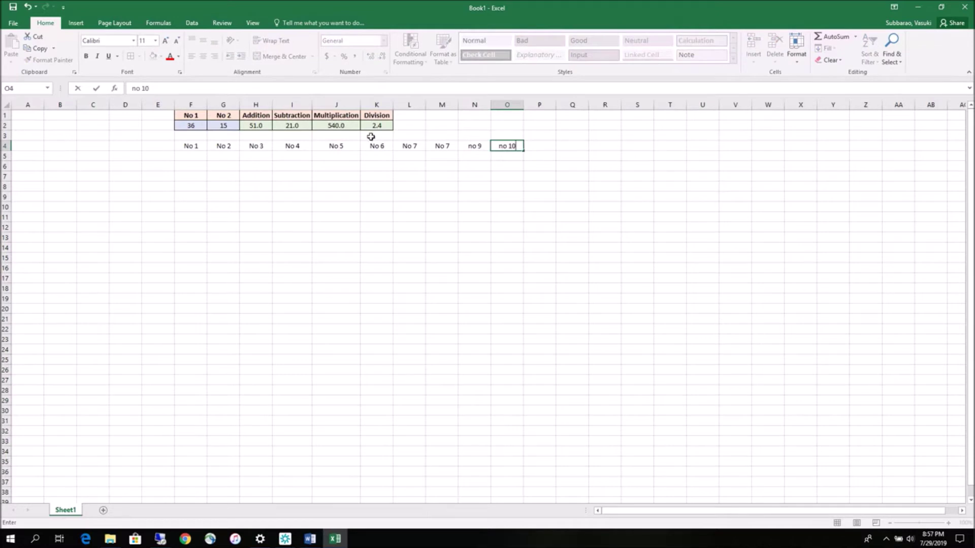
Step: Capitalise 'no 9' and 'no 10' in N4 and O4 to No 9 and No 10
double_click(472, 145)
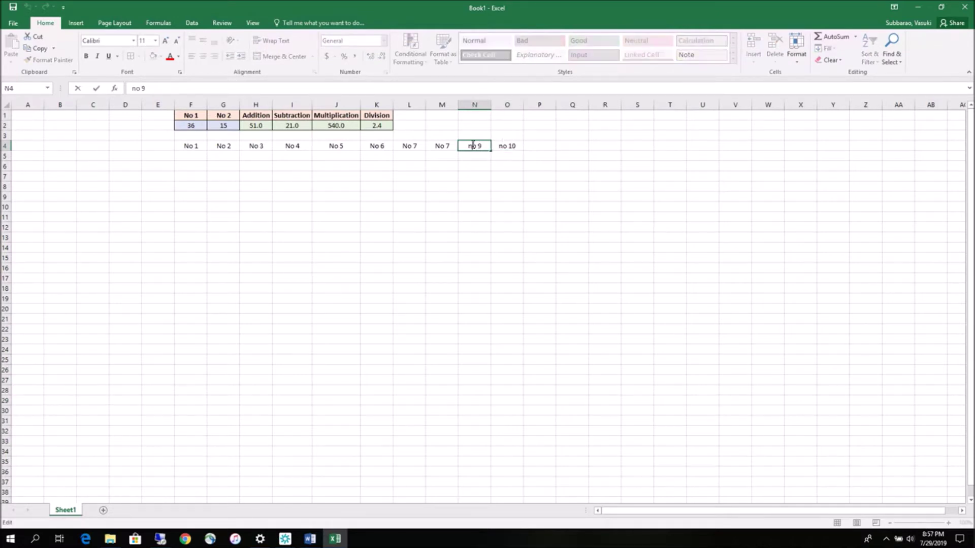
key("BackSpace")
type("N")
left_click(502, 146)
double_click(502, 145)
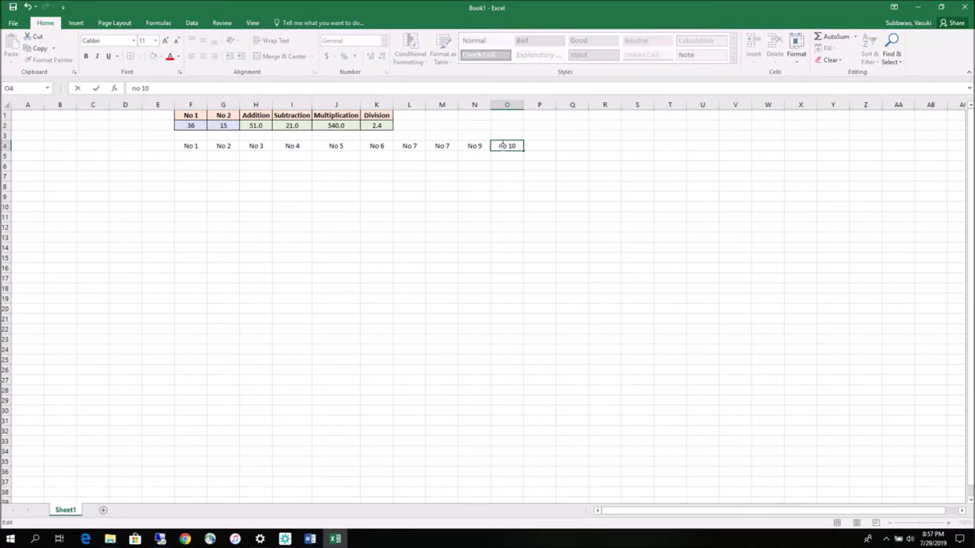
key("BackSpace")
type("N")
left_click(220, 198)
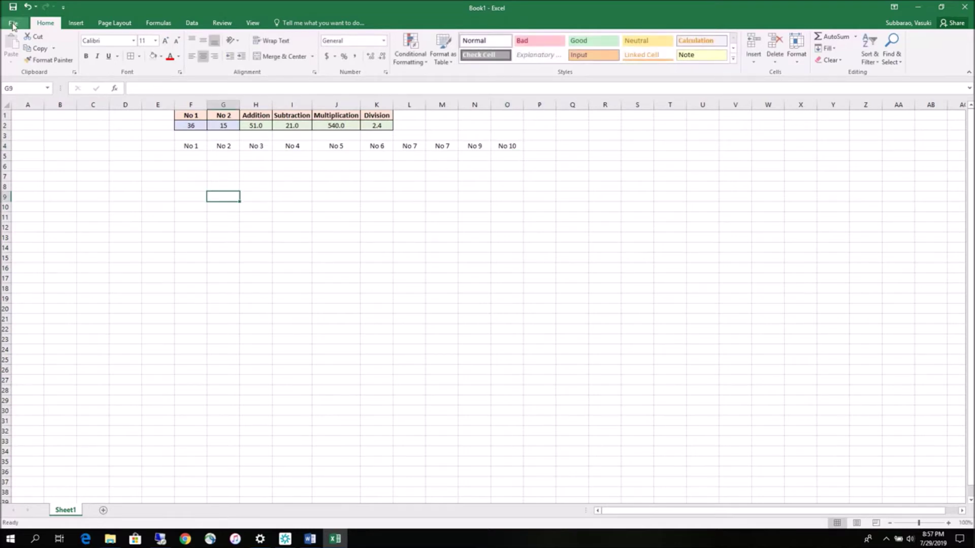
Step: Save Book1 with Save As under the name 'MS Excel Training' in the Ajjpura folder
left_click(13, 25)
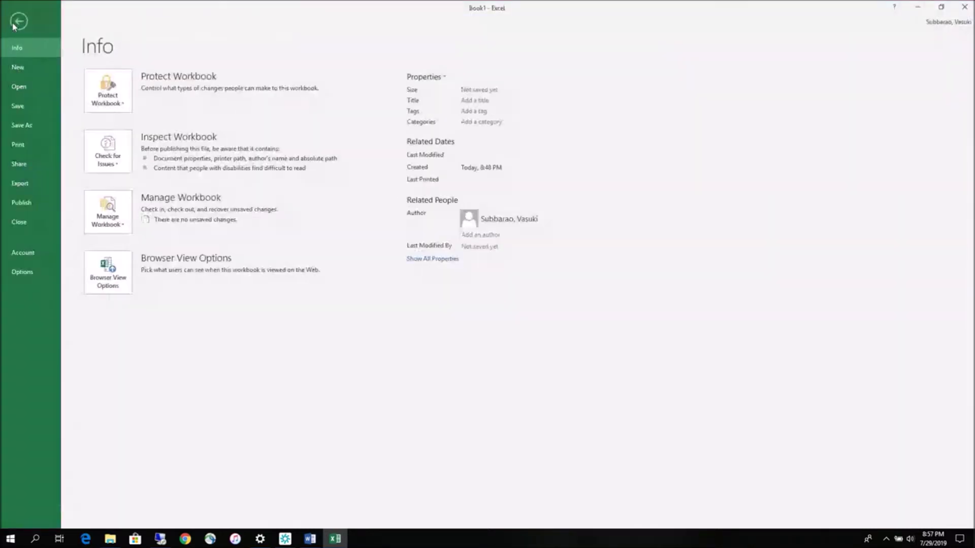
left_click(29, 130)
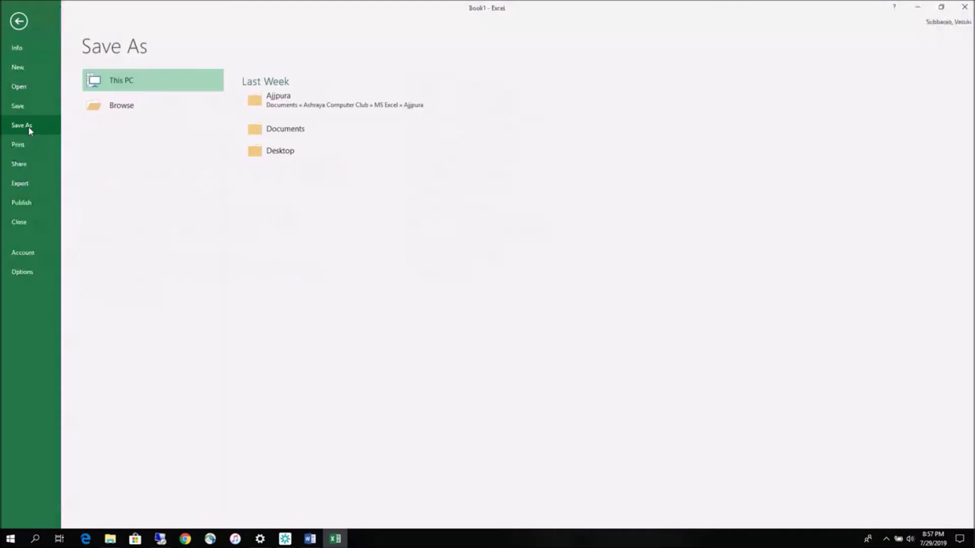
left_click(282, 103)
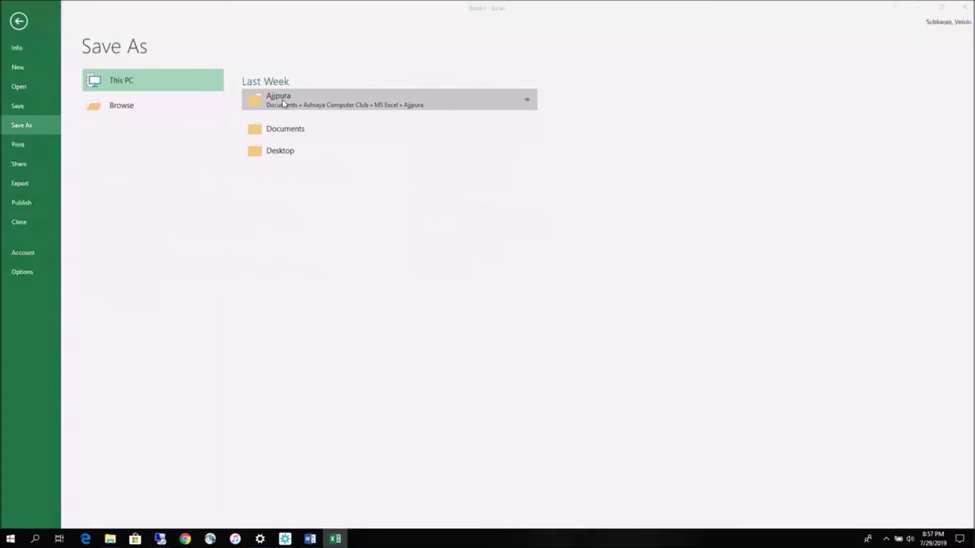
left_click(90, 203)
left_click_drag(91, 203, 66, 205)
type("MS Excel ")
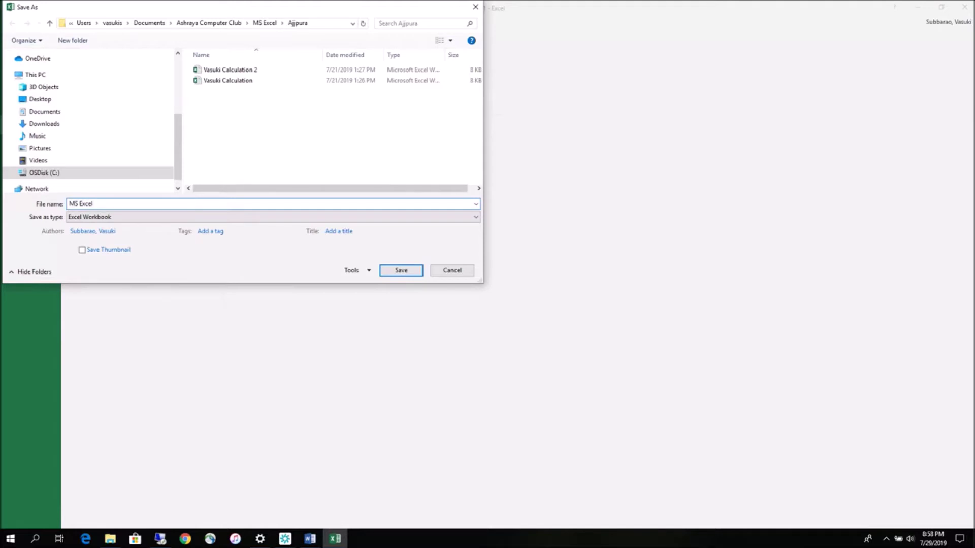
type("Training")
left_click(401, 270)
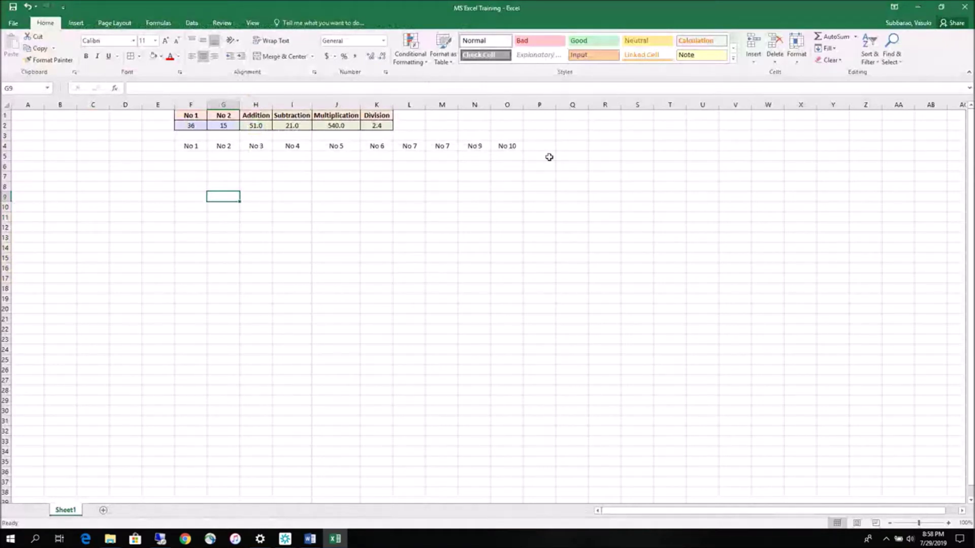
Step: Correct the N4–P4 labels to No 8, No 9 and No 10
left_click(467, 144)
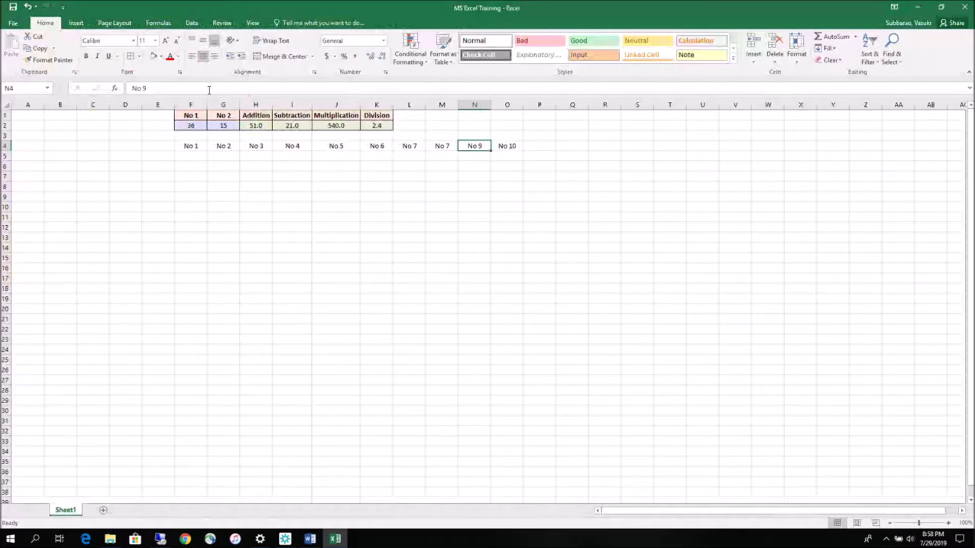
left_click(152, 89)
key("BackSpace")
type("8")
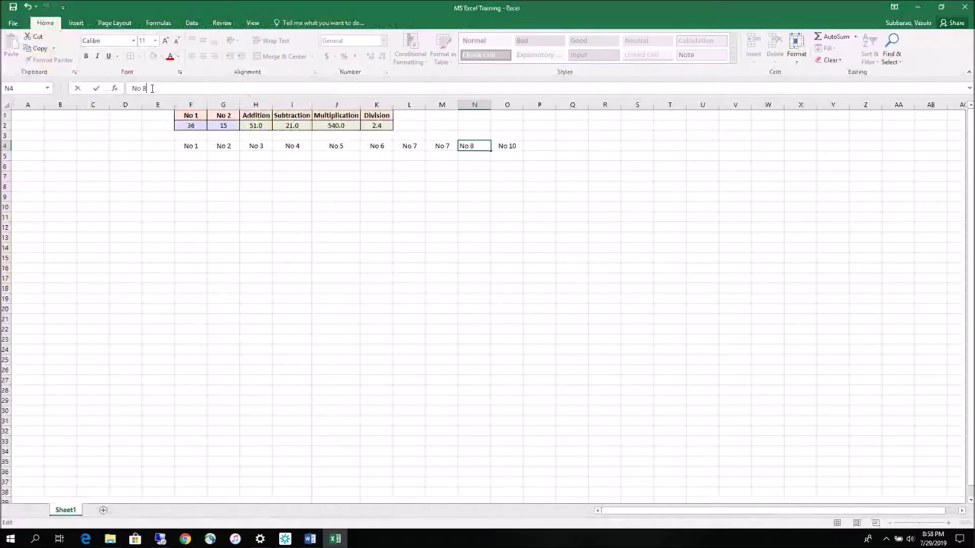
left_click(507, 146)
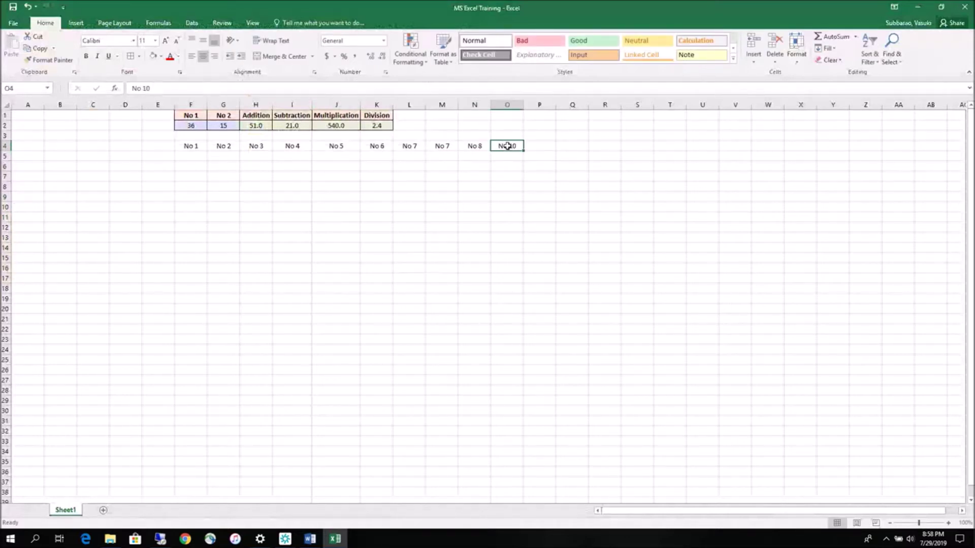
type("no 9")
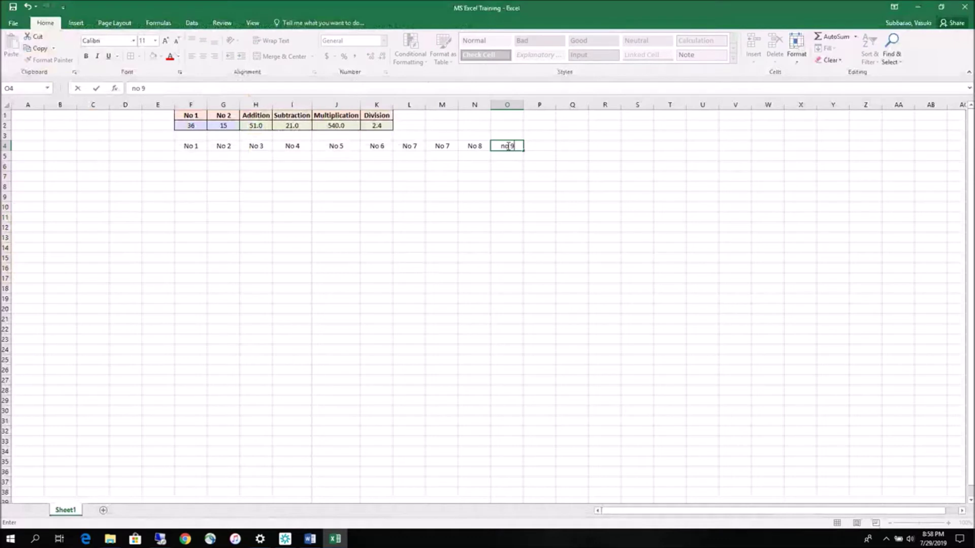
key("BackSpace")
key("BackSpace")
key("BackSpace")
key("BackSpace")
type("No 9")
left_click(538, 147)
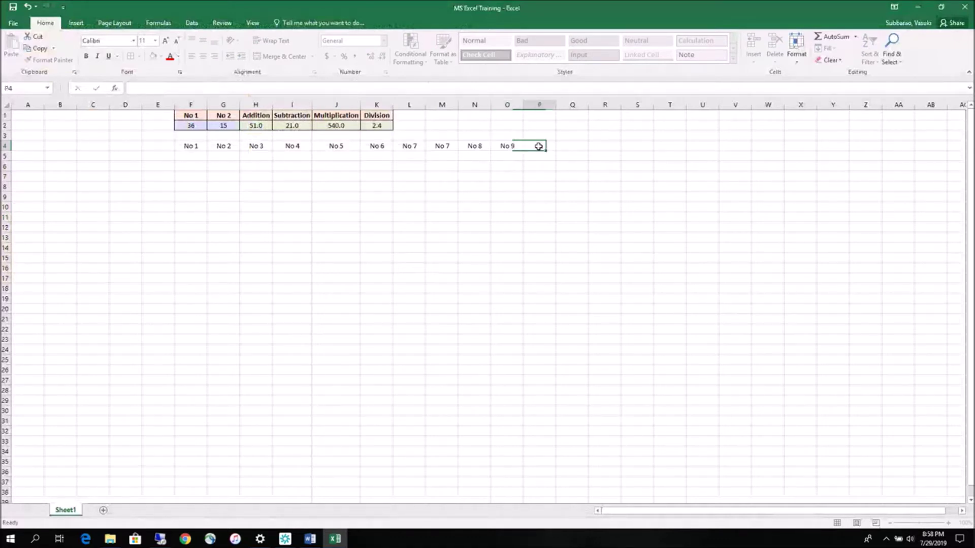
type("No 10")
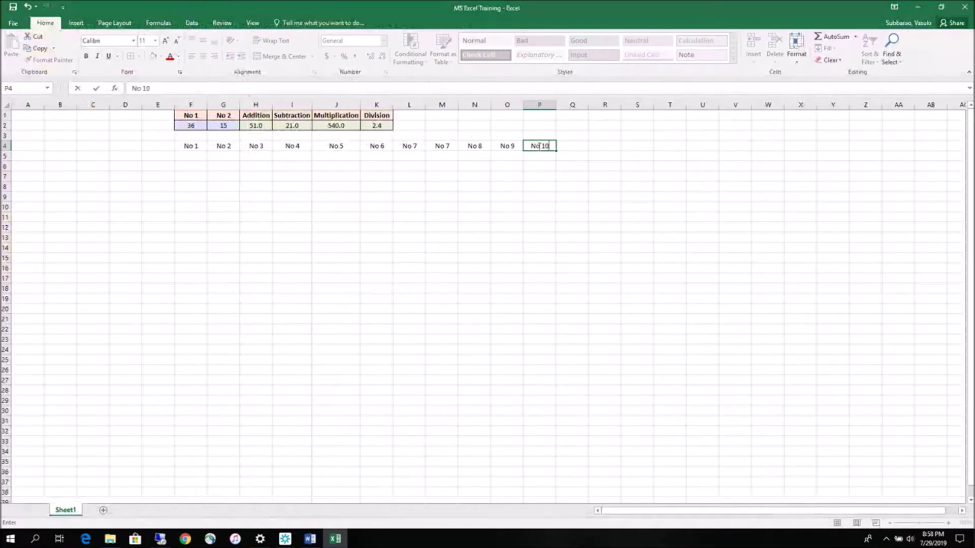
left_click(479, 184)
Step: Give the F4:P4 labels a light orange fill and bold text
left_click_drag(190, 146, 553, 150)
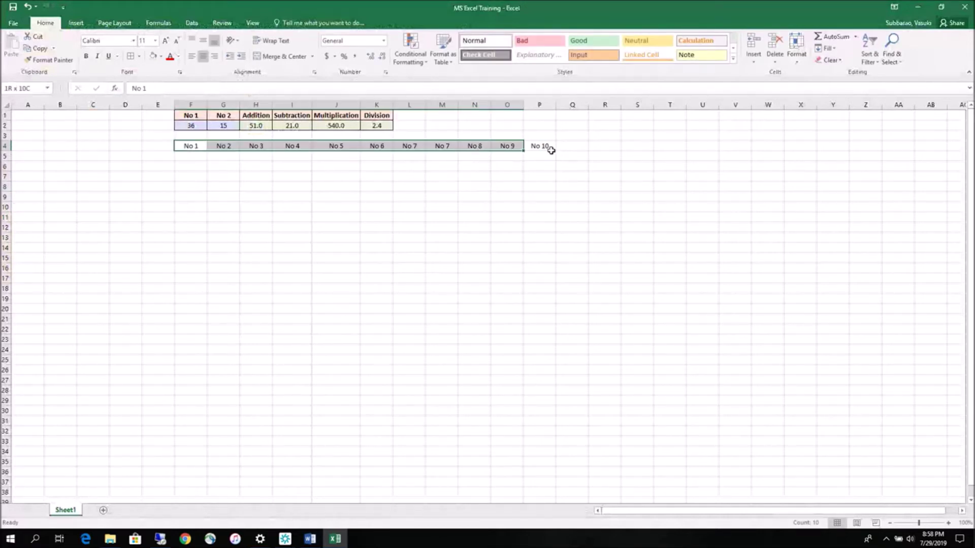
left_click(161, 56)
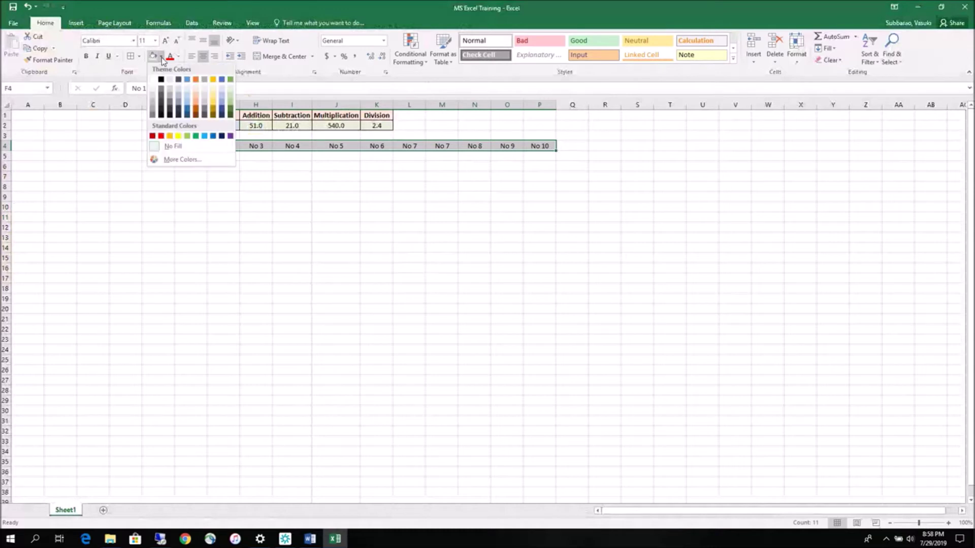
left_click(178, 80)
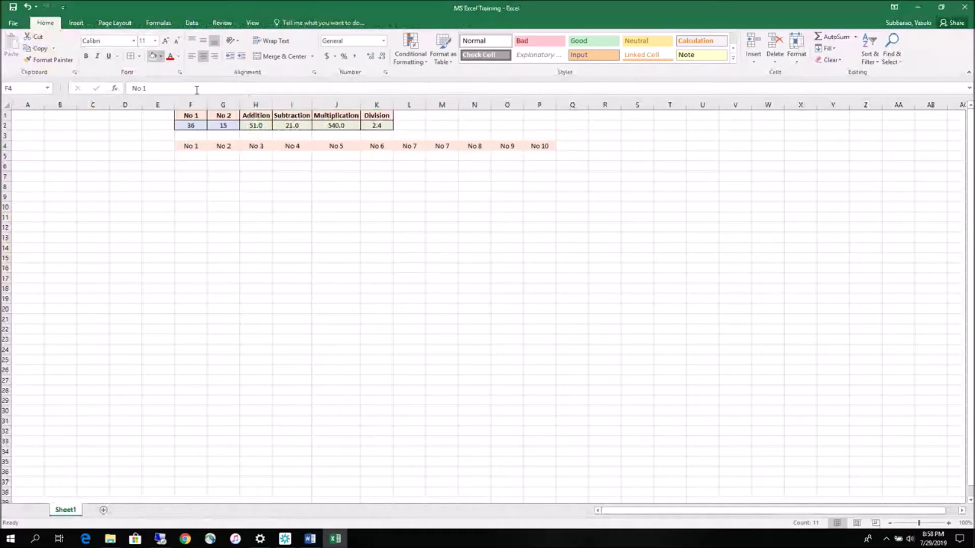
left_click(87, 58)
left_click(225, 206)
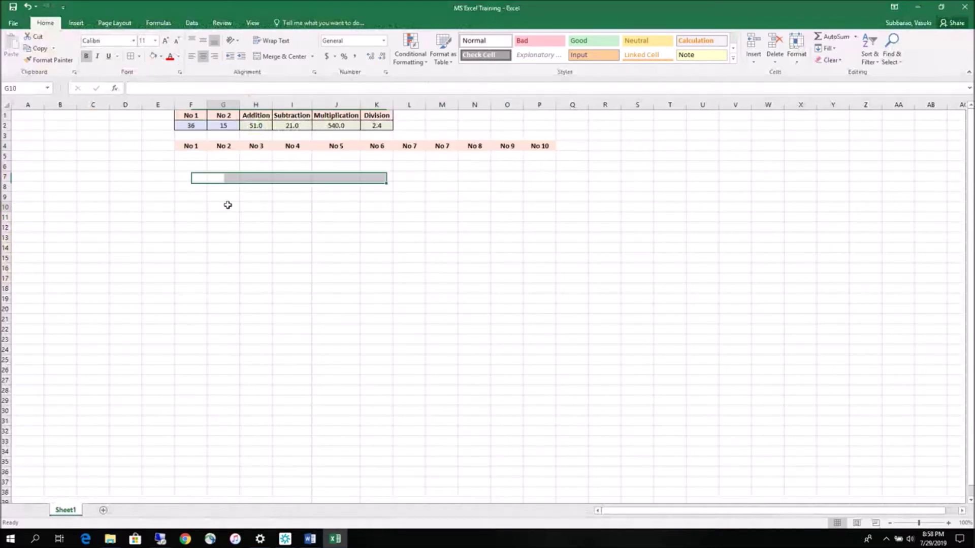
Step: Widen the columns from Q onward beside the labels
left_click(192, 155)
left_click(568, 145)
left_click_drag(588, 105, 777, 108)
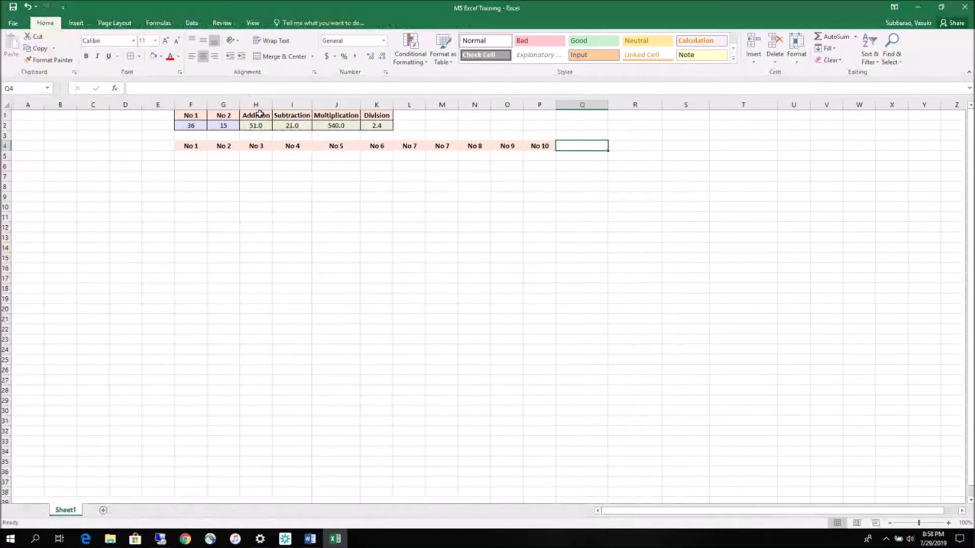
left_click(259, 114)
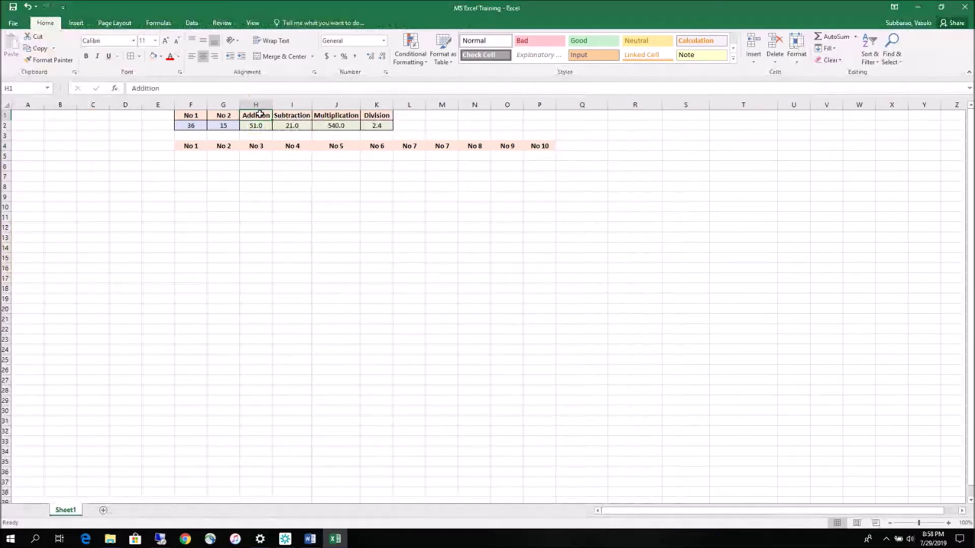
Step: Copy the Addition to Division headings from H1:K1 and paste them into Q4:T4
left_click_drag(259, 114, 368, 116)
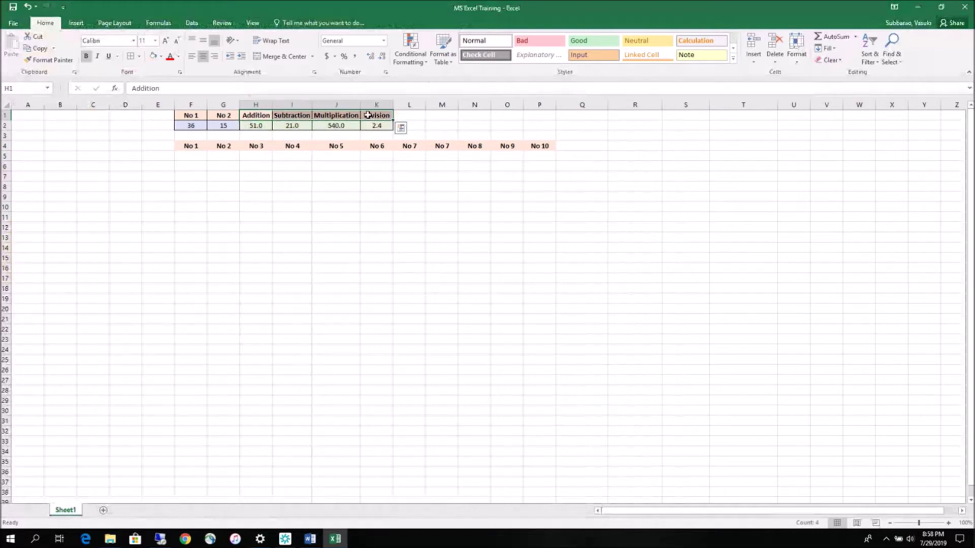
left_click_drag(260, 115, 372, 117)
right_click(373, 115)
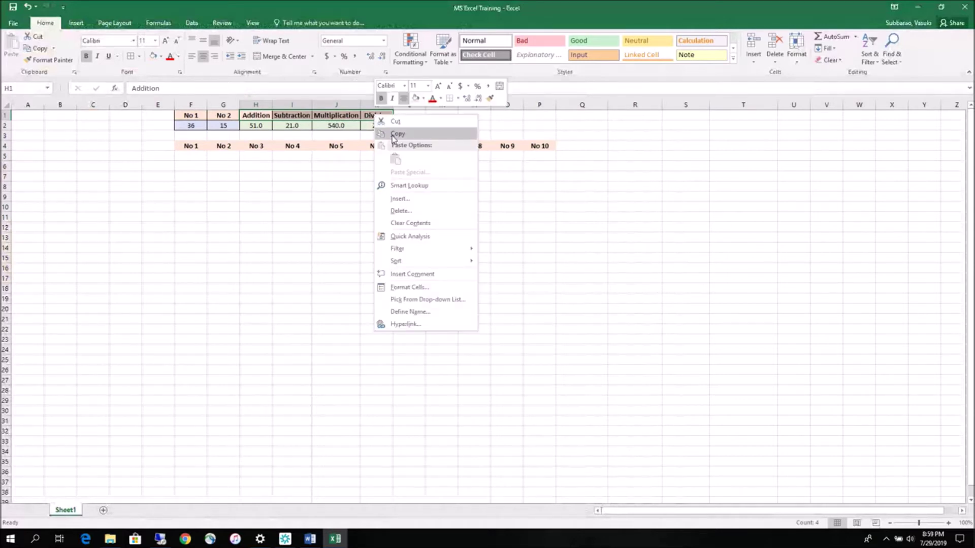
left_click(396, 134)
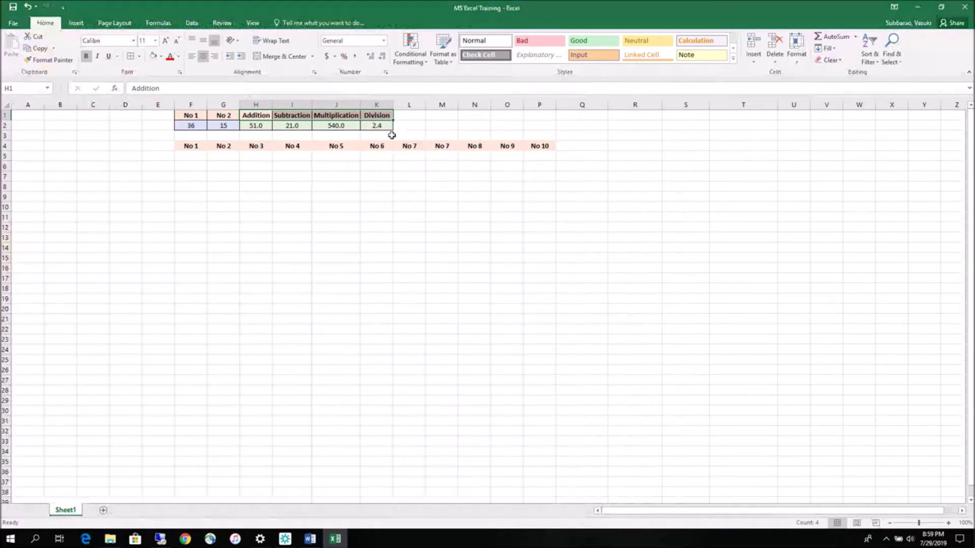
left_click(586, 146)
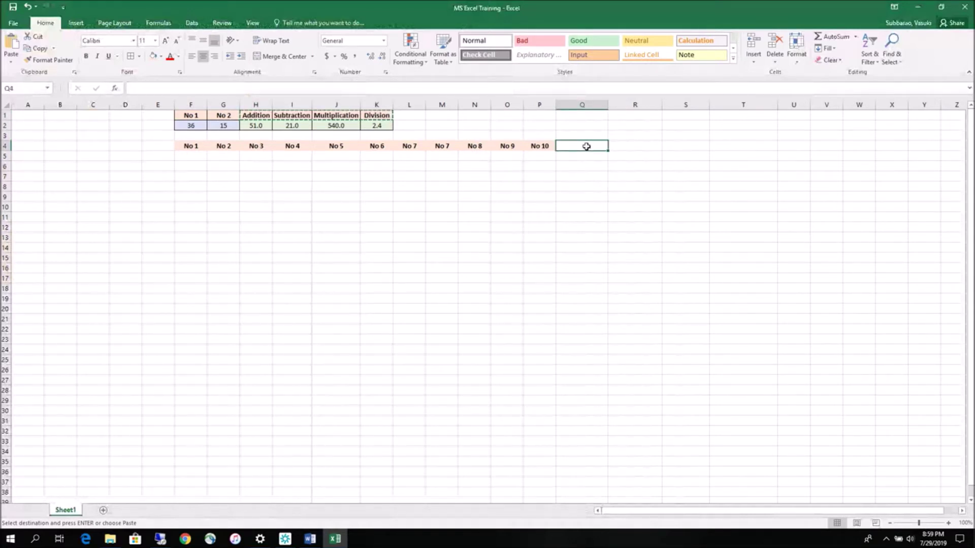
right_click(586, 146)
left_click(607, 191)
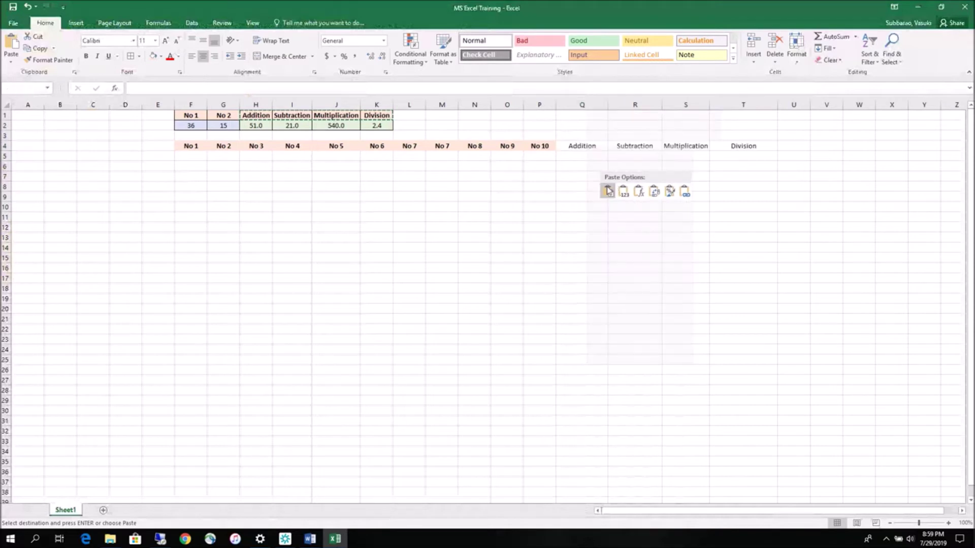
left_click(535, 184)
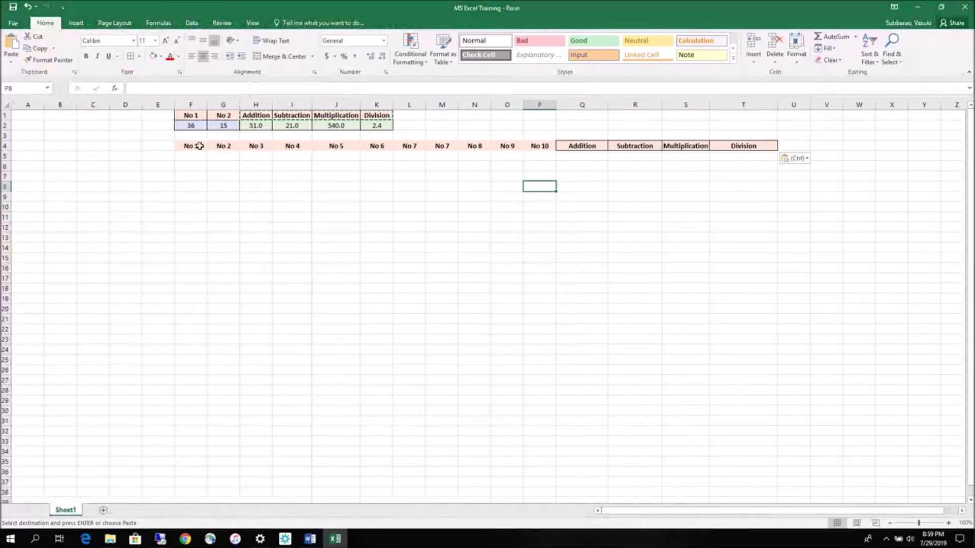
Step: Apply All Borders to the No 1–No 10 header cells F4:P4
left_click_drag(191, 146, 540, 147)
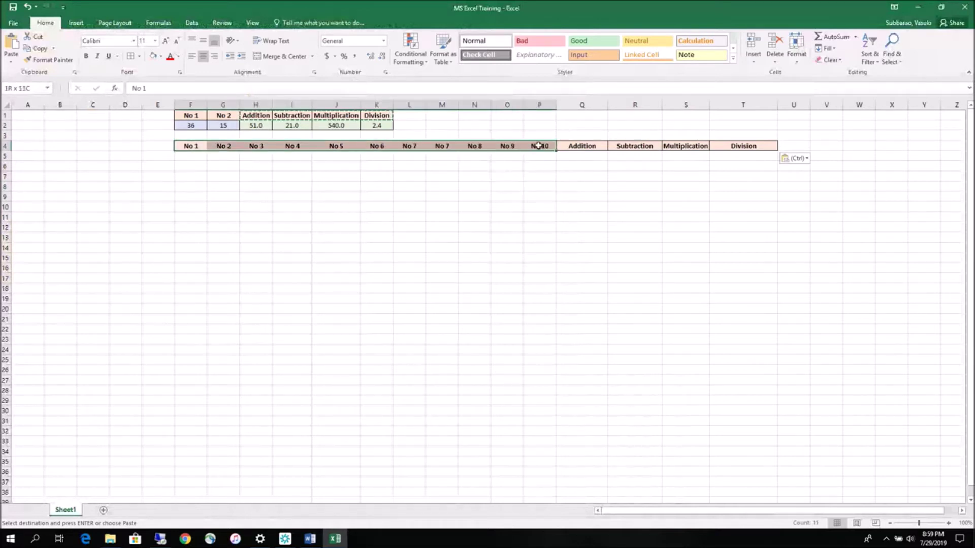
left_click(140, 59)
left_click(165, 141)
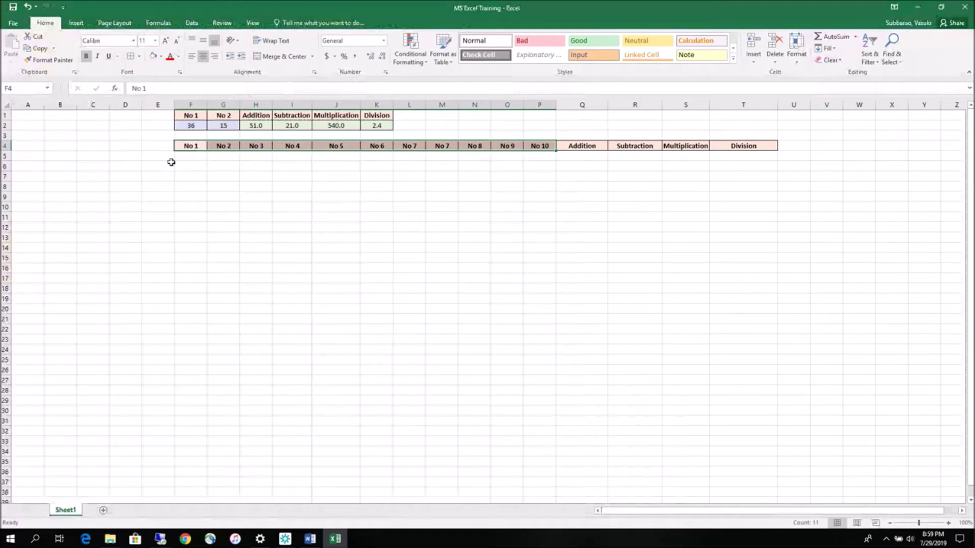
left_click(405, 240)
Step: Enter 8, 15, 4, 29 and 78 across row 5 starting at F5
left_click(198, 159)
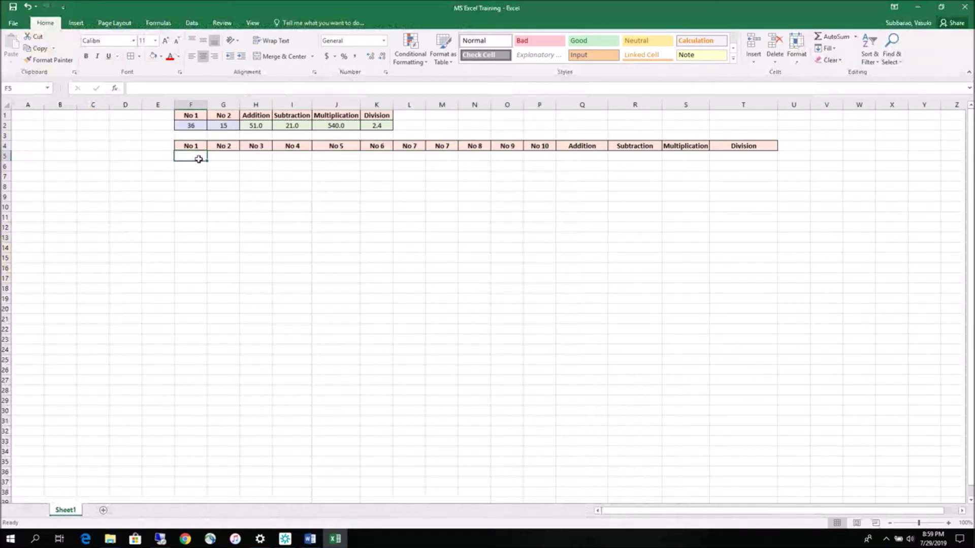
type("8")
key("Tab")
type("15")
key("Tab")
type("4")
key("Tab")
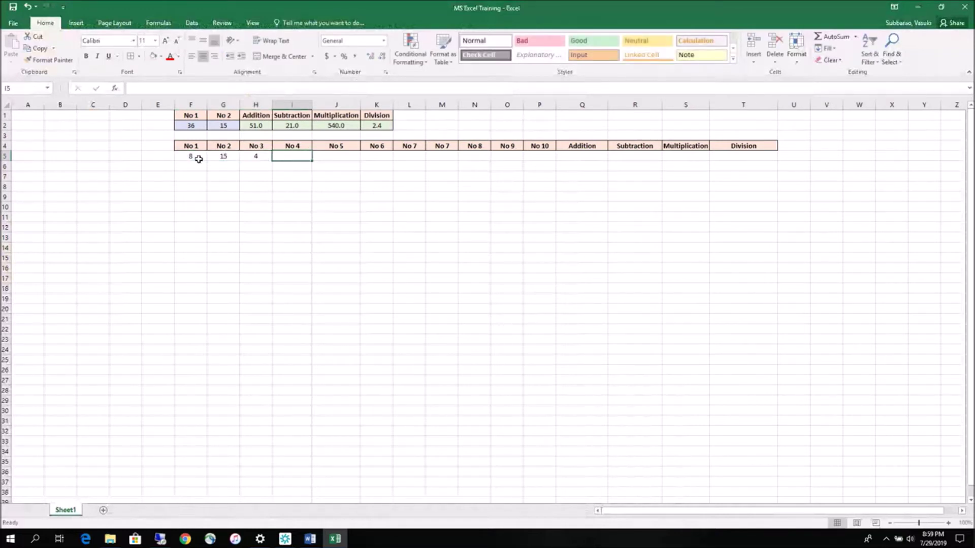
type("29")
key("Tab")
type("78")
key("Tab")
Step: Continue row 5 with 64, 37, 69, 23, 56 and 18, ending in P5
type("64")
key("Tab")
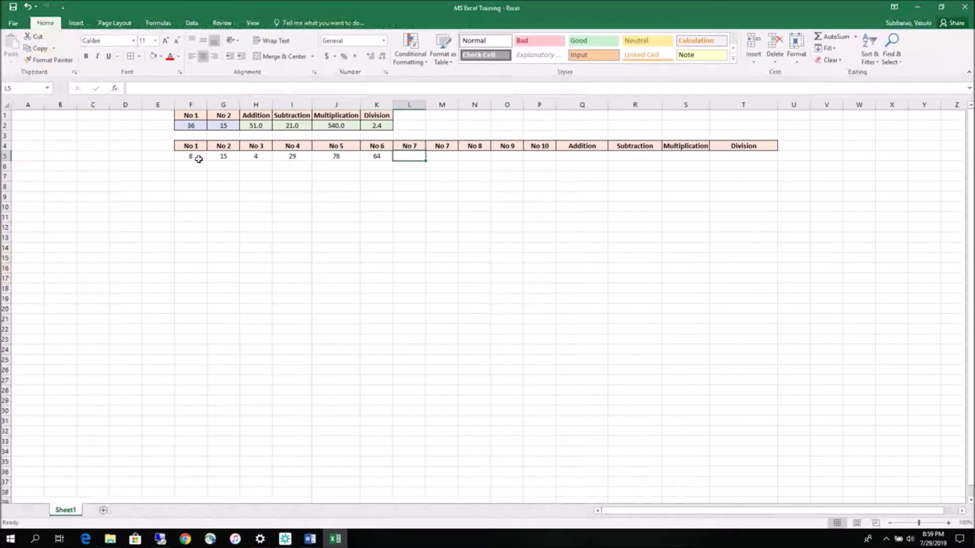
type("37")
key("Tab")
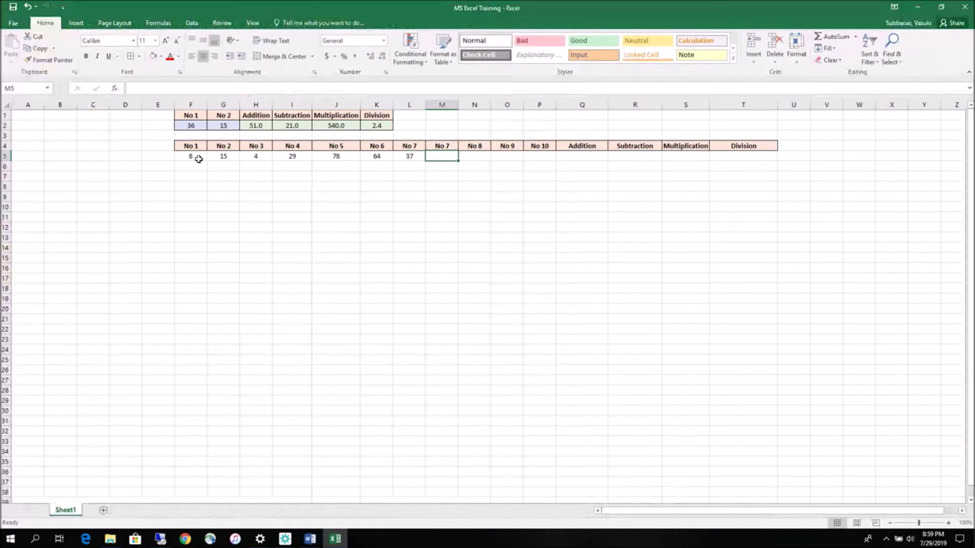
type("69")
key("Tab")
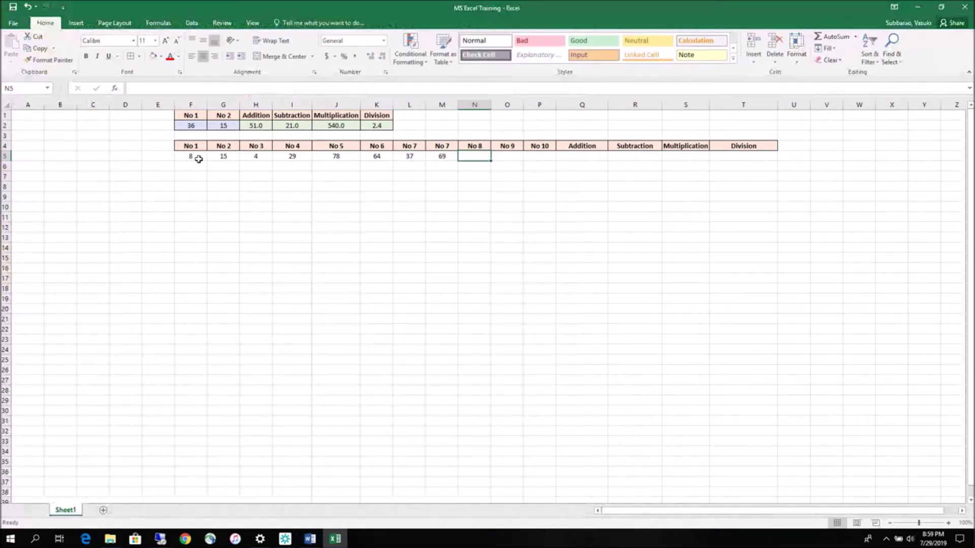
type("23")
key("Tab")
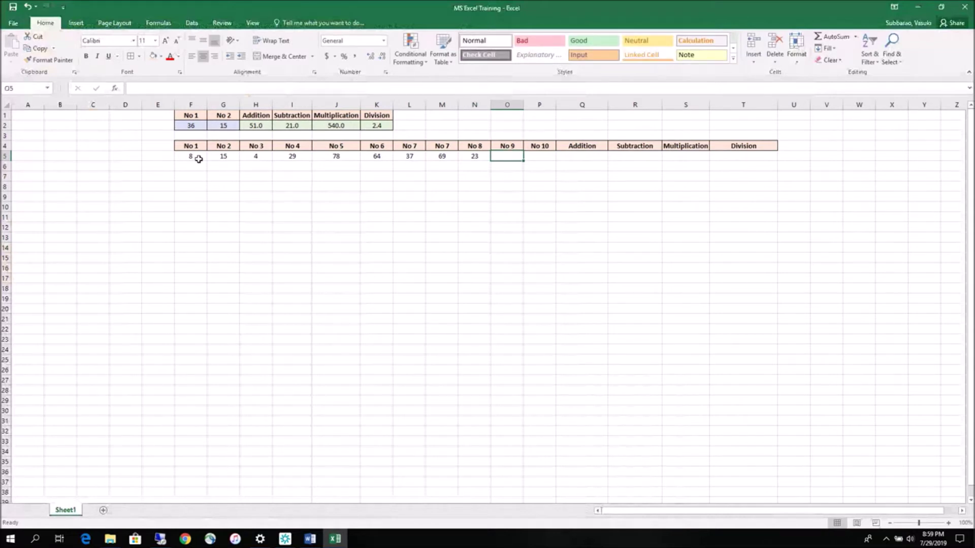
type("56")
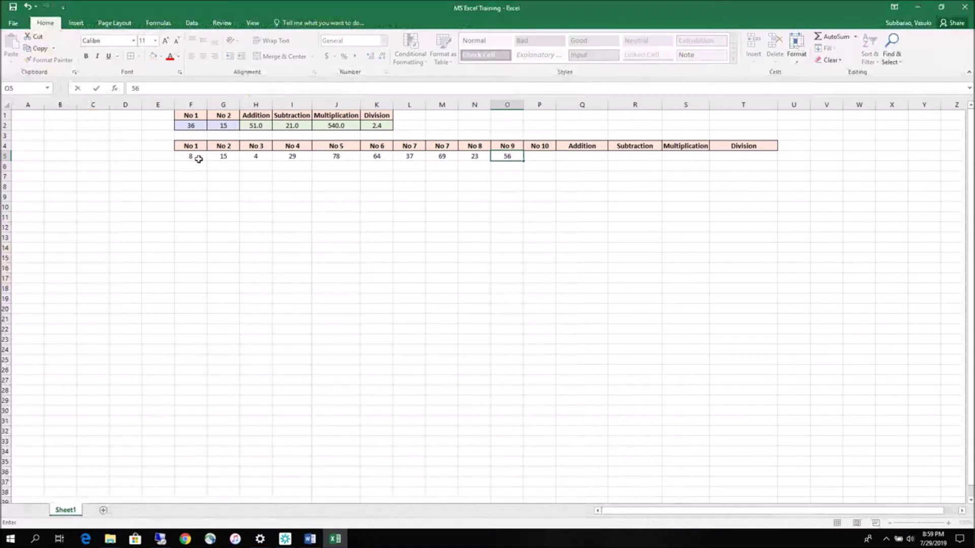
key("Tab")
type("18")
key("Return")
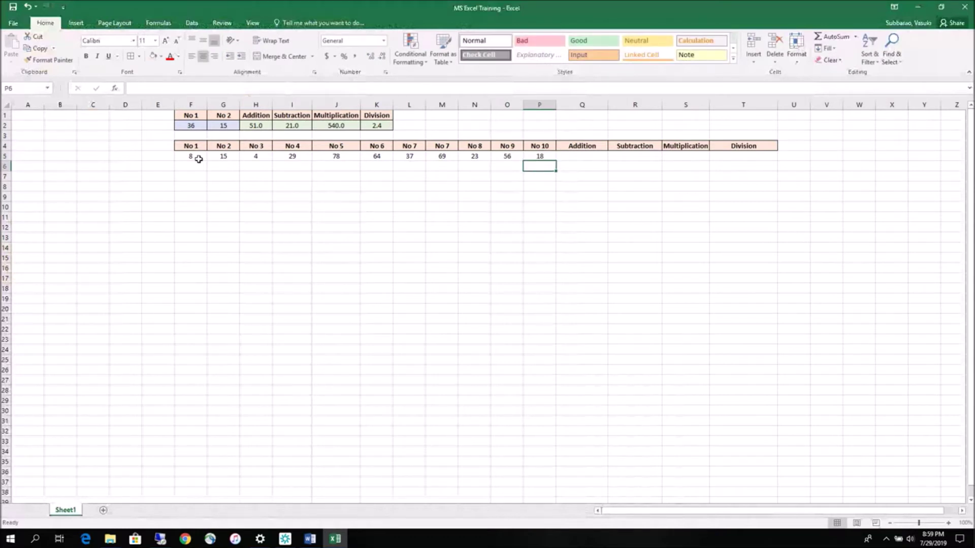
left_click(198, 126)
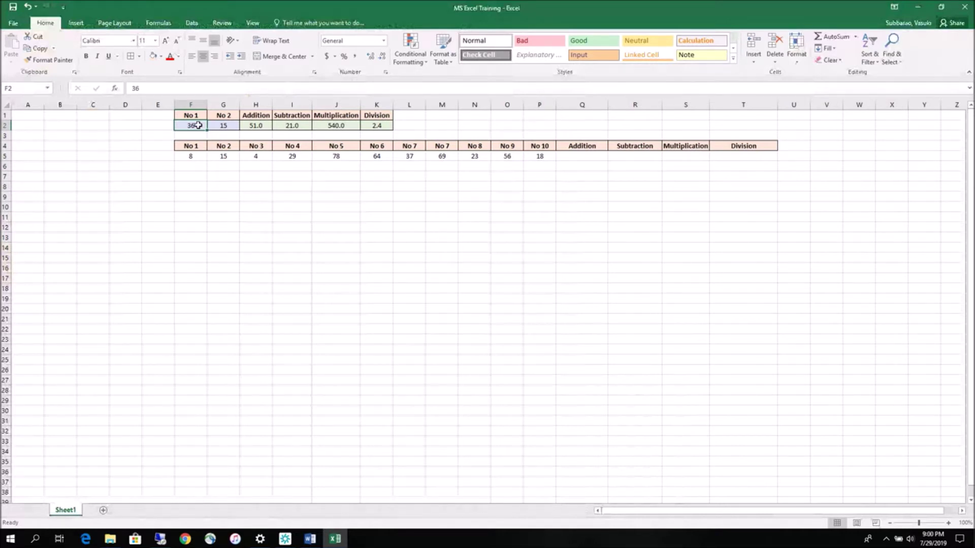
Step: Set the first table's inputs to 78906 in F2 and 49678 in G2
type("25000")
left_click(217, 127)
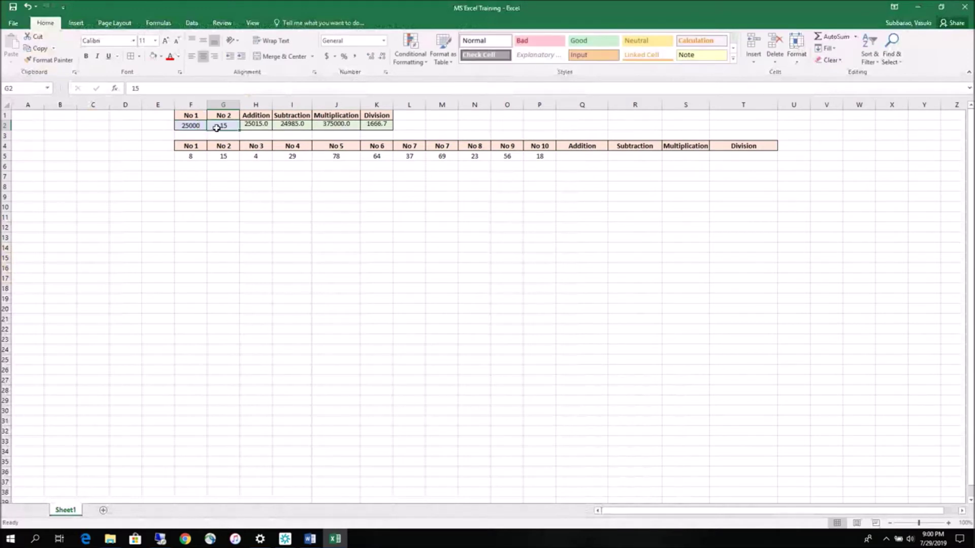
type("49678")
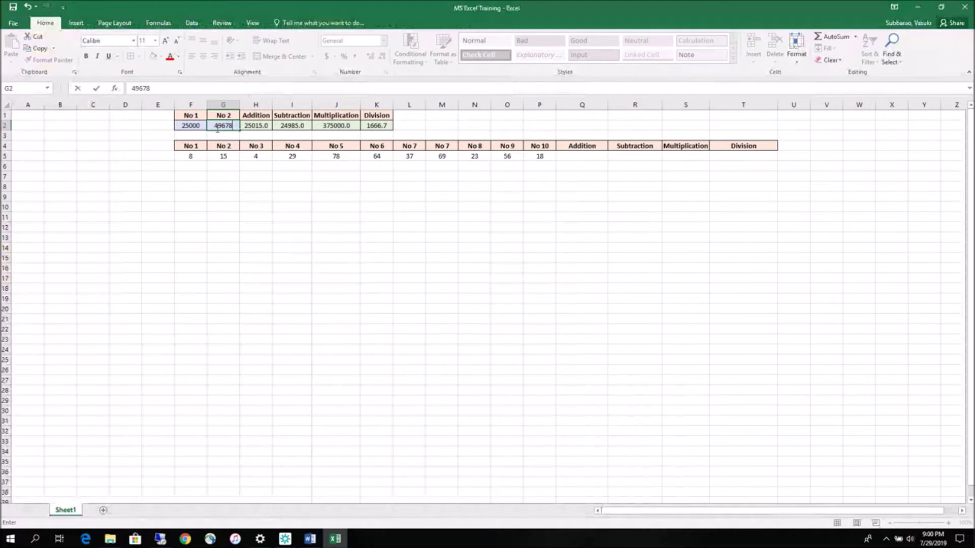
left_click(265, 226)
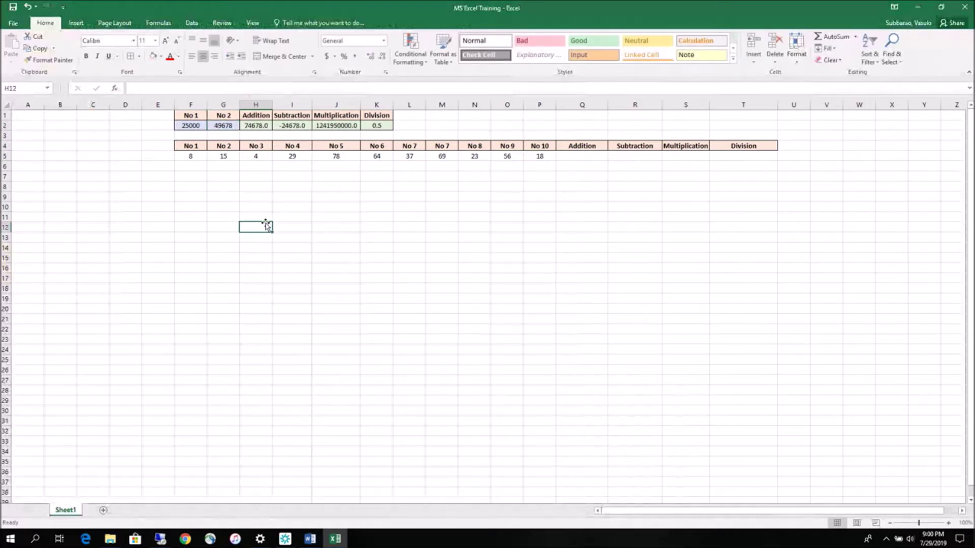
left_click(197, 123)
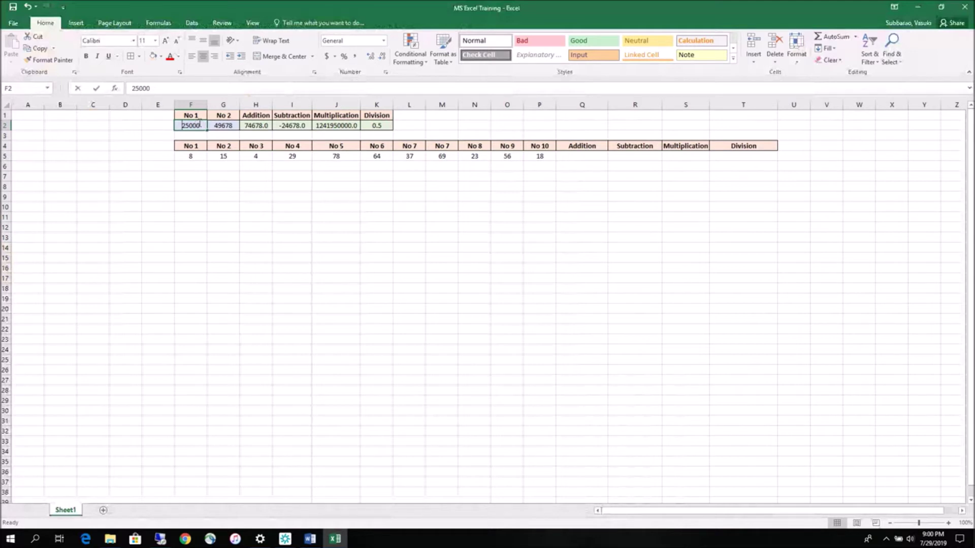
type("78906")
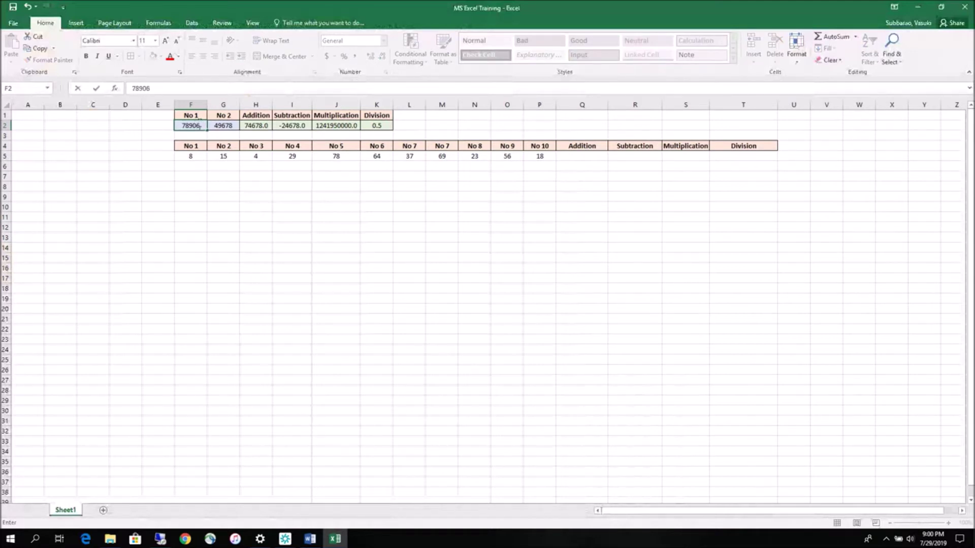
left_click(198, 195)
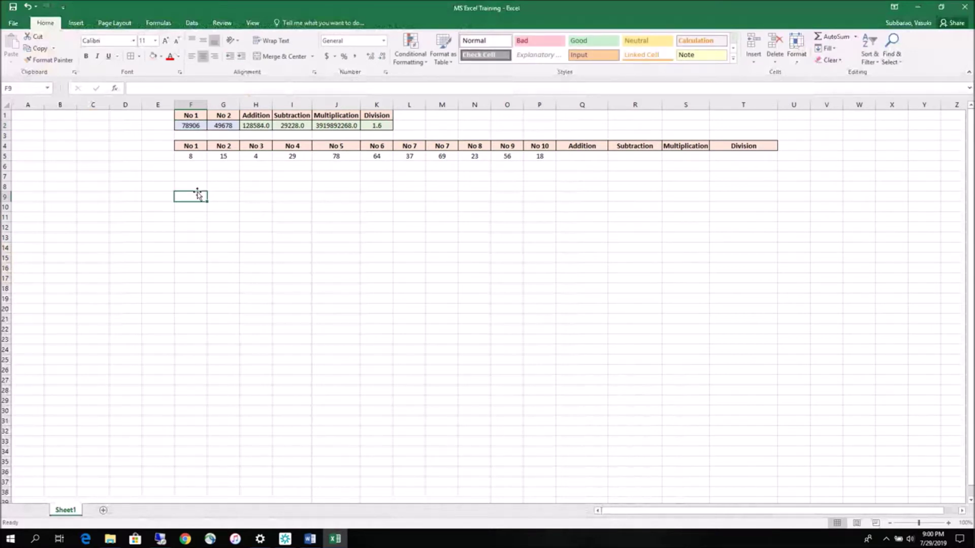
Step: Review H2's =F2+G2 formula, then start an Addition formula with = in Q5
left_click(188, 157)
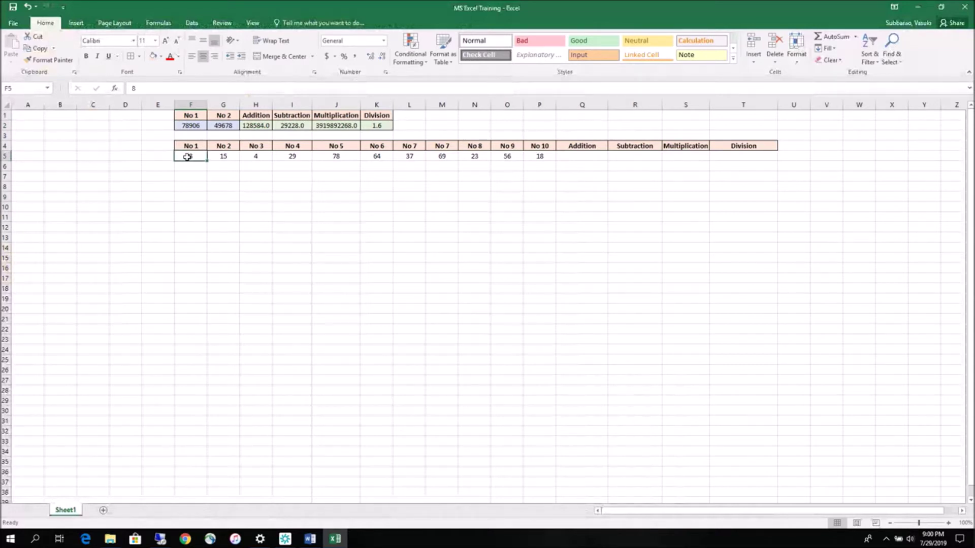
left_click(588, 154)
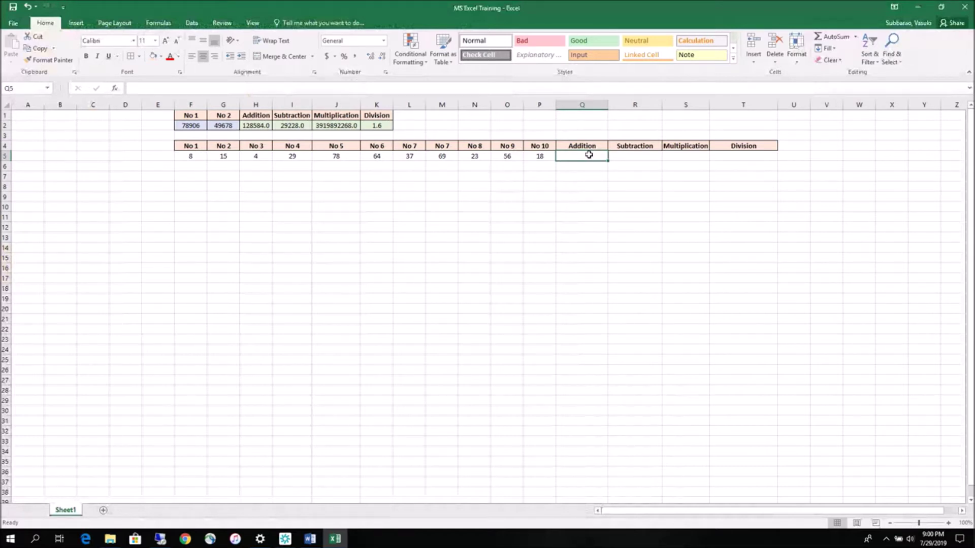
left_click(264, 123)
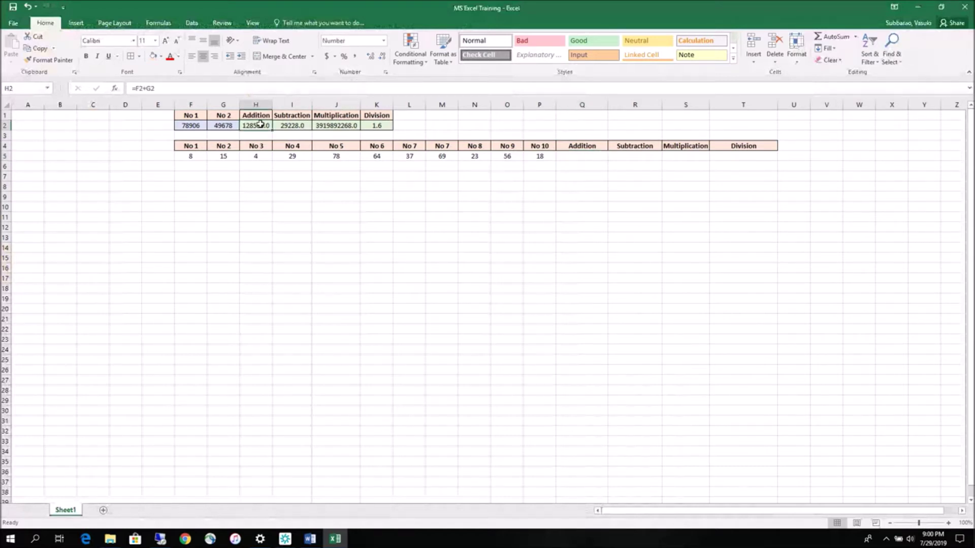
left_click(193, 125)
left_click(218, 126)
key("Right")
left_click(192, 125)
left_click(220, 125)
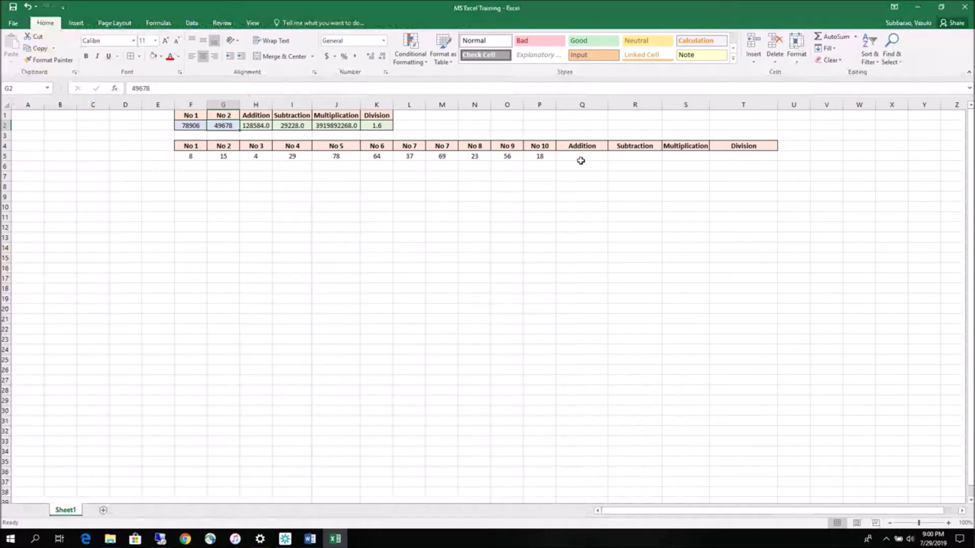
left_click(579, 157)
type("=")
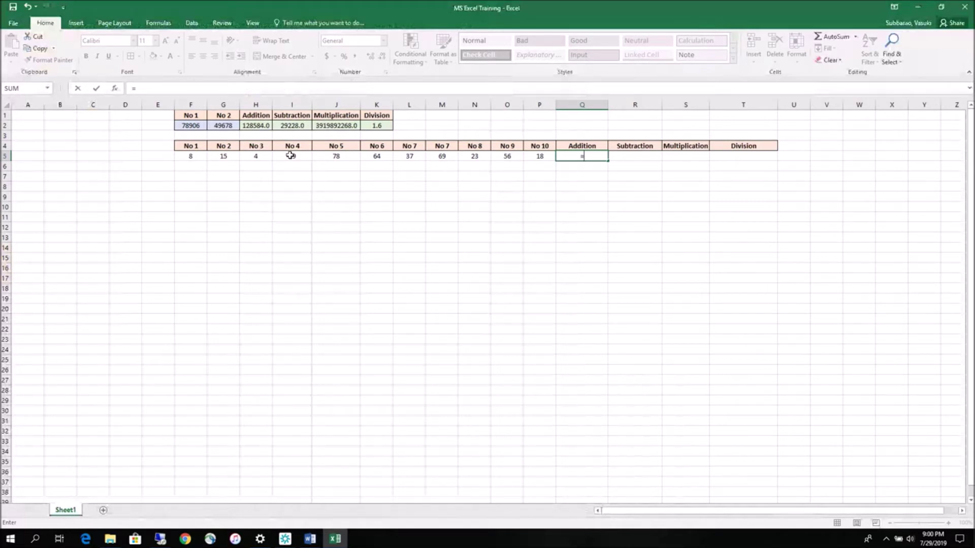
Step: Enter =SUM(F5:P5) in Q5 so Addition shows 401
type("sum")
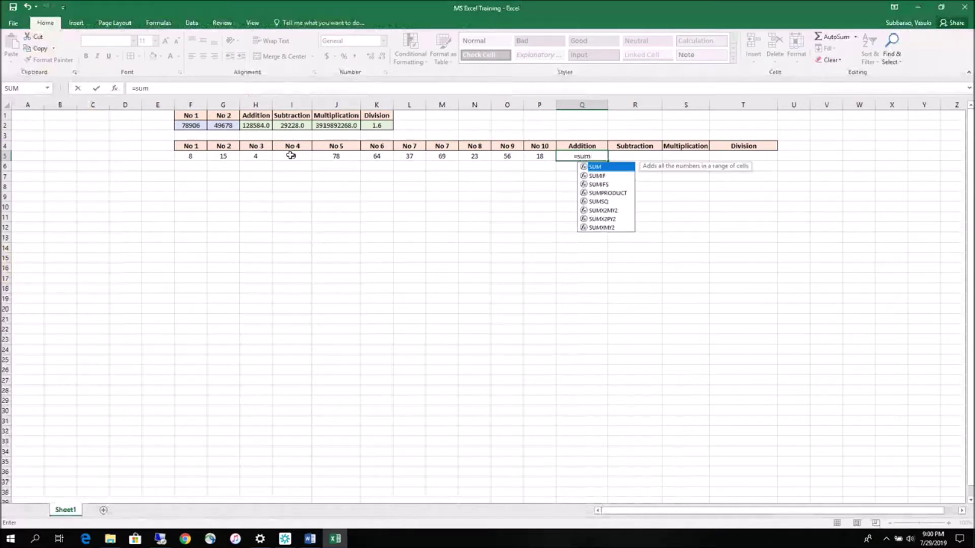
type("(")
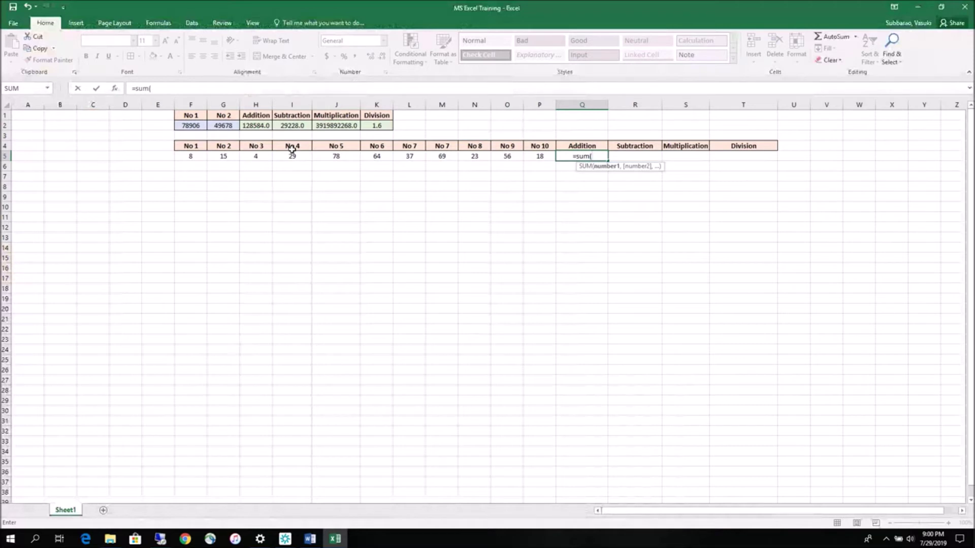
left_click_drag(191, 154, 530, 157)
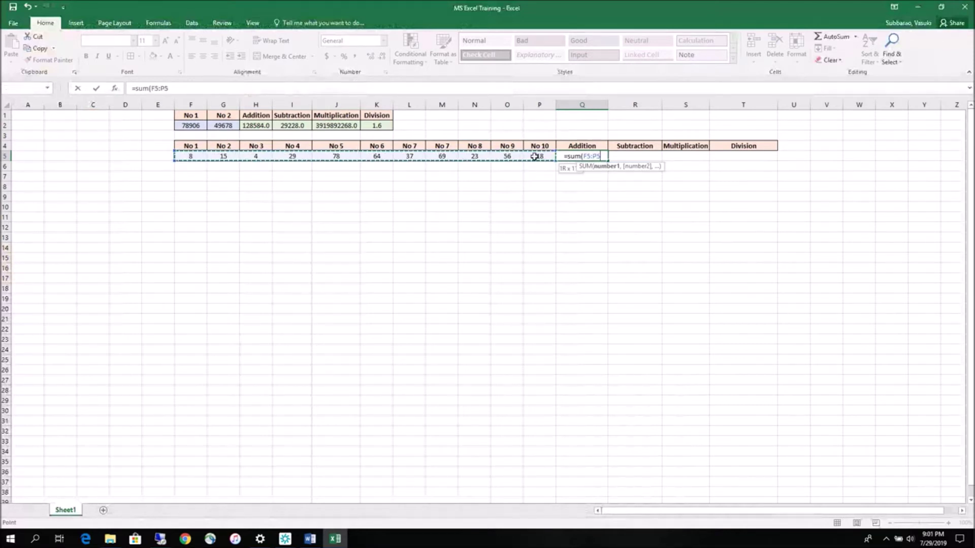
left_click(180, 88)
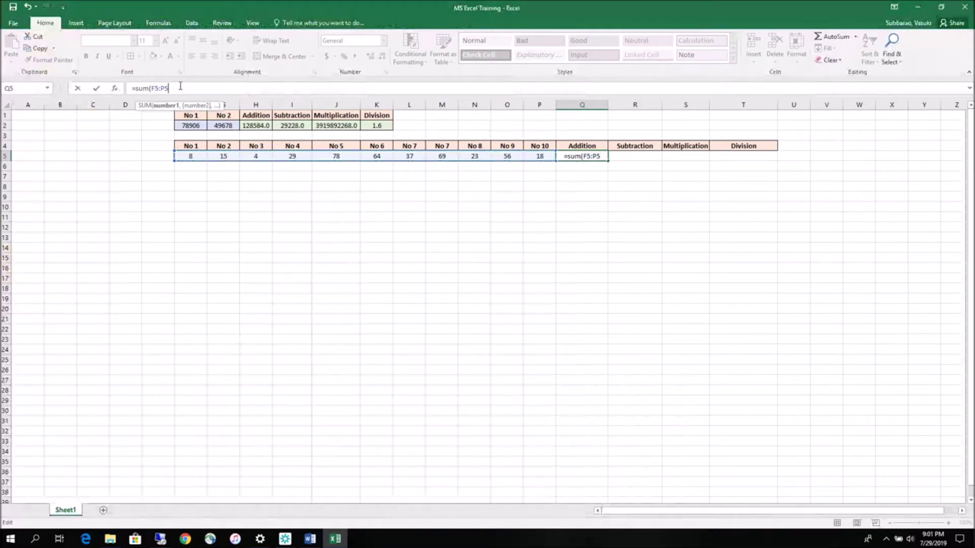
type(")")
key("Return")
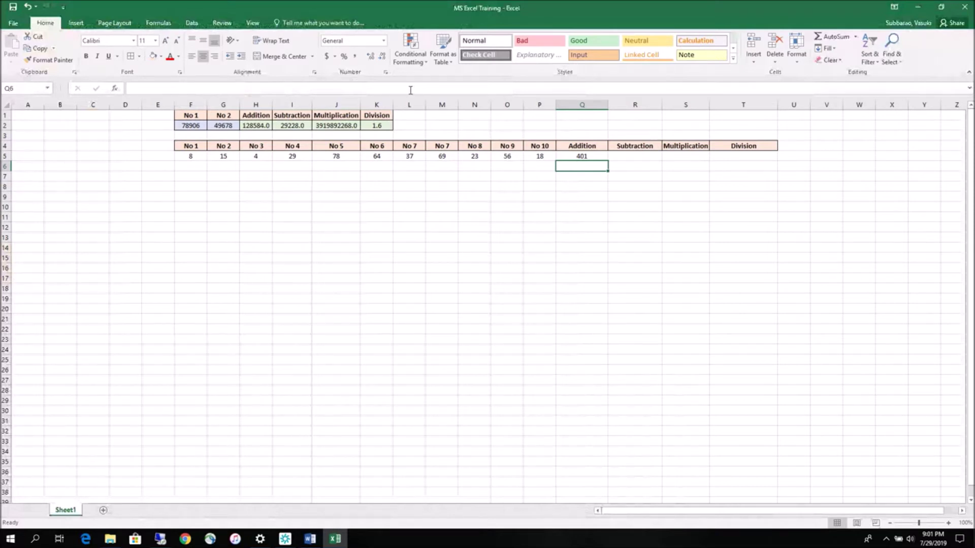
left_click(636, 158)
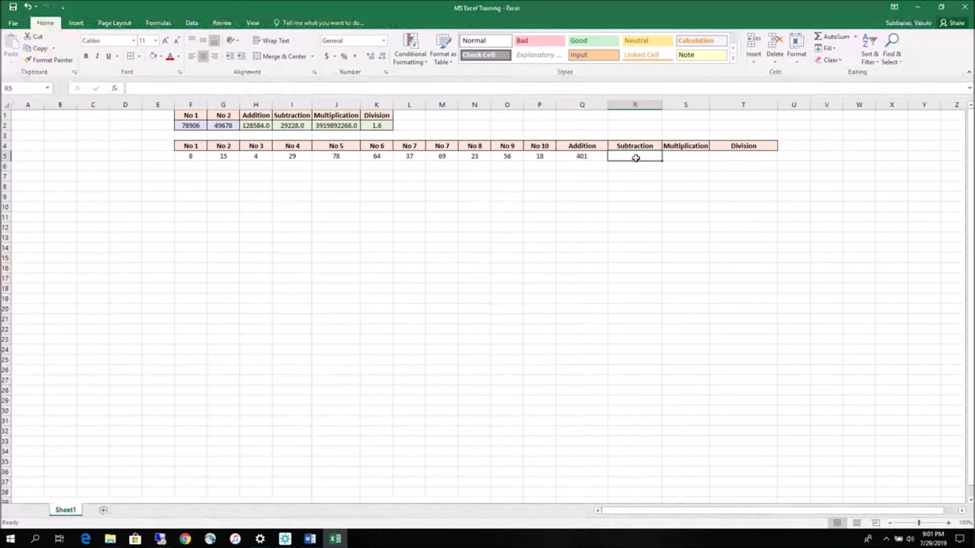
Step: Delete column R (Subtraction) so Multiplication moves to R4
left_click(633, 103)
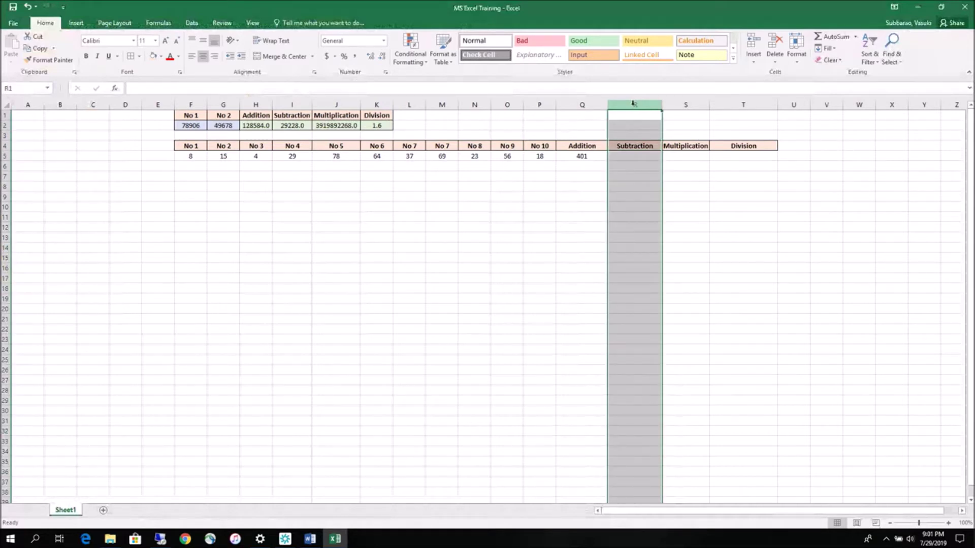
right_click(633, 103)
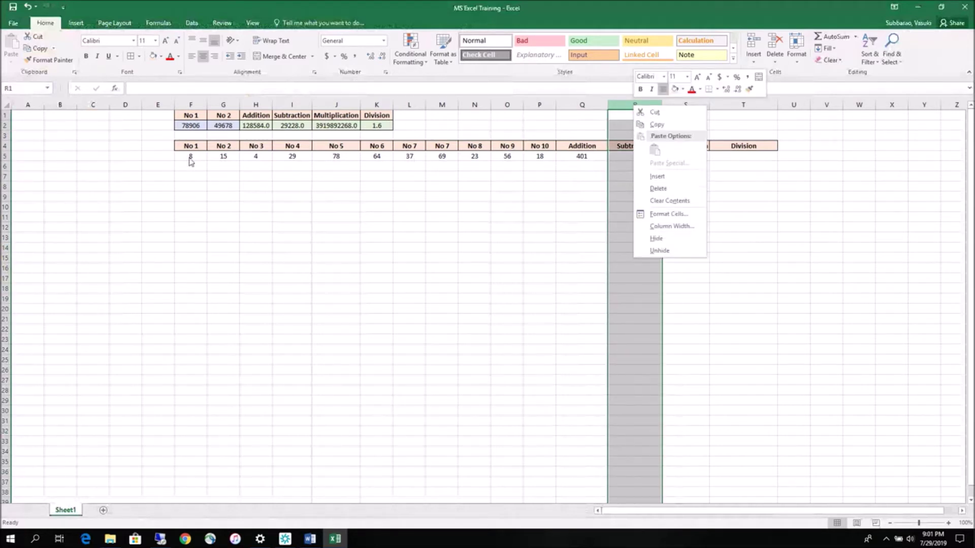
left_click(655, 188)
left_click(625, 153)
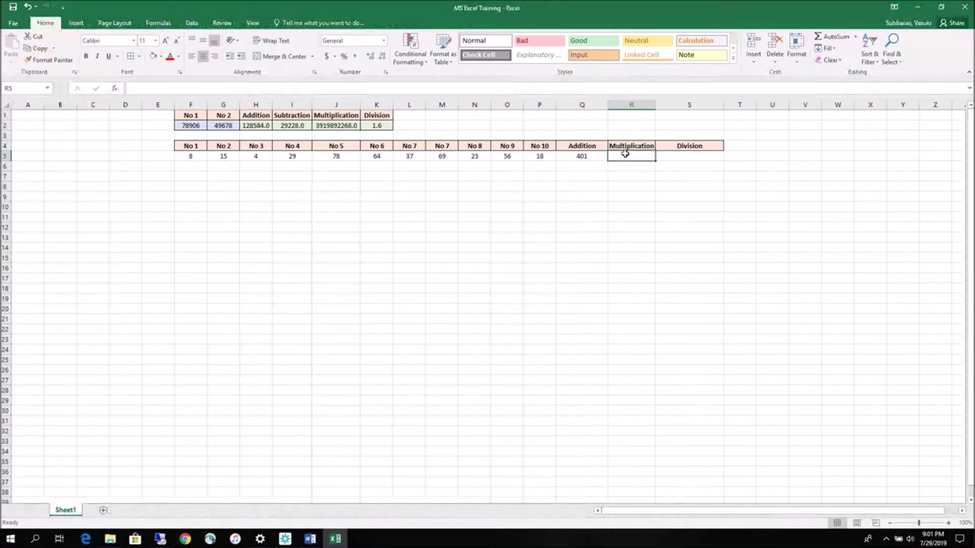
Step: Enter =PRODUCT(F5:P5) in R5, giving 4.11295E+15
type("=product")
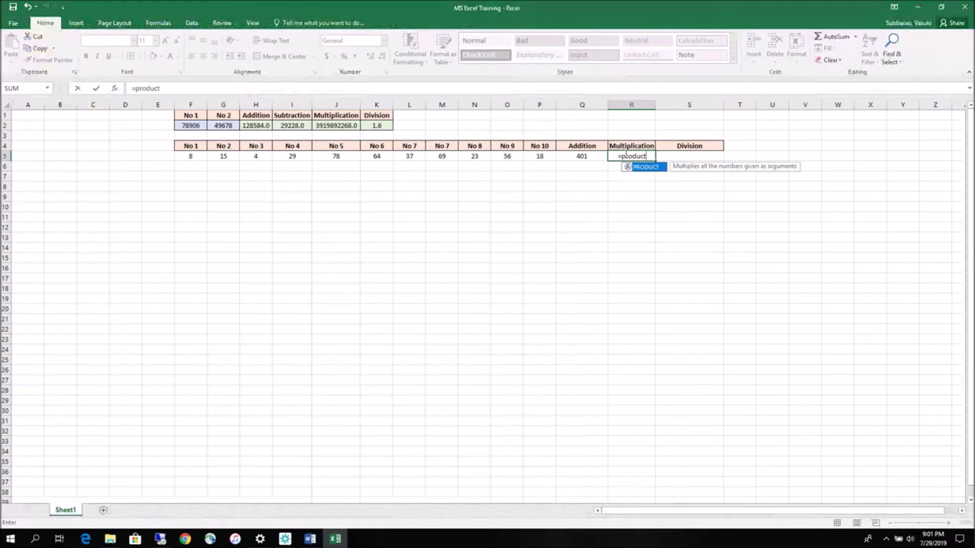
type("(")
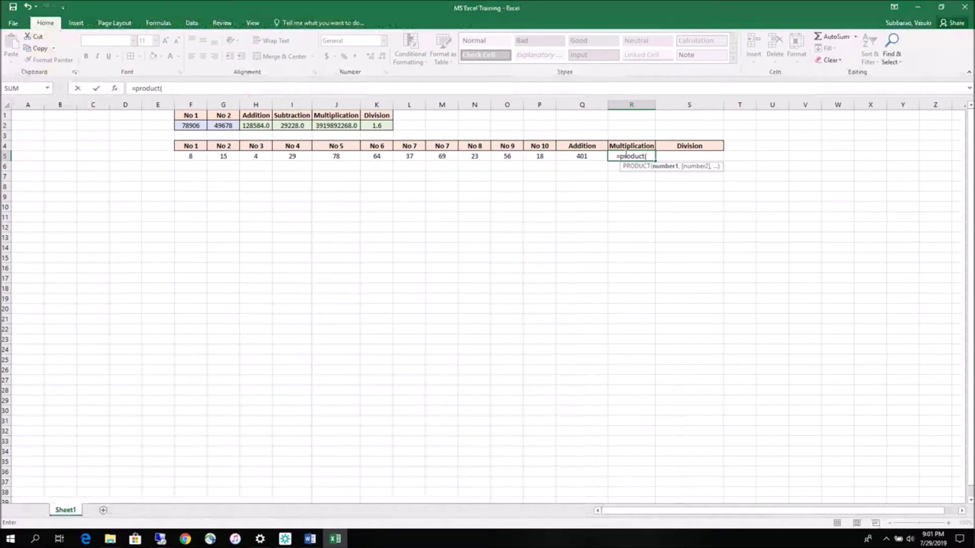
left_click_drag(202, 154, 546, 158)
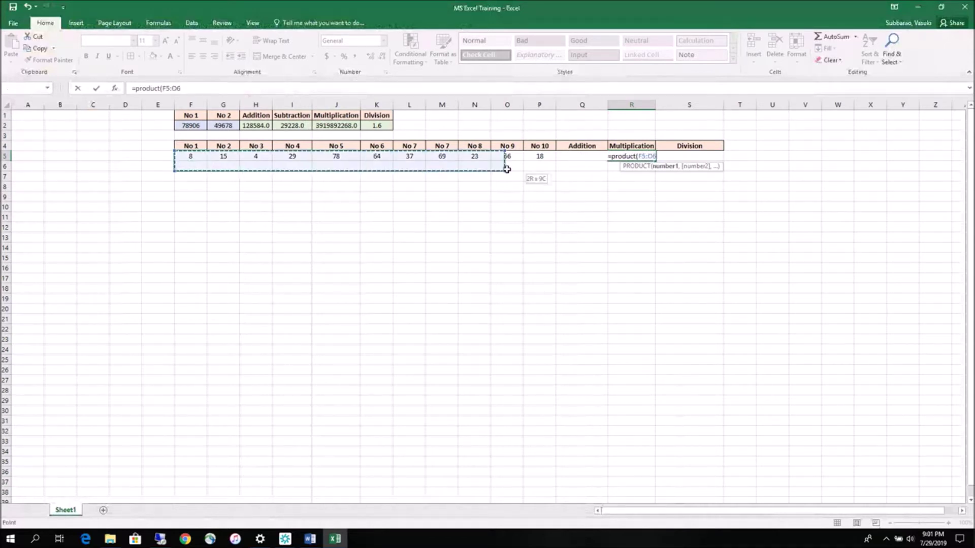
key("Return")
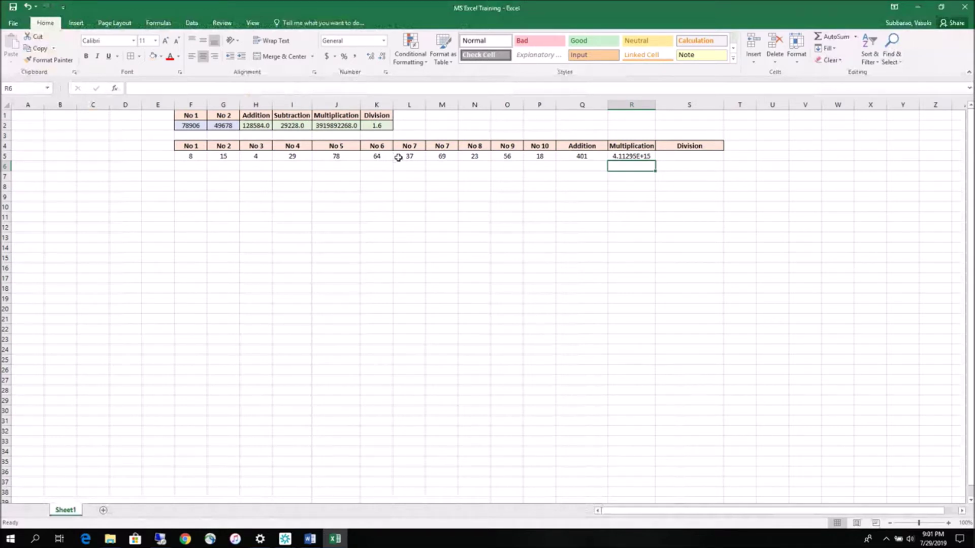
left_click(635, 157)
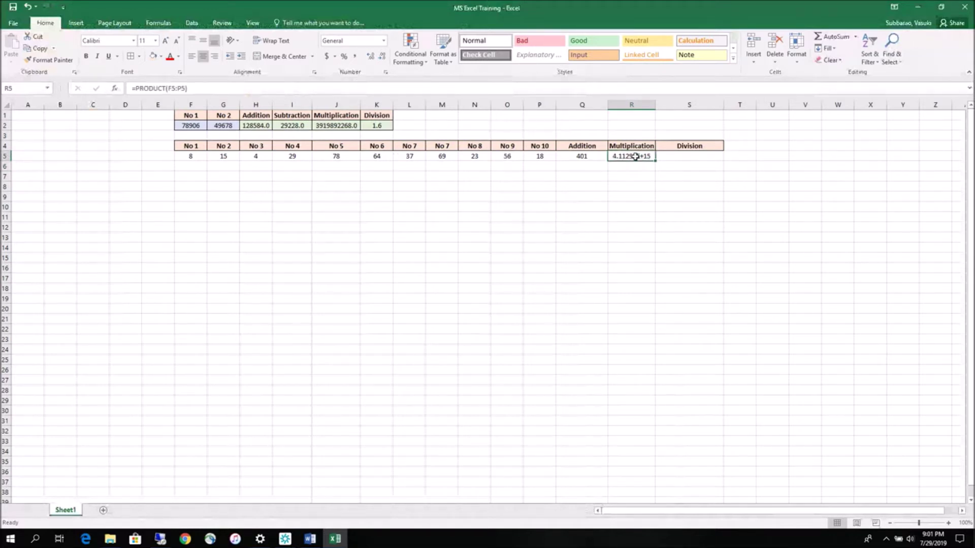
Step: Delete the Division column so the second table ends at Multiplication
left_click(698, 106)
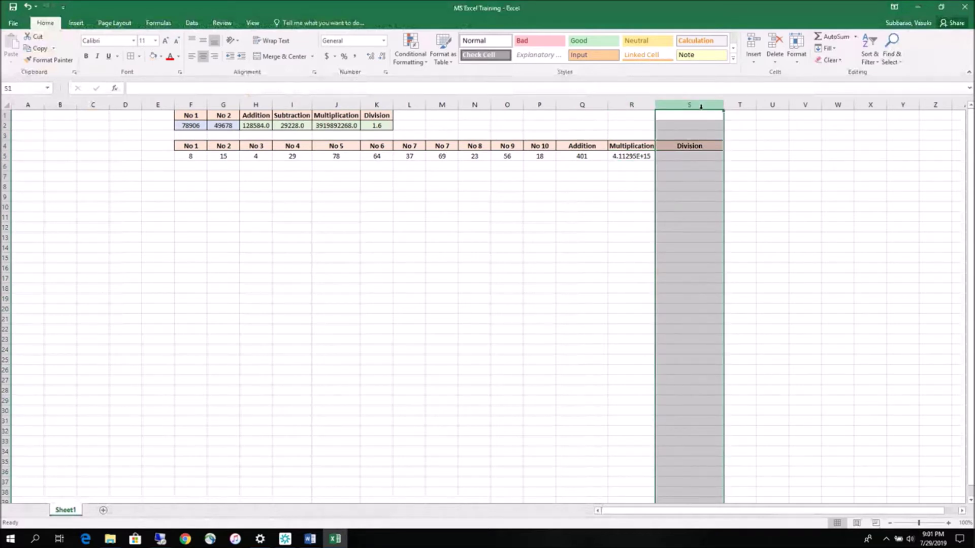
right_click(701, 107)
left_click(731, 194)
left_click(515, 227)
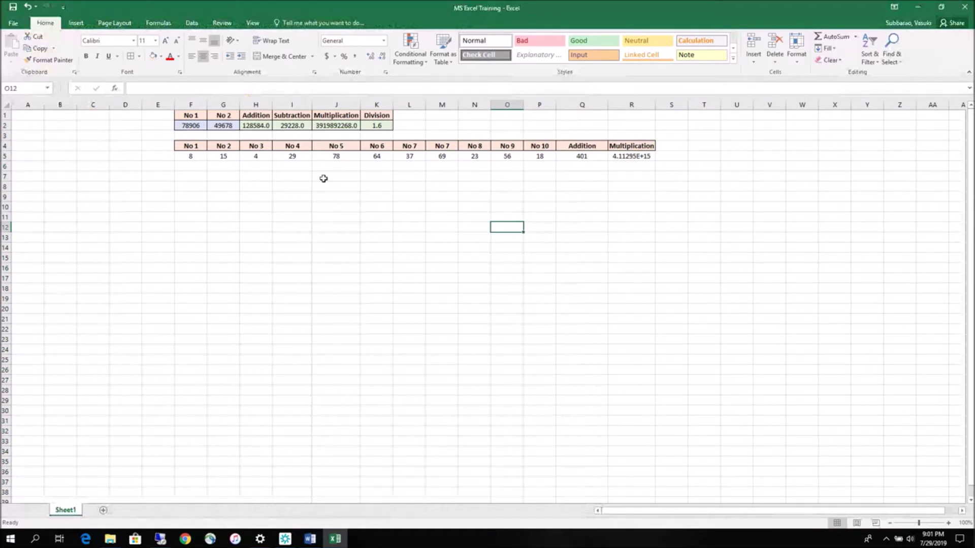
left_click_drag(191, 156, 537, 156)
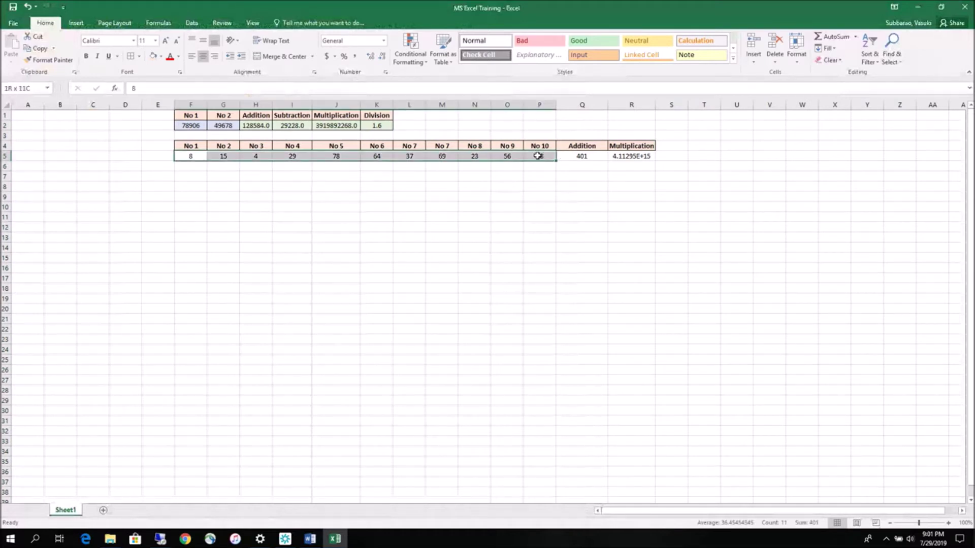
Step: Replace the row 5 inputs 78 with 89 and 37 with 8, and enter 11 for No 9
left_click(583, 156)
left_click(340, 156)
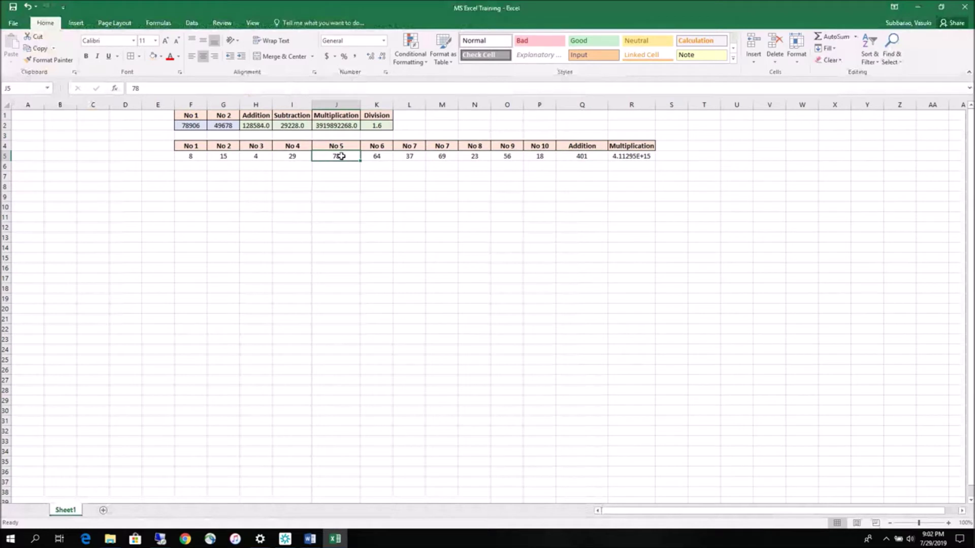
type("89")
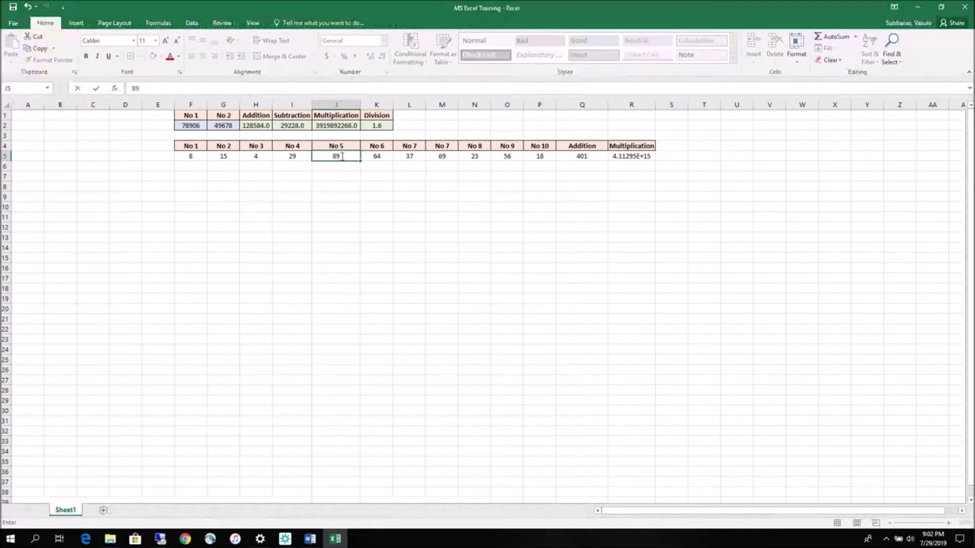
left_click(541, 197)
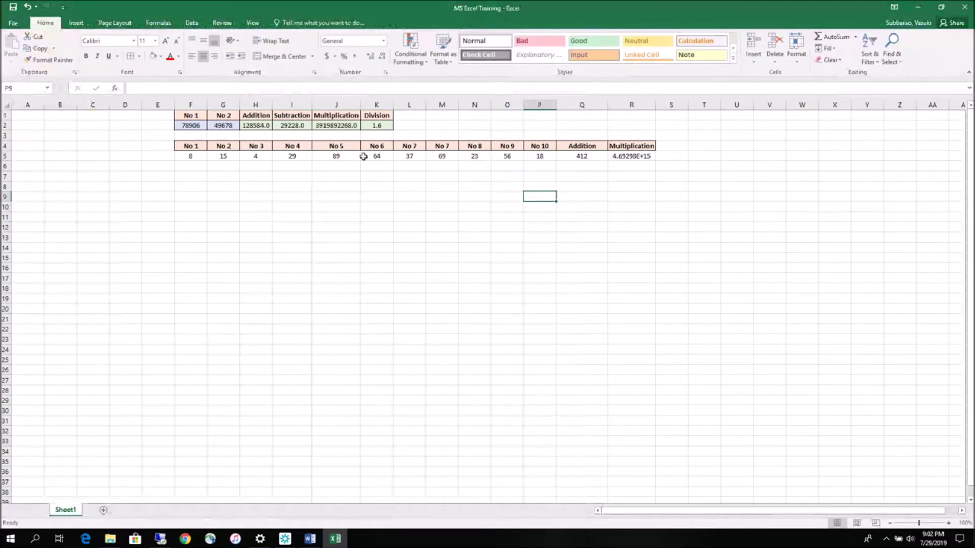
left_click(407, 155)
type("8")
left_click(515, 226)
key("Up")
key("Up")
key("Up")
type("11")
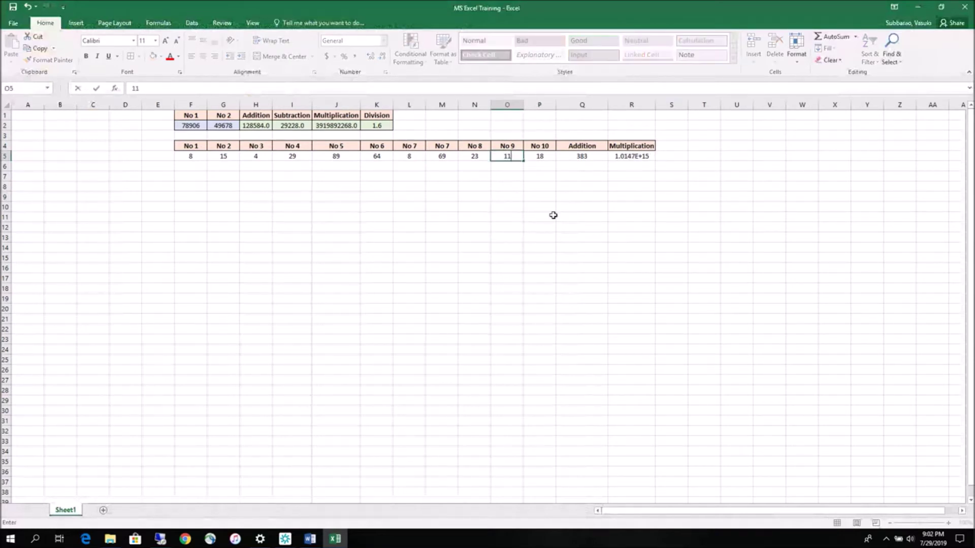
left_click(540, 216)
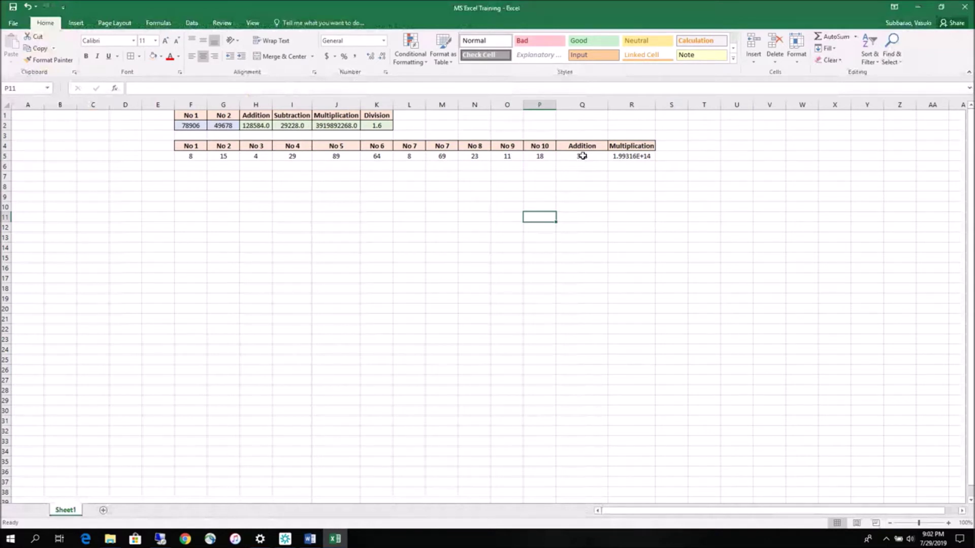
left_click_drag(190, 156, 532, 159)
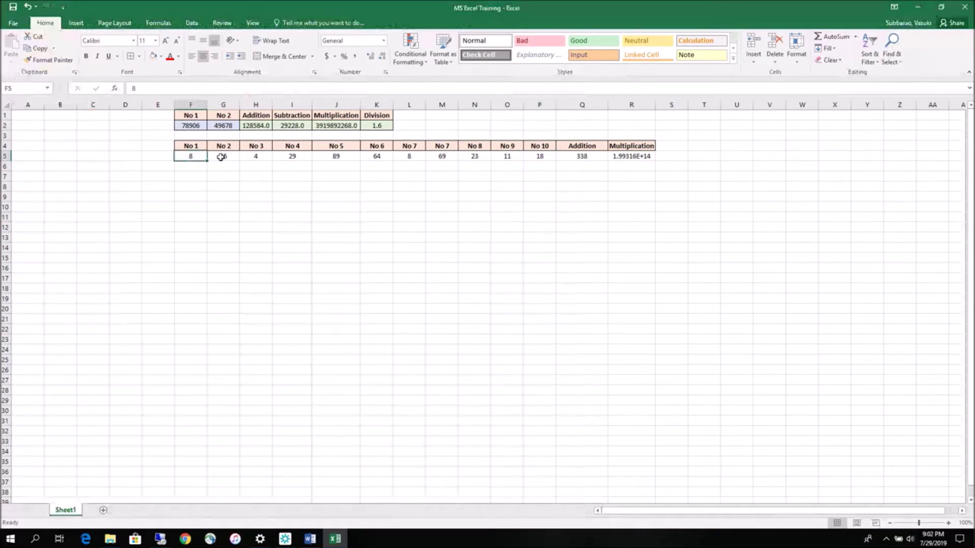
Step: Give F5:P5 All Borders and a light blue fill
left_click(138, 56)
left_click(133, 143)
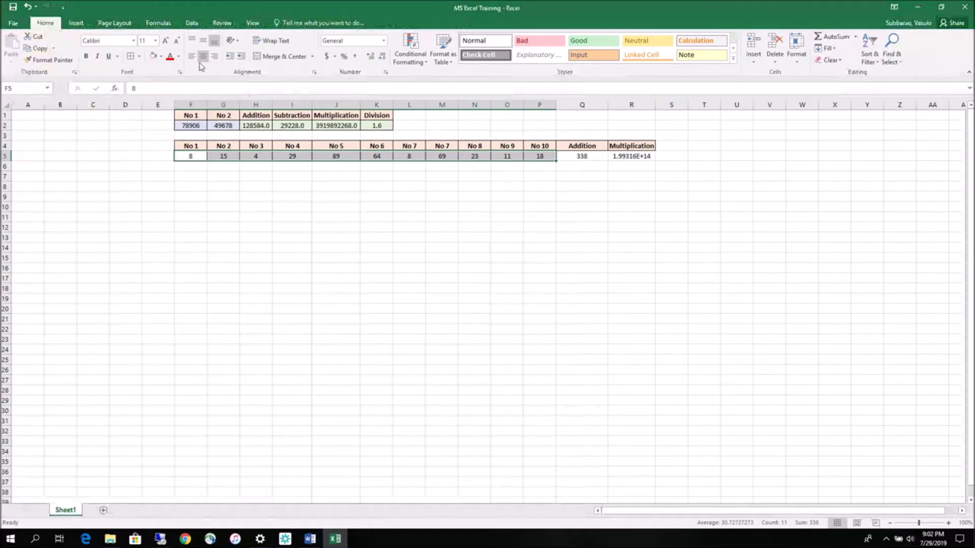
left_click(161, 60)
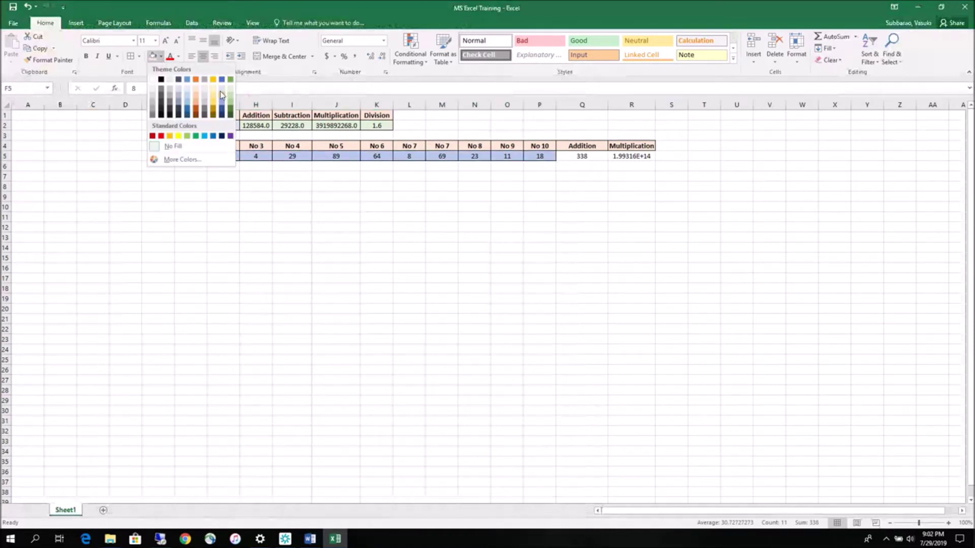
left_click(223, 93)
left_click(593, 216)
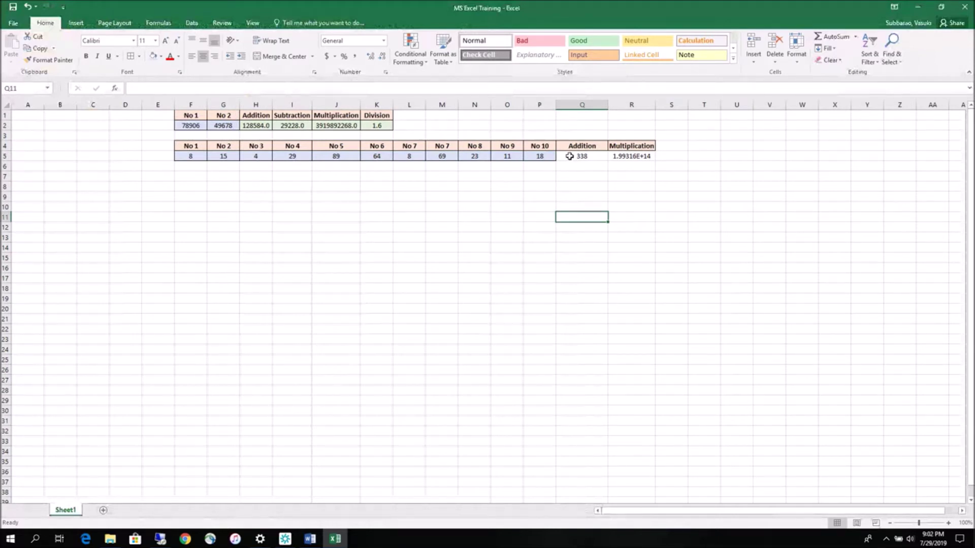
left_click_drag(571, 156, 616, 156)
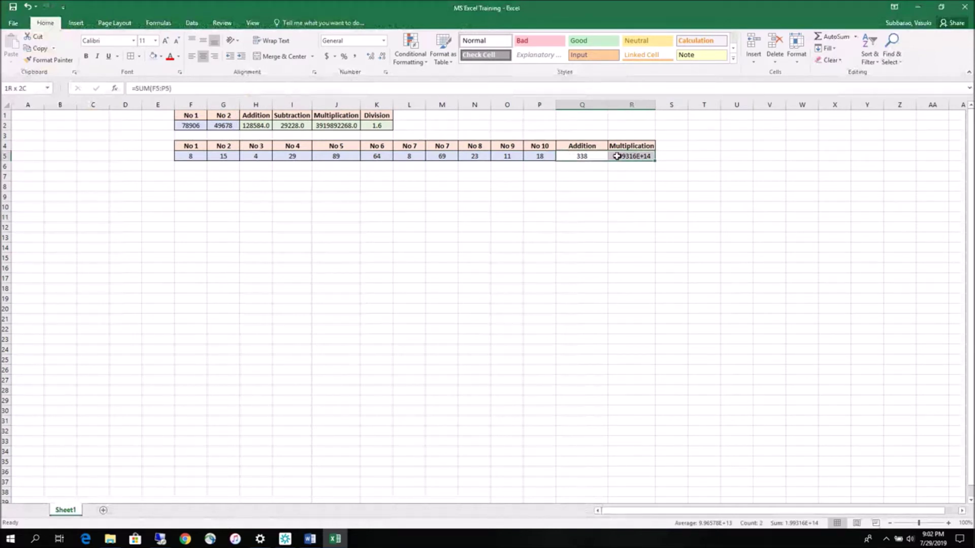
Step: Fill Q5:R5 light green with all borders, and narrow column Q to 85 pixels
left_click(162, 57)
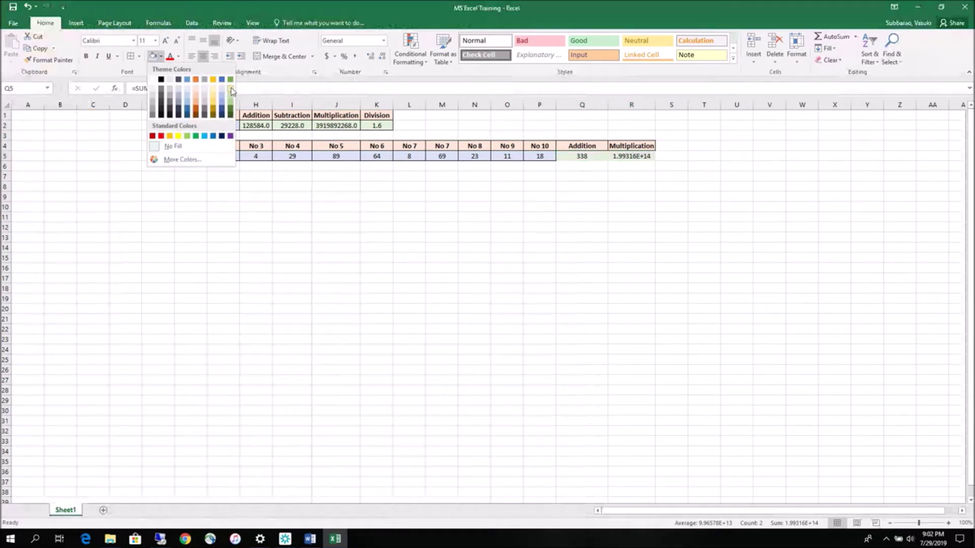
left_click(231, 97)
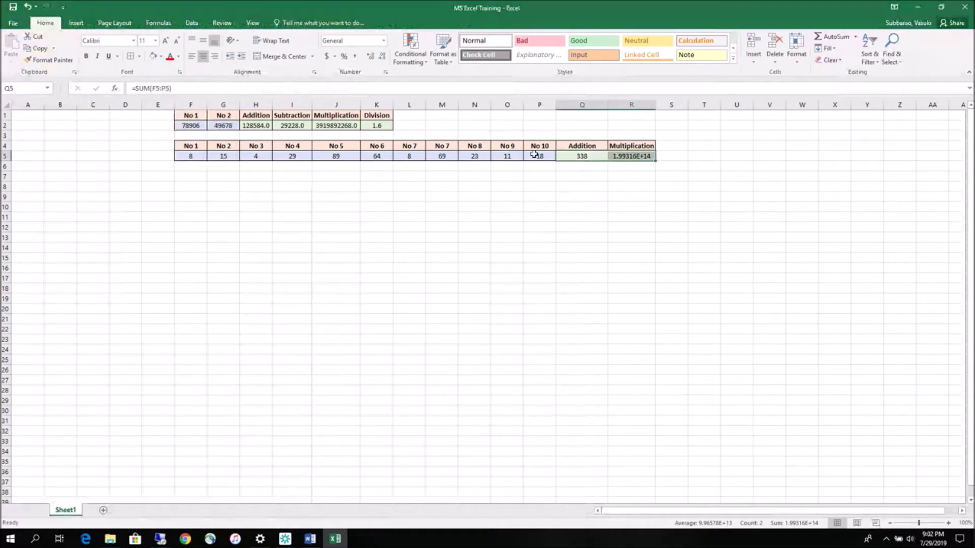
left_click(139, 60)
left_click(167, 142)
left_click(575, 240)
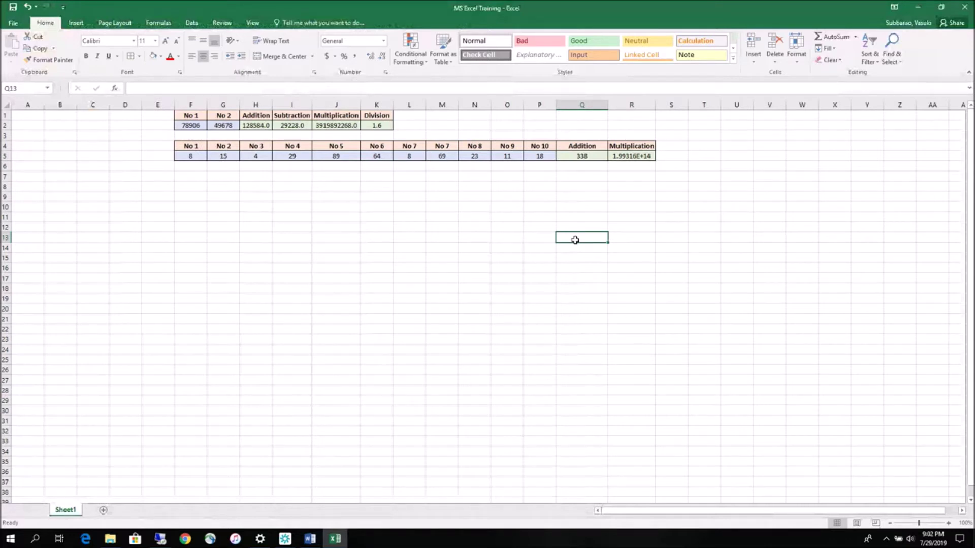
left_click_drag(607, 106, 599, 108)
left_click(656, 145)
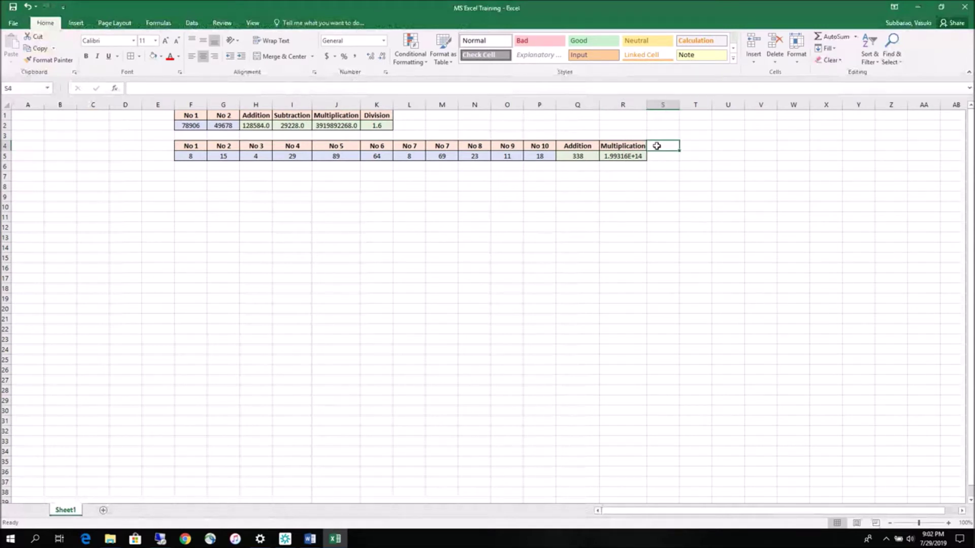
Step: Type Average in S4 and make it bold with all borders and the orange heading fill
type("Average")
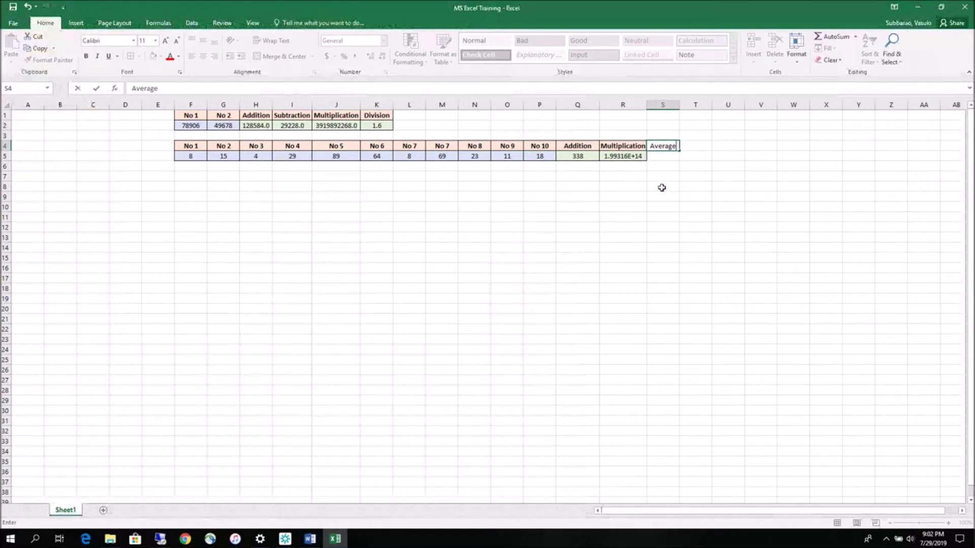
left_click(661, 188)
left_click(659, 155)
left_click(568, 145)
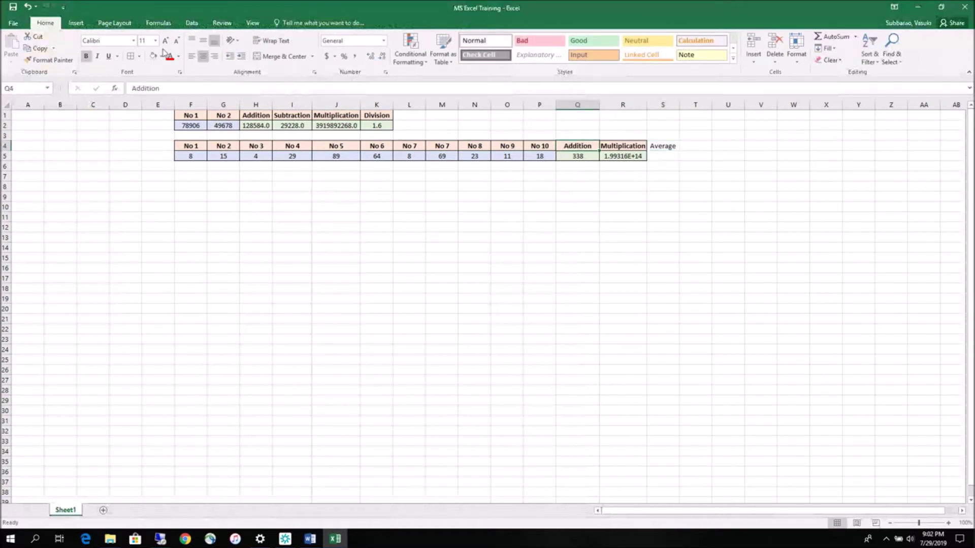
left_click(658, 146)
left_click(86, 55)
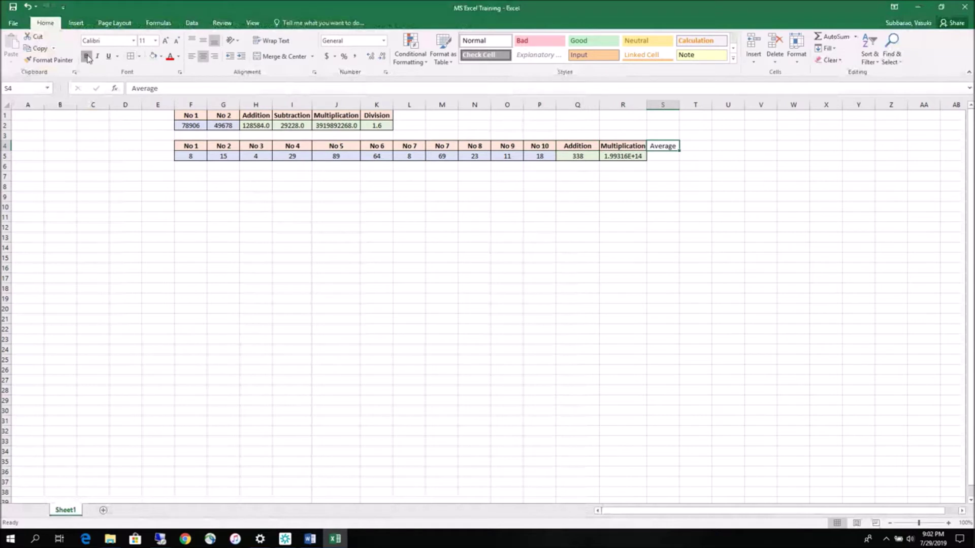
left_click(139, 58)
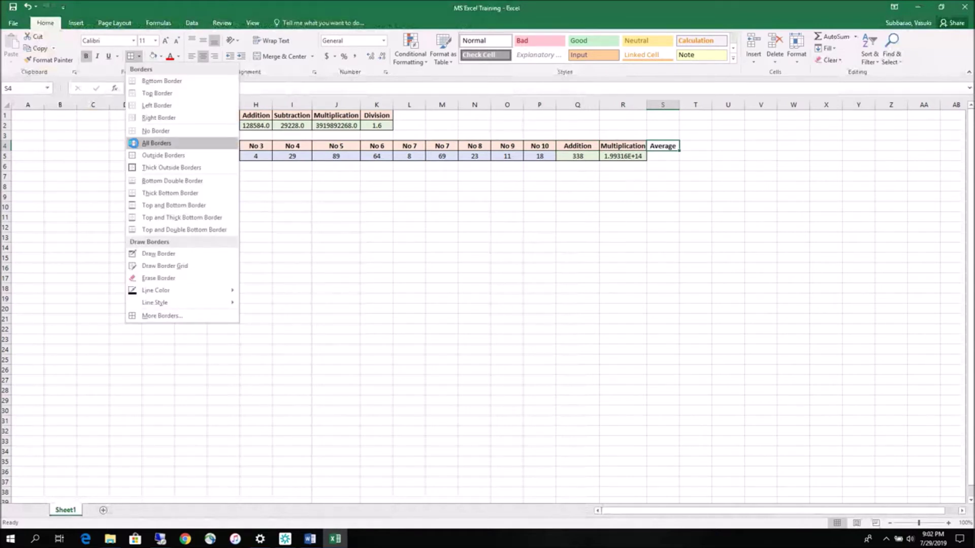
left_click(133, 142)
left_click(162, 59)
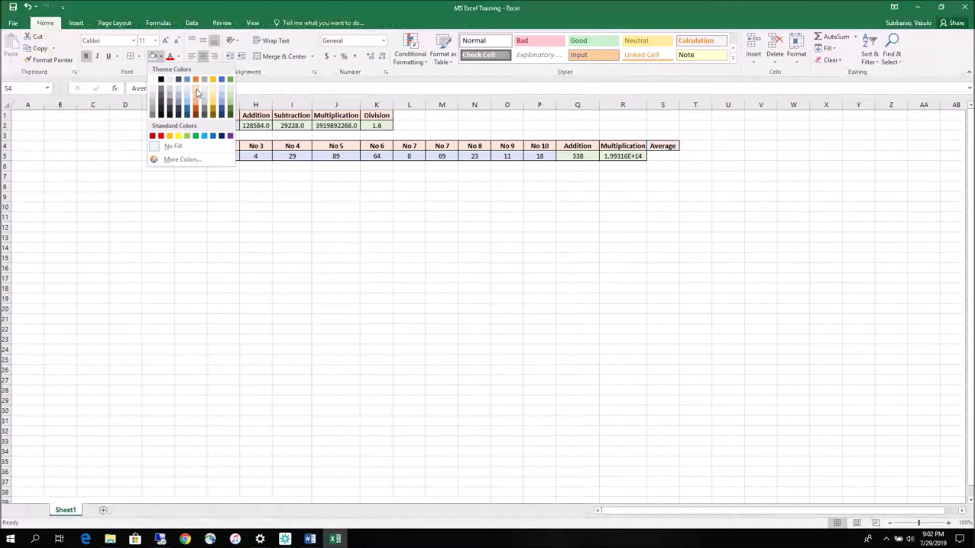
left_click(198, 93)
left_click(665, 223)
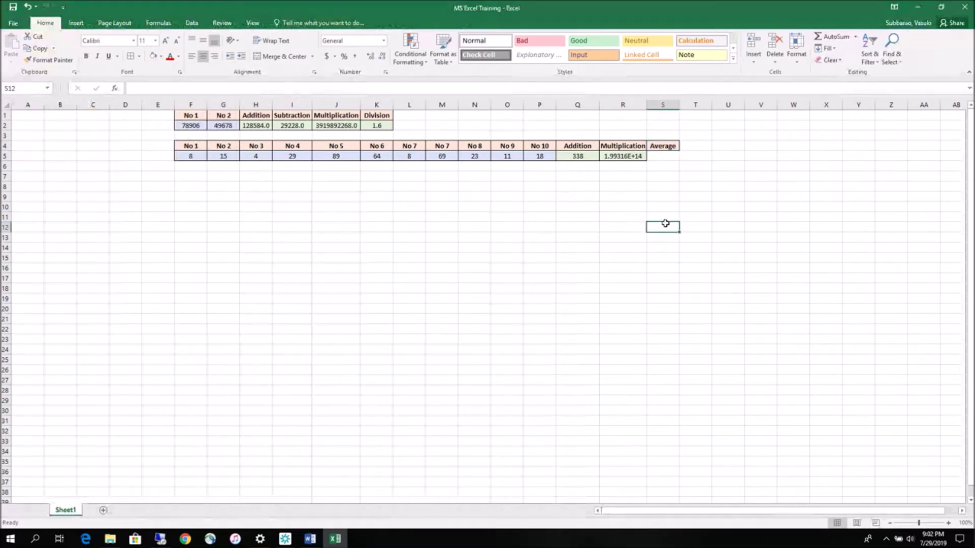
Step: Enter =AVERAGE(F5:P5) in S5, returning 30.72727
left_click(660, 156)
type("=")
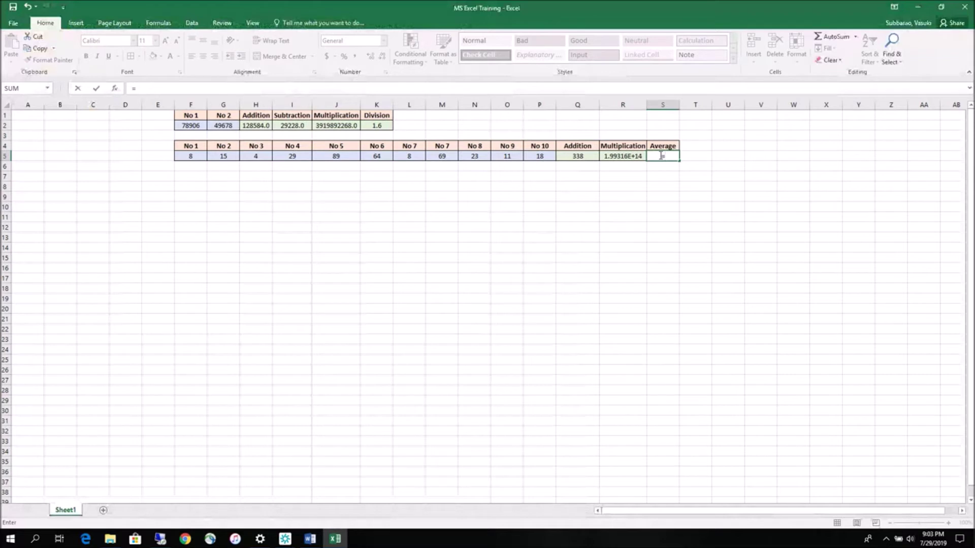
type("average")
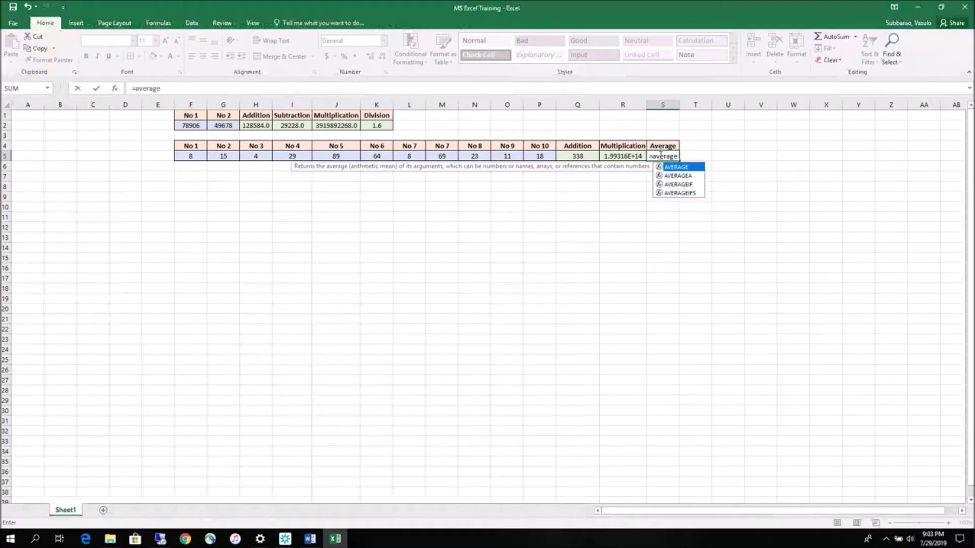
type("(")
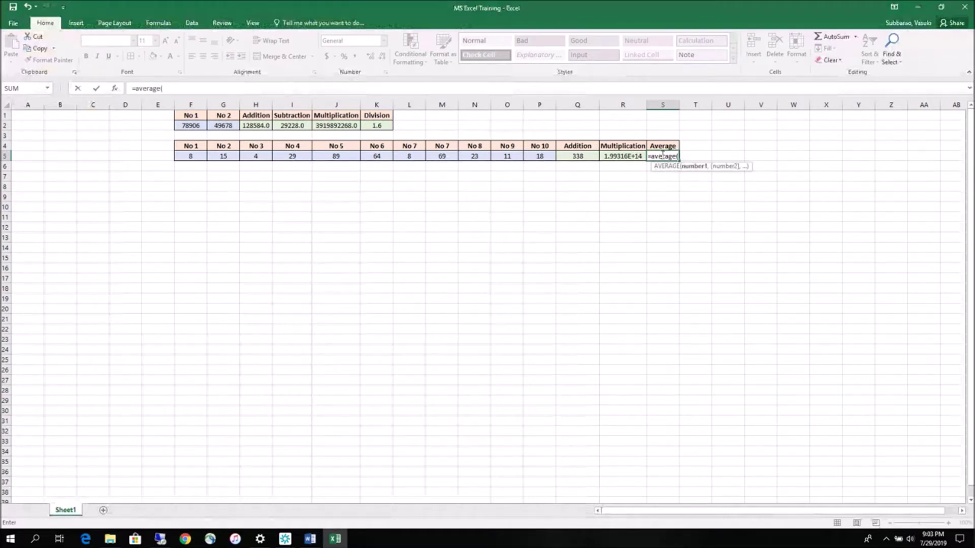
left_click_drag(190, 156, 538, 154)
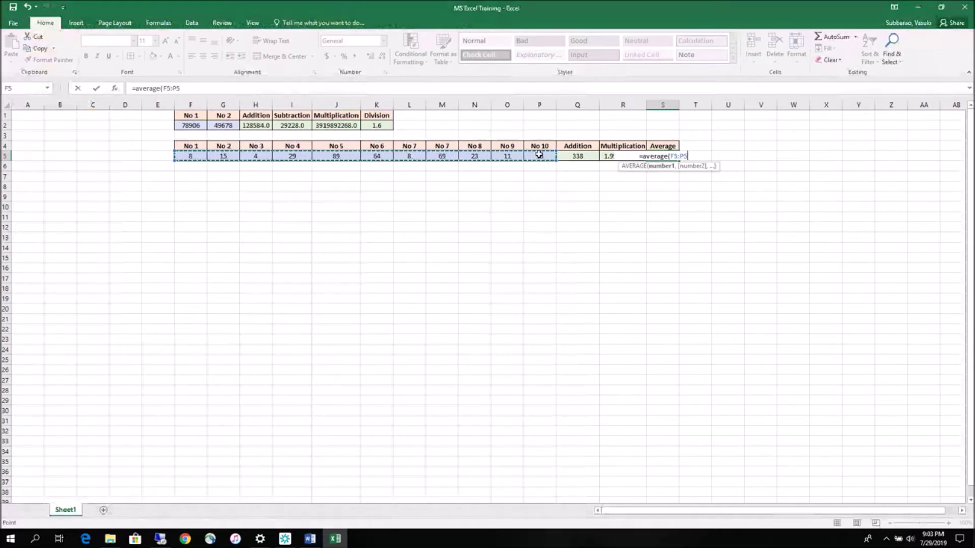
type(")")
key("Return")
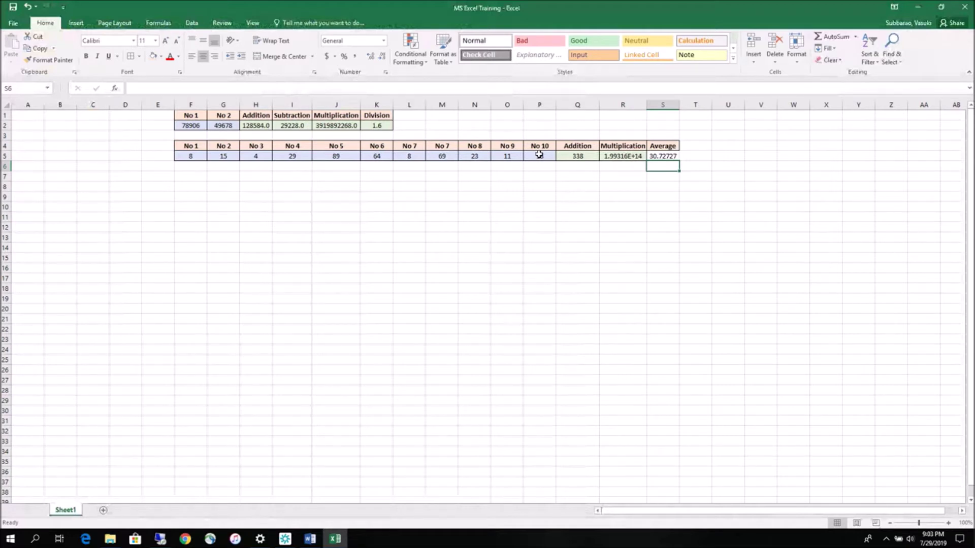
left_click(692, 145)
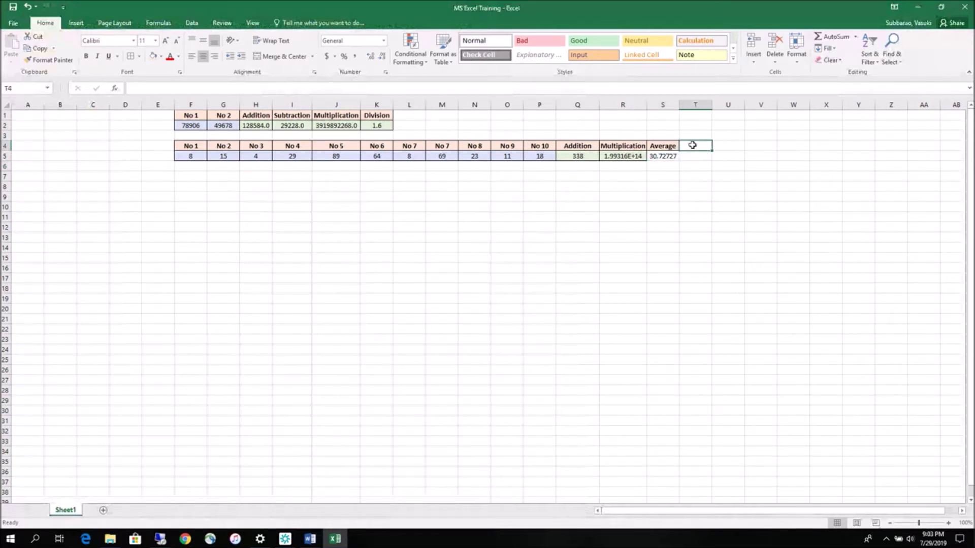
Step: Type Minimum in T4 and copy the Average heading's format onto it with Format Painter
double_click(692, 145)
type("Minimum")
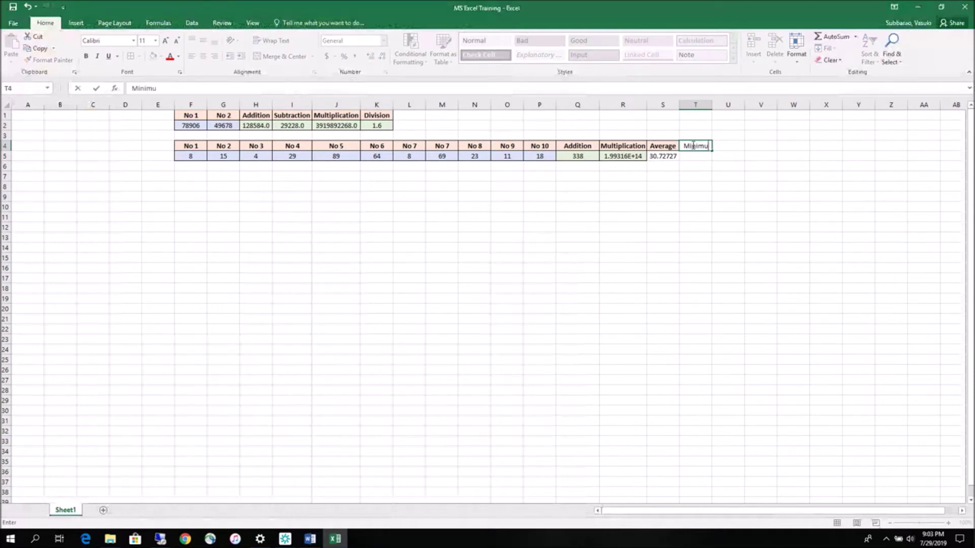
left_click(694, 188)
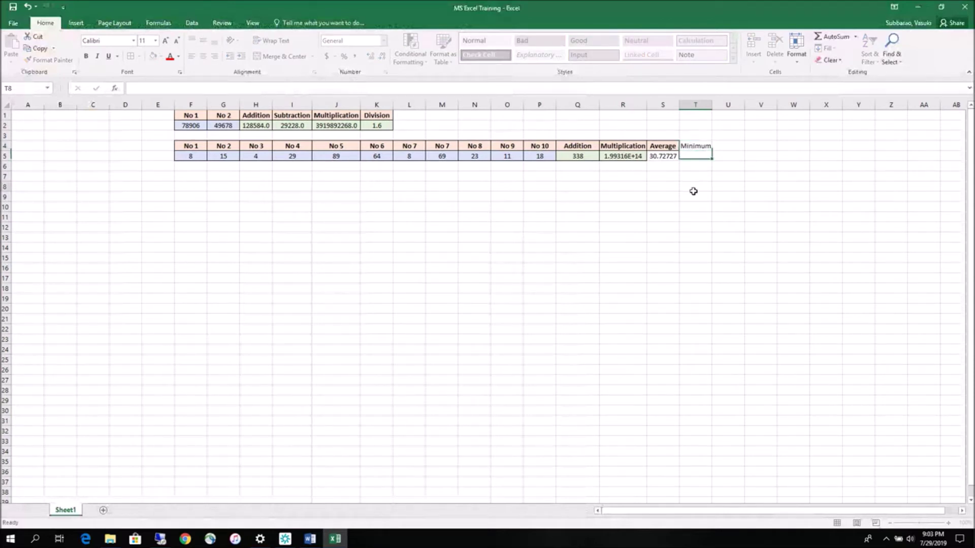
left_click(660, 146)
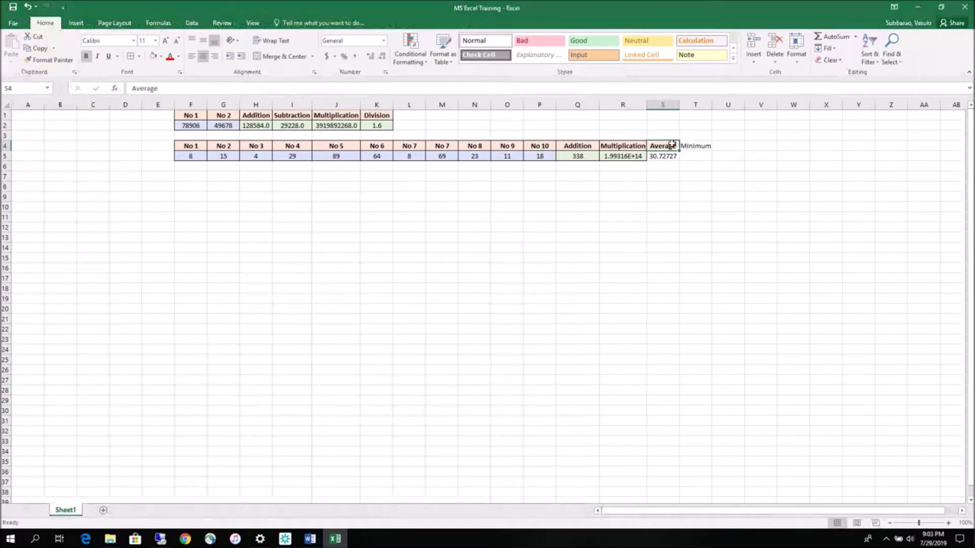
left_click(685, 146)
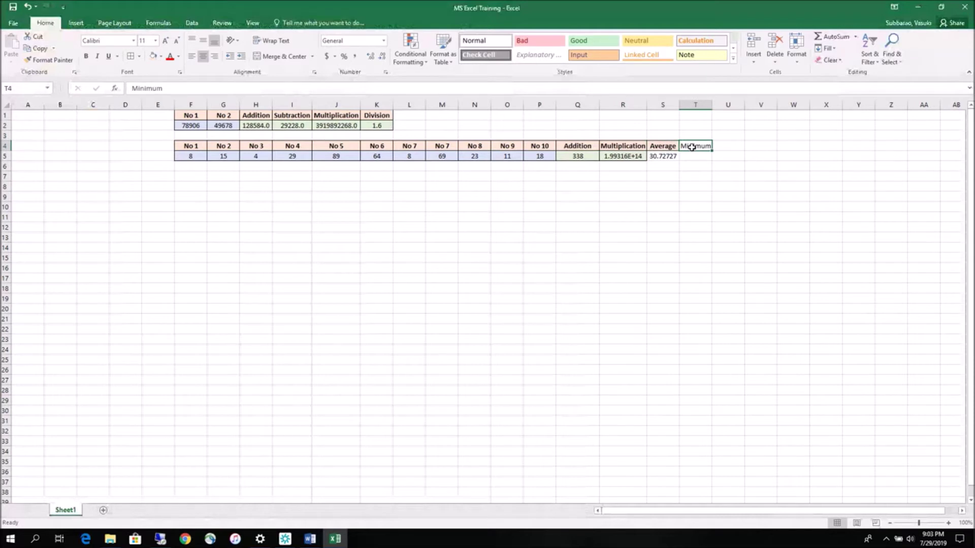
left_click(666, 146)
key("Right")
left_click(666, 146)
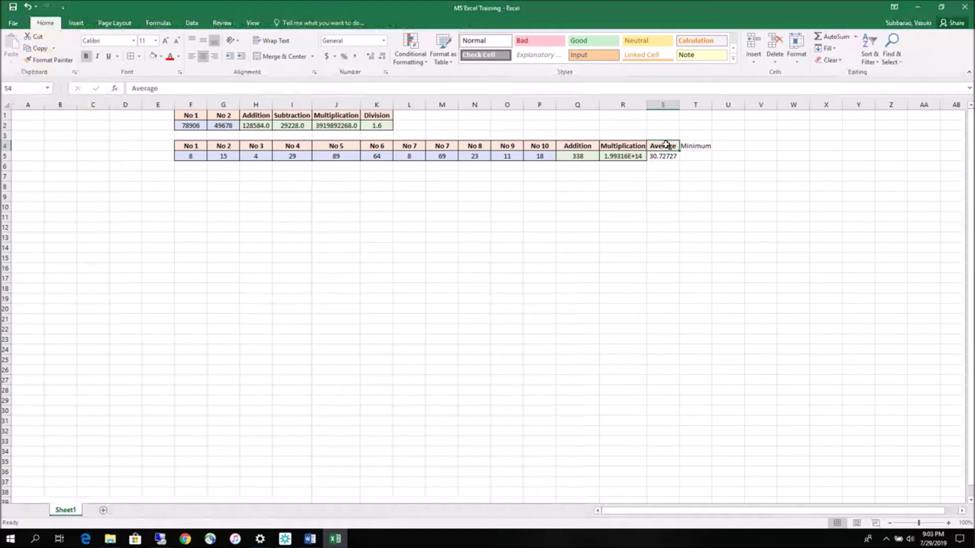
left_click(35, 61)
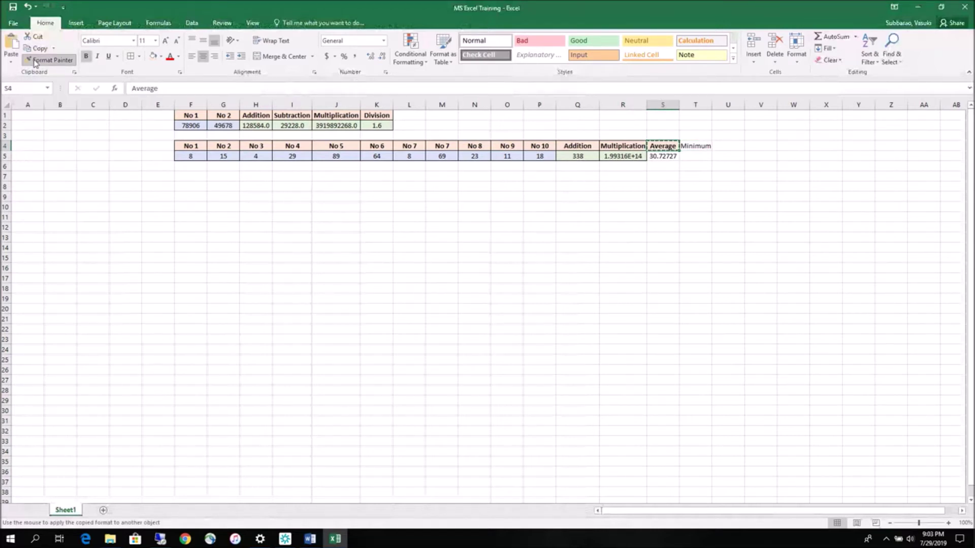
left_click(693, 145)
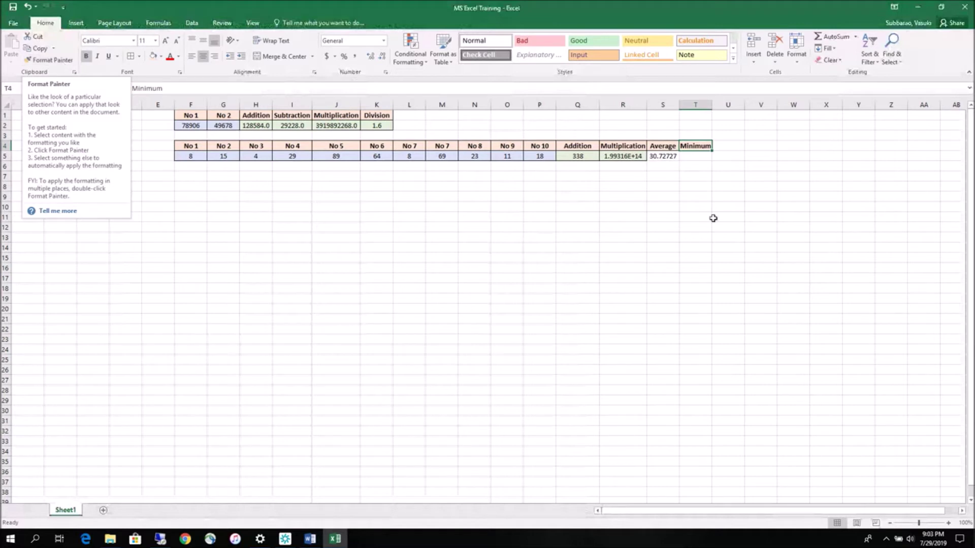
left_click(687, 158)
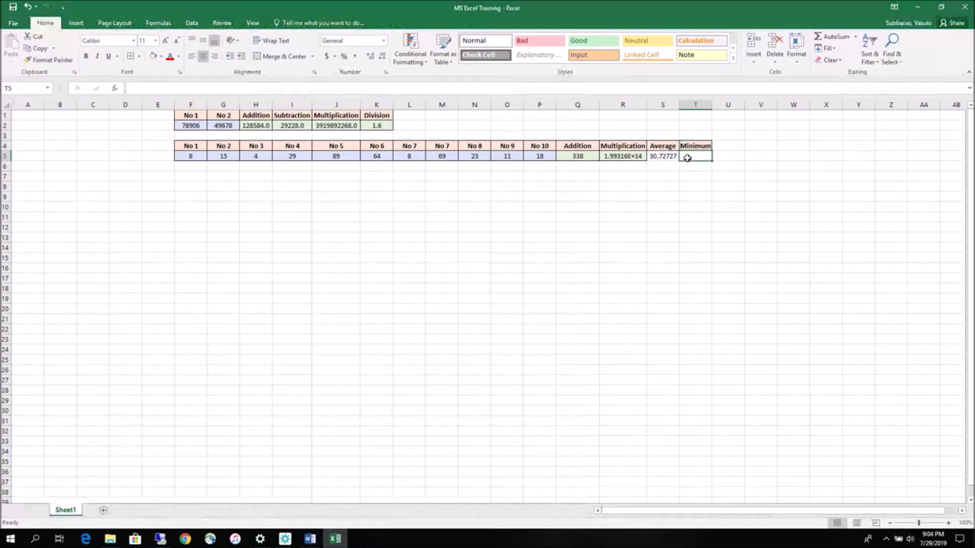
Step: Enter =MINIMUM(F5:P5) in T5, which produces a #NAME? error
type("=minimum(")
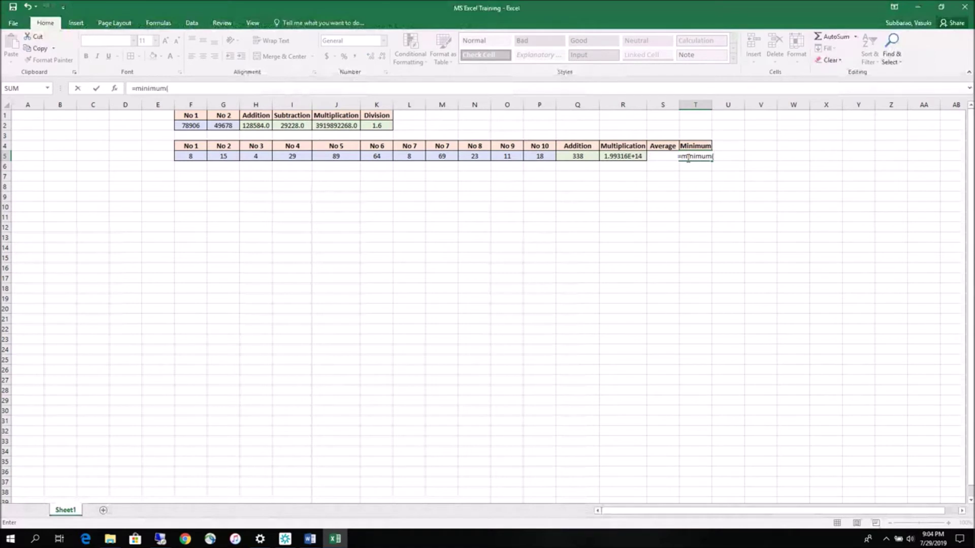
left_click(193, 155)
left_click_drag(193, 155, 534, 162)
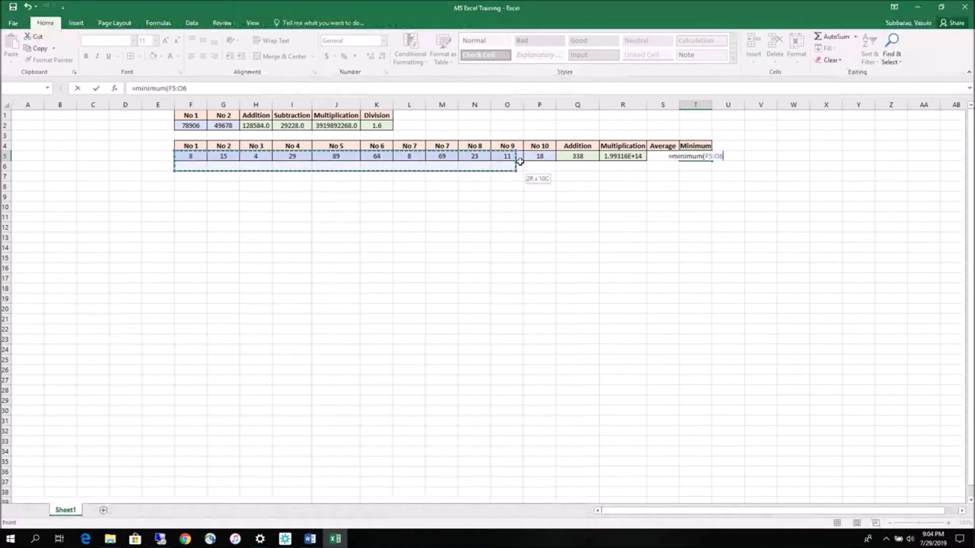
type(")")
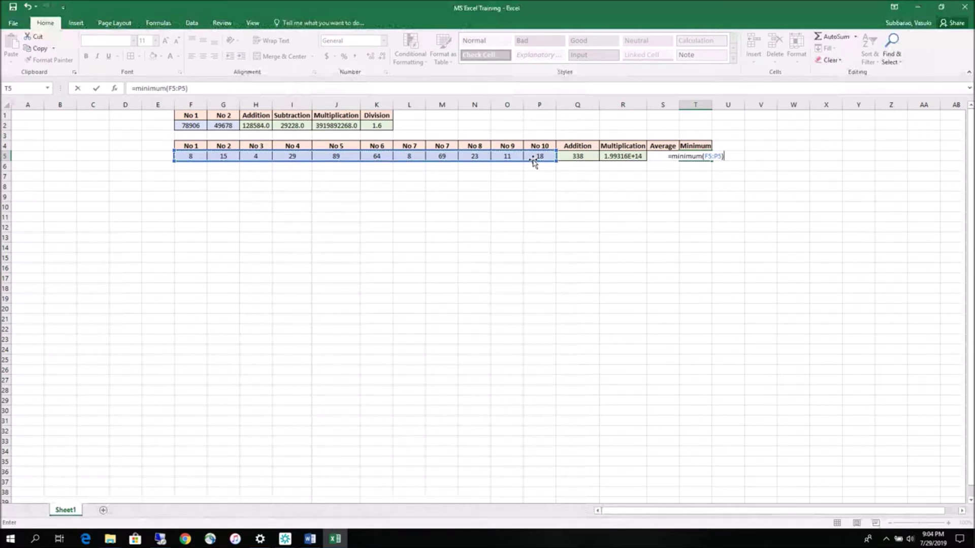
left_click(699, 156)
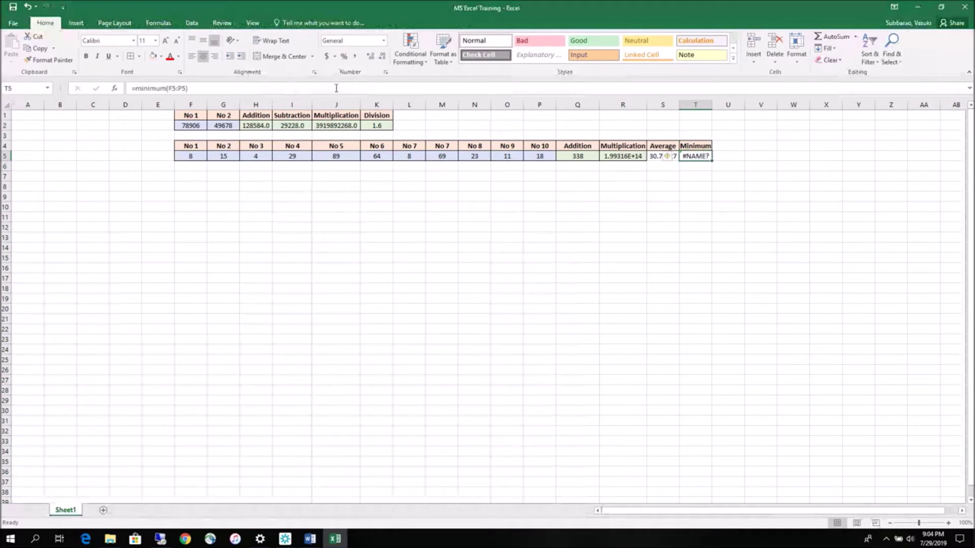
Step: Correct the T5 formula to =MIN(F5:P5) so it returns 4
left_click(168, 88)
left_click(167, 90)
left_click_drag(165, 89, 148, 90)
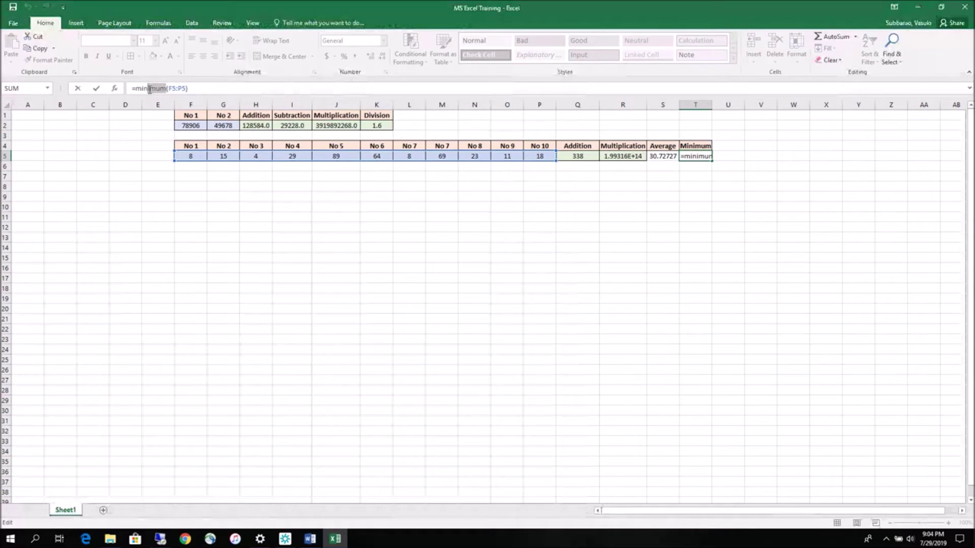
key("BackSpace")
key("Return")
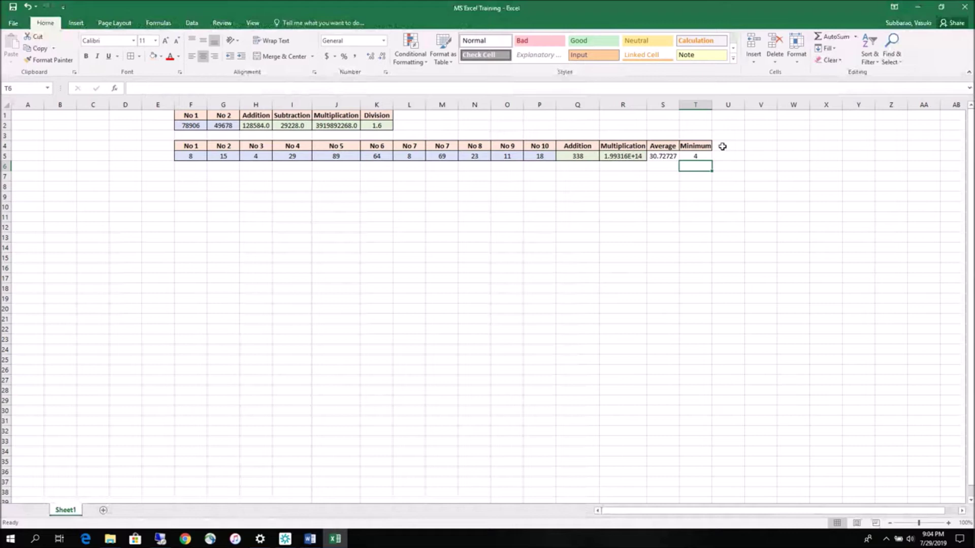
left_click(694, 144)
left_click(723, 146)
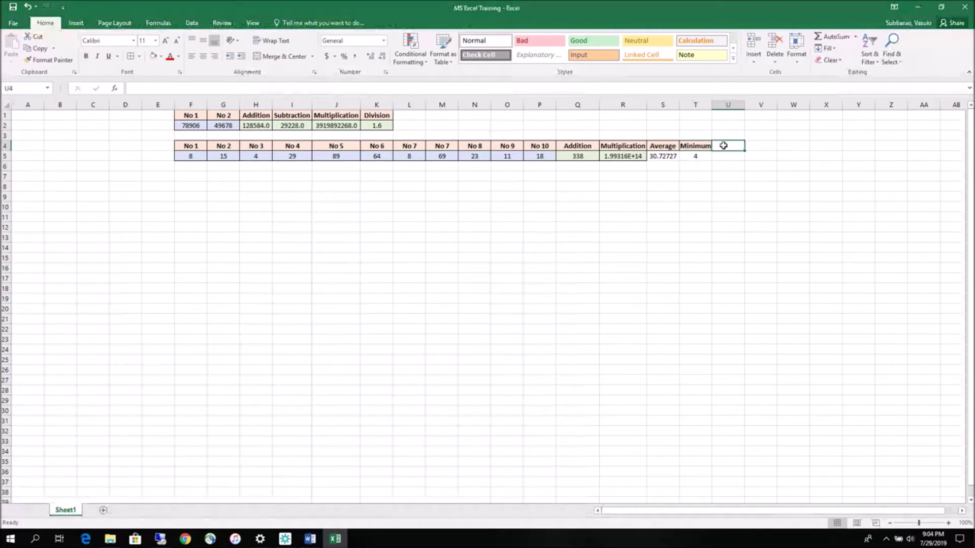
Step: Add a 'Maximum' heading in U4 and give it borders
type("Maximum")
key("Return")
key("Return")
key("Return")
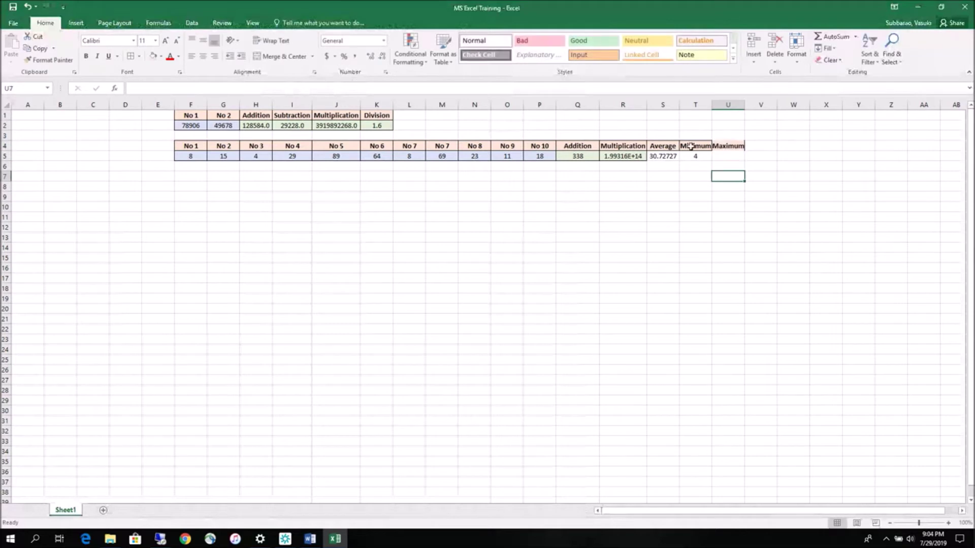
left_click(721, 146)
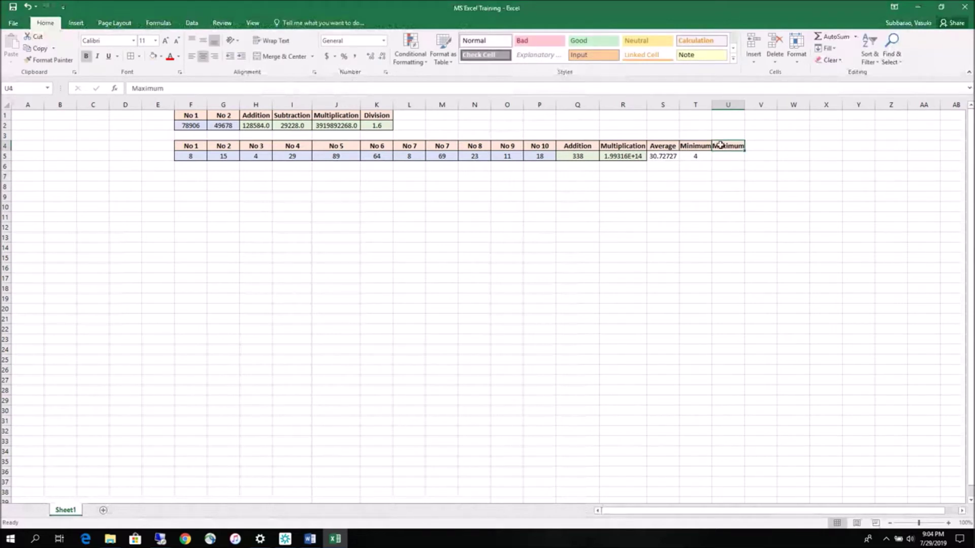
left_click(139, 56)
left_click(153, 154)
Step: Enter =MAX(F5:P5) in U5 and centre the resulting 89
left_click(724, 158)
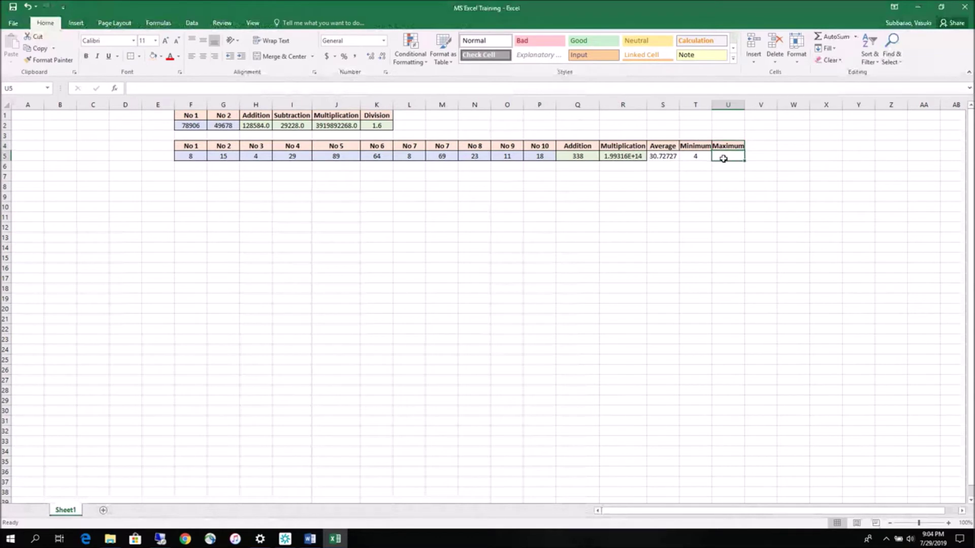
type("=max(")
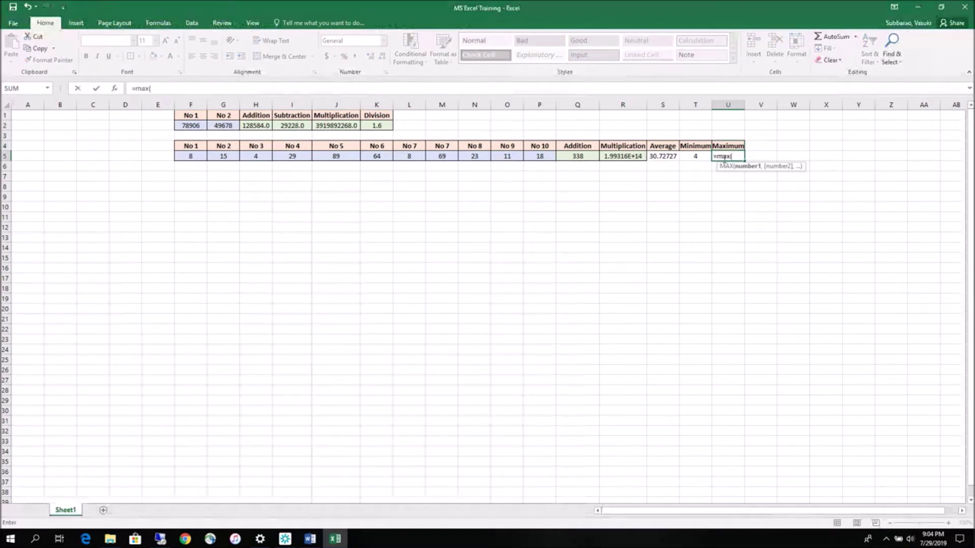
left_click_drag(190, 158, 537, 156)
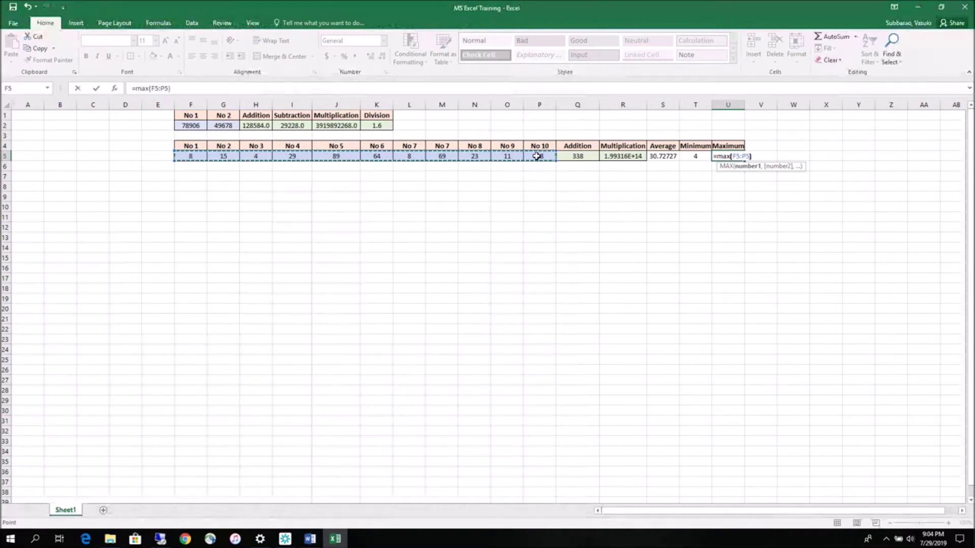
key("Return")
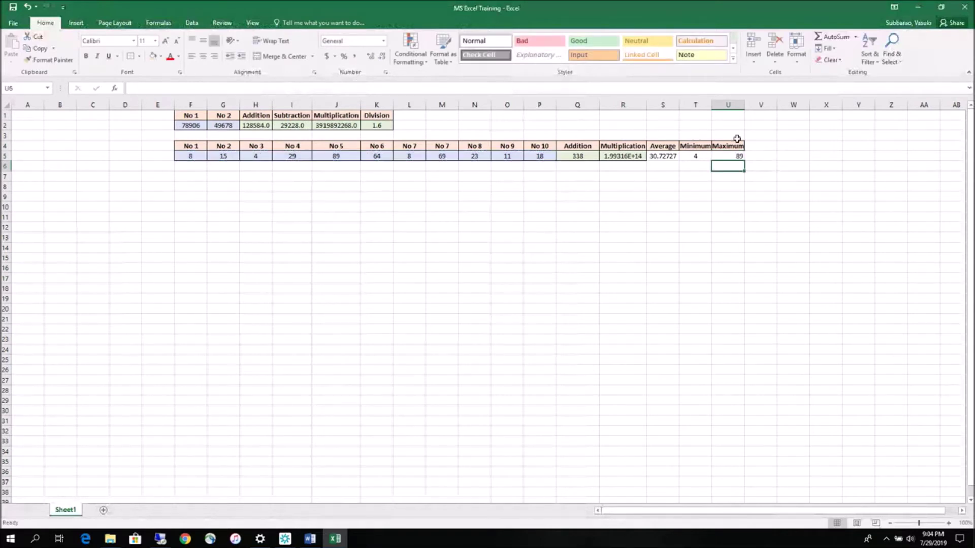
left_click(731, 157)
left_click(202, 56)
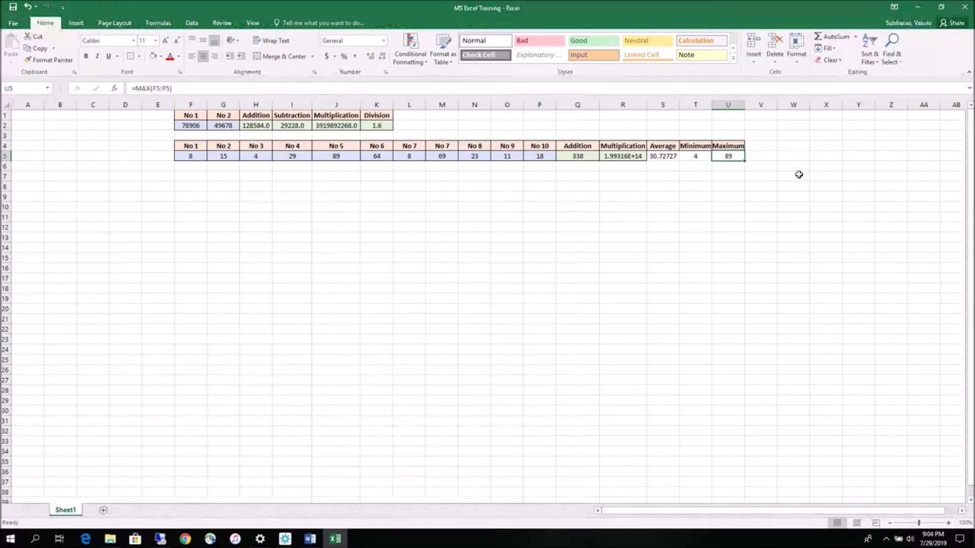
Step: Copy the Multiplication result's green formatting onto the Average, Minimum and Maximum cells
left_click(614, 155)
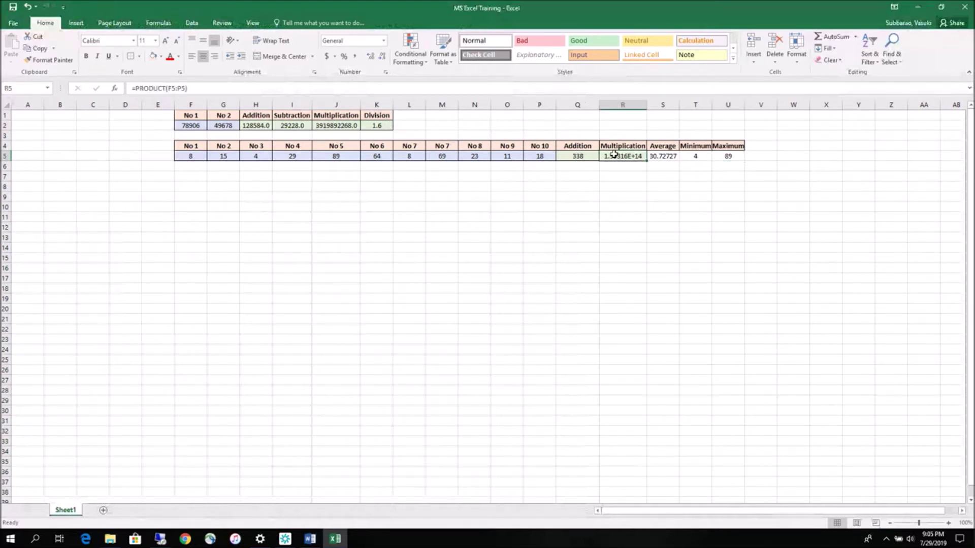
left_click(44, 60)
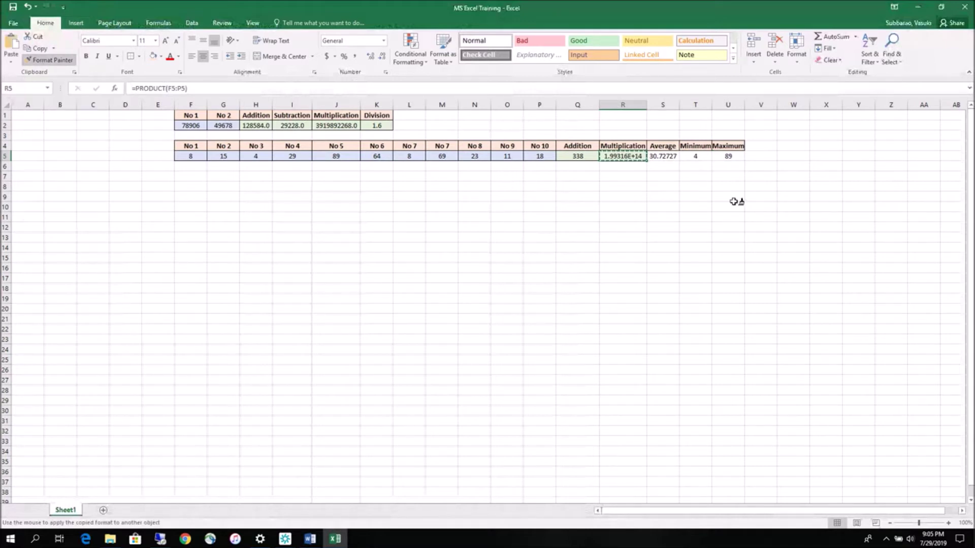
left_click(653, 156)
left_click_drag(654, 155, 729, 155)
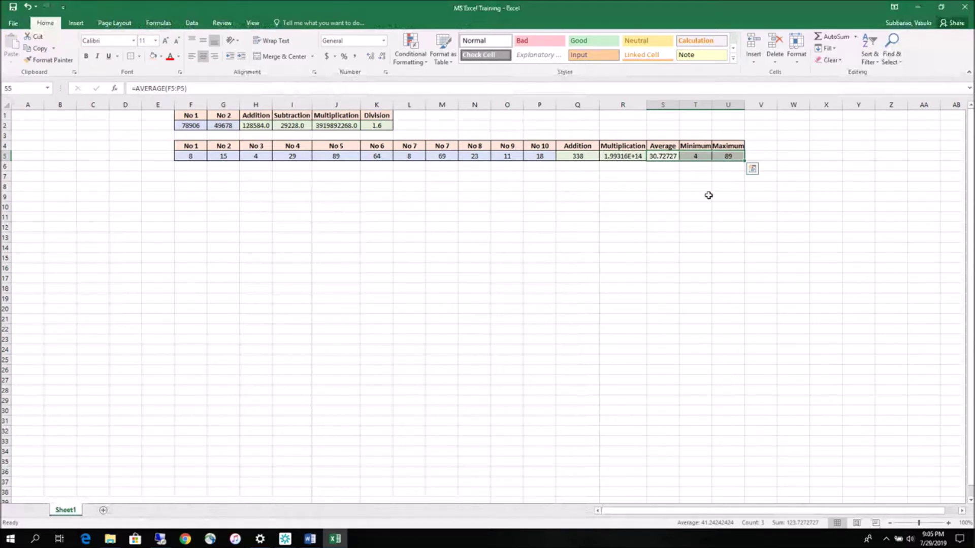
Step: Select the second table's headers and values F4:P5 and review the summary formulas in R5–U5
left_click(192, 146)
left_click_drag(247, 151, 529, 155)
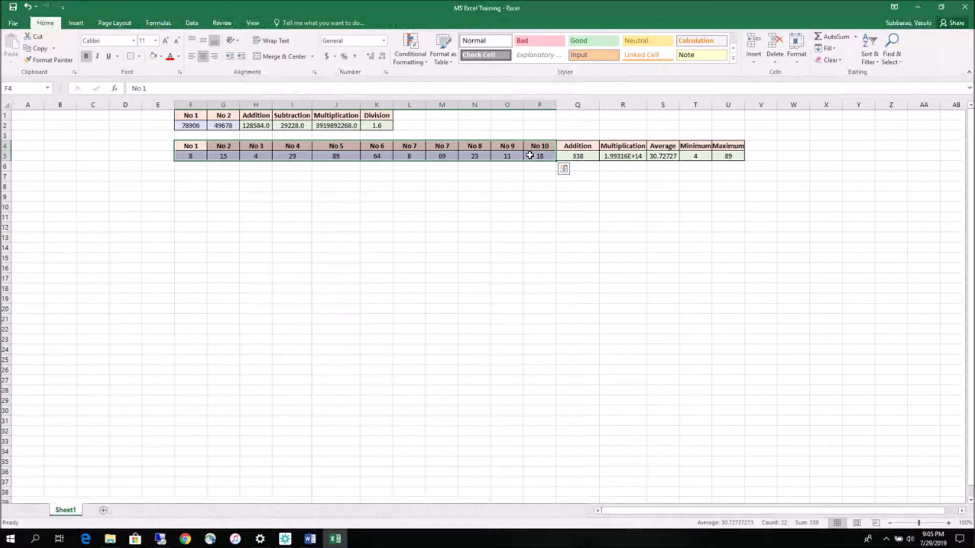
left_click(611, 156)
left_click(669, 154)
left_click(695, 156)
left_click(729, 158)
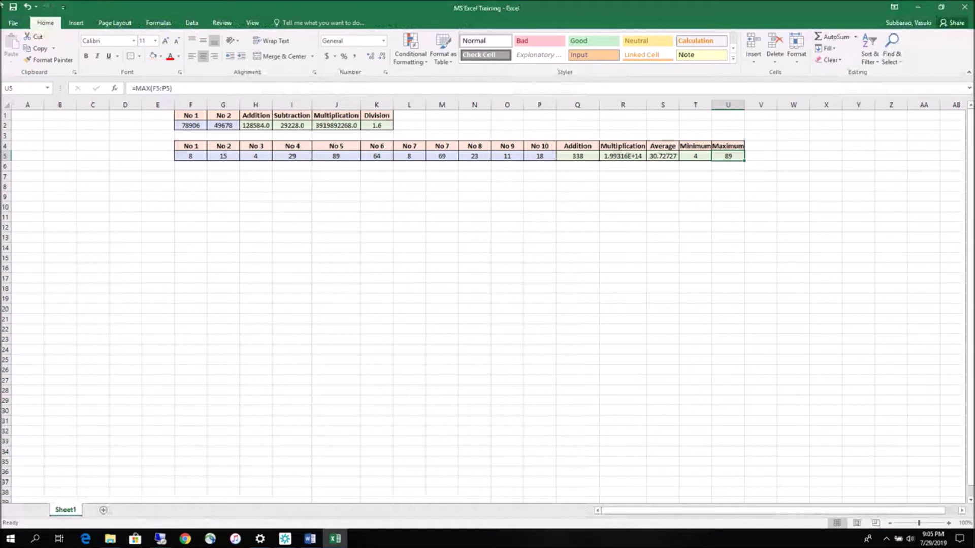
left_click(126, 115)
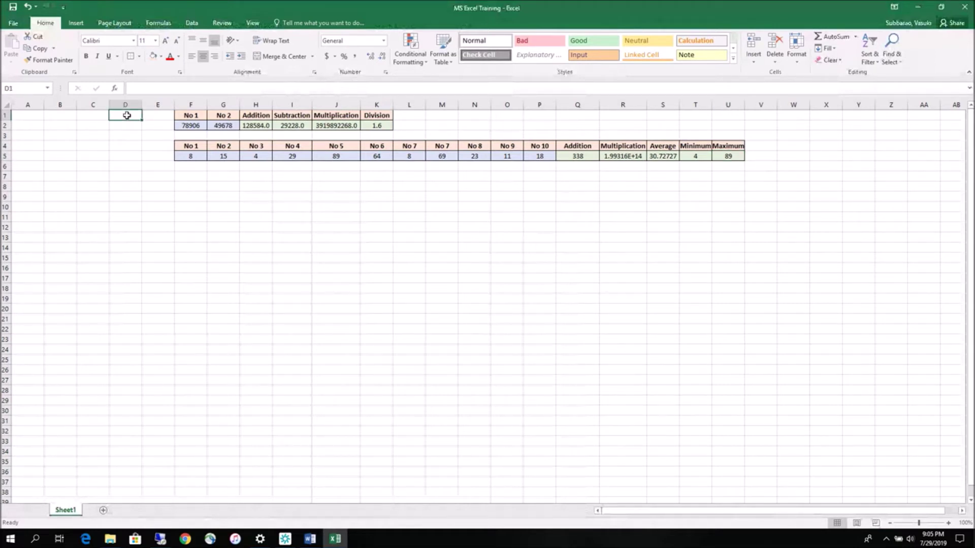
Step: Enter 'Example 1' in D1, make it bold, underlined and gold-filled, and widen column D
type("Exampl")
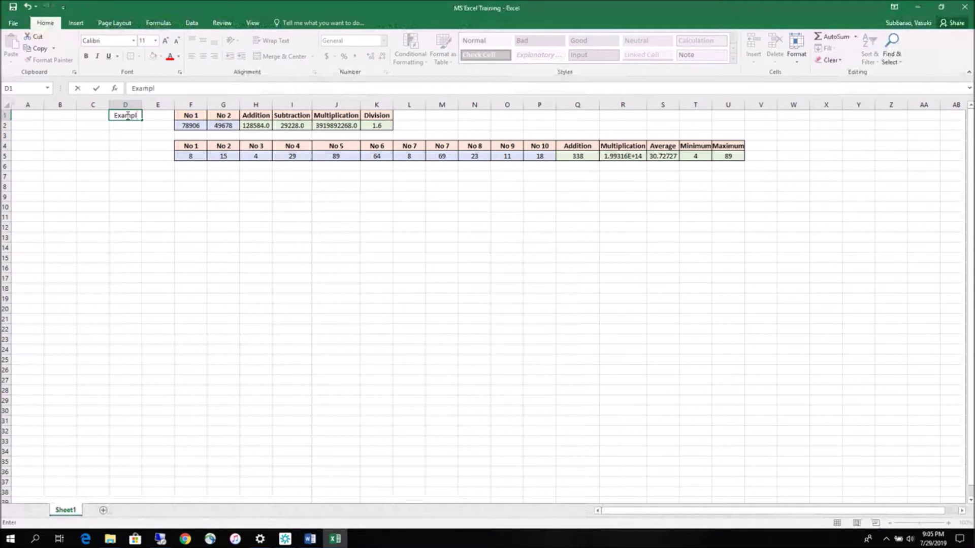
type("e 1")
key("Return")
left_click(122, 115)
left_click(86, 56)
left_click(109, 56)
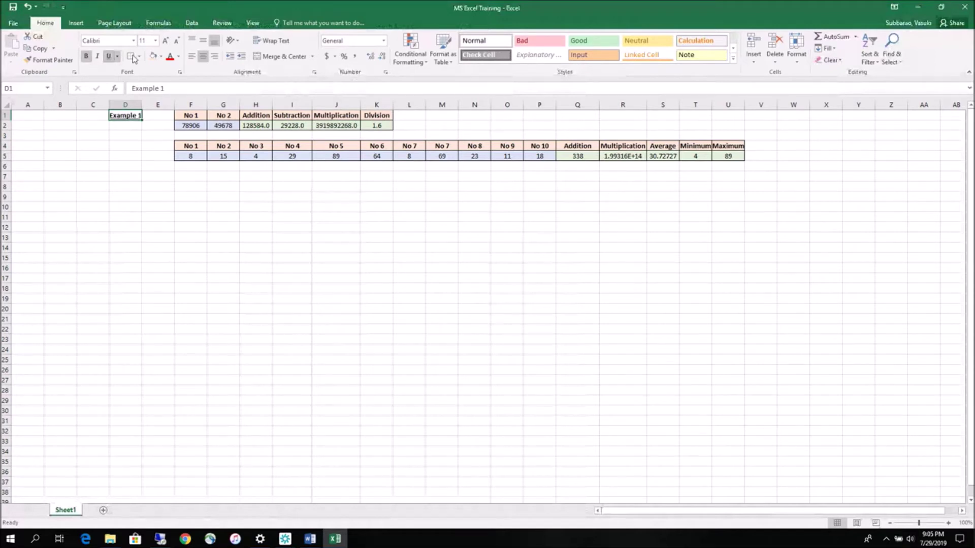
left_click(162, 57)
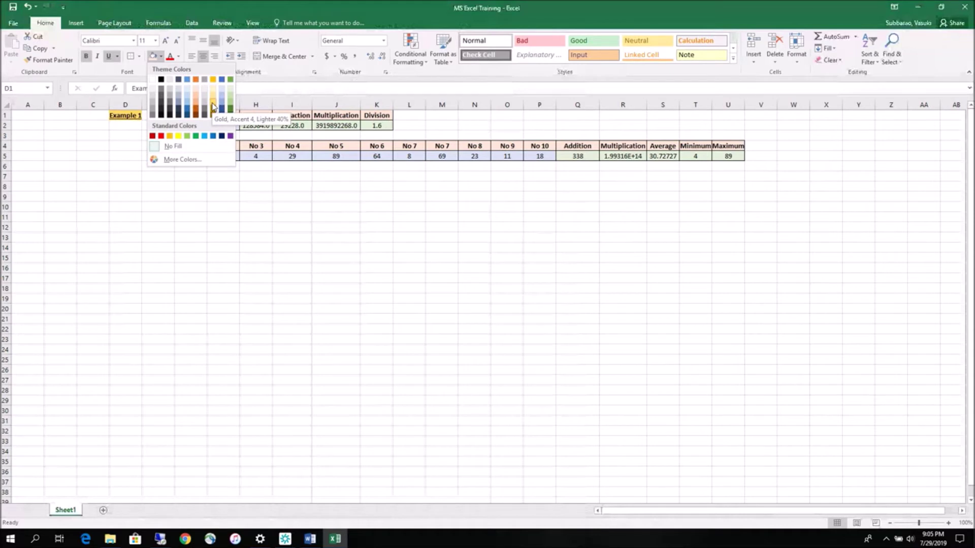
left_click(213, 106)
left_click_drag(142, 104, 150, 103)
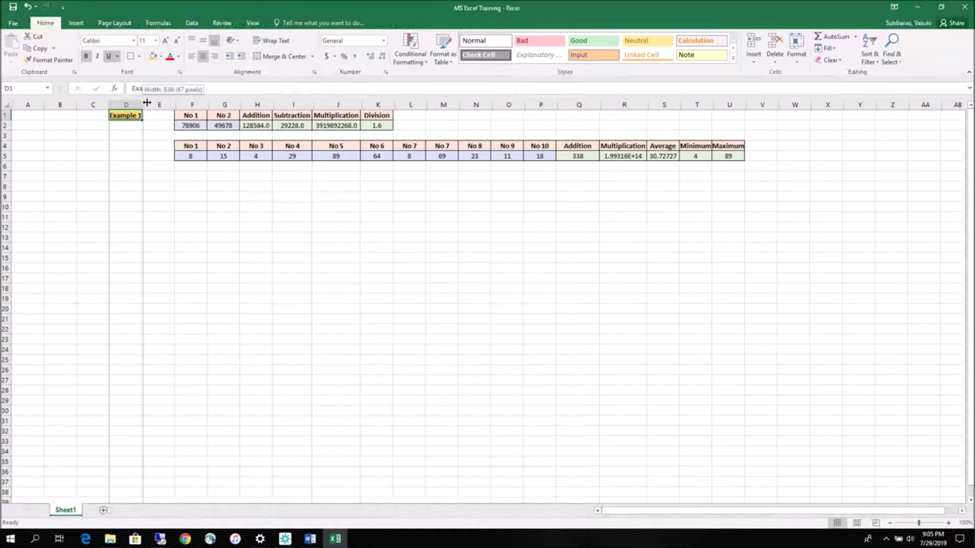
Step: Enter 'Example 2' in D4 and give it the same formatting as the Example 1 label
left_click(135, 147)
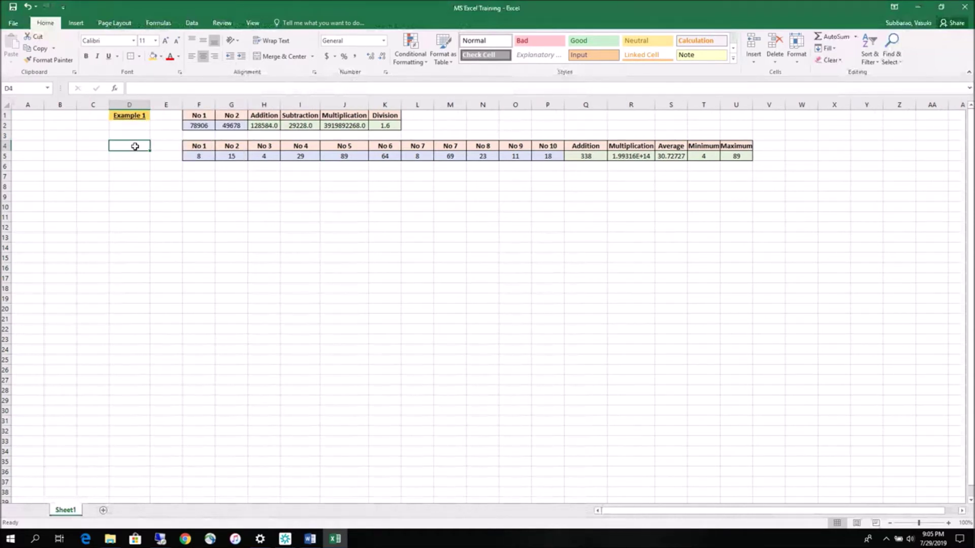
type("Example 2")
left_click(129, 196)
left_click(129, 115)
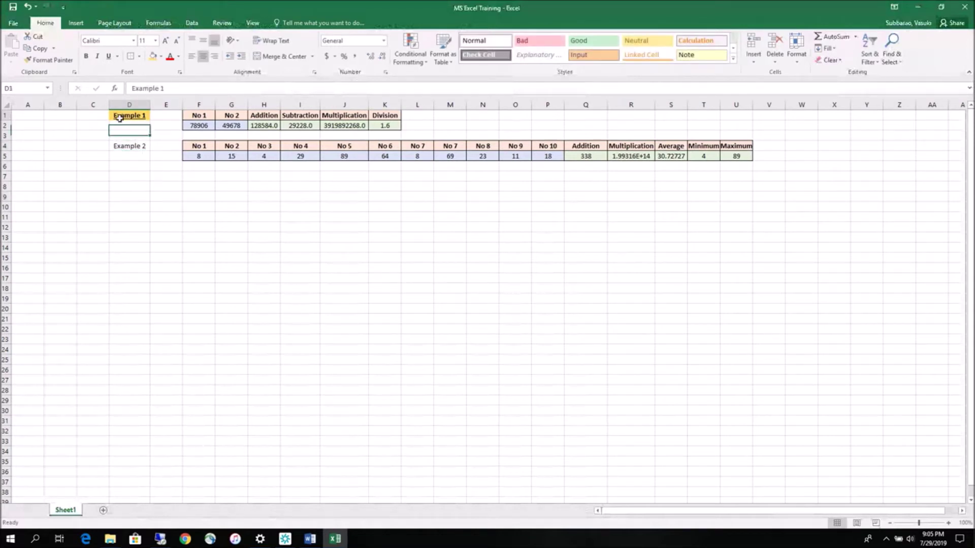
left_click(55, 64)
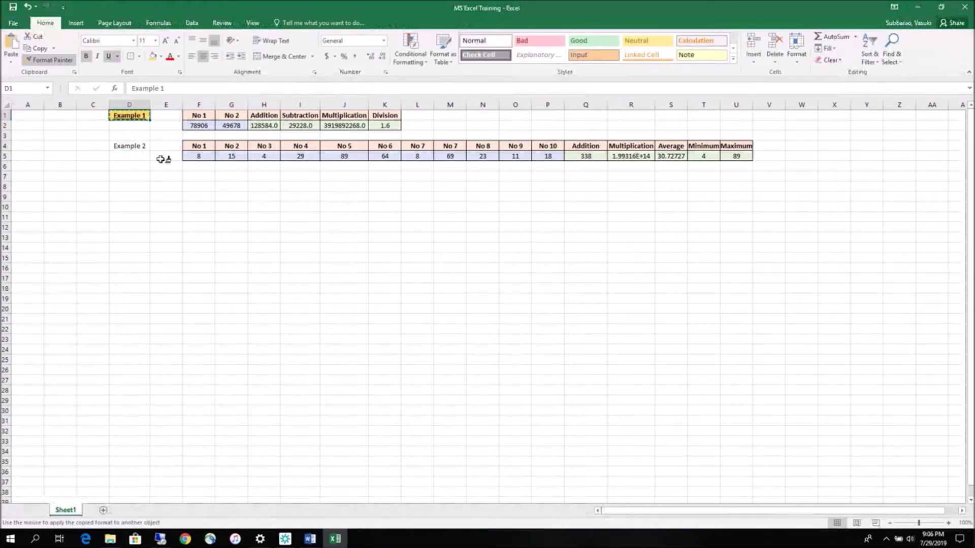
left_click(131, 146)
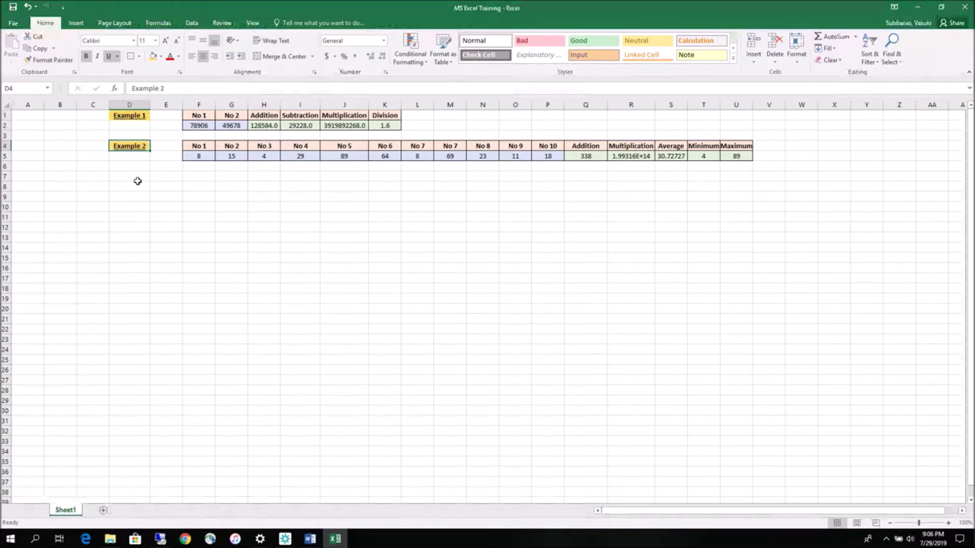
left_click(131, 115)
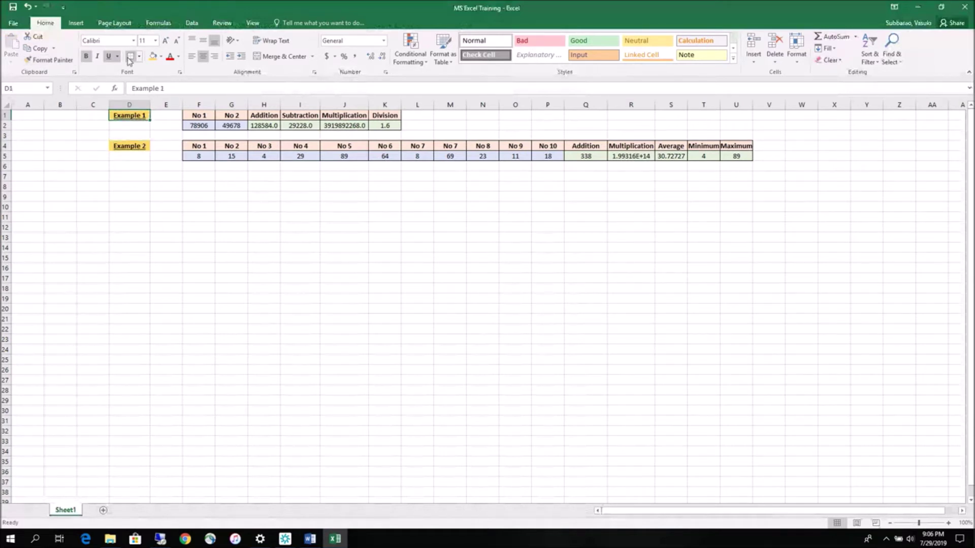
left_click(130, 144)
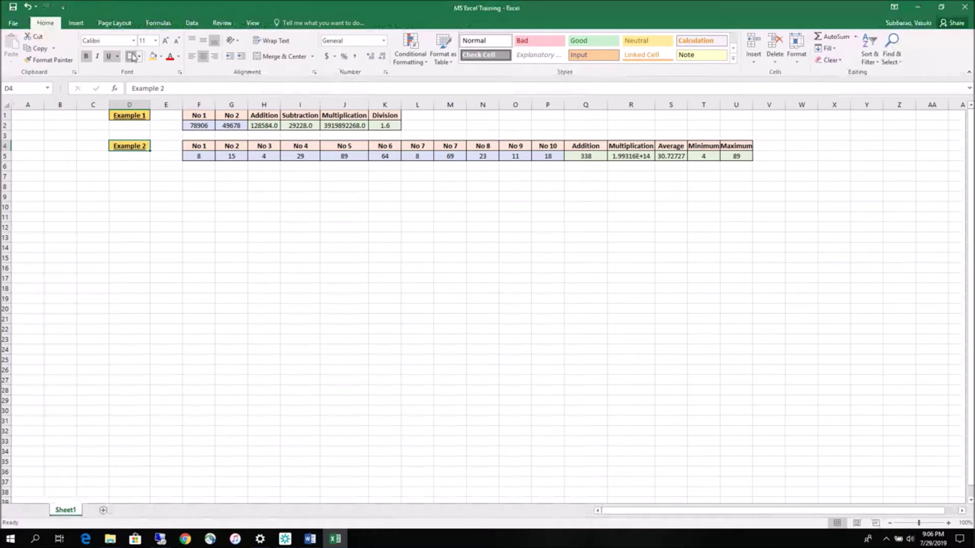
left_click(322, 249)
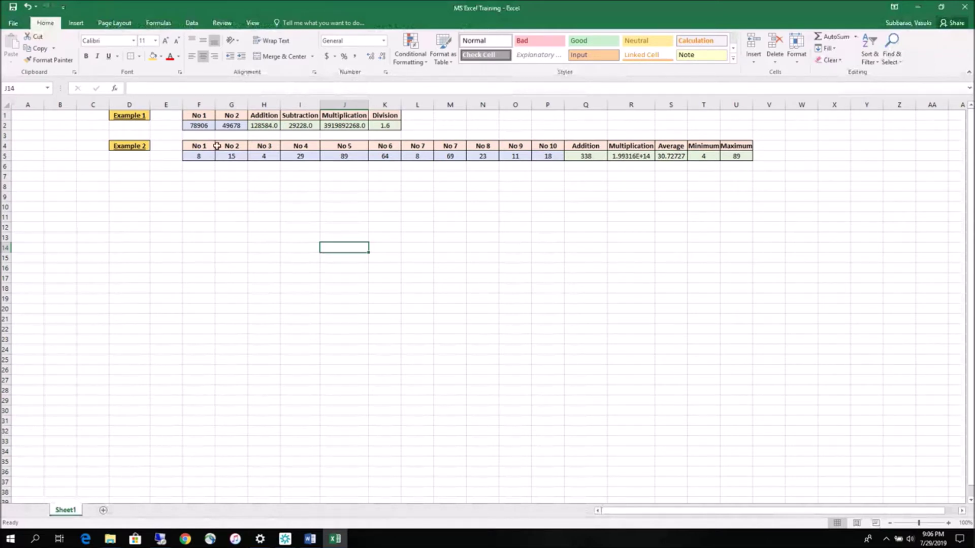
Step: Enter the first student's name in E5 beside the first row of marks
mouse_move(199, 156)
left_mouse_down()
mouse_move(576, 158)
mouse_move(554, 158)
left_mouse_up()
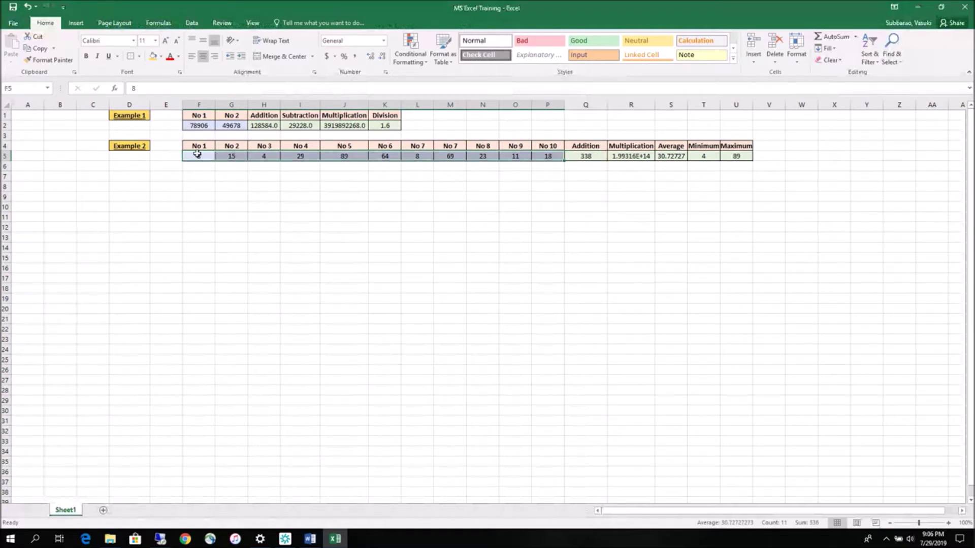
left_click_drag(198, 154, 547, 157)
left_click(163, 156)
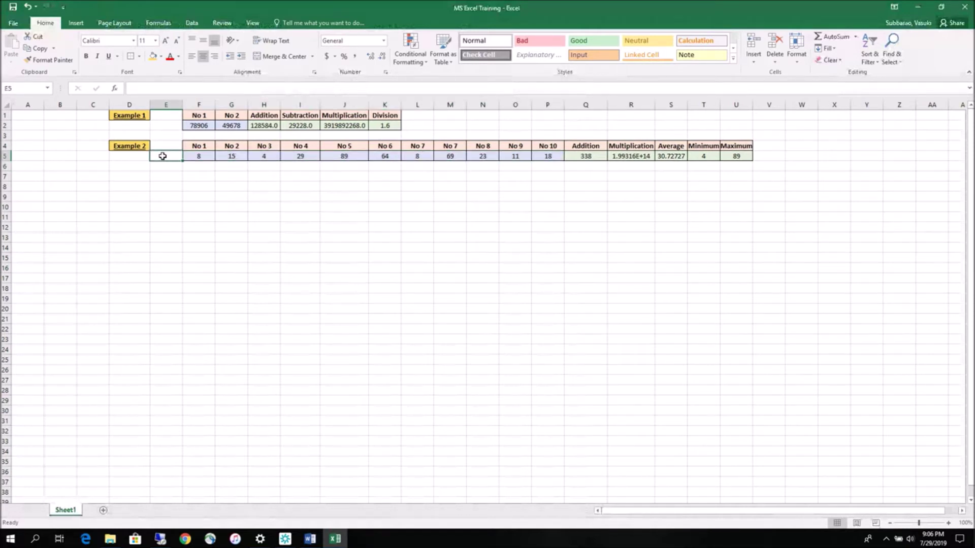
type("R")
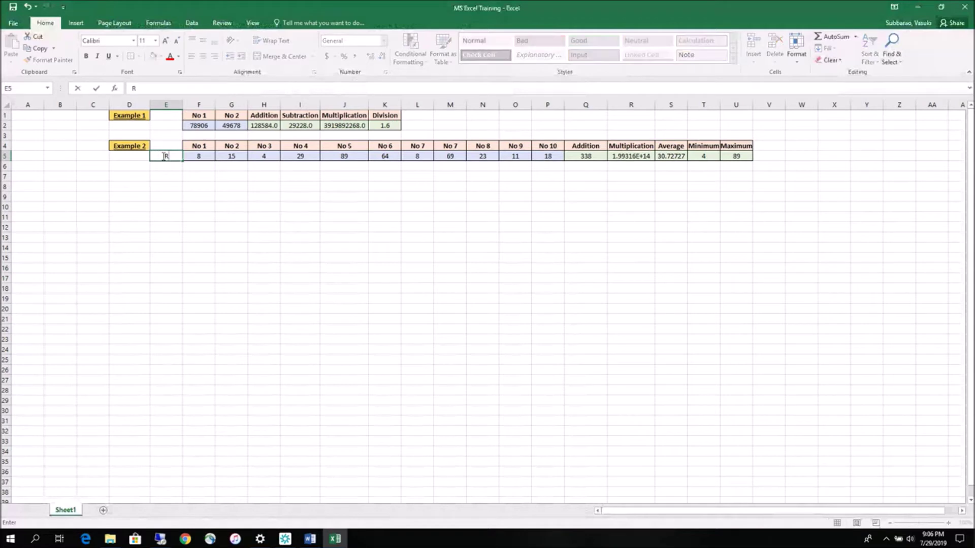
key("BackSpace")
type("Vinit")
type("a")
left_click(155, 185)
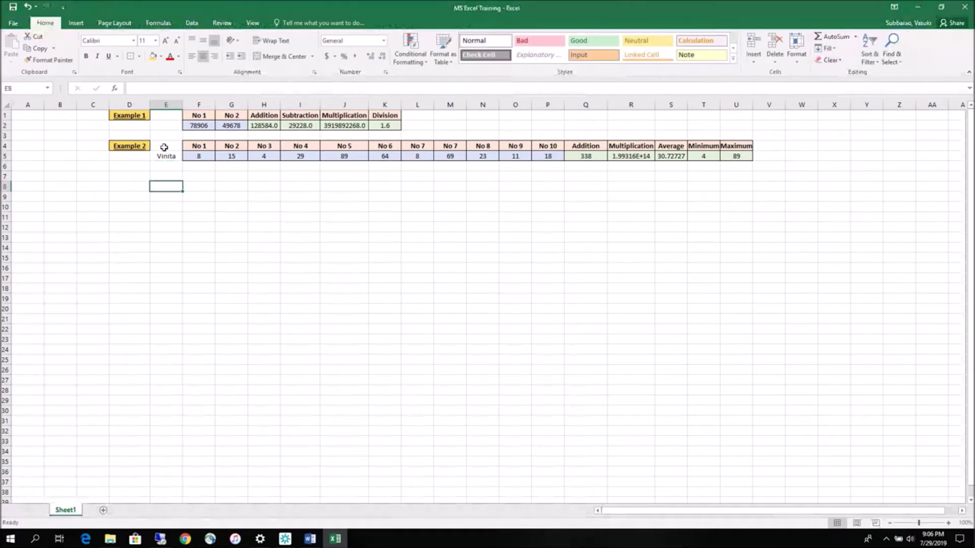
Step: Add a 'Student' heading in E4 styled like the No 1 header and widen column E
left_click(164, 147)
type("Student")
left_click(170, 176)
left_click(166, 187)
left_click(198, 146)
left_click(67, 61)
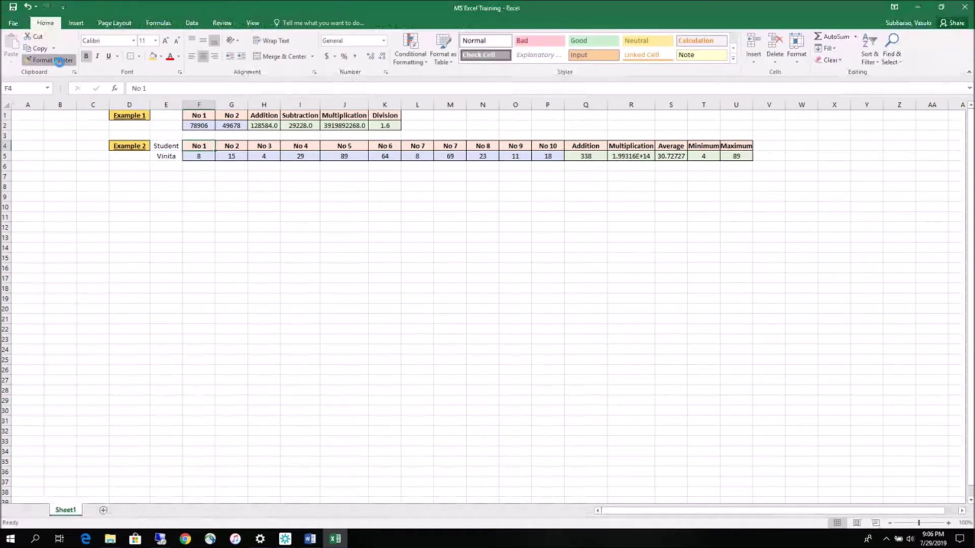
left_click(166, 145)
left_click_drag(181, 104, 189, 104)
Step: Enter the second student's name in E6
left_click(172, 156)
left_click(163, 207)
left_click(176, 165)
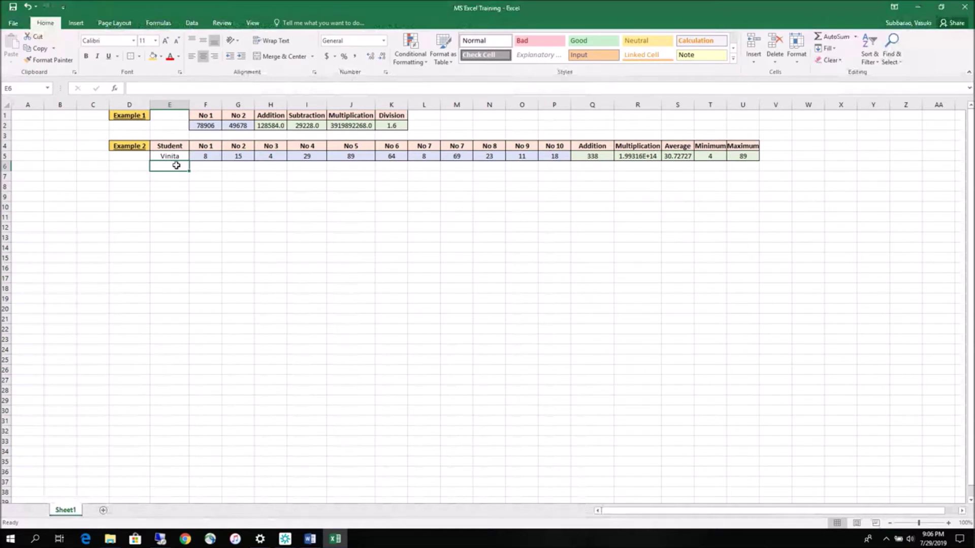
type("Raghu")
Step: Enter the second student's first marks 76, 32, 51, 89, 91, 91 across F6:K6
left_click(238, 197)
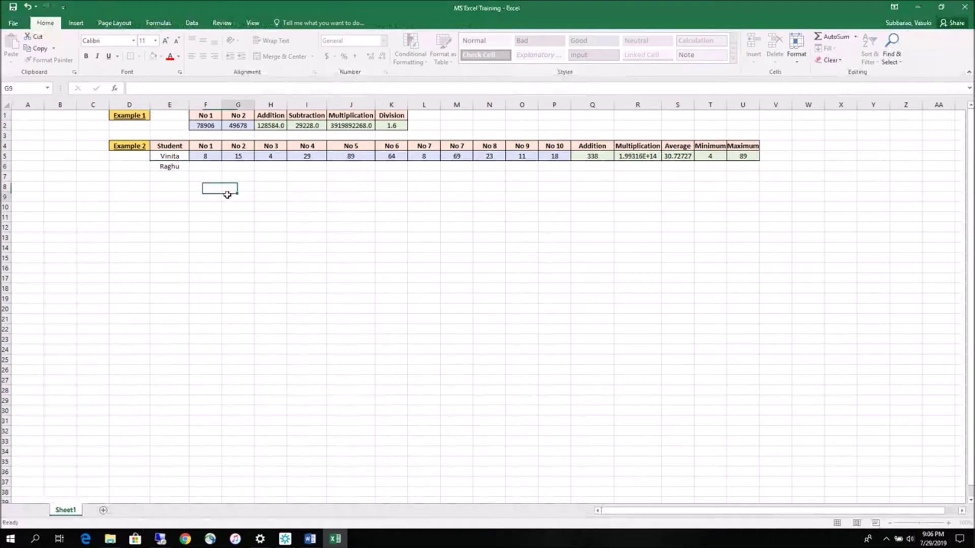
left_click_drag(206, 155, 543, 159)
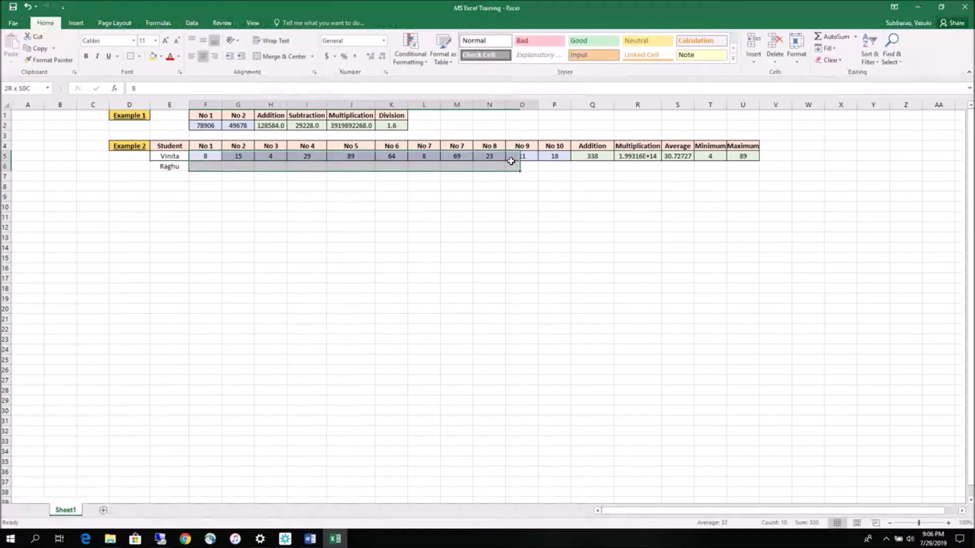
left_click(202, 167)
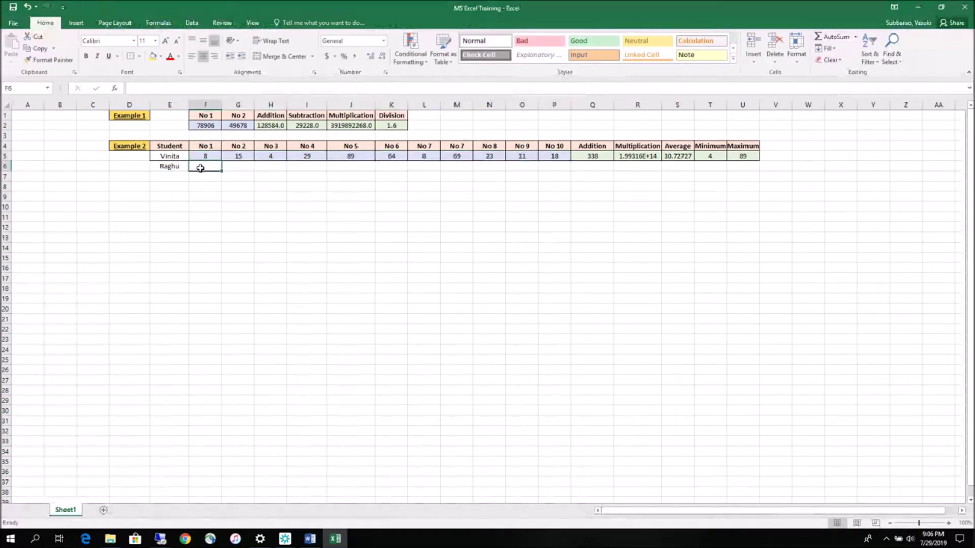
type("76")
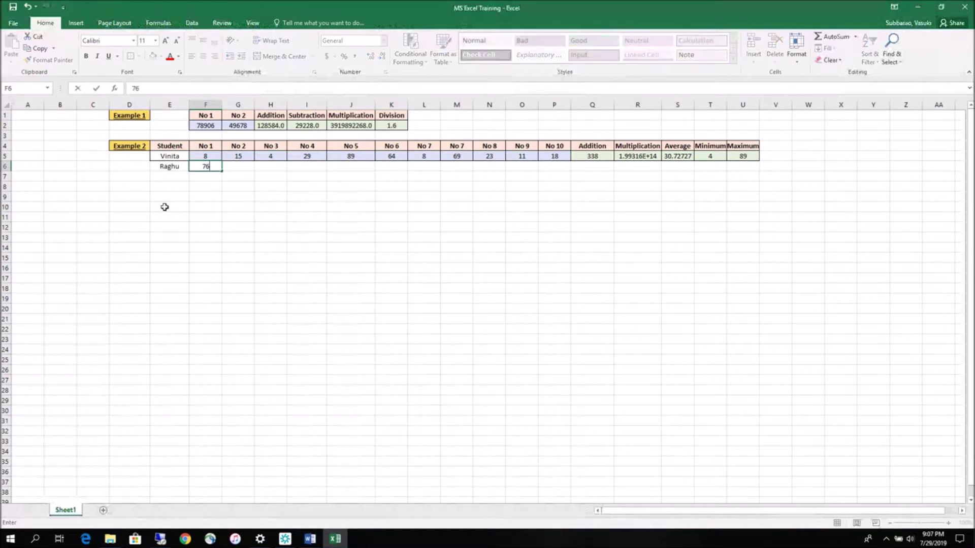
key("Tab")
type("32")
key("Tab")
type("51")
key("Tab")
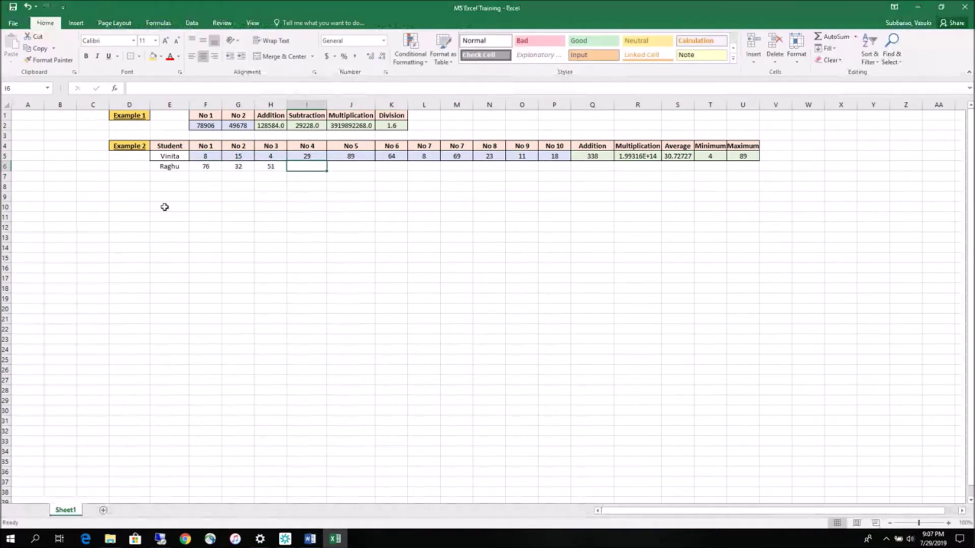
type("89")
key("Tab")
type("91")
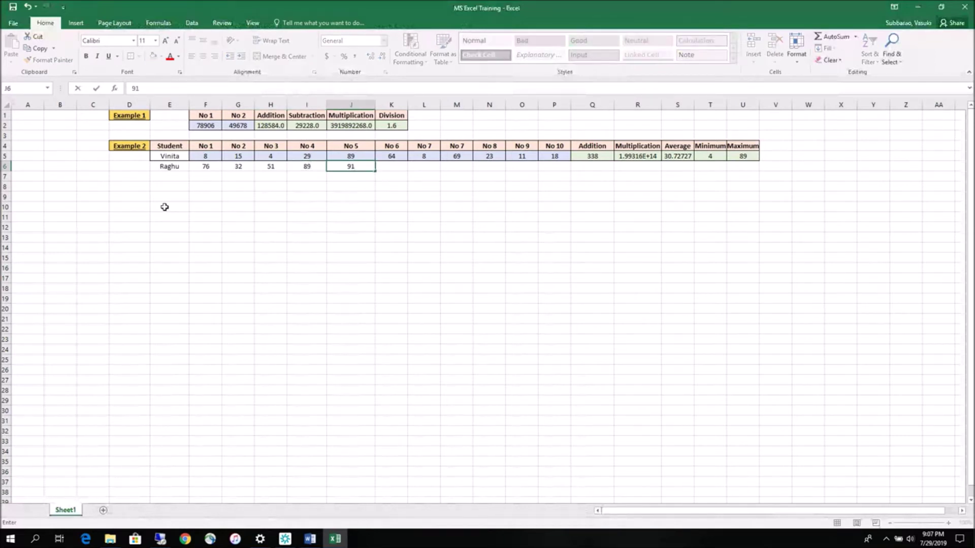
key("Tab")
type("91")
key("Tab")
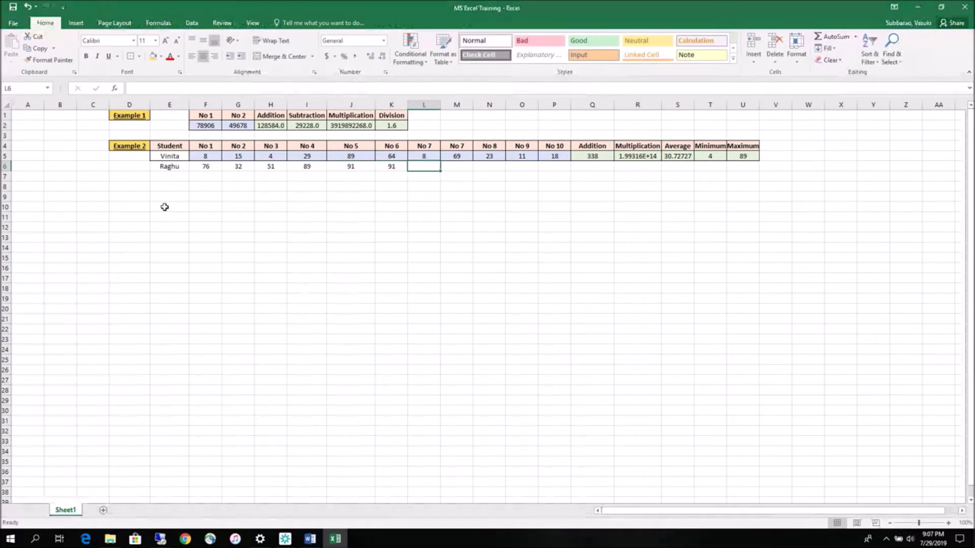
Step: Enter the remaining marks 34, 22, 93, 76, 64 across L6:P6
type("34")
key("Tab")
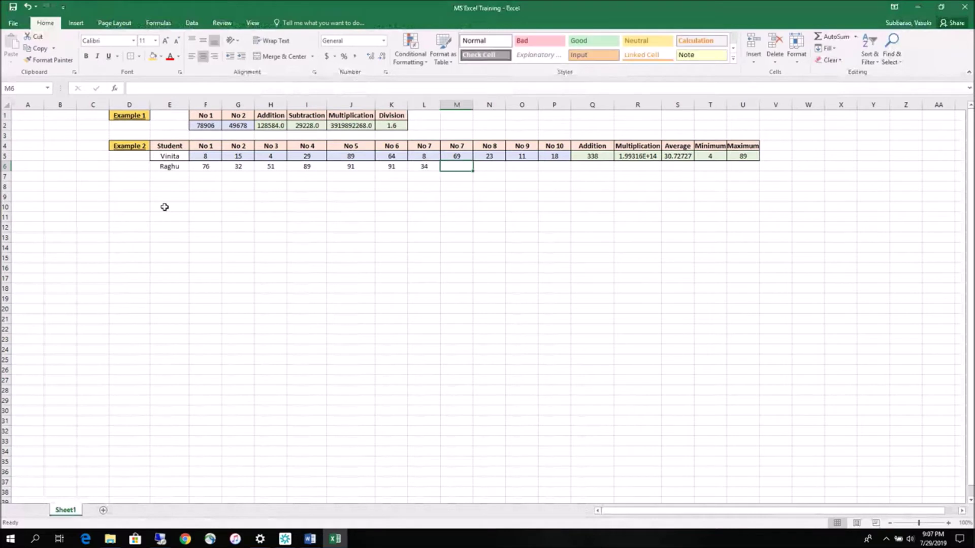
type("22")
key("Tab")
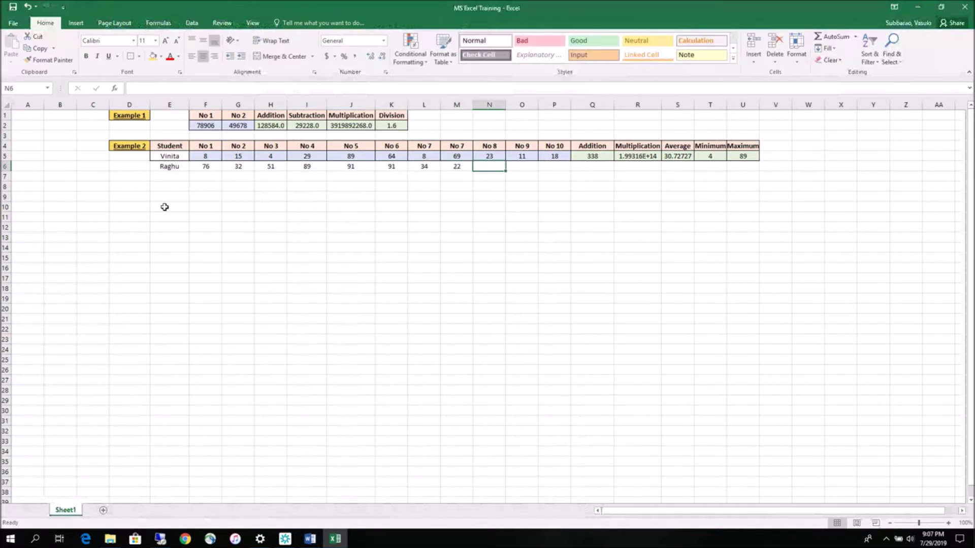
type("93")
key("Tab")
type("76")
key("Tab")
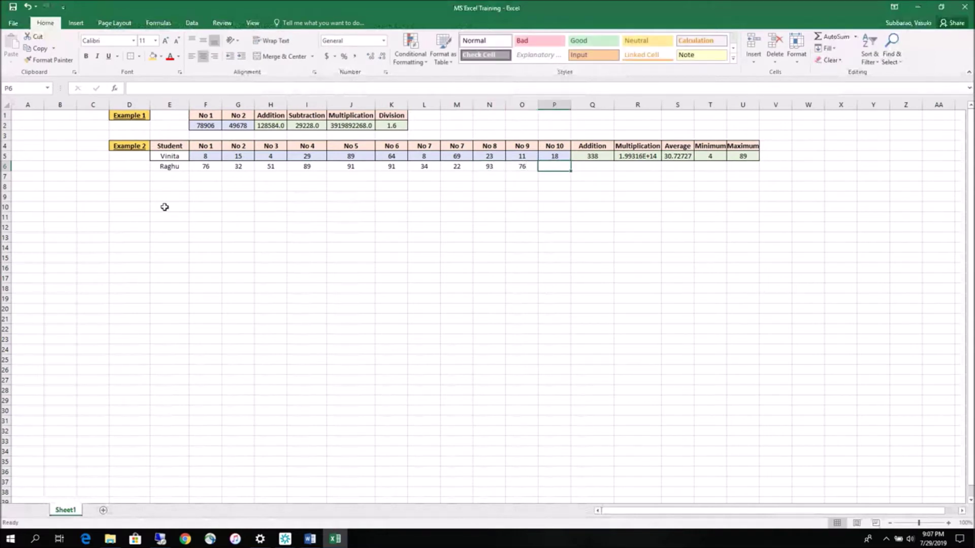
type("64")
key("Tab")
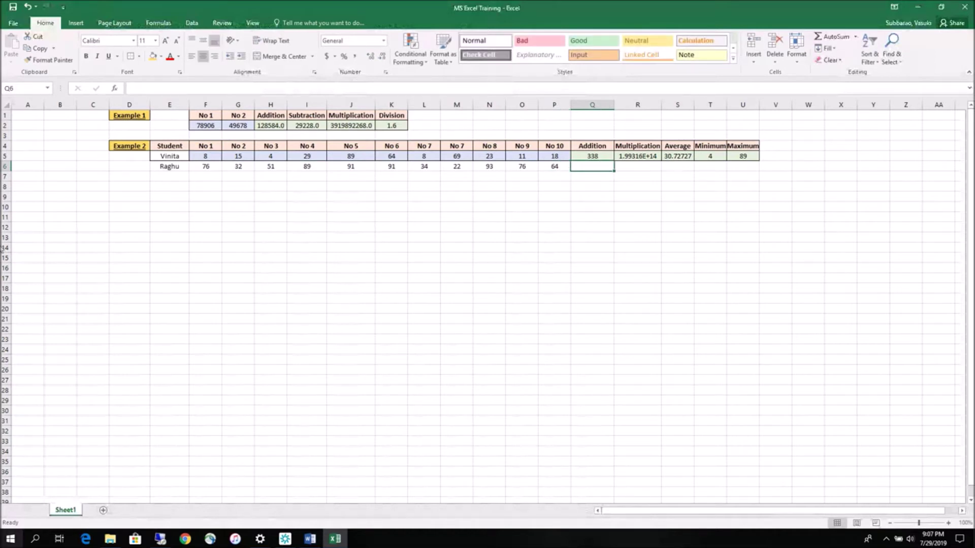
Step: Review the first student's Addition, Multiplication, Average, Minimum and Maximum formulas in Q5:U5
left_click(602, 156)
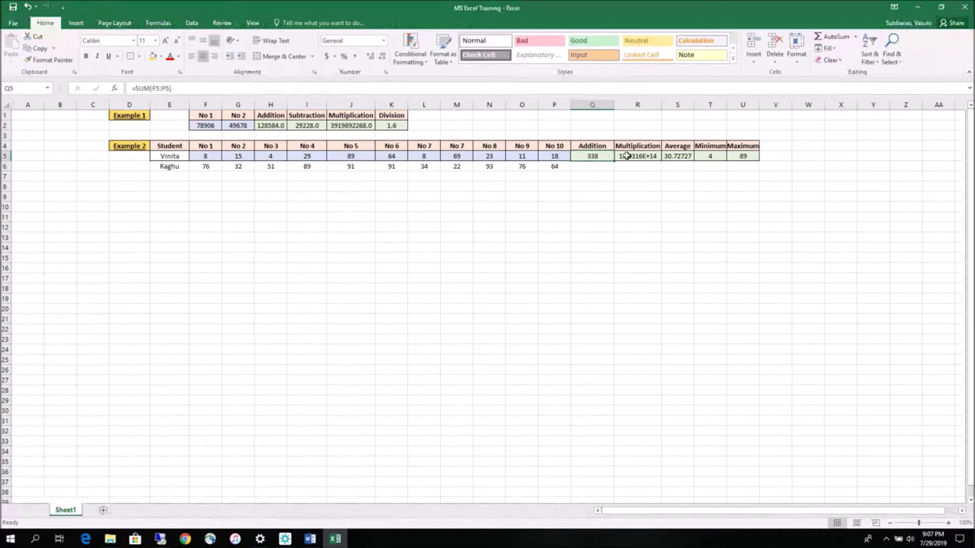
left_click(627, 156)
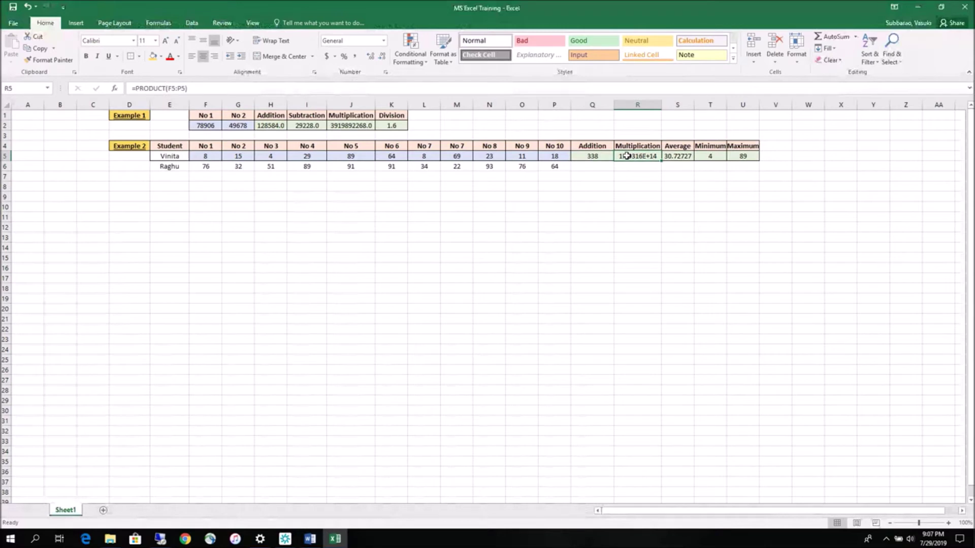
left_click(602, 156)
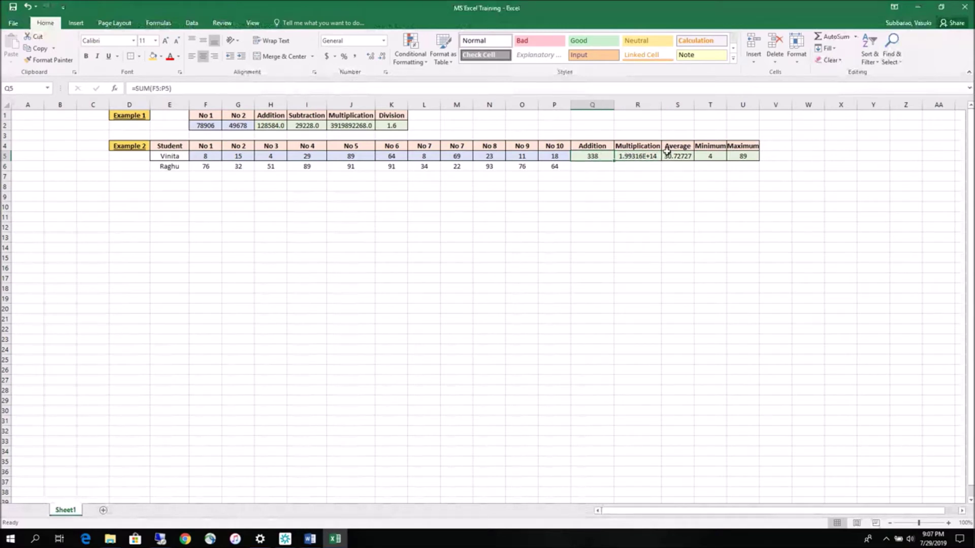
left_click(680, 153)
left_click(710, 156)
left_click(742, 156)
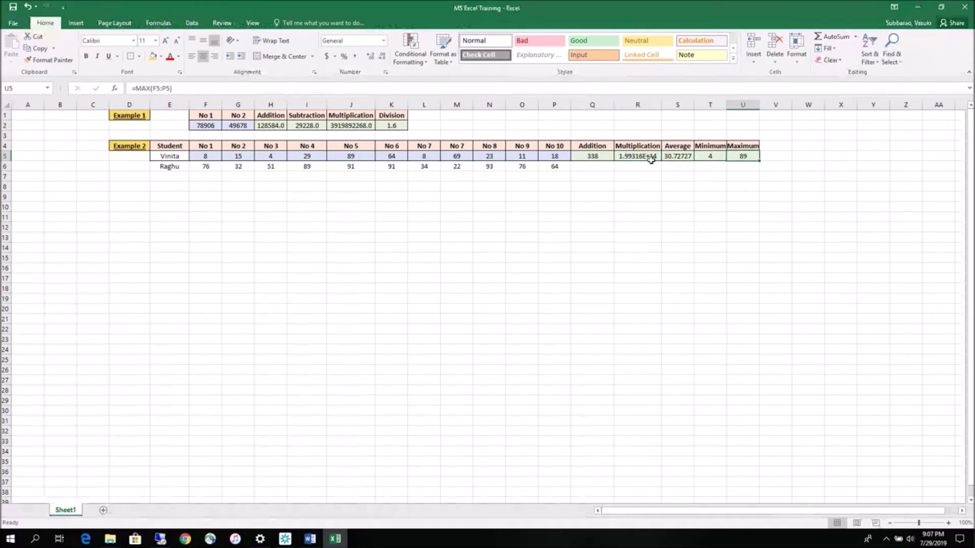
left_click(595, 155)
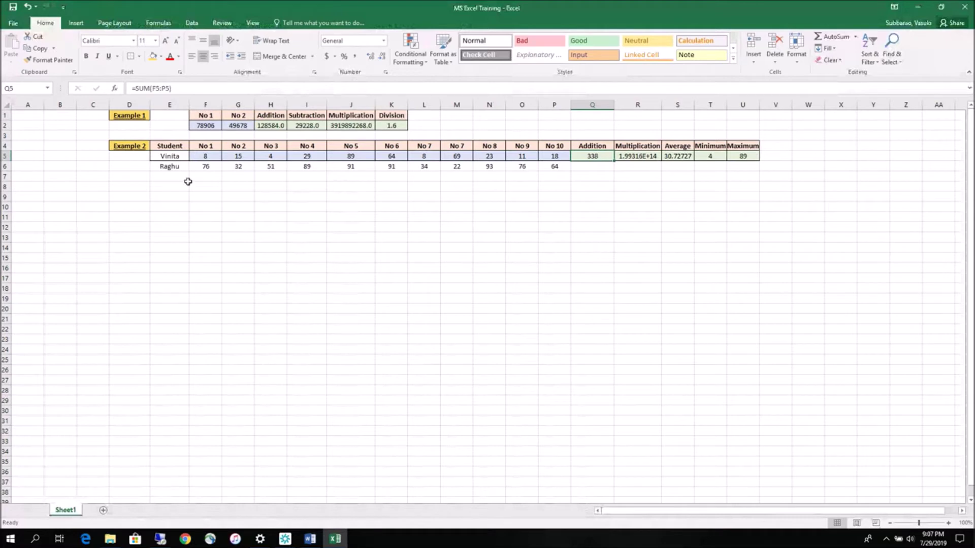
Step: Enter the third student's name in E7 and marks 96, 98, 93, 94, 100 across F7:J7
left_click(171, 174)
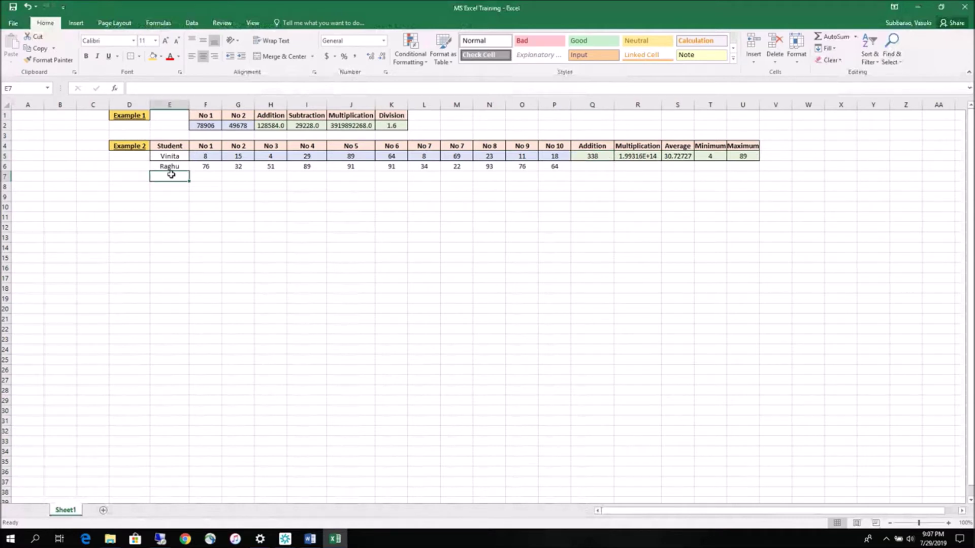
type("Rama")
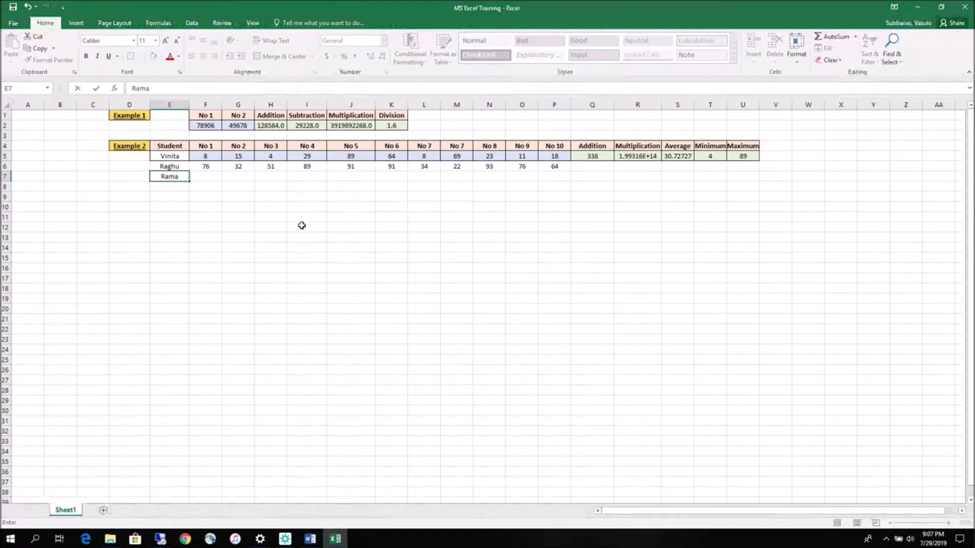
left_click(204, 175)
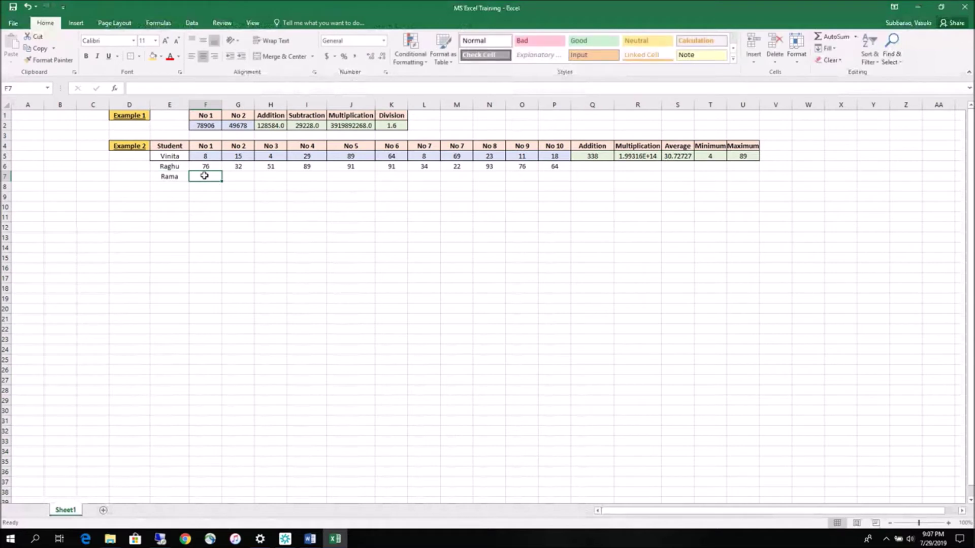
type("94")
key("Tab")
type("9")
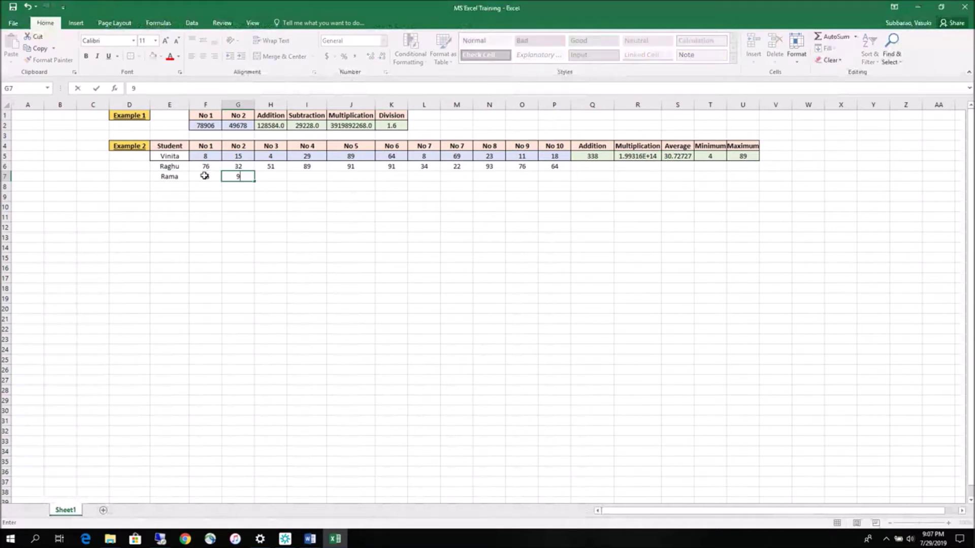
type("8")
key("Tab")
type("93")
key("Tab")
type("94")
key("Tab")
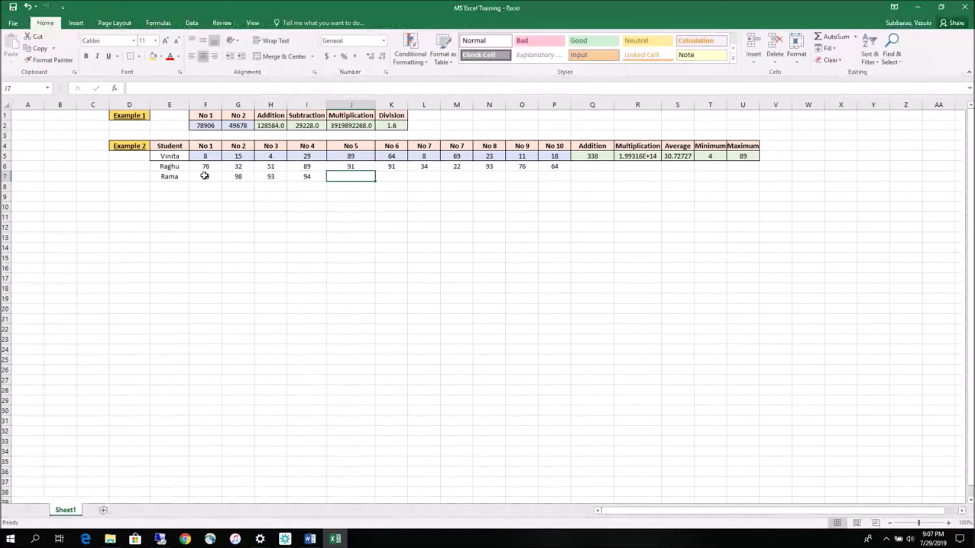
type("100")
key("Tab")
Step: Enter the remaining marks 100, 100, 84, 67, 98, 96 across K7:P7
type("100")
key("Tab")
type("100")
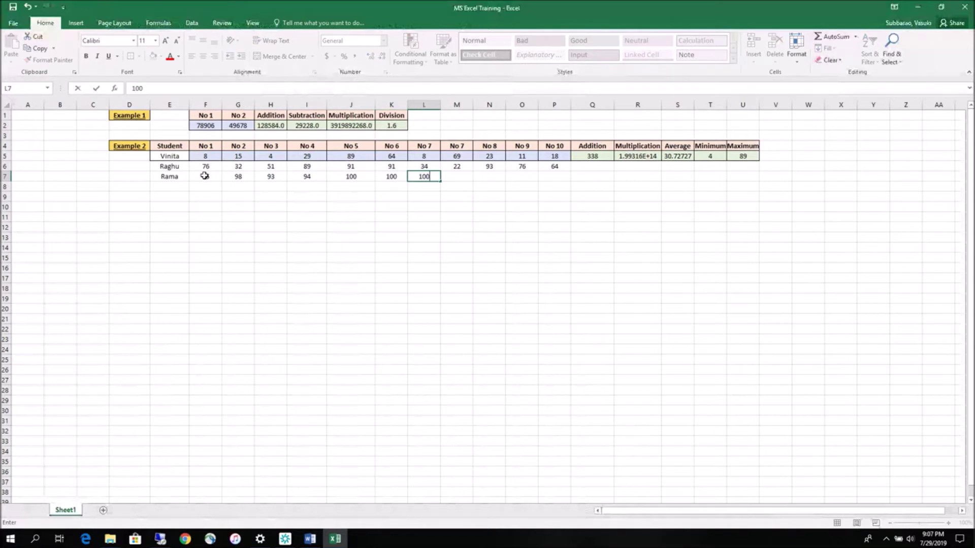
key("Tab")
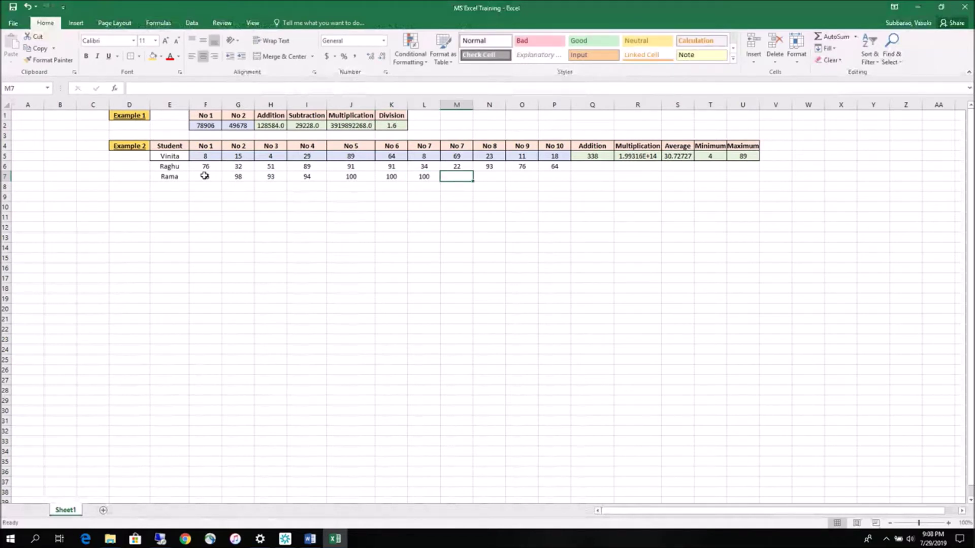
type("84")
key("Tab")
type("6")
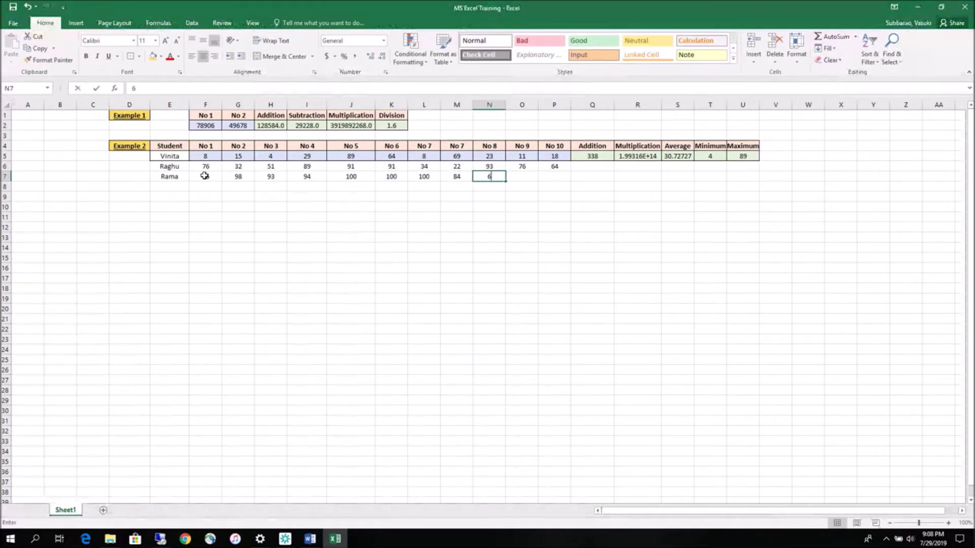
type("7")
key("Tab")
type("98")
key("Tab")
type("9")
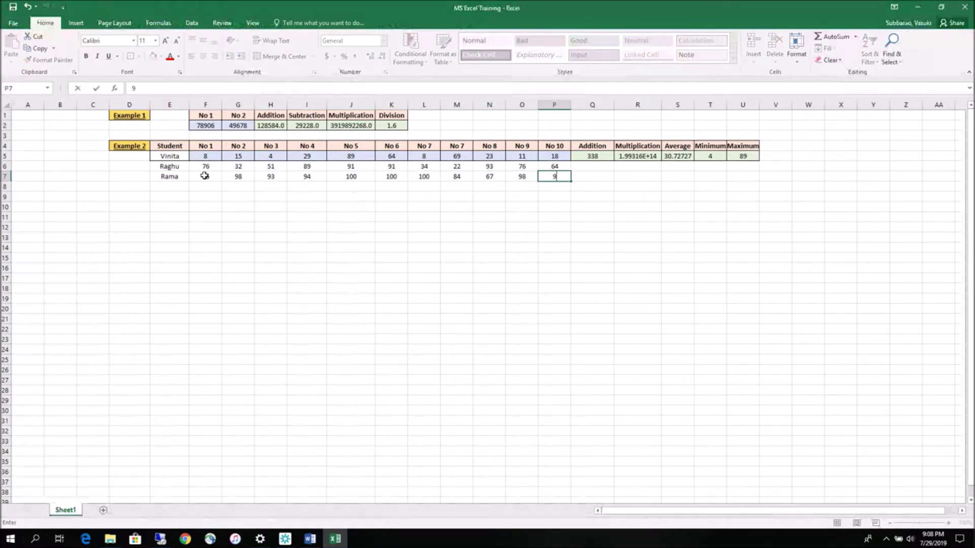
type("6")
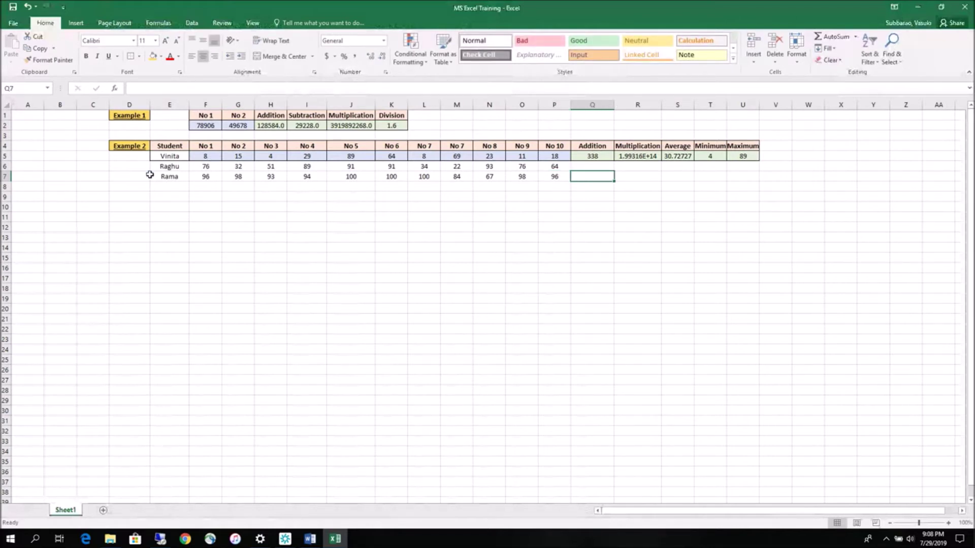
left_click(172, 155)
Step: Copy row 5's formatting across E5:U5 onto rows 6 and 7
left_click_drag(172, 156, 549, 154)
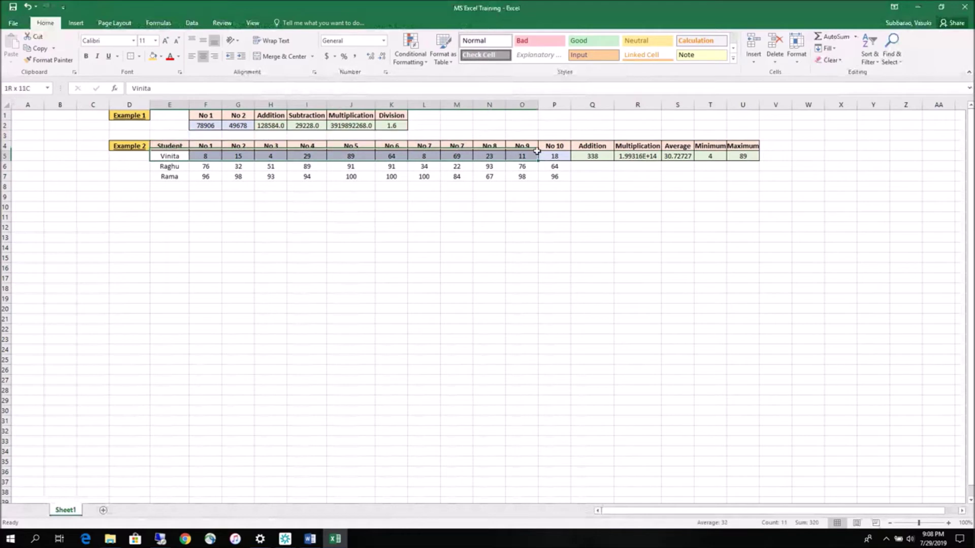
left_click_drag(549, 155, 743, 156)
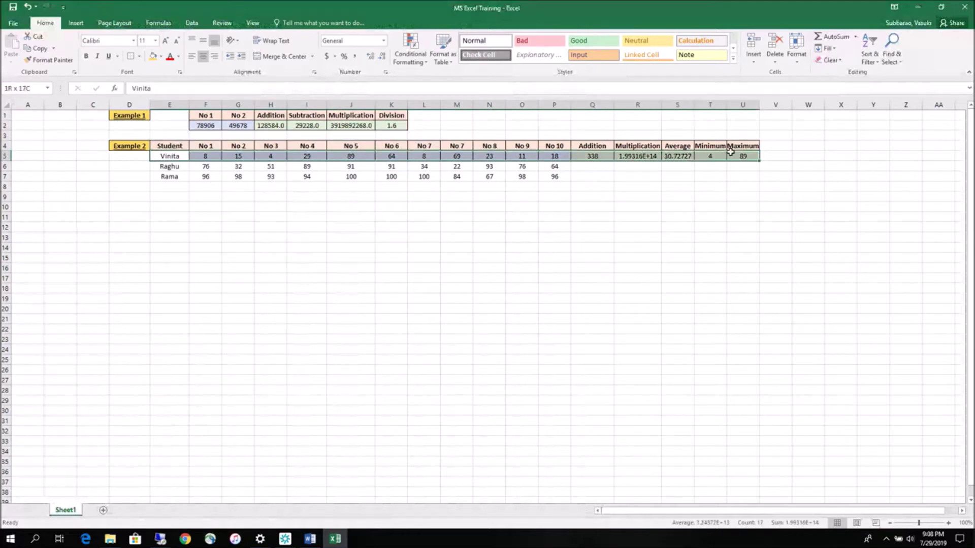
left_click(49, 60)
left_click_drag(166, 165, 741, 176)
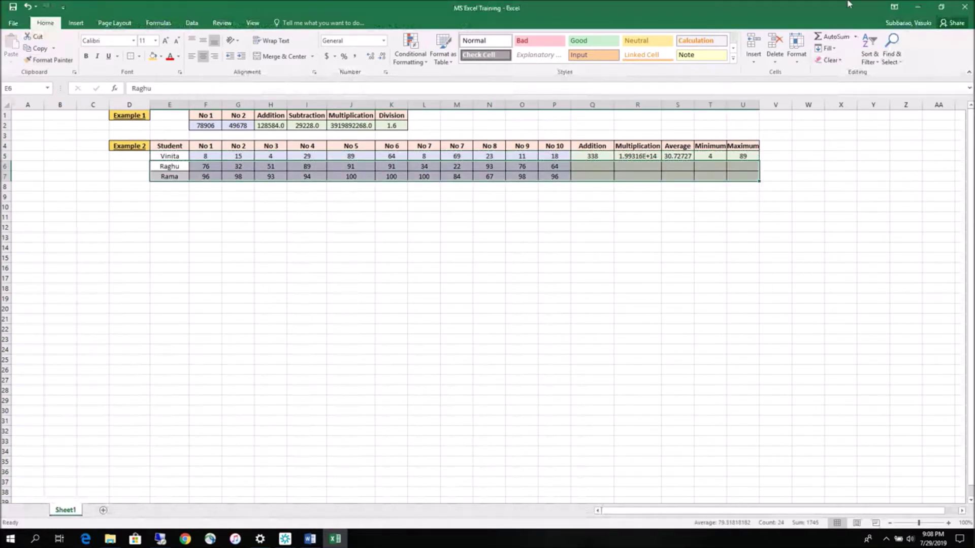
Step: Fill the three student name cells E5:E7 with gold
left_click_drag(172, 154, 175, 178)
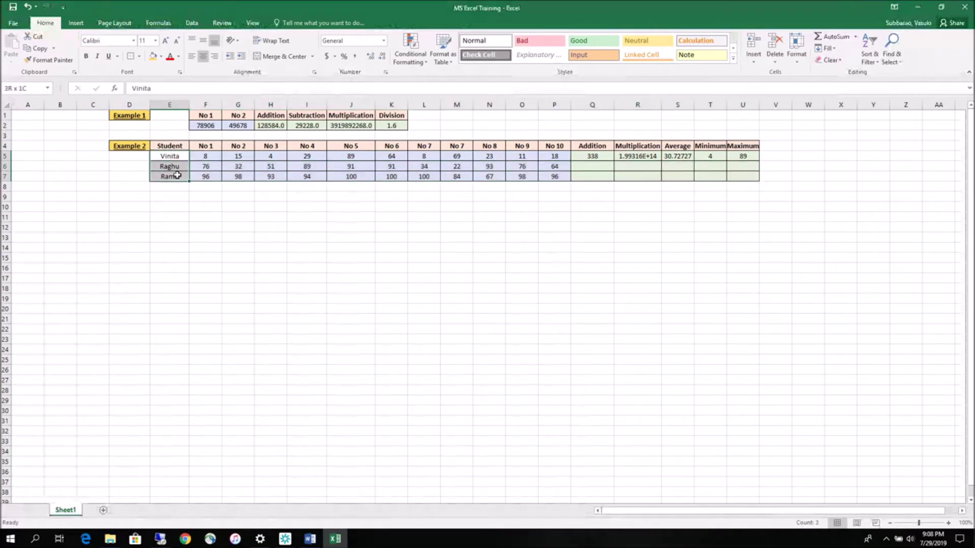
left_click(161, 58)
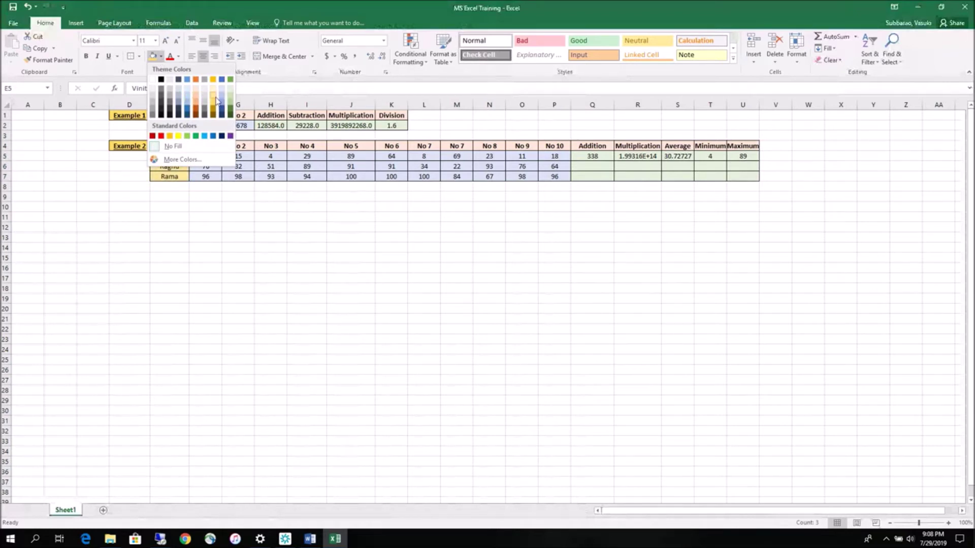
left_click(215, 100)
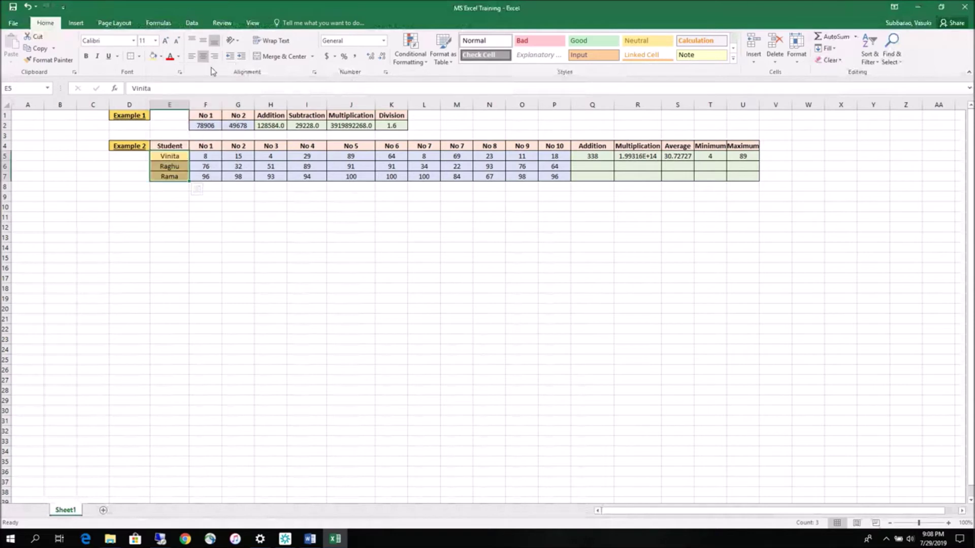
left_click(313, 224)
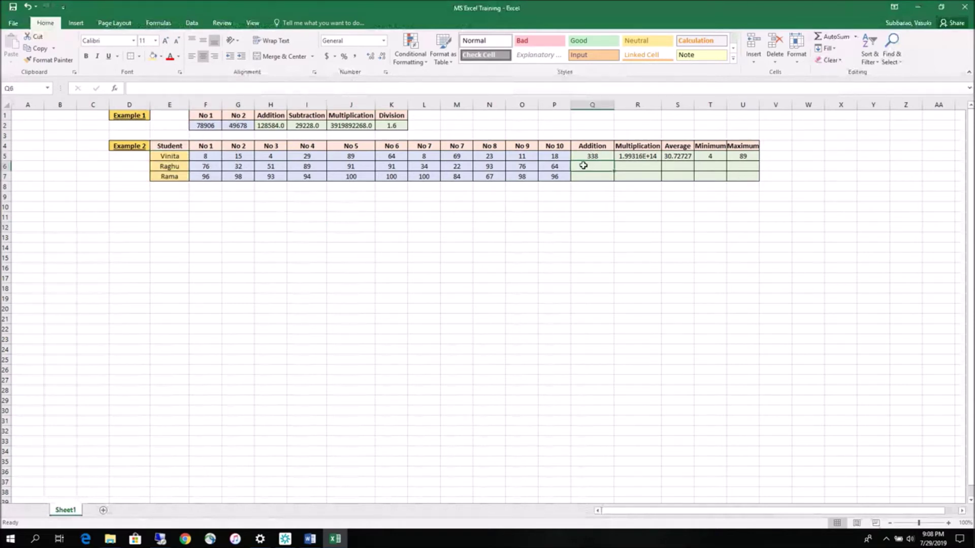
left_click_drag(589, 157, 746, 156)
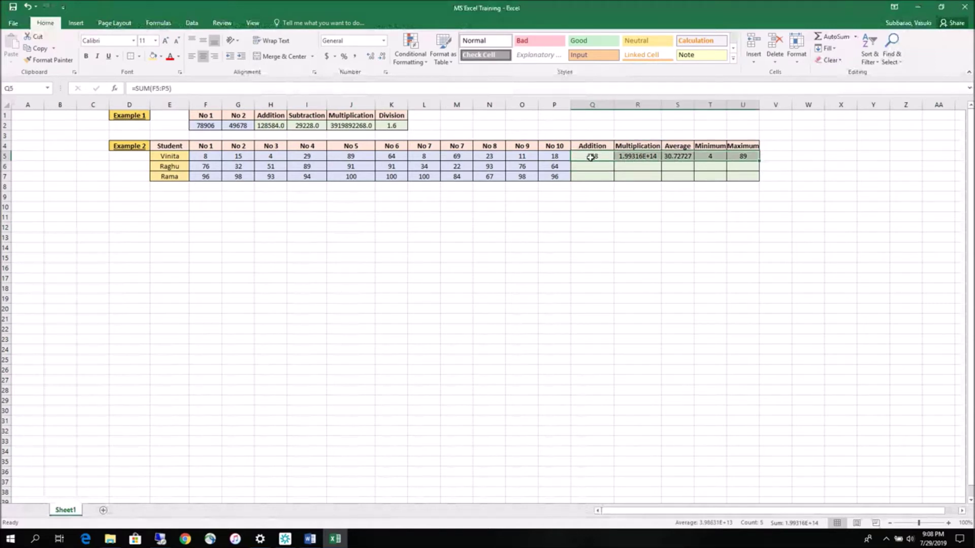
left_click_drag(603, 162, 743, 156)
mouse_move(595, 156)
left_mouse_down()
mouse_move(749, 155)
mouse_move(755, 183)
left_mouse_up()
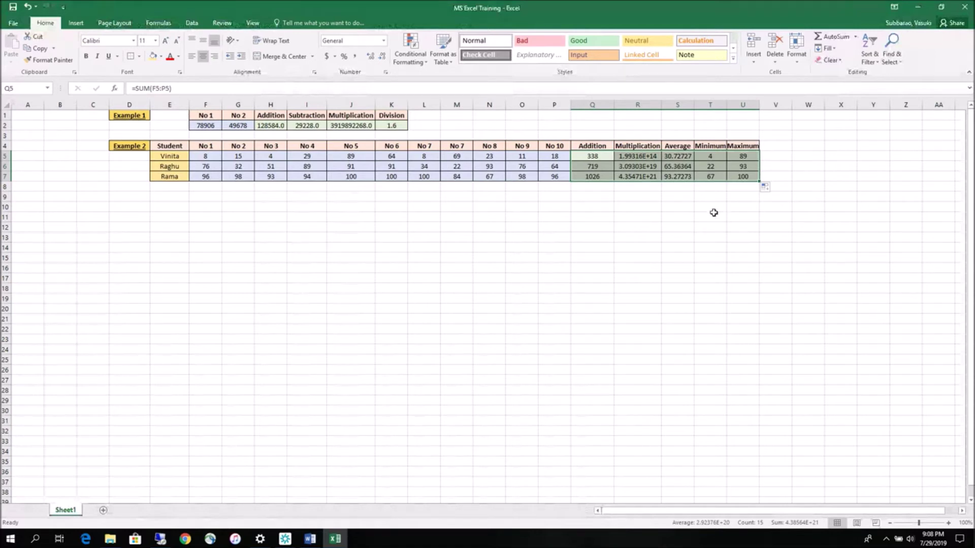
left_click(603, 167)
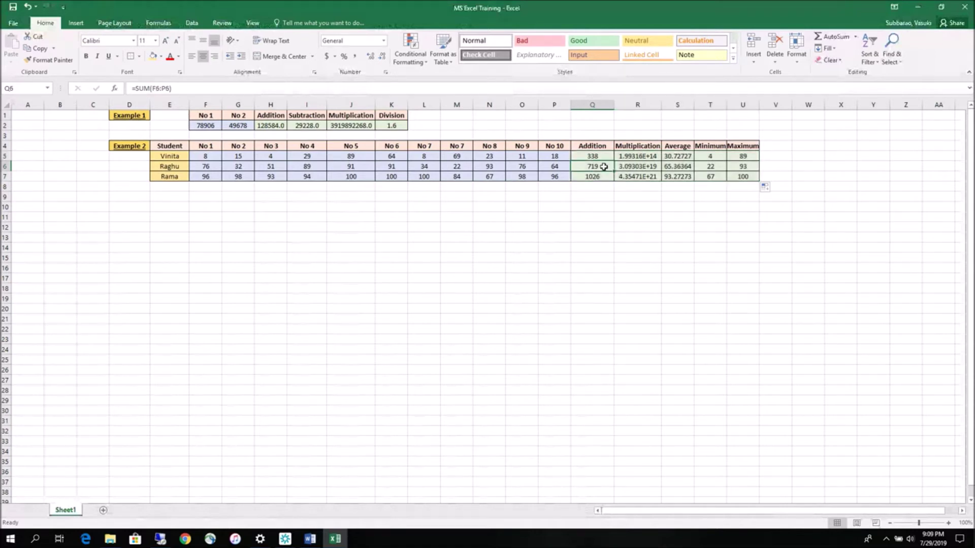
left_click(599, 178)
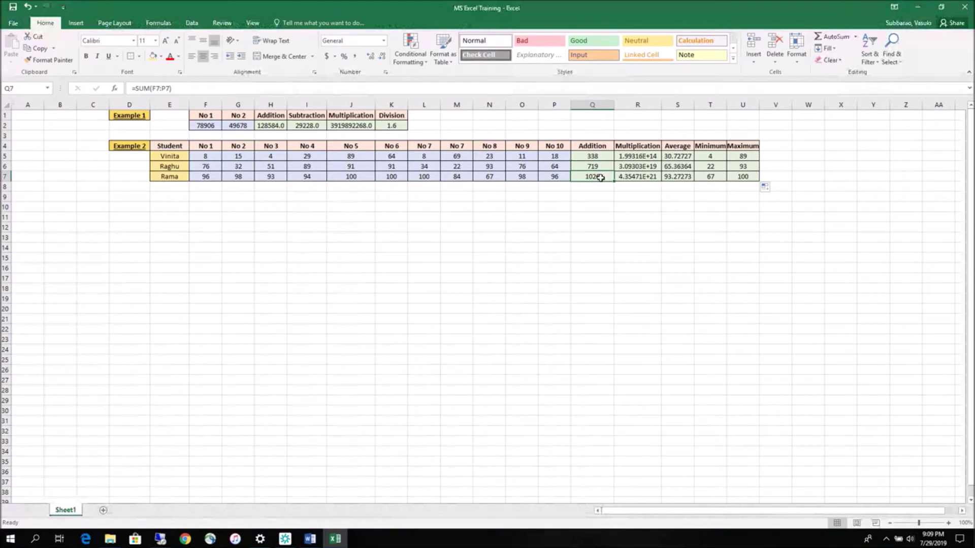
left_click(709, 167)
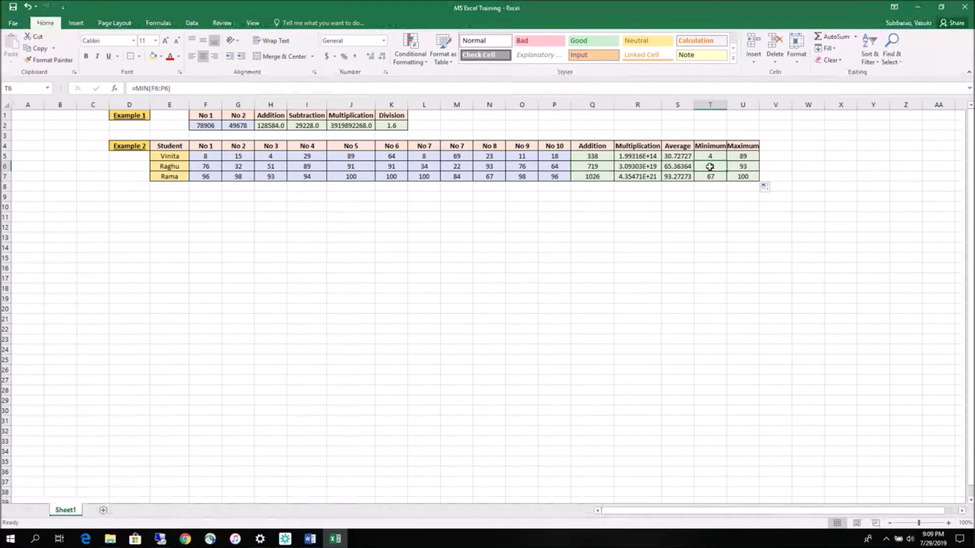
left_click(710, 177)
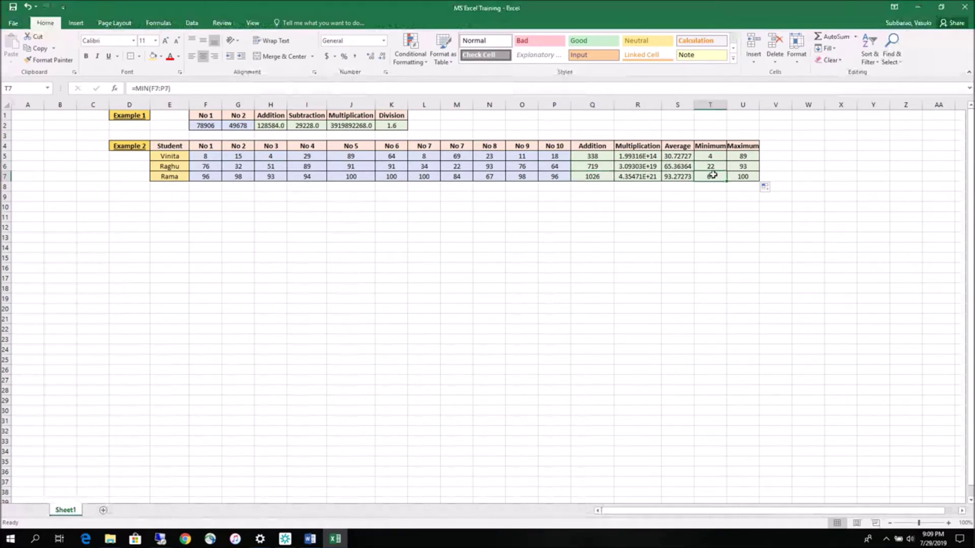
left_click(741, 165)
left_click(743, 176)
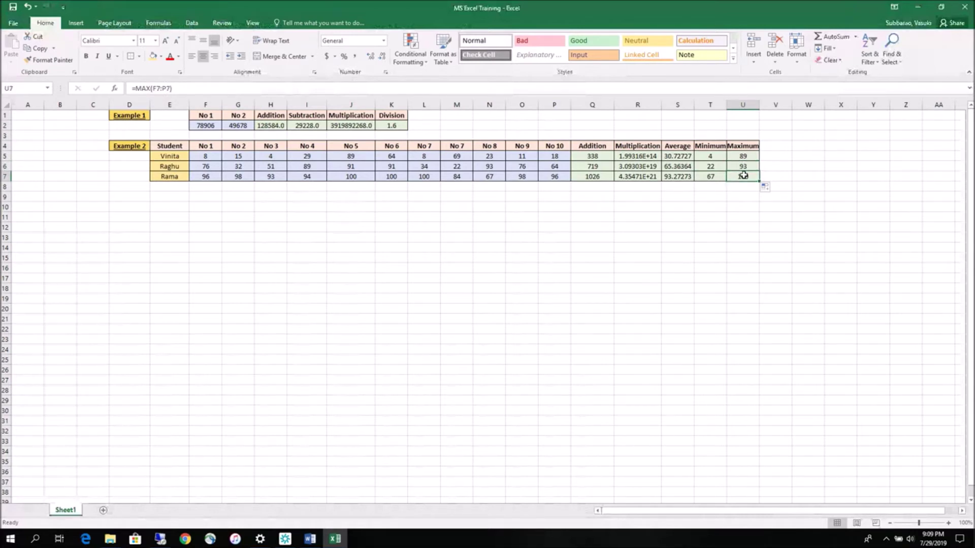
left_click(174, 185)
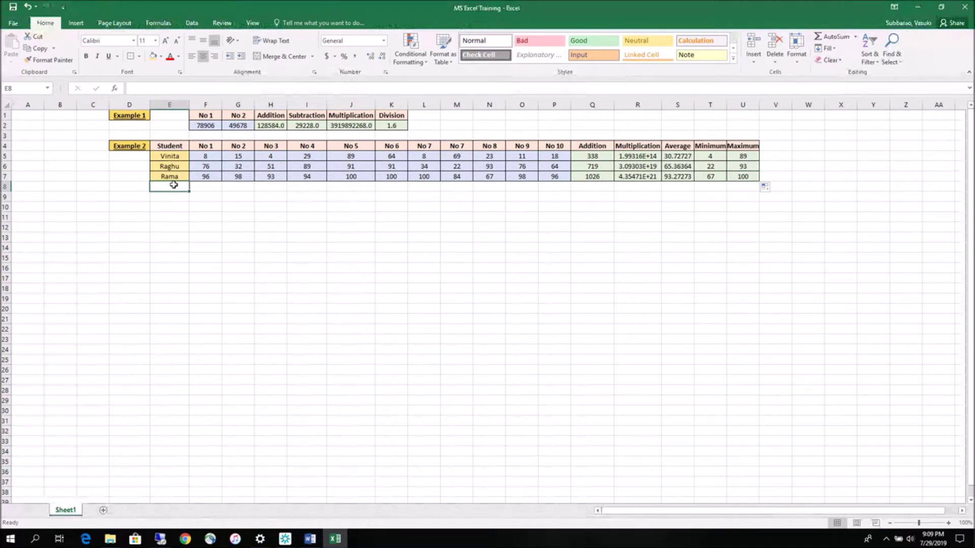
Step: Enter the fourth student's name in E8 and marks 11, 17, 8, 0, 17 across F8:J8
type("Dheeraj")
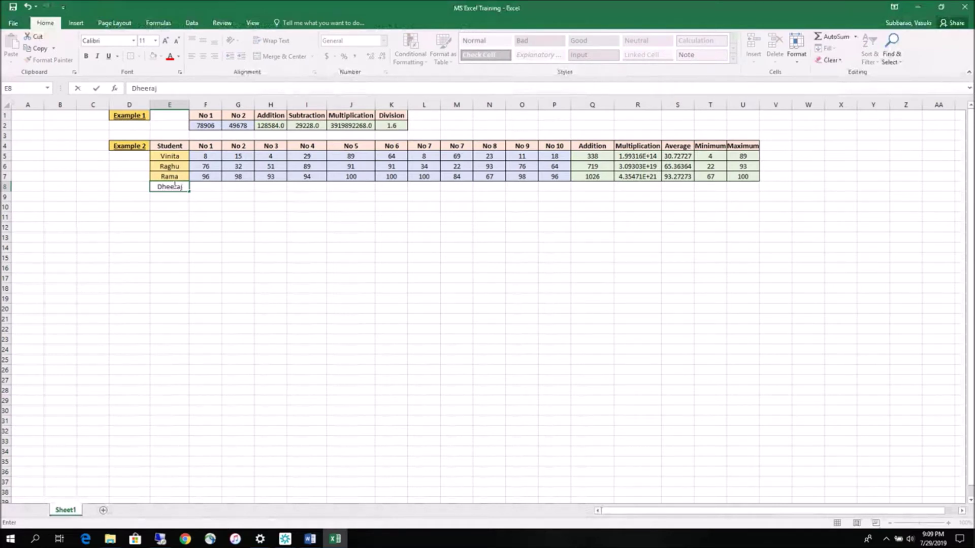
key("Tab")
type("11")
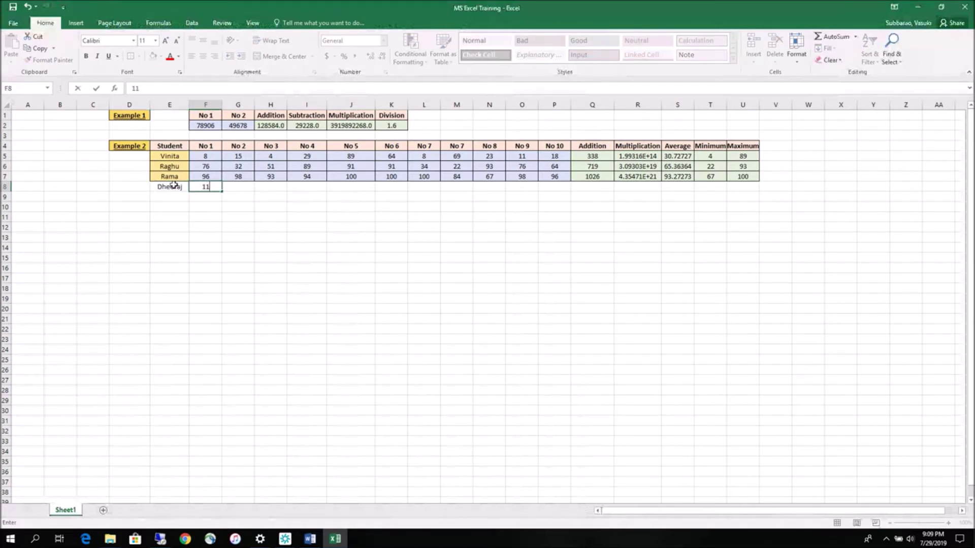
key("Tab")
type("17")
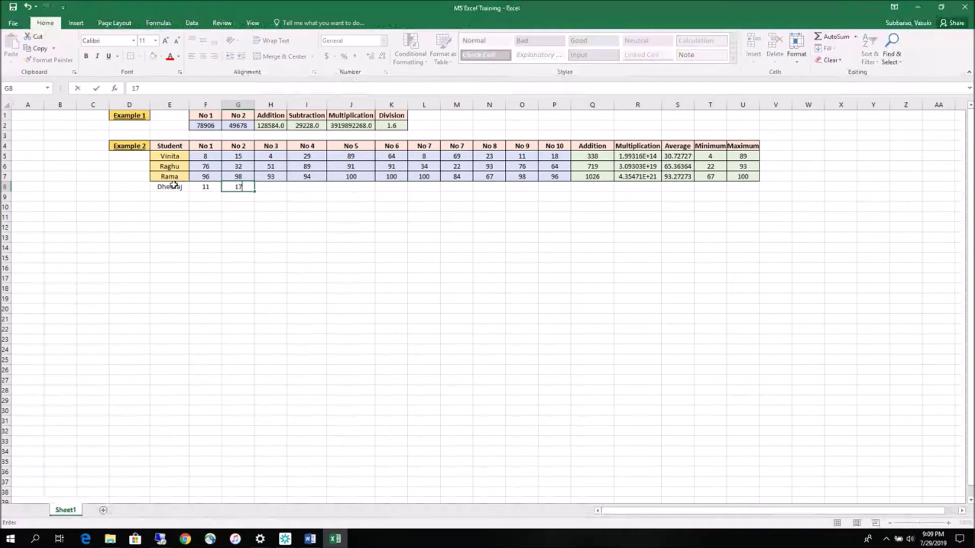
key("Tab")
type("8")
key("Tab")
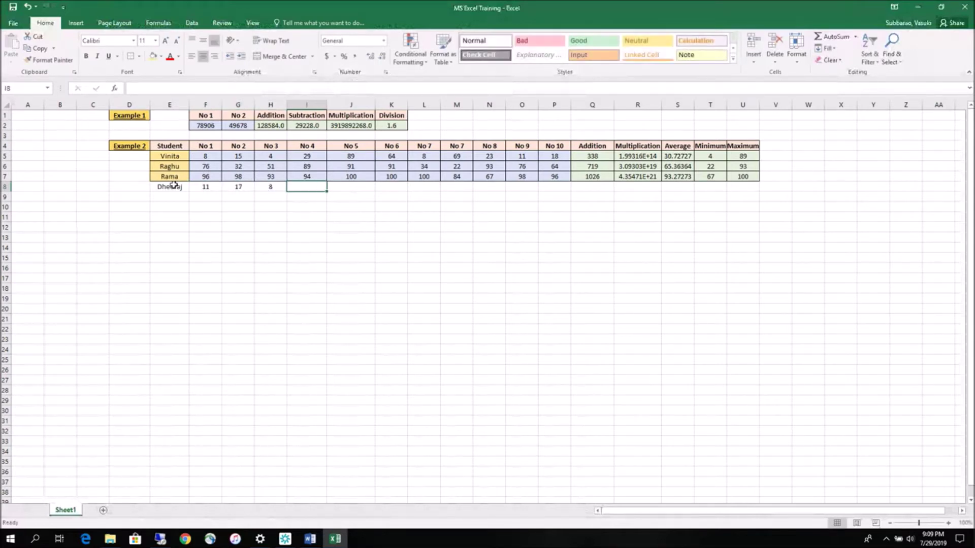
type("0")
key("Tab")
type("1")
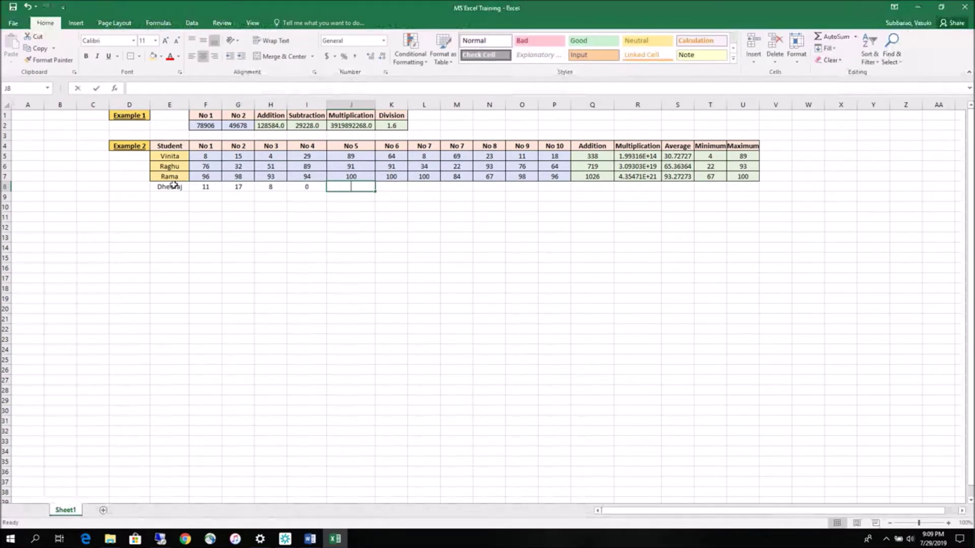
type("7")
key("Tab")
Step: Enter the remaining marks 19, 23, 45, 19, 24, 31 across K8:P8
type("19")
key("Tab")
type("23")
key("Tab")
type("45")
key("Tab")
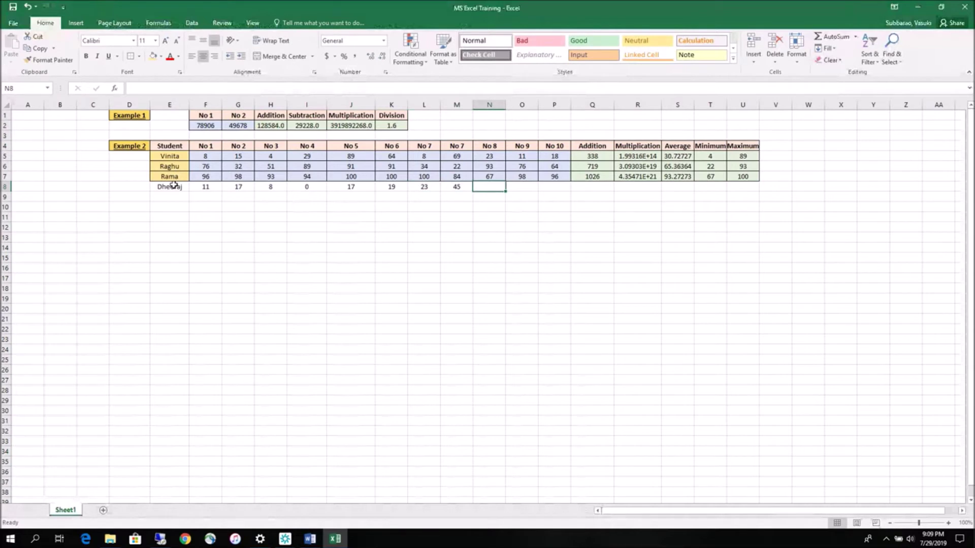
type("19")
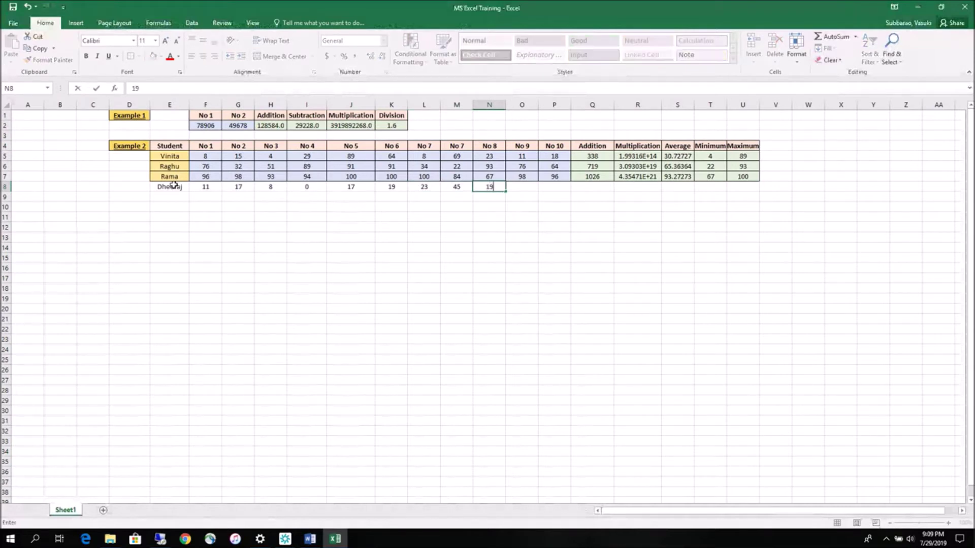
key("Tab")
type("24")
key("Tab")
type("3")
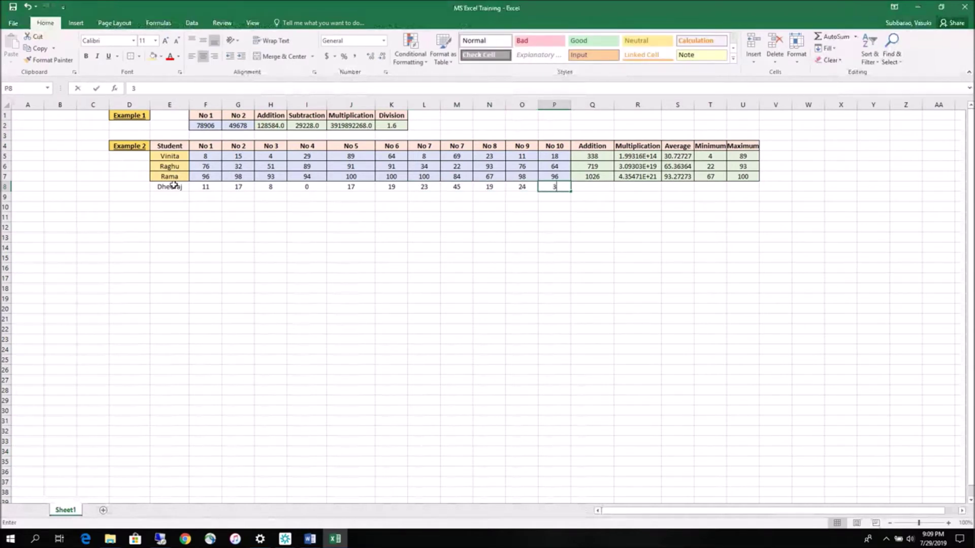
type("1")
key("Tab")
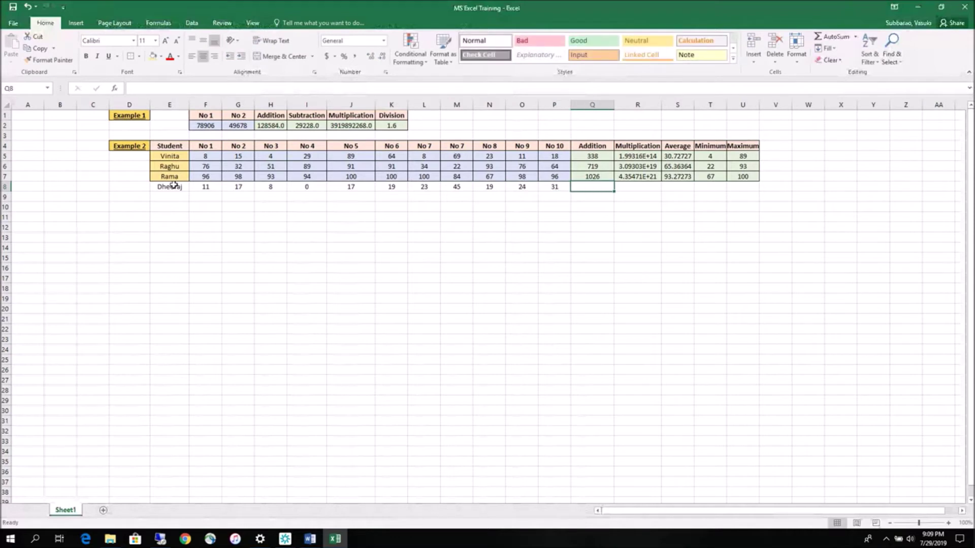
left_click_drag(169, 176, 753, 176)
Step: Paint row 7's formatting onto row 8 and extend the Addition-to-Maximum formulas to it
left_click(49, 59)
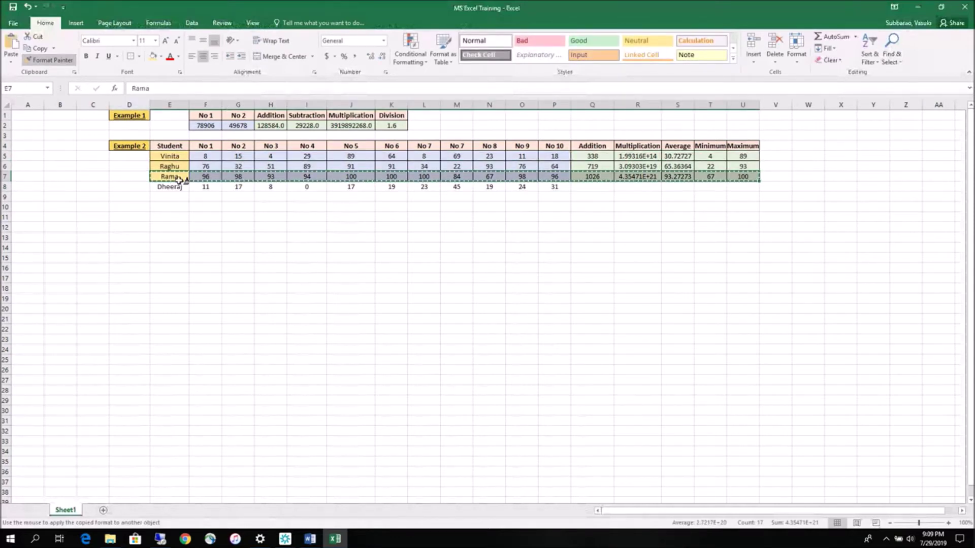
left_click_drag(169, 187, 752, 184)
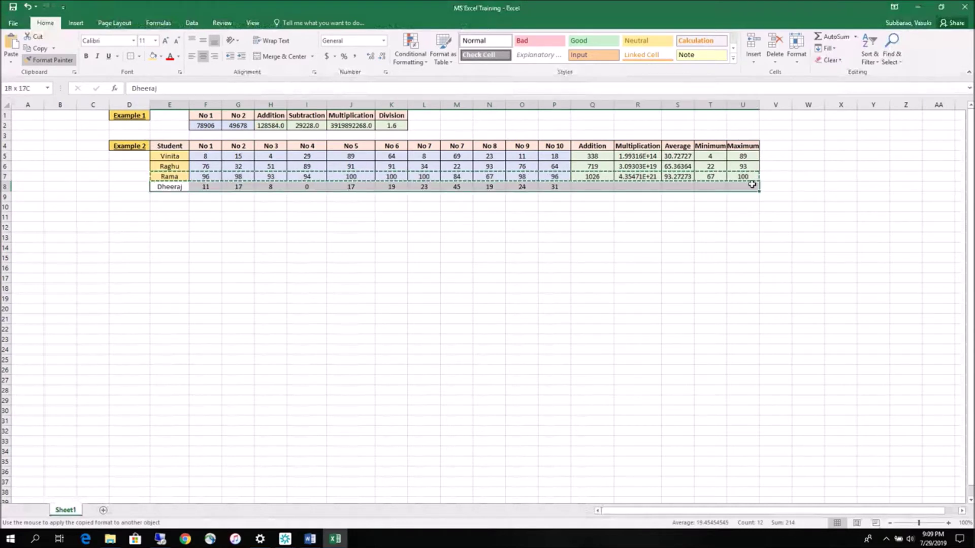
mouse_move(589, 176)
left_mouse_down()
mouse_move(749, 176)
mouse_move(759, 190)
left_mouse_up()
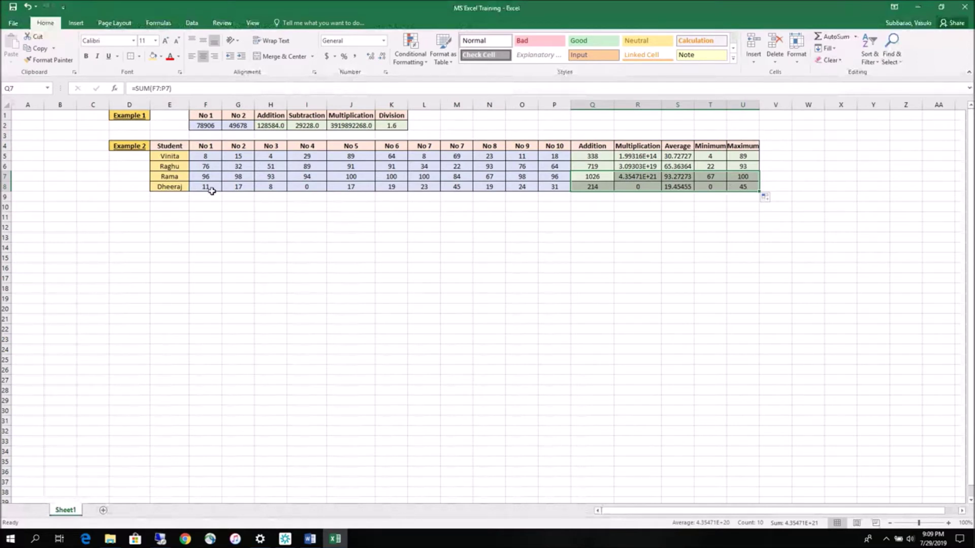
left_click_drag(541, 186, 212, 188)
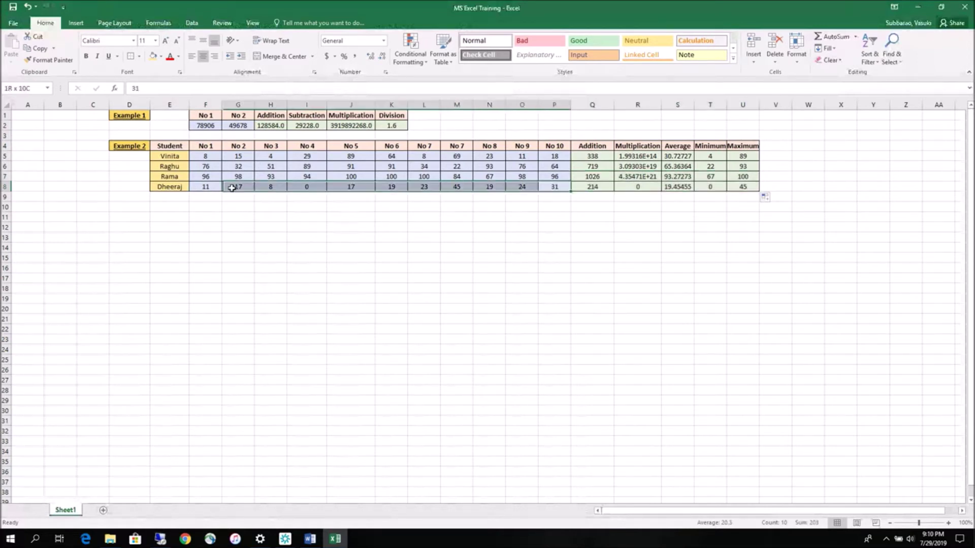
left_click_drag(592, 186, 742, 187)
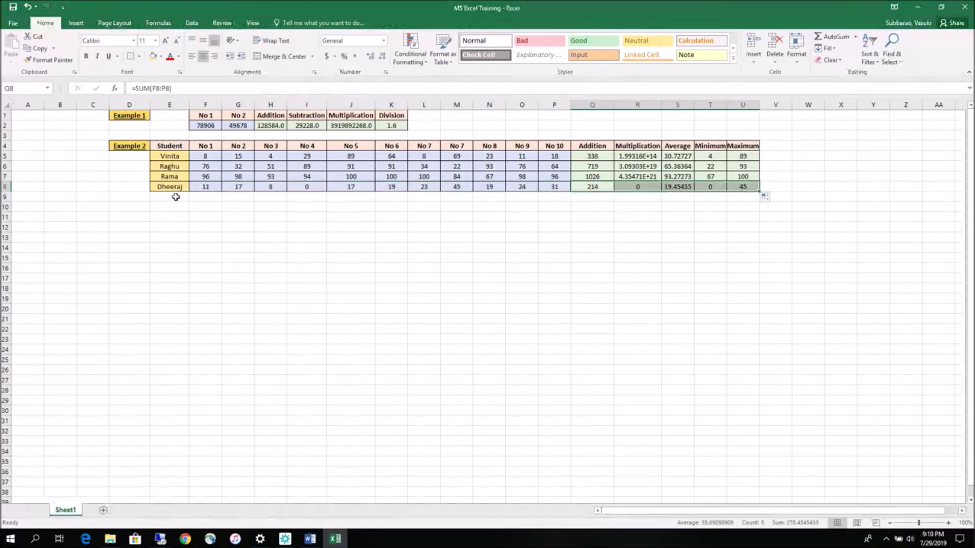
Step: Change row 8's No 6 mark to 34, giving Addition 229 and Average 20.81818
left_click(176, 187)
left_click(389, 185)
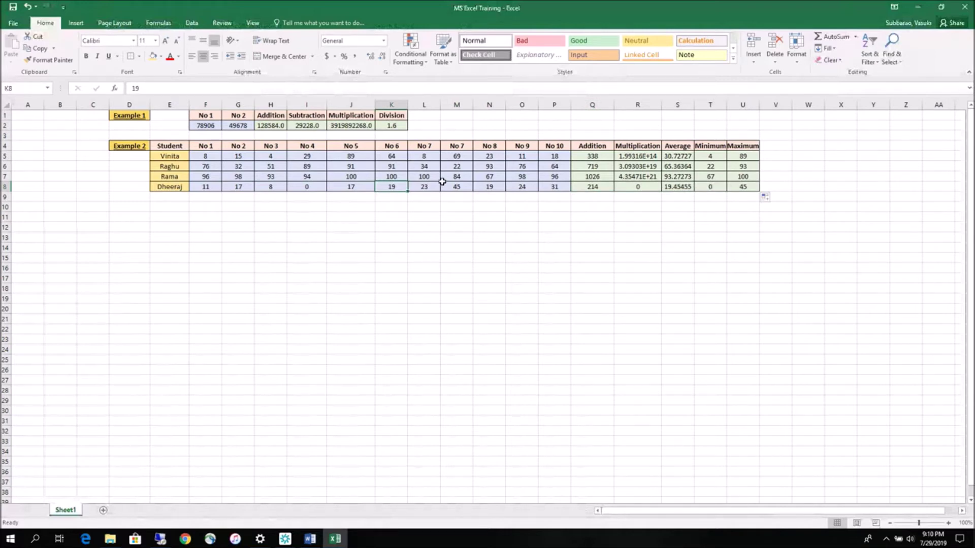
type("34")
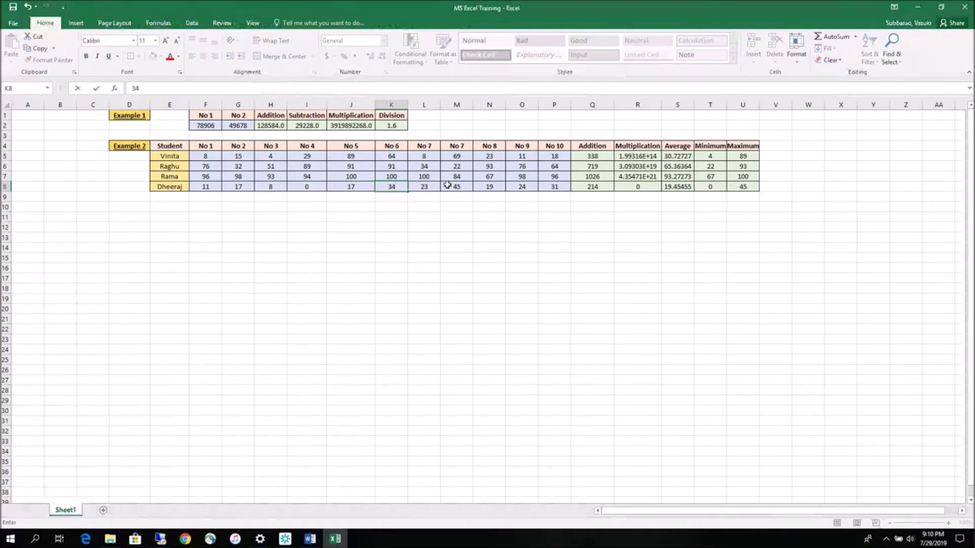
left_click(548, 224)
left_click_drag(594, 190, 735, 187)
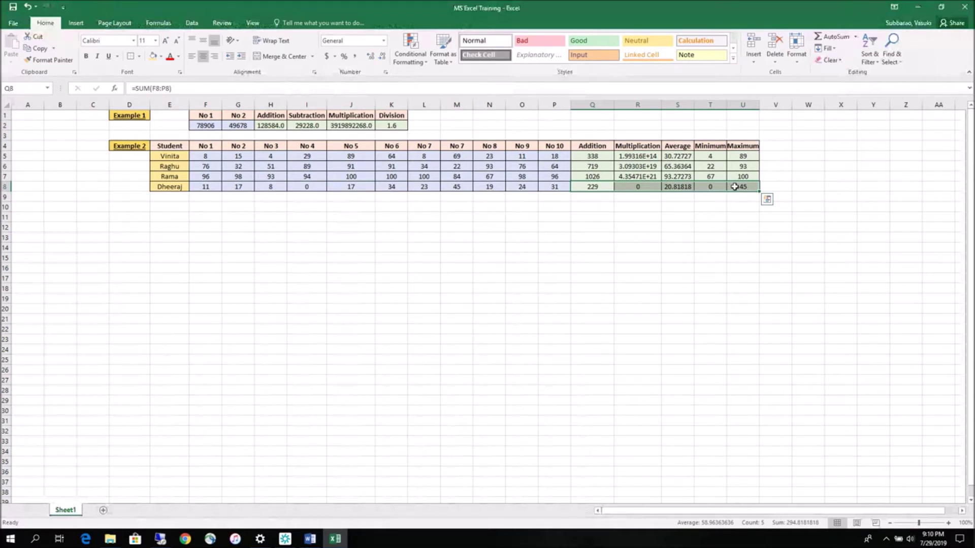
left_click(126, 204)
Step: Type 'Example 3' in D10 and copy the Example 2 label's bold gold styling onto it
type("Example 3")
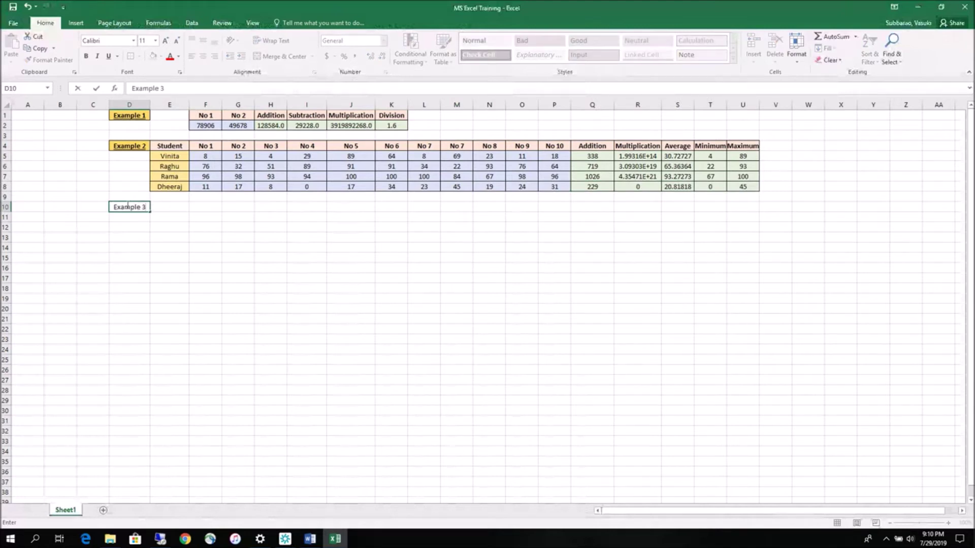
left_click(130, 145)
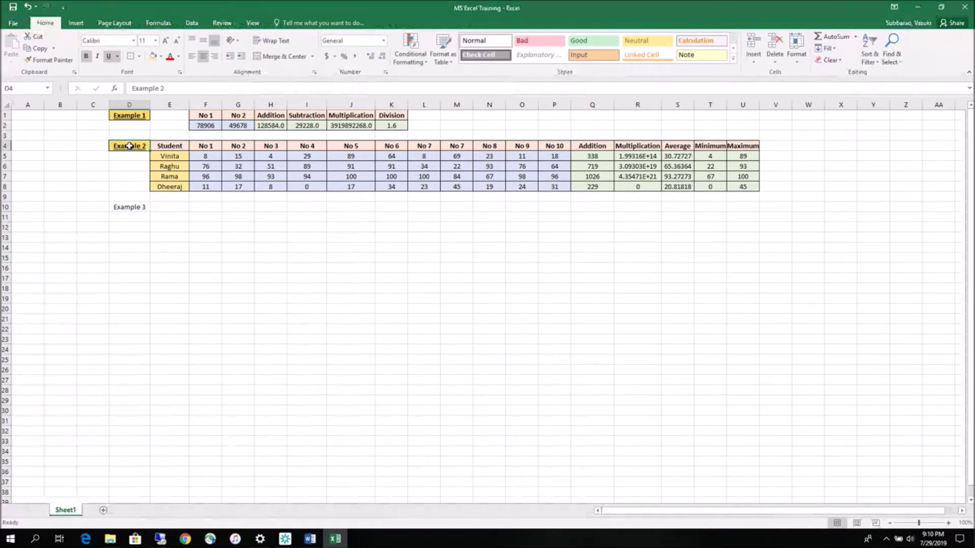
left_click(49, 59)
left_click(127, 207)
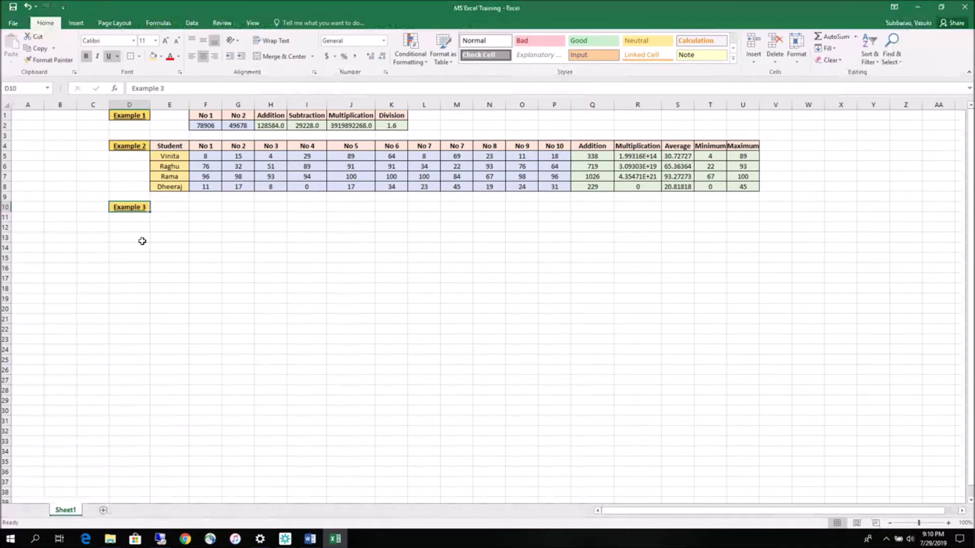
left_click(170, 104)
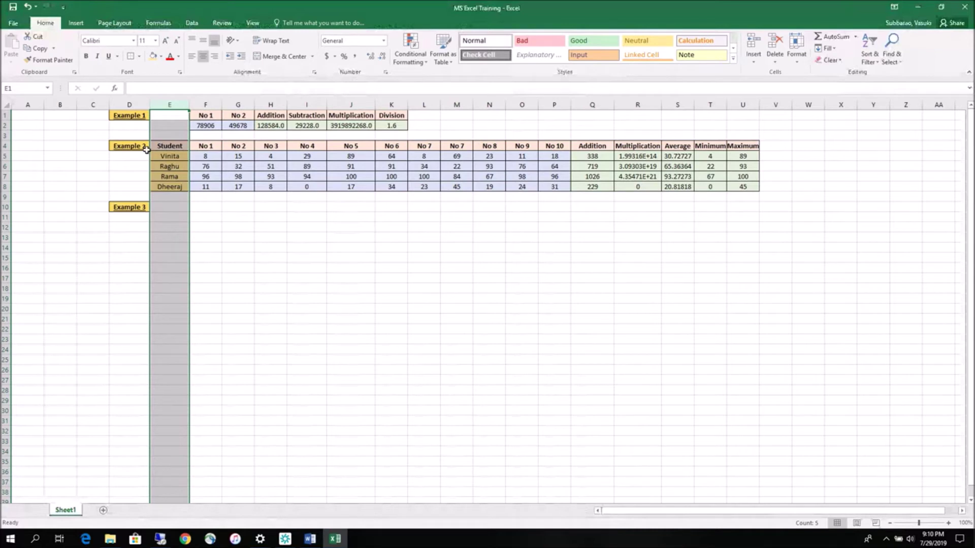
left_click(162, 144)
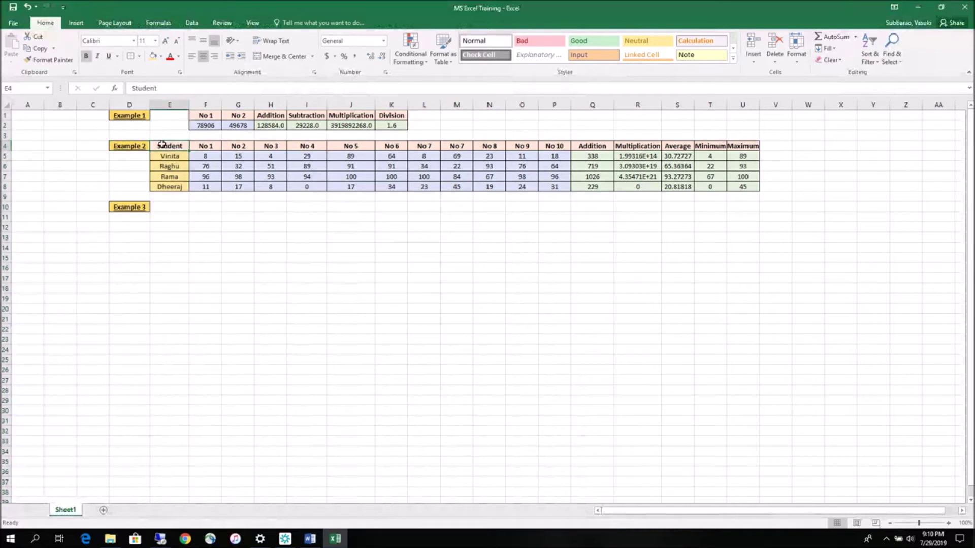
Step: Insert a new empty column E before the Student column
left_click(174, 101)
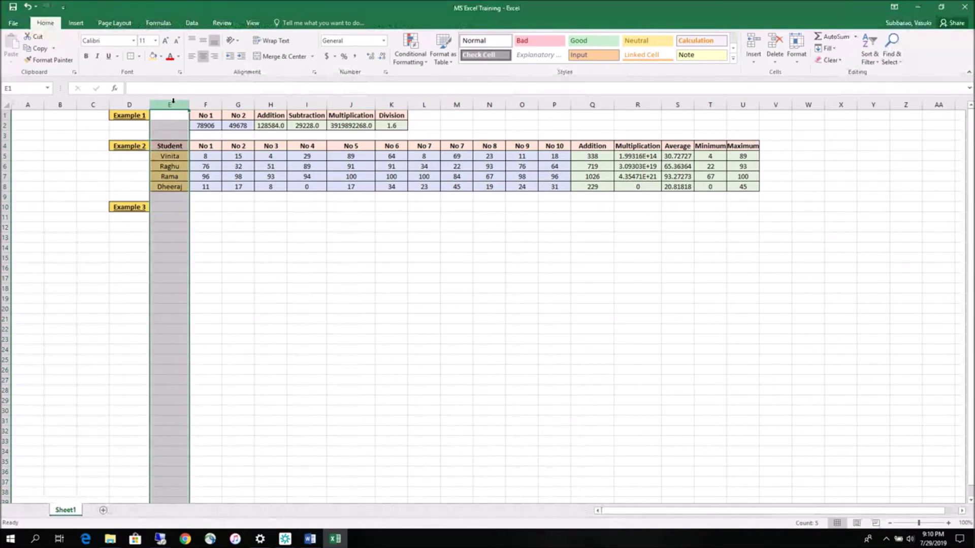
right_click(173, 103)
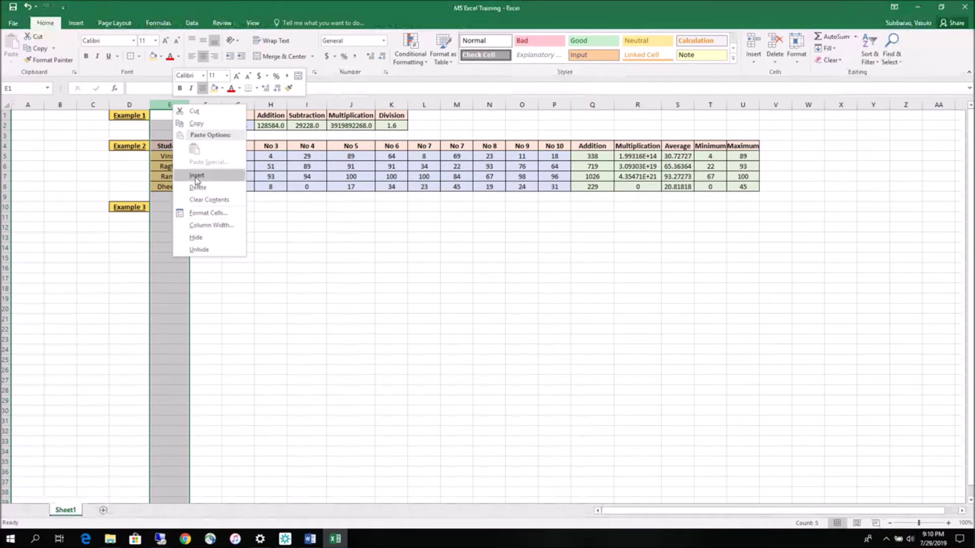
left_click(196, 176)
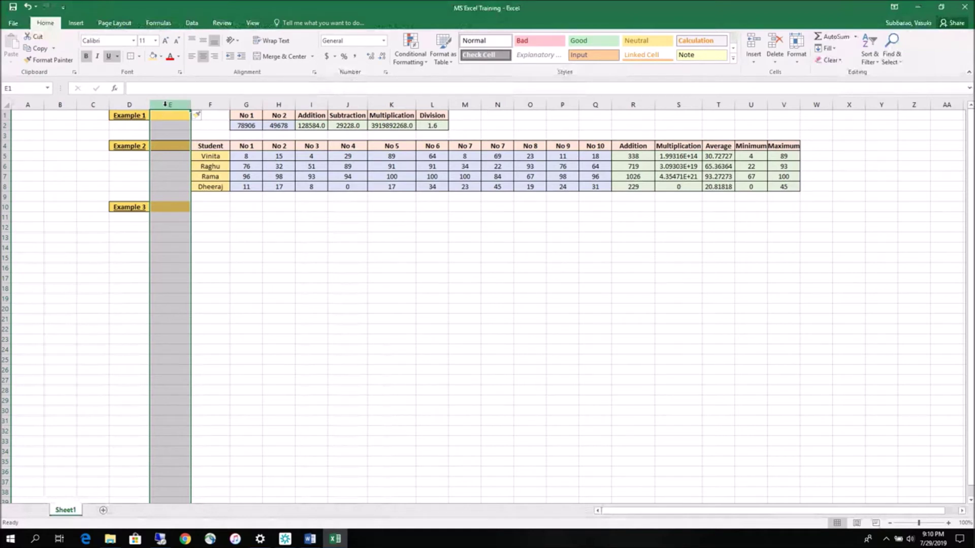
Step: Clear the formats from column E to remove its leftover yellow fill
right_click(165, 104)
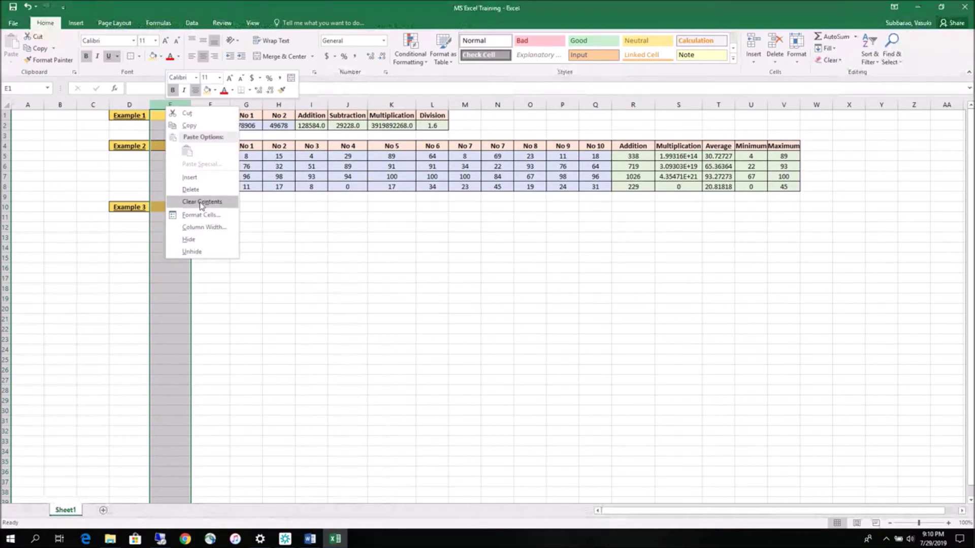
left_click(797, 64)
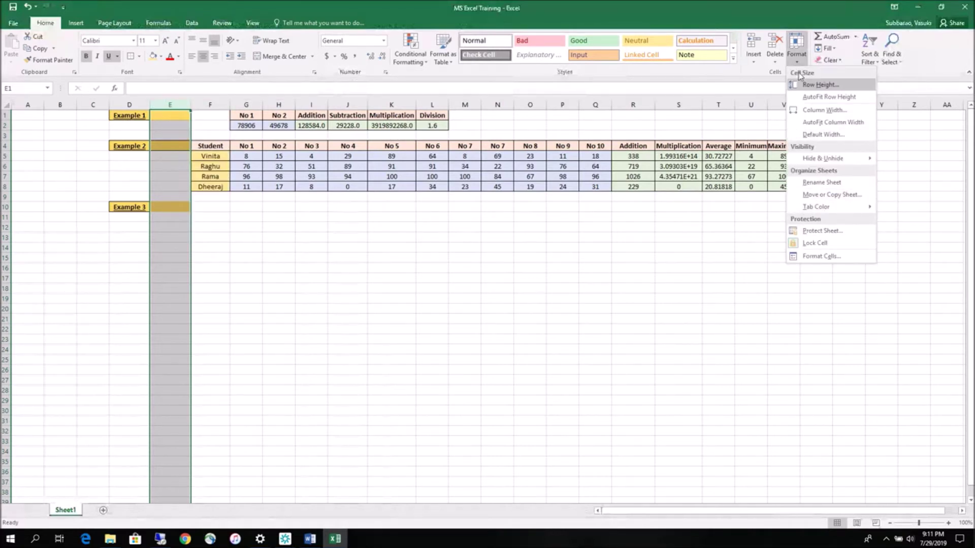
left_click(826, 60)
left_click(826, 61)
left_click(835, 83)
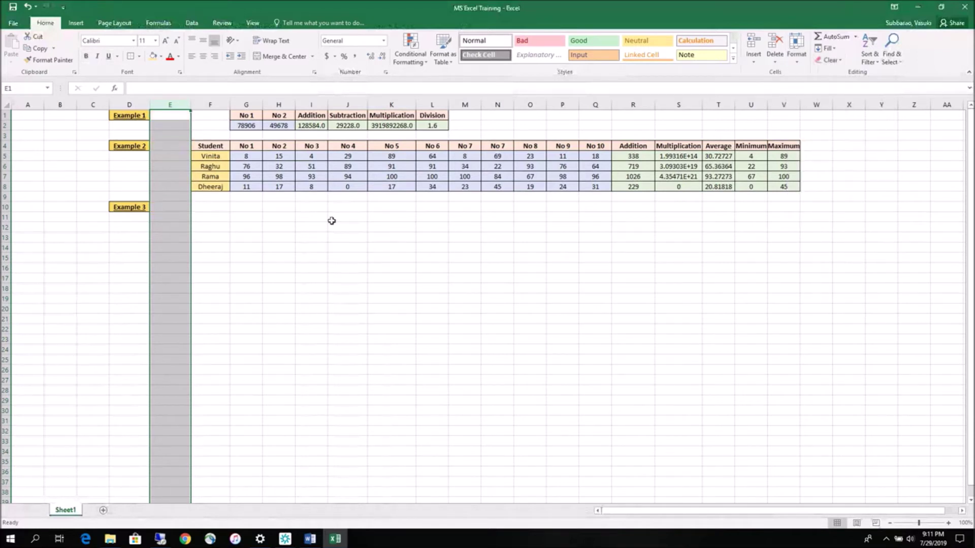
left_click(227, 235)
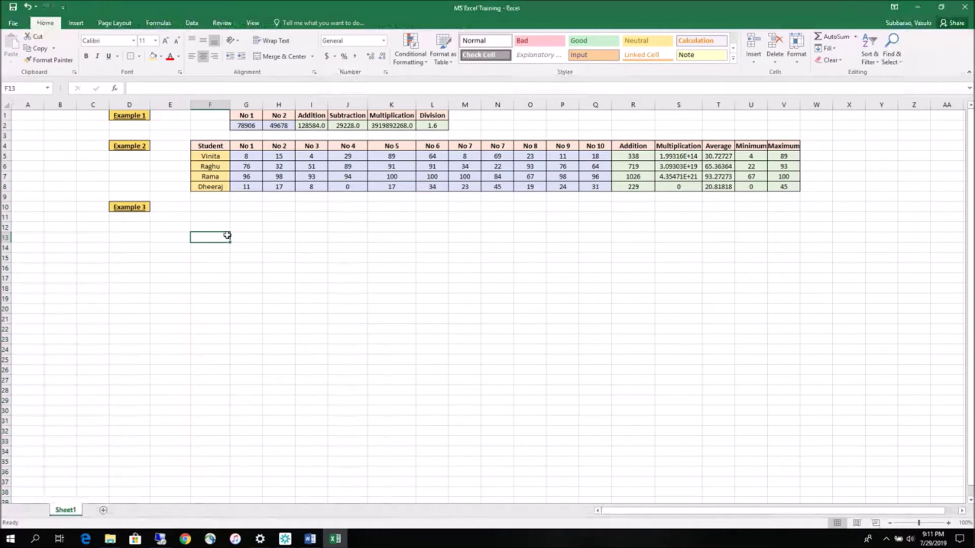
left_click(215, 154)
left_click_drag(215, 155, 599, 159)
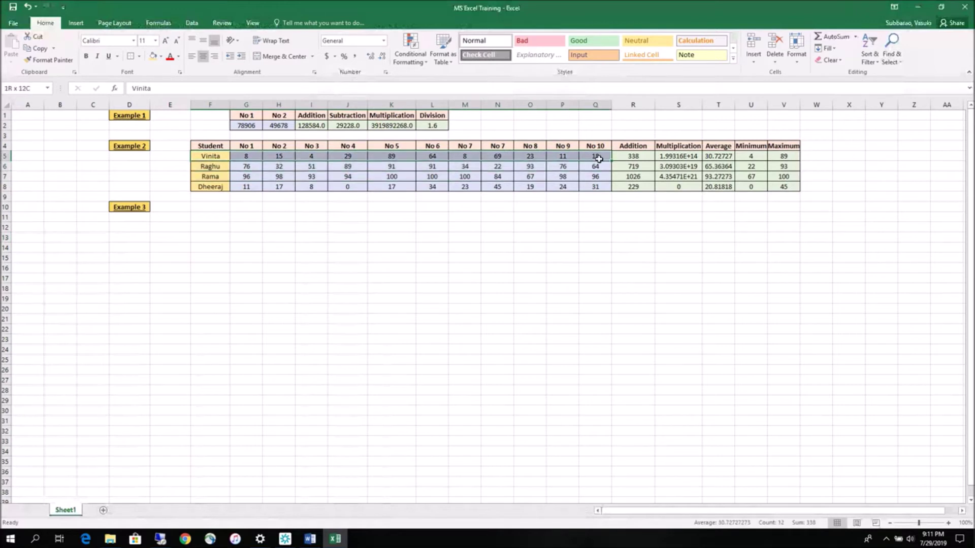
mouse_move(633, 156)
left_mouse_down()
mouse_move(776, 167)
mouse_move(783, 155)
left_mouse_up()
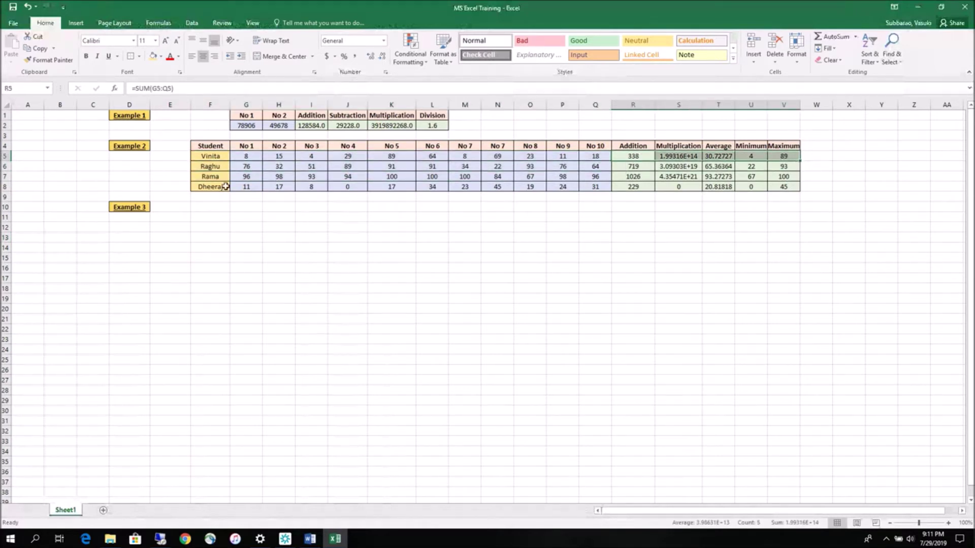
left_click(206, 207)
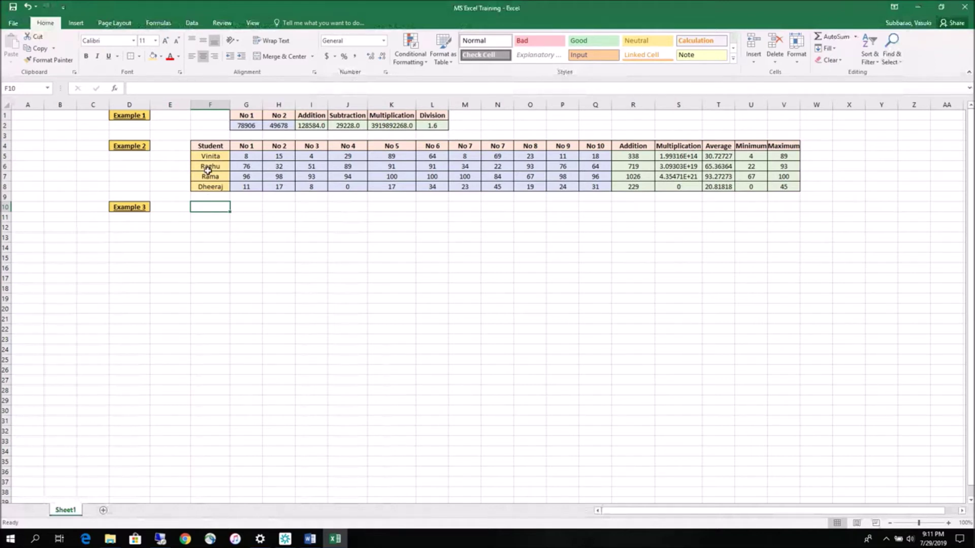
left_click_drag(211, 156, 216, 182)
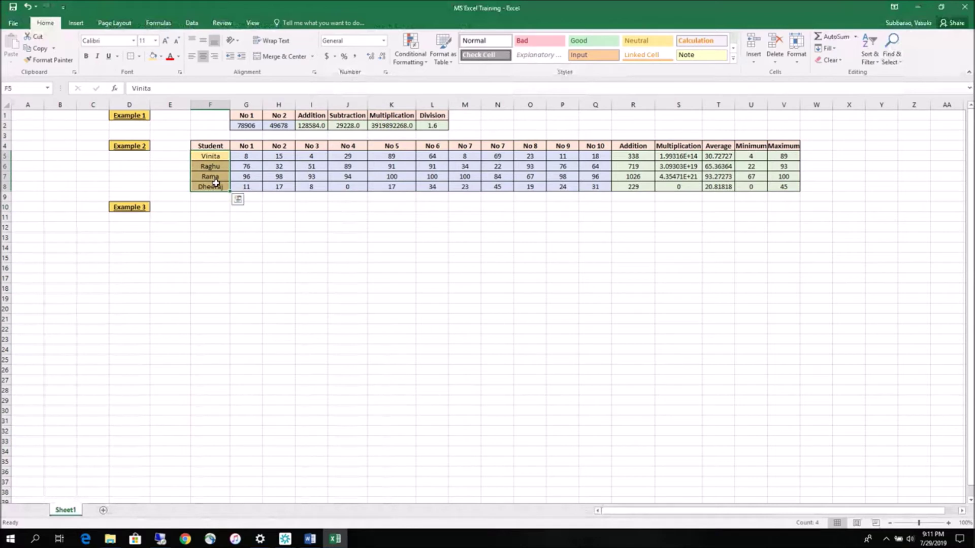
mouse_move(247, 146)
left_mouse_down()
mouse_move(546, 157)
mouse_move(783, 147)
left_mouse_up()
left_click(633, 146)
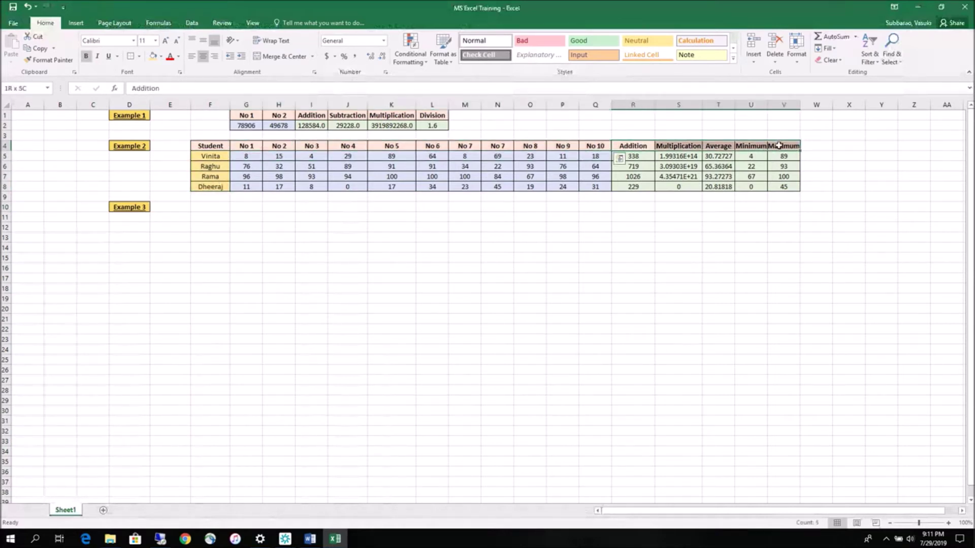
left_click(211, 215)
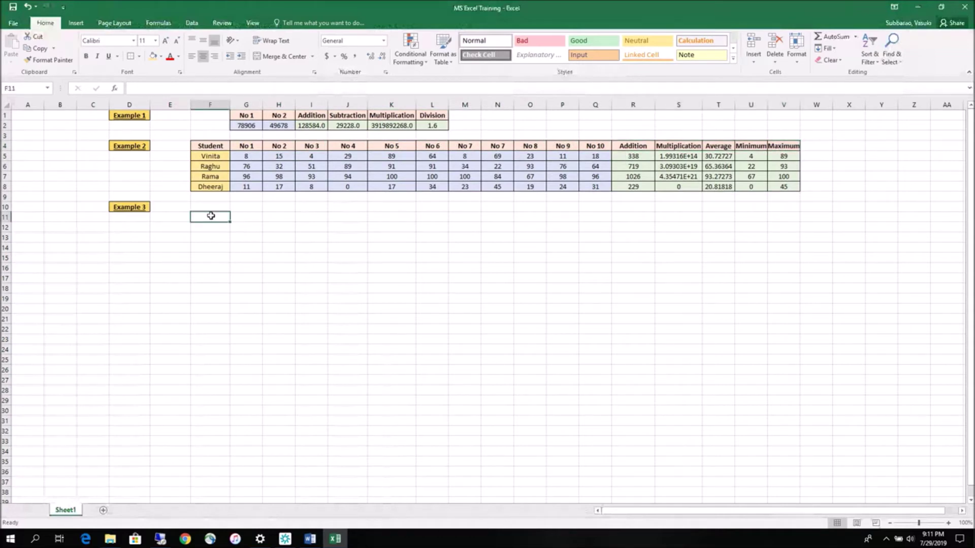
Step: Enter the labels No 1 to No 5 down column F from F11
type("No")
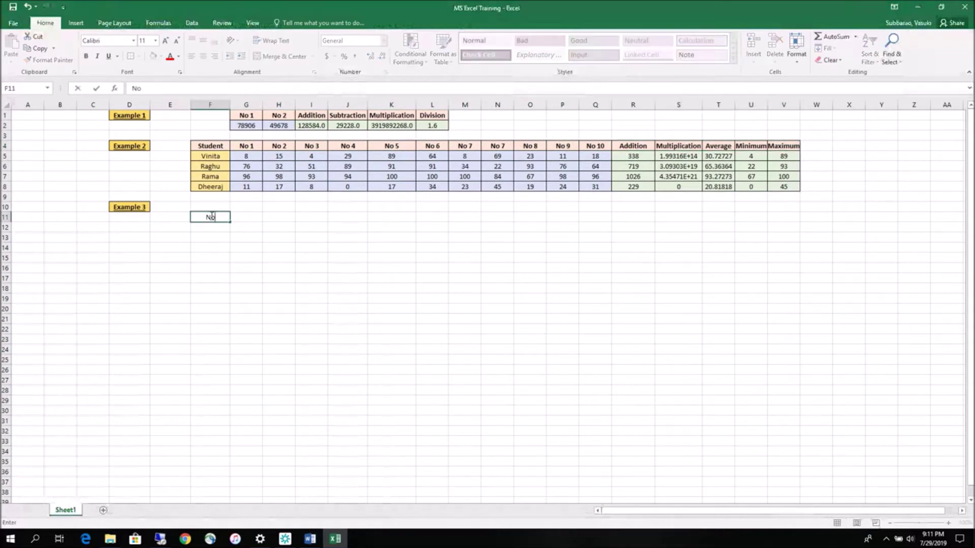
type(" 1")
key("Return")
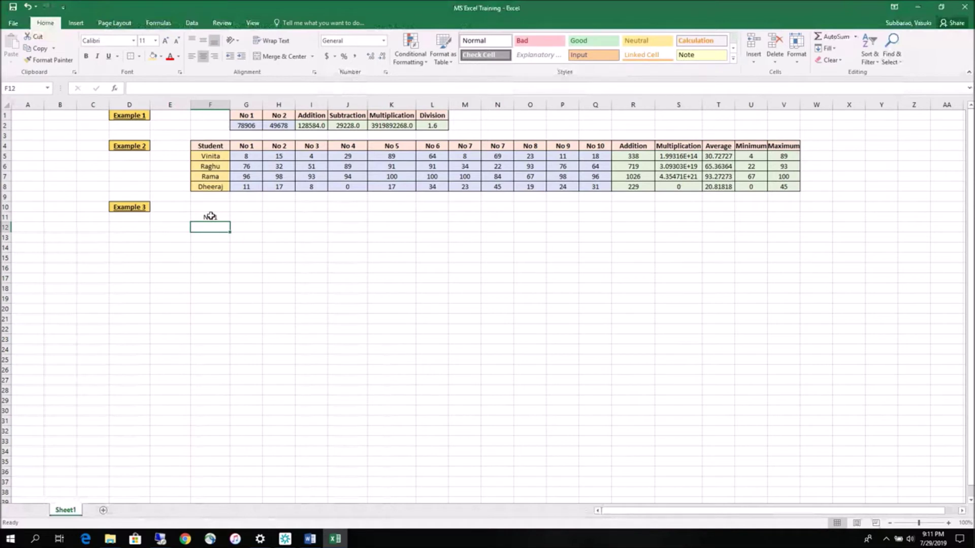
type("No 2")
key("Return")
type("No 2")
key("BackSpace")
type("3")
key("Return")
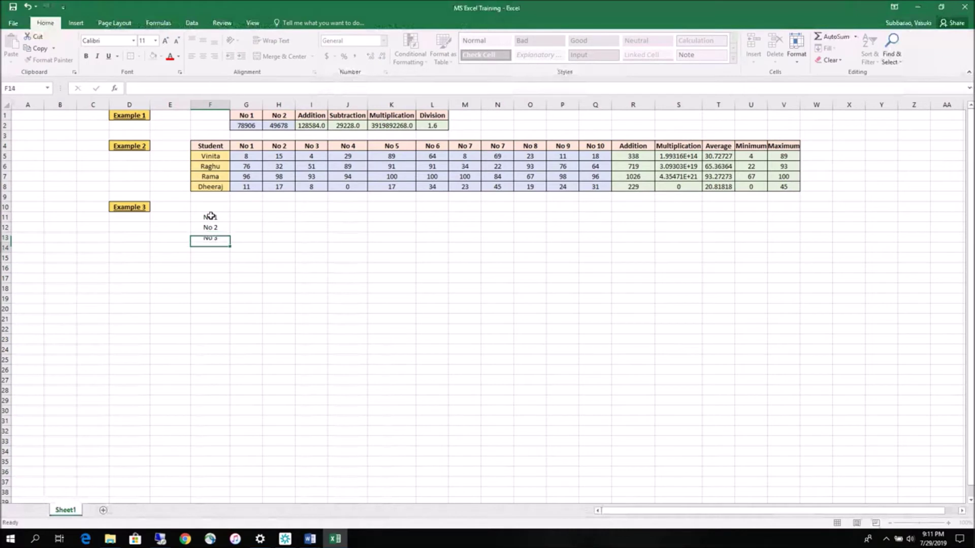
type("No 4")
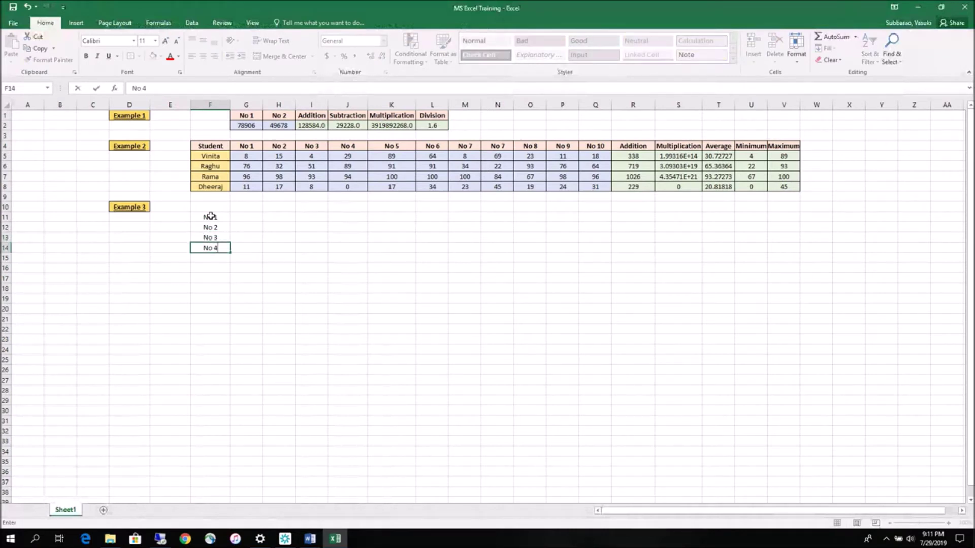
key("Return")
type("No 5")
key("Tab")
Step: Enter the student names Vinita, Raghu, Rama and Dheeraj across G10:J10
key("Up")
key("Up")
key("Up")
key("Up")
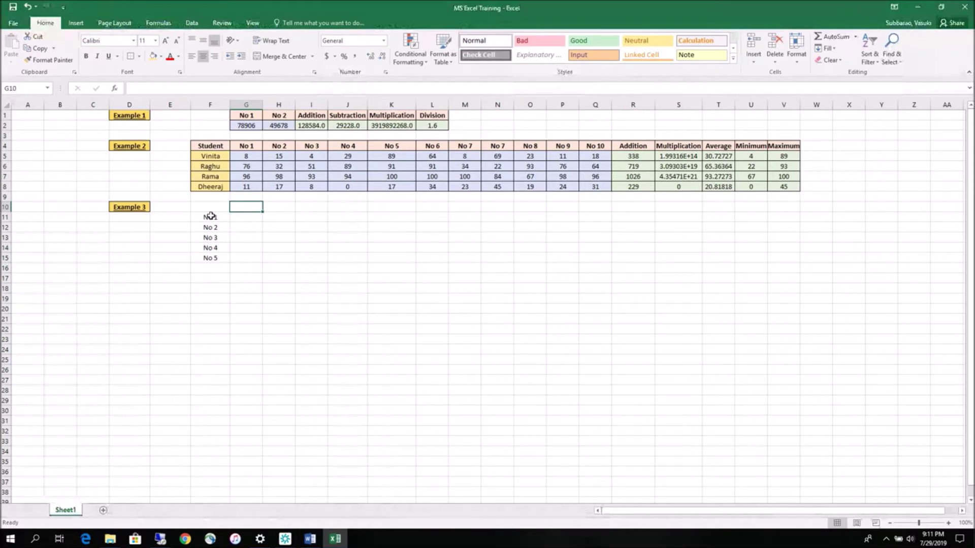
type("Vinita")
key("Tab")
type("Raghu")
key("Tab")
type("Rama")
key("Tab")
type("De")
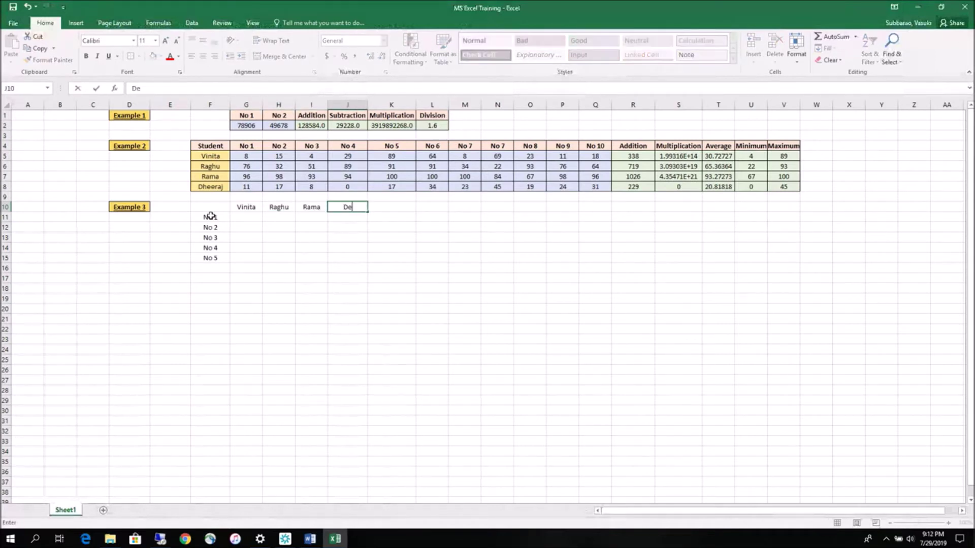
key("BackSpace")
type("hee")
type("raf")
key("BackSpace")
type("j")
left_click(215, 269)
Step: Continue the row labels with No 6 to No 10 down F16:F20
type("n")
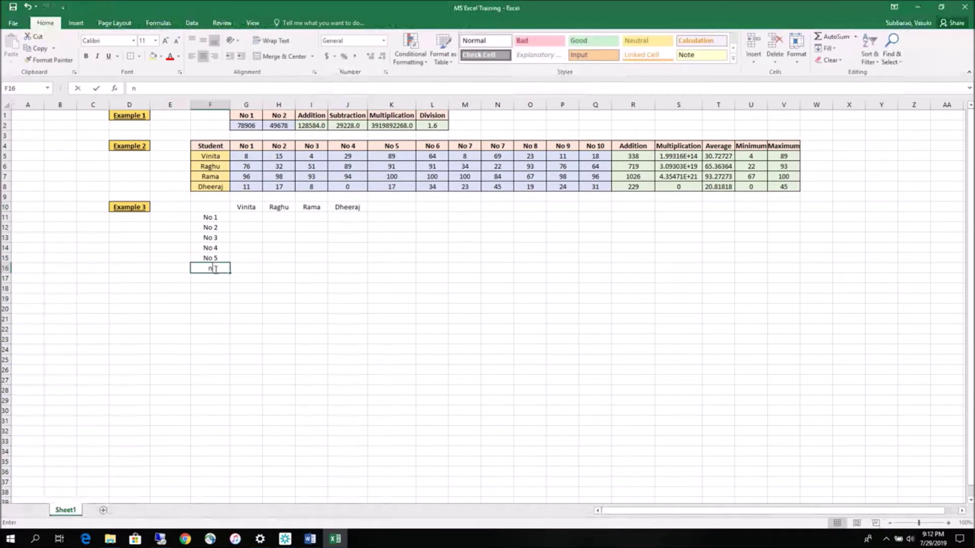
type("o 6")
key("Return")
type("No 7")
key("Return")
type("no 8")
key("Return")
type("No 9")
key("Return")
type("no")
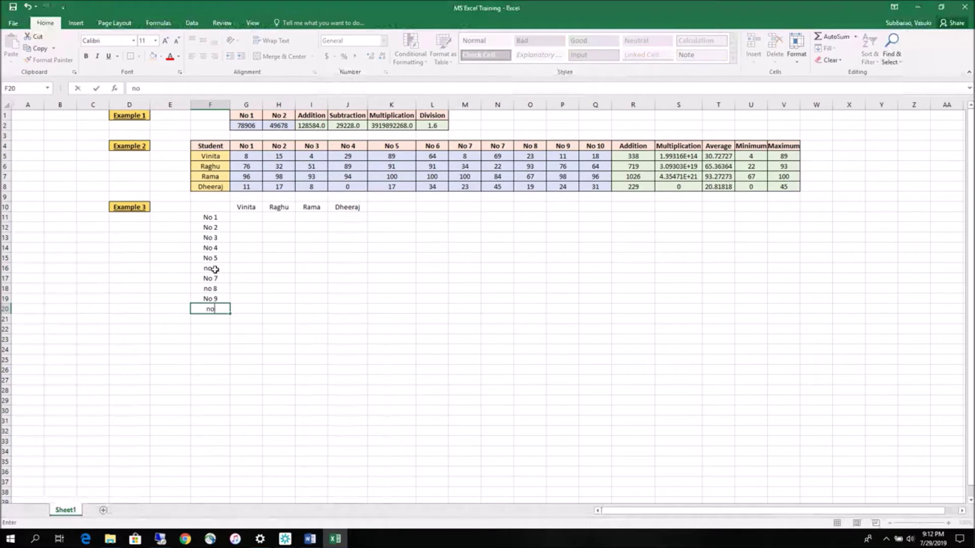
type(" 10")
left_click(206, 288)
Step: Capitalise the No 8 and No 10 labels, then save the workbook
double_click(207, 288)
key("BackSpace")
type("N")
left_click(208, 308)
double_click(208, 310)
key("BackSpace")
type("N")
left_click(171, 288)
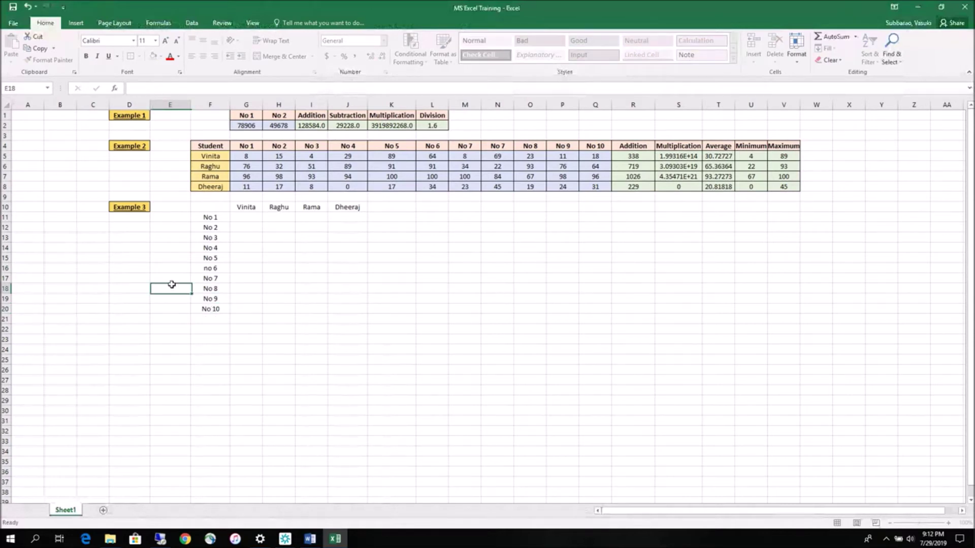
left_click(12, 7)
left_click(278, 268)
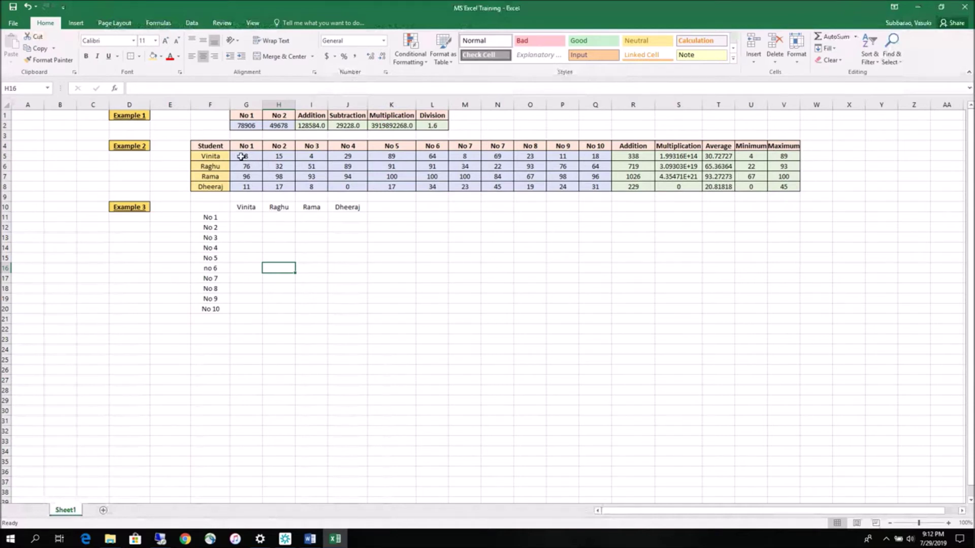
Step: Copy the Example 2 marks block G5:Q8
left_click(241, 157)
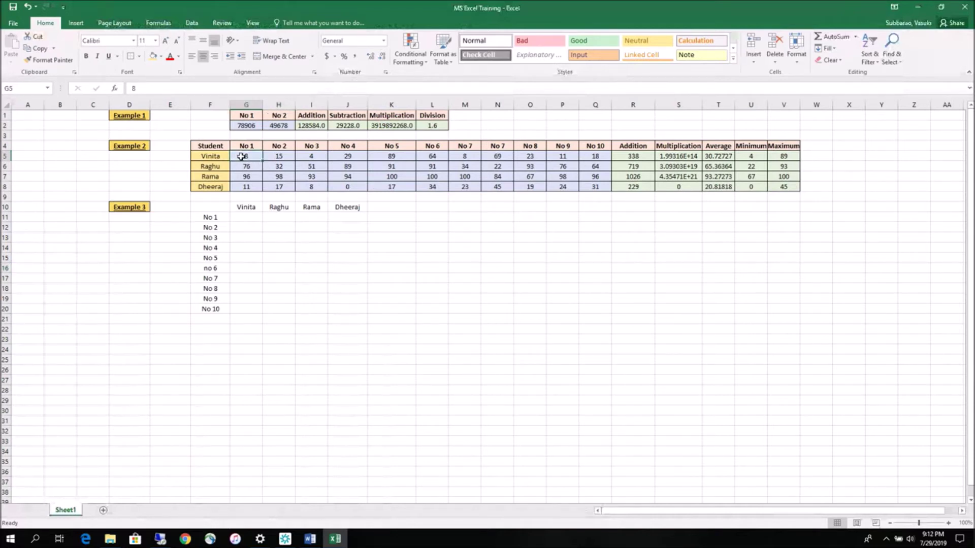
left_click_drag(242, 157, 571, 187)
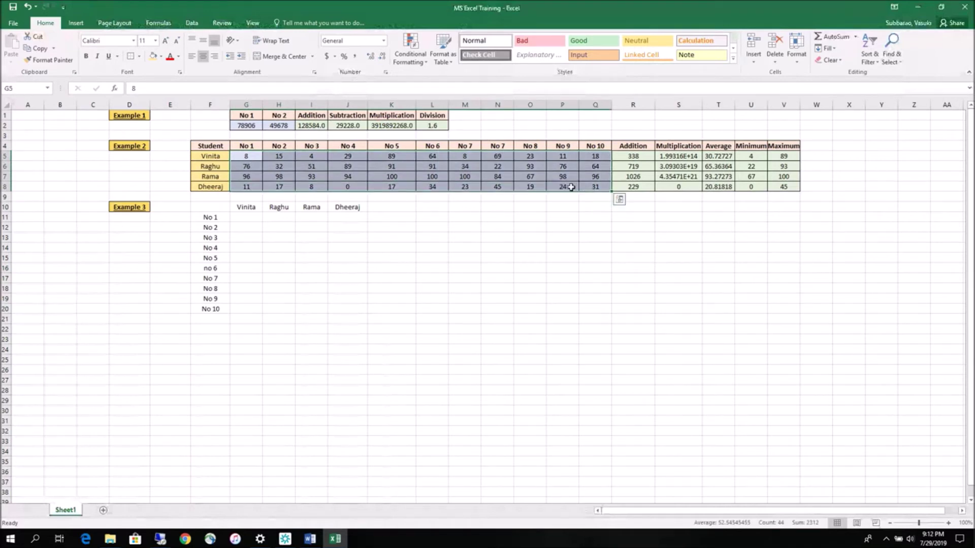
left_click_drag(253, 157, 596, 186)
right_click(525, 176)
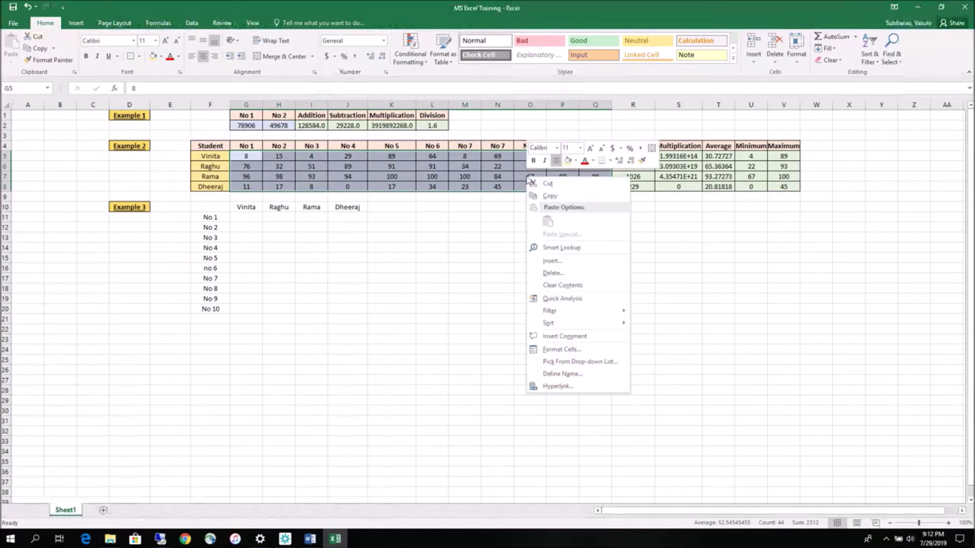
left_click(546, 197)
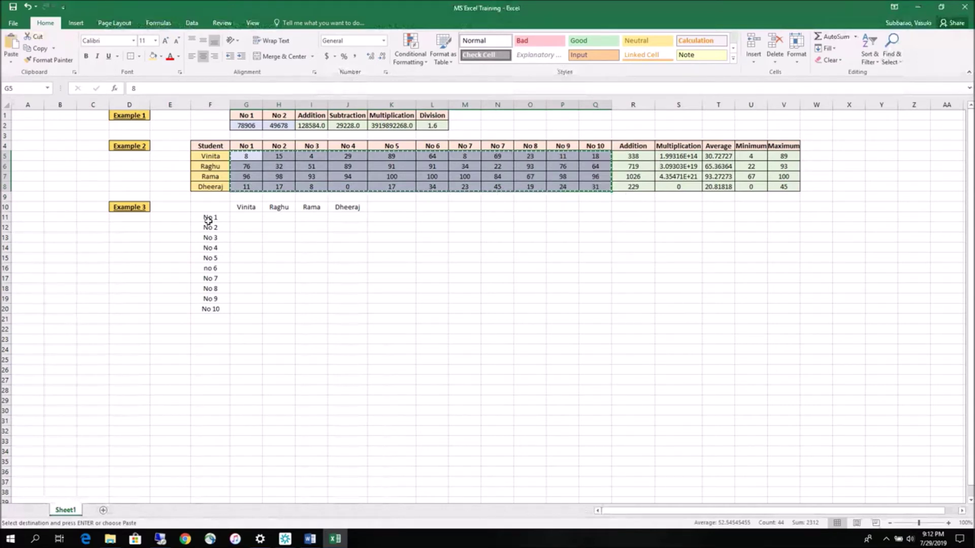
Step: Paste Special the marks transposed at G11, under the student names
left_click(244, 216)
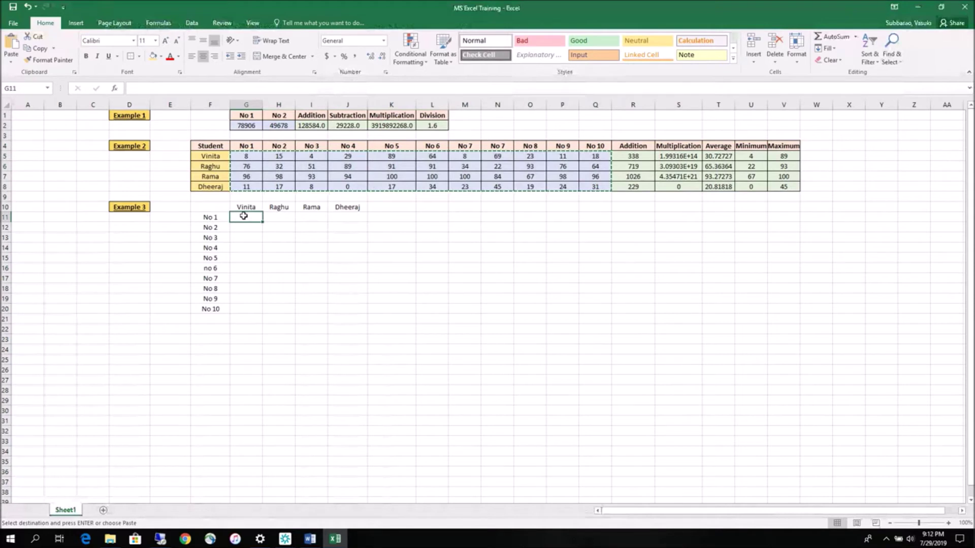
right_click(243, 218)
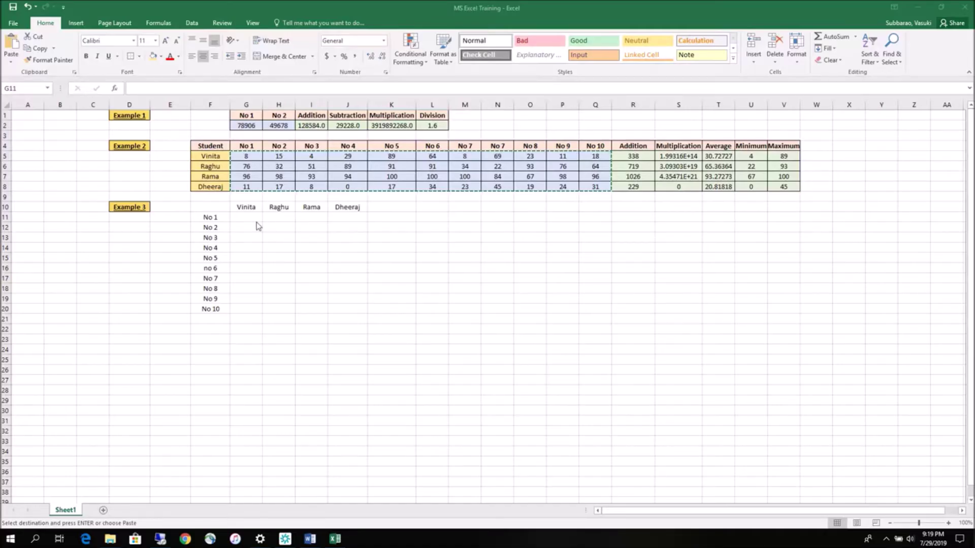
left_click(251, 216)
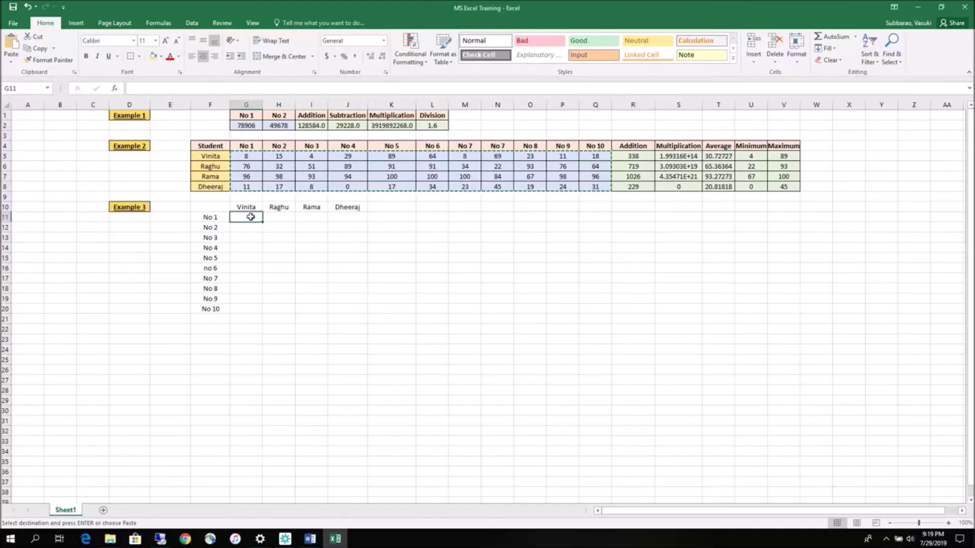
right_click(250, 217)
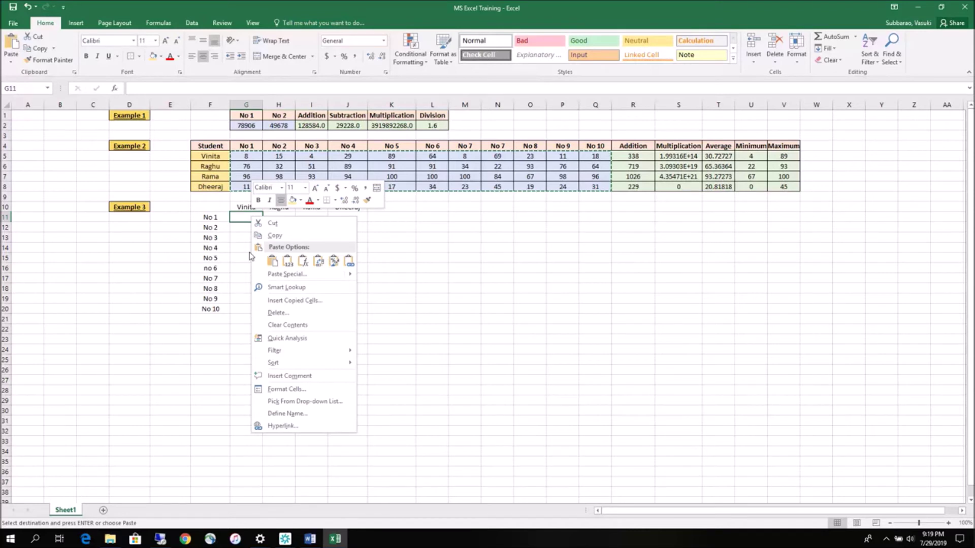
mouse_move(287, 273)
left_click(275, 277)
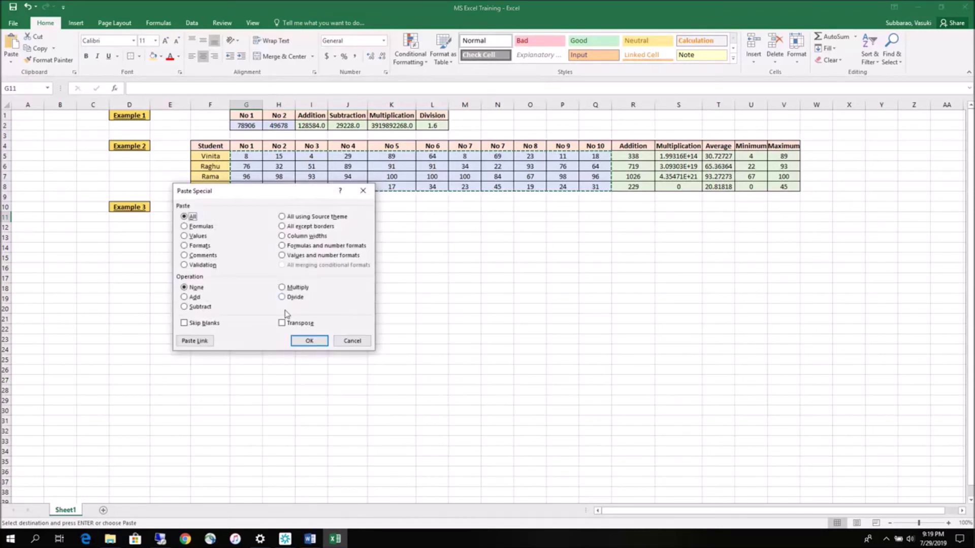
left_click(282, 324)
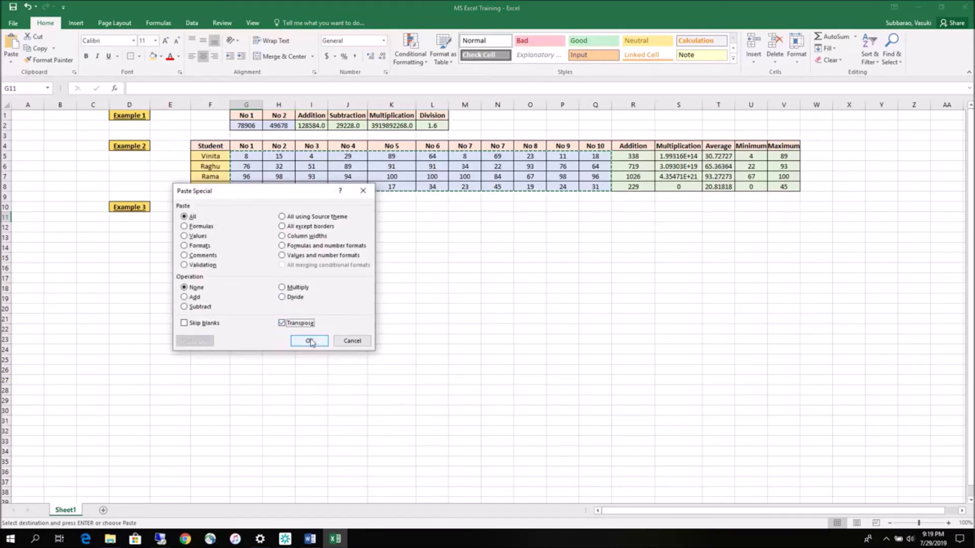
left_click(309, 341)
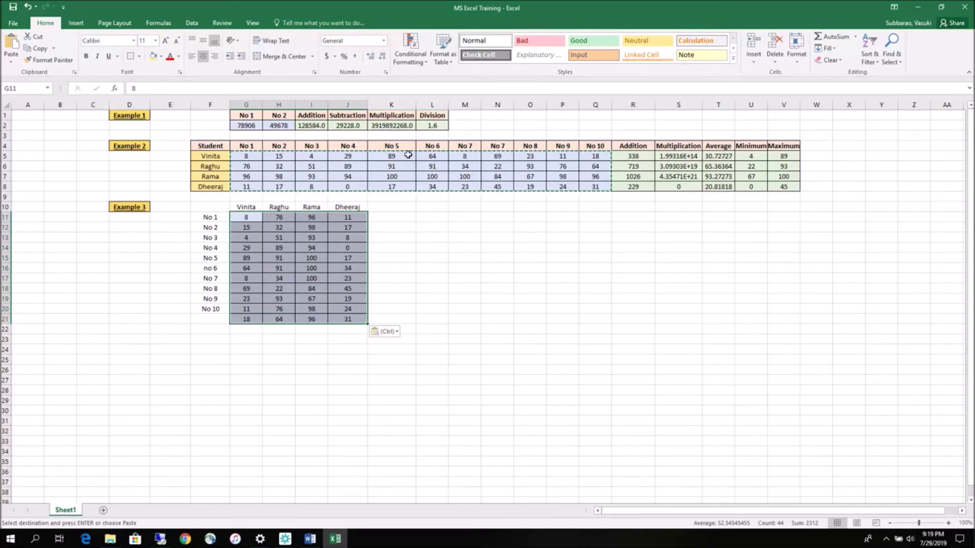
Step: Correct Example 3's lowercase 'no 6' row label in F16 to 'No 6'
left_click_drag(248, 215, 344, 213)
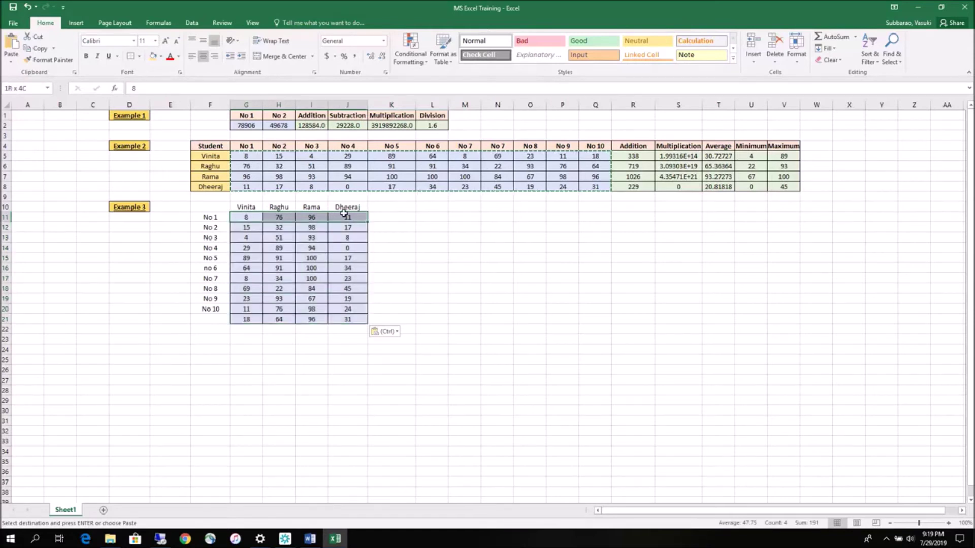
left_click_drag(249, 227, 341, 324)
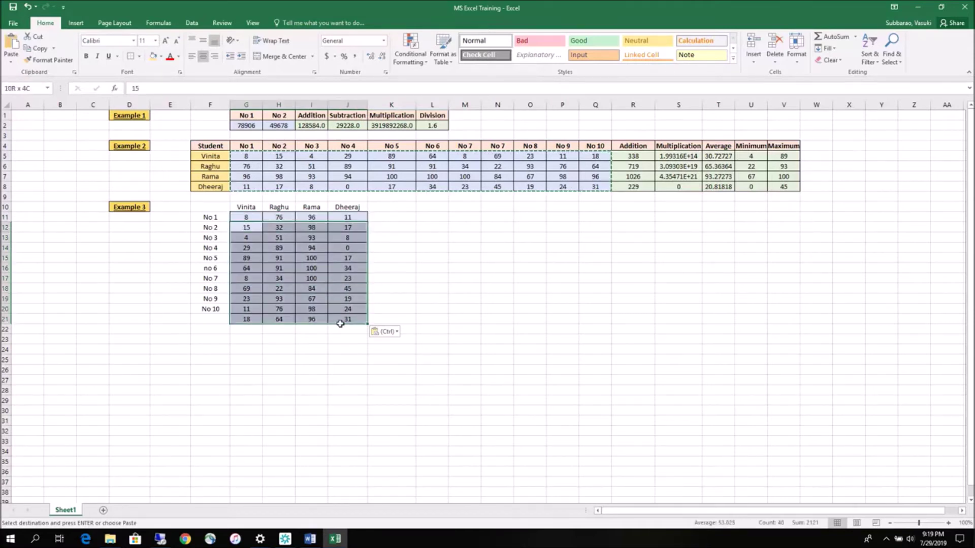
left_click(210, 217)
left_click(215, 238)
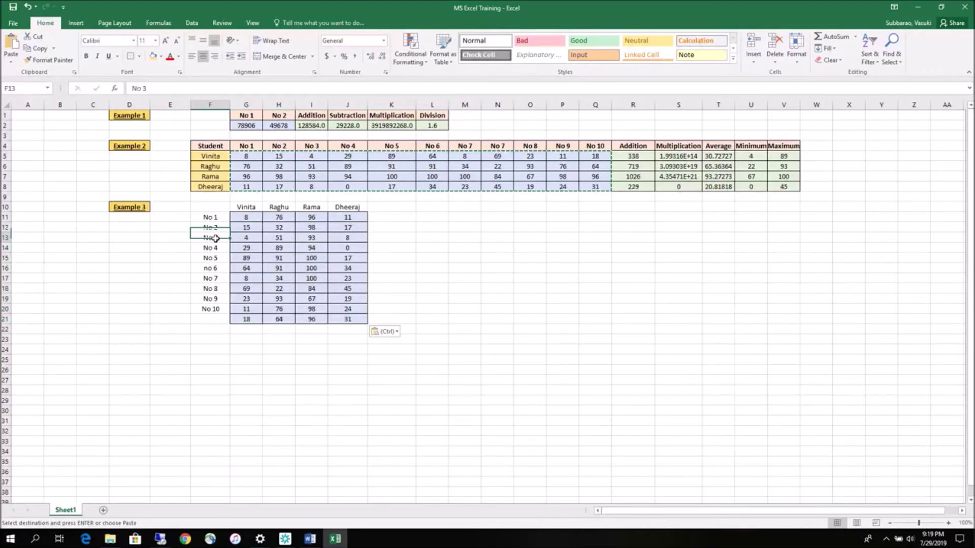
left_click(211, 248)
left_click(210, 259)
left_click(208, 269)
type("no 6")
key("BackSpace")
key("BackSpace")
key("BackSpace")
type("No 6")
left_click(209, 279)
left_click(210, 290)
left_click(210, 299)
left_click(209, 308)
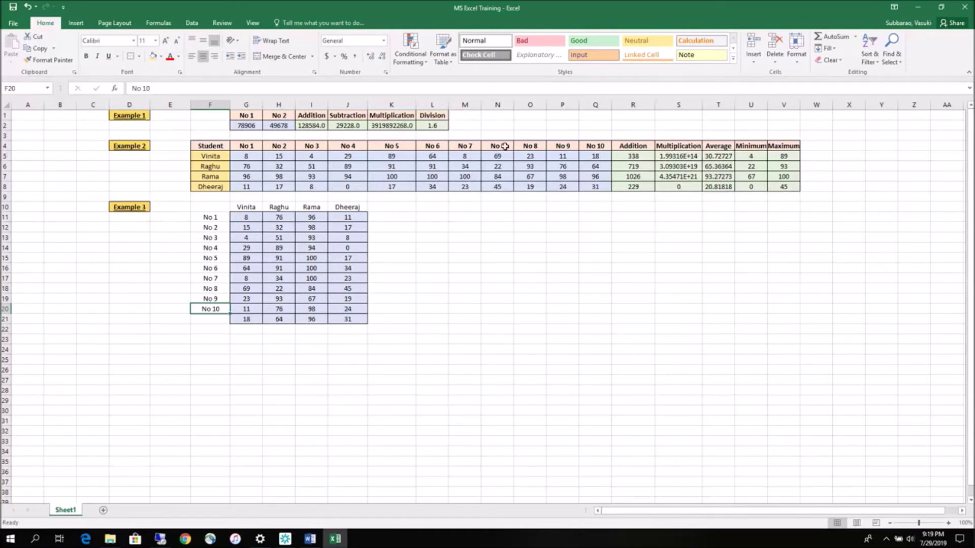
Step: Renumber Example 2 headers N4:Q4 to No 8, No 9, No 10 and No 11
left_click(504, 146)
double_click(505, 146)
key("BackSpace")
type("8")
left_click(539, 146)
double_click(539, 146)
key("BackSpace")
type("9")
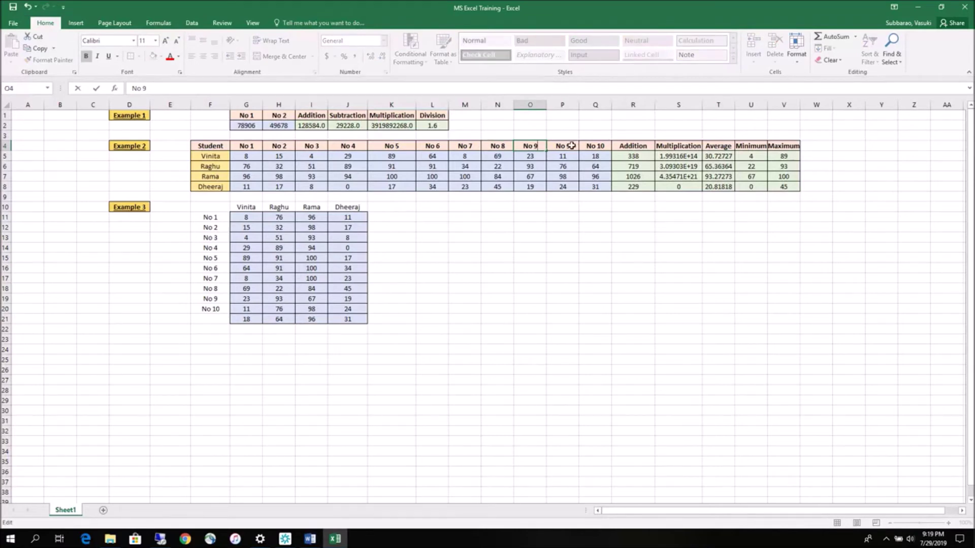
left_click(571, 145)
double_click(571, 145)
key("BackSpace")
type("10")
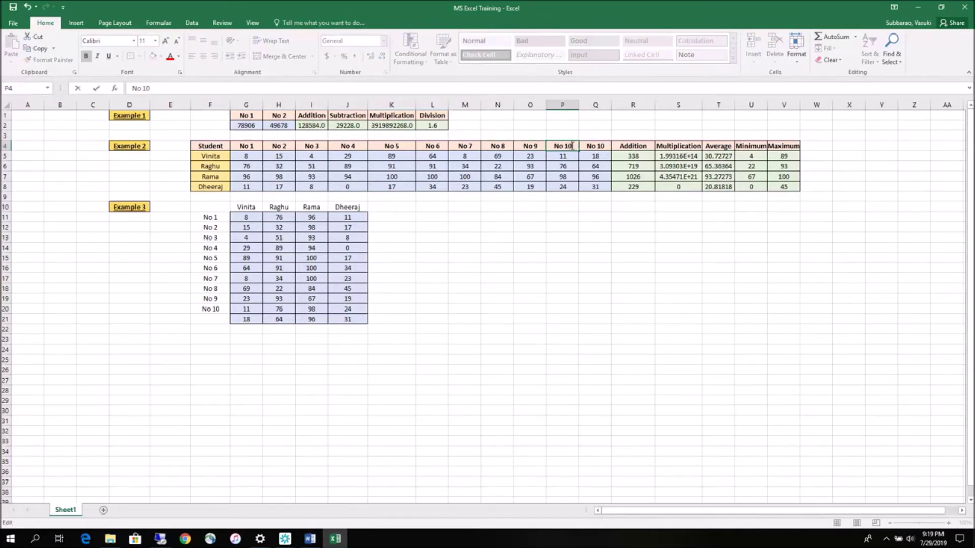
left_click(605, 146)
double_click(607, 146)
type("1")
key("BackSpace")
key("BackSpace")
type("1")
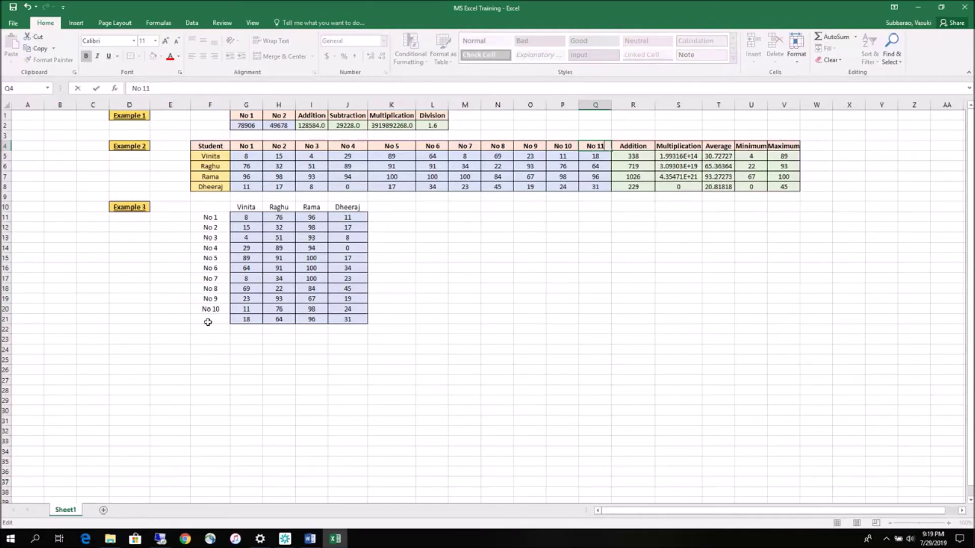
Step: Label Example 3's extra row in F21 as 'No 11'
left_click(208, 320)
type("No 1")
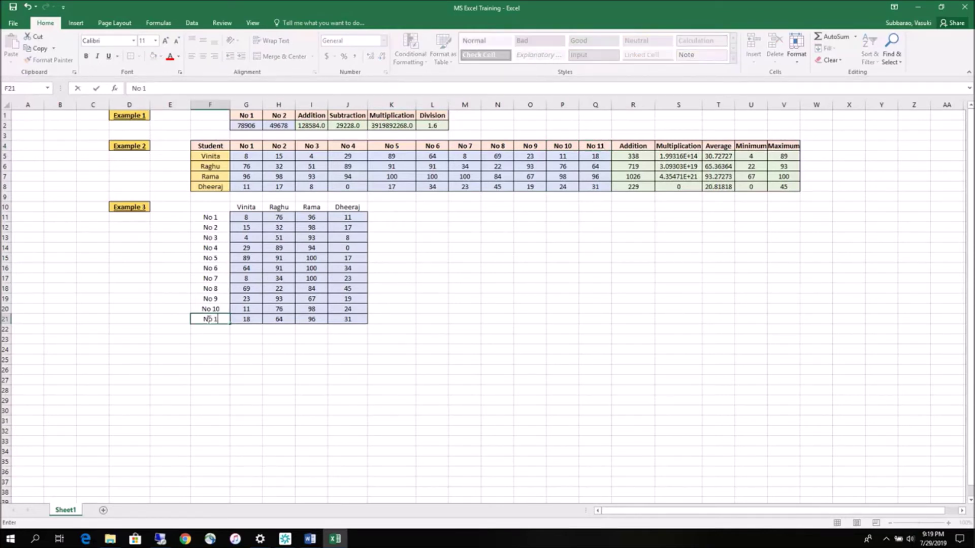
type("1")
left_click(236, 353)
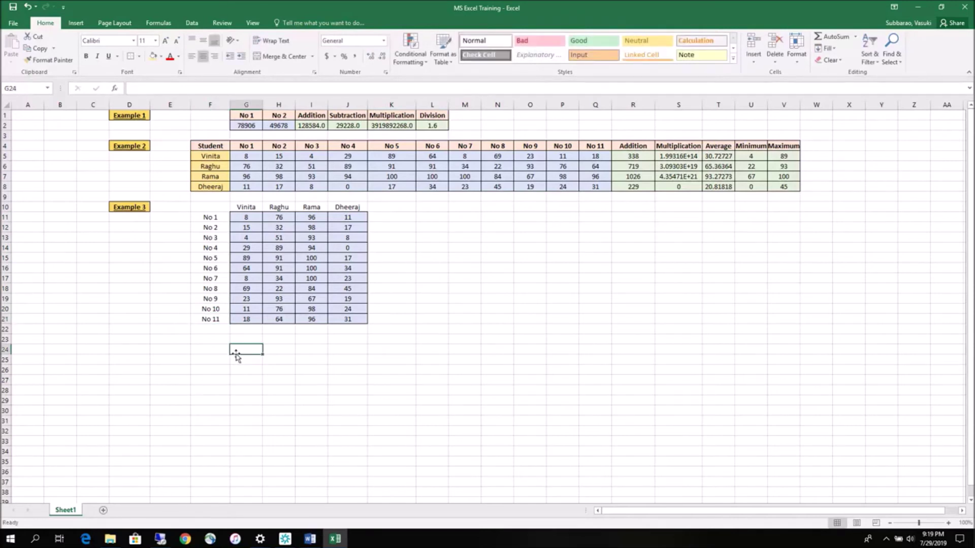
Step: Give the F11:F21 row labels borders, an orange fill and bold text
left_click_drag(217, 216, 206, 318)
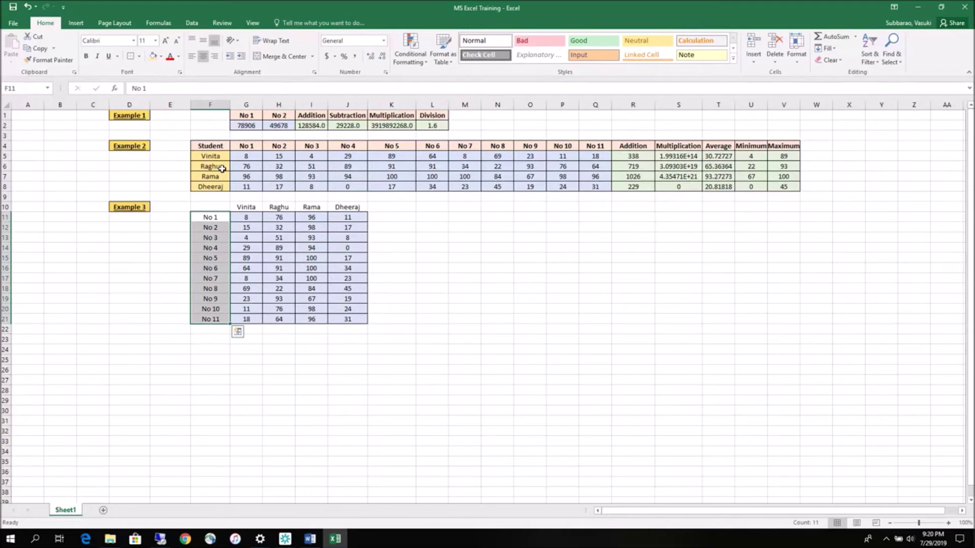
left_click(141, 58)
left_click(131, 142)
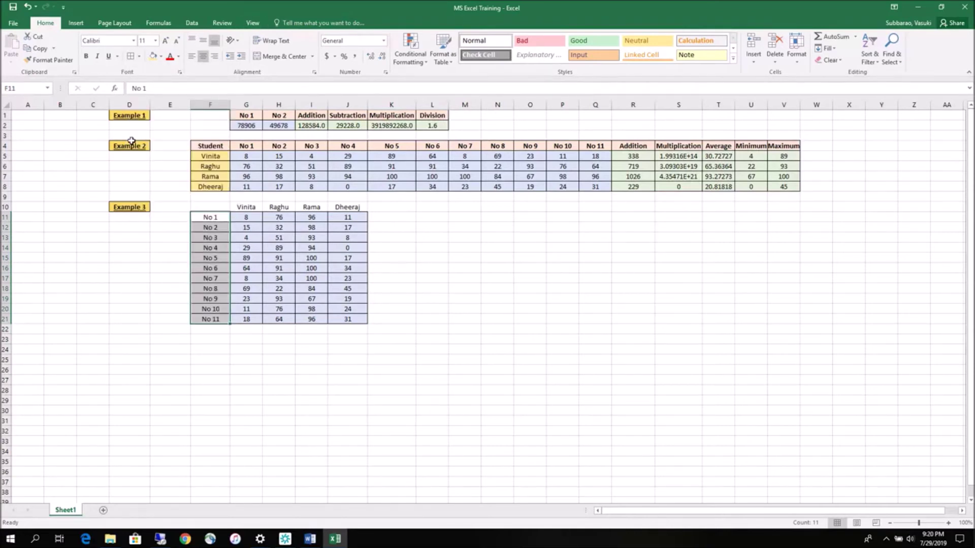
left_click(161, 57)
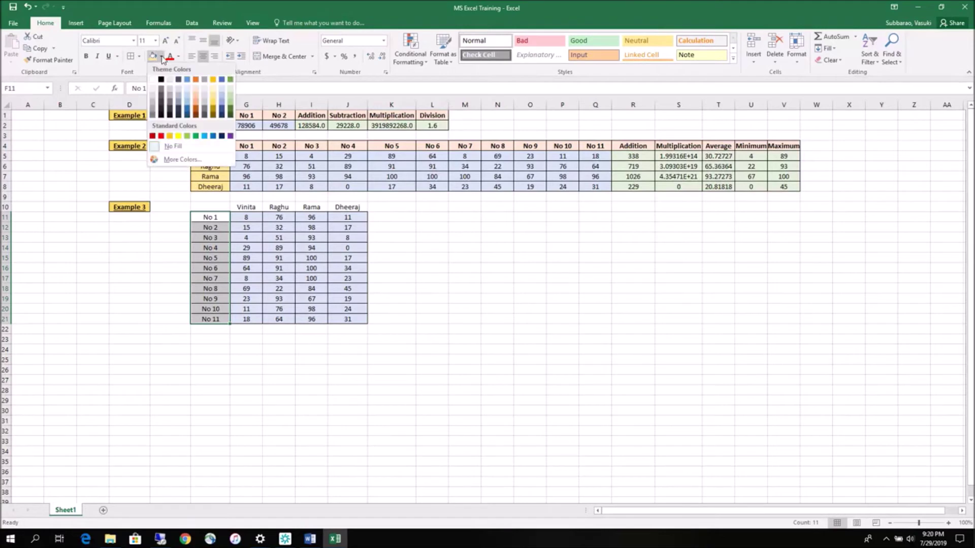
left_click(196, 91)
left_click(86, 55)
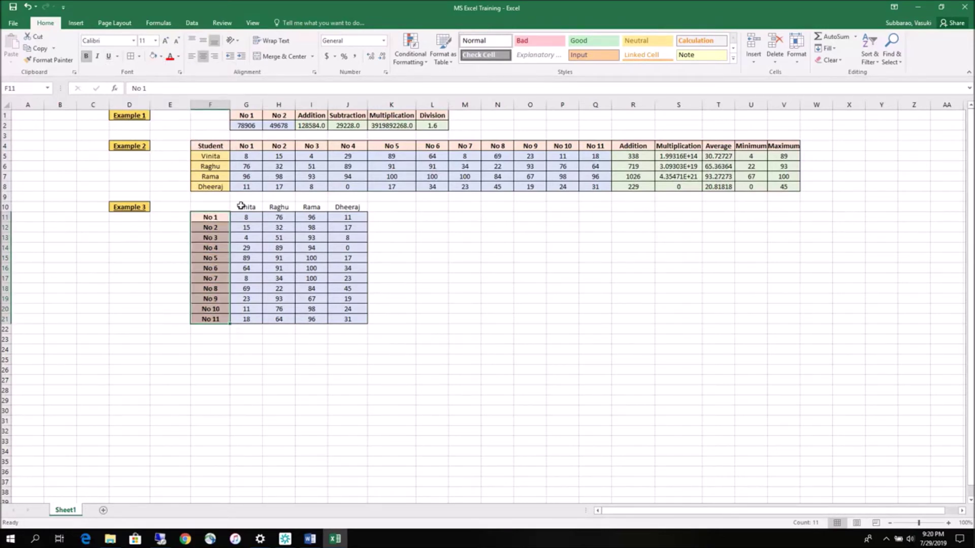
Step: Give the G10:J10 student name headers all borders, a light gold fill and bold text
left_click_drag(240, 205, 348, 206)
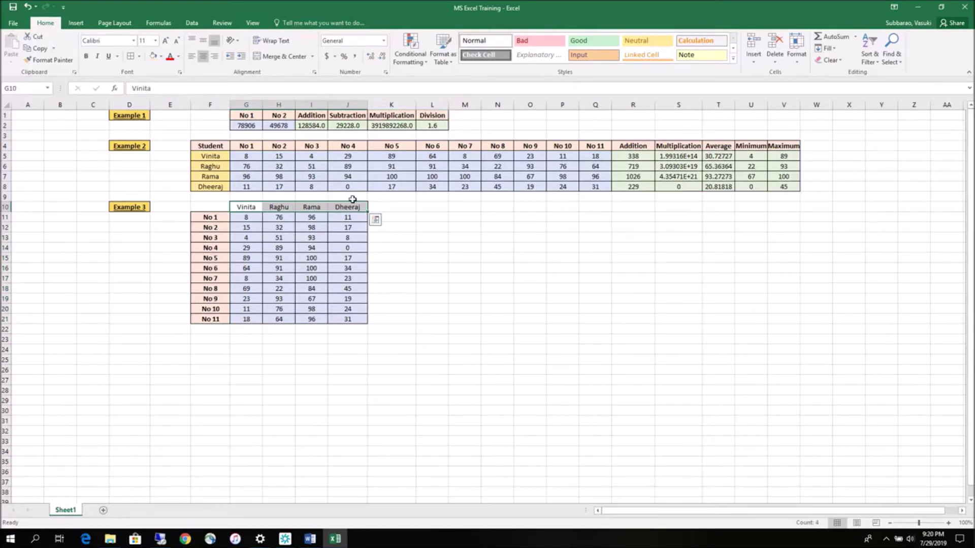
left_click(140, 56)
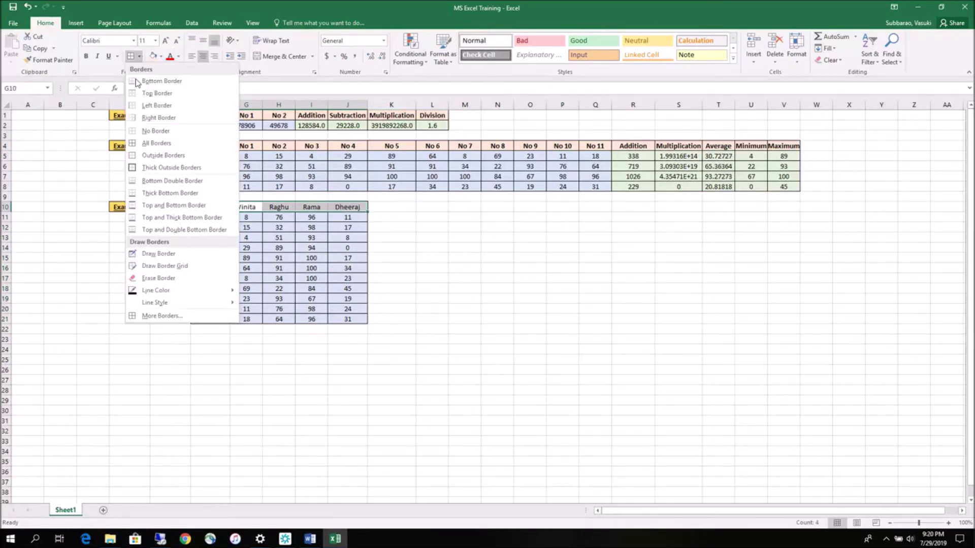
left_click(133, 144)
left_click(161, 56)
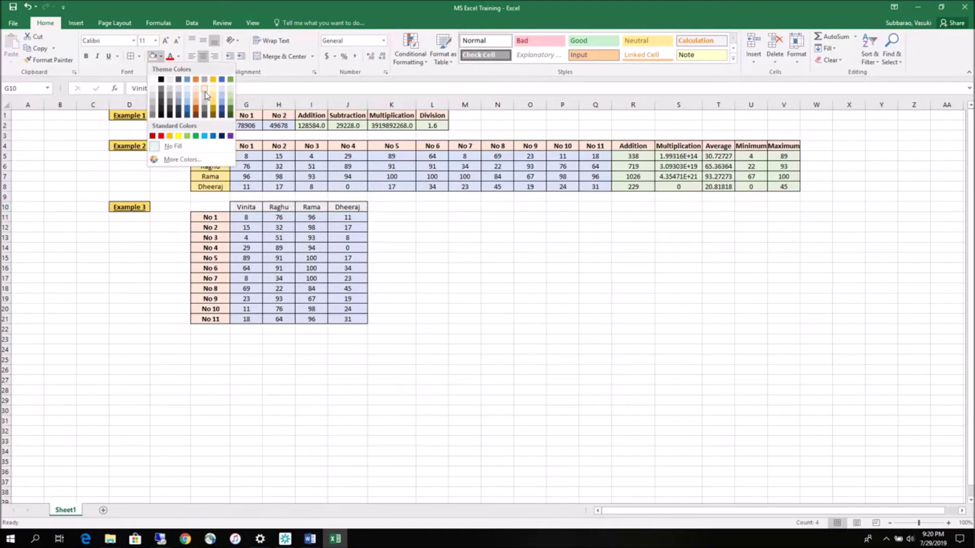
left_click(206, 95)
left_click(86, 56)
left_click_drag(246, 206, 340, 202)
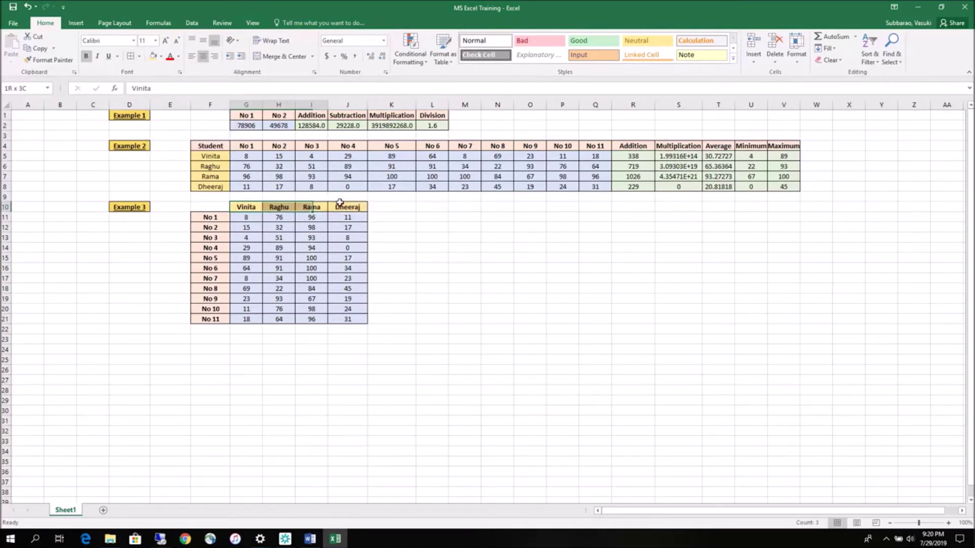
left_click_drag(216, 218, 216, 319)
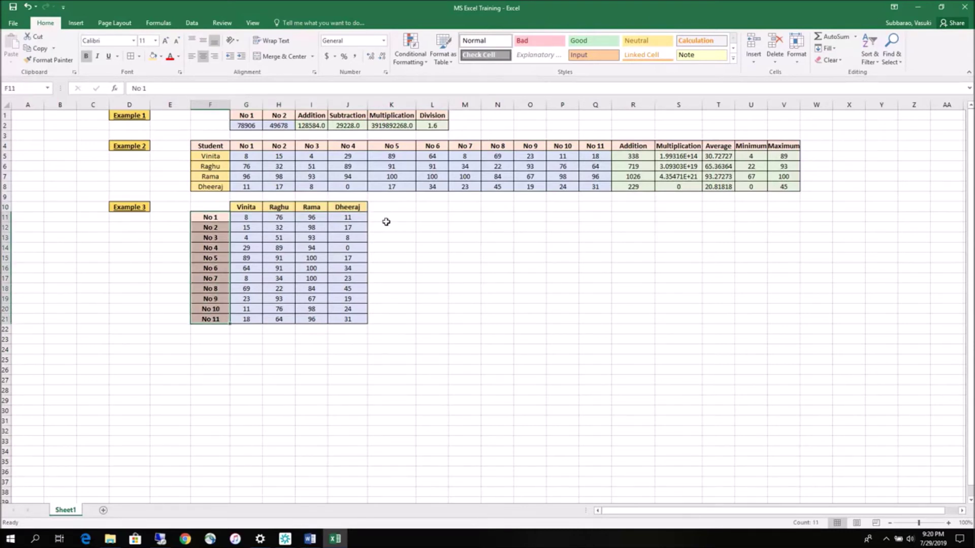
left_click(381, 206)
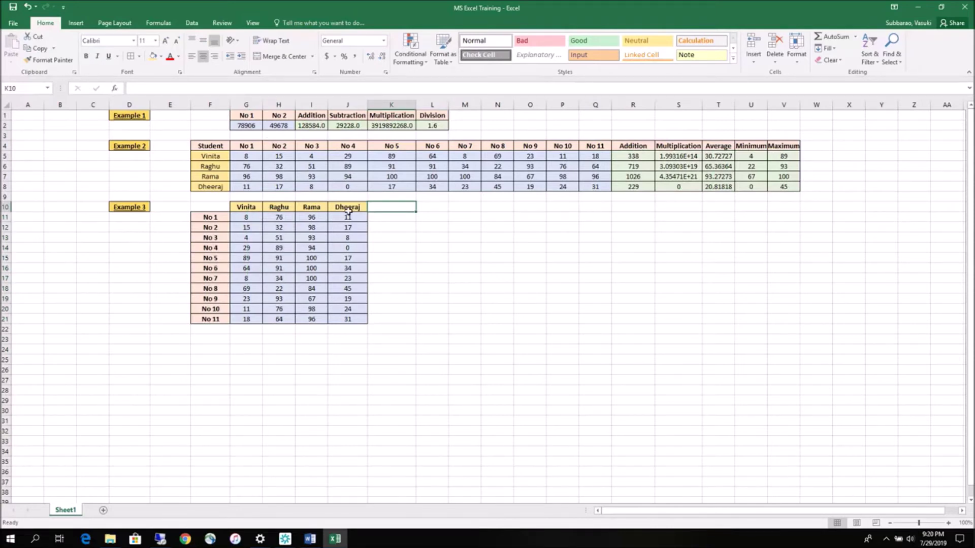
left_click(215, 329)
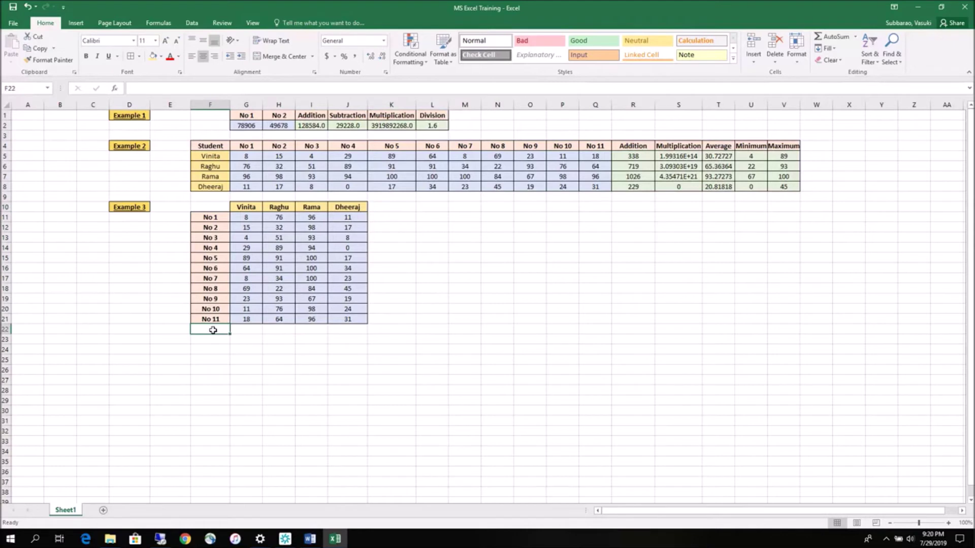
Step: Enter the labels Total, Average, Minimum and Maximum in F22:F25, replacing the mistaken 'Addition' label with Total
type("Addition")
key("Return")
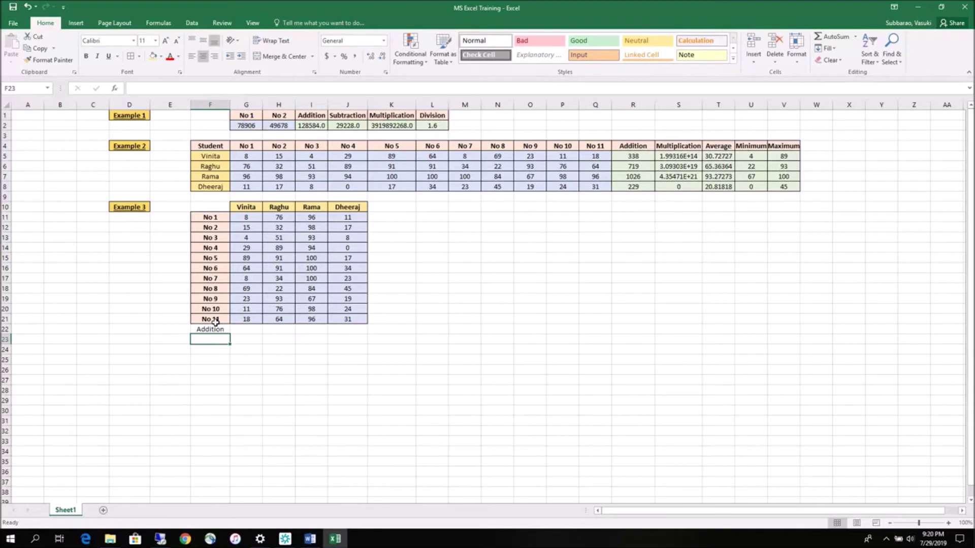
type("Average")
left_click(216, 327)
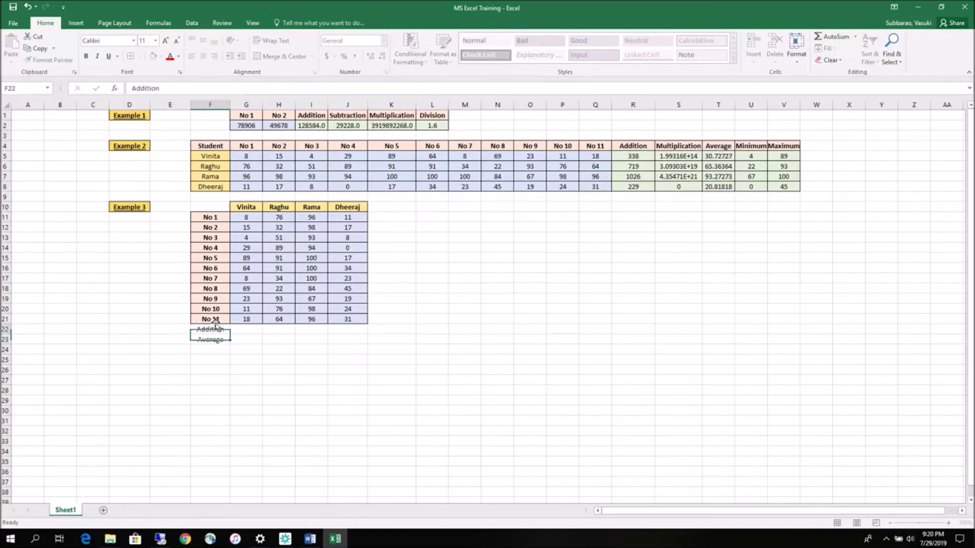
type("tota")
key("BackSpace")
key("BackSpace")
key("BackSpace")
key("BackSpace")
type("Total")
key("Return")
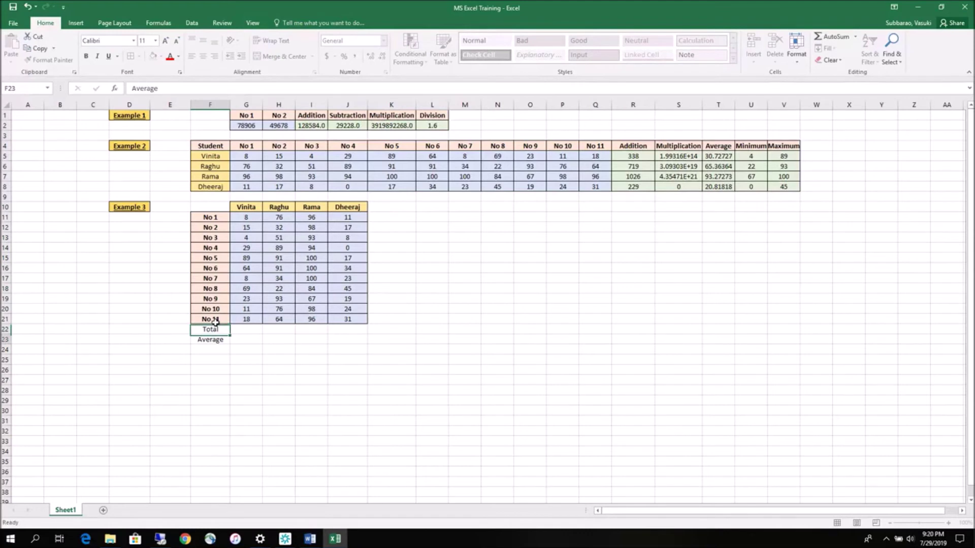
key("Return")
type("Minimum")
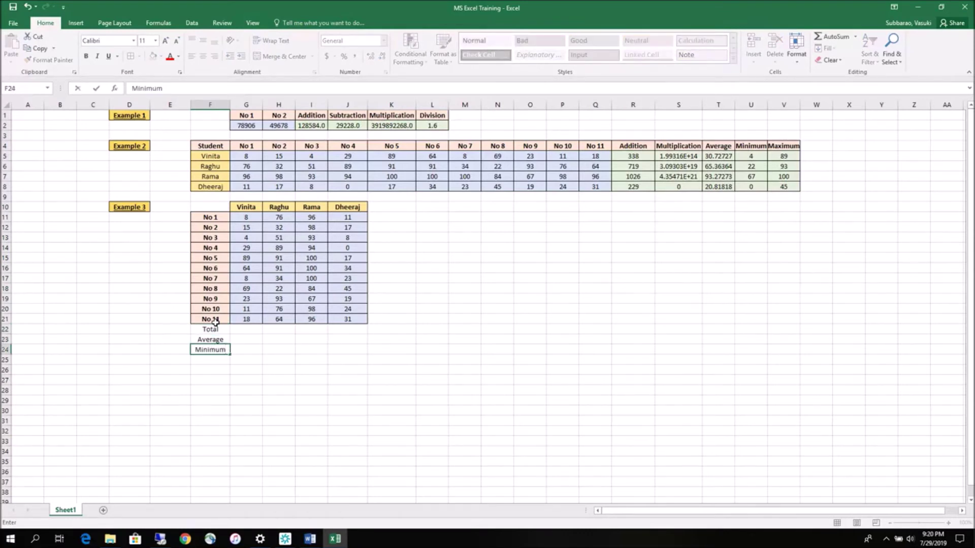
key("Return")
type("Maximum")
left_click(253, 330)
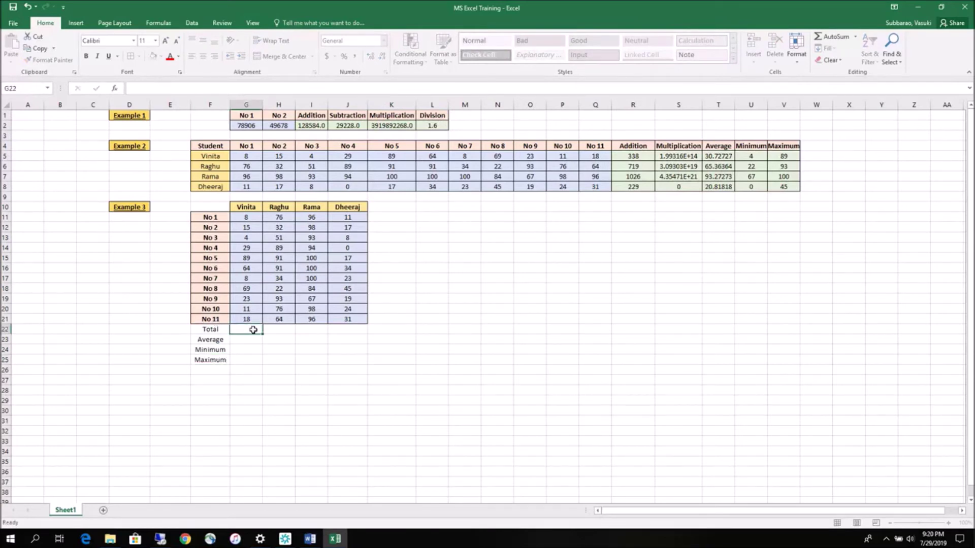
Step: Enter =SUM and =AVERAGE over G11:G21 in G22 and G23, giving 338 and 30.72727
double_click(253, 330)
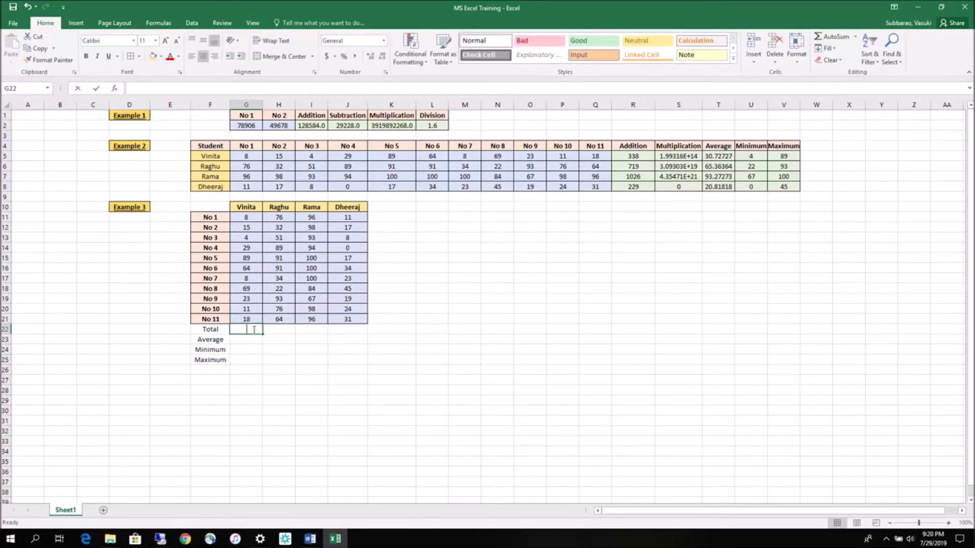
type("=sum(")
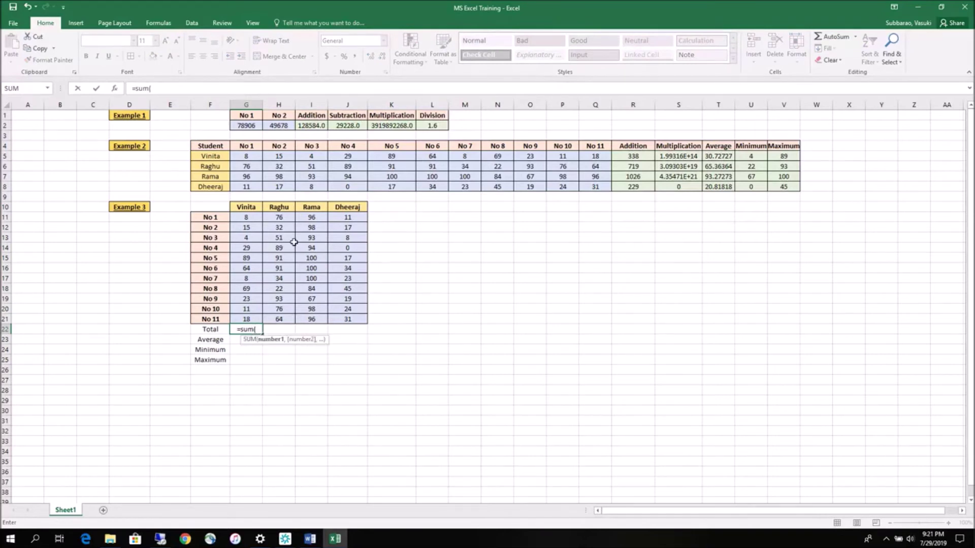
left_click_drag(246, 217, 247, 320)
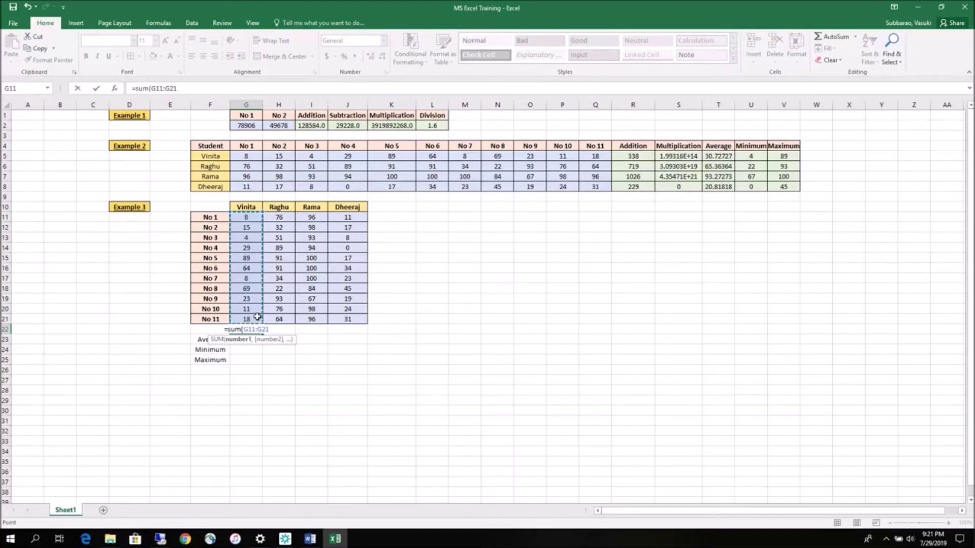
type(")")
key("Return")
type("=average(")
left_click_drag(249, 218, 248, 328)
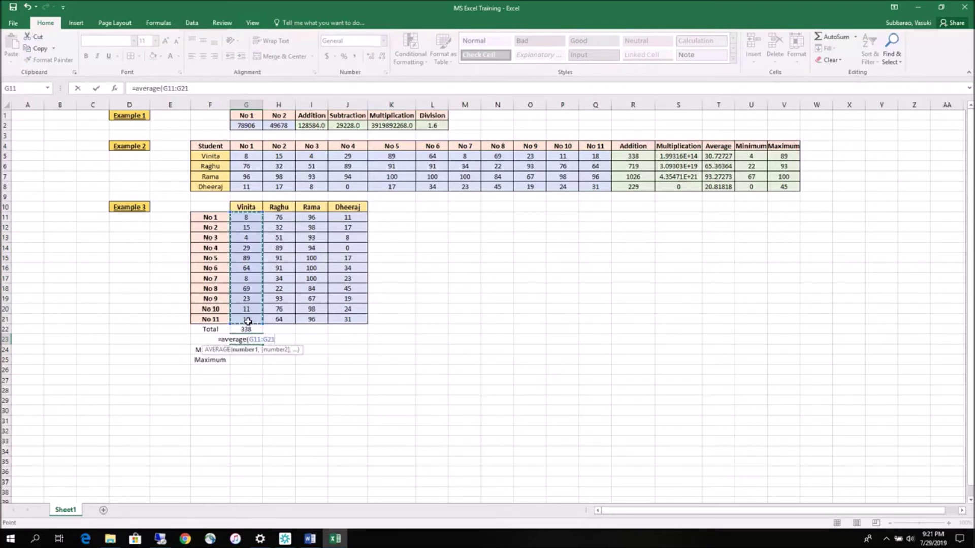
key("Return")
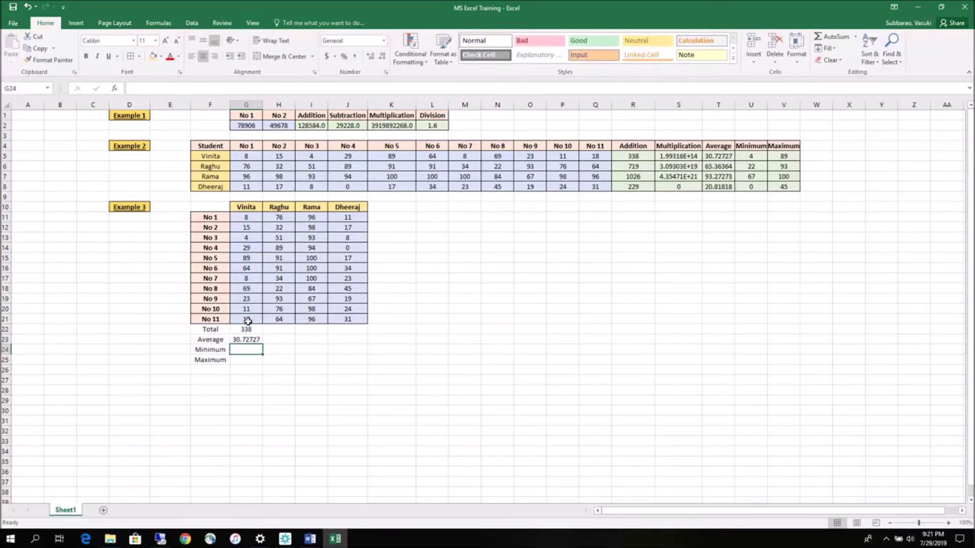
Step: Enter =MIN(G11:G21) in G24 and =MAX(G11:G21) in G25, giving 4 and 89
type("=")
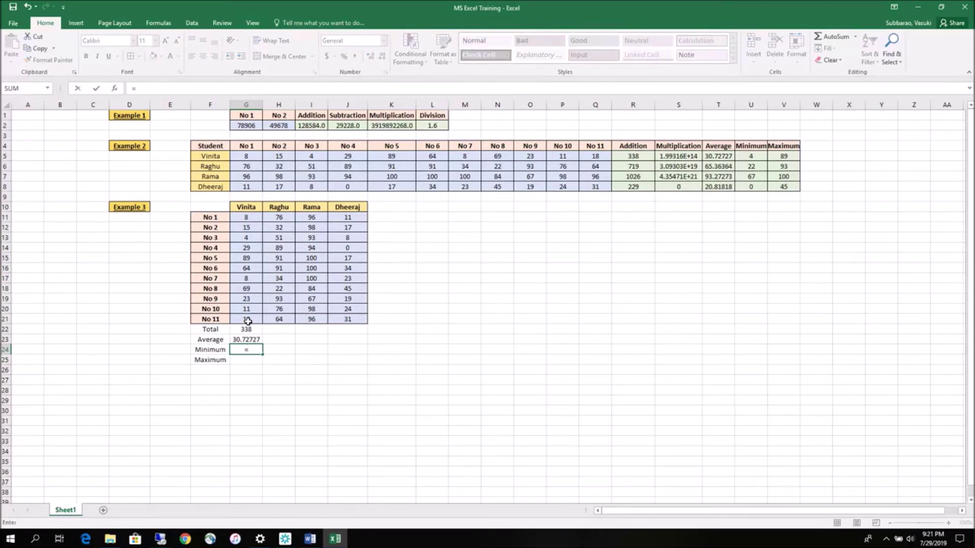
type("min")
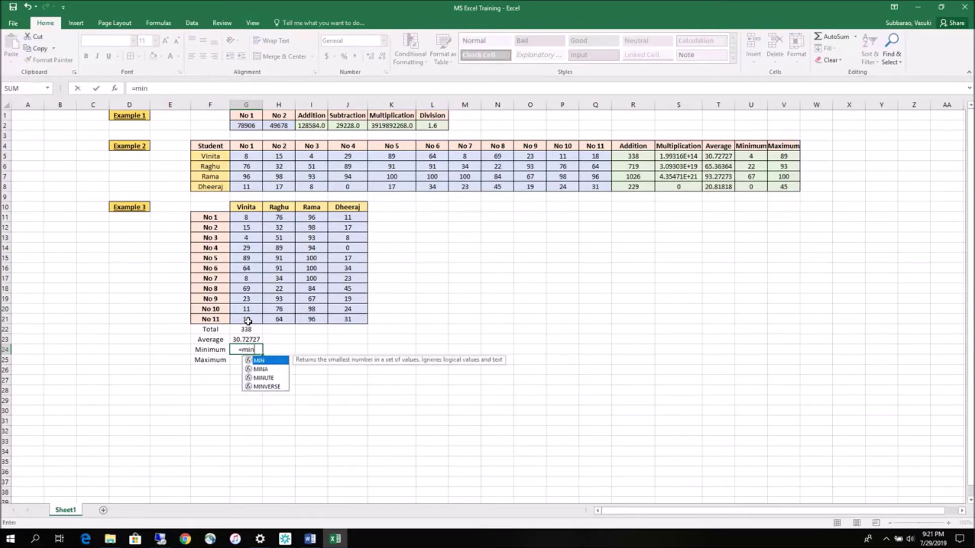
type("(")
left_click_drag(246, 217, 234, 316)
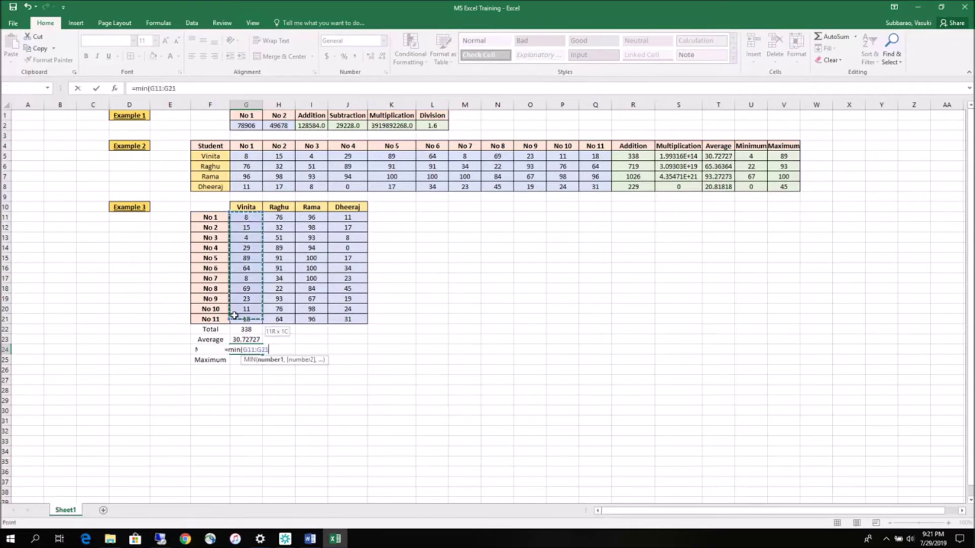
key("Return")
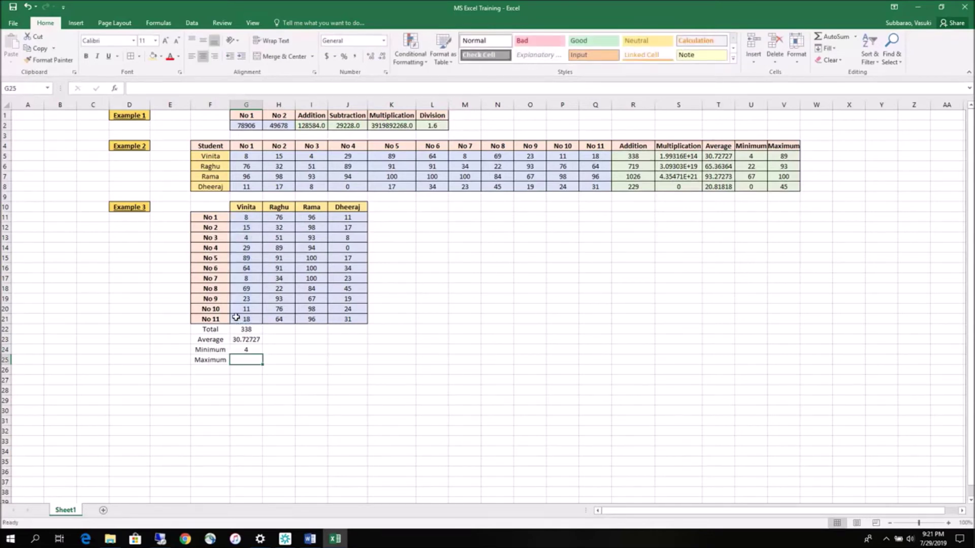
type("=max(")
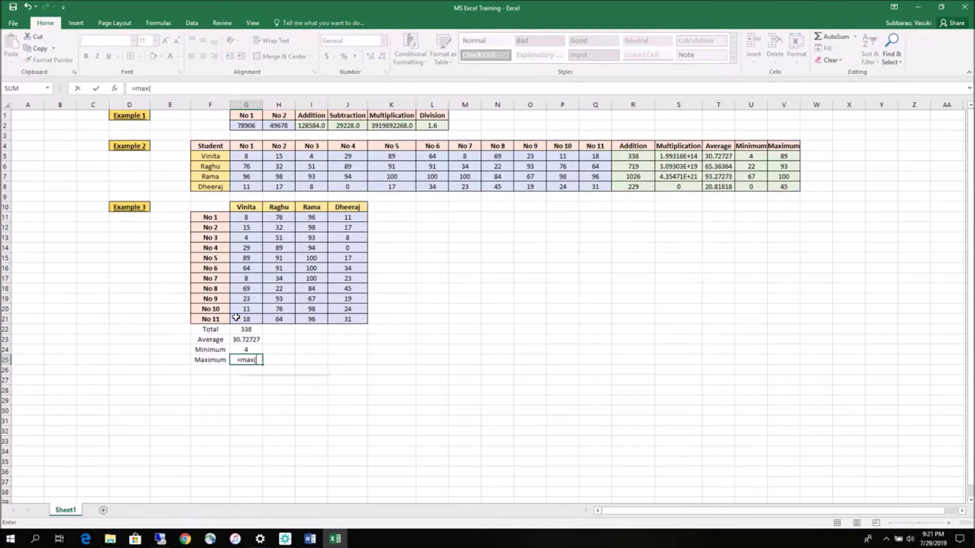
left_click_drag(246, 218, 236, 319)
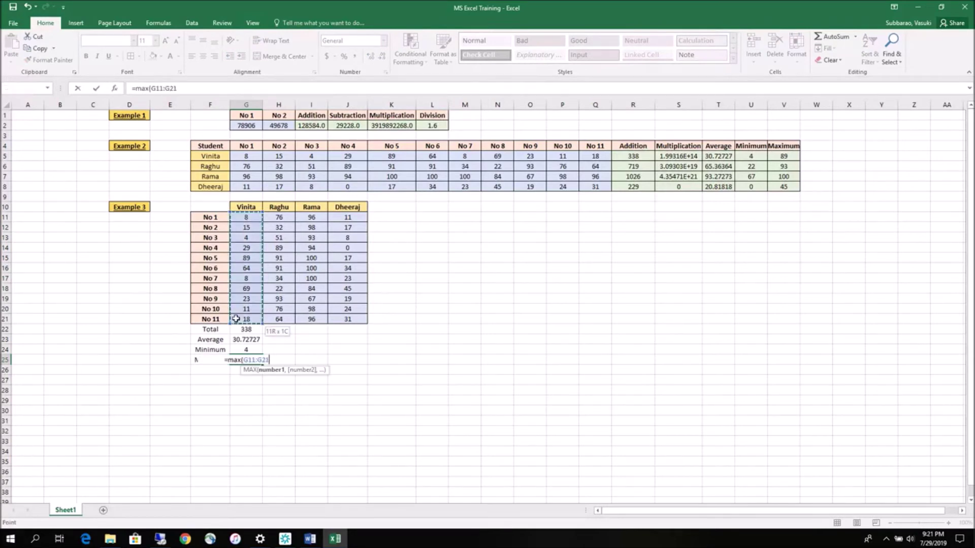
key("Return")
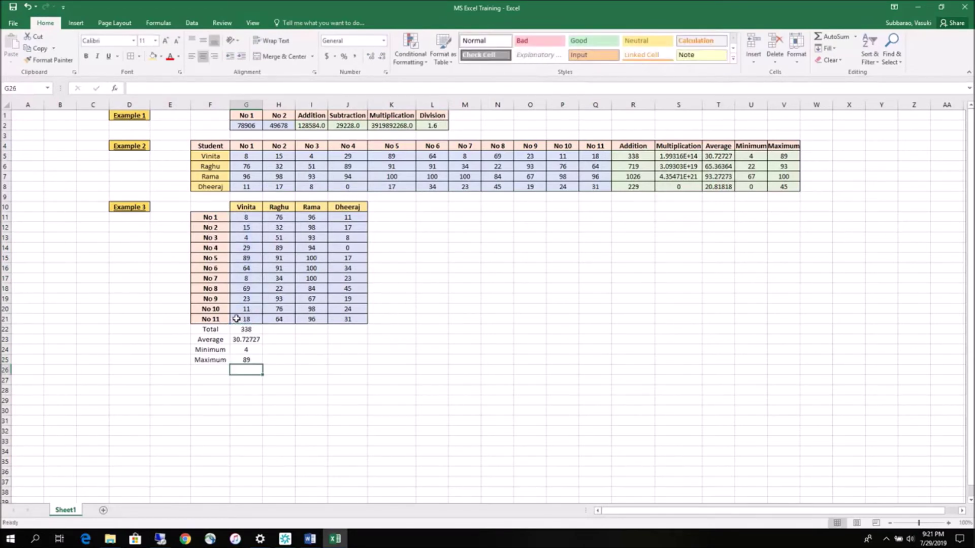
left_click(242, 322)
Step: Format Painter the No 4 label's style onto the Total to Maximum labels
left_click_drag(245, 329, 261, 361)
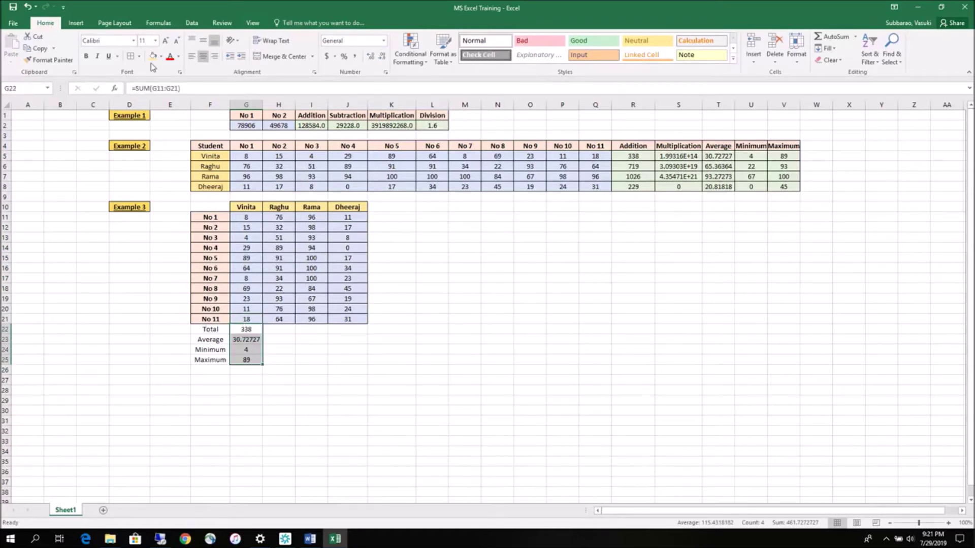
left_click_drag(211, 329, 210, 359)
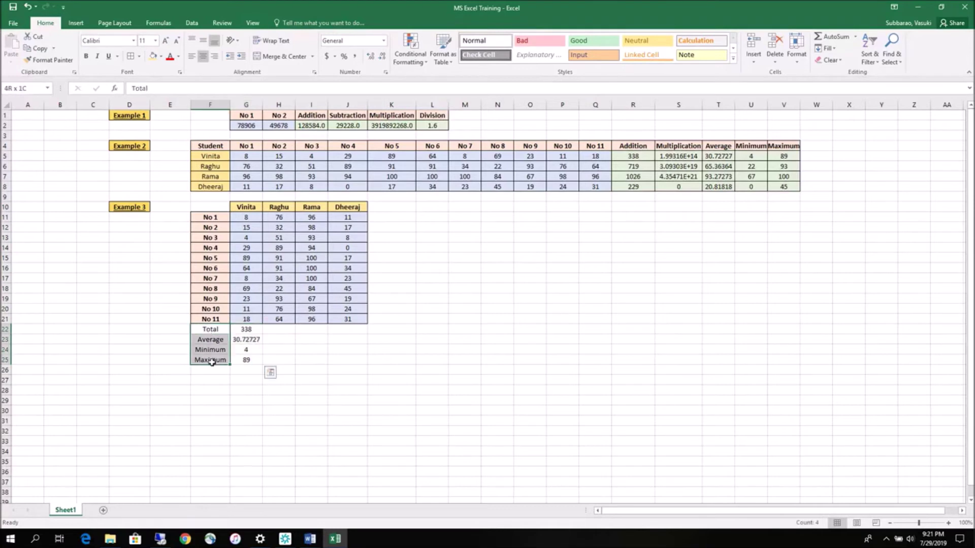
left_click(210, 248)
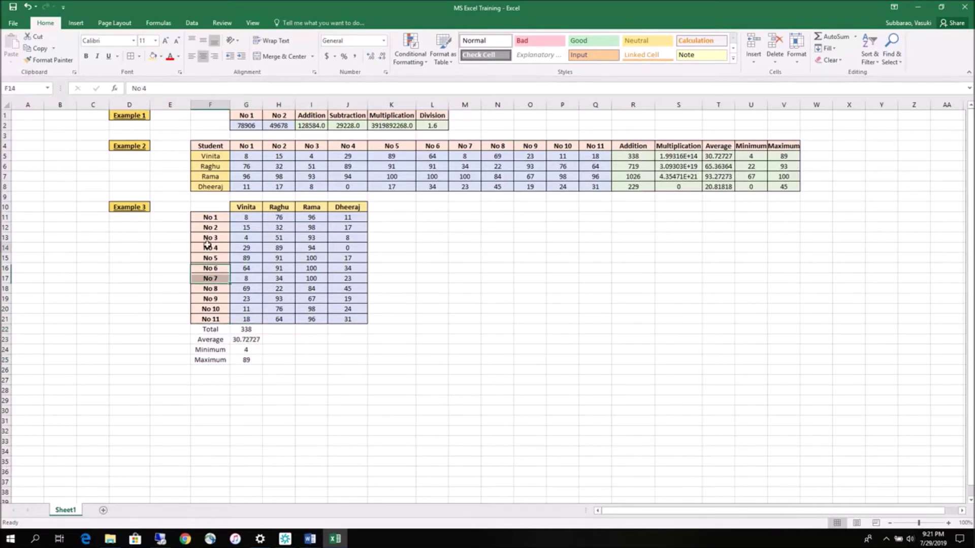
left_click(49, 60)
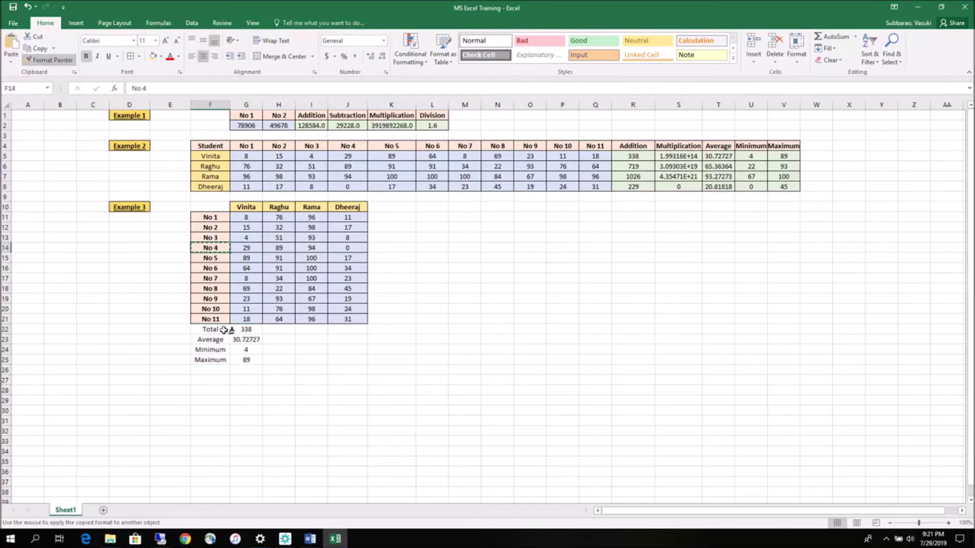
left_click_drag(210, 329, 217, 360)
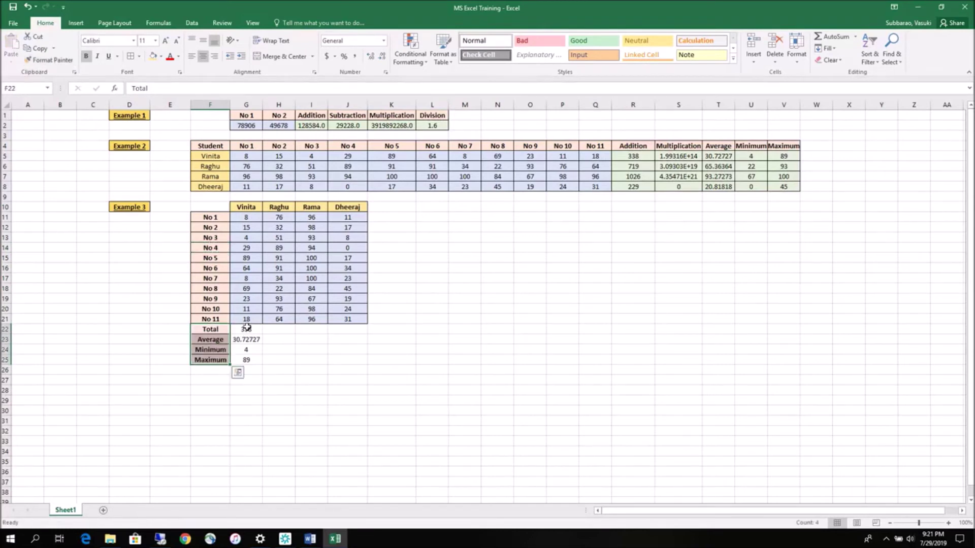
Step: Give G22:G25 light green fill and all borders, then fill the formulas across to column J
left_click_drag(246, 329, 244, 360)
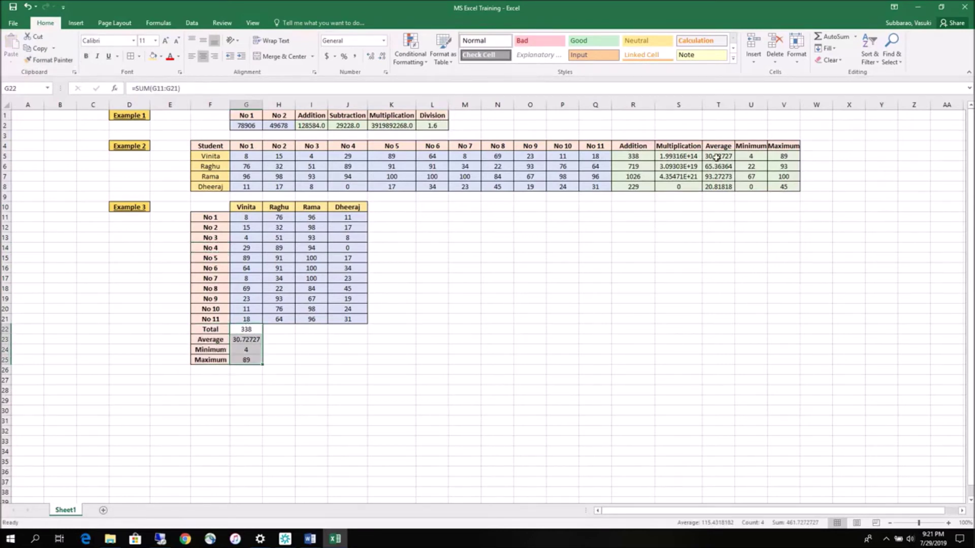
left_click(161, 56)
left_click(231, 82)
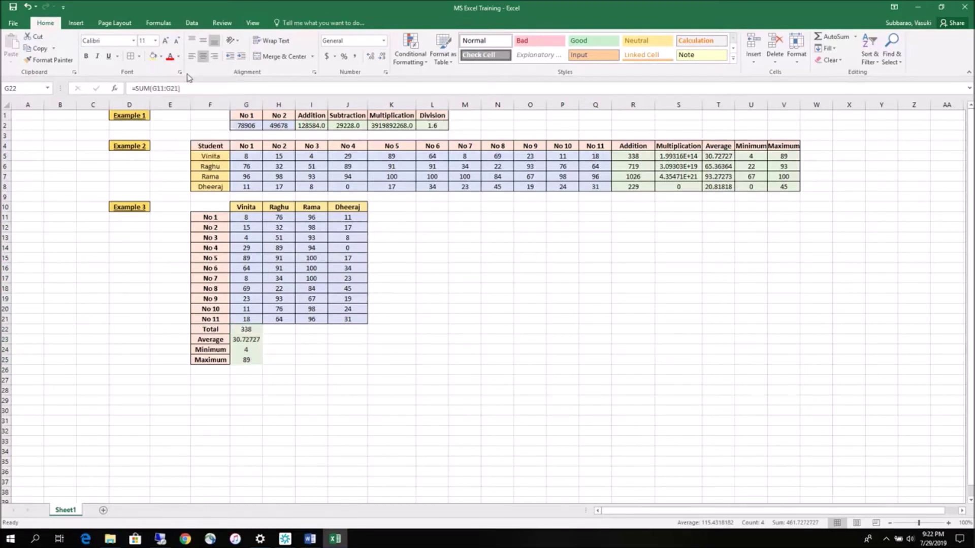
left_click(139, 57)
left_click(136, 144)
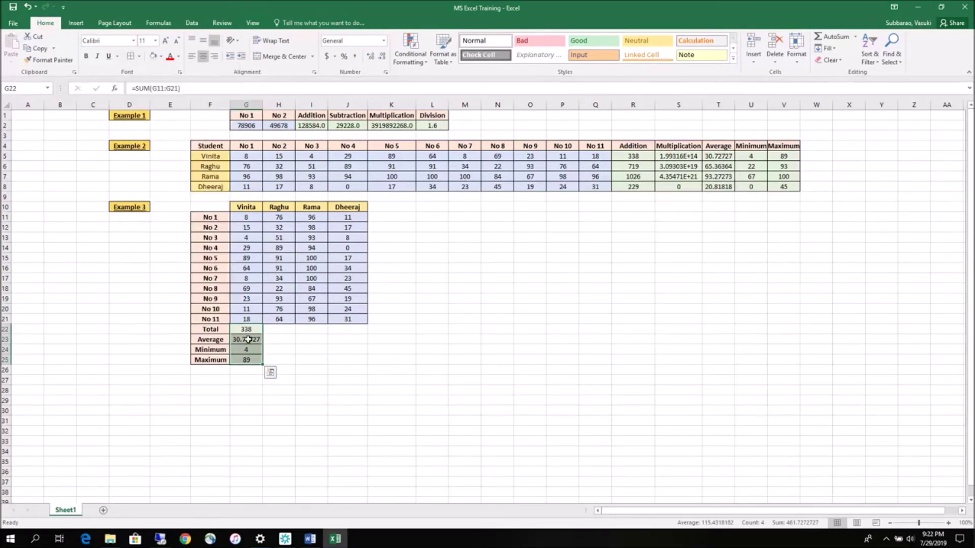
left_click_drag(262, 365, 354, 361)
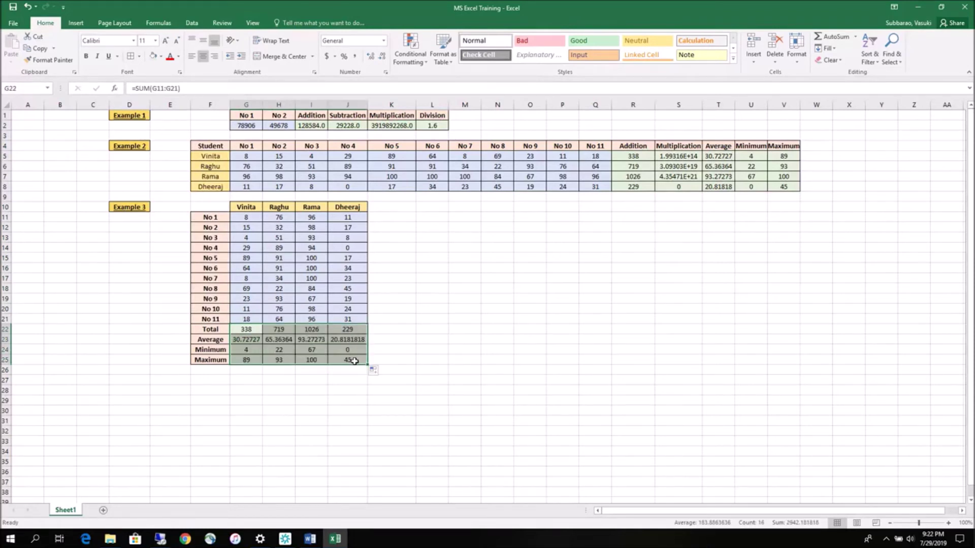
left_click(239, 332)
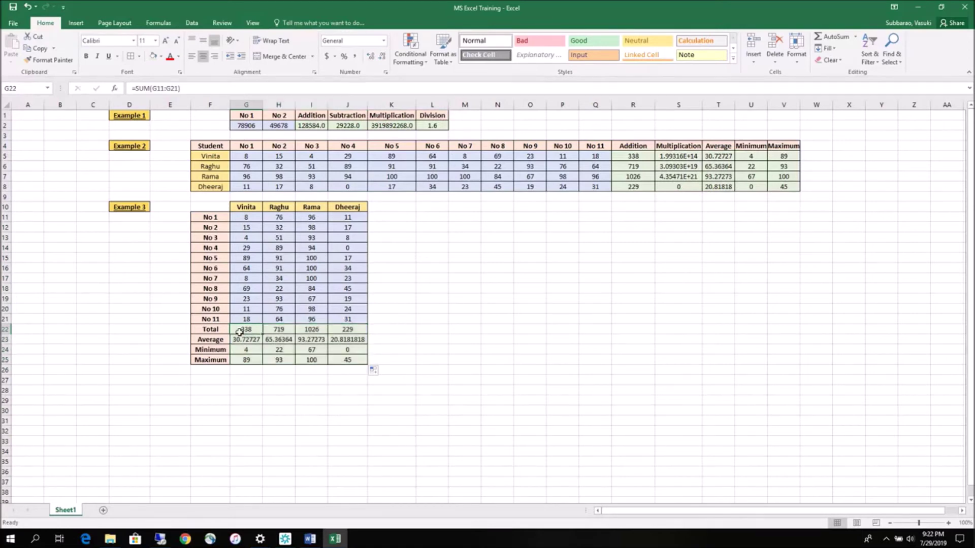
left_click(274, 328)
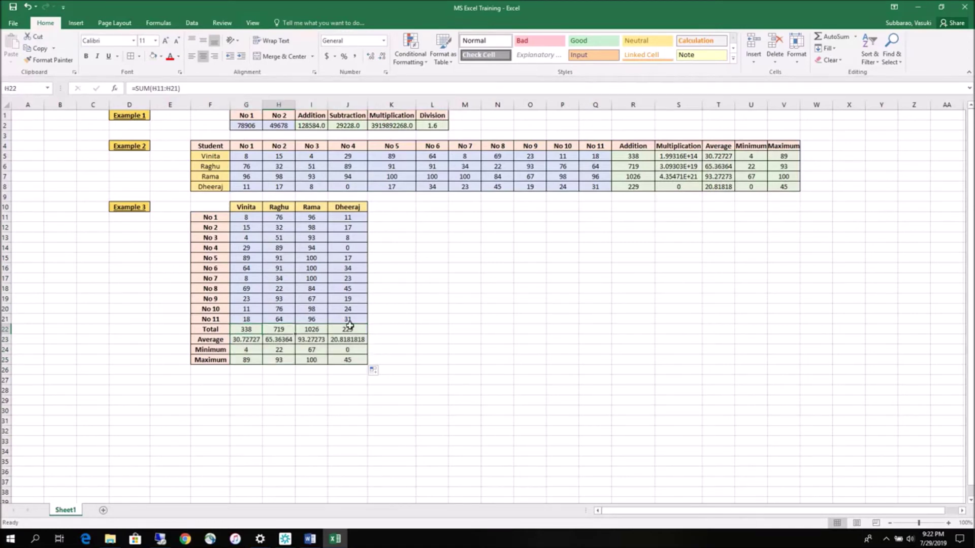
left_click(320, 329)
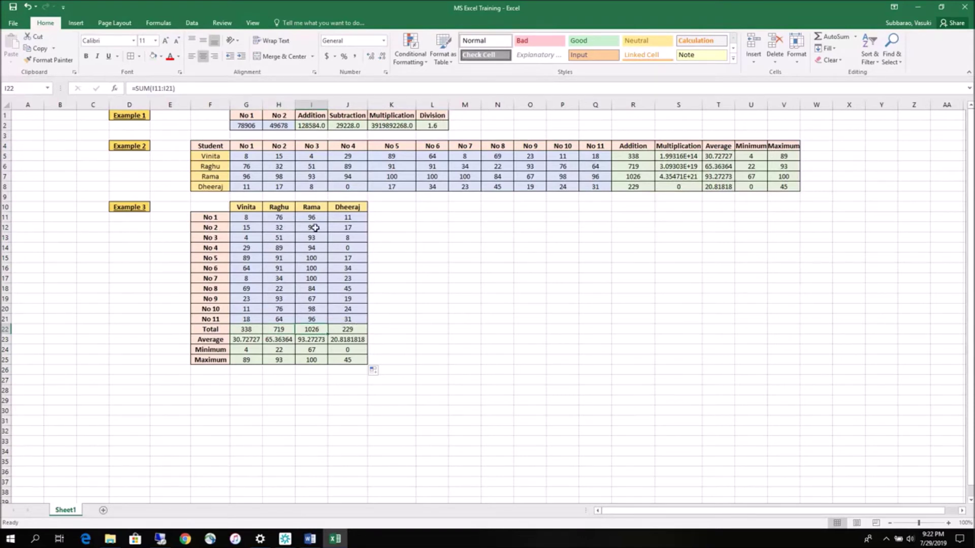
left_click_drag(313, 208, 312, 360)
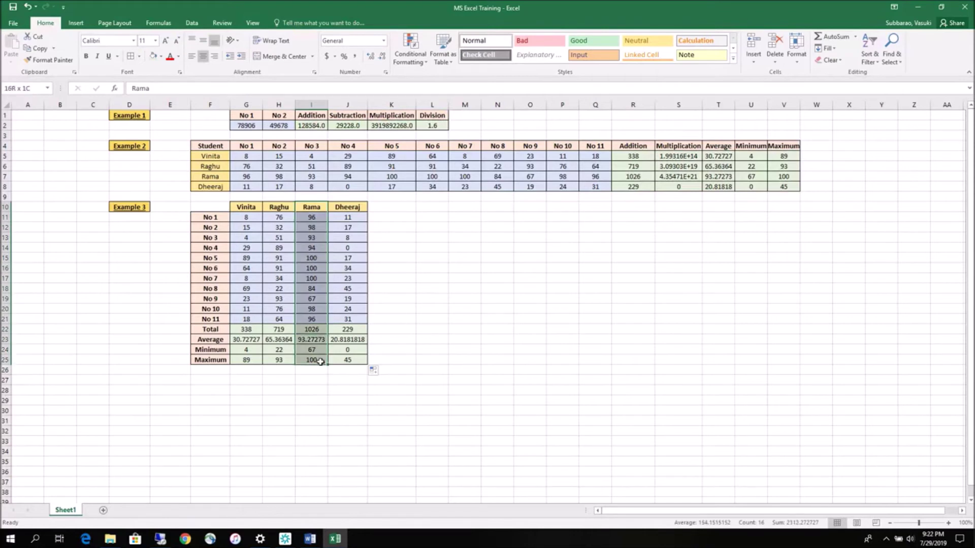
left_click(348, 319)
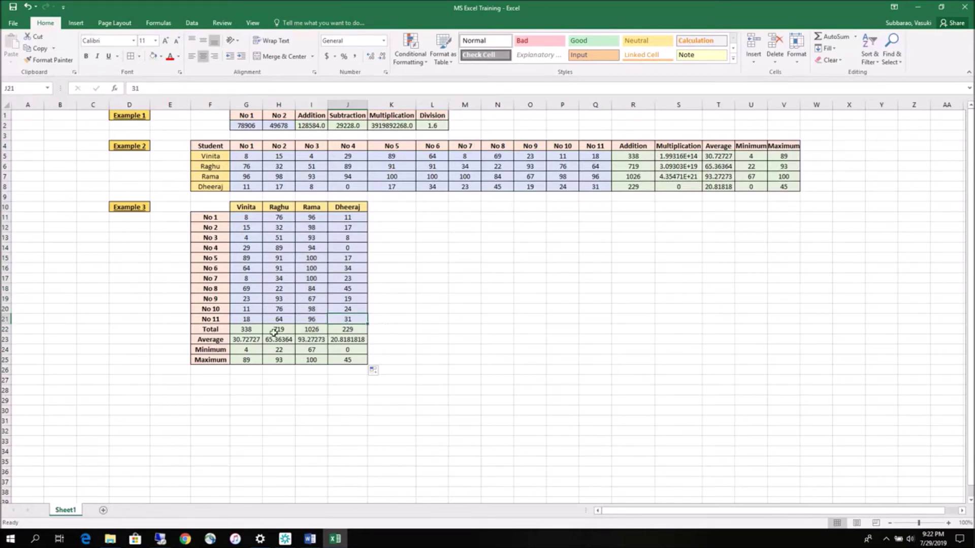
left_click_drag(239, 339, 334, 342)
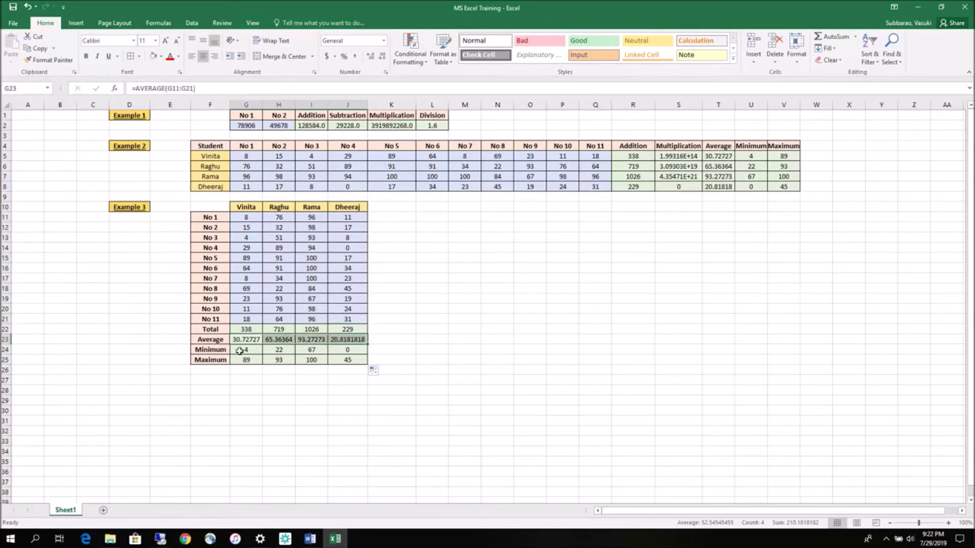
left_click_drag(240, 350, 344, 346)
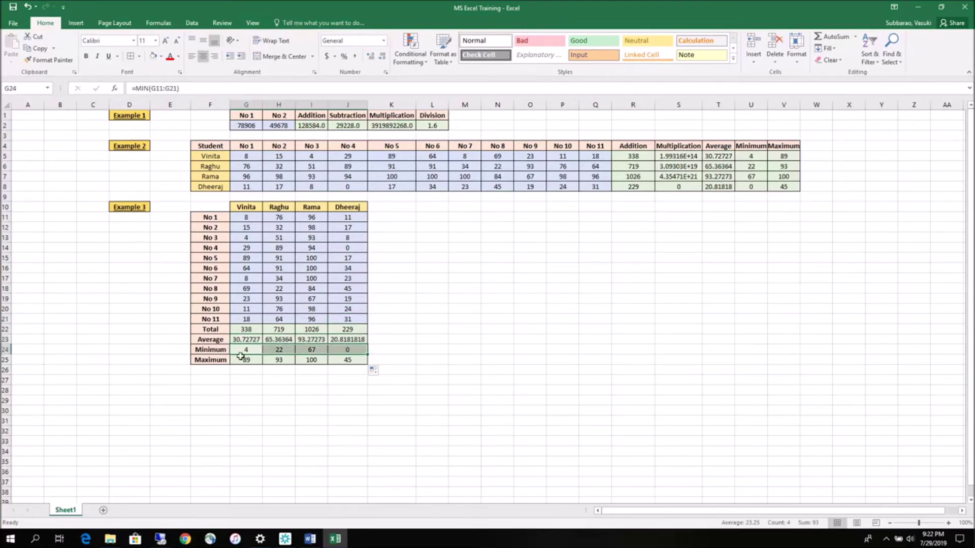
left_click_drag(254, 216, 249, 319)
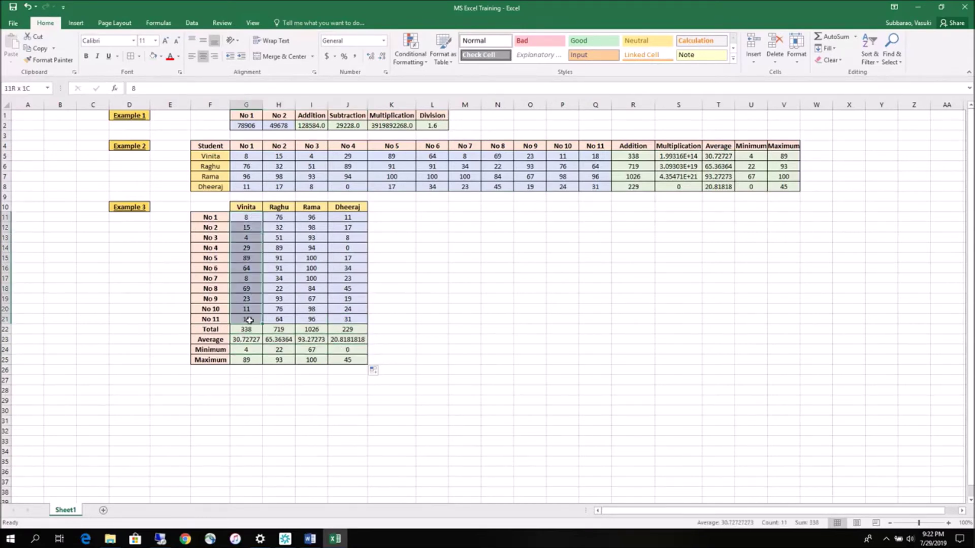
left_click(224, 205)
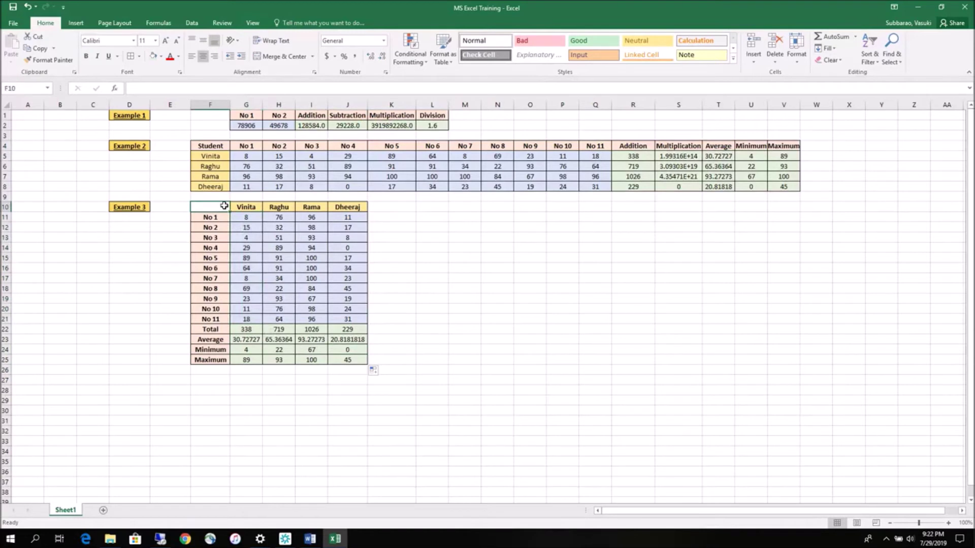
type("Test")
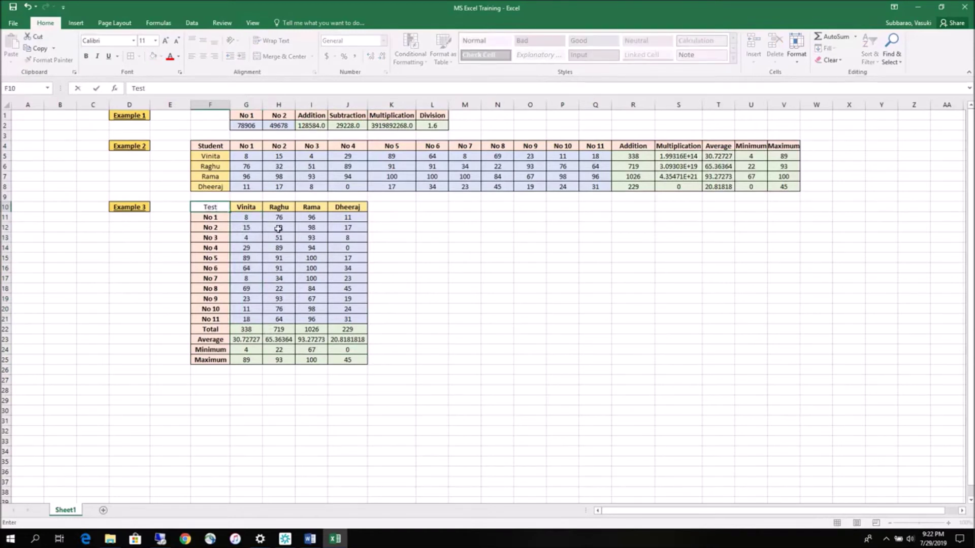
left_click(244, 210)
left_click(49, 60)
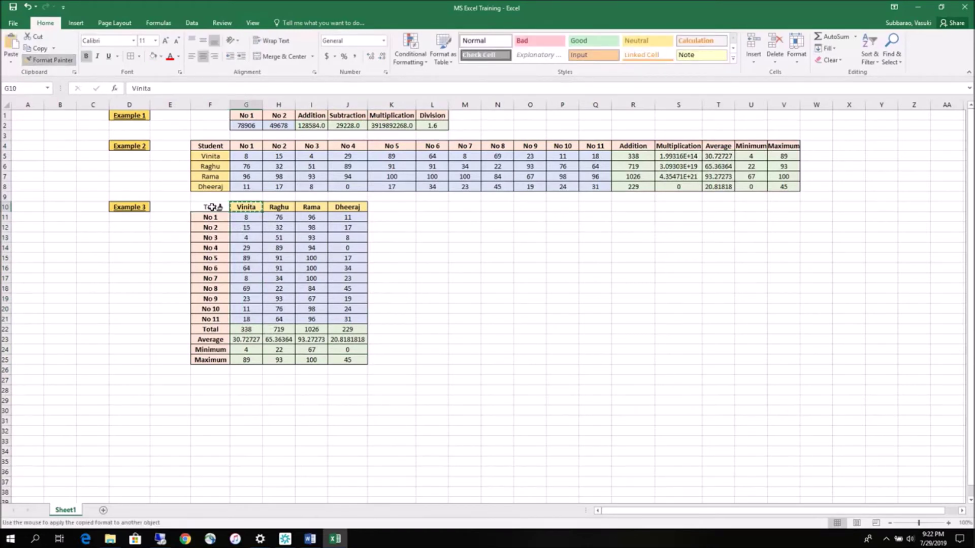
left_click(210, 208)
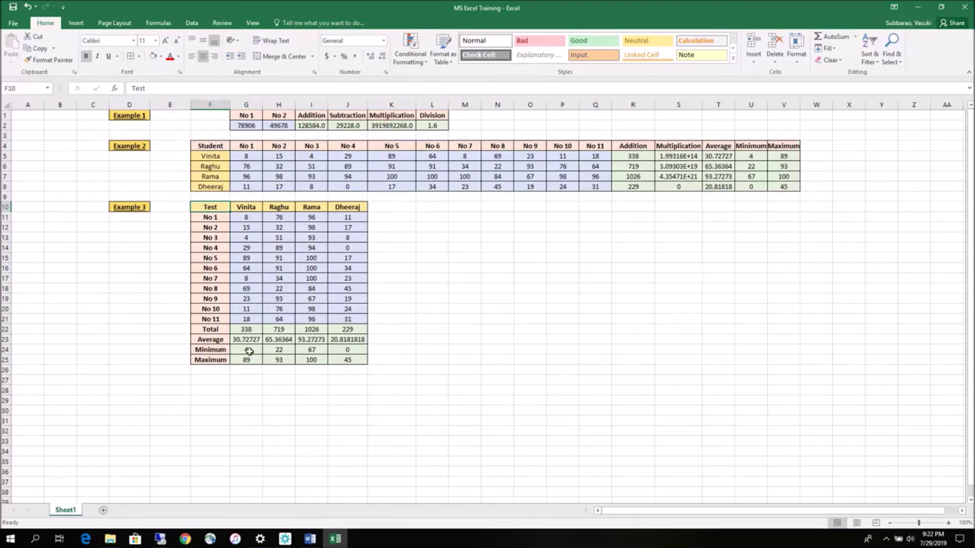
left_click(250, 351)
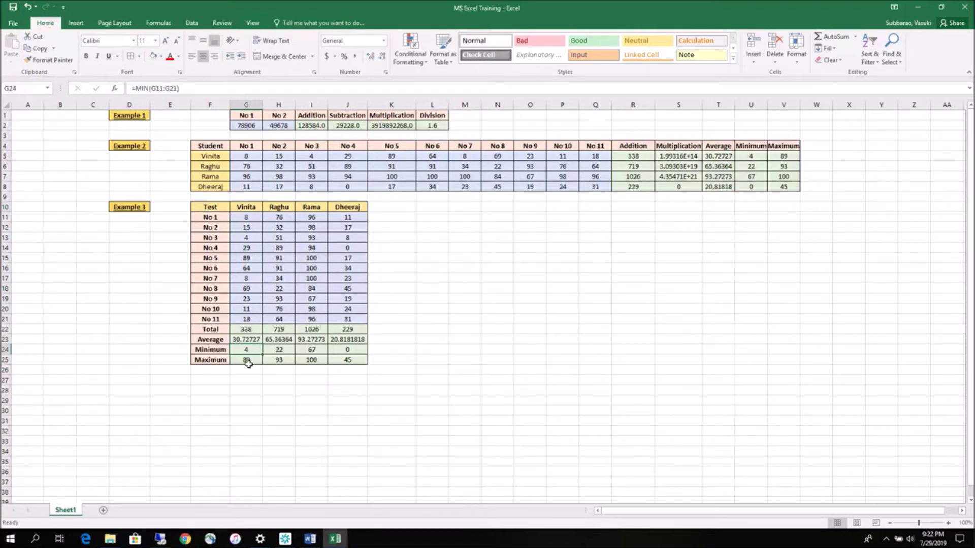
left_click(249, 361)
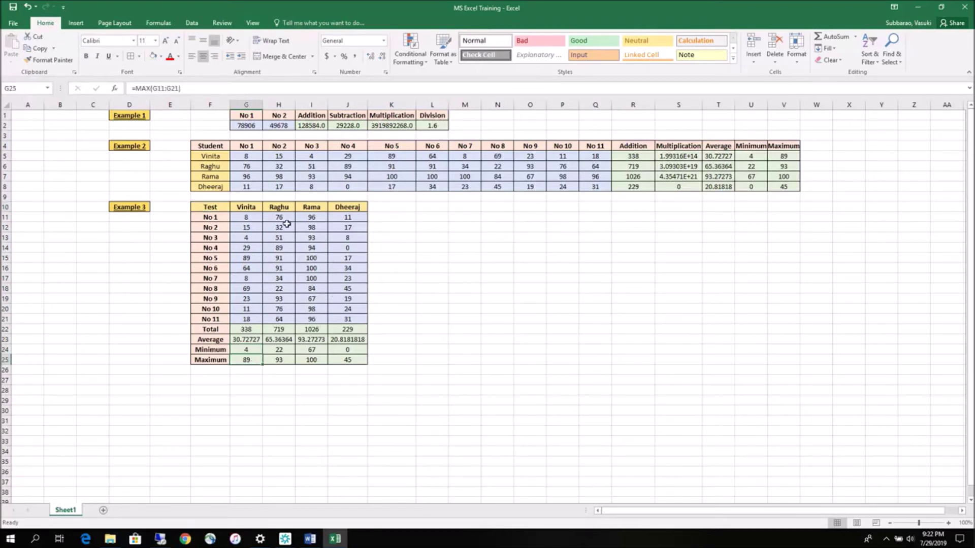
left_click_drag(210, 207, 337, 358)
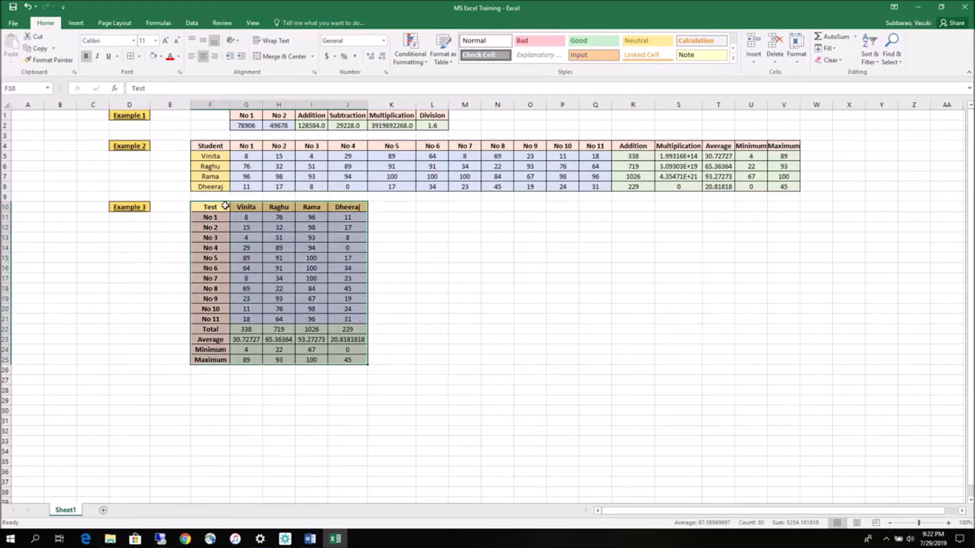
left_click(225, 206)
left_click(251, 208)
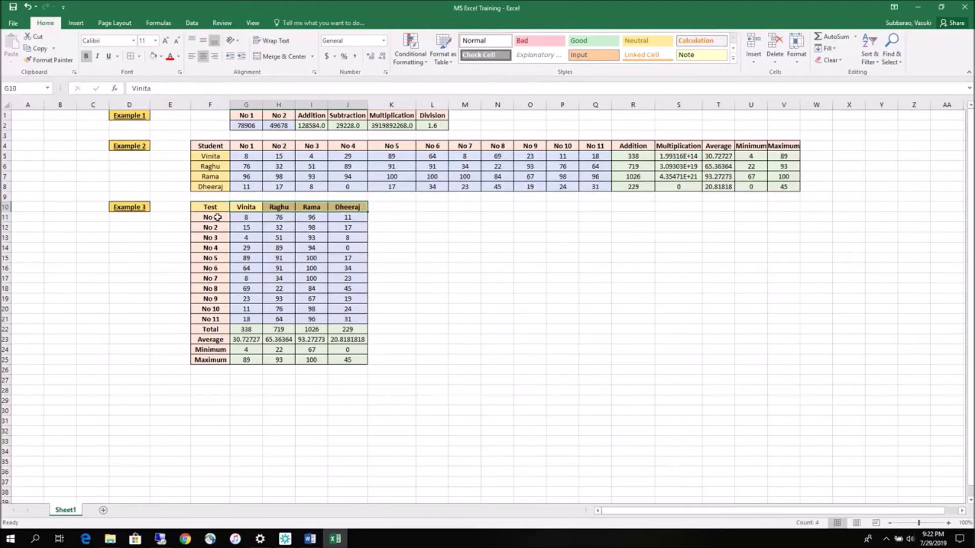
left_click(214, 218)
left_click(216, 340, "shift")
left_click(216, 340)
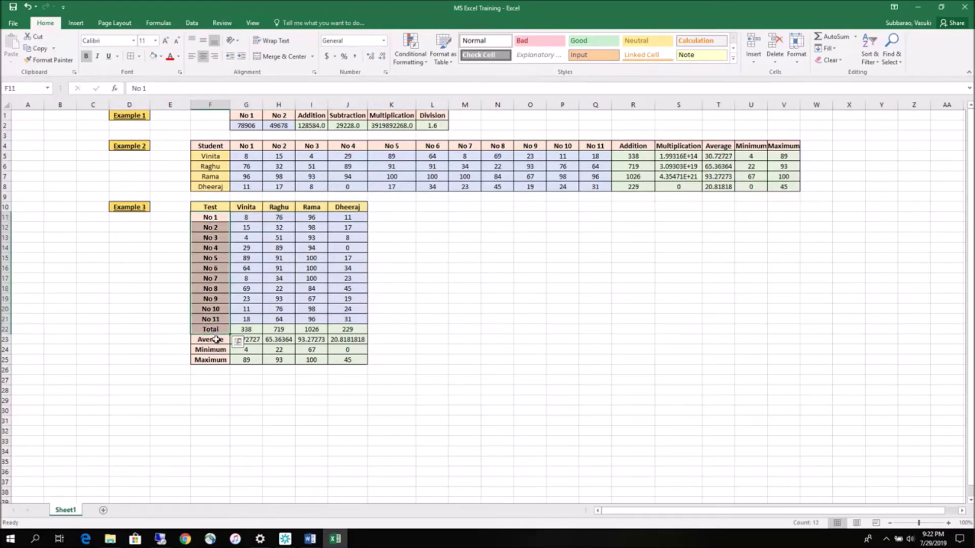
left_click_drag(211, 328, 345, 359)
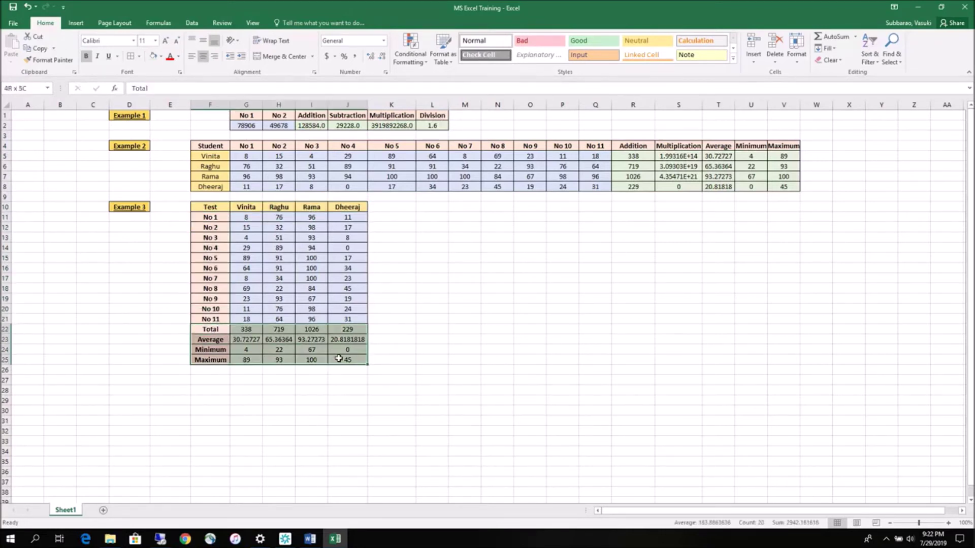
left_click_drag(210, 329, 211, 359)
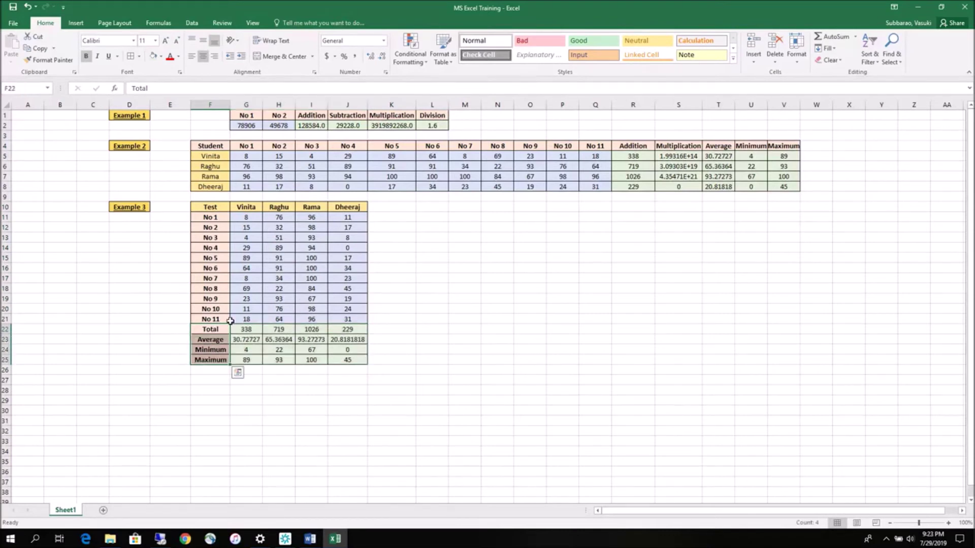
left_click_drag(213, 146, 217, 192)
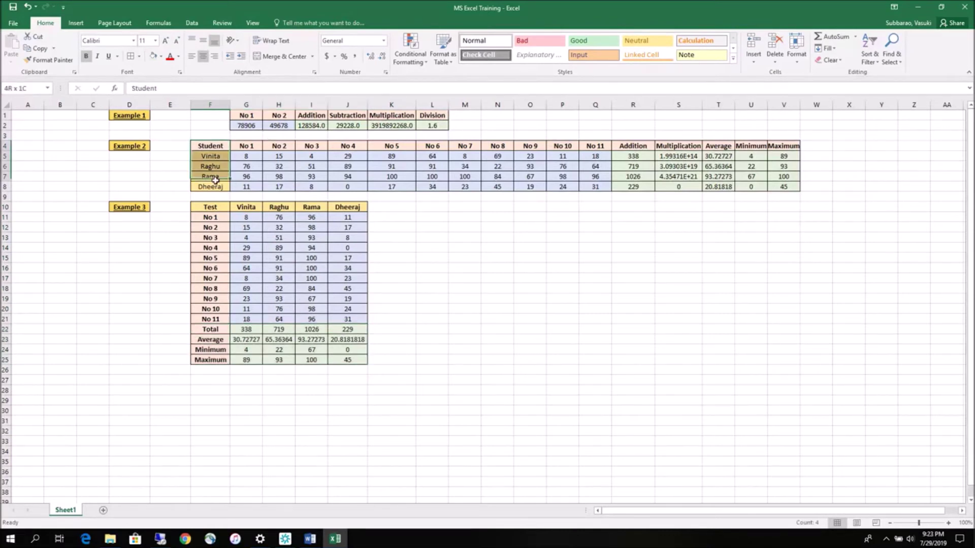
left_click_drag(246, 147, 595, 145)
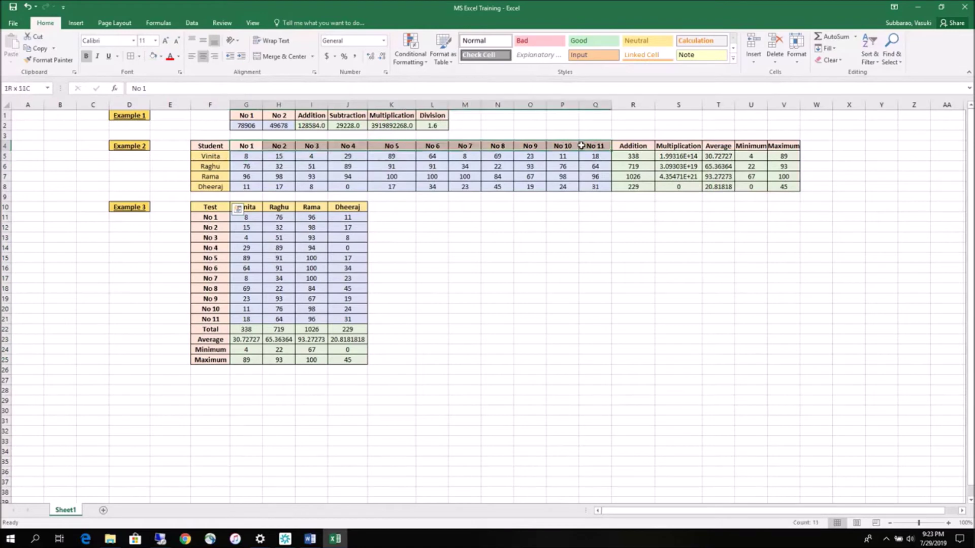
left_click_drag(635, 146, 799, 146)
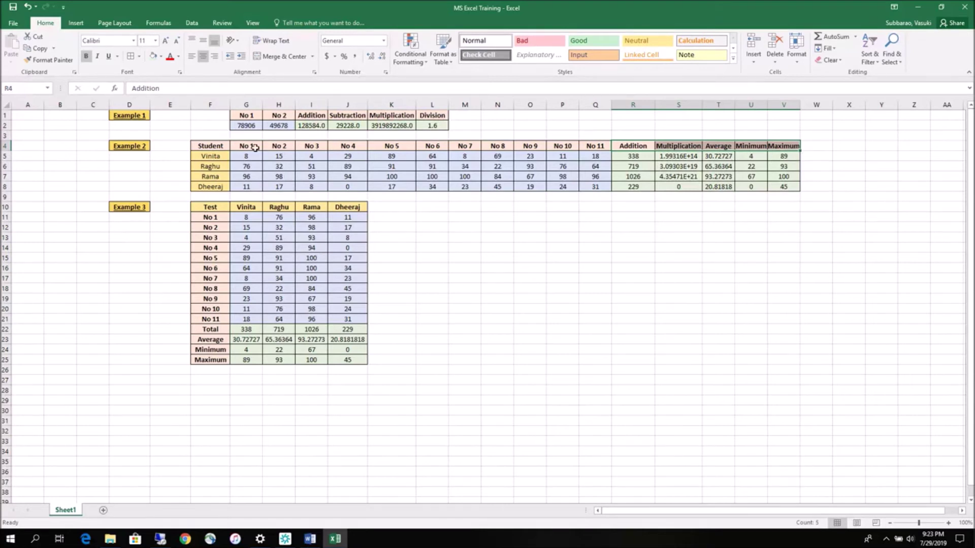
left_click_drag(247, 147, 595, 145)
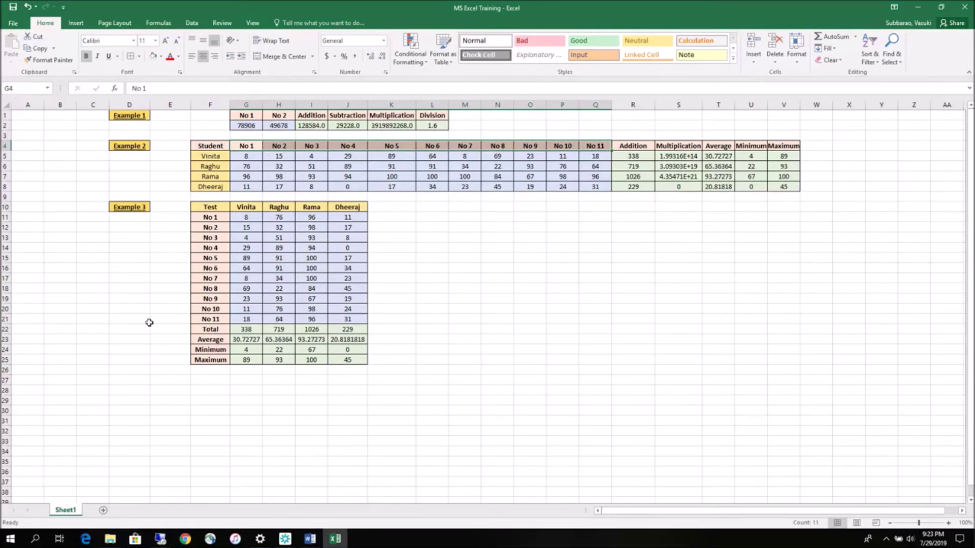
left_click(438, 274)
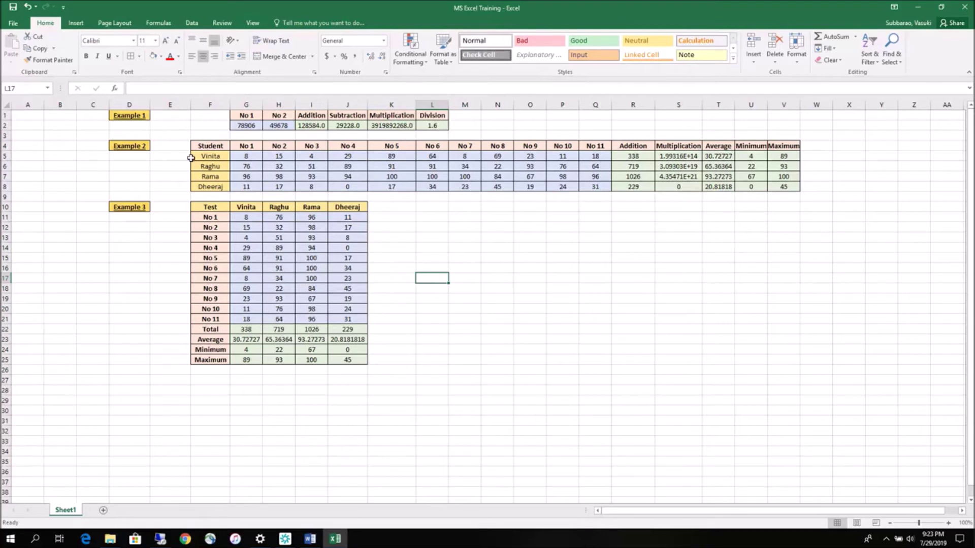
left_click(5, 196)
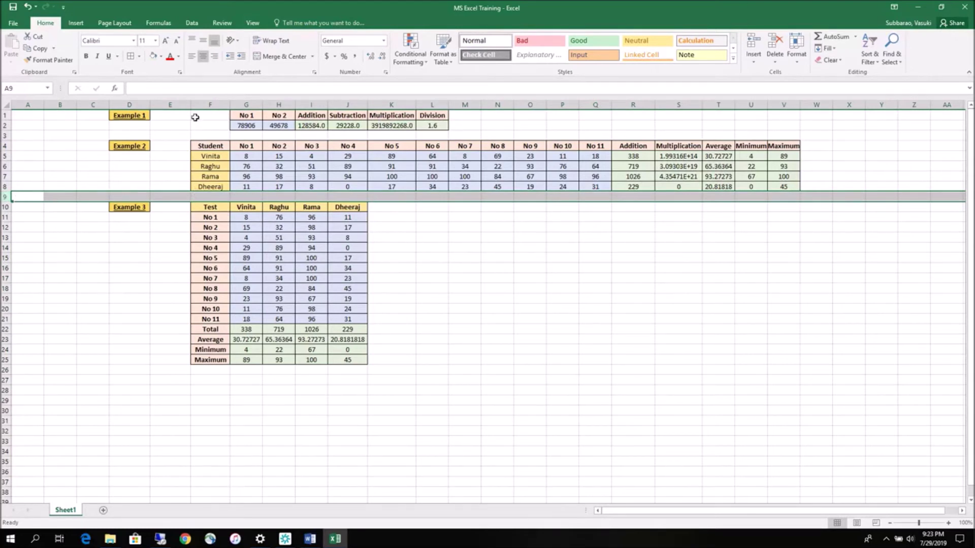
Step: Insert ten blank rows at row 9, moving Example 3 down to start at row 20
right_click(7, 197)
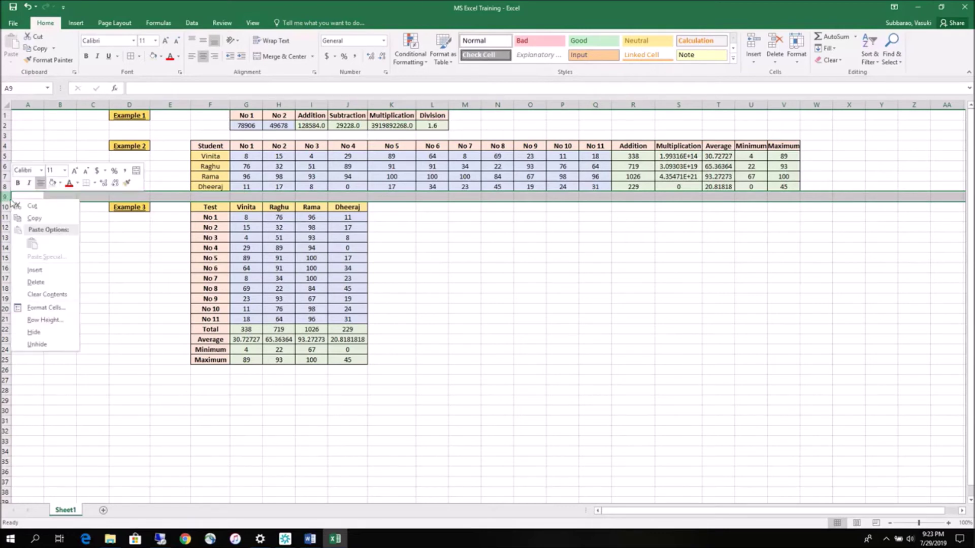
left_click(36, 271)
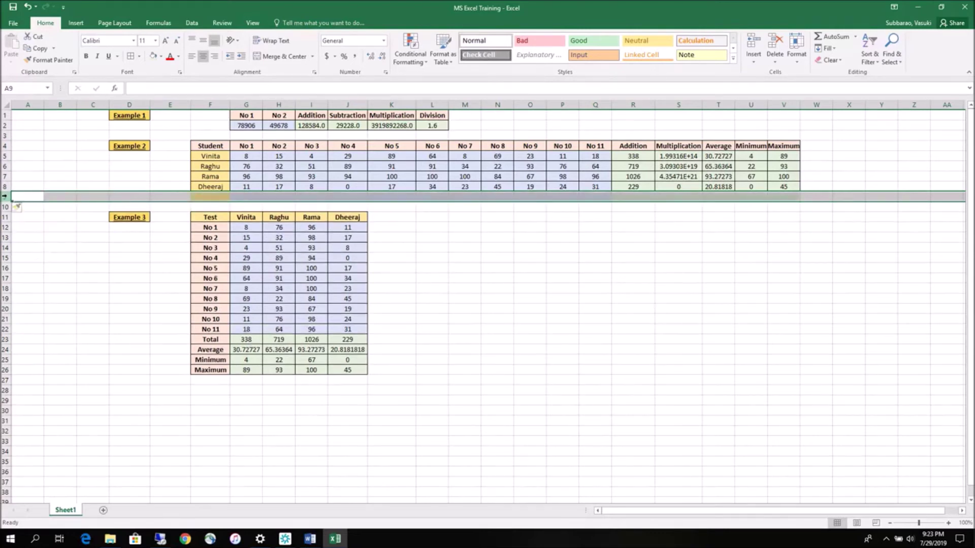
right_click(18, 198)
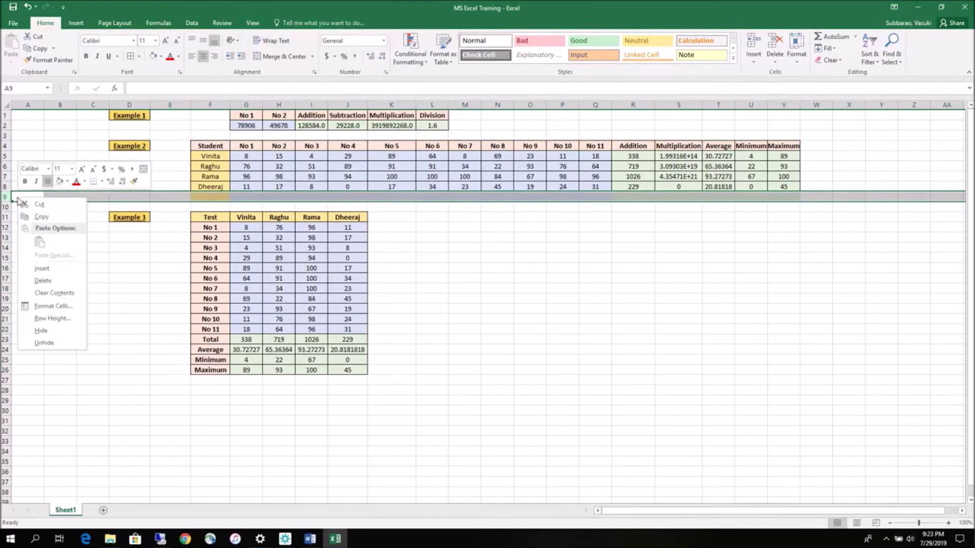
key("Escape")
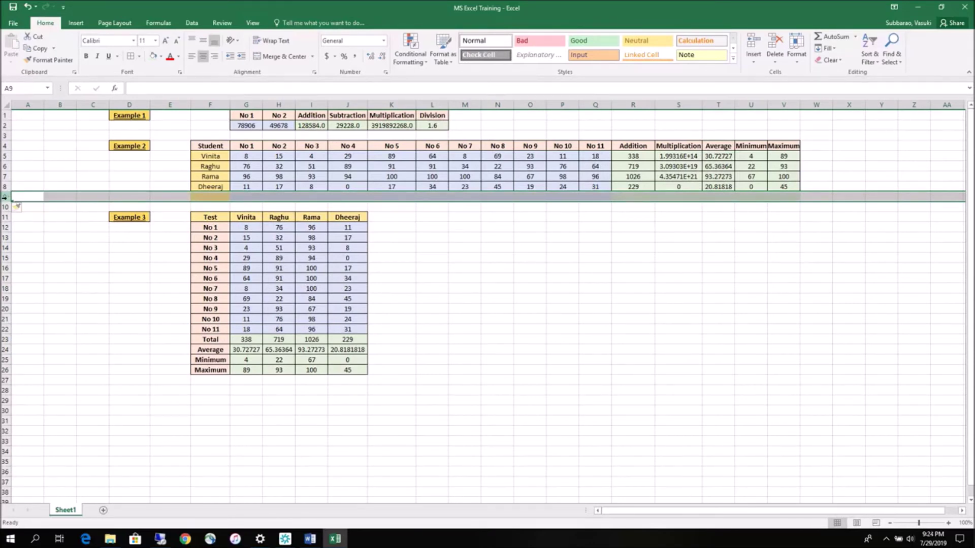
right_click(7, 198)
key("Escape")
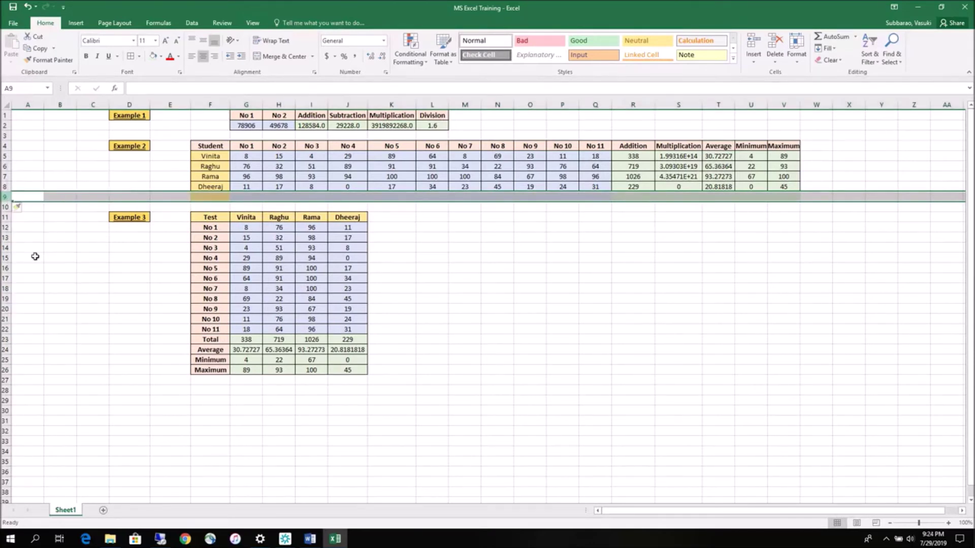
key("ctrl+shift+plus")
right_click(6, 197)
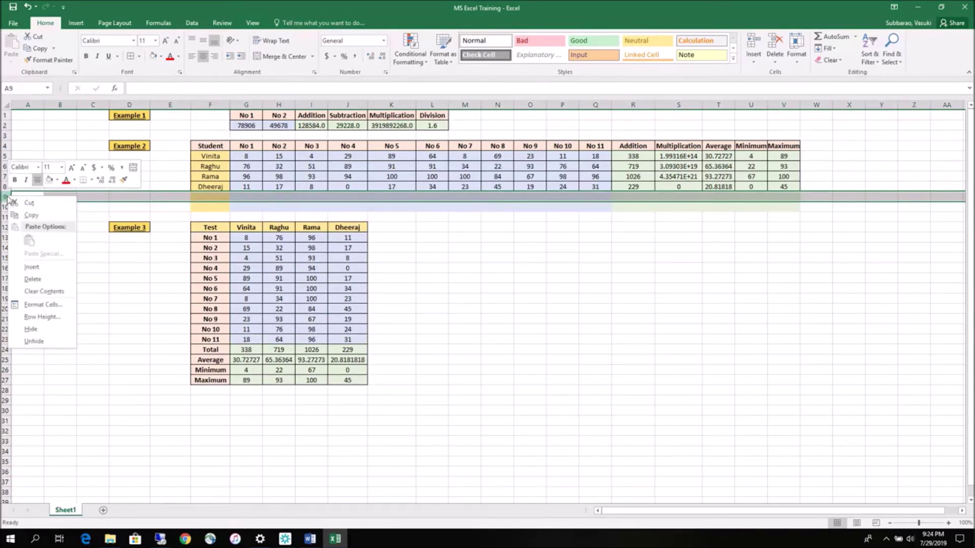
left_click(30, 267)
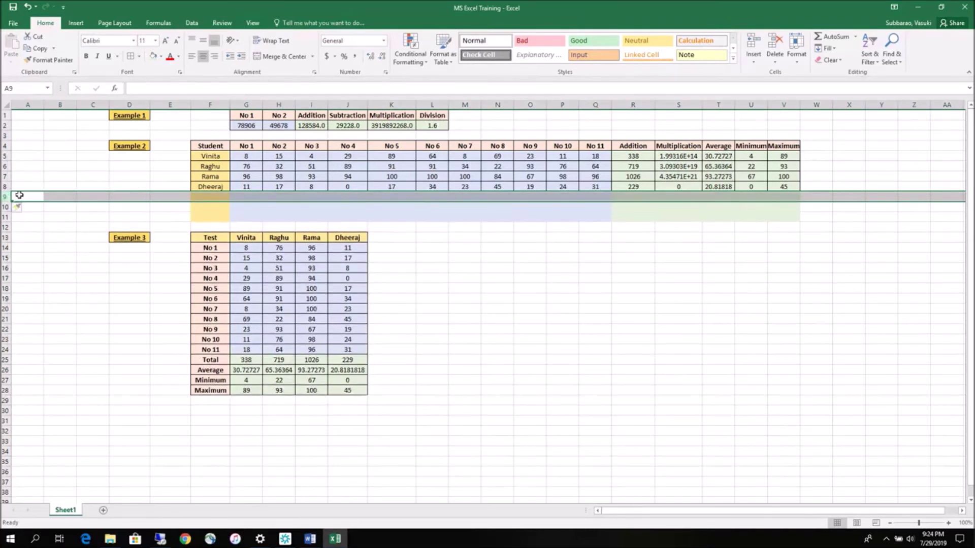
right_click(7, 197)
left_click(35, 269)
right_click(6, 197)
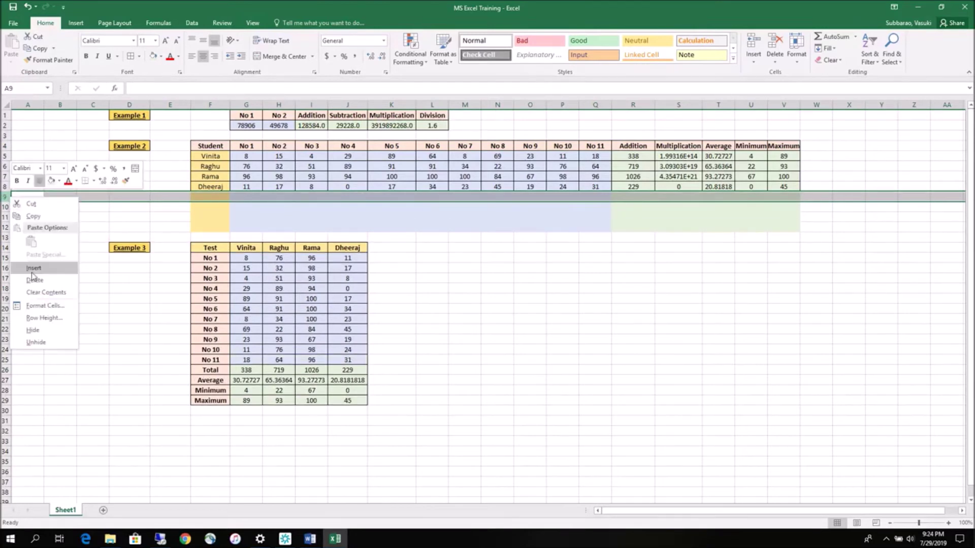
left_click(31, 268)
right_click(6, 197)
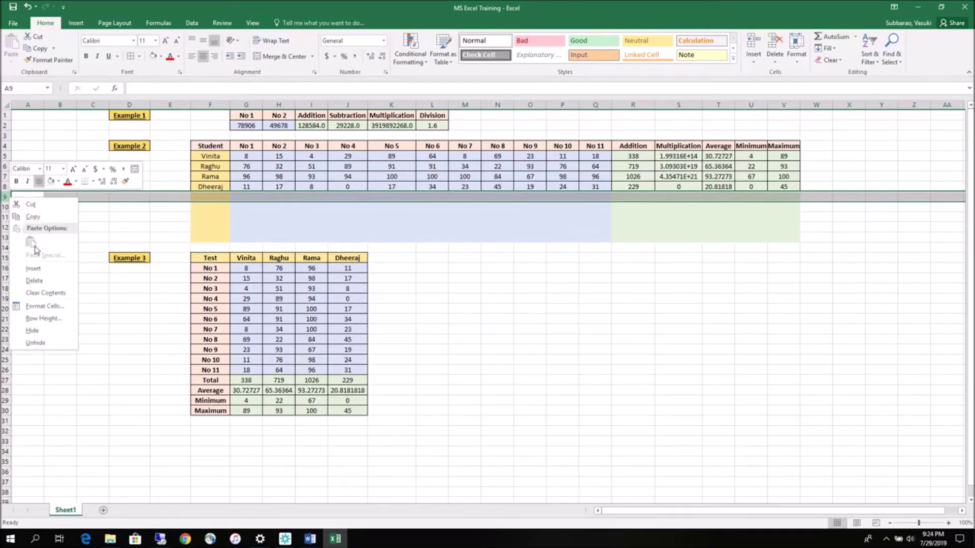
left_click(39, 270)
right_click(6, 197)
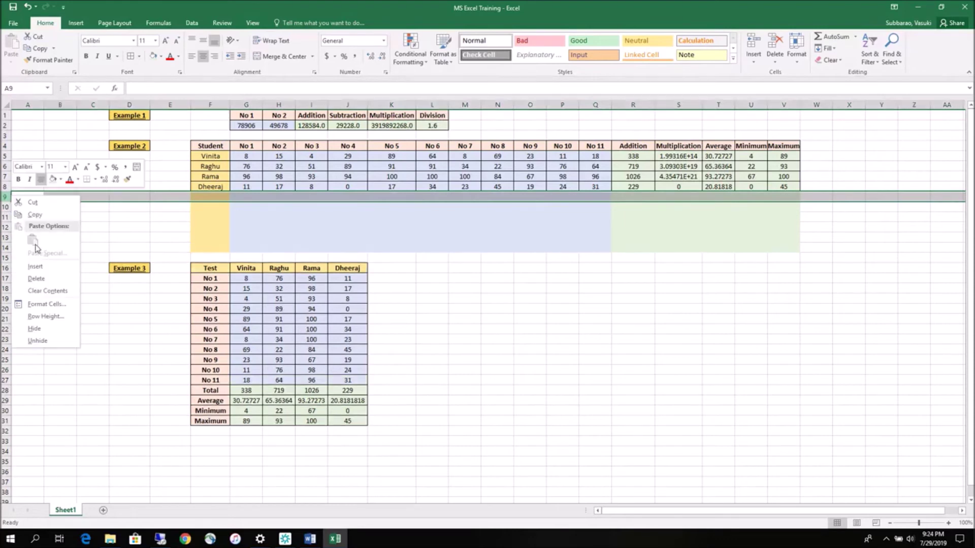
left_click(42, 267)
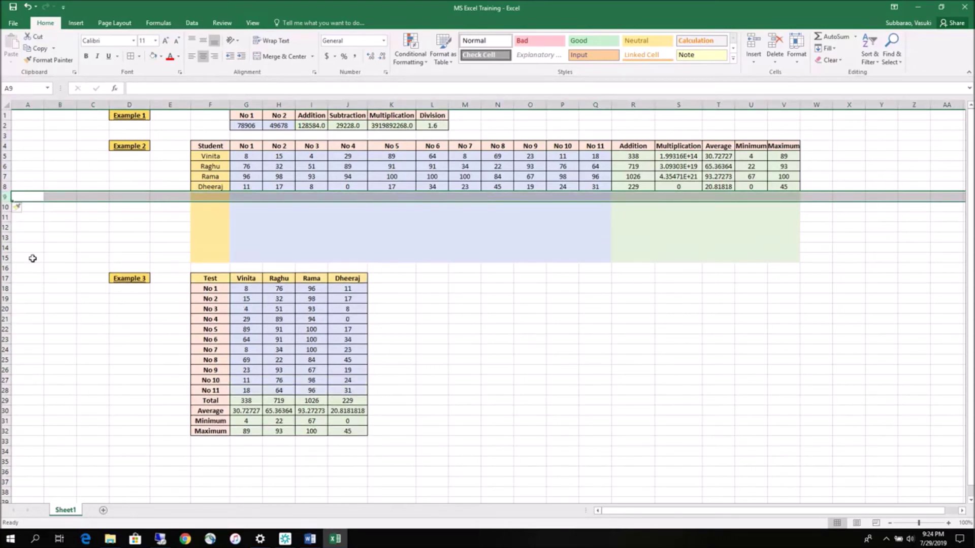
right_click(7, 197)
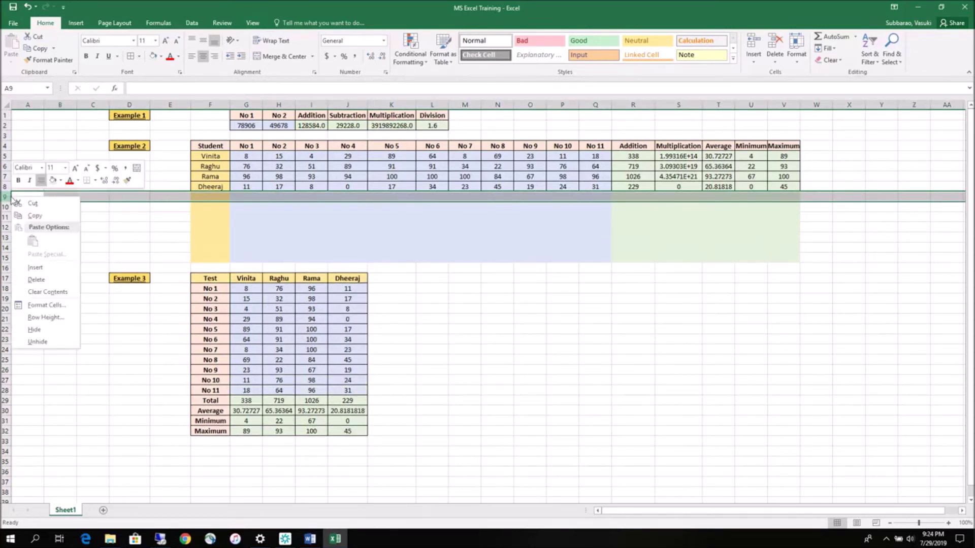
left_click(34, 268)
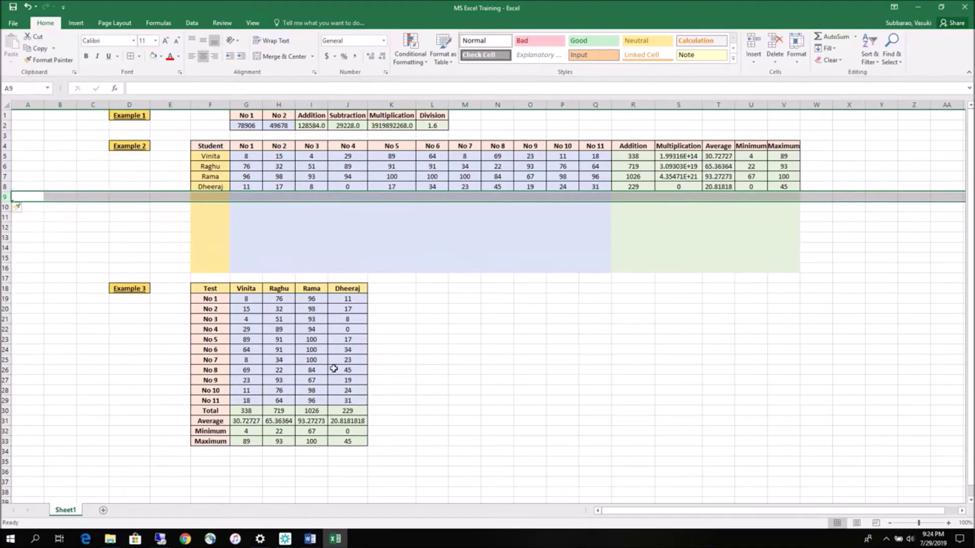
right_click(9, 197)
key("ctrl+plus")
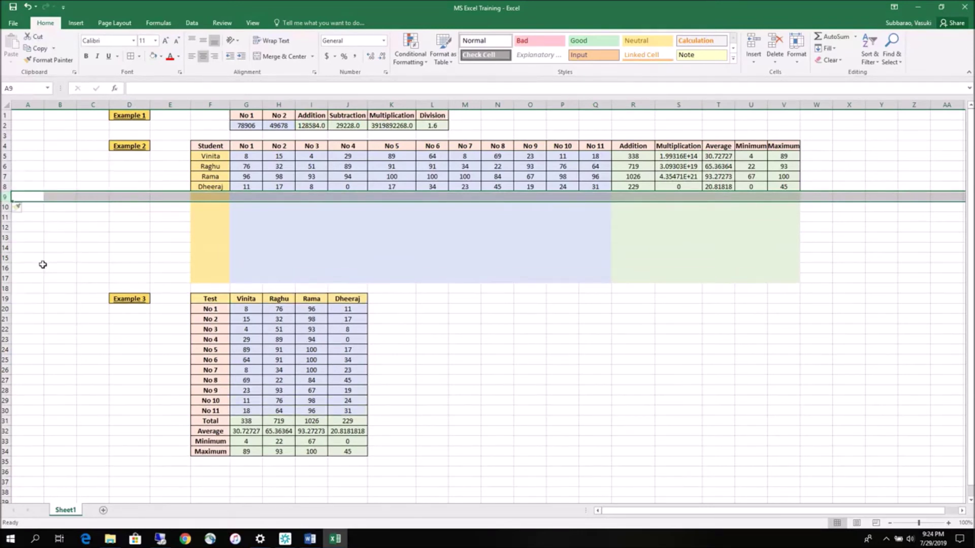
right_click(7, 197)
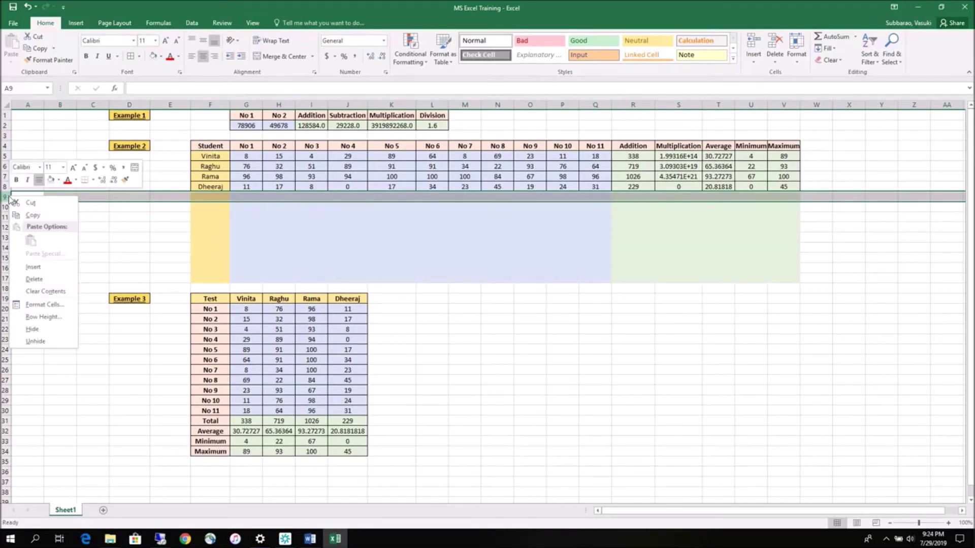
left_click(41, 267)
left_click(304, 220)
Step: Clear the formatting from the block of newly inserted blank rows
left_click_drag(203, 197, 791, 288)
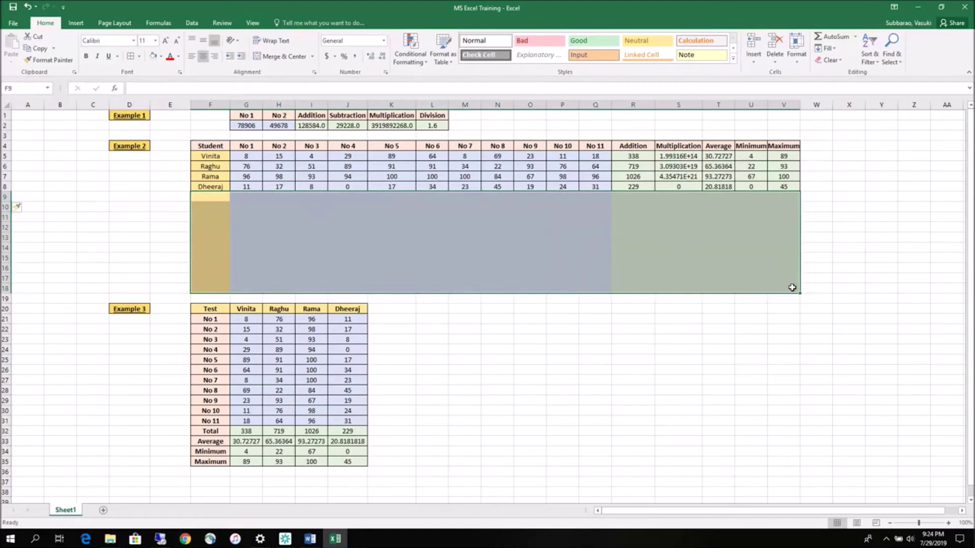
right_click(792, 288)
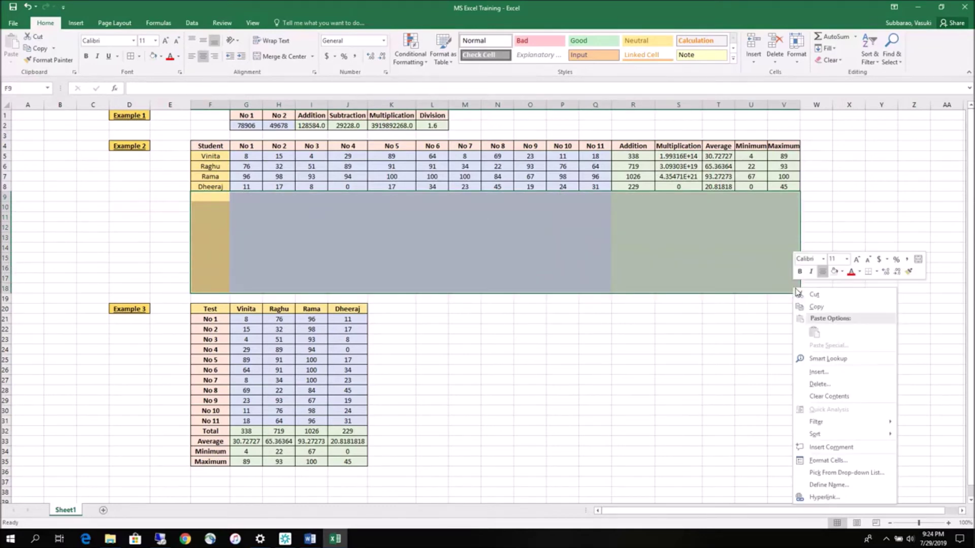
left_click(829, 60)
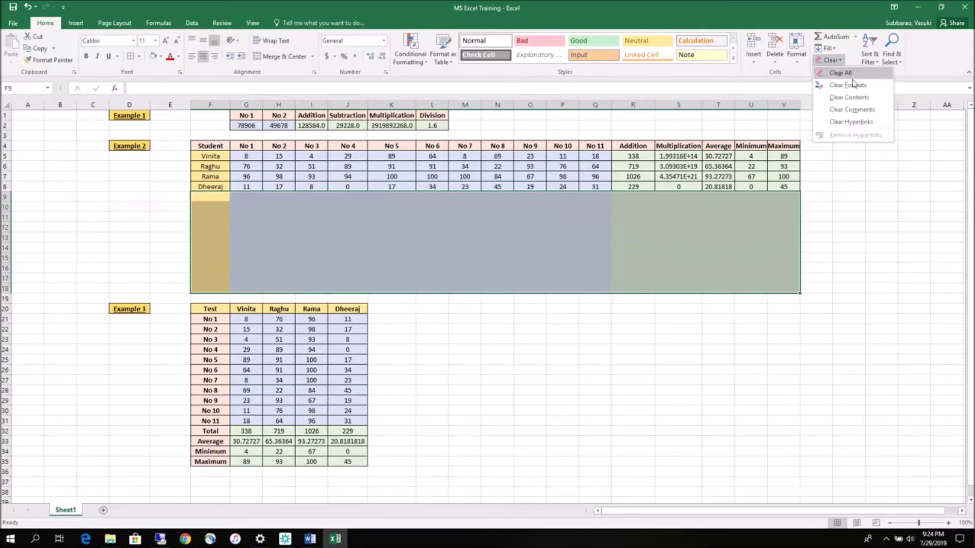
left_click(847, 86)
left_click(714, 237)
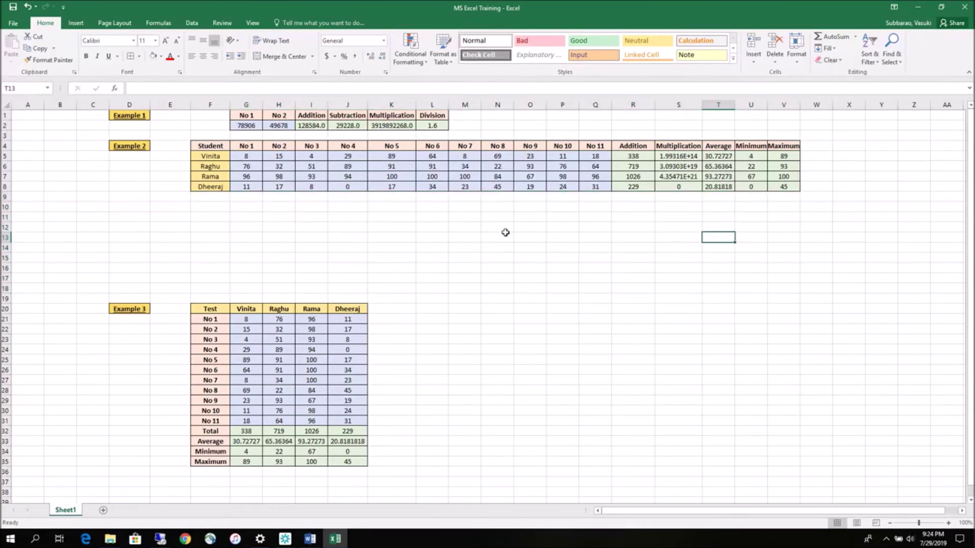
Step: Format Painter the last student row F8:V8 onto rows F9:V14
left_click(215, 195)
left_click_drag(215, 189, 782, 189)
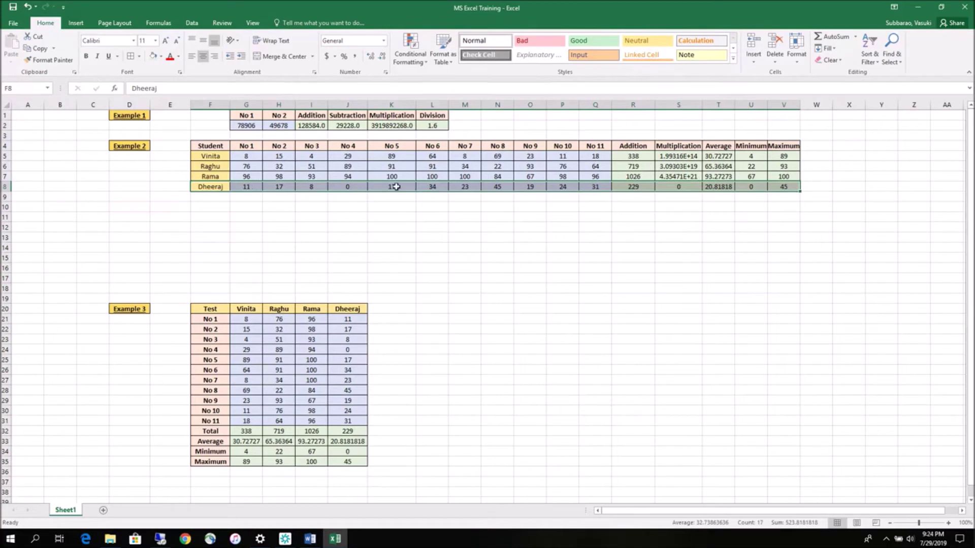
left_click(49, 60)
left_click_drag(210, 196, 780, 252)
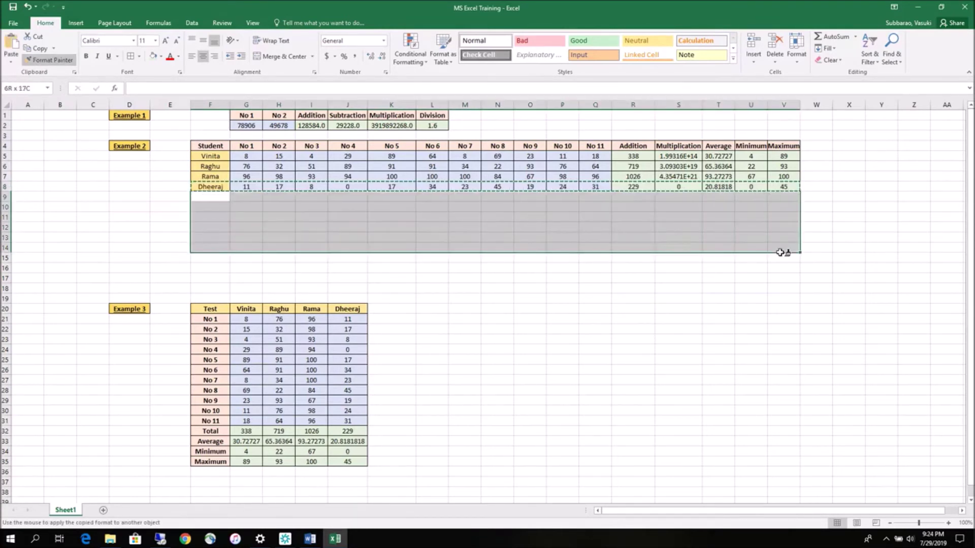
left_click(210, 156)
left_click(210, 167)
left_click(210, 206)
key("Down")
key("Down")
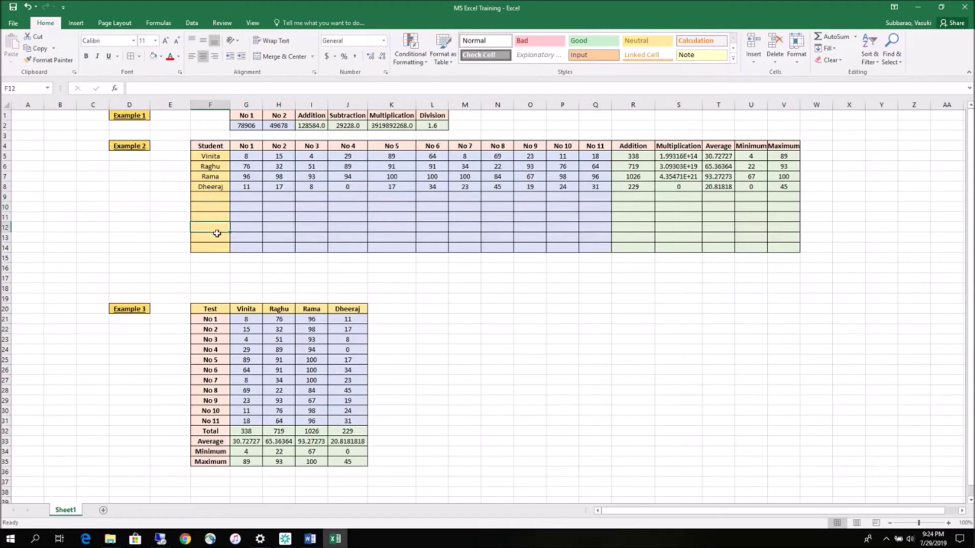
key("Down")
key("Down")
left_click(206, 196)
Step: Type the first three new student names into F9:F11, correcting typos along the way
type("J")
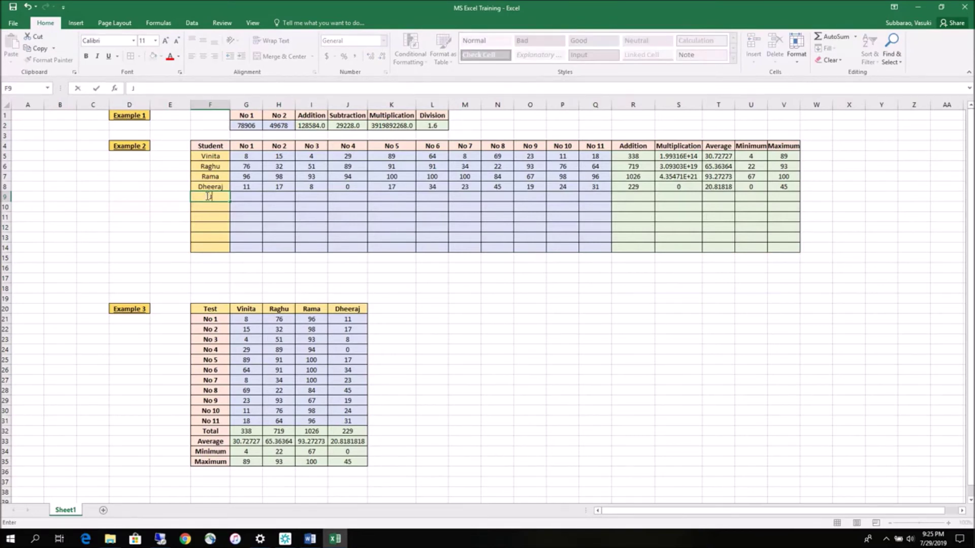
type("eevan")
key("Return")
type("Thayagi")
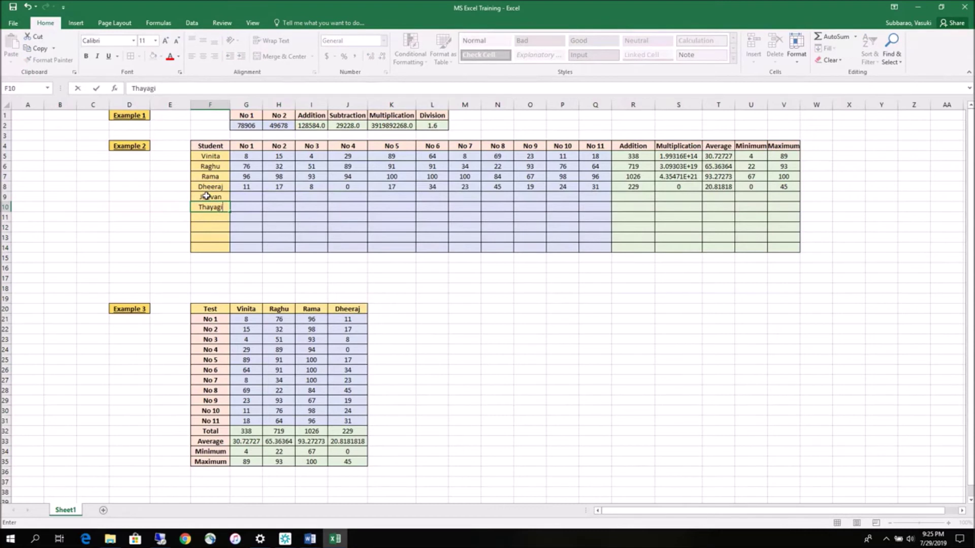
key("BackSpace")
key("BackSpace")
key("BackSpace")
key("BackSpace")
key("BackSpace")
type("yaagi")
key("Return")
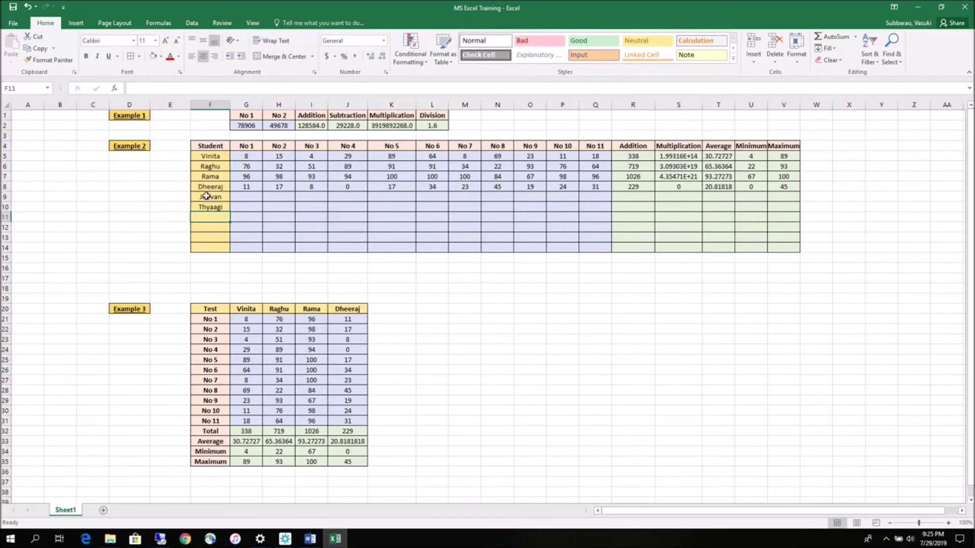
type("Vinita")
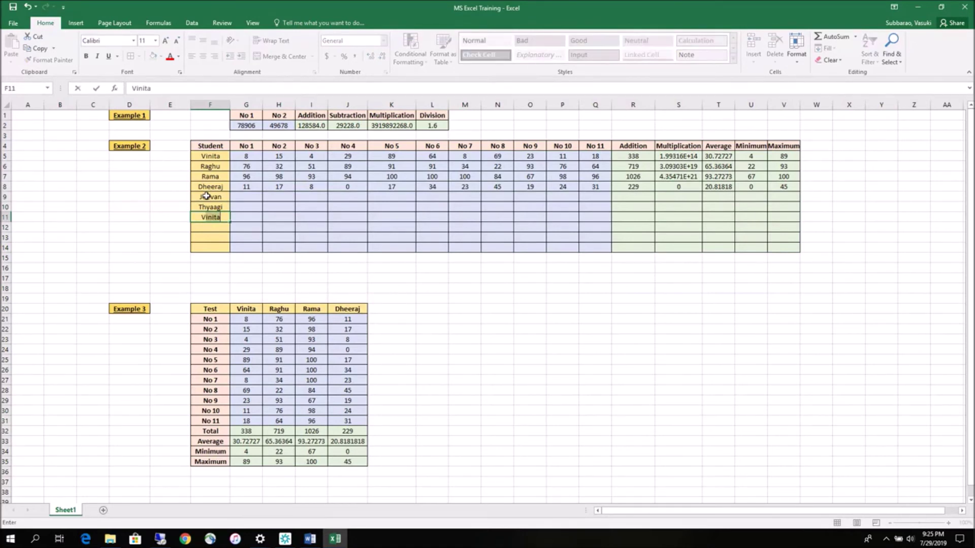
key("BackSpace")
key("BackSpace")
key("BackSpace")
key("BackSpace")
type("Poornima")
key("Return")
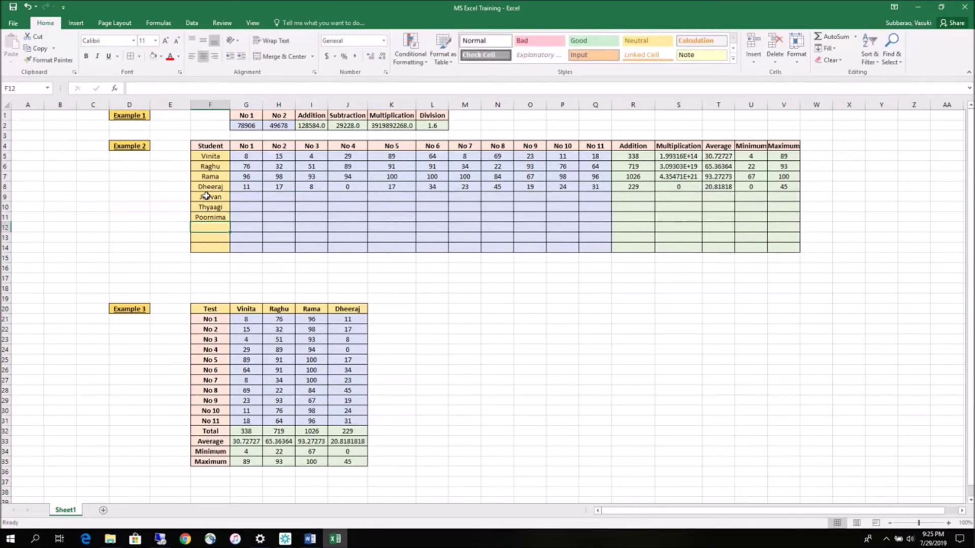
Step: Type three more student names into F12:F14
type("Ramya")
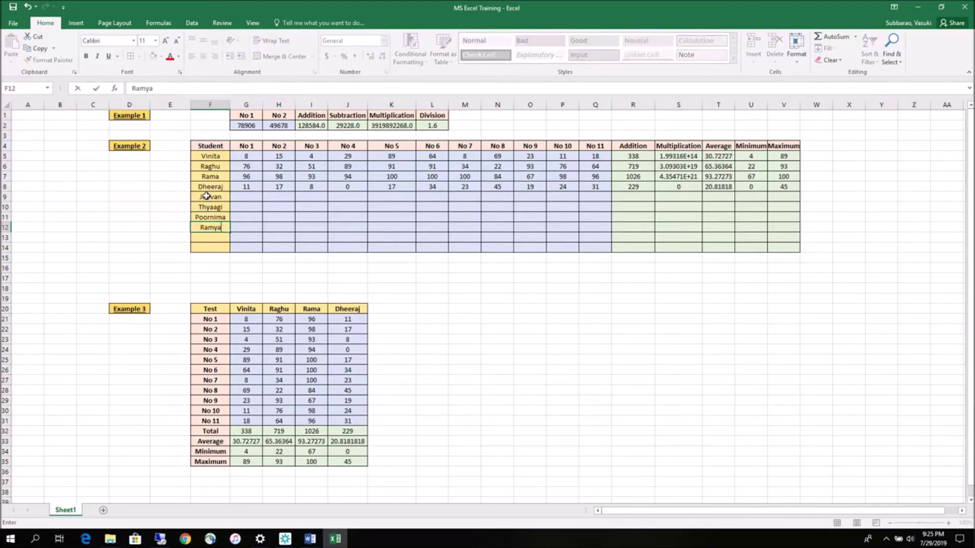
key("Return")
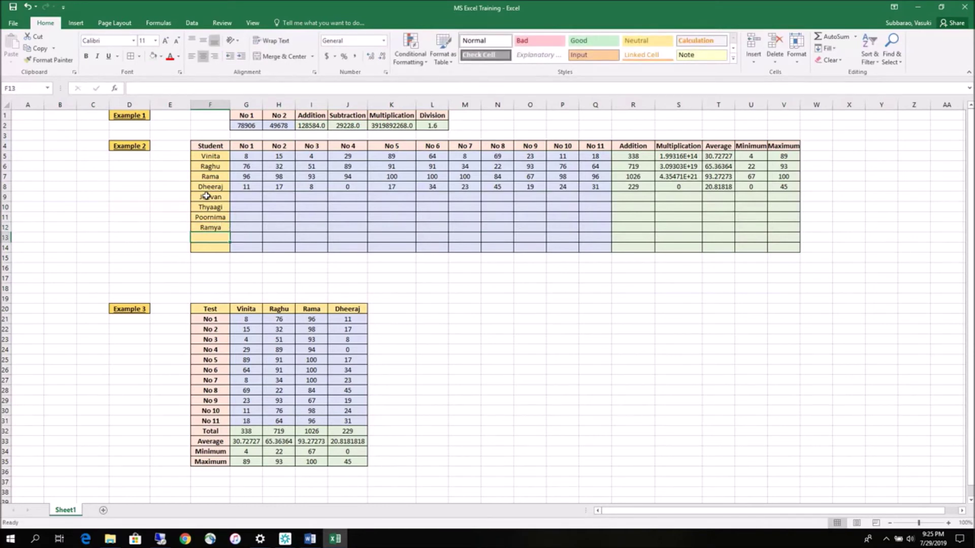
type("Aakash")
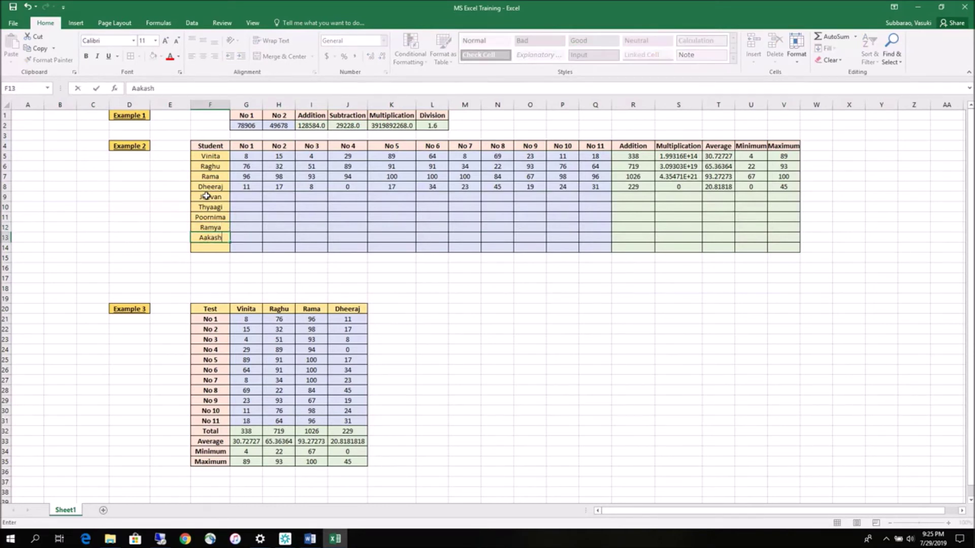
key("Return")
type("Keertana")
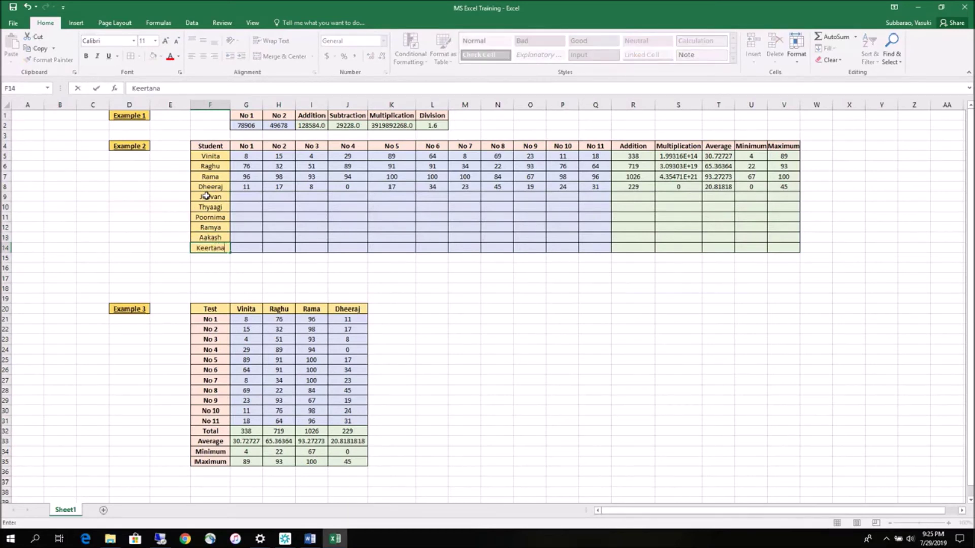
Step: Enter the first five marks in row 9: 56, 46, 63, 28 and 90
left_click(321, 219)
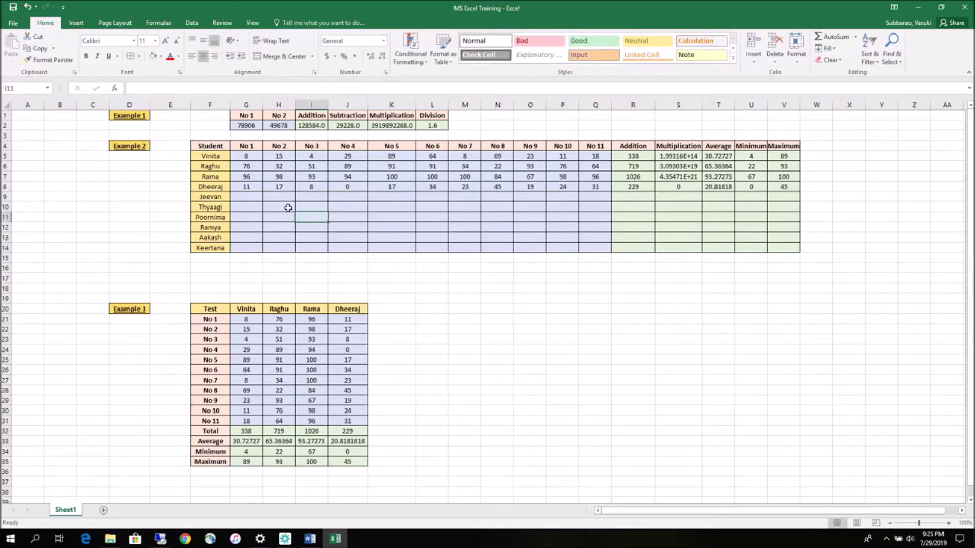
left_click(247, 196)
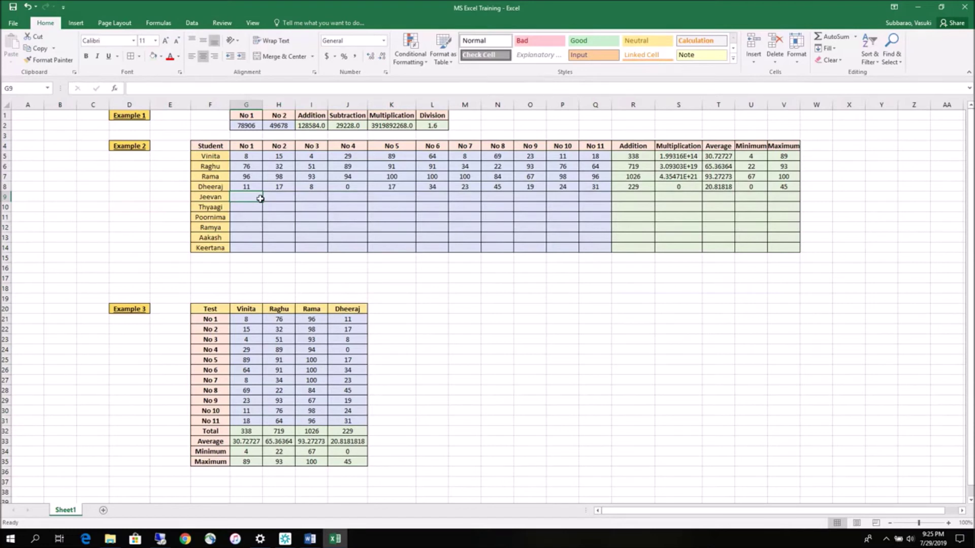
type("56")
key("Tab")
type("46")
key("Tab")
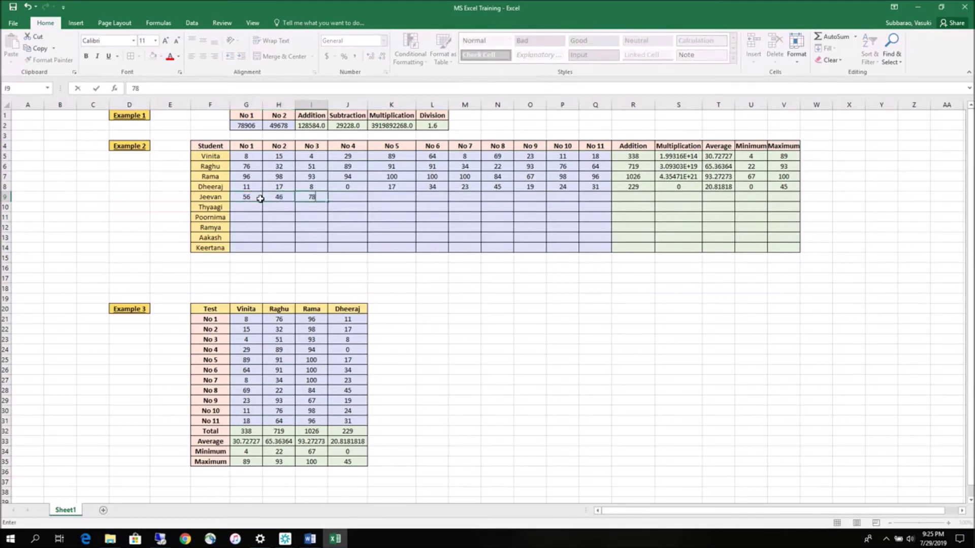
type("63")
key("Tab")
type("28")
key("Tab")
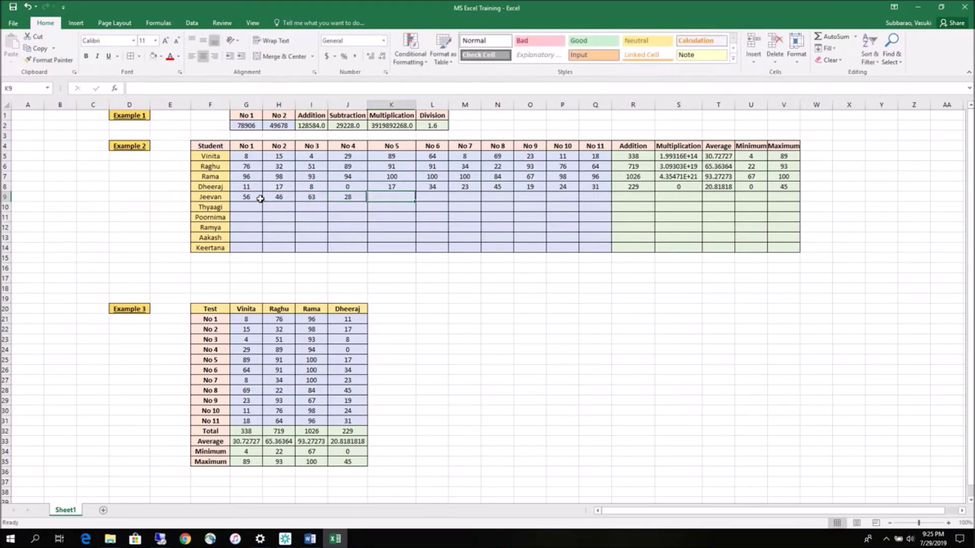
type("90")
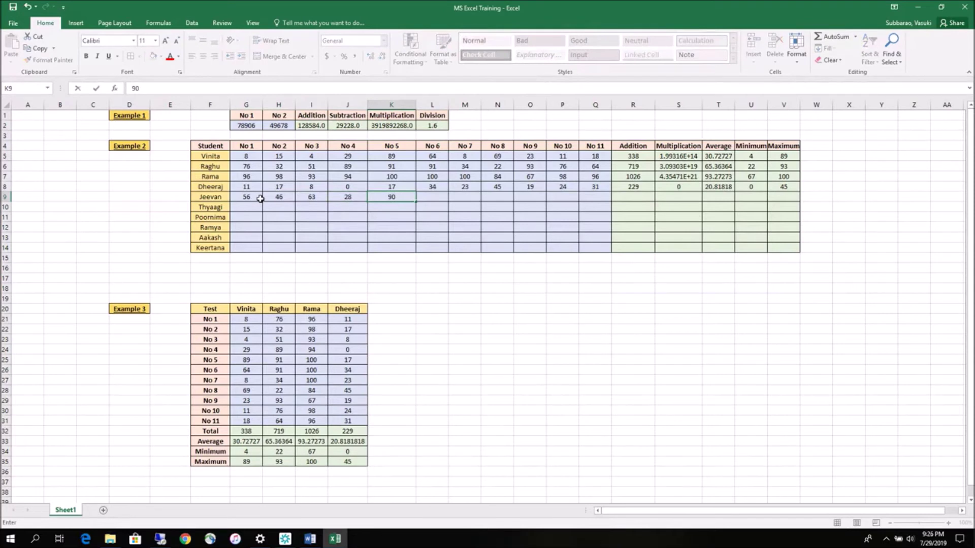
key("Tab")
Step: Enter the remaining marks 100, 55, 34, 94, 60 and 50 to complete row 9
type("100")
key("Tab")
type("55")
key("Tab")
type("3")
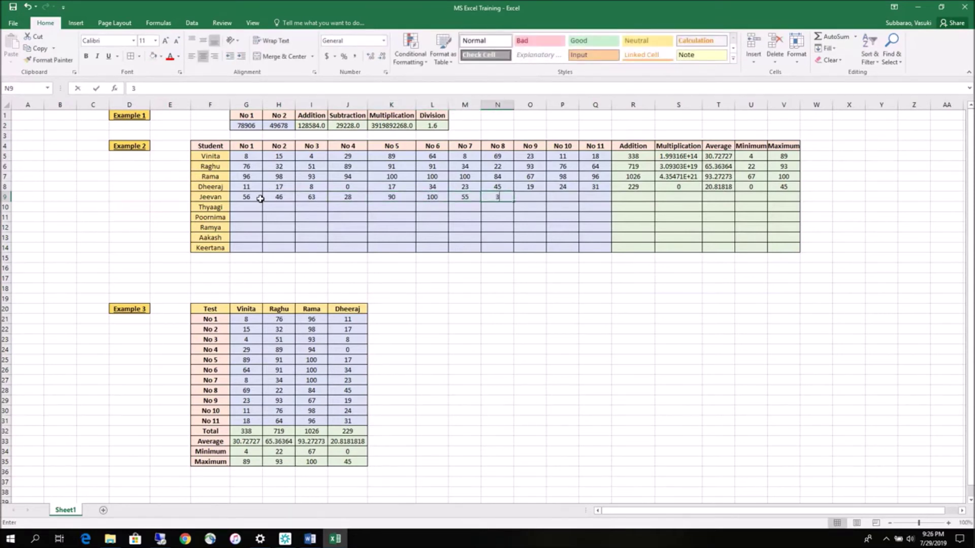
type("4")
key("Tab")
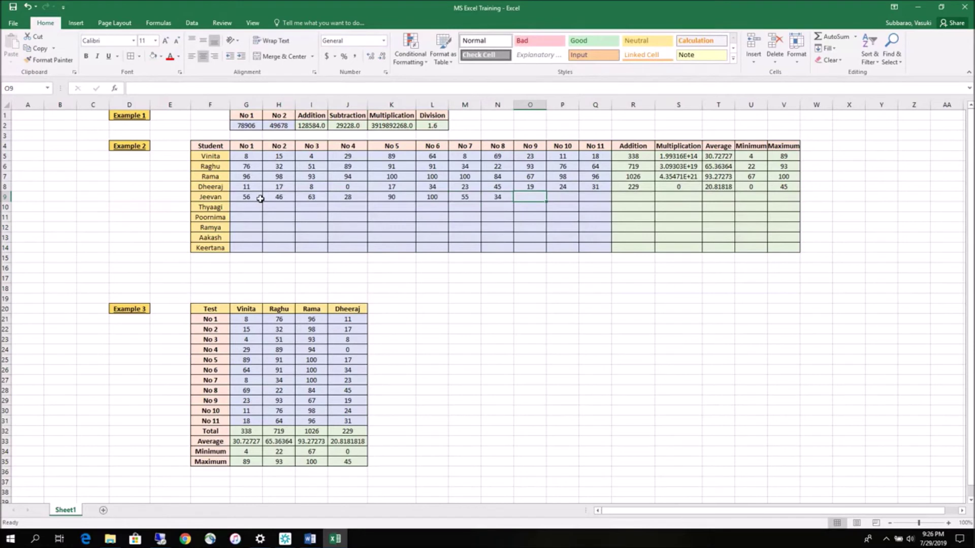
type("94")
key("Tab")
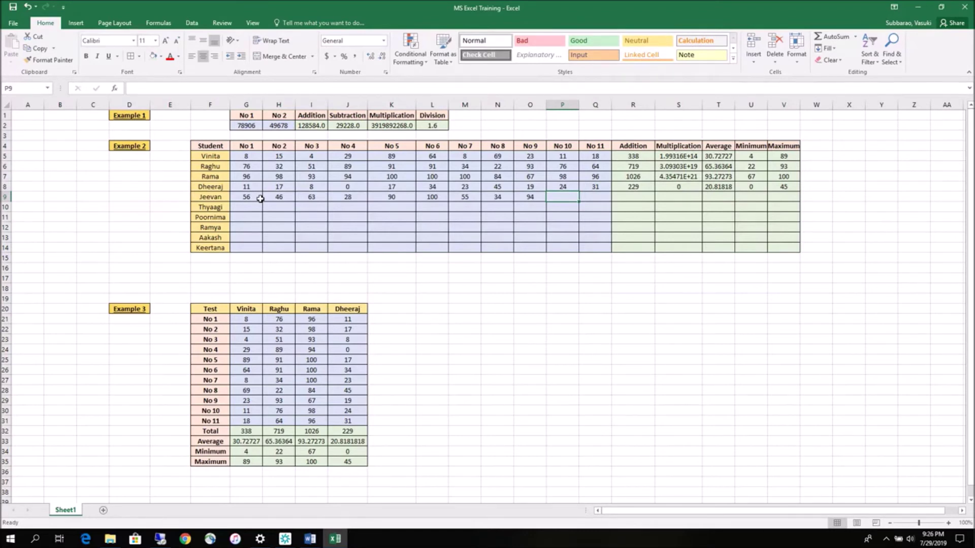
type("60")
key("Tab")
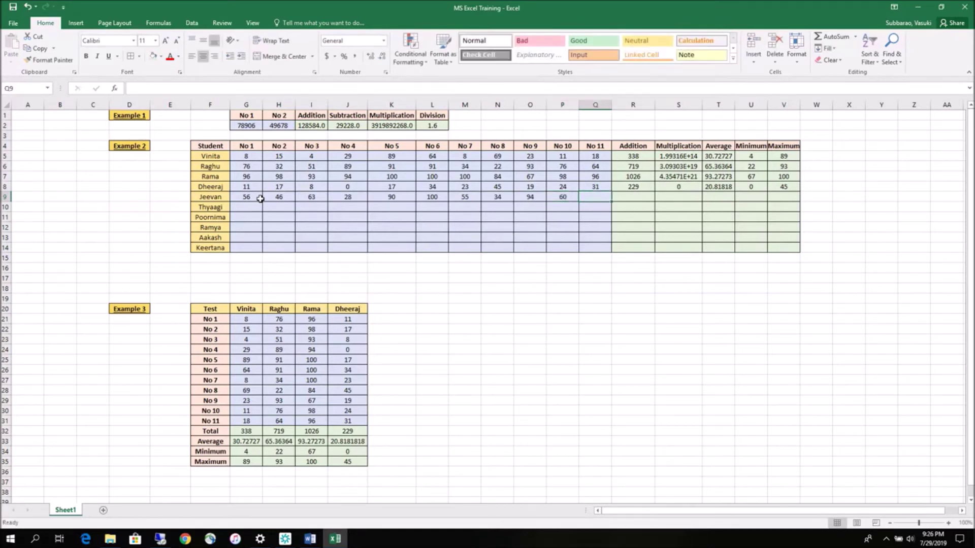
type("50")
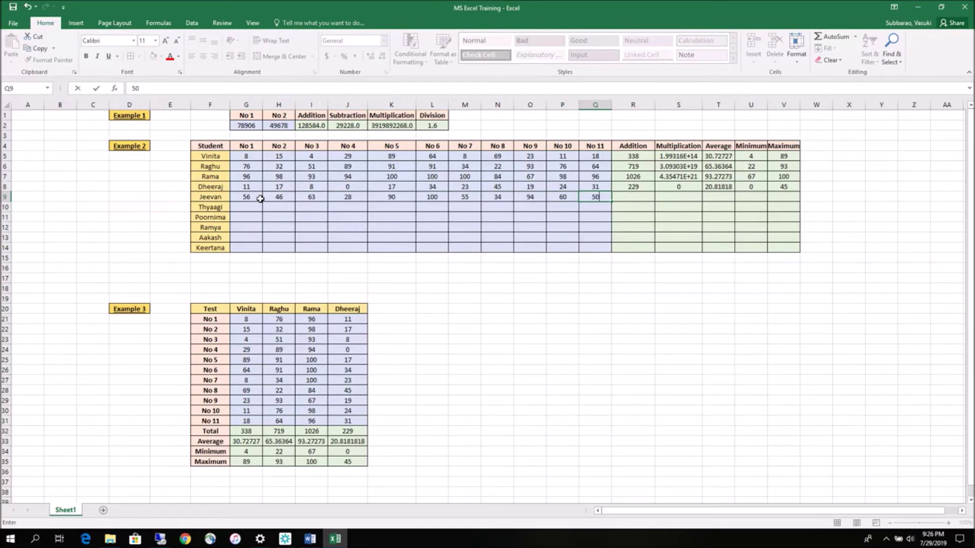
left_click(593, 145)
left_click(244, 146)
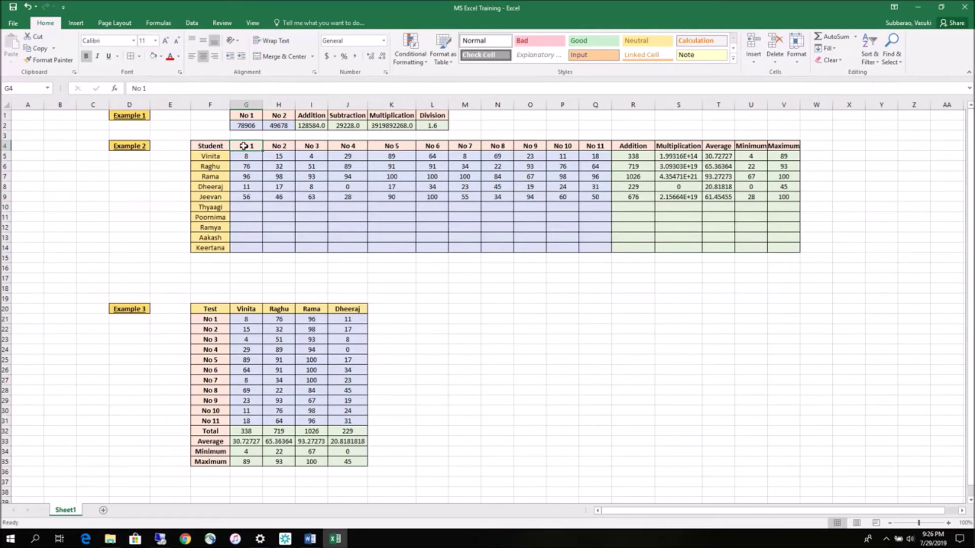
Step: Rename headers G4:I4 to Math, Social and Science
type("Mat")
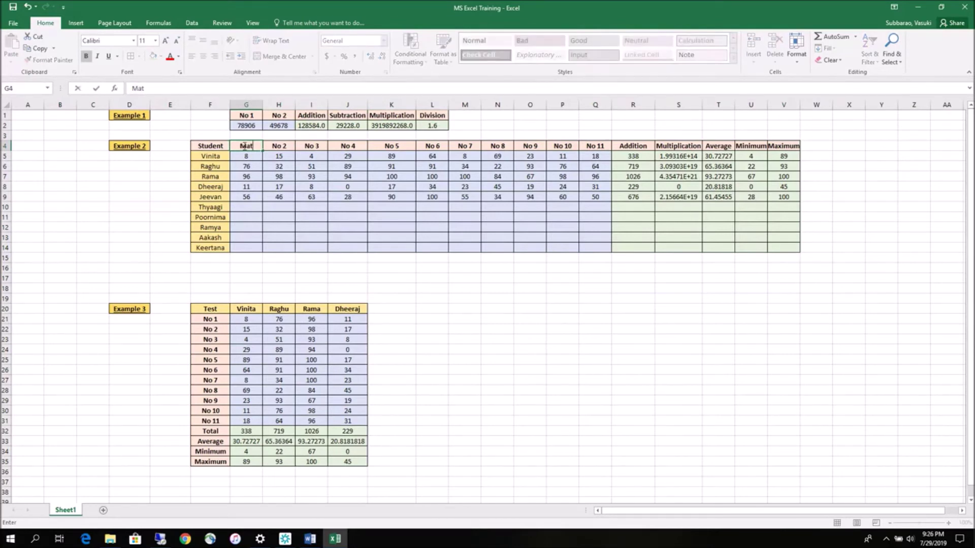
type("h")
key("Tab")
type("Social")
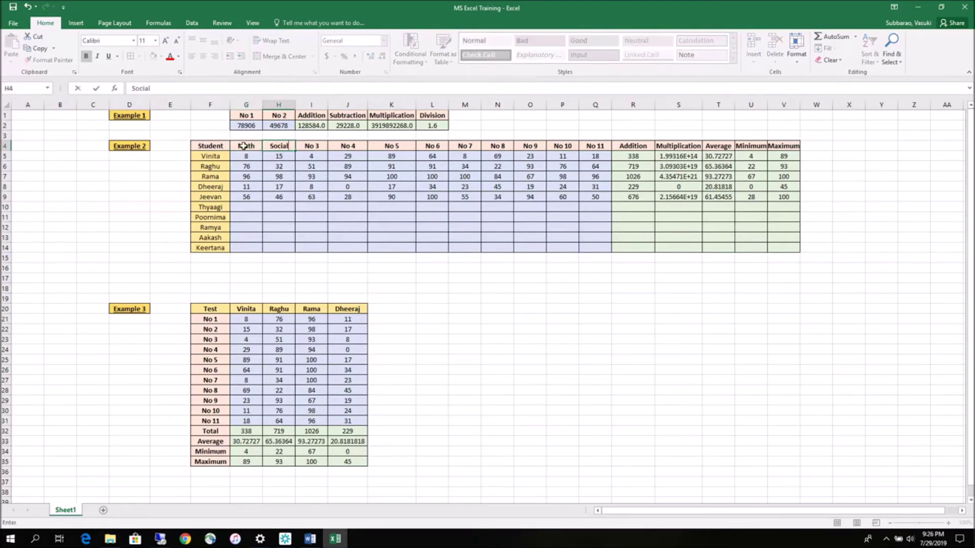
key("Tab")
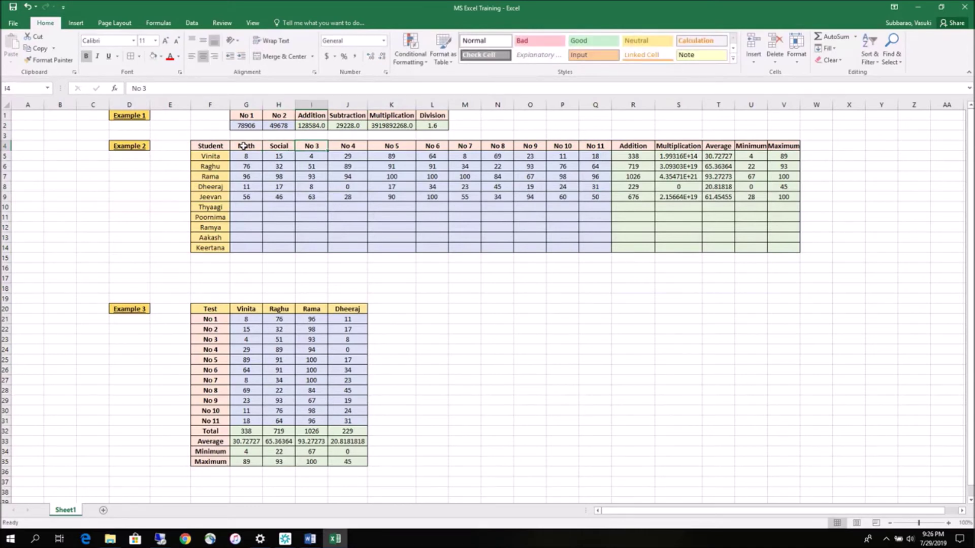
type("Sciene")
key("BackSpace")
type("ce")
key("Tab")
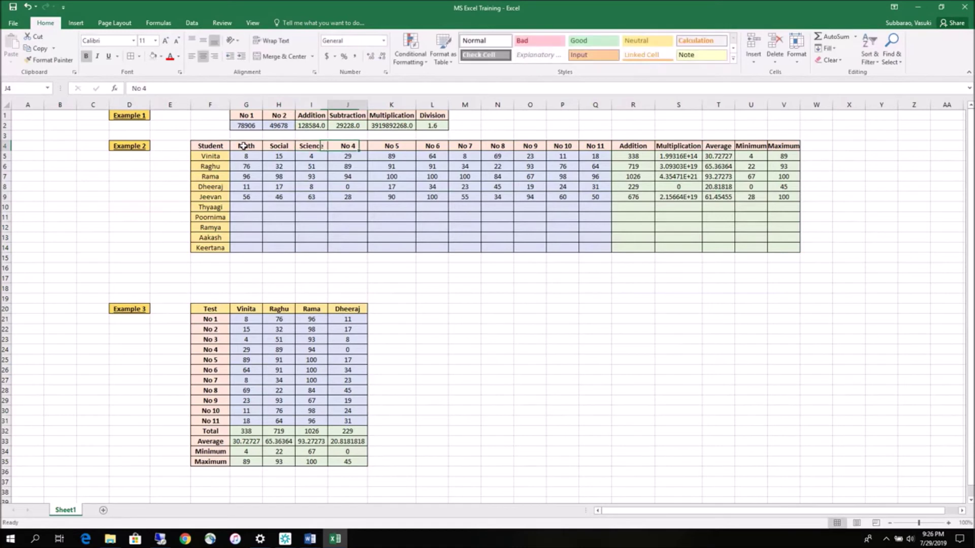
Step: Rename headers J4:M4 to English, Kannada, Biology and EVS
type("English")
key("Tab")
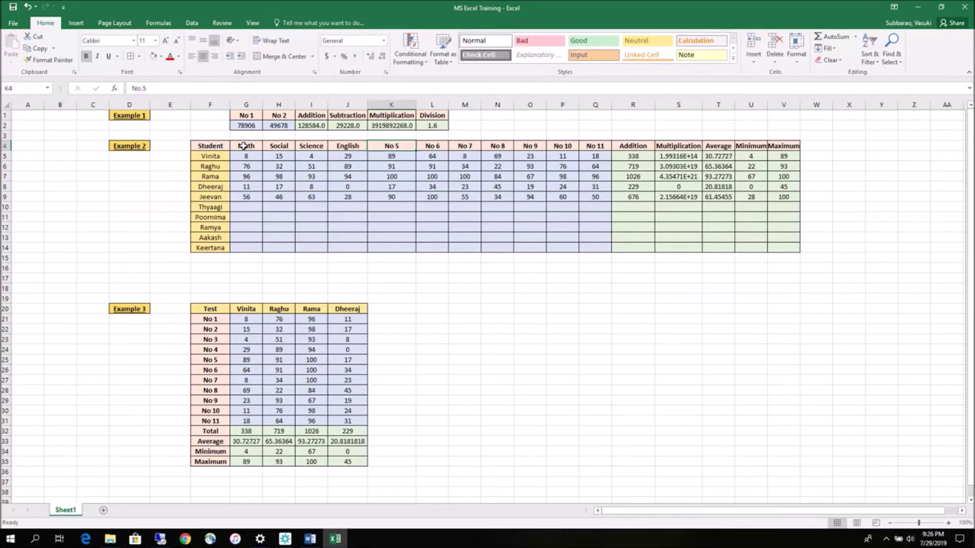
type("Kannada")
key("Tab")
type("B")
type("ilogy")
key("BackSpace")
key("BackSpace")
key("BackSpace")
key("BackSpace")
type("ology")
key("Tab")
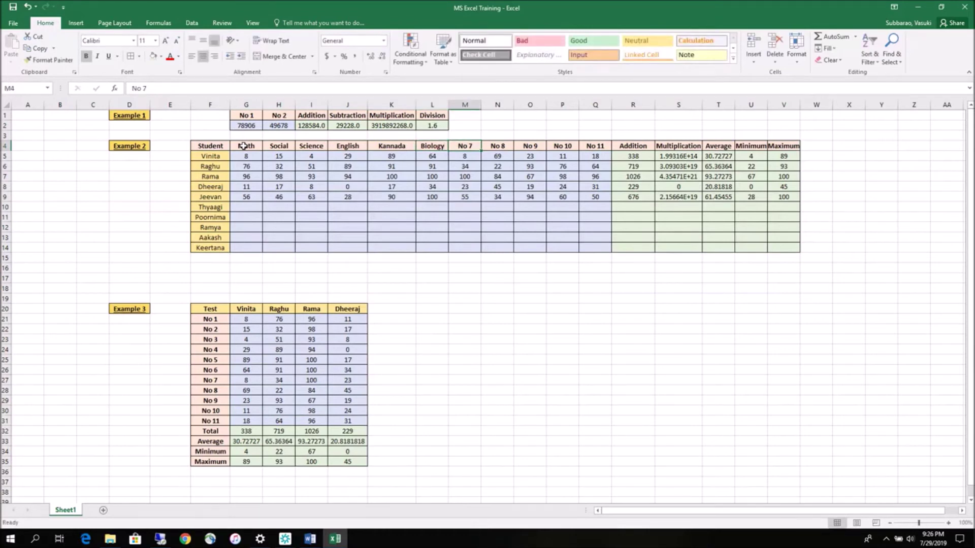
type("EVS")
key("Tab")
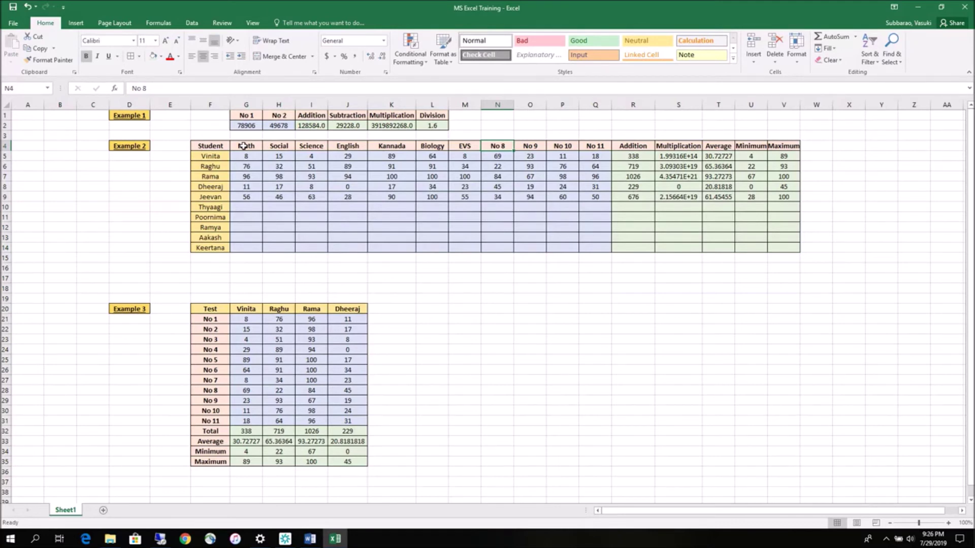
Step: Rename headers N4 and O4 to Chemistry and Engineering, widening both columns to fit
type("Chemisty")
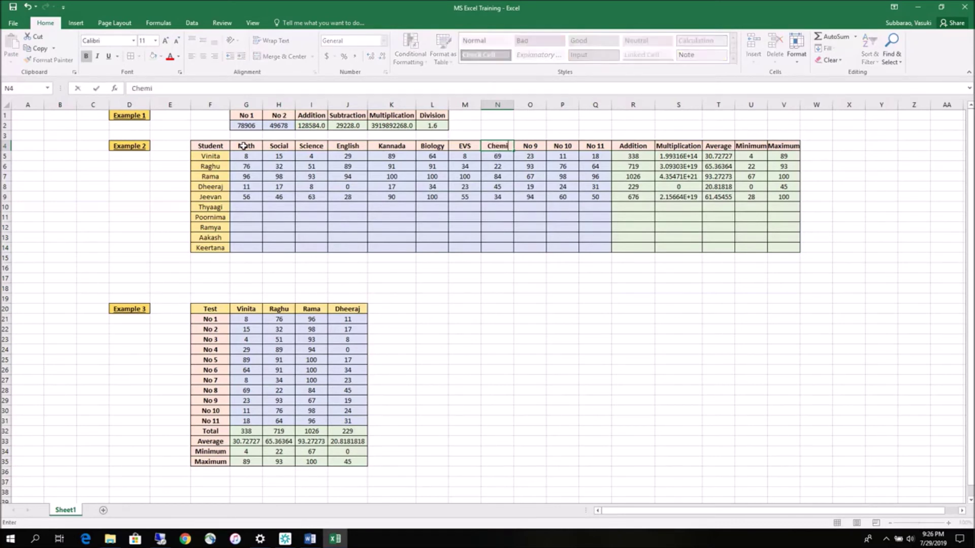
key("BackSpace")
type("ry")
key("Tab")
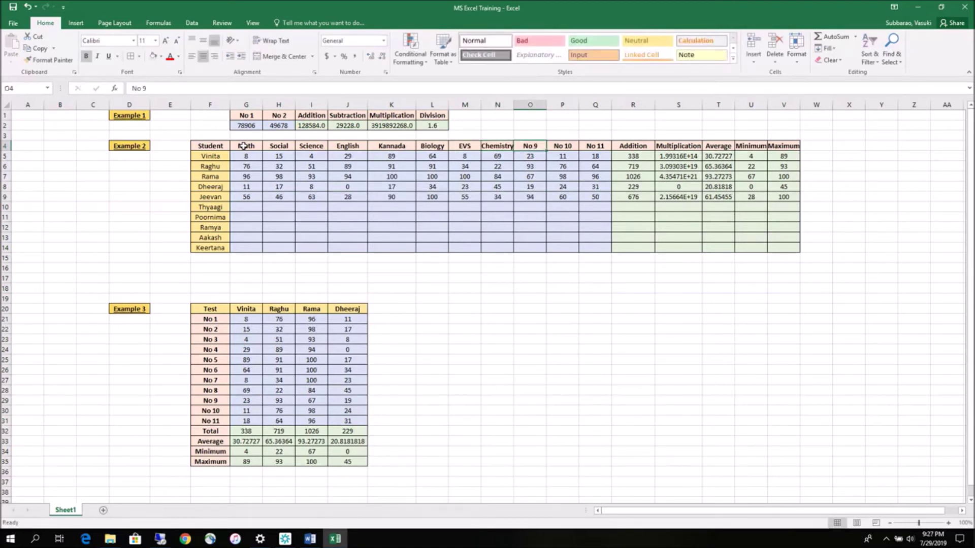
left_click_drag(514, 105, 520, 105)
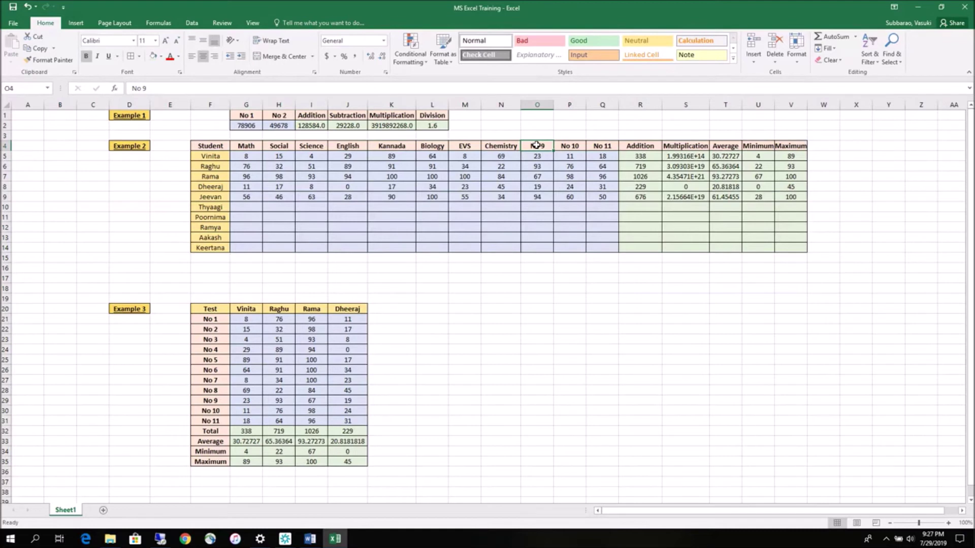
type("Engin")
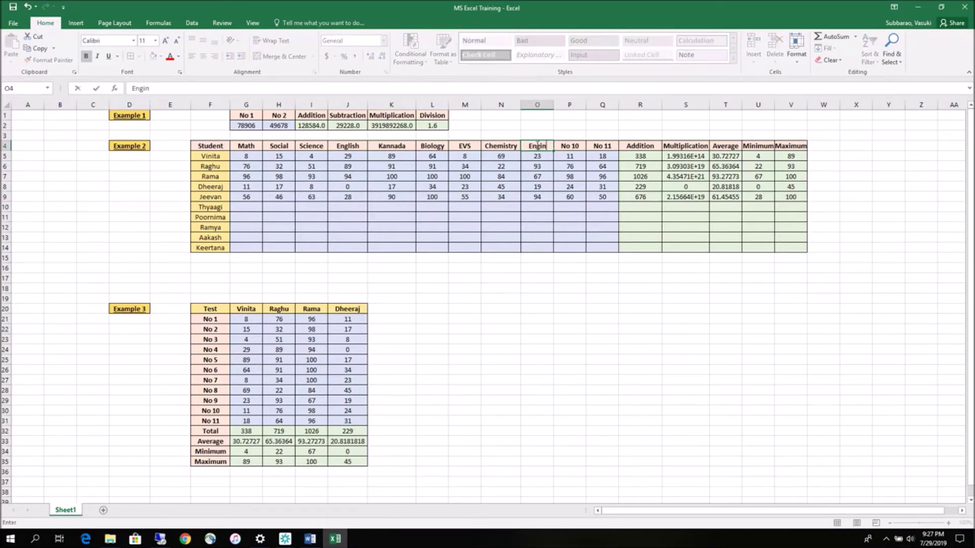
type("eering")
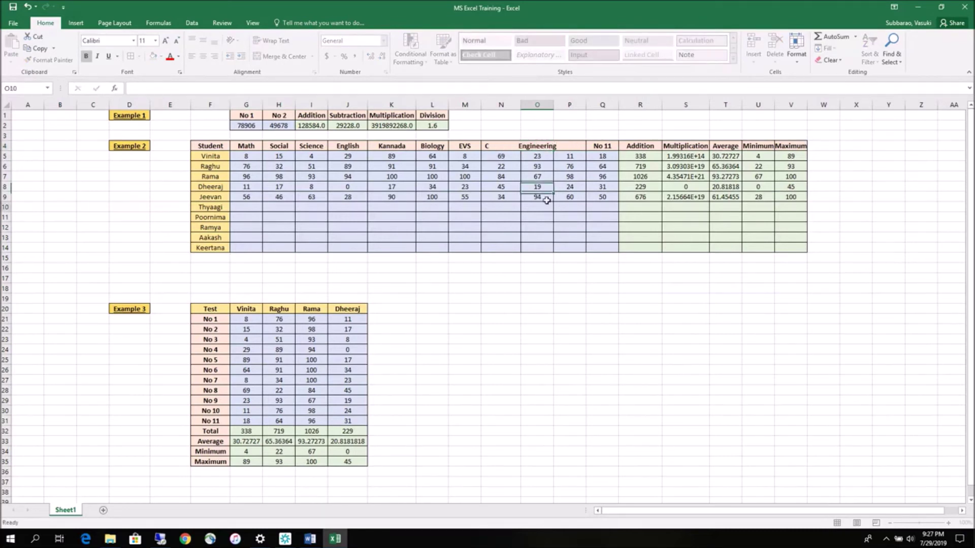
left_click(537, 206)
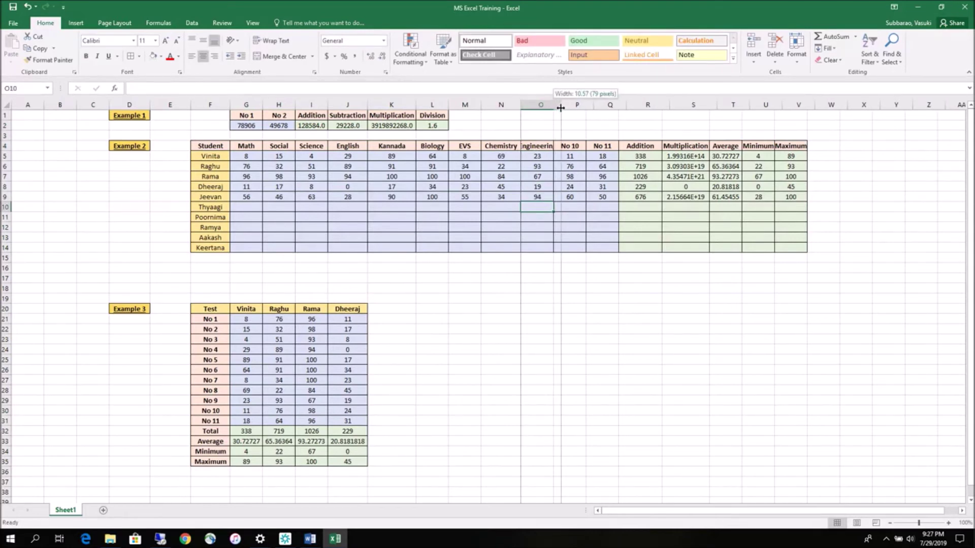
left_click_drag(553, 105, 561, 104)
Step: Rename headers P4 and Q4 to Arts and Economics, widening column Q to fit
left_click(581, 144)
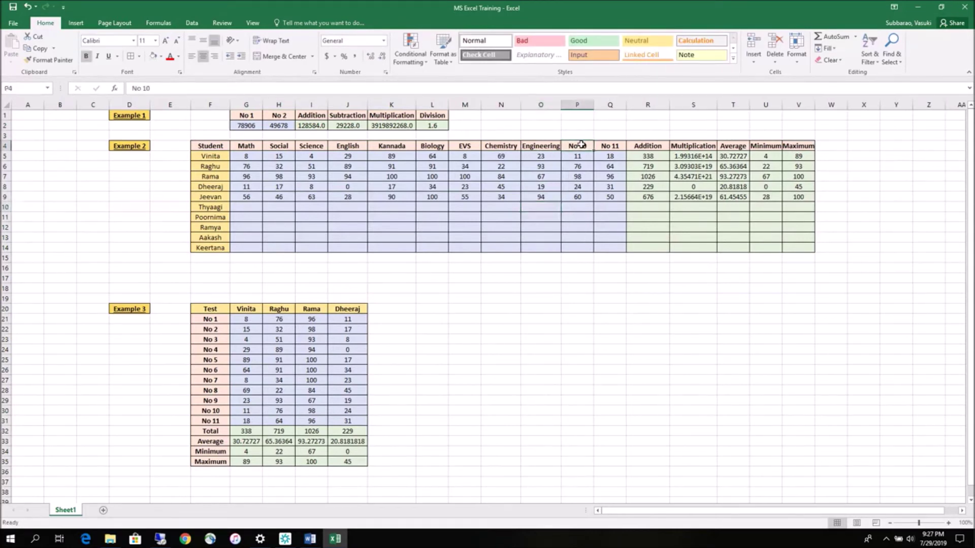
type("Arts")
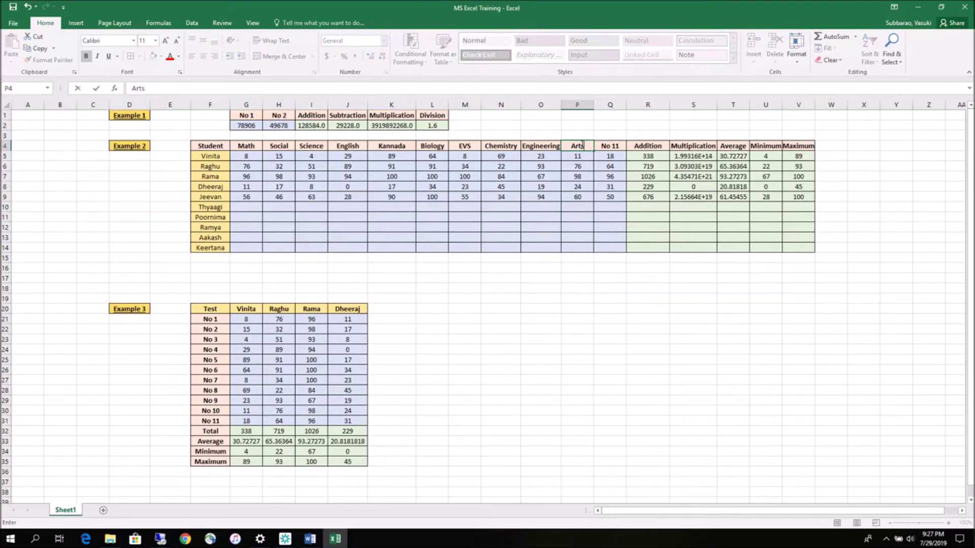
key("Tab")
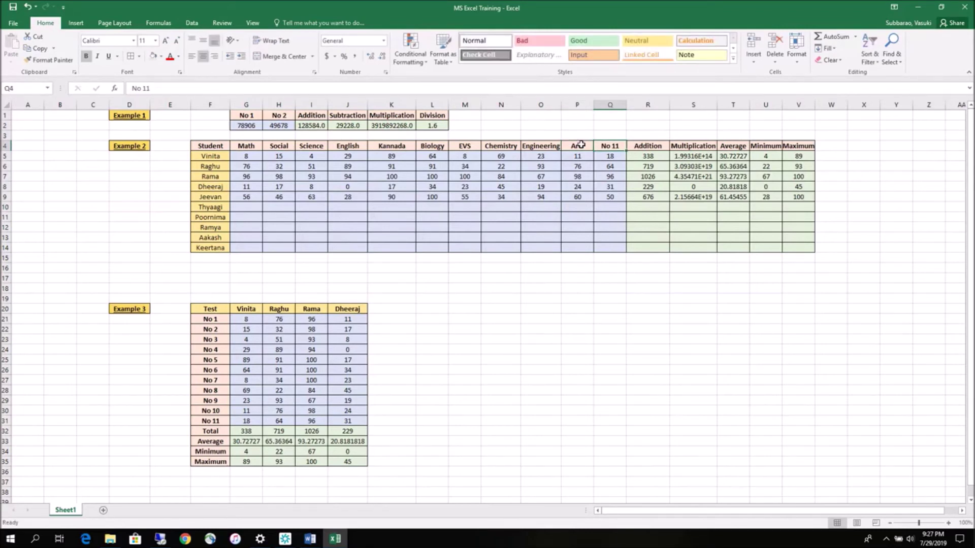
type("Economics")
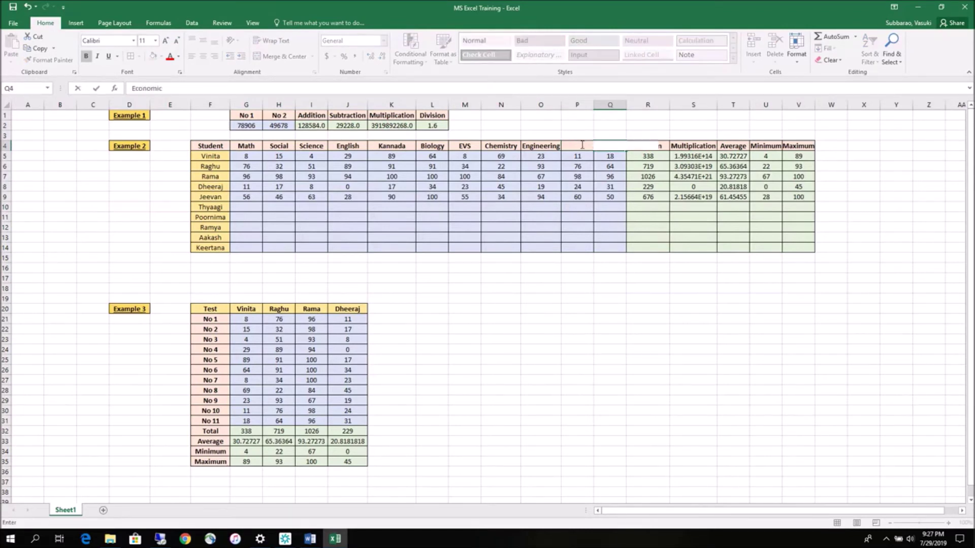
left_click(651, 208)
left_click_drag(626, 104, 634, 104)
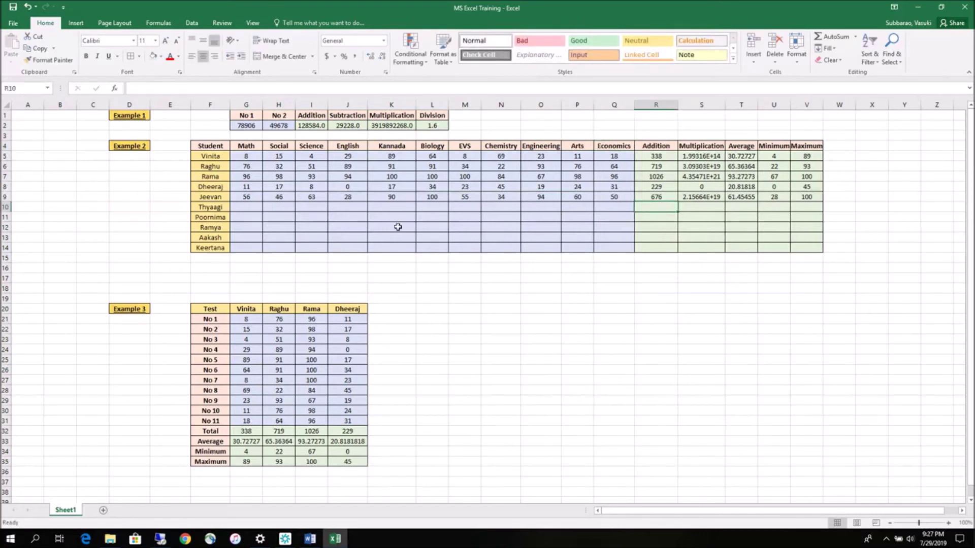
left_click(231, 208)
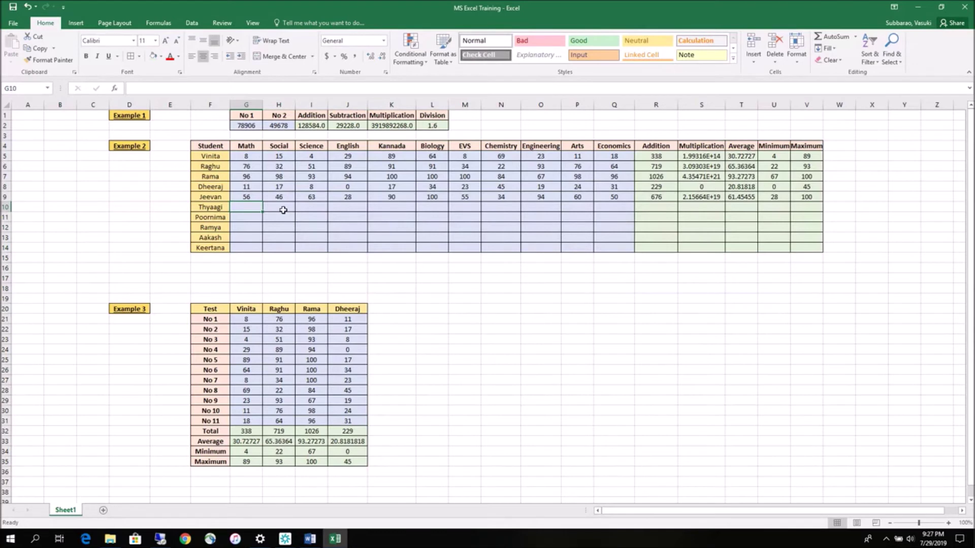
Step: Enter row 10 marks G10:Q10: 12, 19, 31, 90, 100, 12, 18, 19, 23, 40, 16
type("12")
key("Tab")
type("19")
key("Tab")
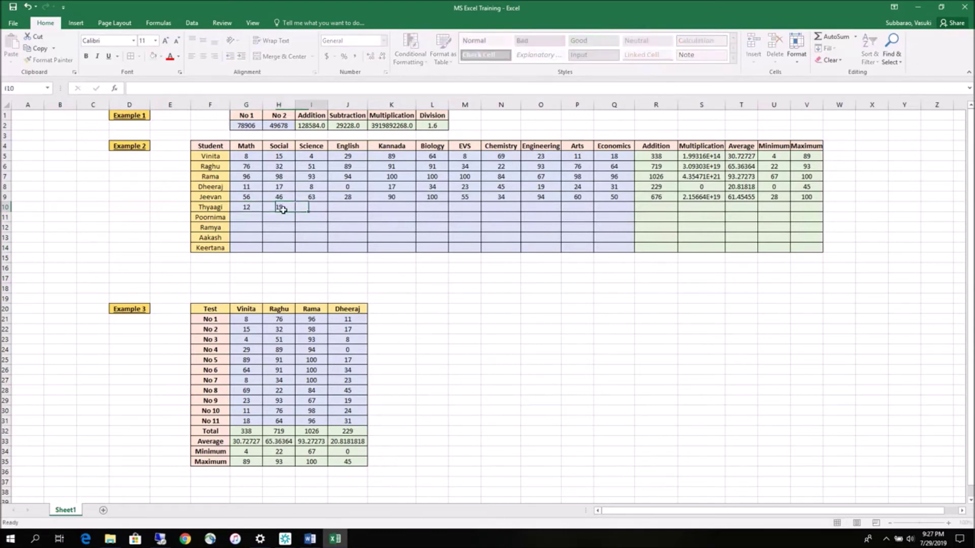
type("31")
key("Tab")
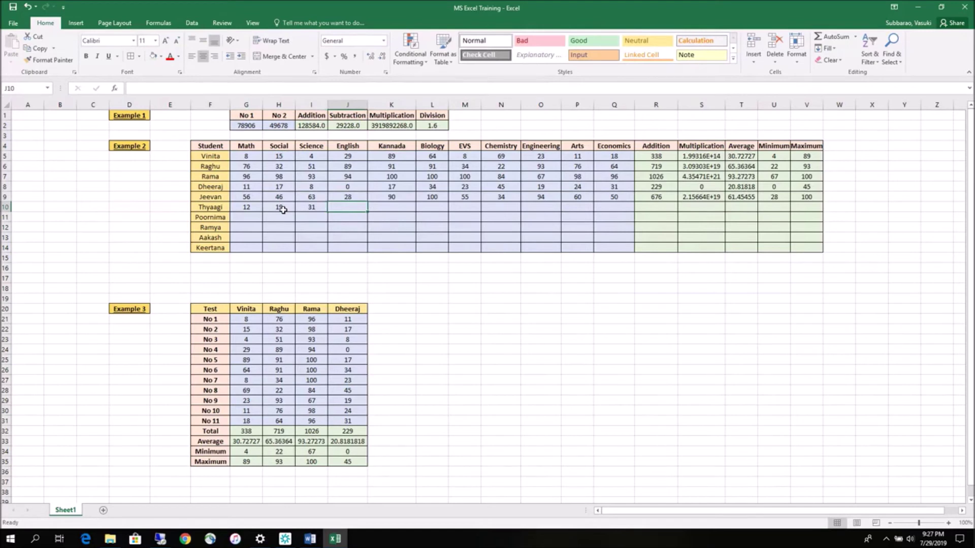
type("90")
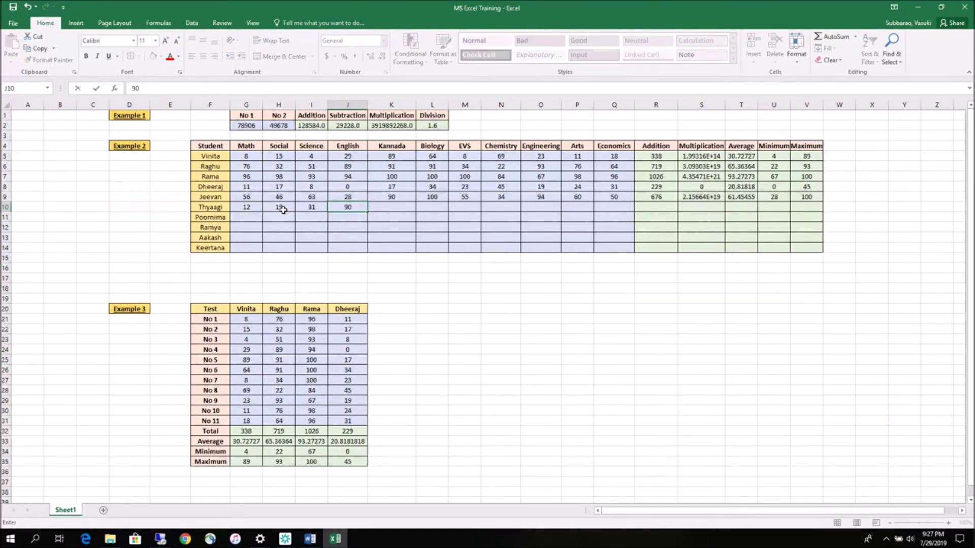
key("Tab")
type("100")
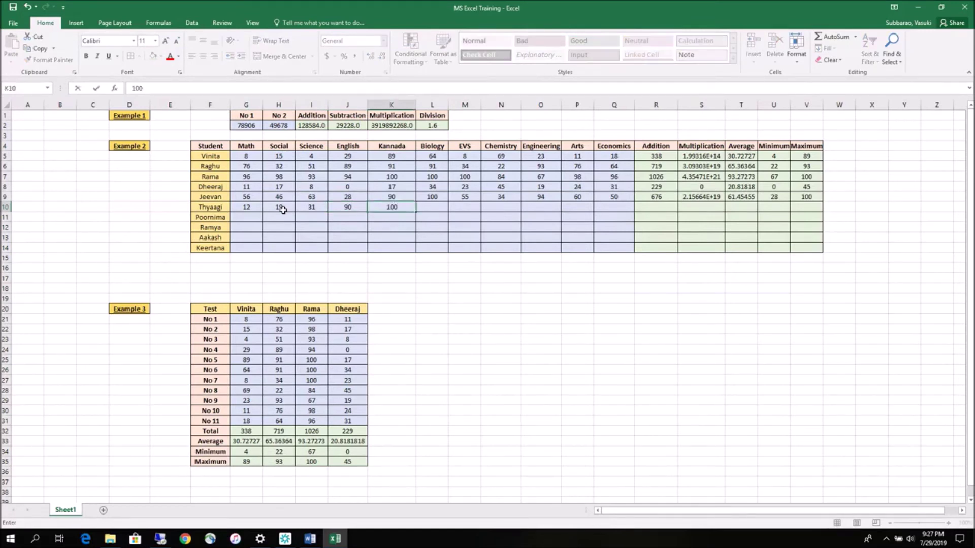
key("Tab")
type("12")
key("Tab")
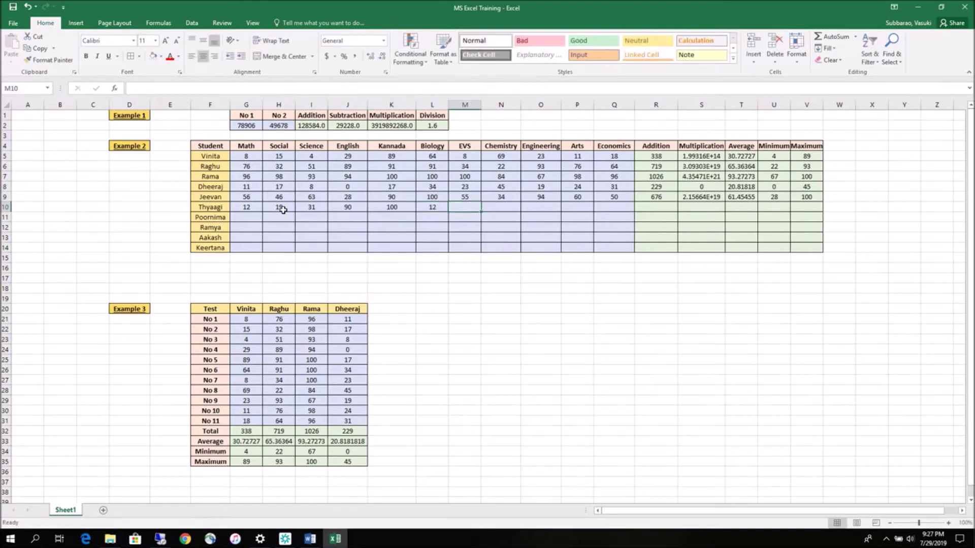
type("'")
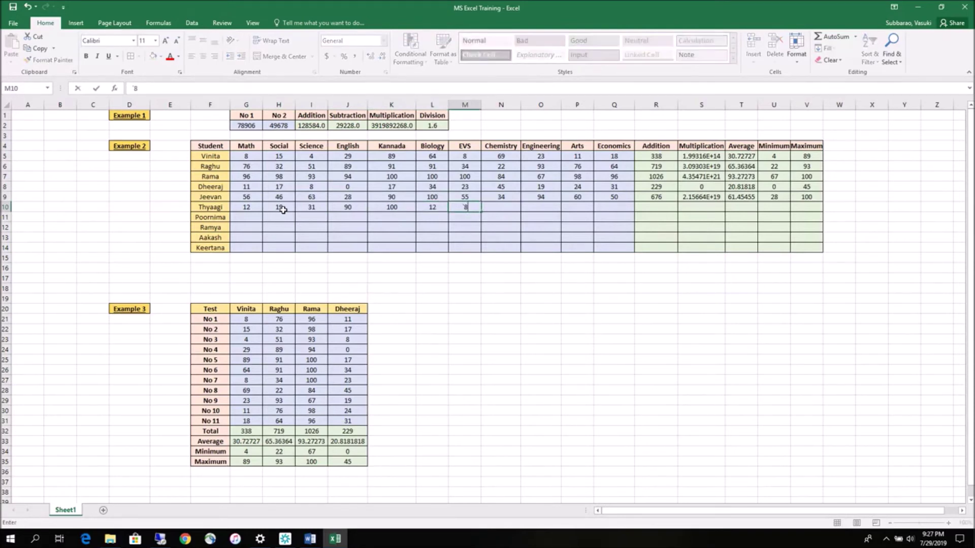
type("8")
key("Tab")
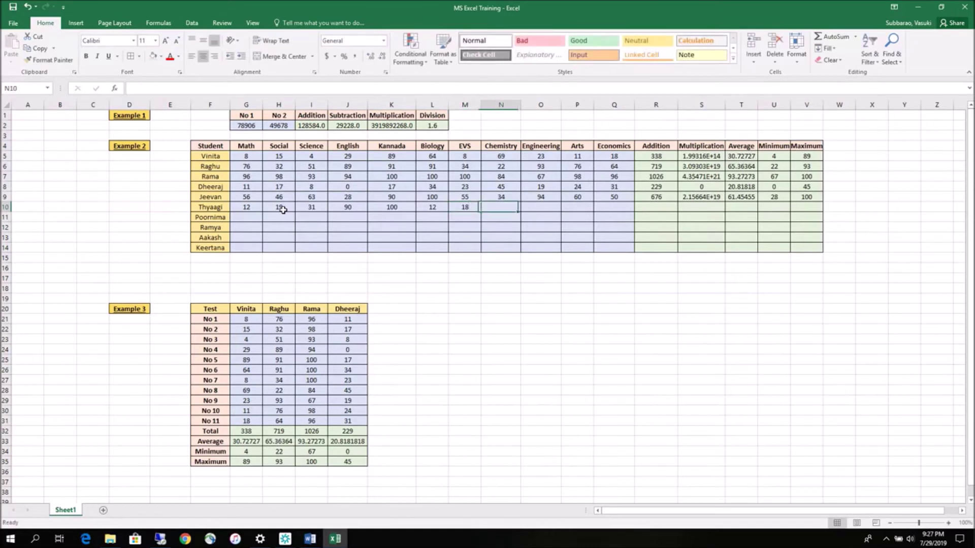
type("19")
key("Tab")
type("23")
key("Tab")
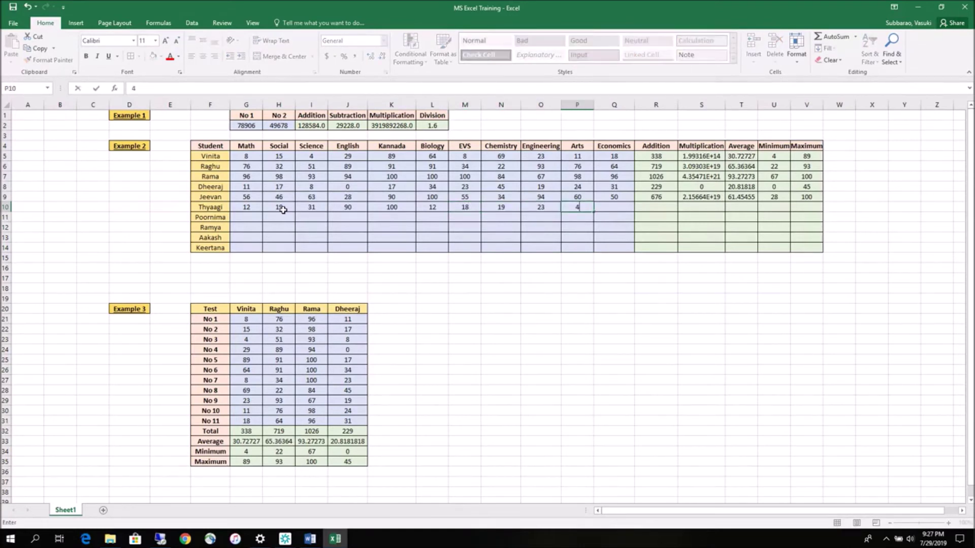
type("40")
key("Tab")
type("16")
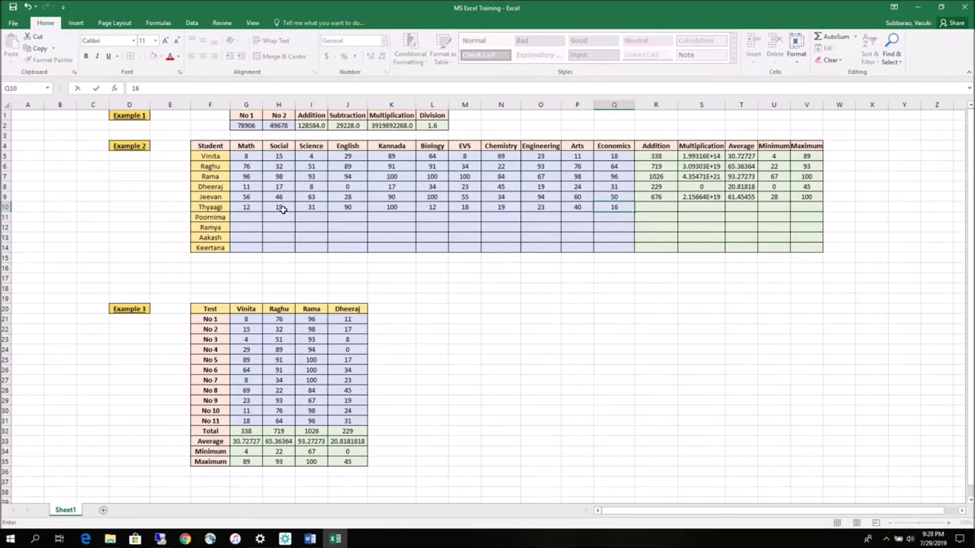
key("Return")
Step: Enter row 11 marks G11:Q11: 99, 98, 97, 94, 90, 100, 100, 91, 92, 97, 98
key("Left")
key("Left")
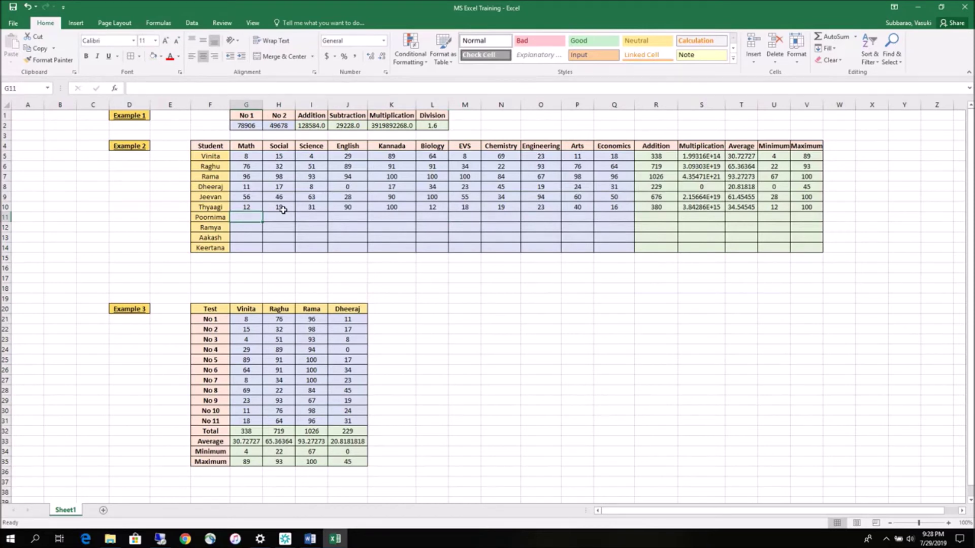
type("99")
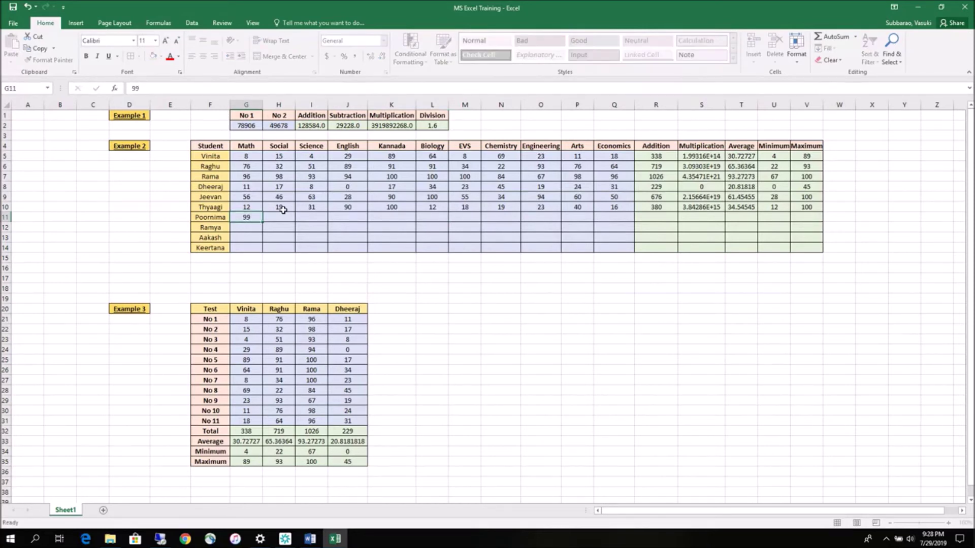
key("Tab")
type("98")
key("Tab")
type("97")
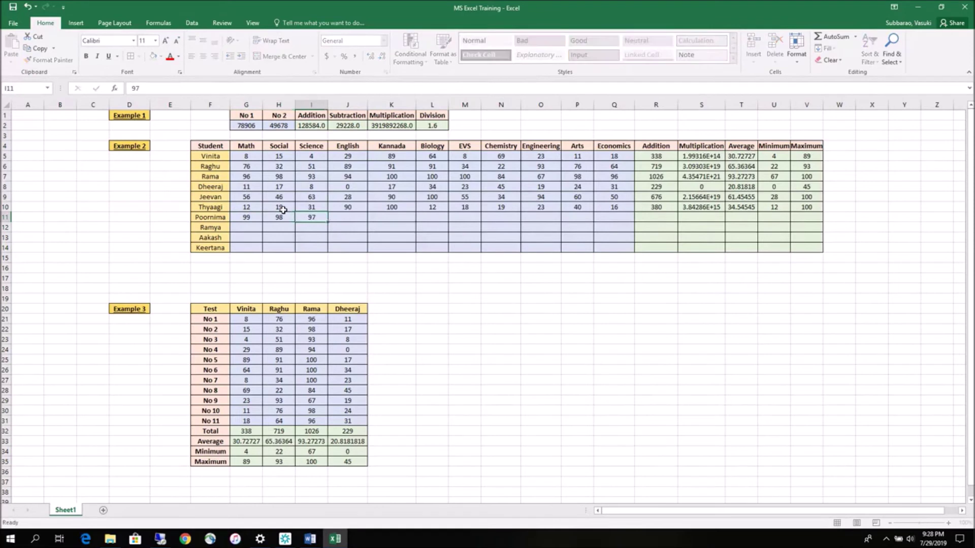
key("Tab")
type("94")
key("Tab")
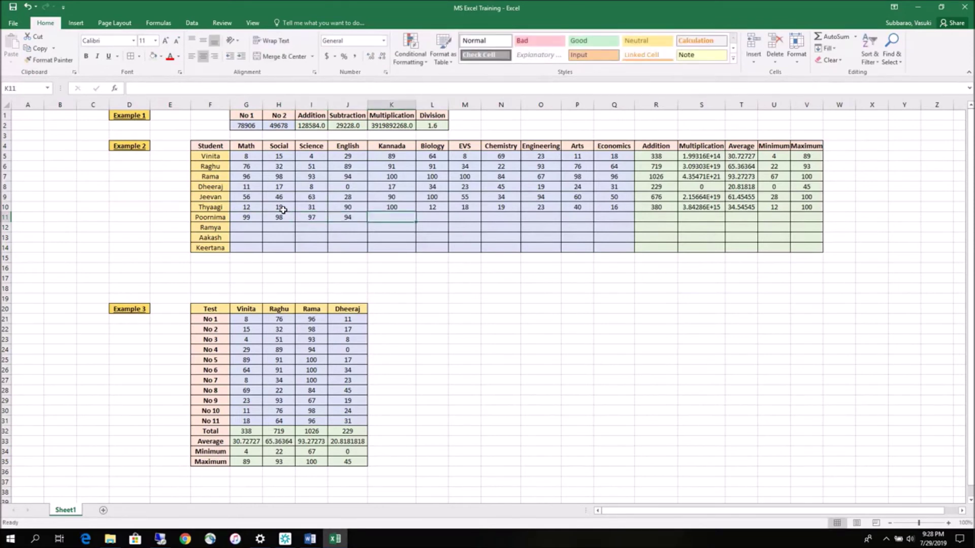
type("90")
key("Tab")
type("100")
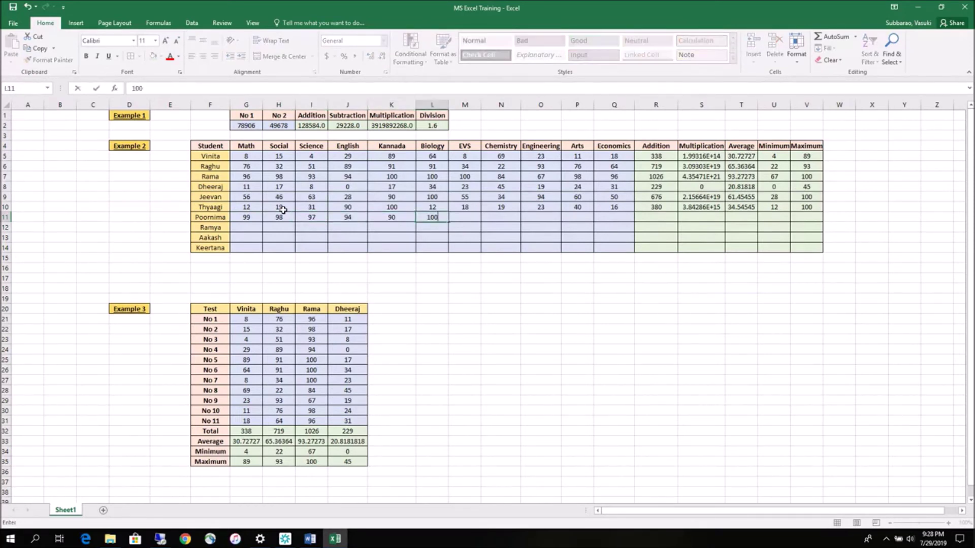
key("Tab")
type("100")
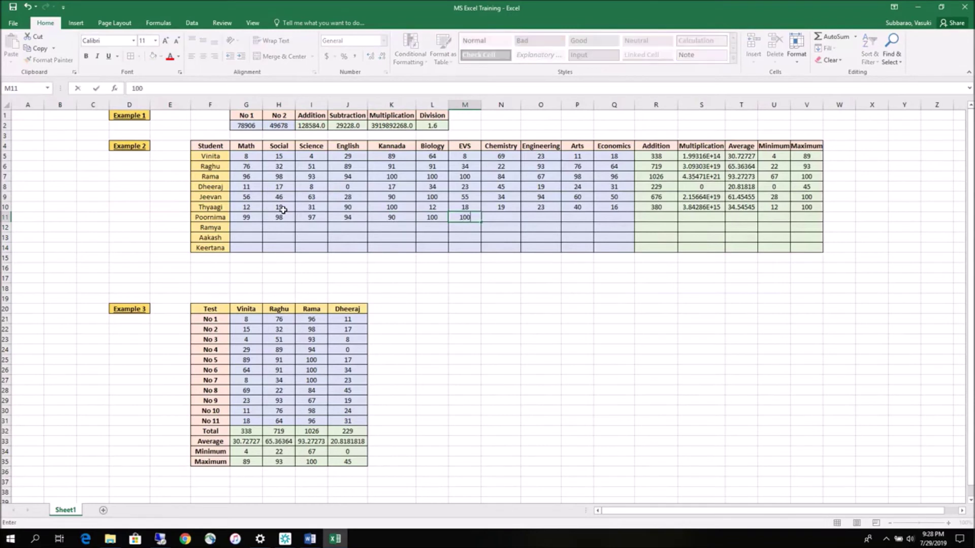
key("Tab")
type("91")
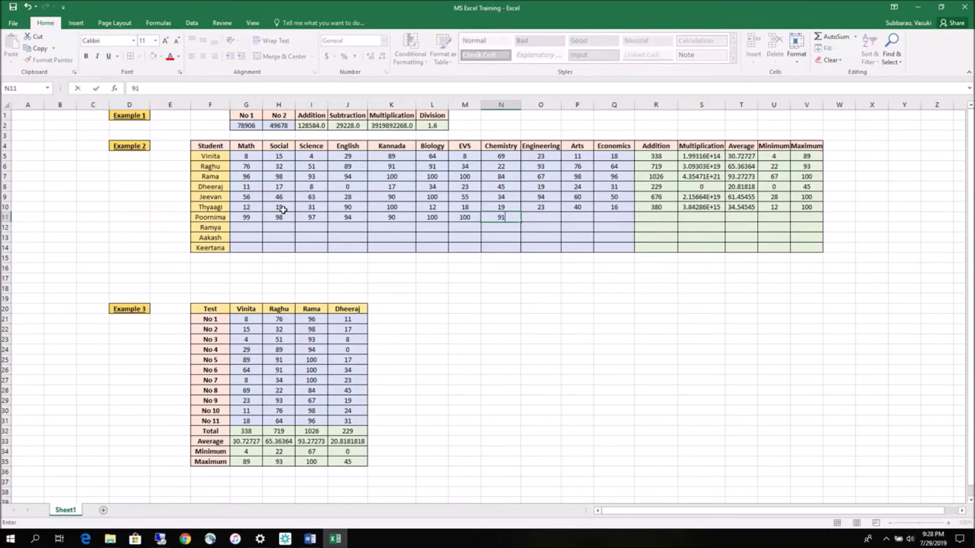
key("Tab")
type("9")
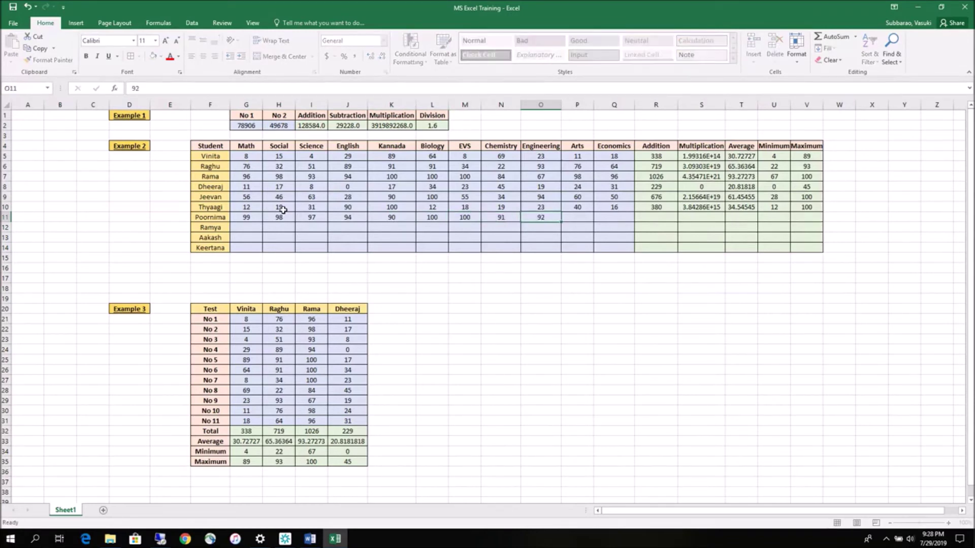
type("2")
key("Tab")
type("97")
key("Tab")
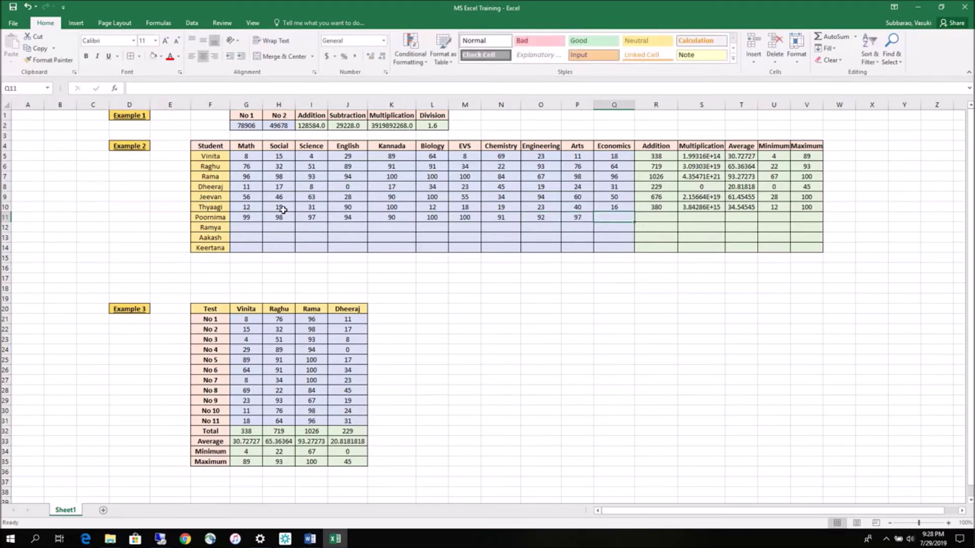
type("98")
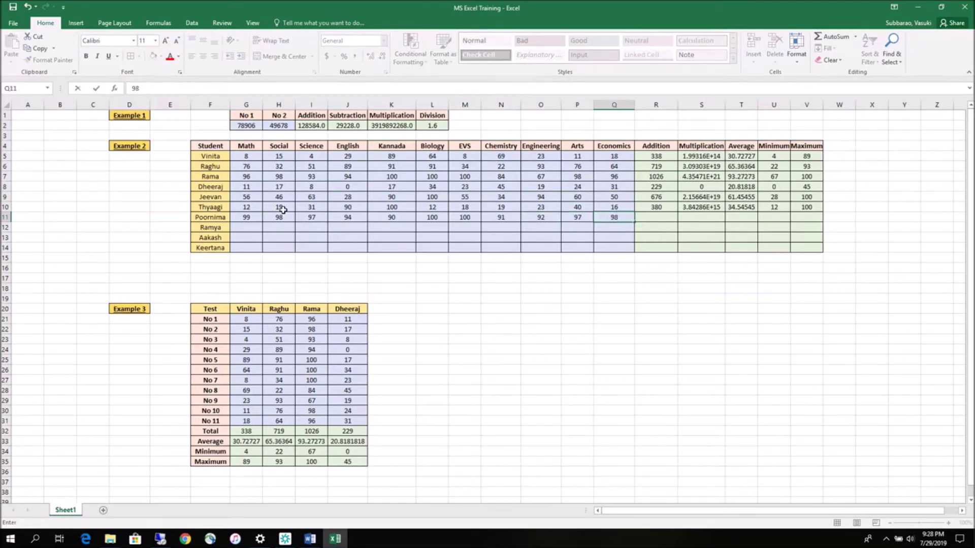
key("Return")
key("Left")
key("Left")
key("Left")
key("Left")
key("Left")
key("Left")
key("Left")
key("Left")
key("Left")
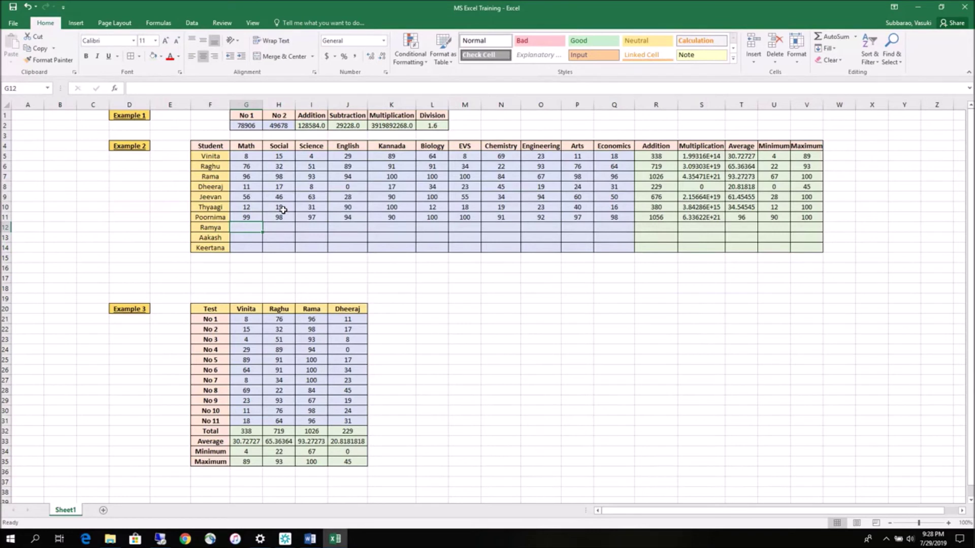
Step: Enter row 12 marks G12:Q12: 56, 45, 78, 66, 35, 20, 67, 55, 100, 99, 96
type("56")
key("Tab")
type("45")
key("Tab")
type("78")
key("Tab")
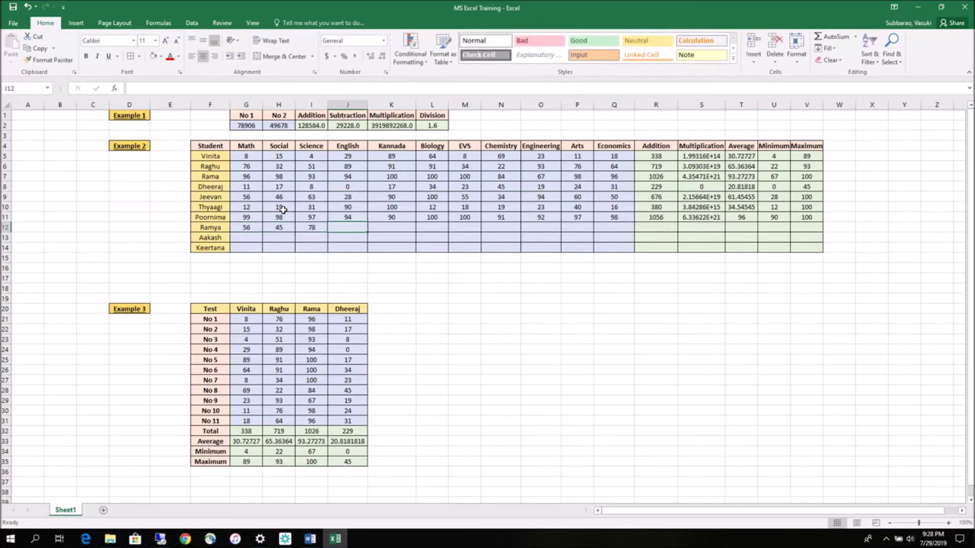
type("66")
key("Tab")
type("35")
key("Tab")
type("20")
key("Tab")
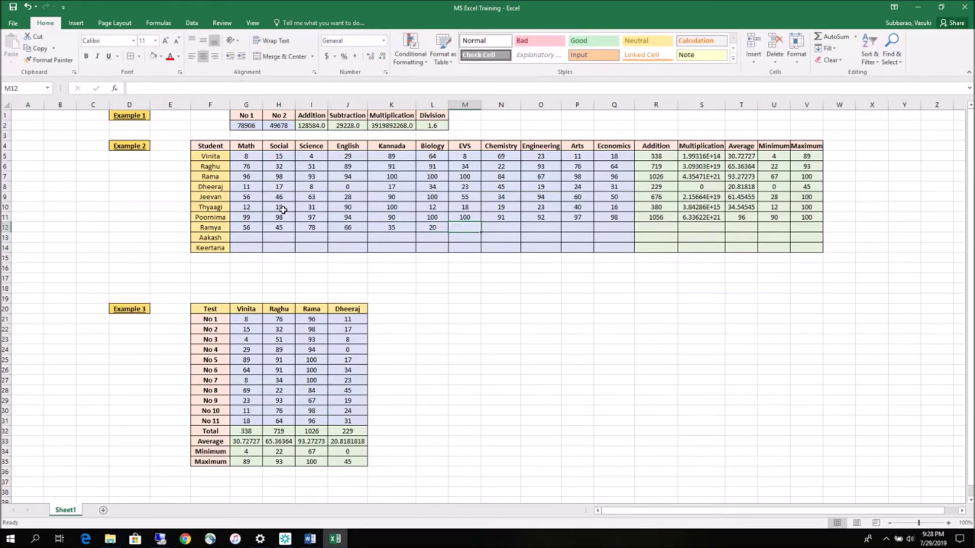
type("67")
key("Tab")
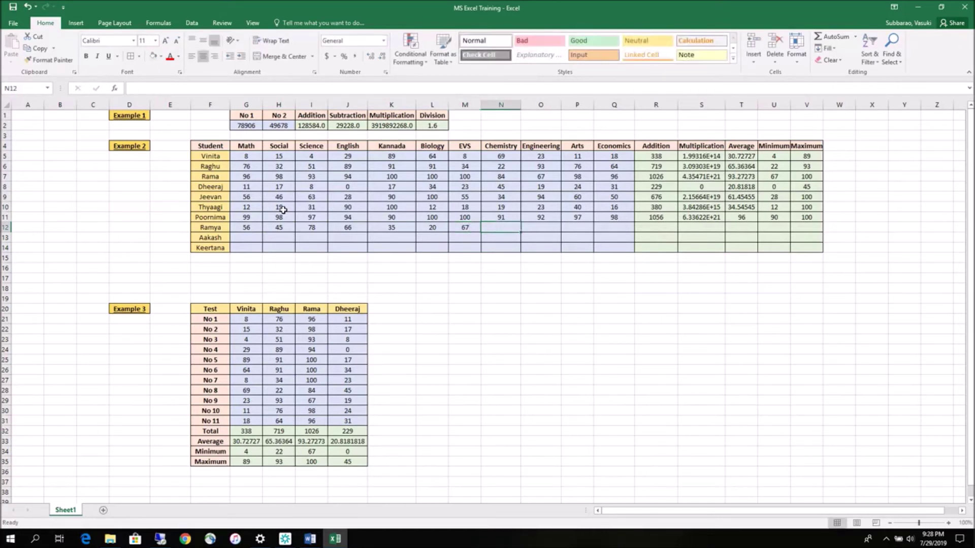
type("55")
key("Tab")
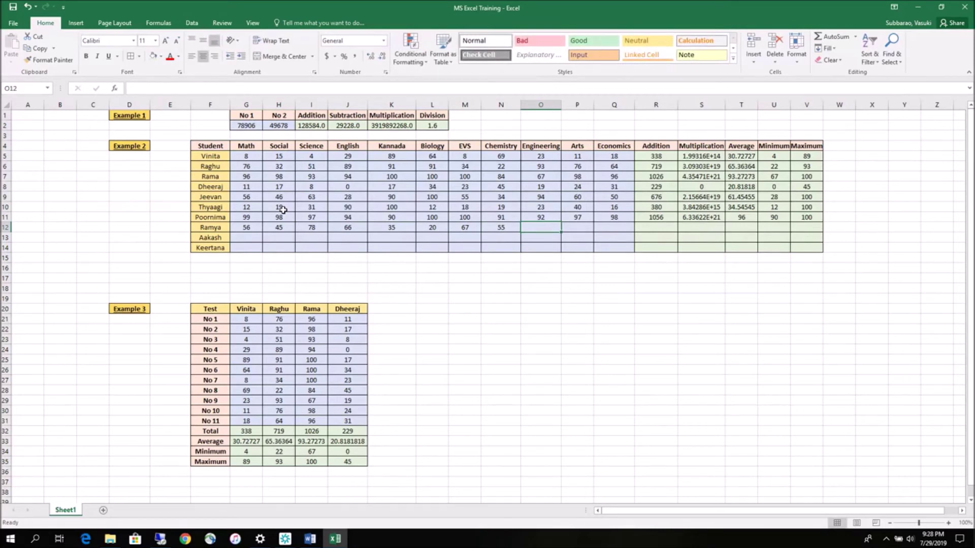
type("100")
key("Tab")
type("99")
key("Tab")
type("96")
key("Return")
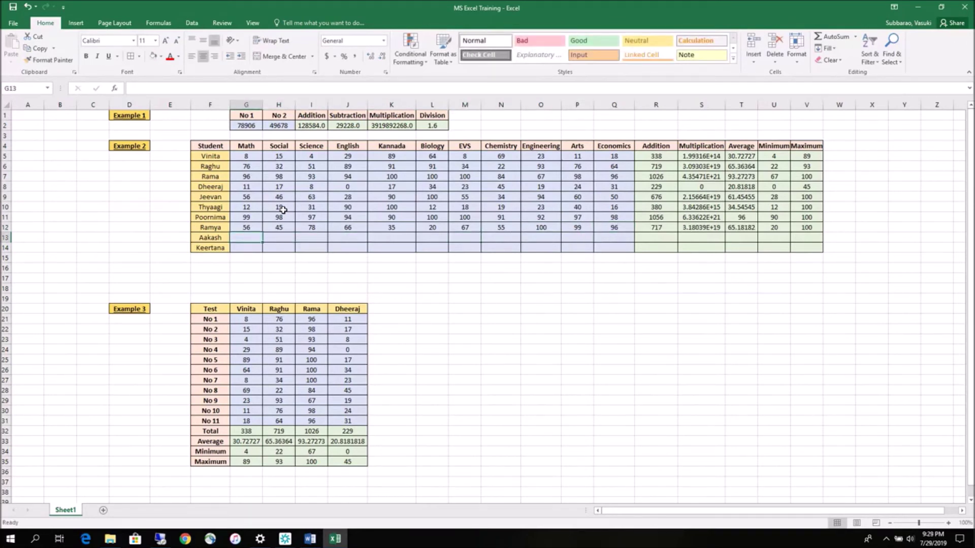
Step: Enter row 13 marks G13:Q13: 8, 8, 9, 4, 6, 8, 7, 8, 5, 4, 2
type("8")
key("Tab")
type("8")
key("Tab")
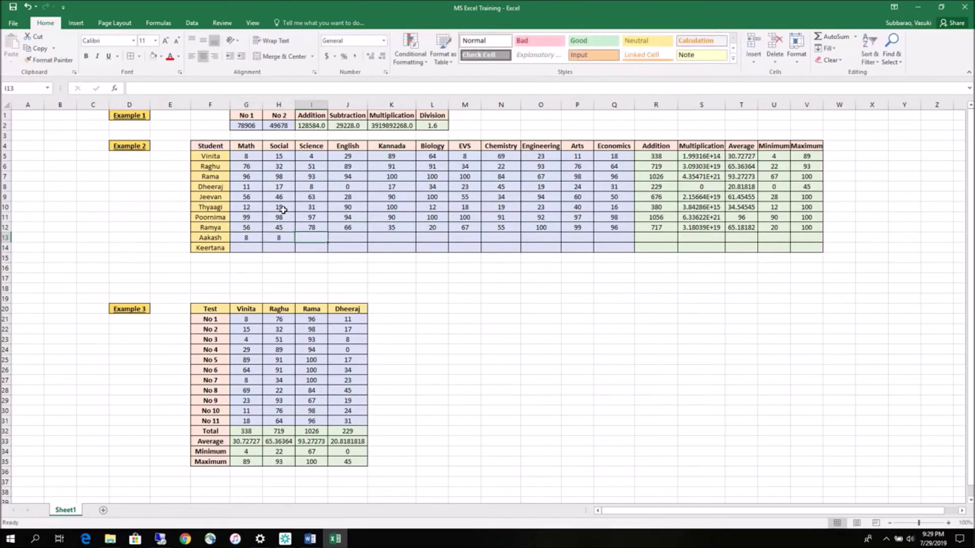
type("9")
key("Tab")
type("4")
key("Tab")
type("6")
key("Tab")
type("8")
key("Tab")
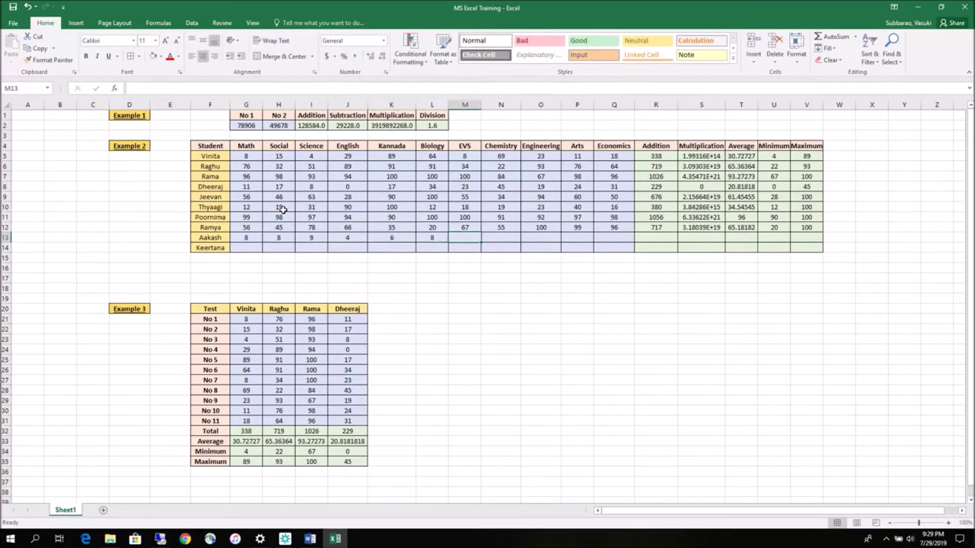
type("7")
key("Tab")
type("8")
key("Tab")
type("5")
key("Tab")
type("4")
key("Tab")
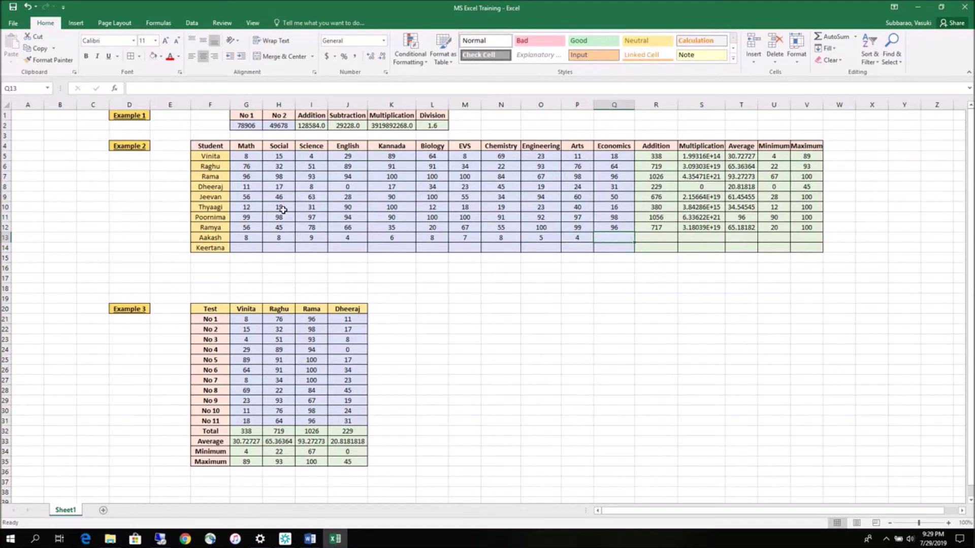
type("2")
key("Return")
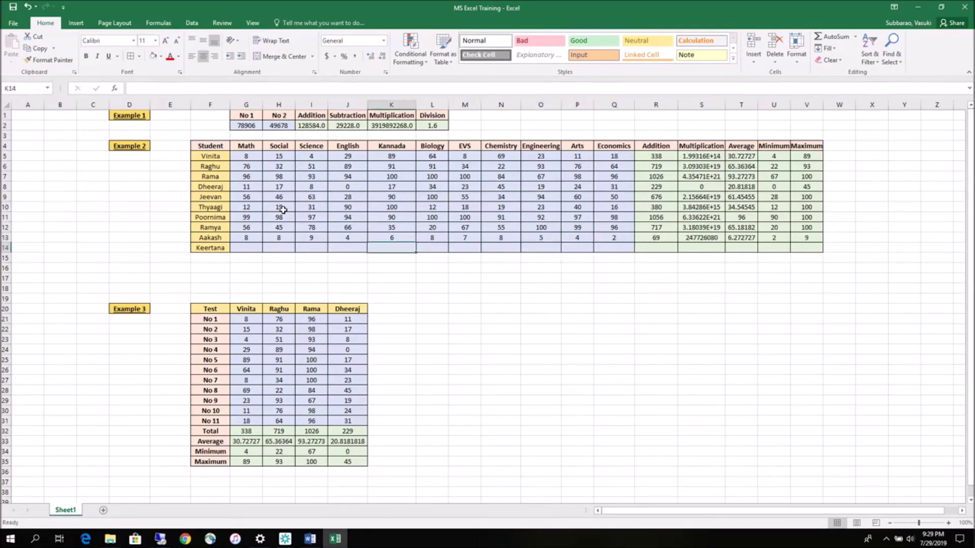
Step: Fill row 14 marks: Math 100, Chemistry 100, English 7, Kannada 7, Social 45, Science 56, EVS 38, Arts 36, Economics 38, etc
key("Left")
key("Left")
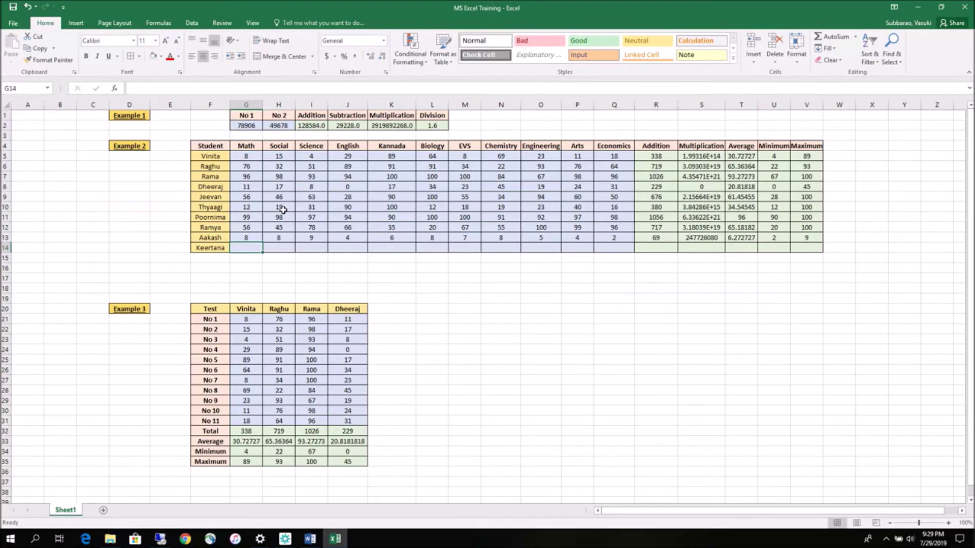
type("100")
key("Right")
key("Right")
key("Right")
key("Right")
key("Right")
key("Right")
type("100")
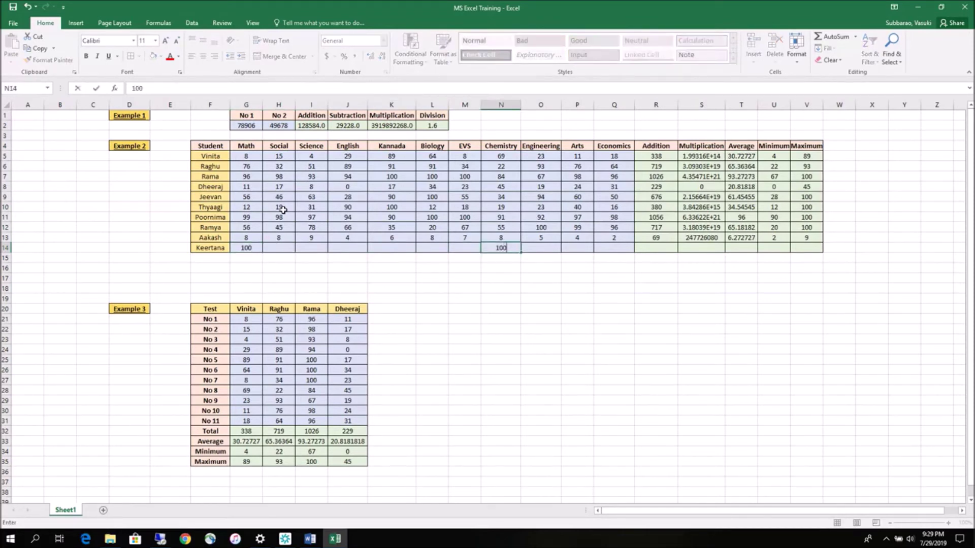
key("Left")
key("Left")
key("Left")
key("Left")
key("Left")
key("Left")
key("Right")
key("Right")
key("Right")
key("Right")
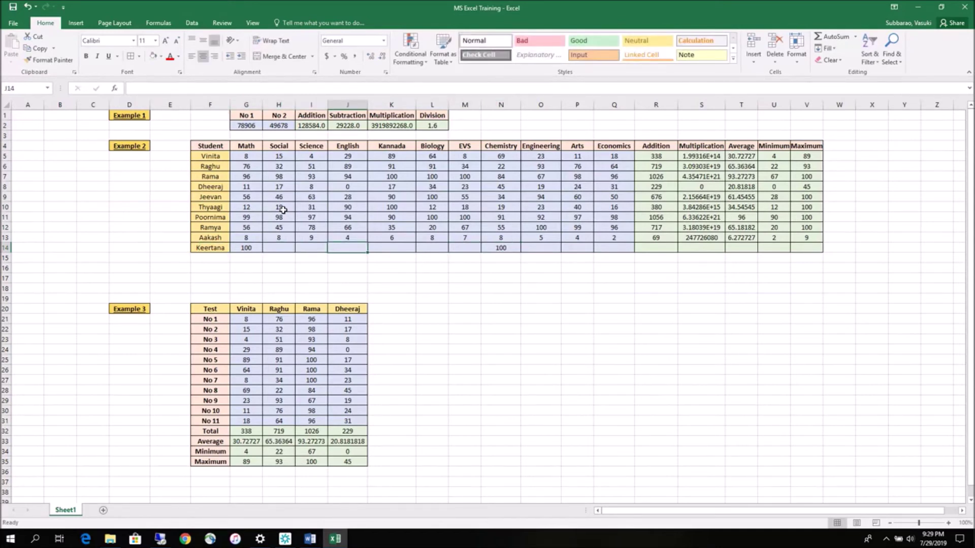
type("7")
key("Right")
type("7")
key("Left")
key("Left")
key("Left")
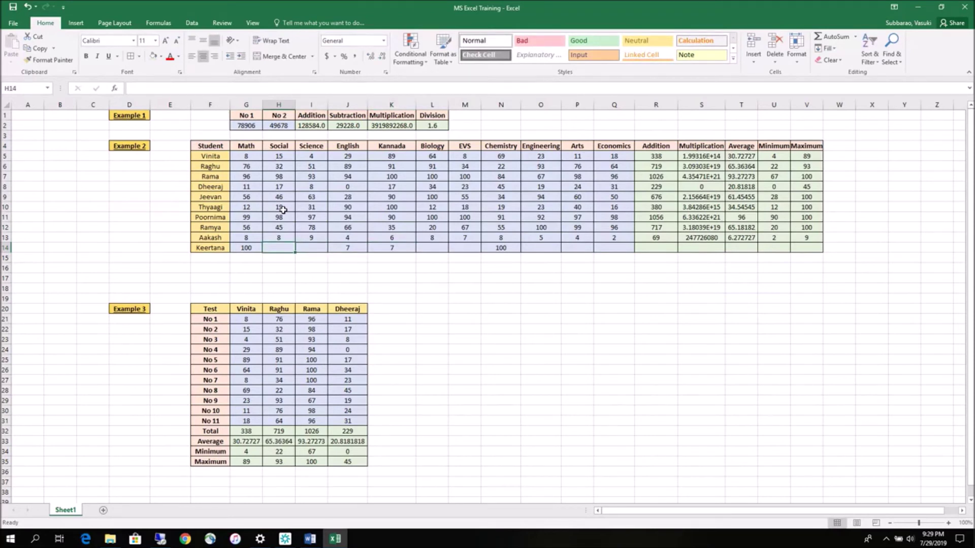
type("45")
key("Right")
type("56")
key("Right")
key("Right")
key("Right")
key("Right")
key("Right")
key("Left")
key("Left")
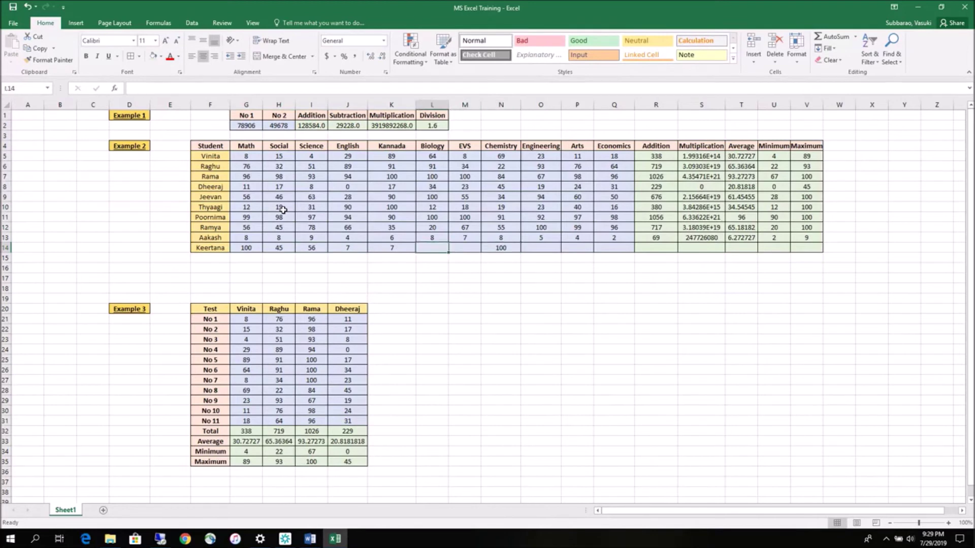
type("33")
key("Right")
type("38")
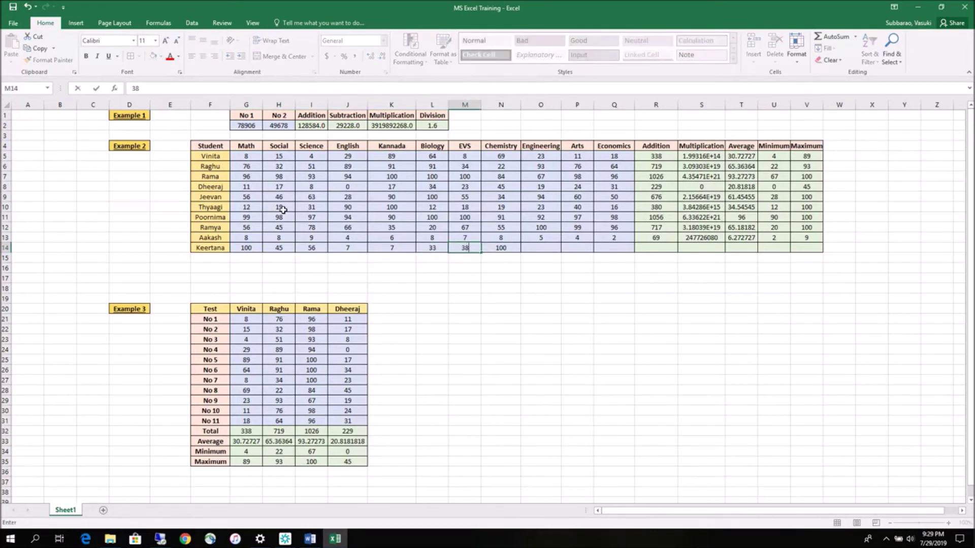
key("Right")
key("Right")
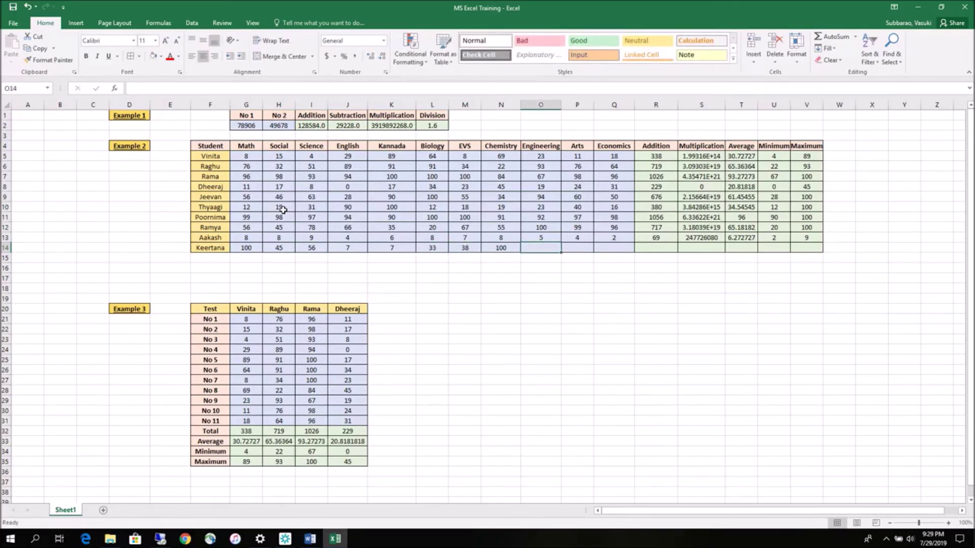
type("32")
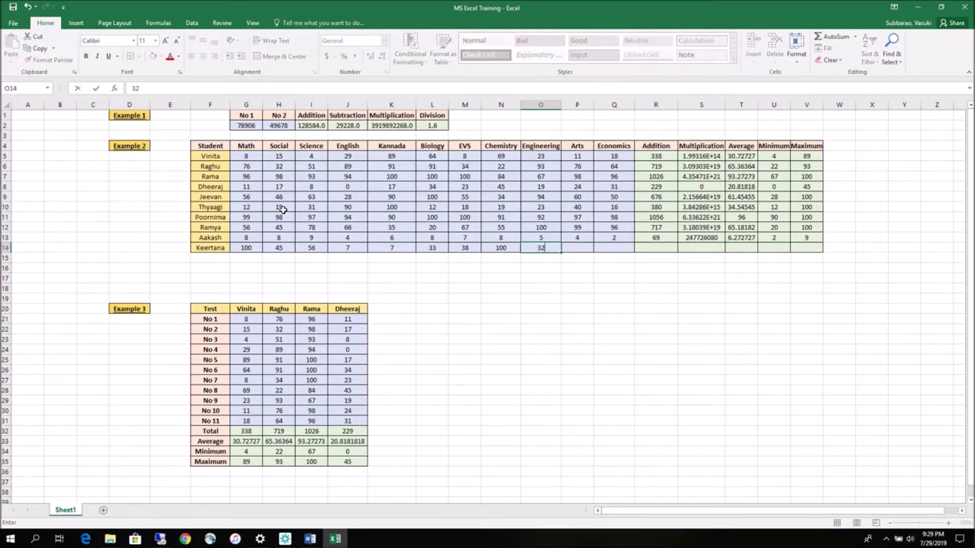
key("Right")
type("36")
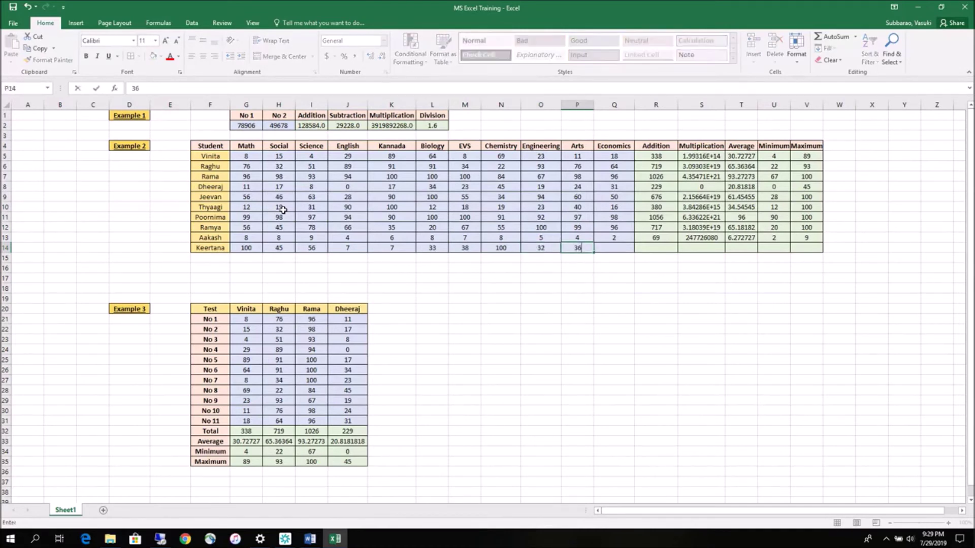
key("Right")
type("38")
key("Return")
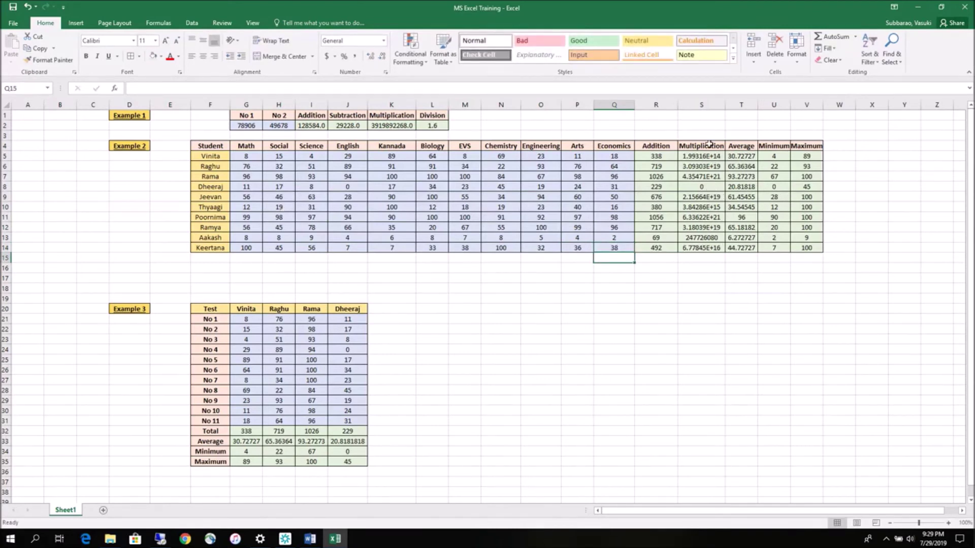
Step: Delete column S (Multiplication) and adjust the Minimum column's width
left_click(709, 104)
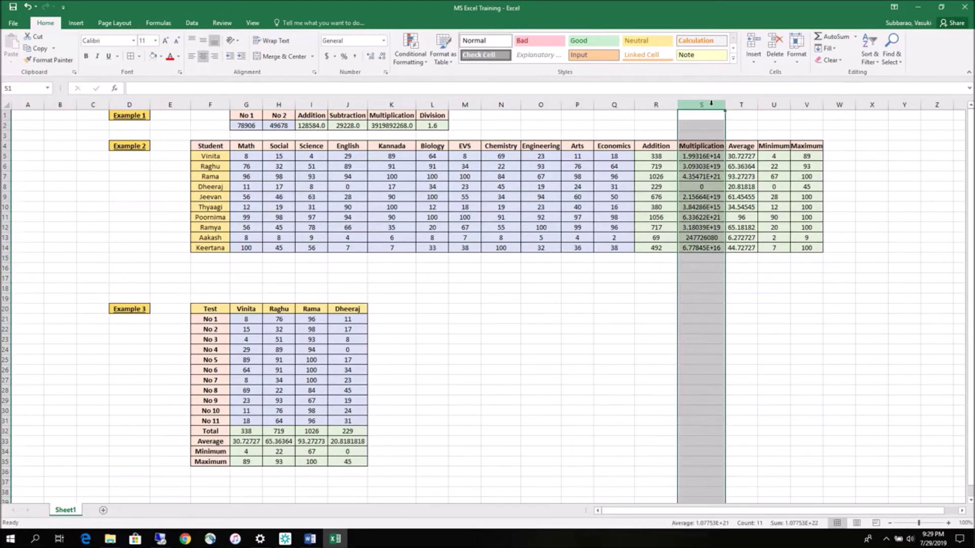
right_click(711, 104)
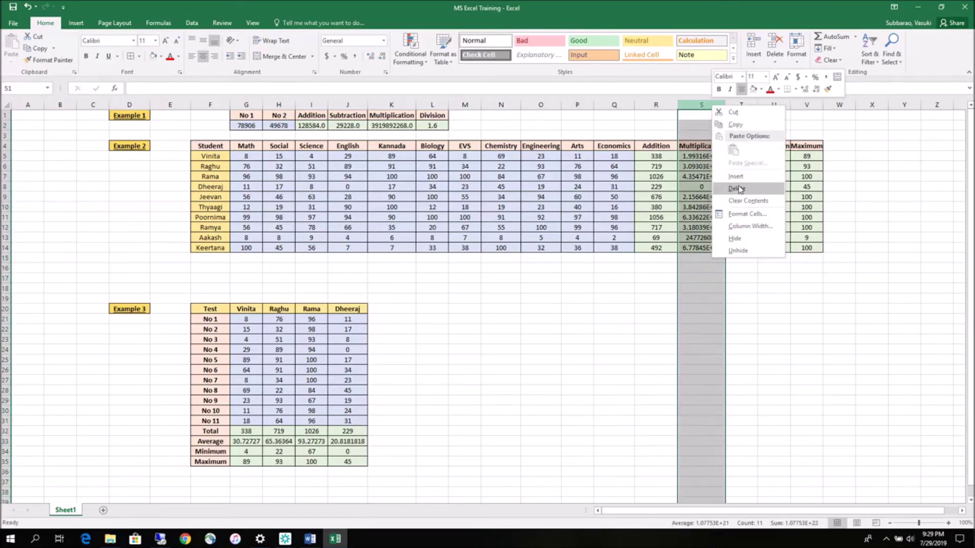
left_click(707, 105)
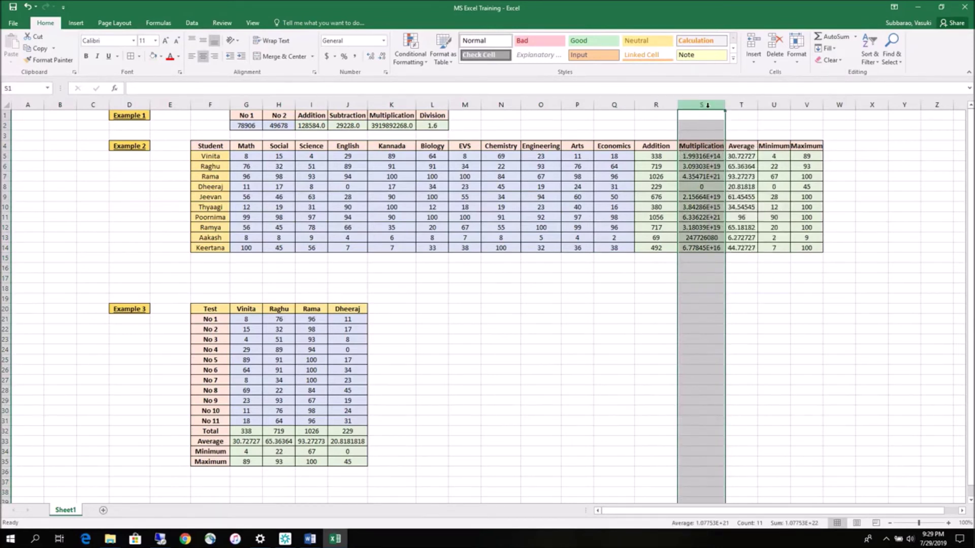
right_click(707, 106)
left_click(736, 192)
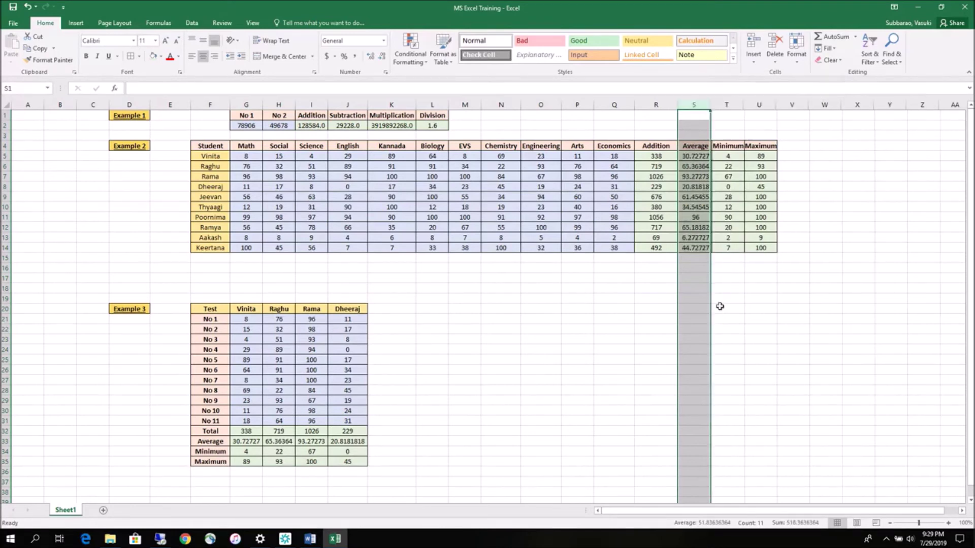
left_click(719, 307)
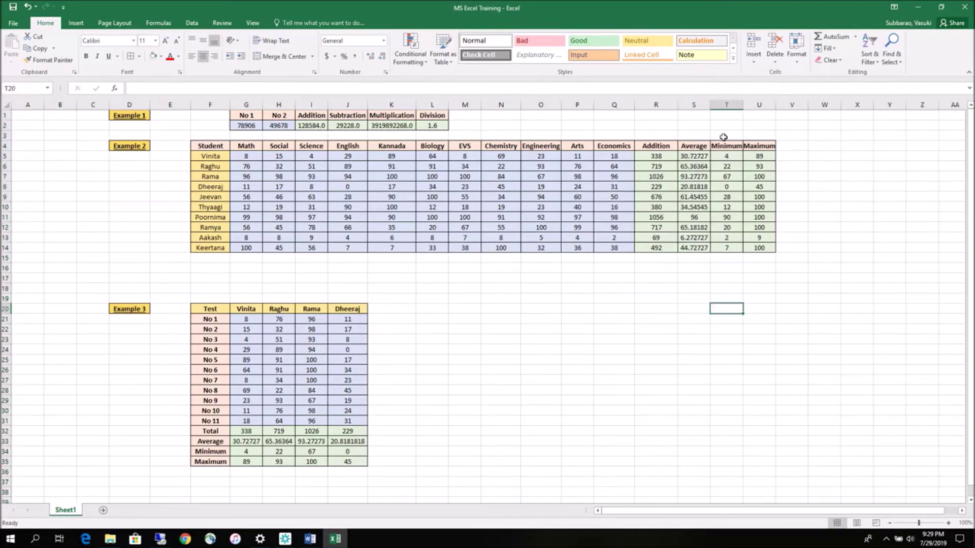
left_click_drag(742, 107, 746, 107)
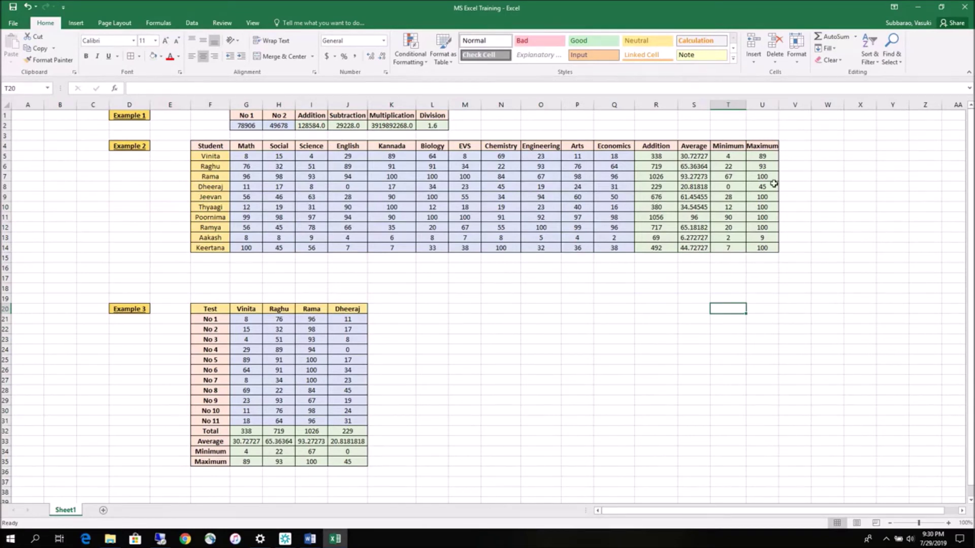
Step: Copy the row 5 Addition, Average, Minimum and Maximum formulas down to row 14
left_click(654, 197)
left_click_drag(654, 197, 738, 198)
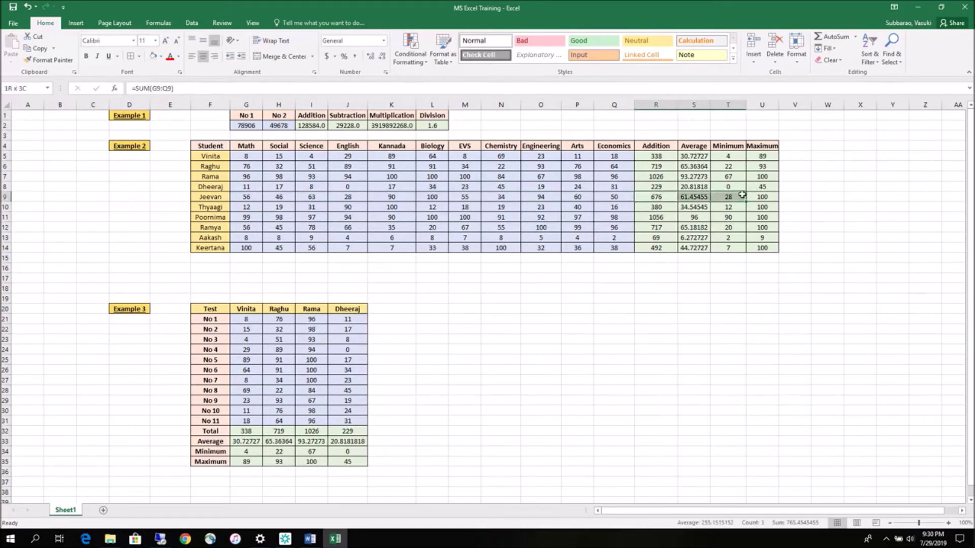
left_click(664, 156)
key("ctrl+shift+Right")
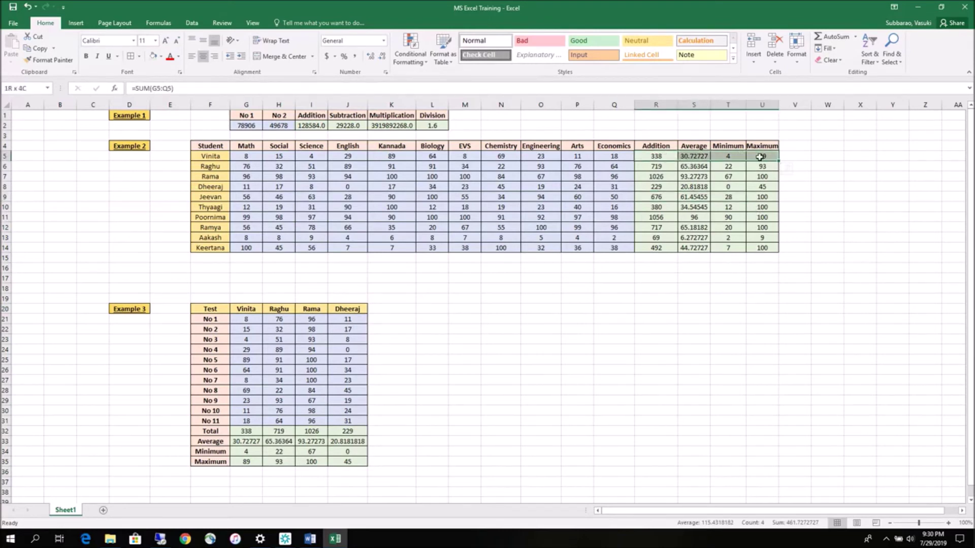
left_click_drag(778, 161, 779, 163)
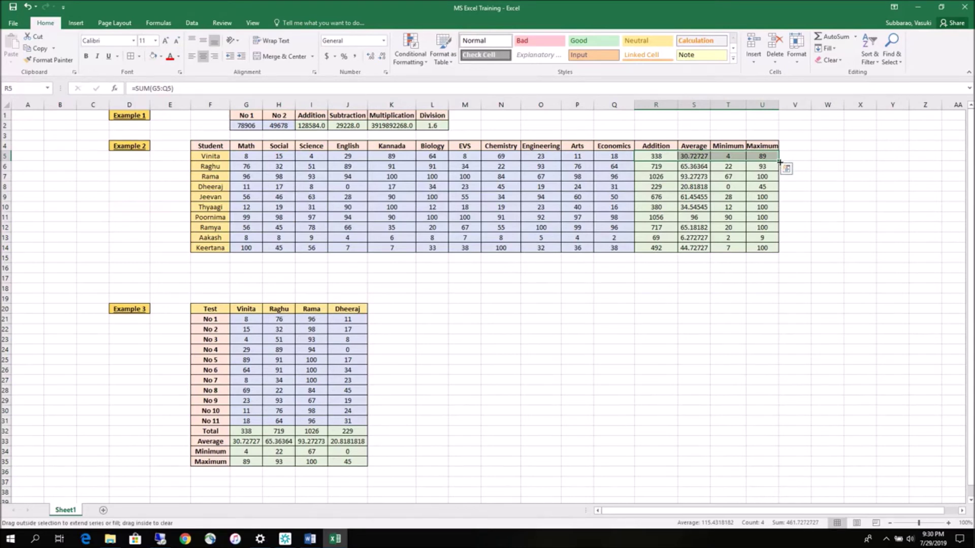
left_click_drag(780, 162, 787, 259)
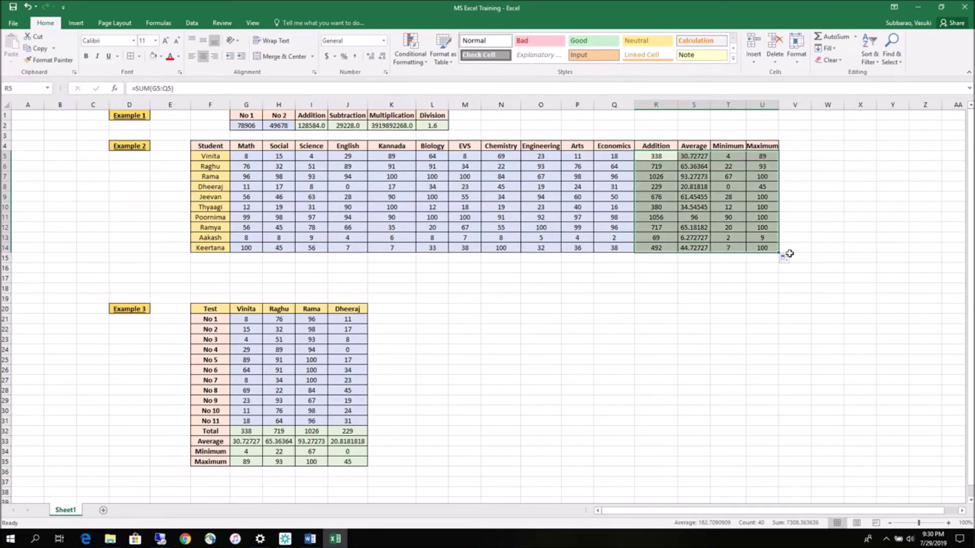
Step: Format all ten students' summary results as Number with one decimal place
mouse_move(649, 155)
left_mouse_down()
mouse_move(758, 218)
mouse_move(769, 247)
left_mouse_up()
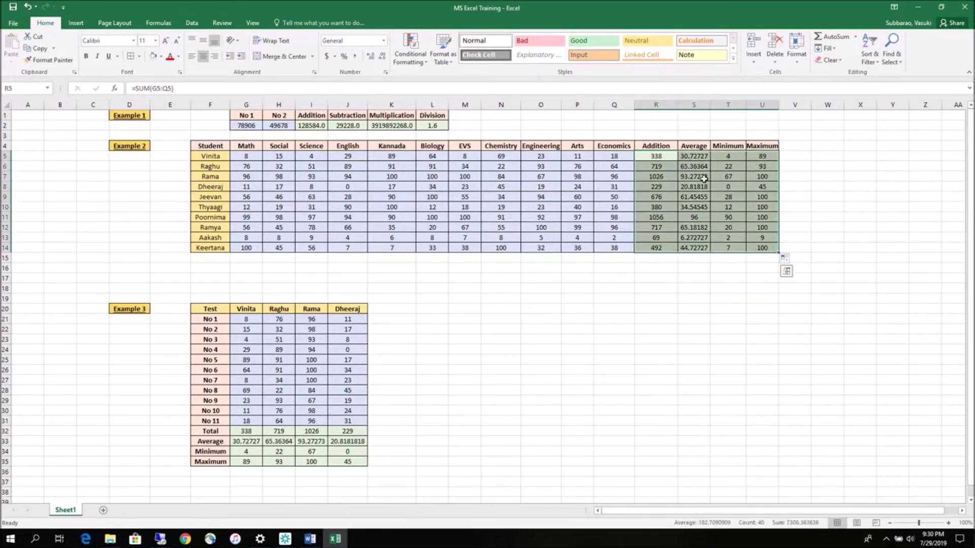
left_click(369, 57)
left_click(382, 57)
left_click(382, 57)
left_click(382, 57)
left_click(382, 57)
left_click(383, 56)
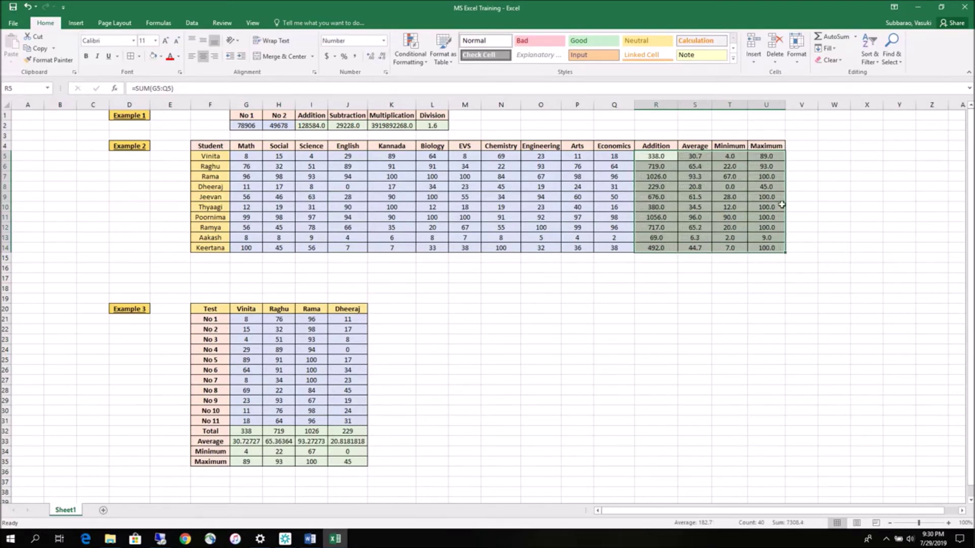
left_click(698, 219)
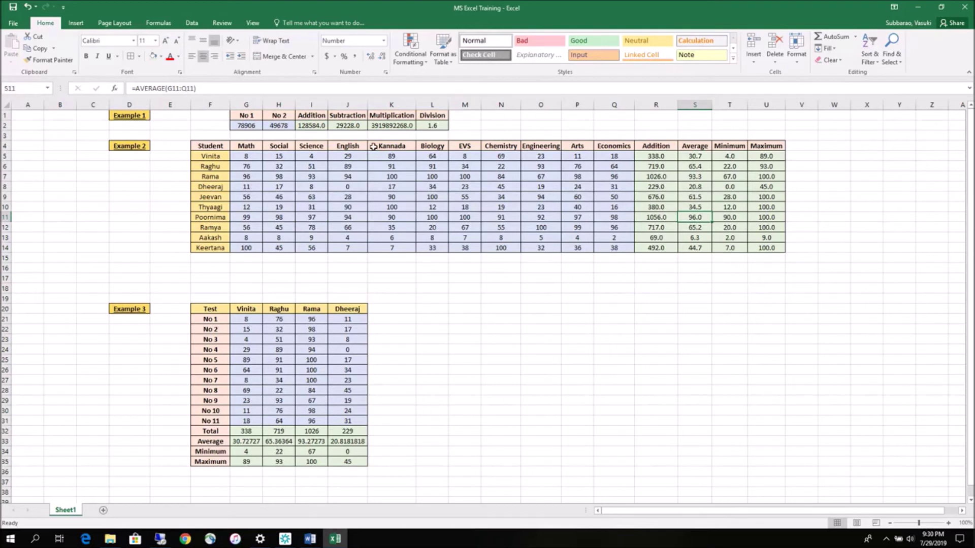
left_click(660, 144)
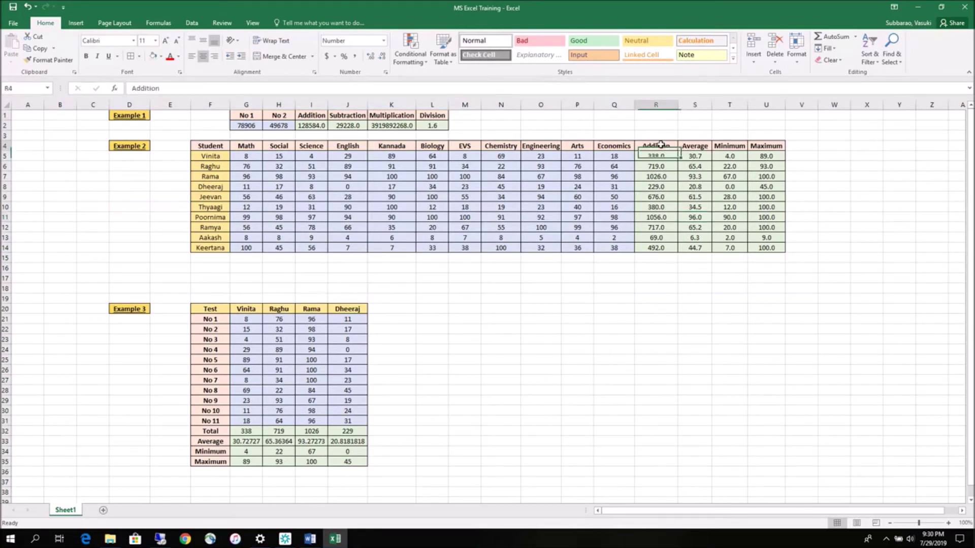
Step: Rename the Addition header in R4 to Total
type("Total")
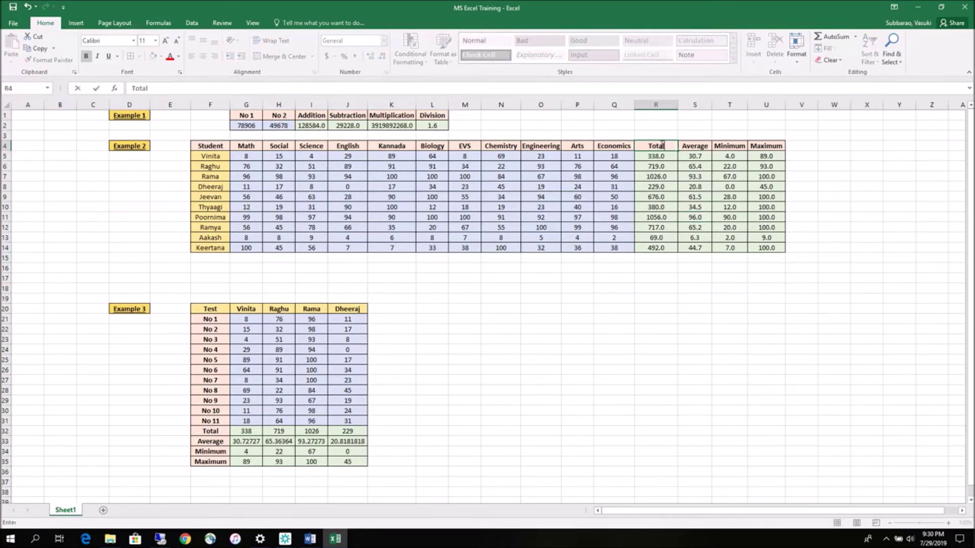
left_click(693, 146)
left_click(730, 146)
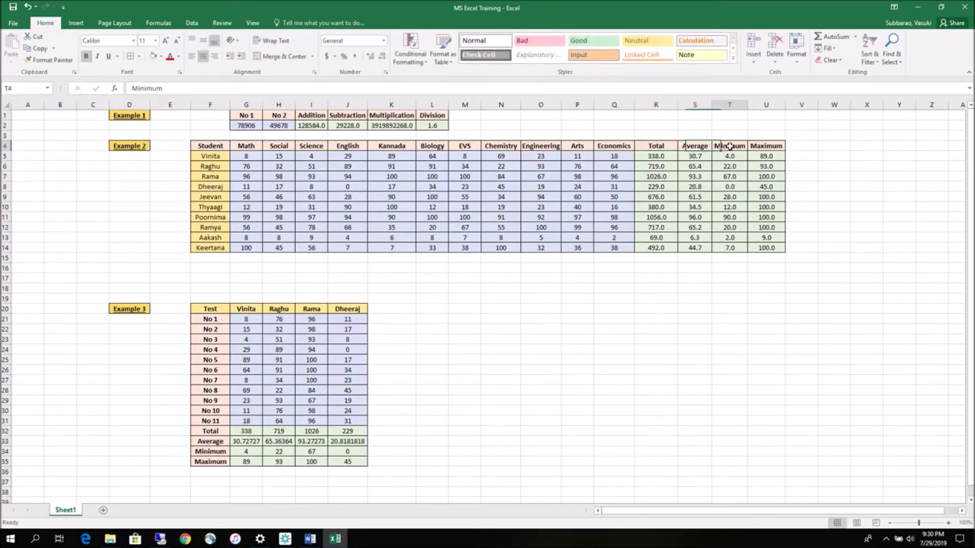
left_click(764, 146)
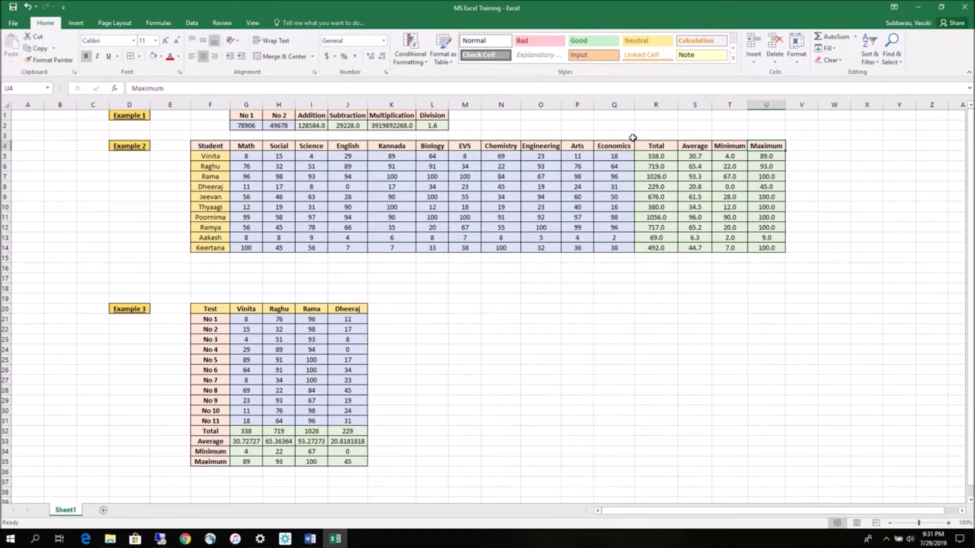
Step: Review Vinita's Total, Average, Minimum and Maximum formulas in row 5
left_click(673, 153)
left_click(690, 157)
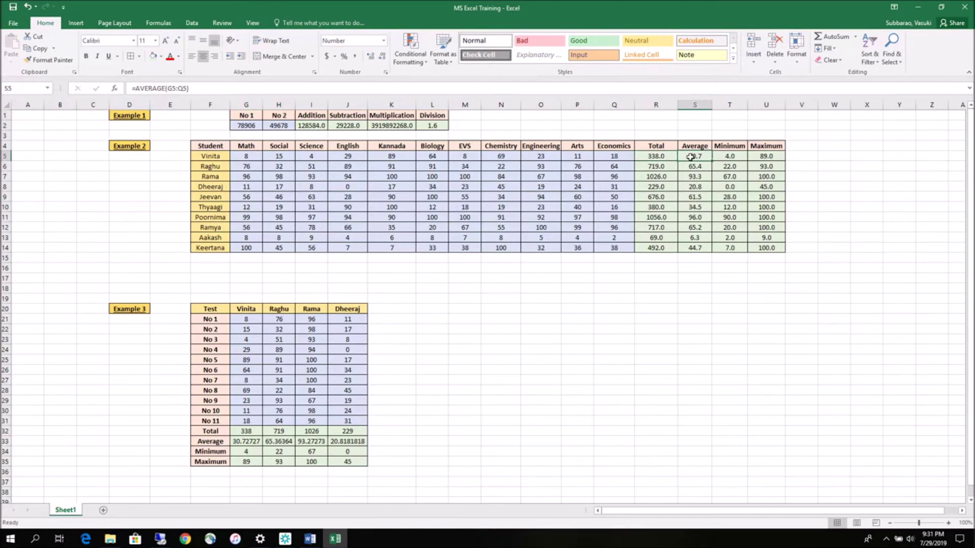
left_click(725, 156)
left_click(765, 156)
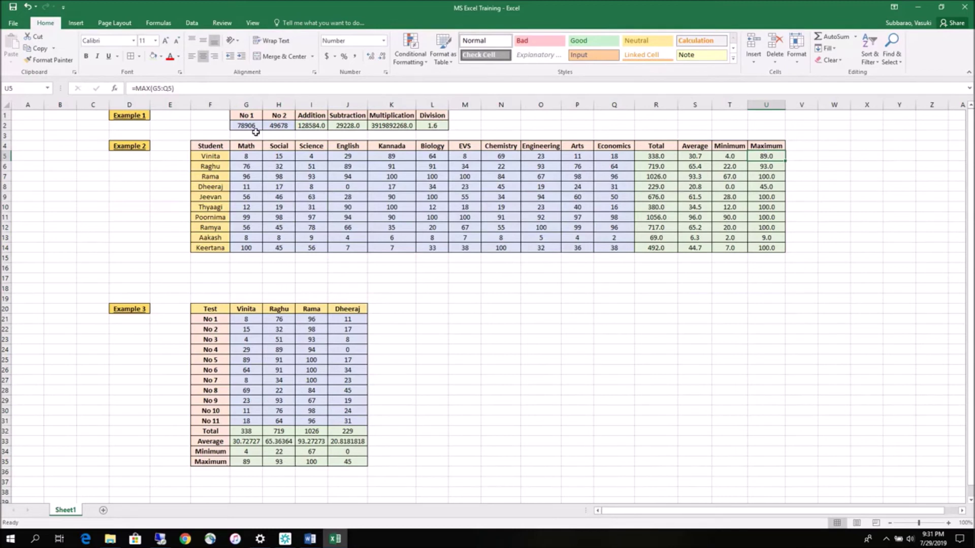
left_click(4, 146)
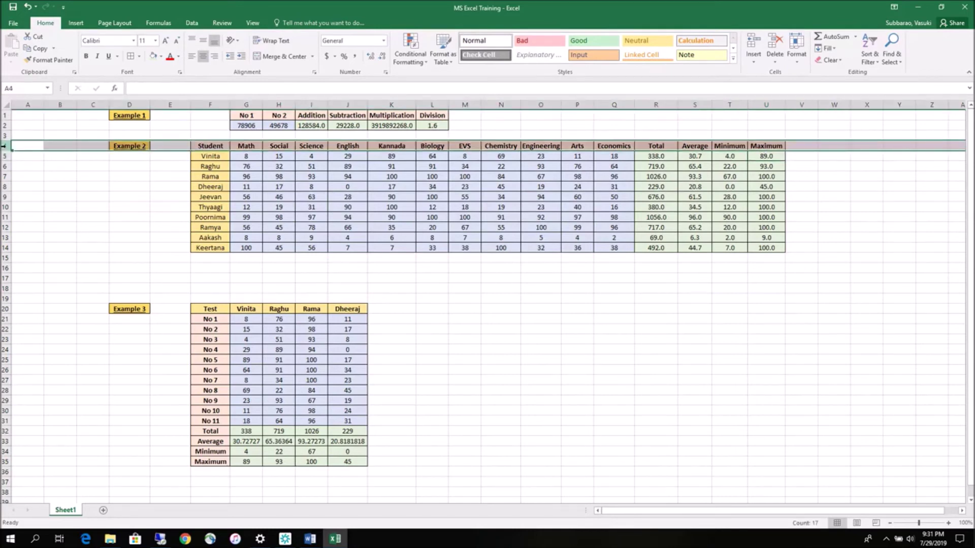
Step: Insert a blank row above the headers and type Scores in G4
right_click(5, 146)
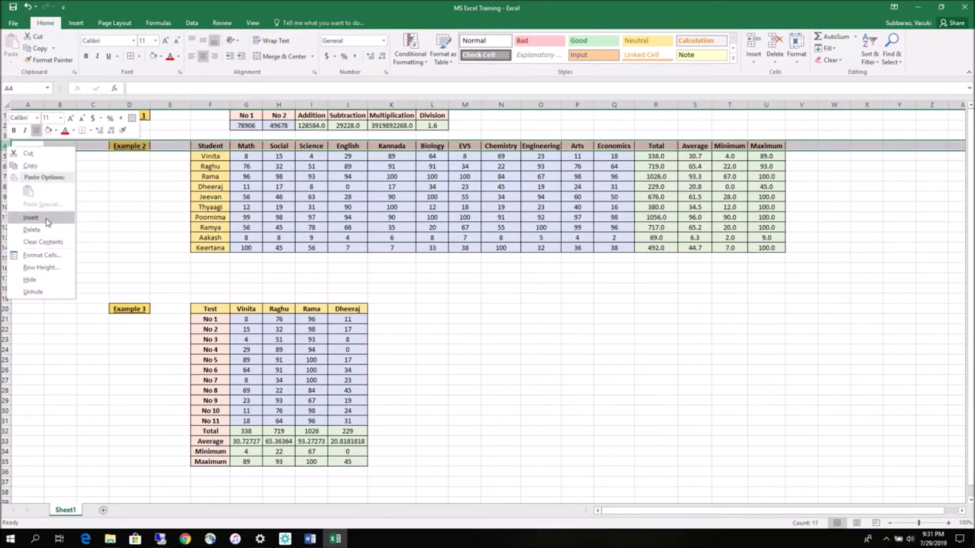
left_click(30, 218)
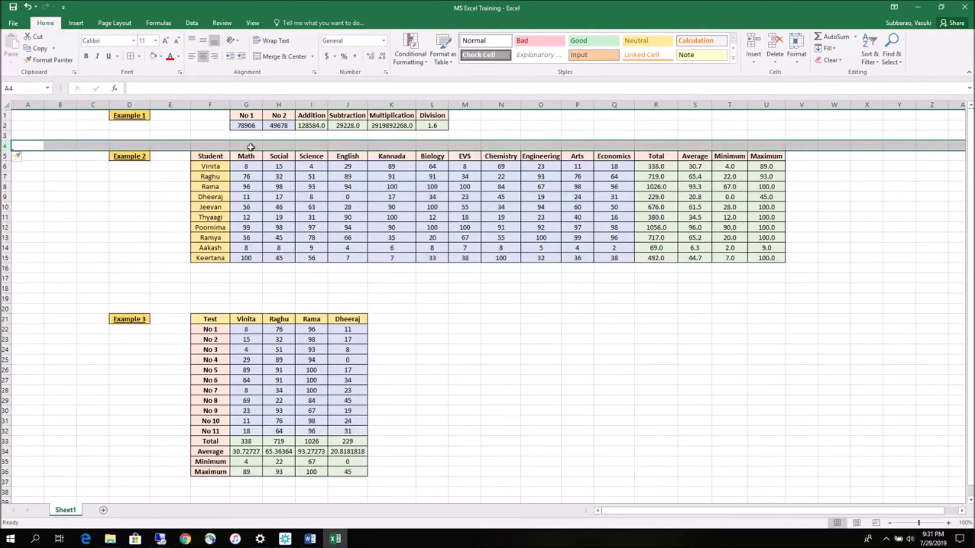
left_click(251, 147)
type("Scores")
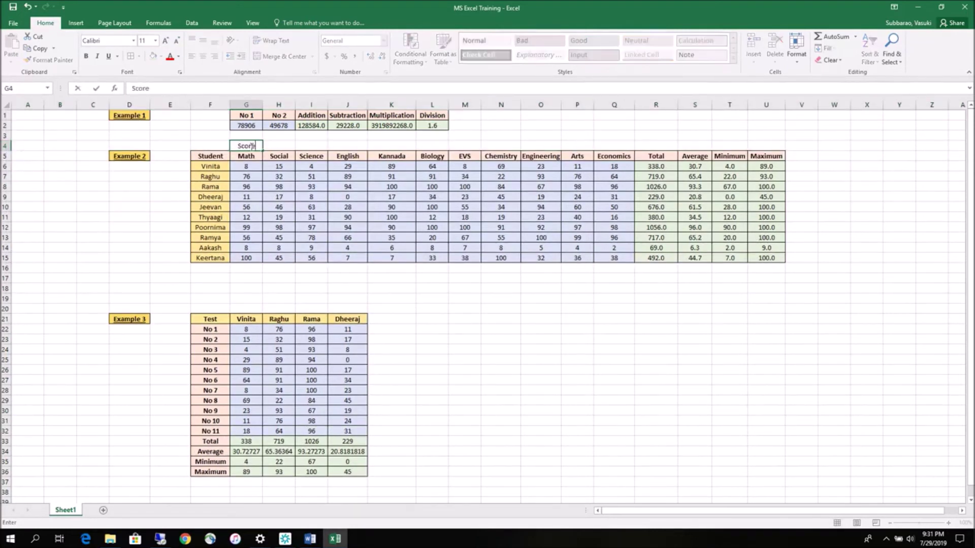
key("Return")
left_click(246, 205)
left_click(247, 147)
Step: Merge and centre Scores across G4:Q4 with orange fill and all borders
left_click_drag(247, 146, 622, 145)
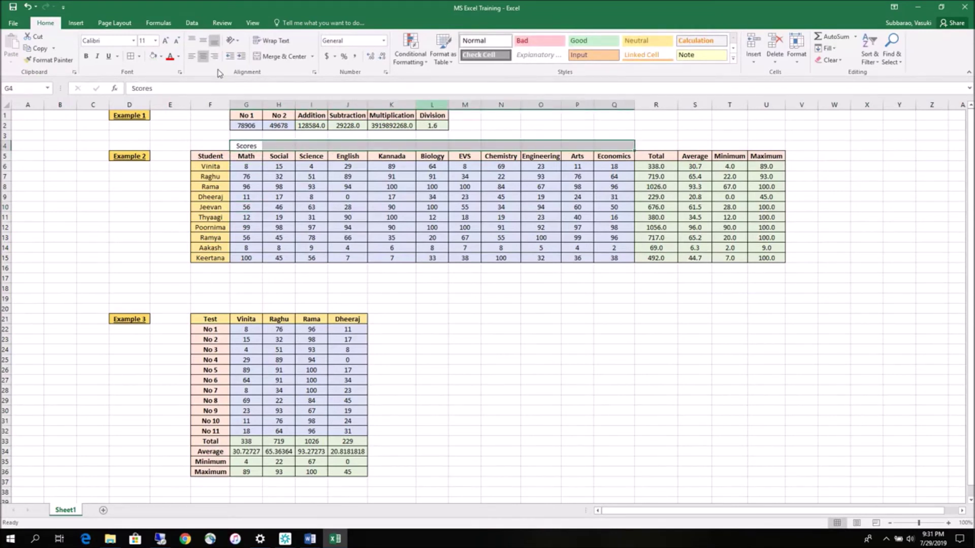
left_click(275, 58)
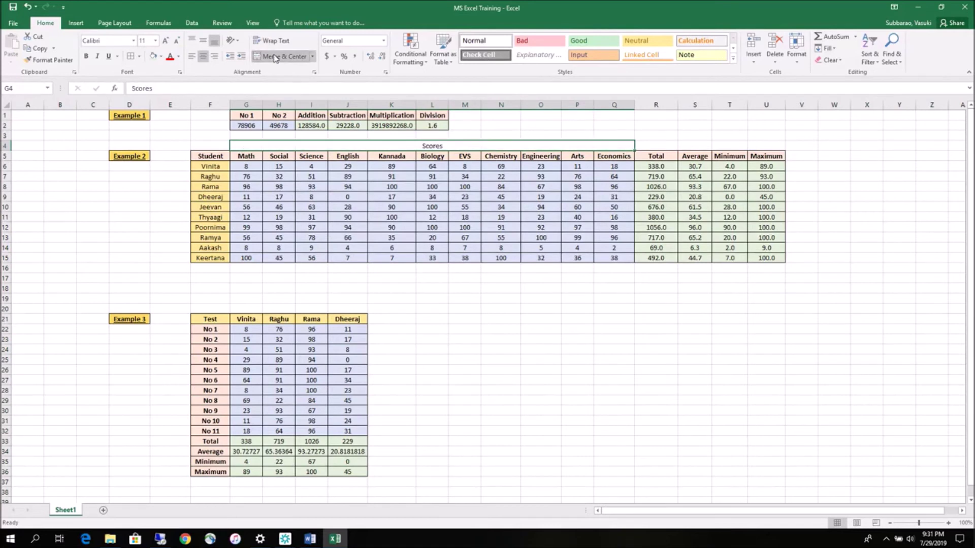
left_click(160, 56)
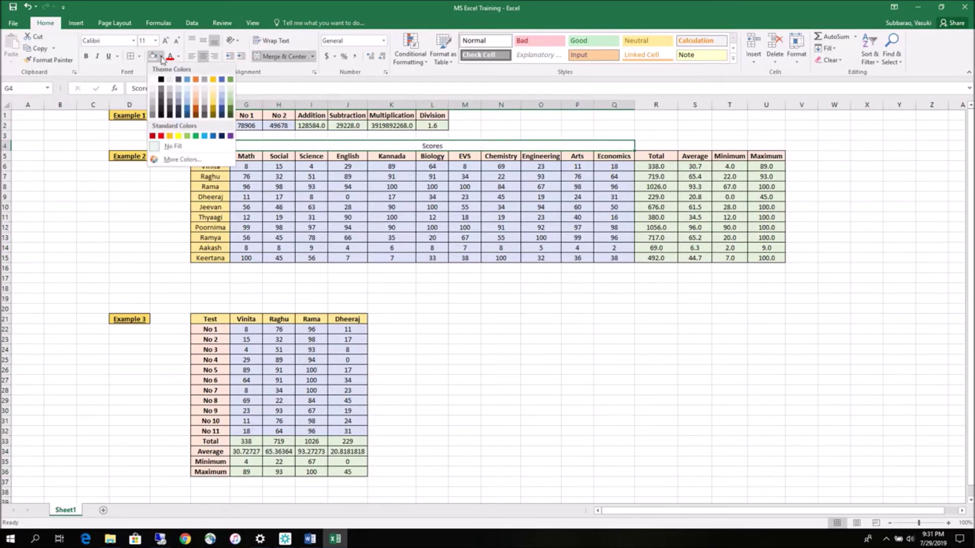
left_click(195, 103)
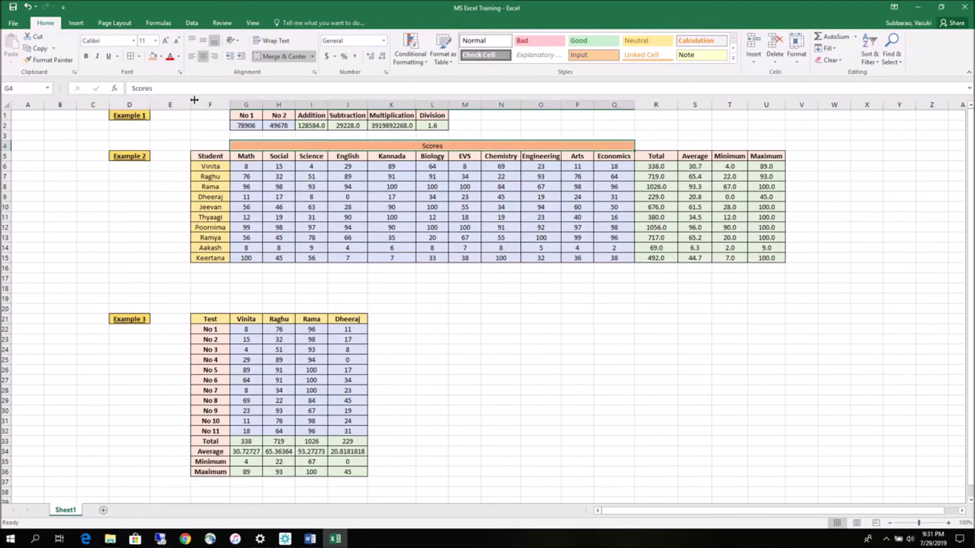
left_click(139, 60)
left_click(147, 143)
left_click(487, 206)
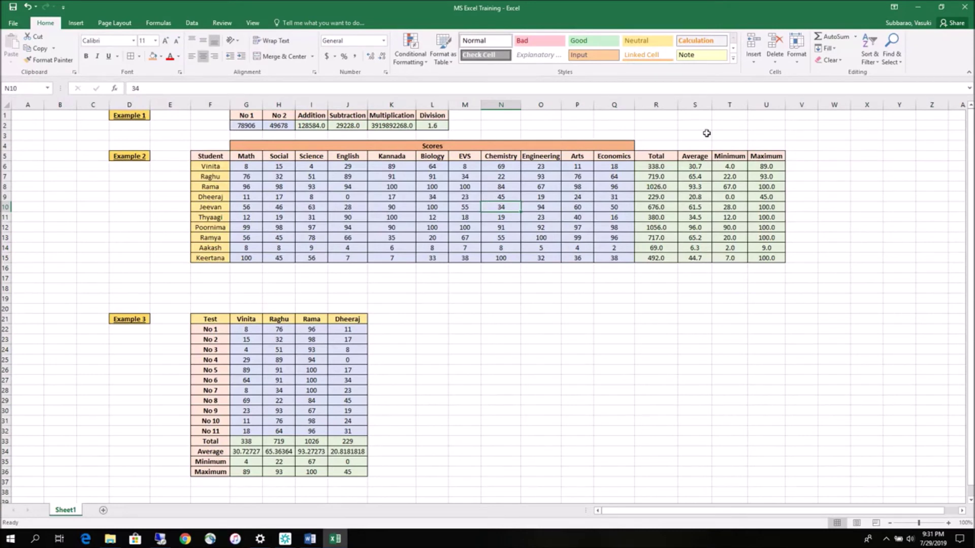
left_click(658, 143)
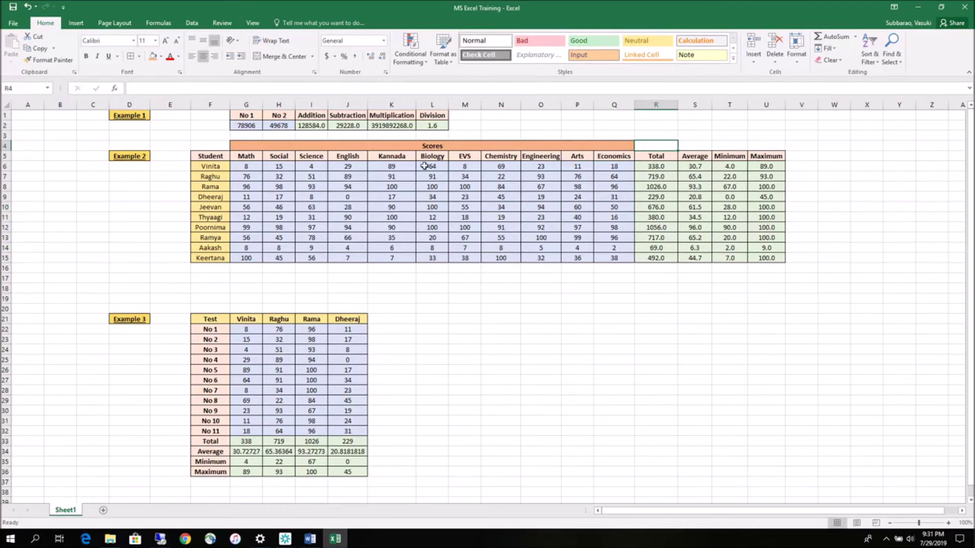
Step: Copy the Scores banner and subject headings G4:Q5 and paste them at V4
left_click_drag(375, 145, 378, 159)
right_click(378, 158)
left_click(404, 178)
left_click(801, 146)
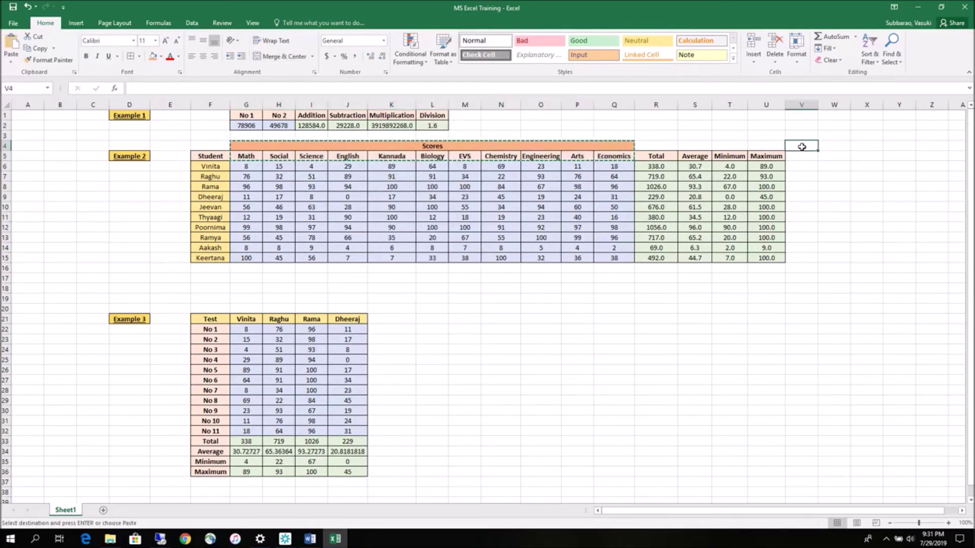
right_click(802, 148)
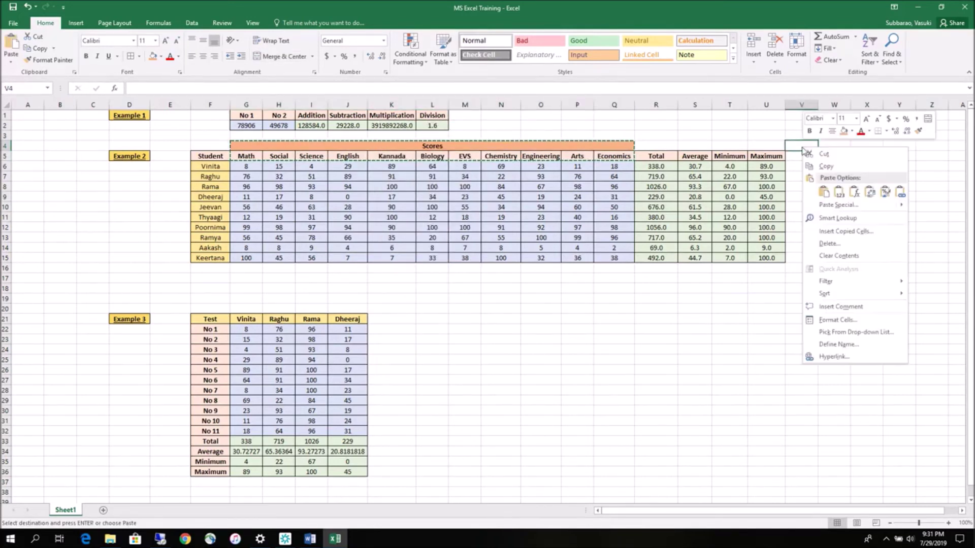
left_click(823, 192)
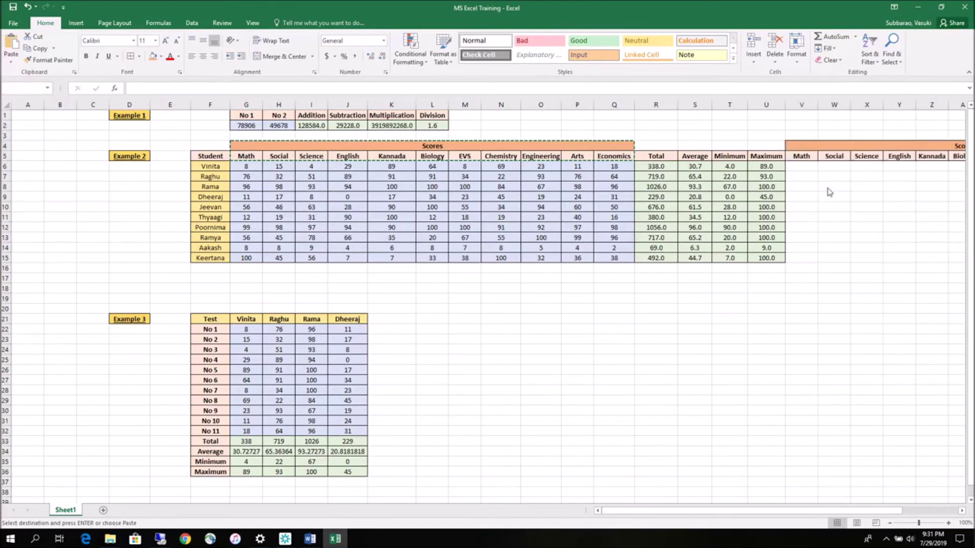
Step: Change the pasted banner's title from Scores to Grades
double_click(857, 145)
type("Grades")
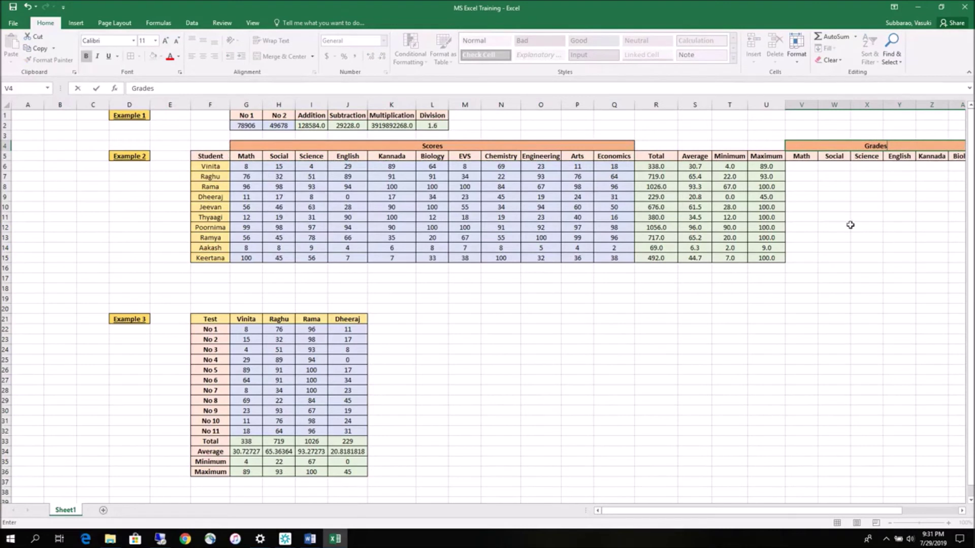
left_click(849, 226)
mouse_move(238, 166)
left_mouse_down()
mouse_move(494, 216)
mouse_move(607, 253)
left_mouse_up()
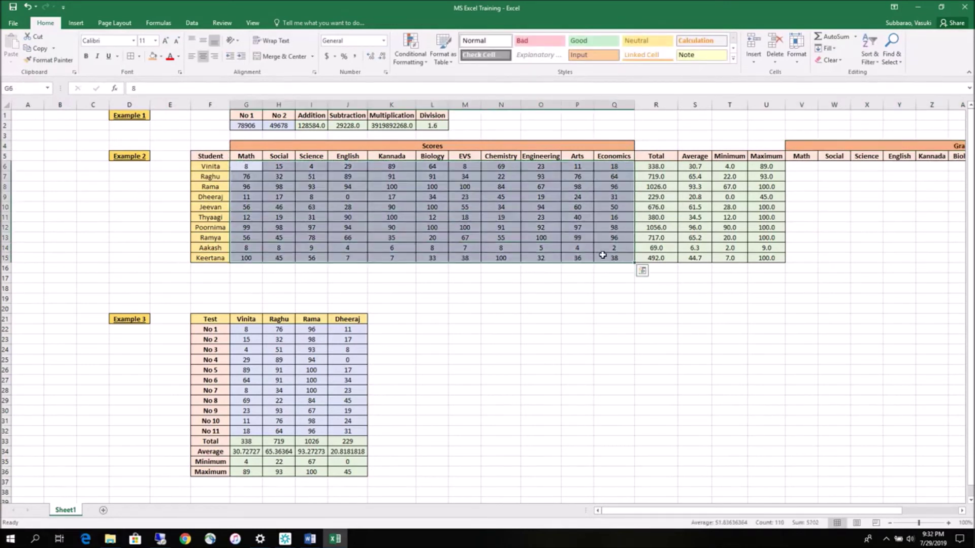
Step: Format Paint the marks cells' blue bordered style onto the Grades area starting at V6
left_click(53, 60)
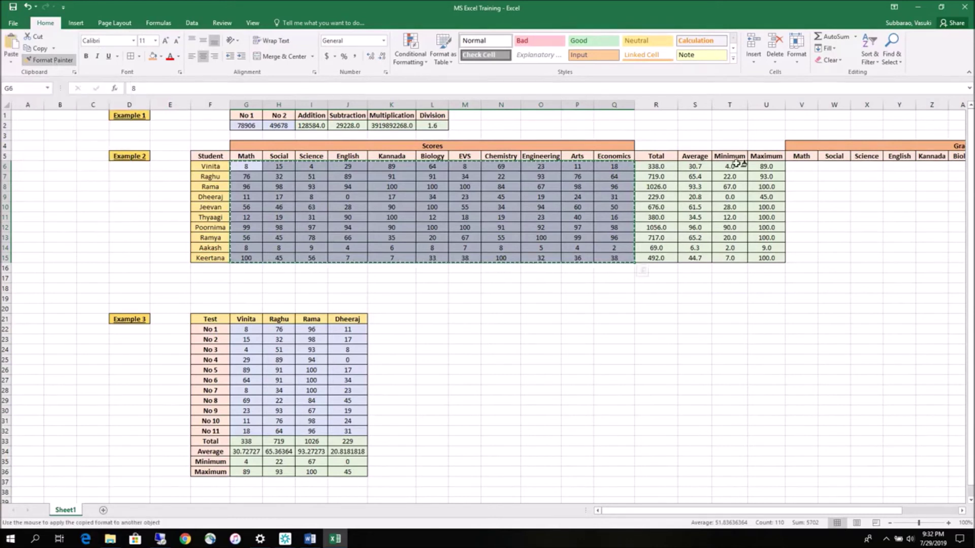
left_click(800, 167)
left_click(814, 186)
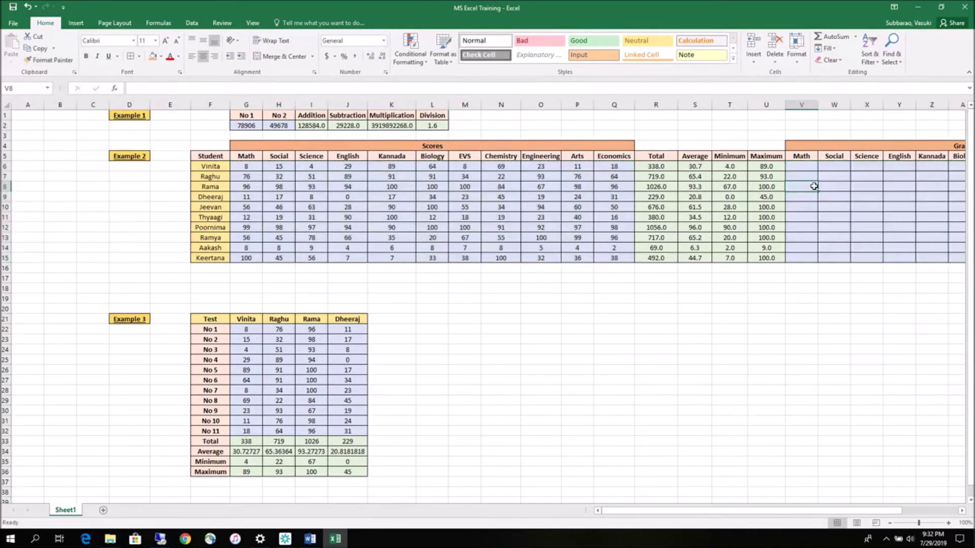
left_click(962, 511)
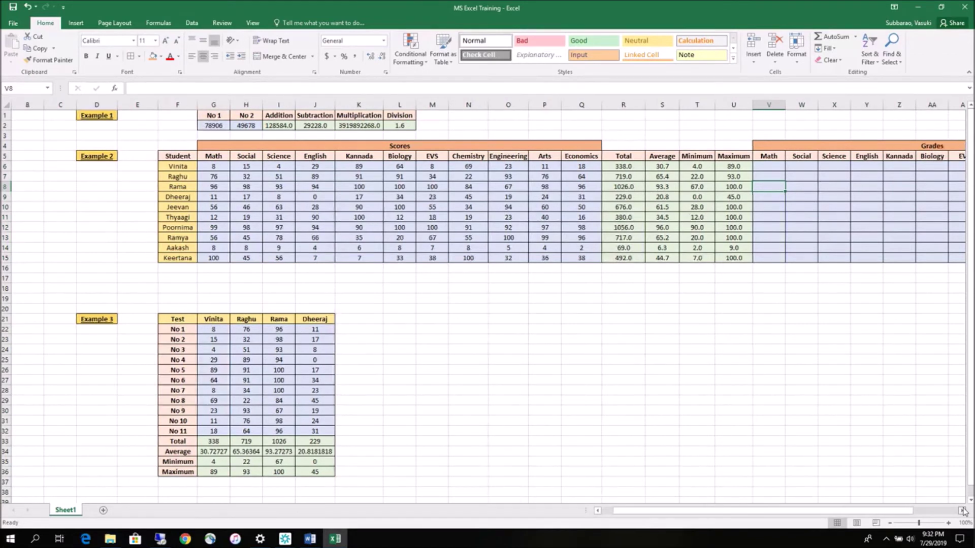
left_click(962, 510)
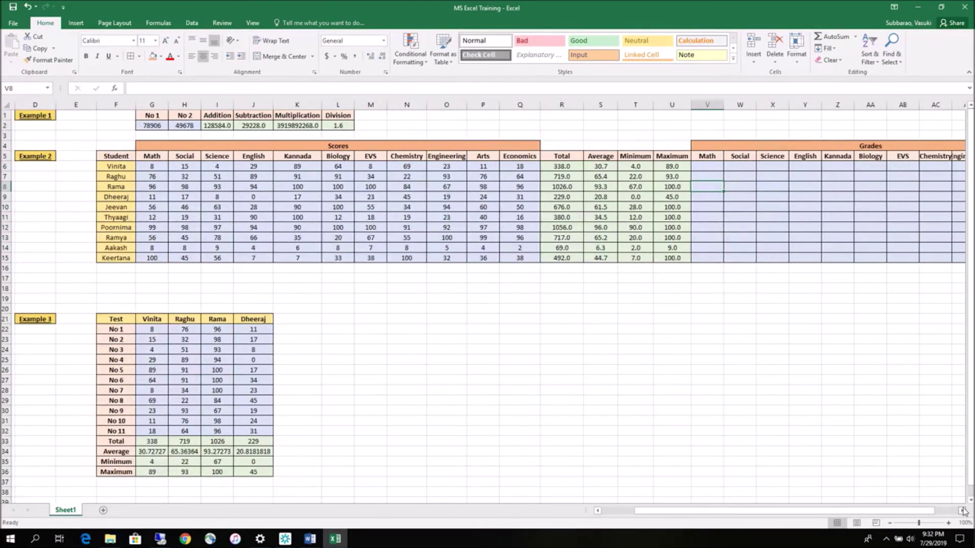
left_click(962, 511)
left_click(962, 511)
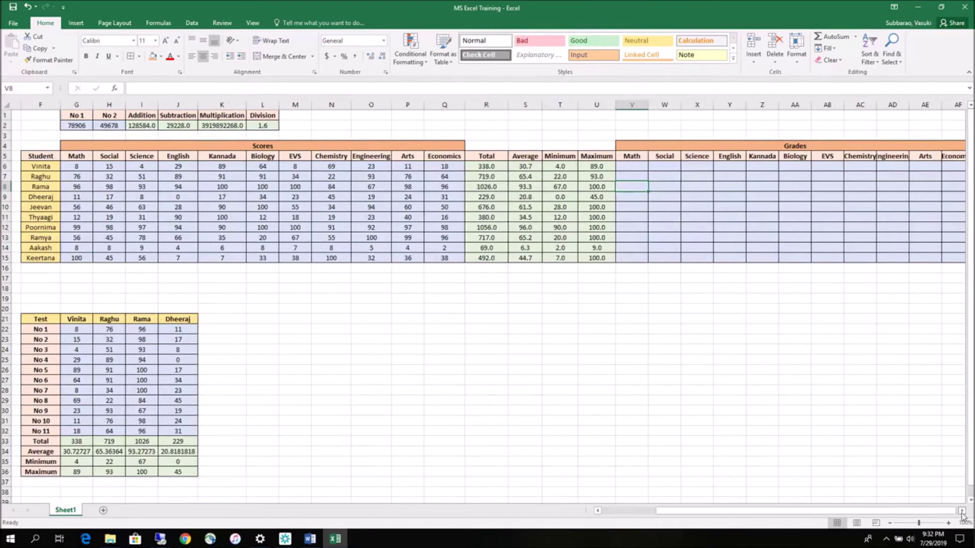
left_click(962, 511)
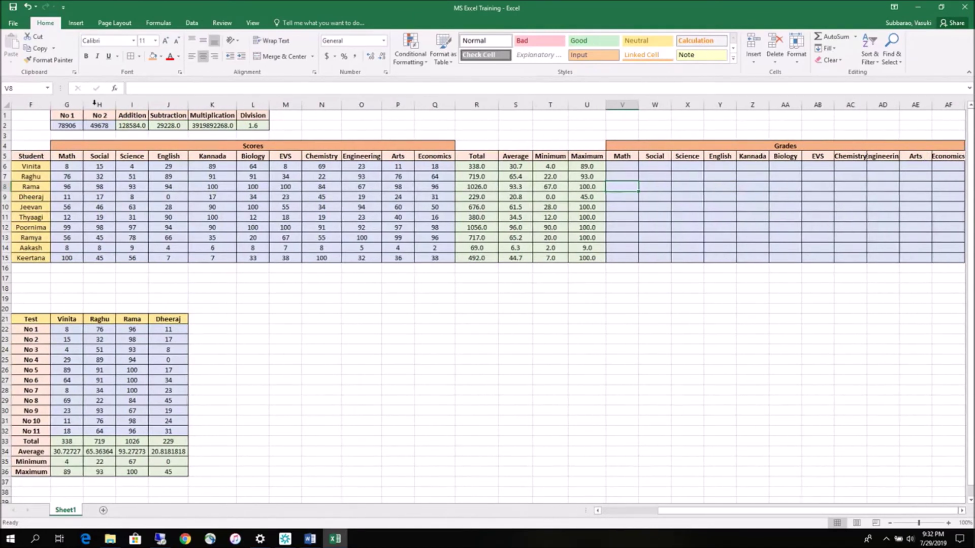
left_click(27, 104)
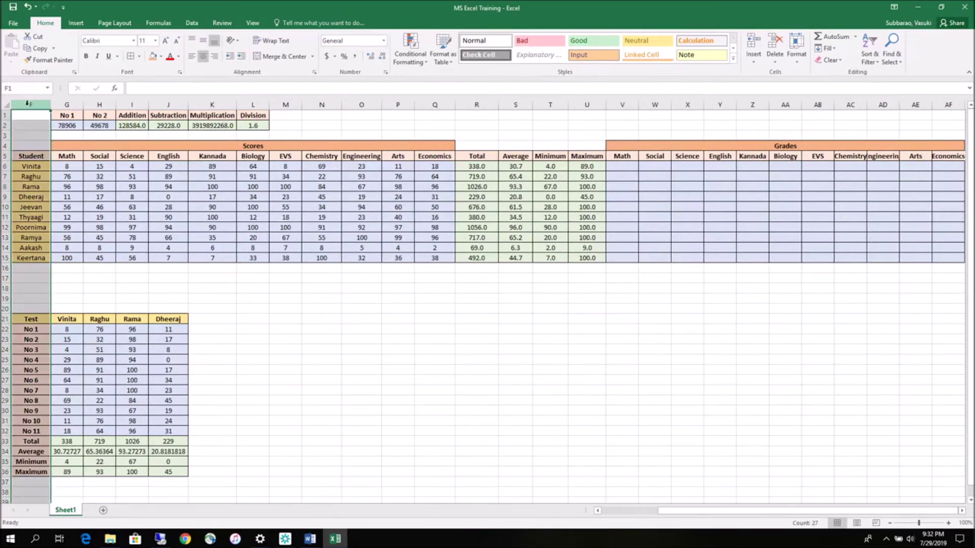
Step: Freeze panes at column G so the Student names column stays visible
left_click(64, 103)
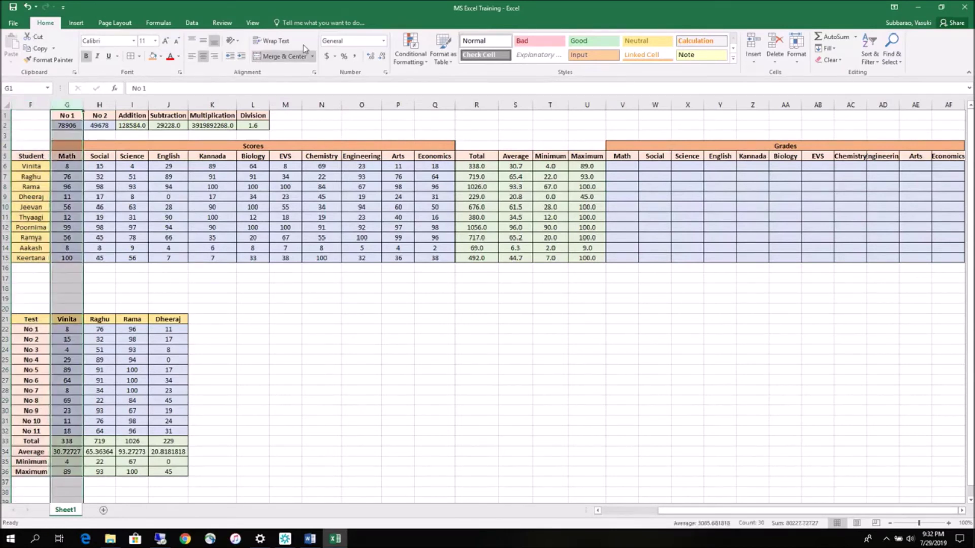
left_click(252, 24)
left_click(329, 50)
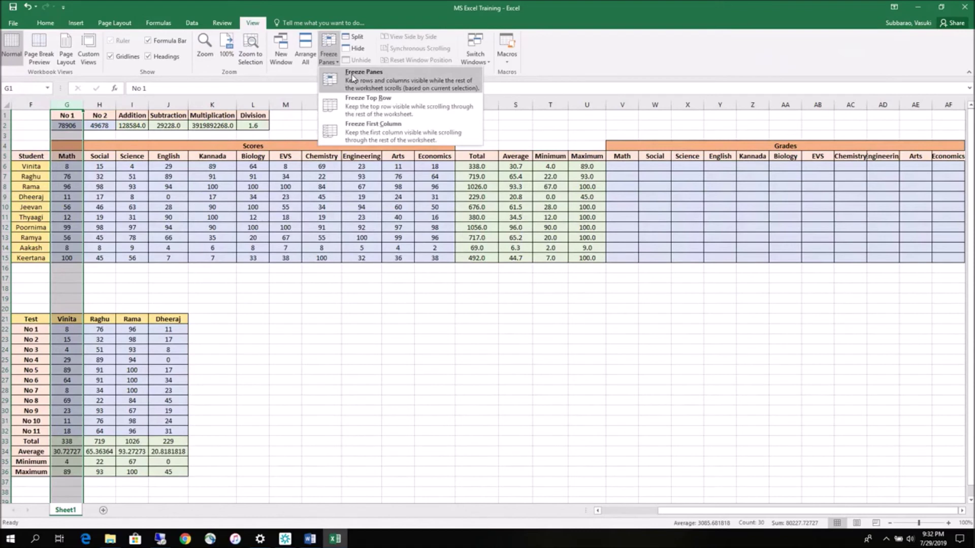
left_click(350, 77)
left_click(337, 317)
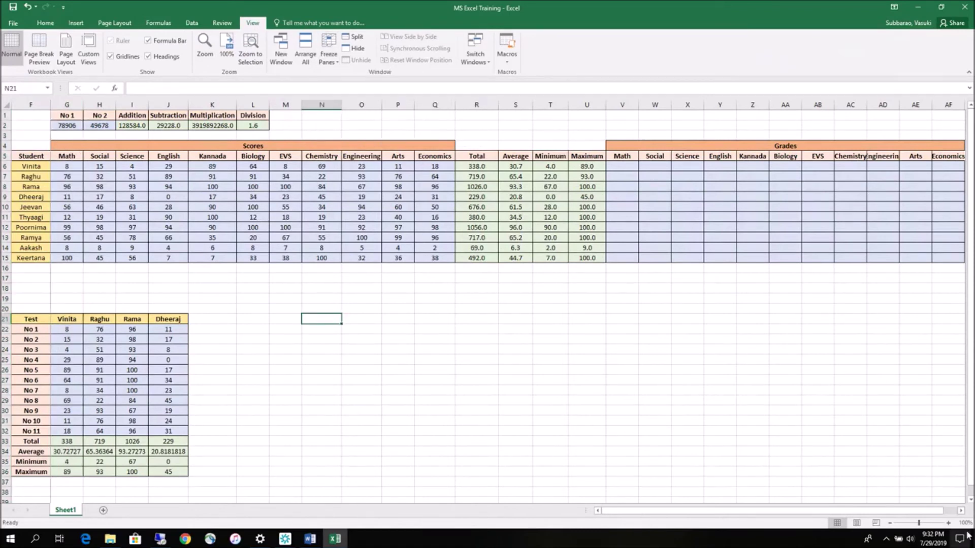
Step: Scroll sideways to show the Grades columns and select the first Math grade cell V6
left_click(961, 511)
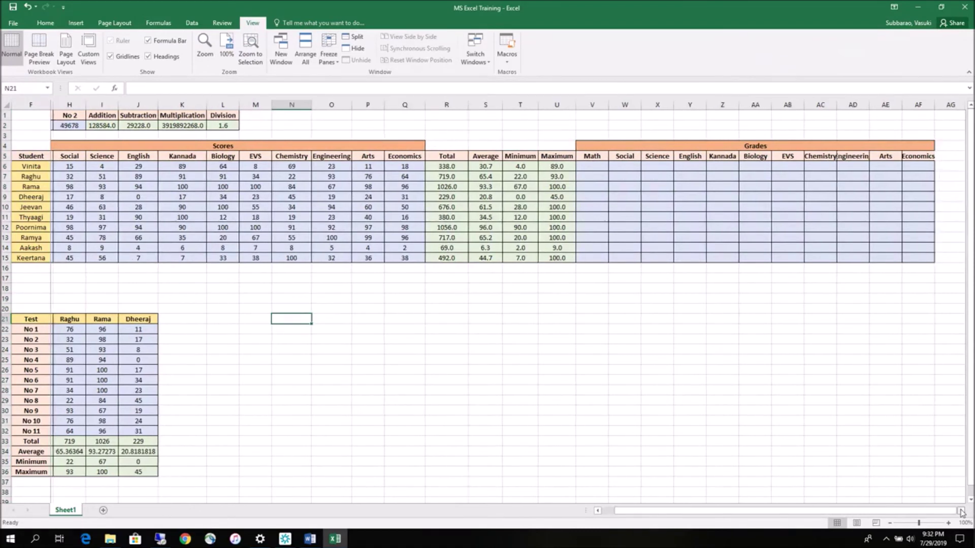
left_click(961, 511)
left_click(960, 511)
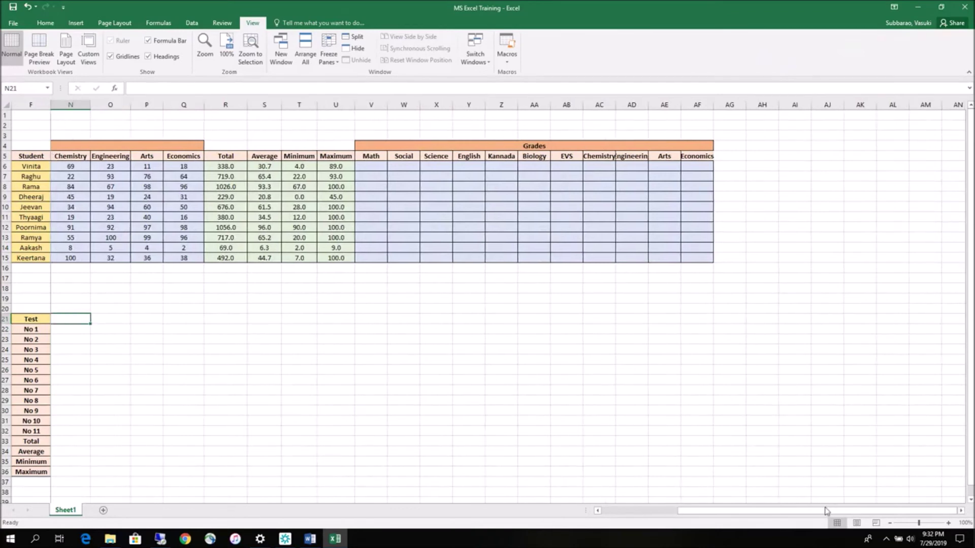
left_click_drag(826, 511, 677, 508)
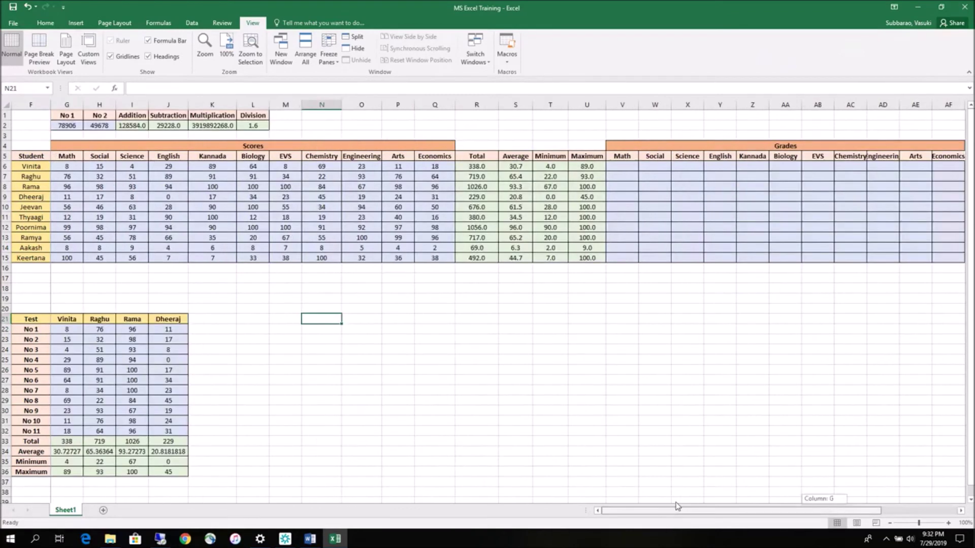
left_click(624, 168)
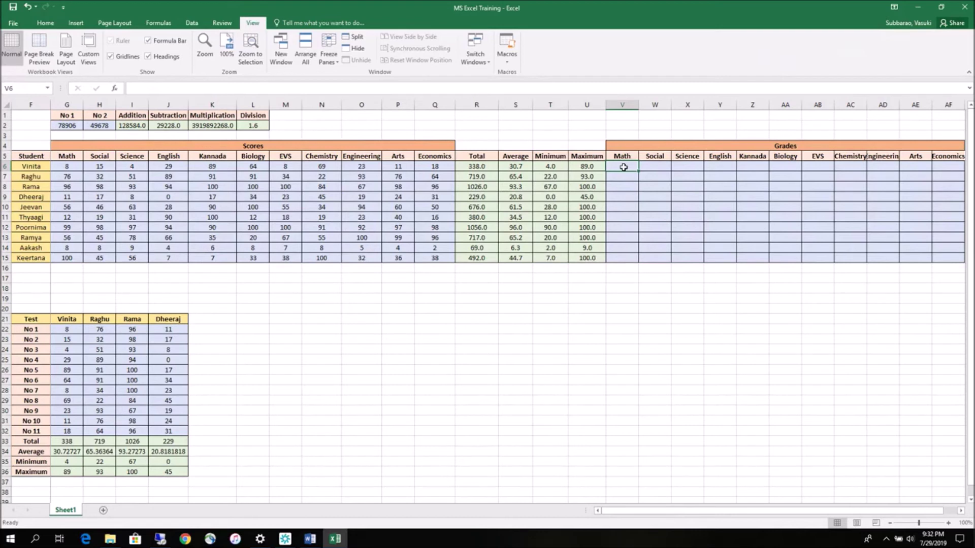
Step: Enter =IF(G6<=25,"D",IF(G6<=50,"C",IF(G6<=75,"B","A"))) in V6 to grade Vinita's Math mark
type("=")
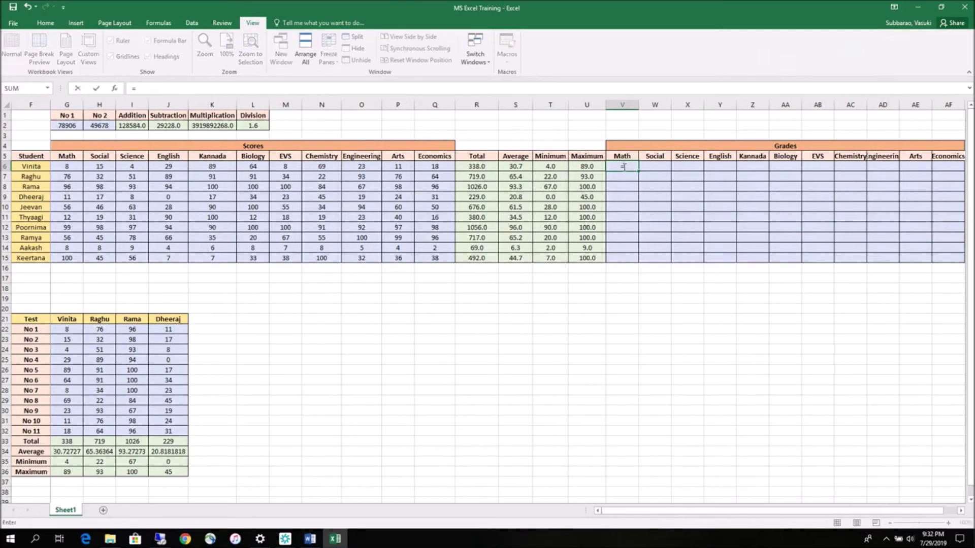
type("if(")
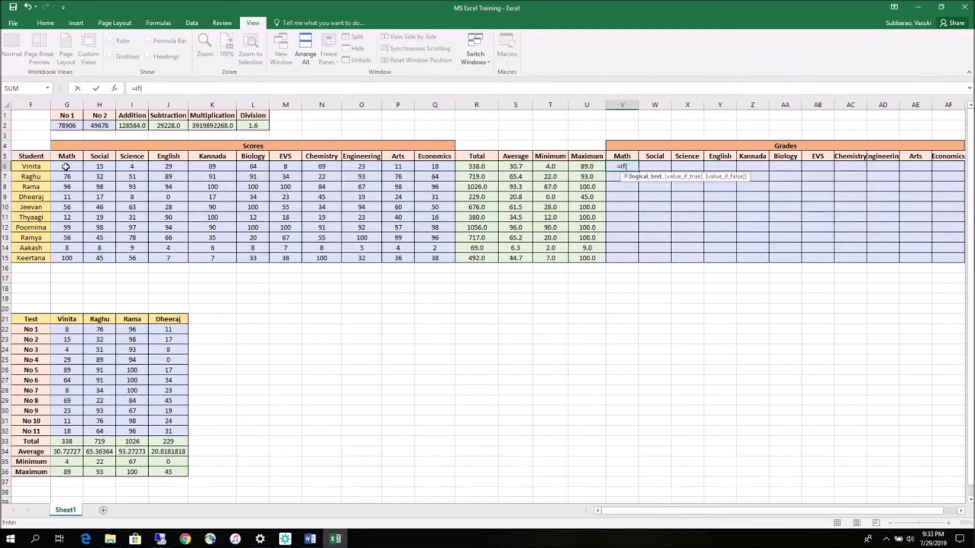
left_click(65, 167)
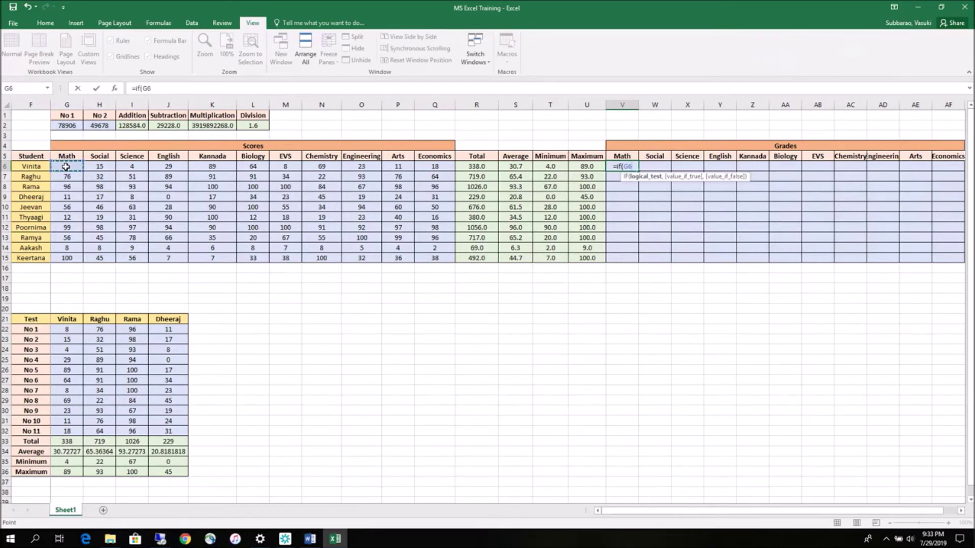
type("<=25,")
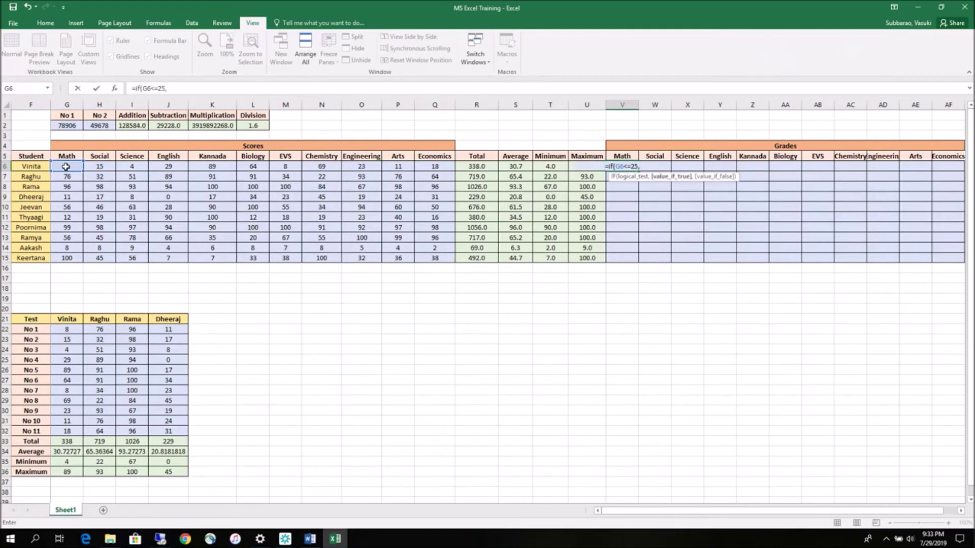
type("\"")
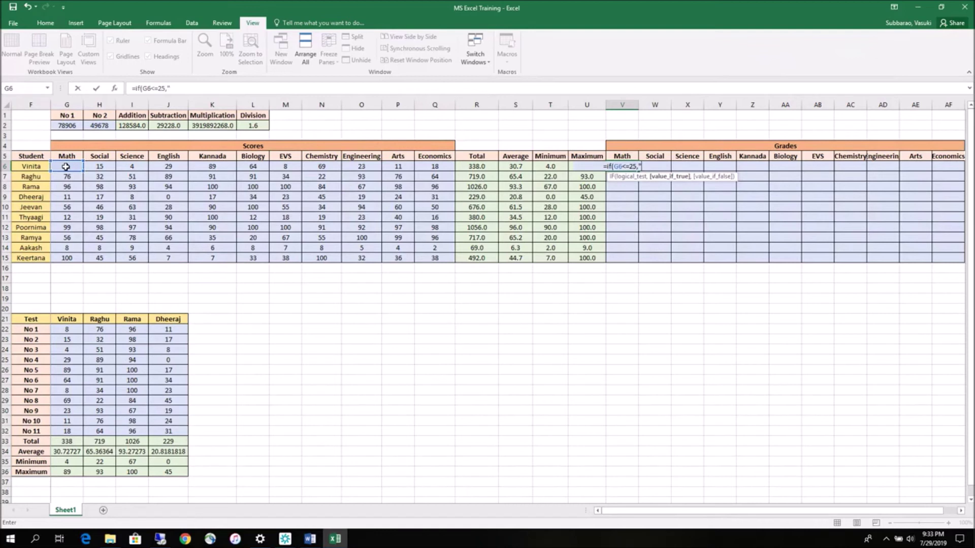
type("D\",if(")
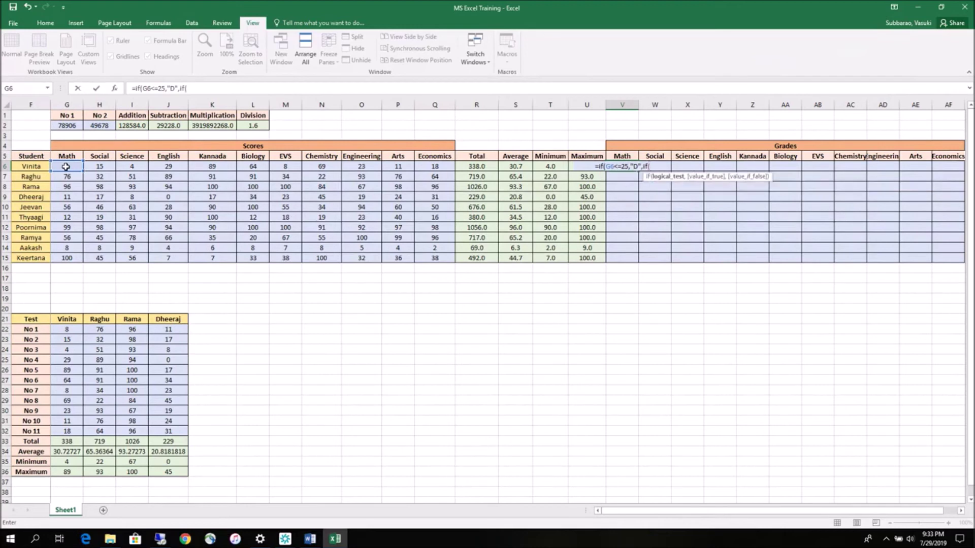
left_click(66, 167)
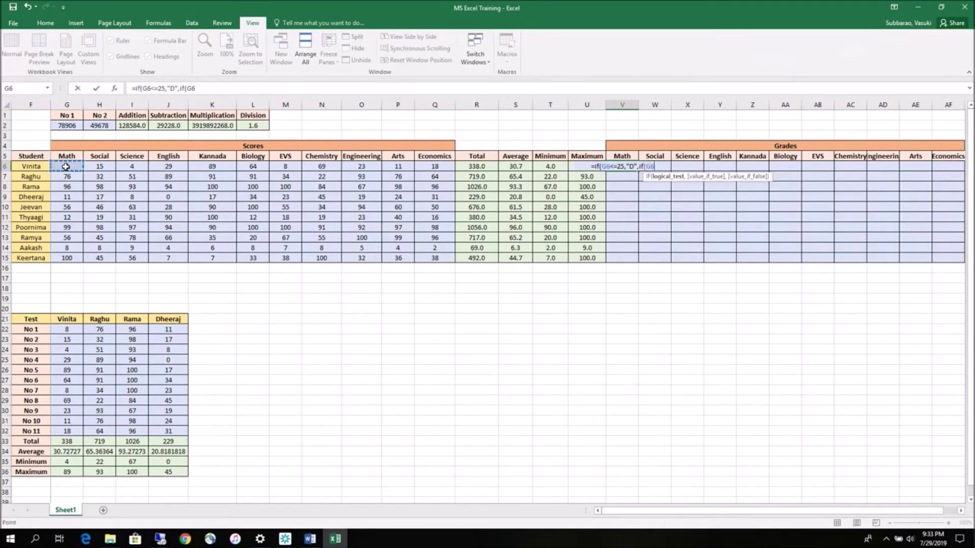
type("<=50")
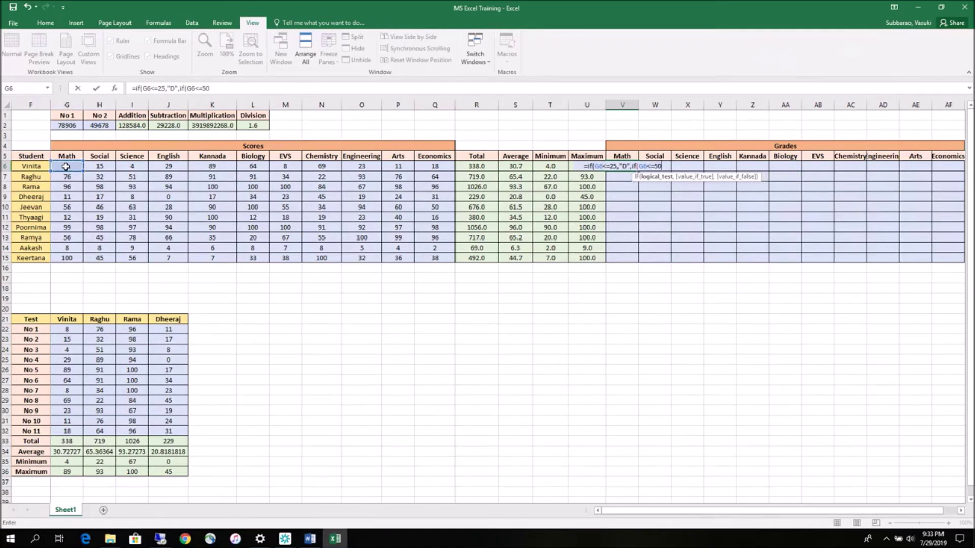
type(",")
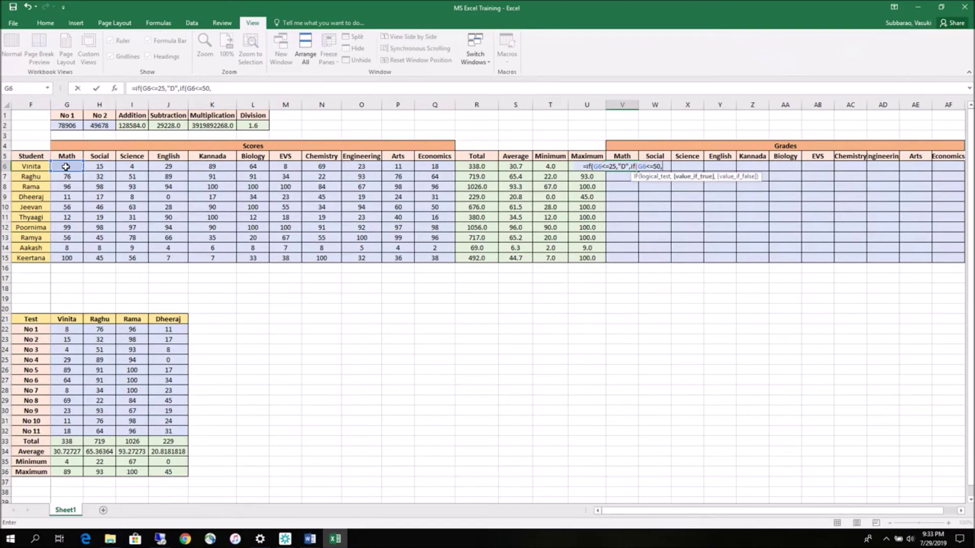
type("\"C\",")
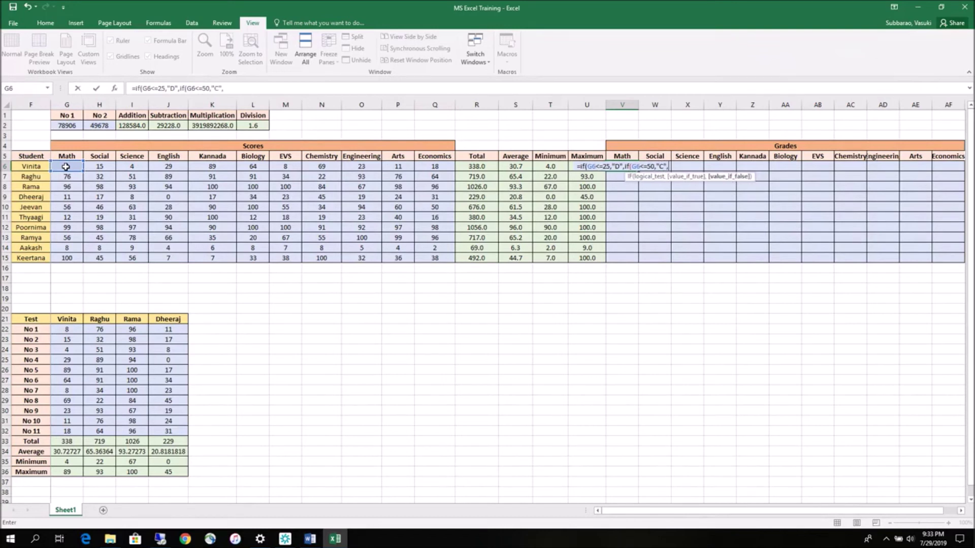
type("if(")
left_click(66, 166)
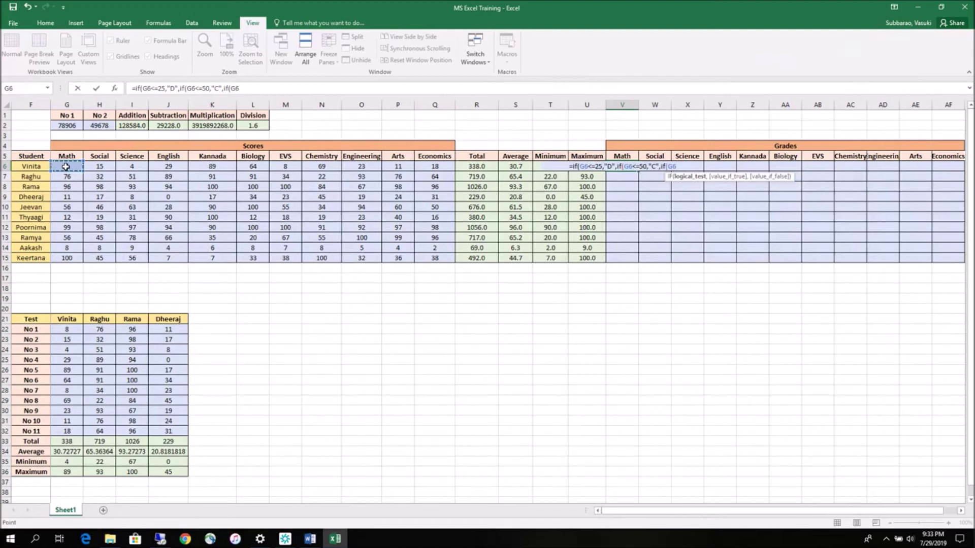
type("<=")
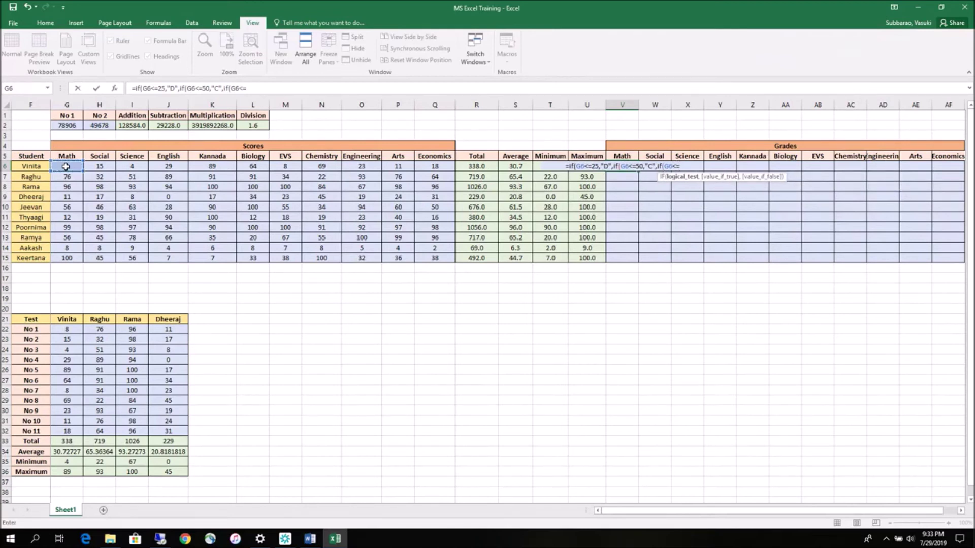
type("75,")
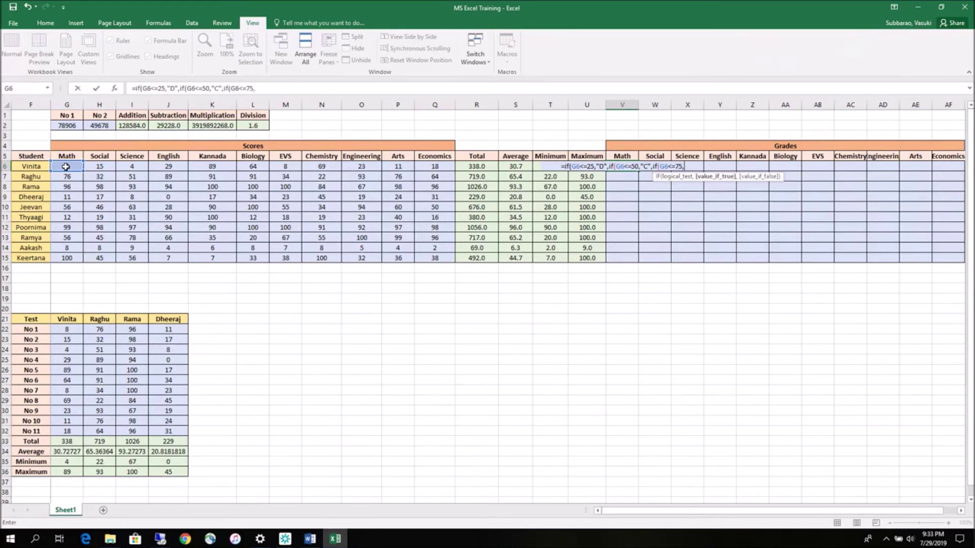
type("\"B\",")
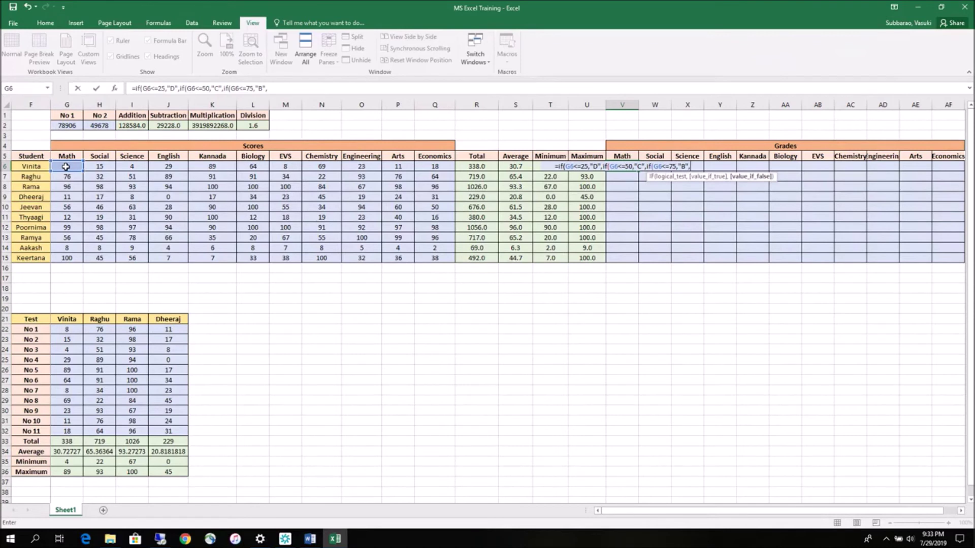
type("\"A\"")
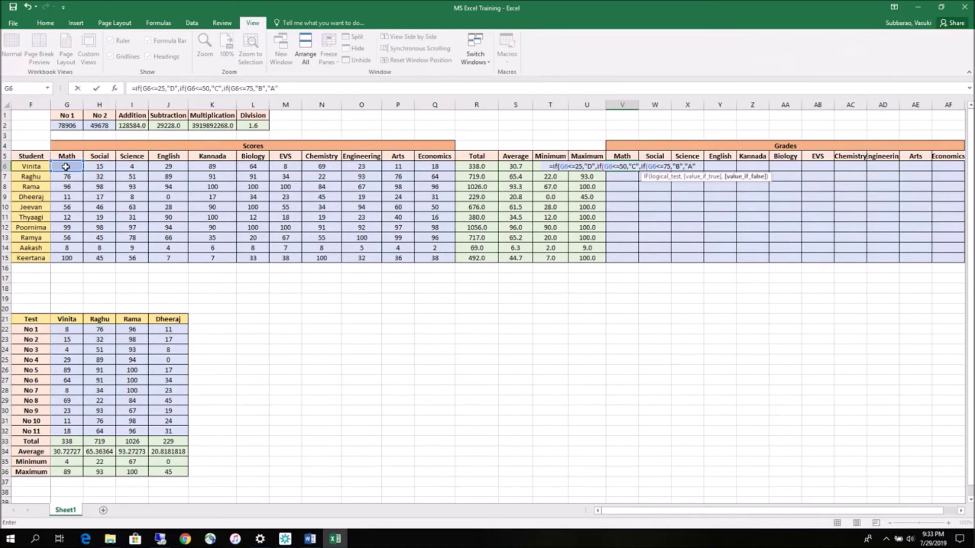
type(")")
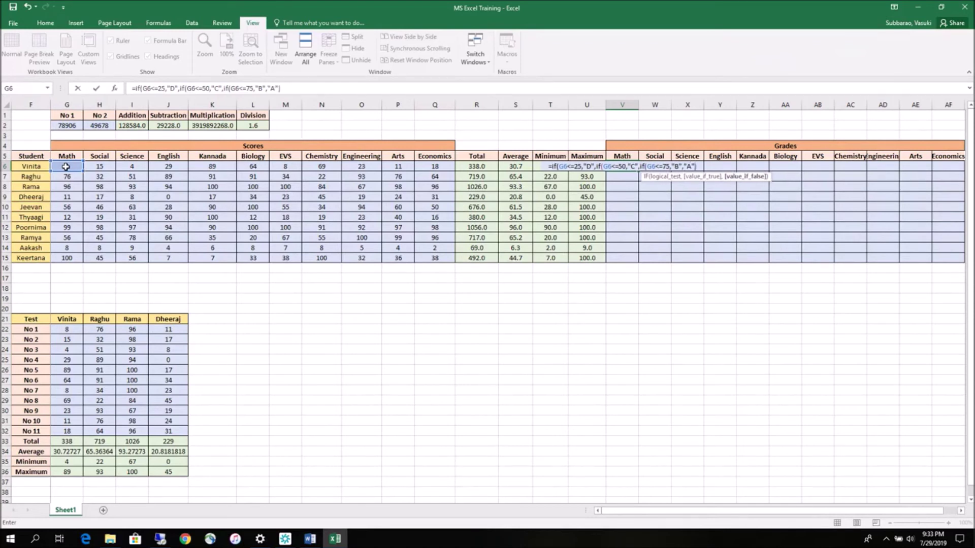
type("))")
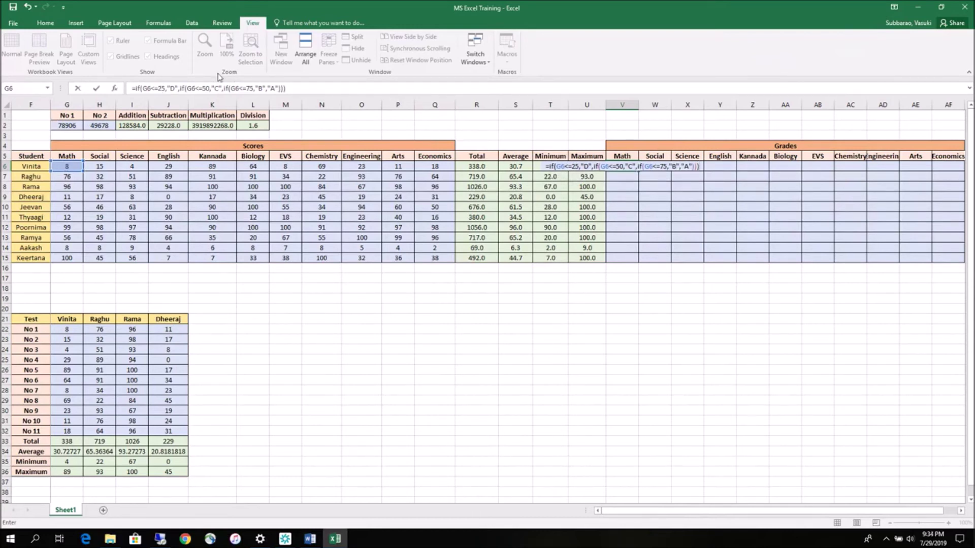
key("Return")
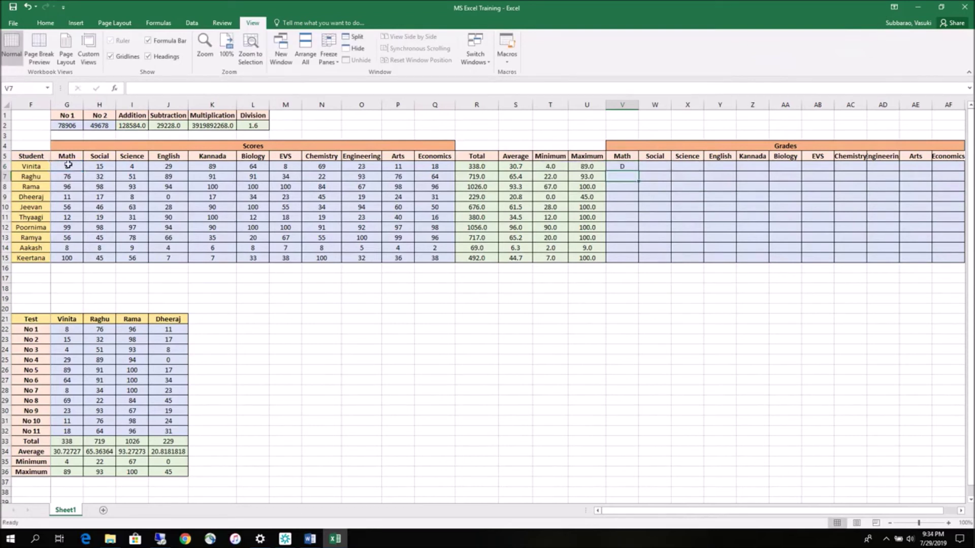
Step: Fill the V6 grade formula right to AF6 and autofit the Chemistry column
left_click(66, 166)
left_click(629, 166)
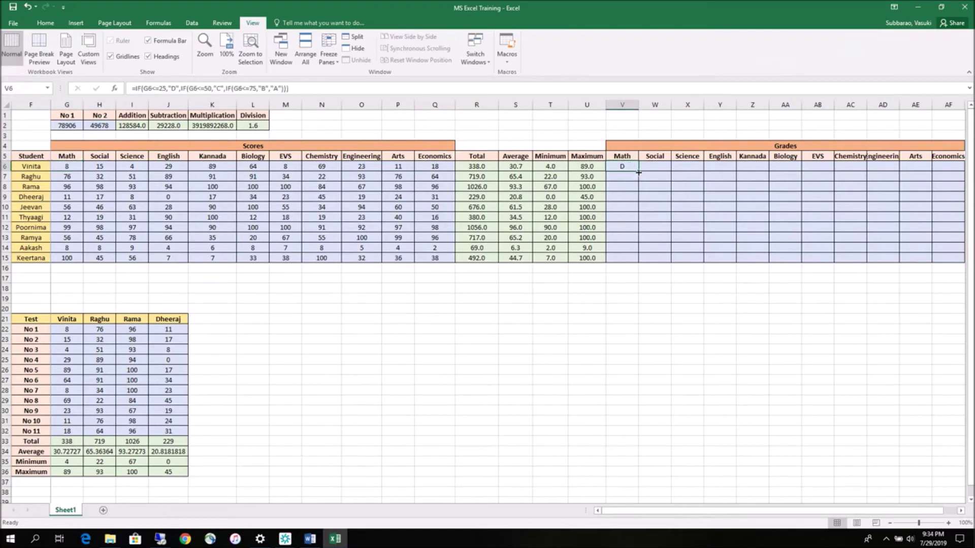
left_click_drag(638, 173, 961, 177)
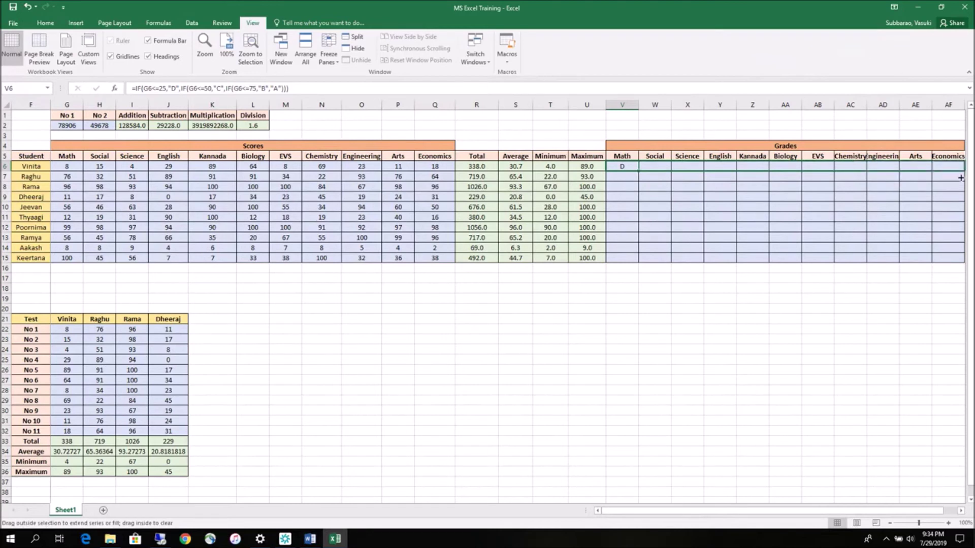
mouse_move(960, 178)
left_mouse_down()
mouse_move(969, 178)
mouse_move(863, 168)
left_mouse_up()
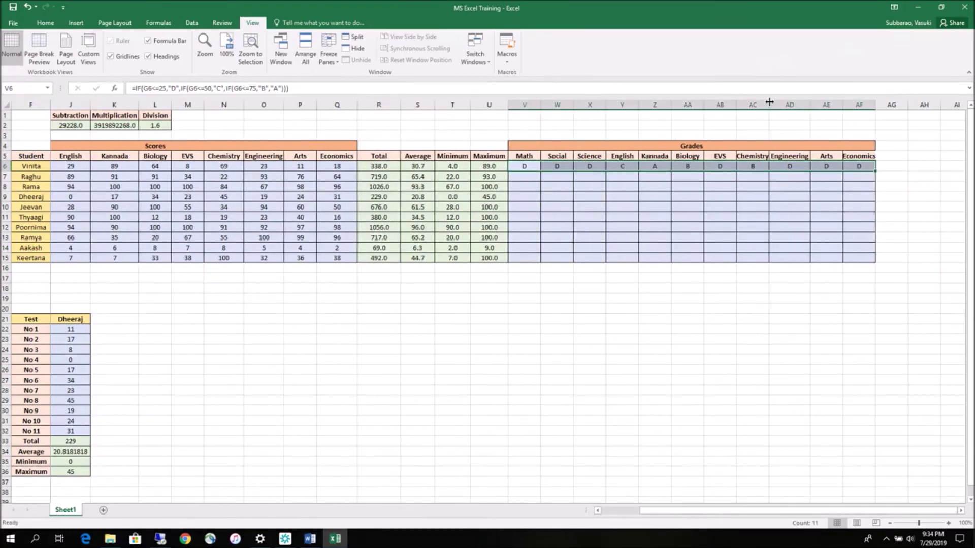
double_click(769, 103)
Step: Fill the grade formulas down to row 15 for all ten students and review them
mouse_move(524, 166)
left_mouse_down()
mouse_move(874, 167)
mouse_move(892, 257)
left_mouse_up()
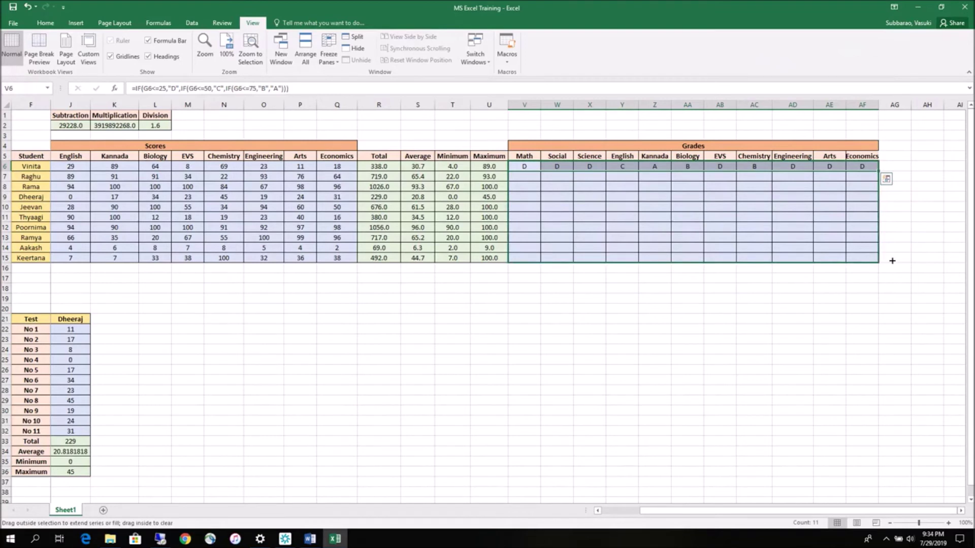
left_click_drag(892, 261, 885, 260)
left_click(514, 189)
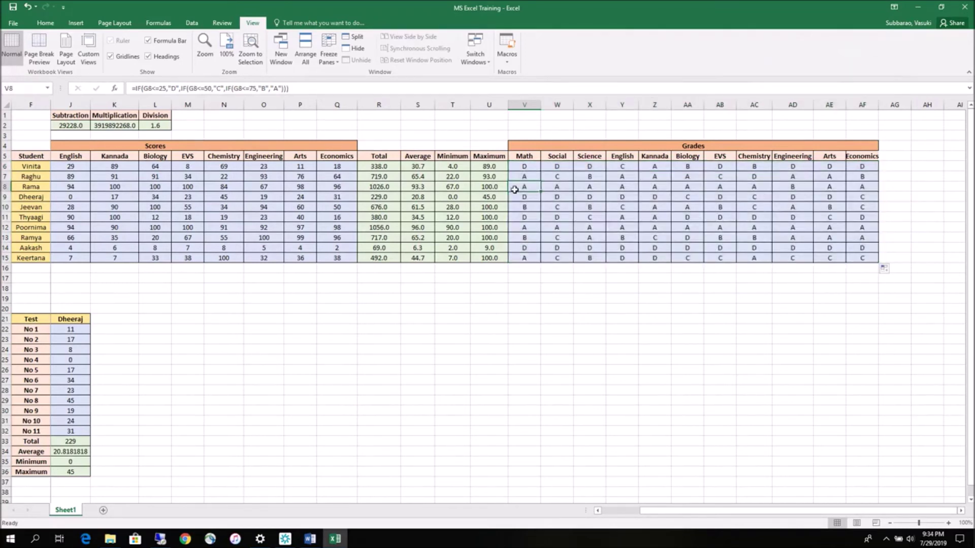
left_click(6, 227)
left_click_drag(862, 227, 523, 228)
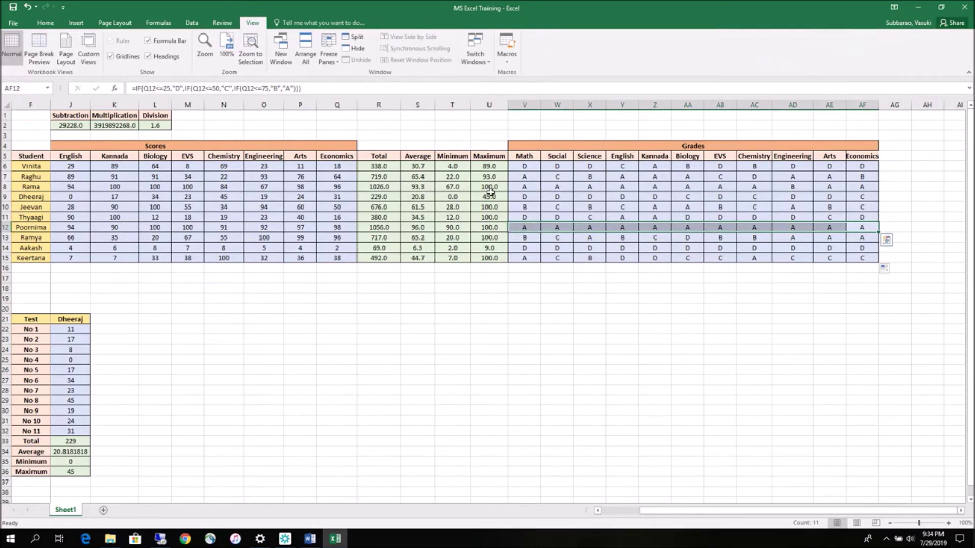
left_click_drag(417, 166, 410, 257)
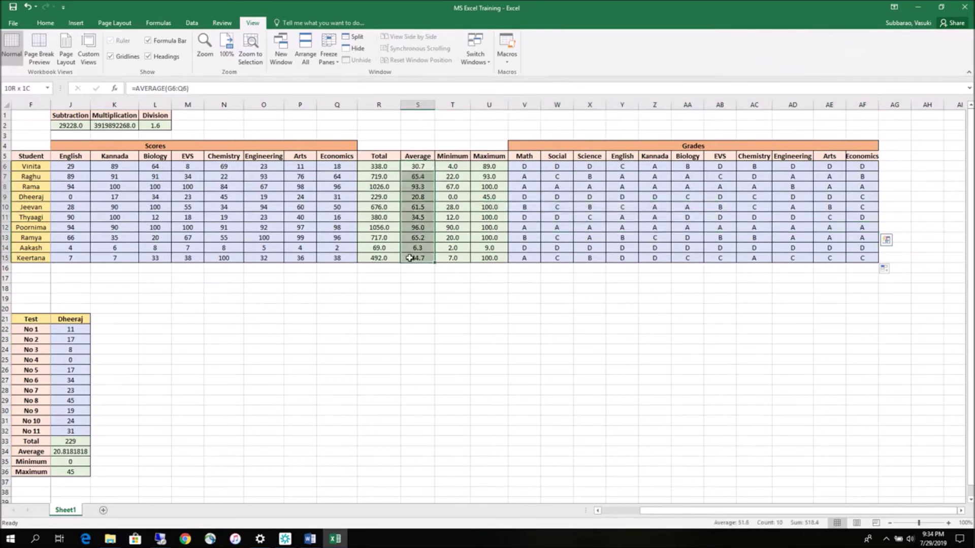
Step: Widen the Economics grade column and add the heading Average in AG5
left_click_drag(880, 104, 885, 104)
left_click(892, 158)
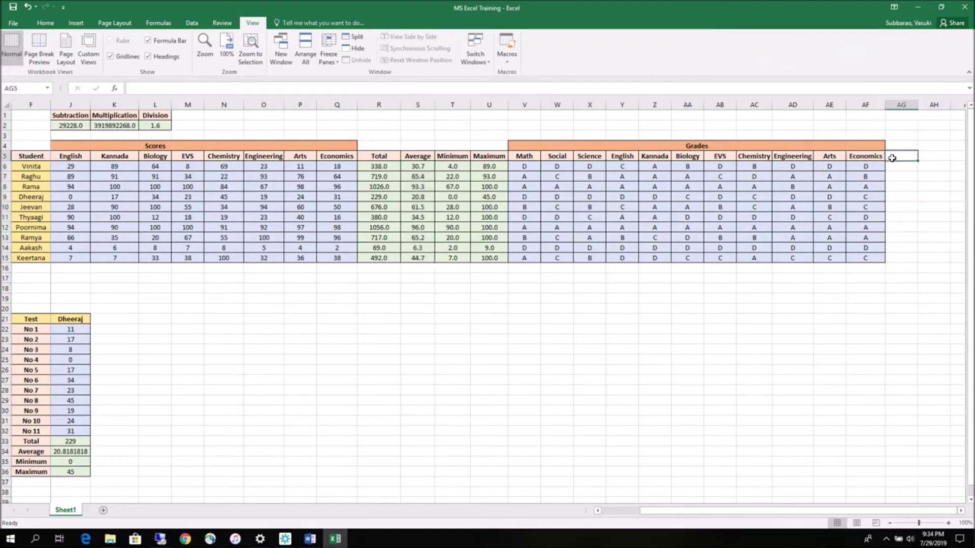
type("Average")
key("Left")
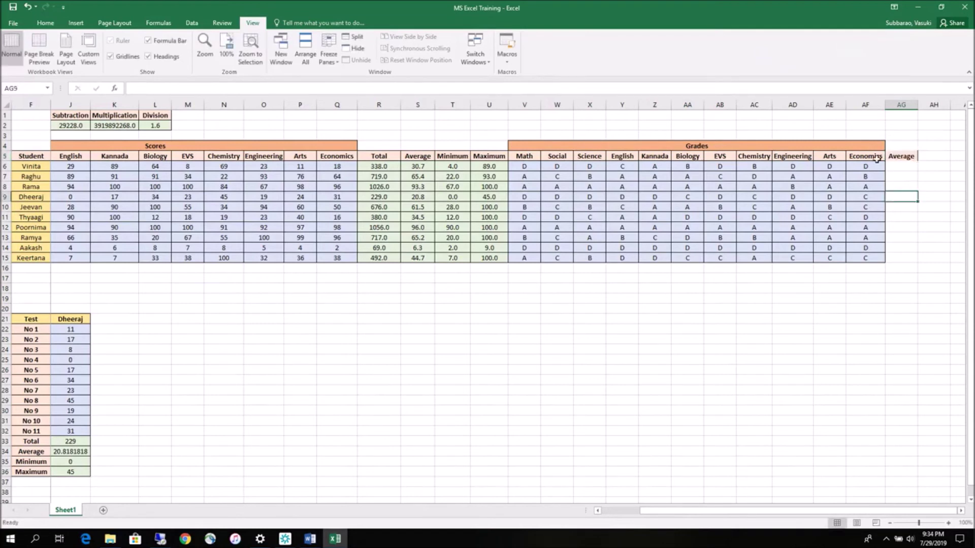
left_click(866, 256, "shift")
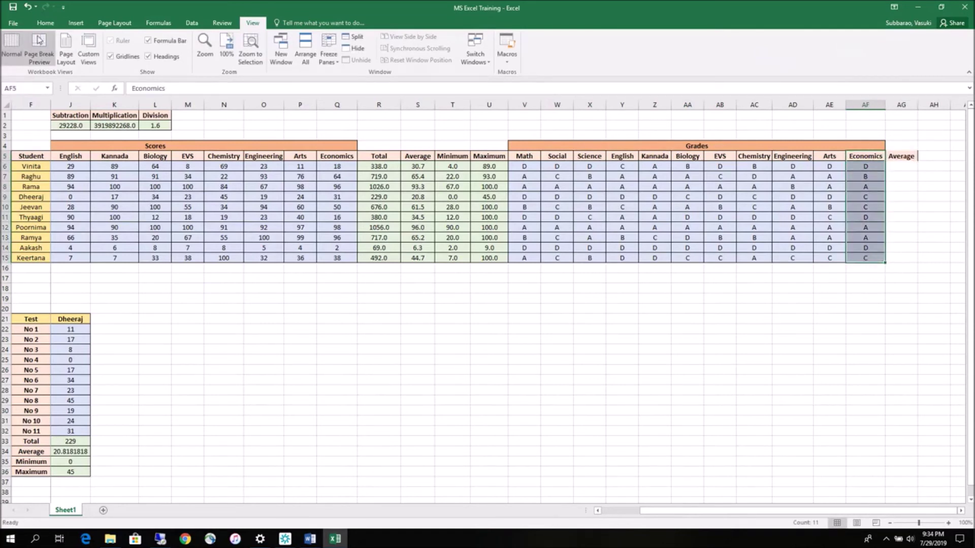
Step: Copy the Economics column's formatting onto the new Average column with Format Painter
left_click(45, 23)
left_click(49, 60)
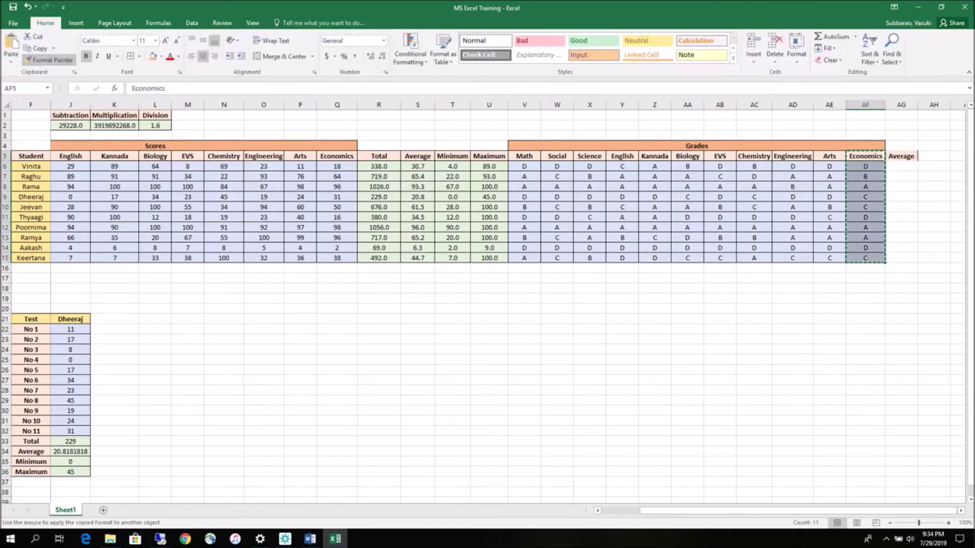
left_click_drag(899, 174, 903, 161)
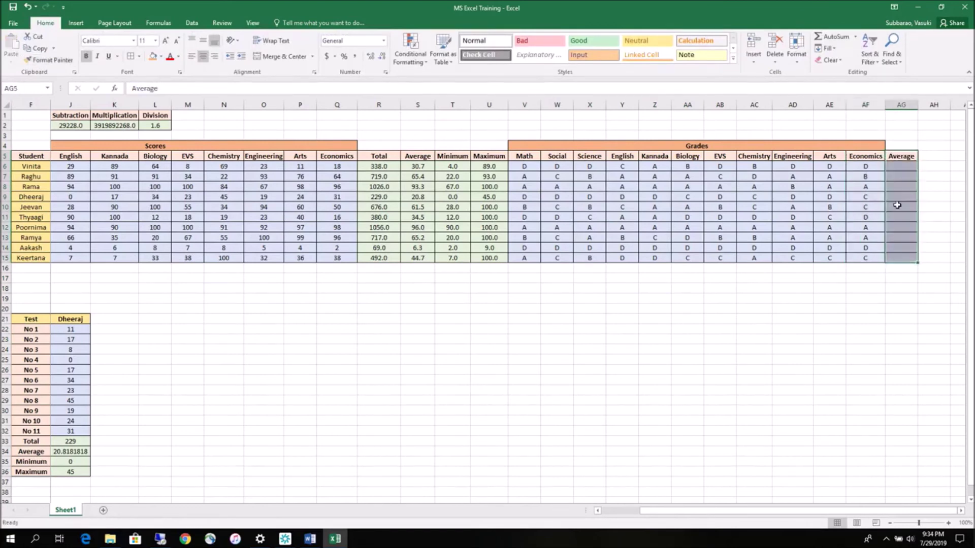
left_click(903, 162)
Step: Type a nested IF in AG6 grading average S6: D ≤25, C ≤50, B ≤75, else A
type("=")
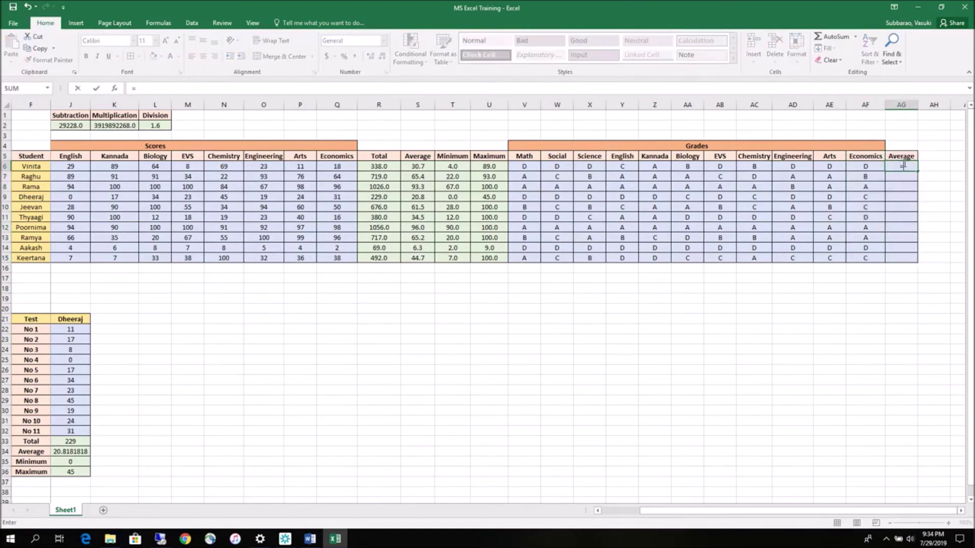
type("if(")
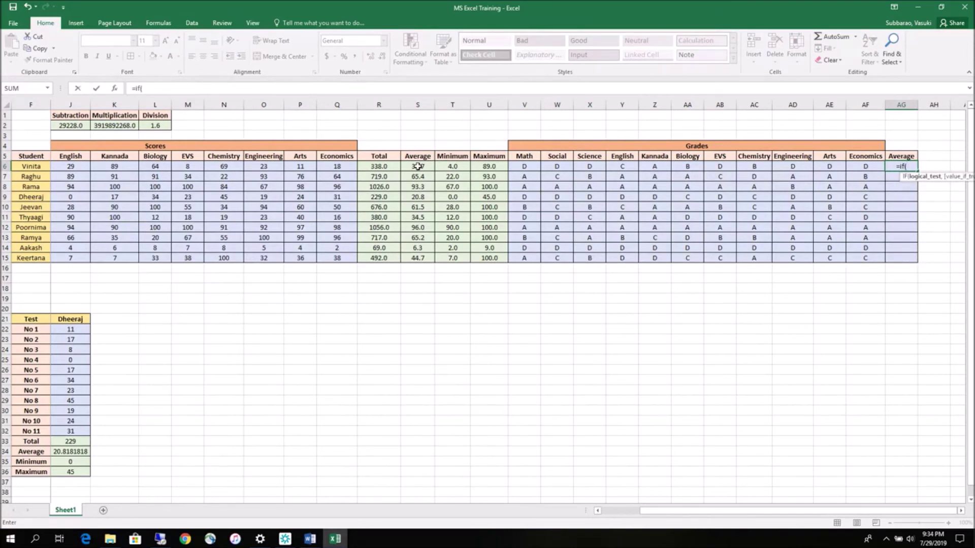
left_click(417, 166)
type("<=25,\"D\",if")
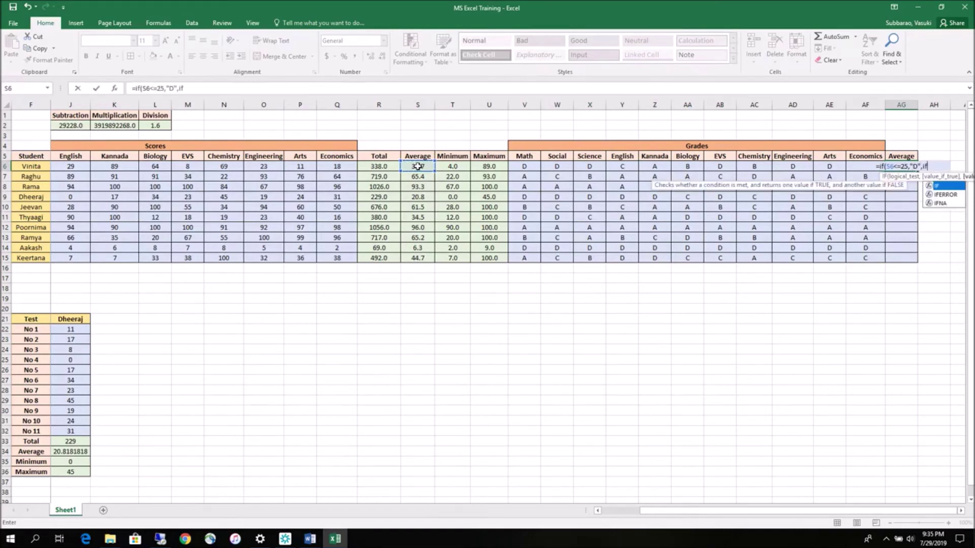
type("(")
left_click(418, 166)
type("<=50,")
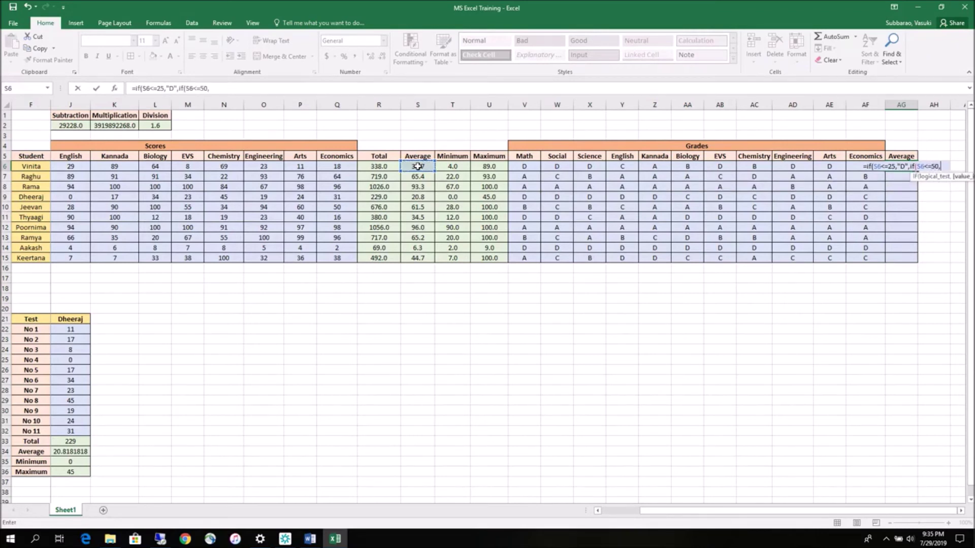
type("\"C\",if(")
left_click(417, 166)
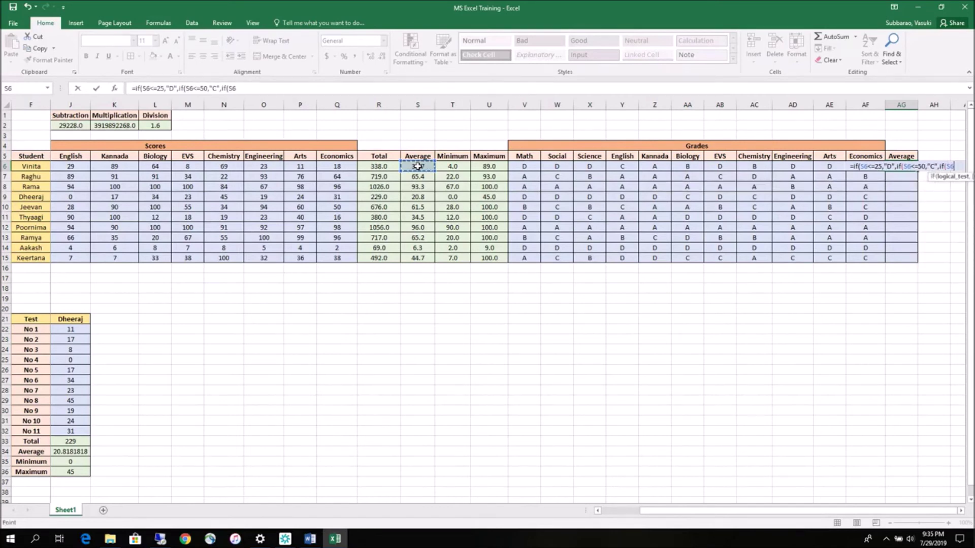
type("<=75,\"")
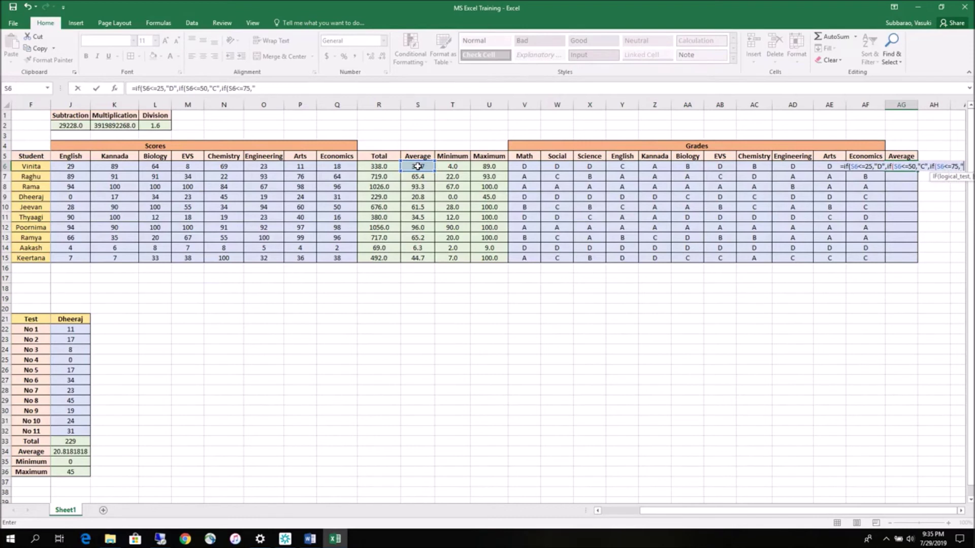
type("B")
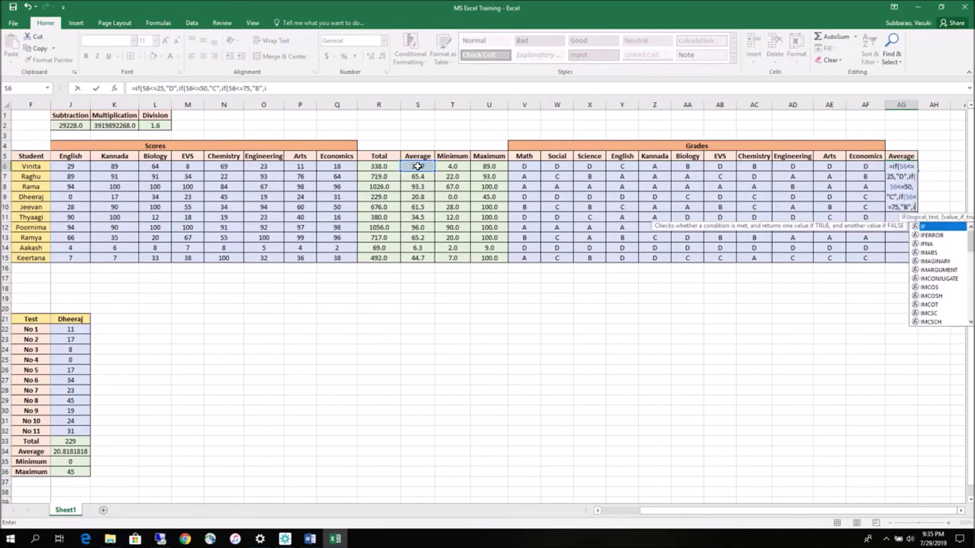
type("\",\"A\")))")
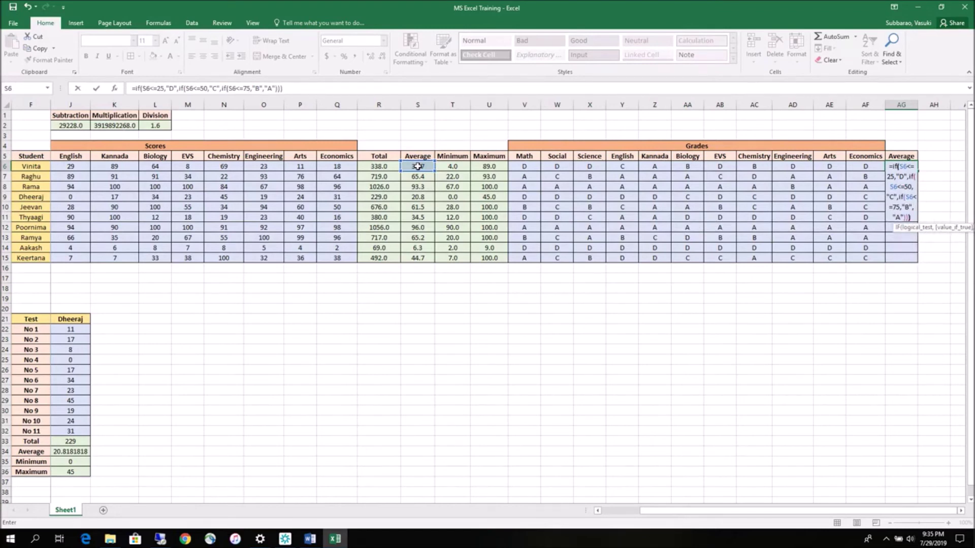
type(")")
key("Return")
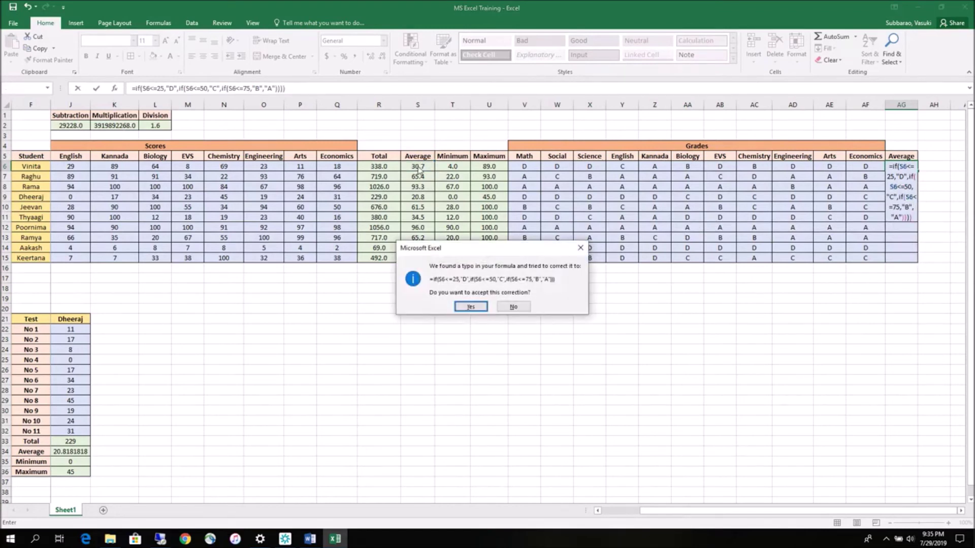
Step: Decline the correction prompts and delete the extra closing bracket so AG6 shows grade C
left_click(517, 304)
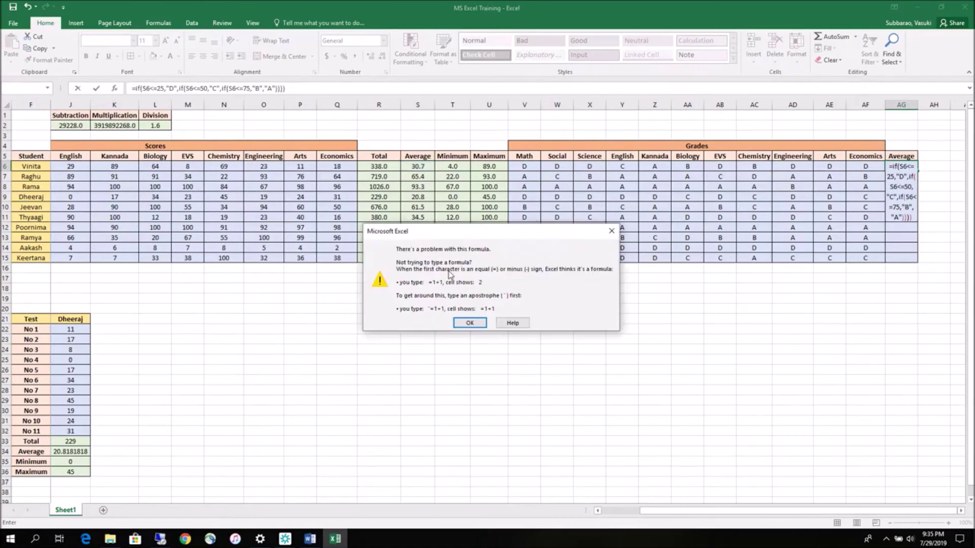
key("Return")
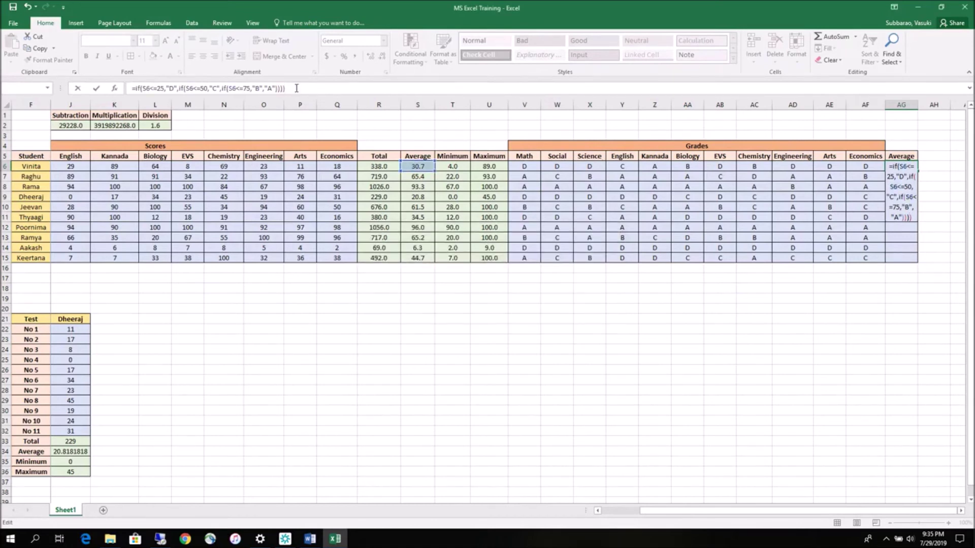
key("Return")
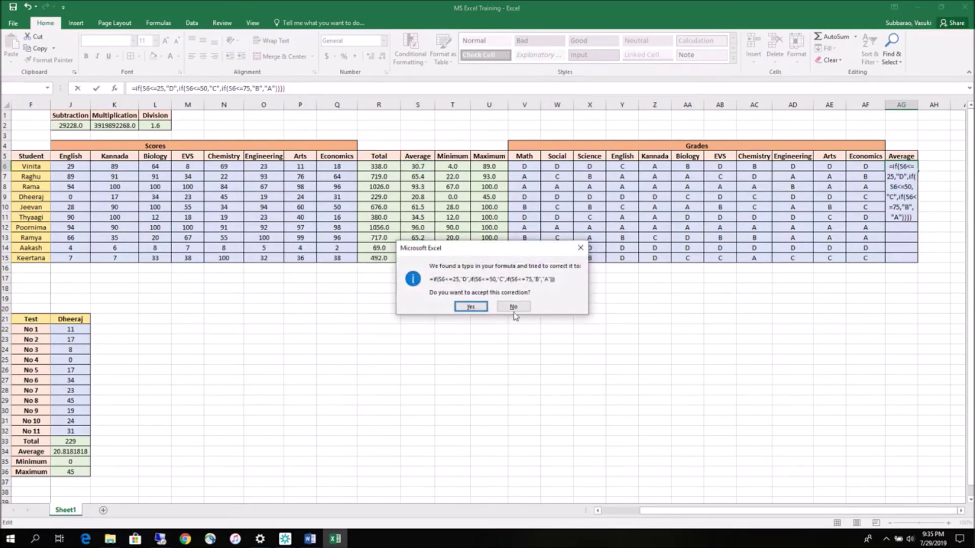
left_click(513, 308)
left_click(476, 323)
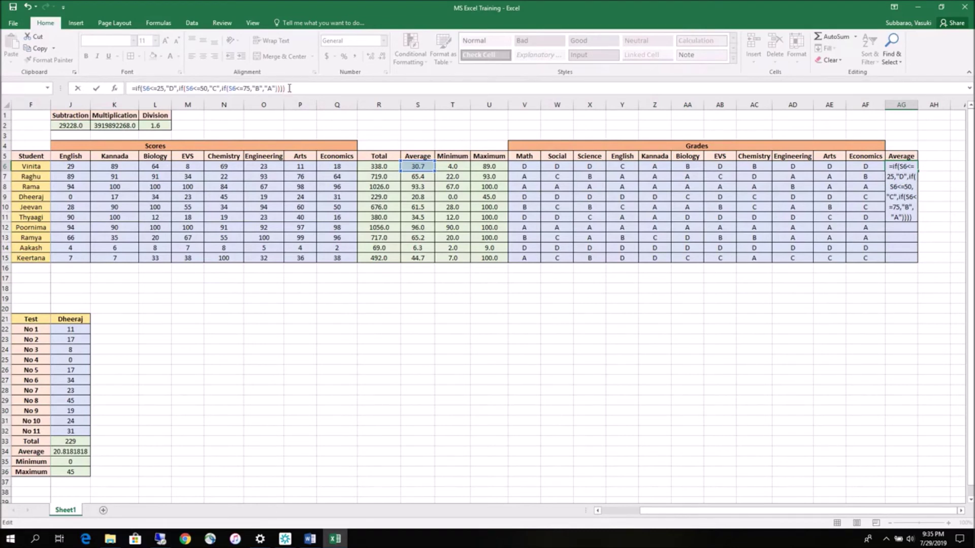
key("BackSpace")
key("Return")
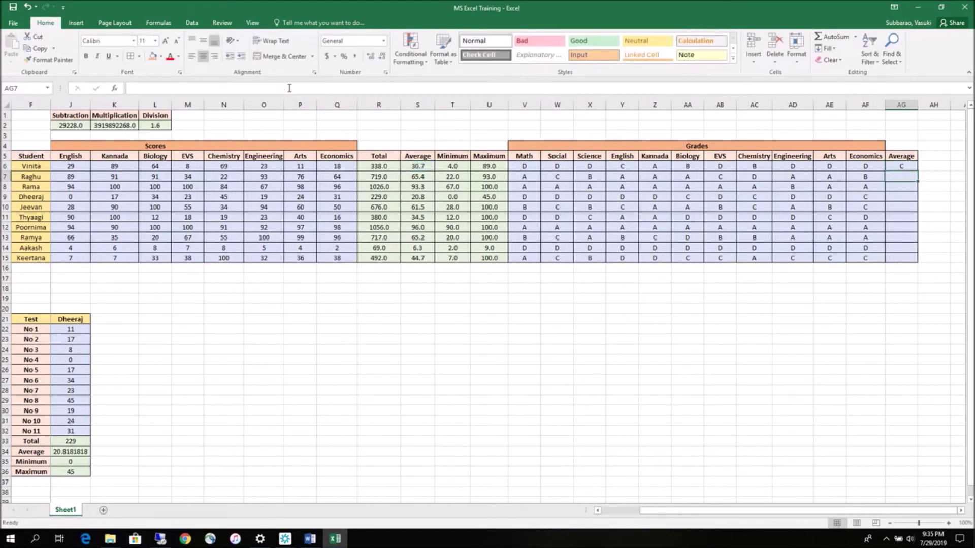
Step: Copy the grade formula from AG6 down to AG15 and shade the column blue
left_click(904, 166)
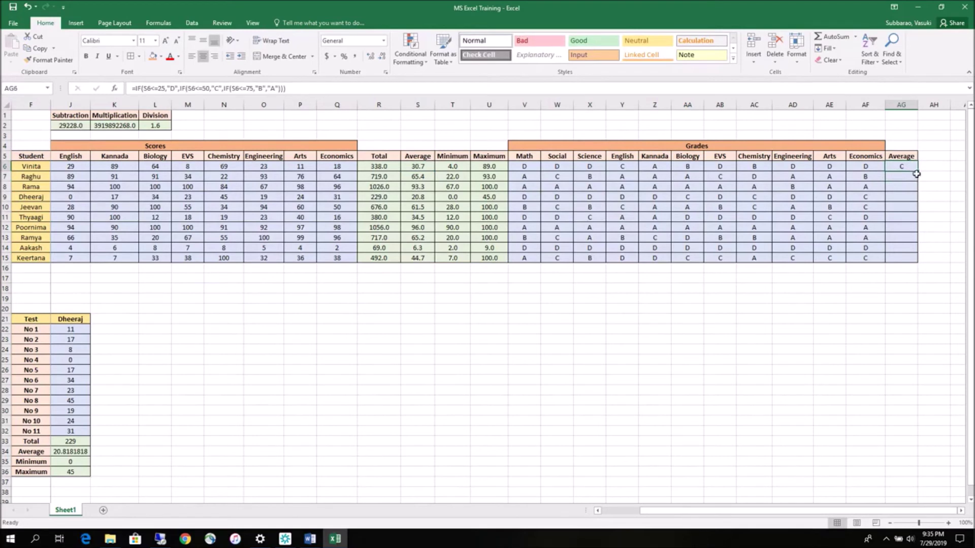
left_click_drag(918, 172, 918, 261)
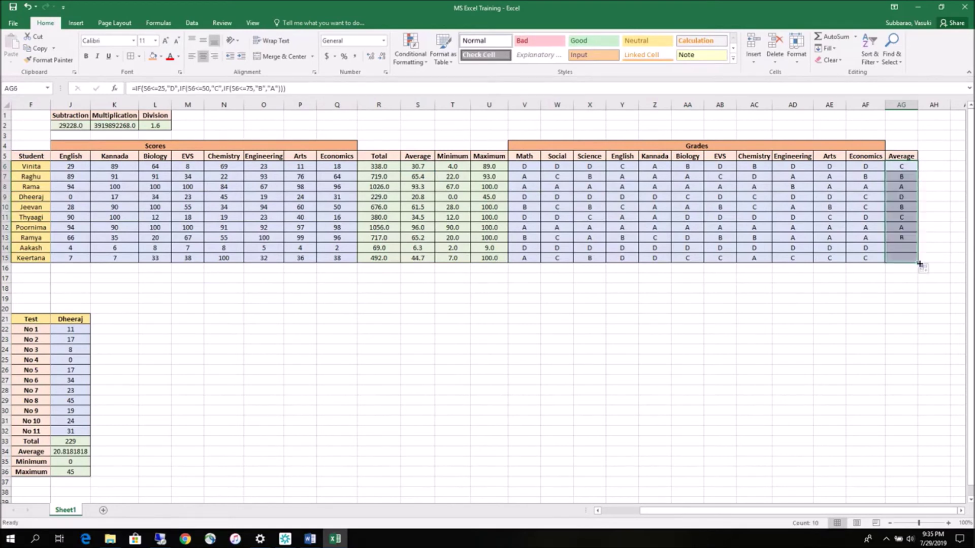
left_click(161, 56)
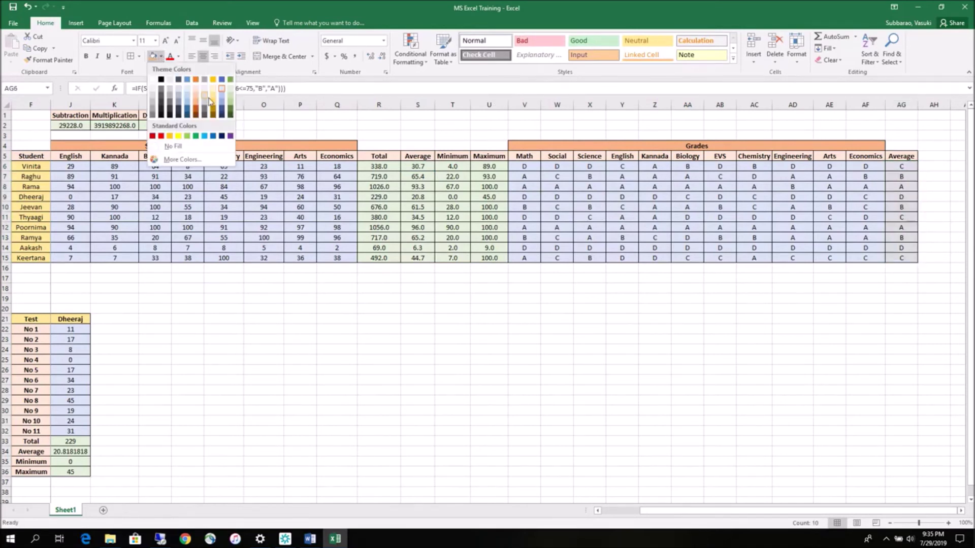
left_click(225, 99)
Step: Merge and centre the Grades heading across V4:AG4 with an outside border
left_click_drag(683, 147, 897, 148)
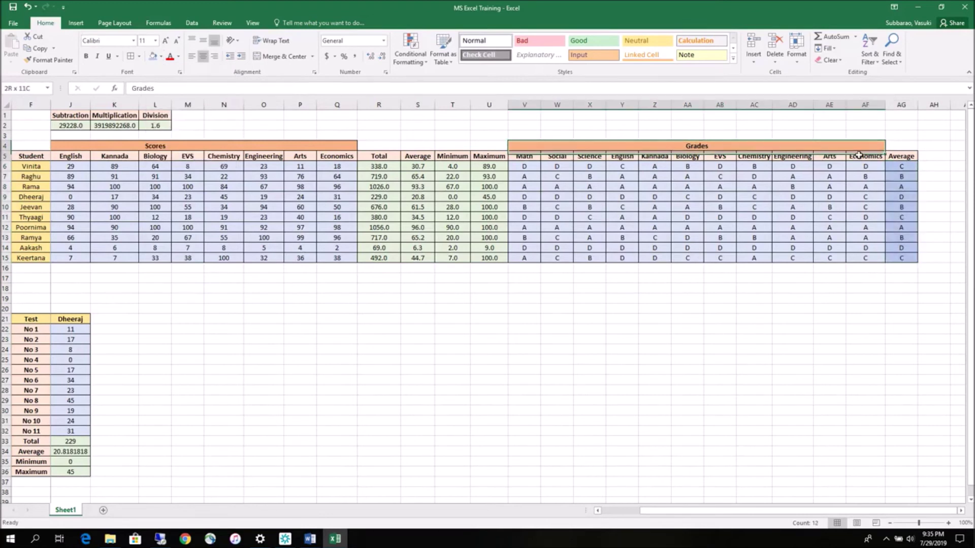
left_click(285, 57)
left_click(286, 57)
left_click(138, 56)
left_click(163, 155)
Step: Inspect the grade formulas in row 13 and AG12
left_click(612, 234)
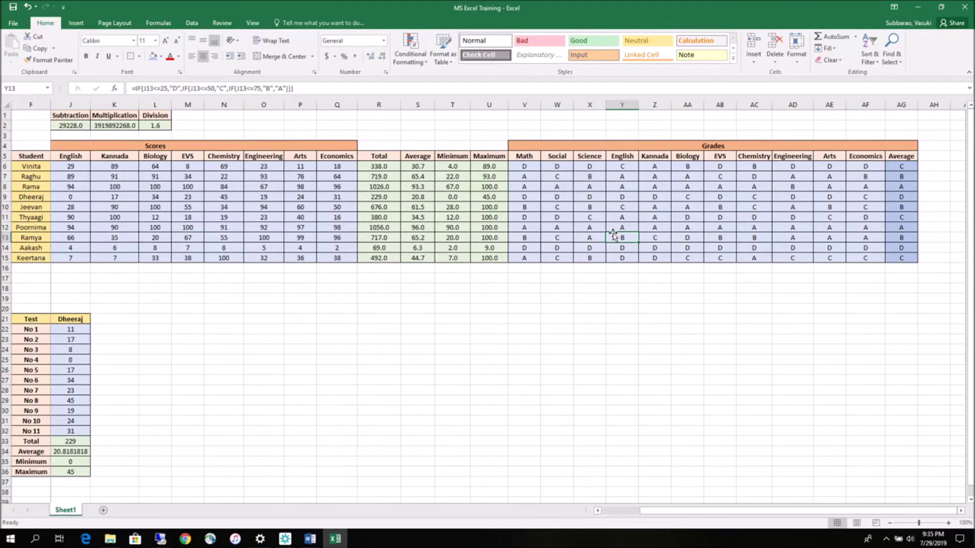
left_click(902, 225)
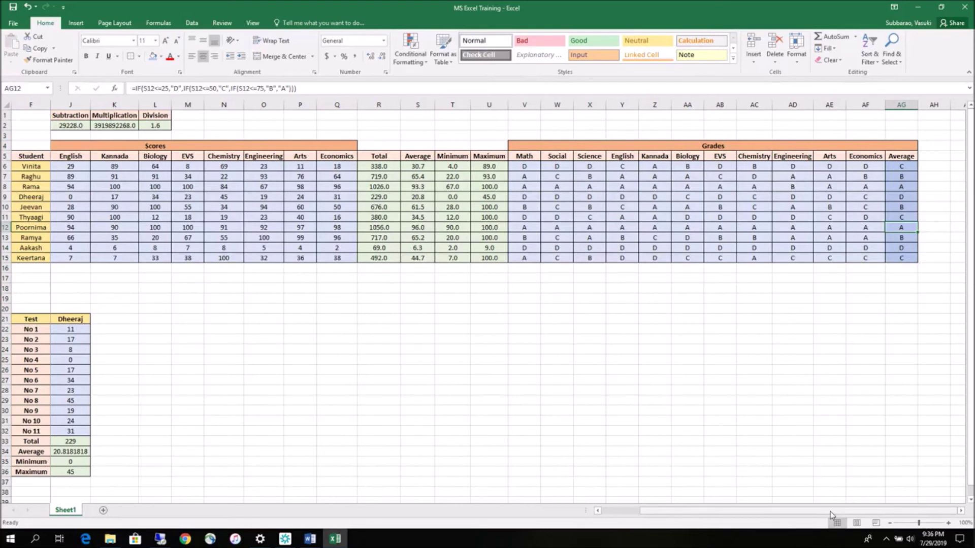
scroll(830, 511, "left", 1)
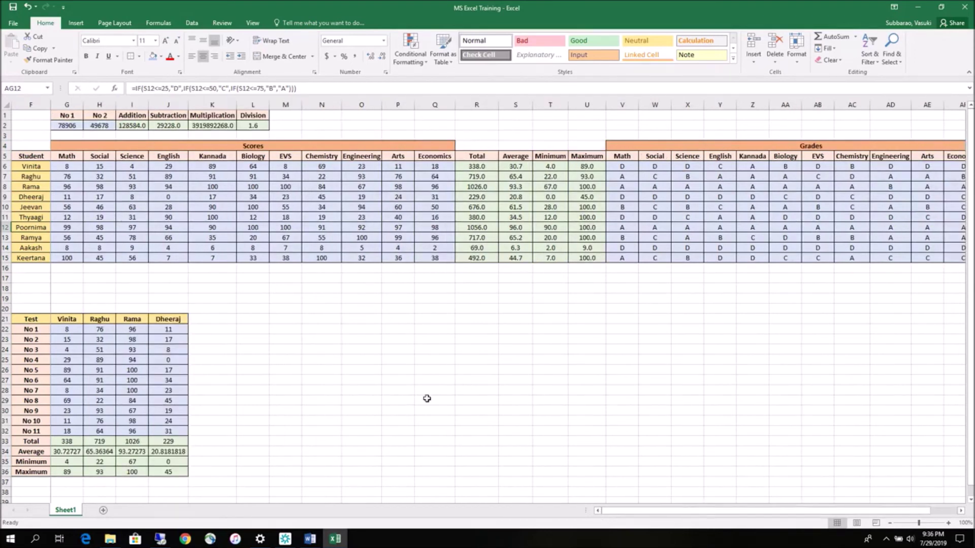
left_click(41, 268)
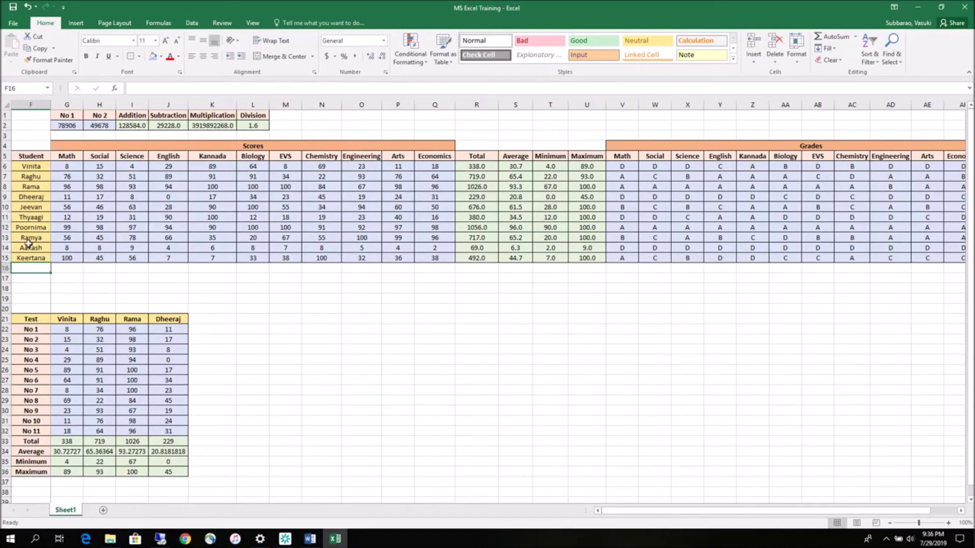
left_click(66, 165)
left_click_drag(66, 174, 70, 257)
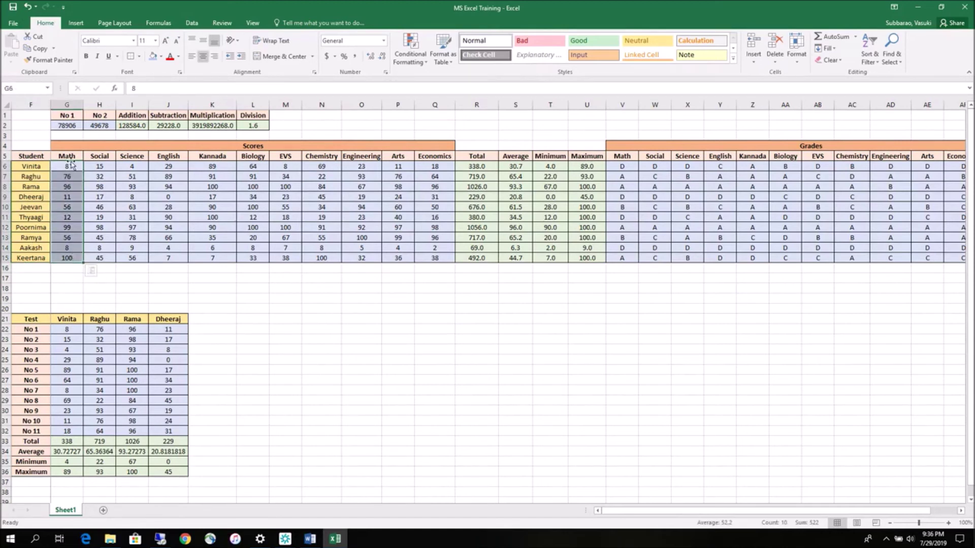
left_click(70, 156)
left_click_drag(69, 167, 69, 258)
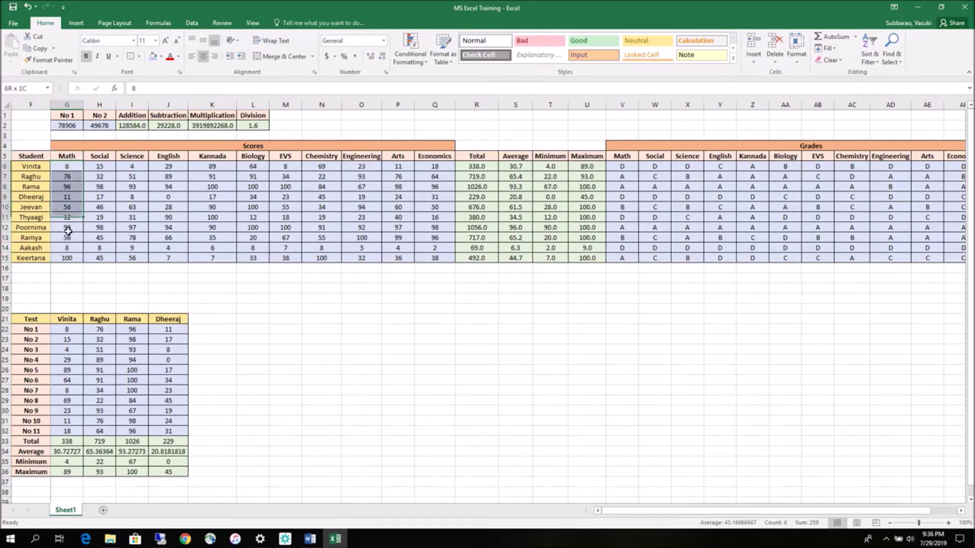
left_click(39, 267)
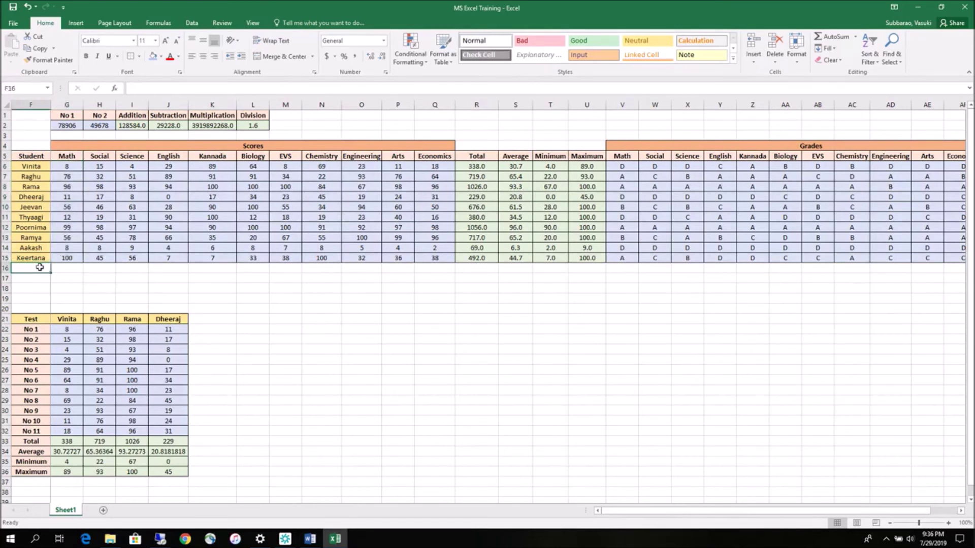
Step: Enter the labels Average, Minimum and Maximum in F16:F18
type("M")
key("BackSpace")
type("Average")
key("Return")
type("Min")
type("imum")
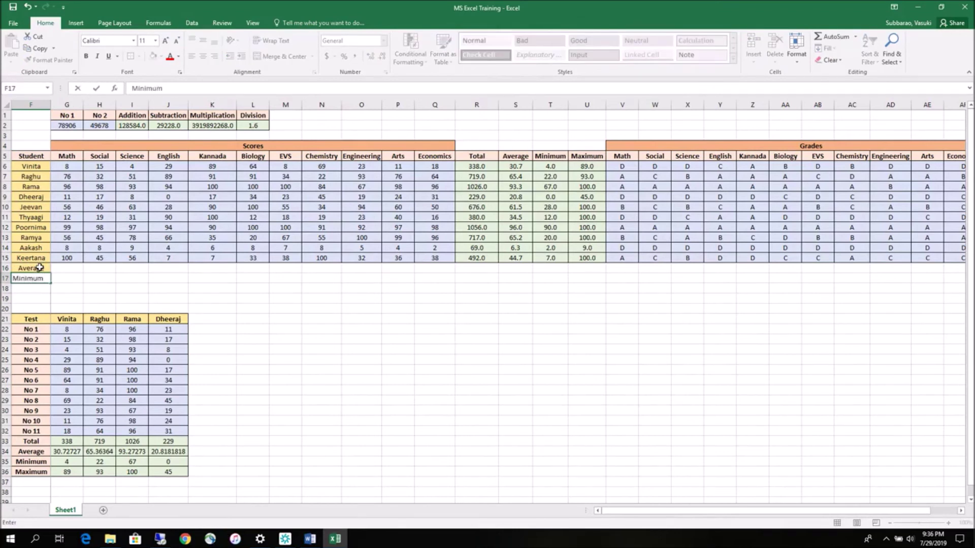
key("Return")
type("Maximum")
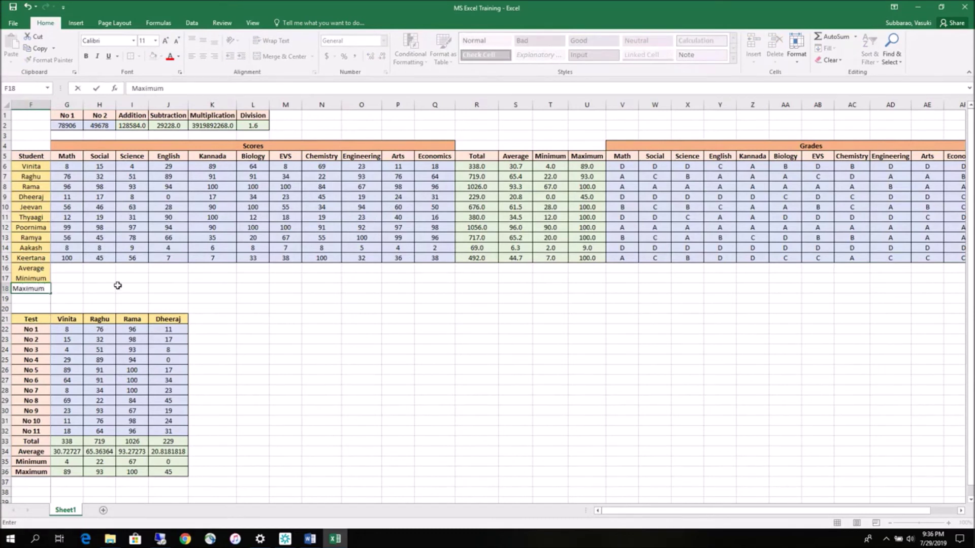
left_click(117, 285)
Step: Shade the three labels blue and make them bold
left_click_drag(30, 268, 30, 289)
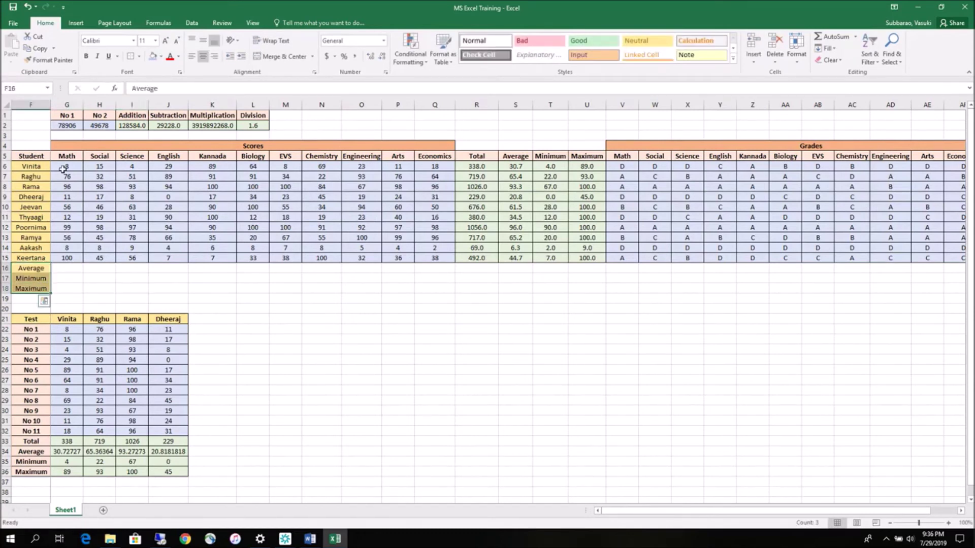
left_click(140, 57)
left_click(140, 57)
left_click(161, 56)
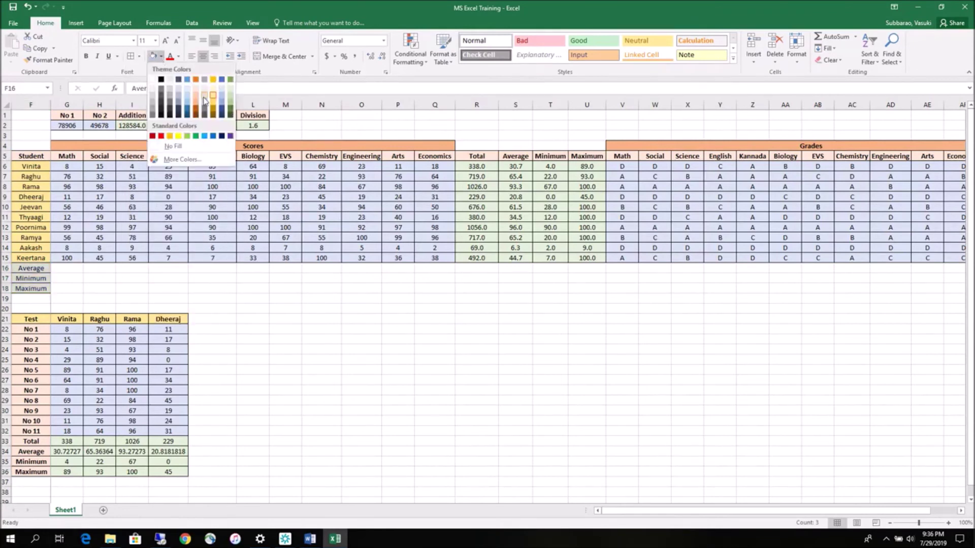
left_click(186, 99)
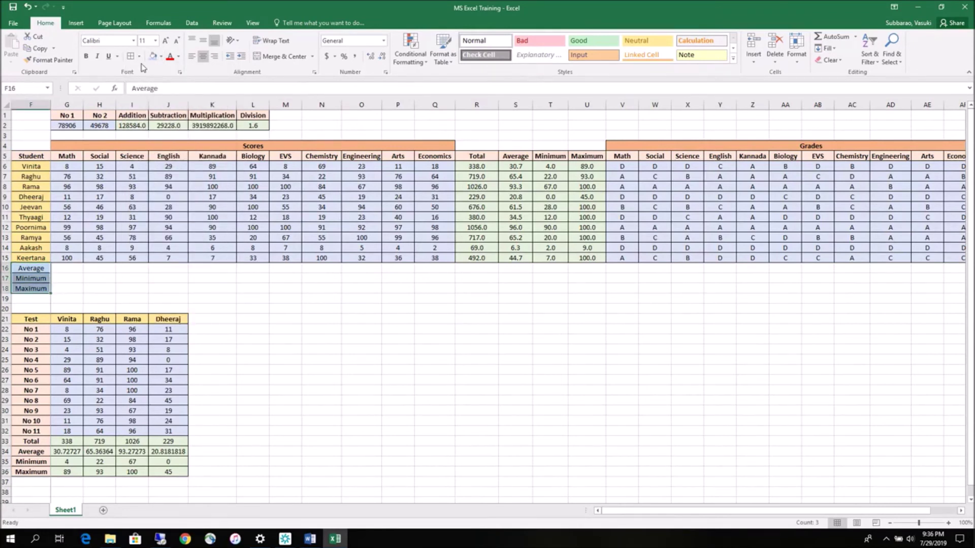
left_click(86, 56)
left_click(73, 264)
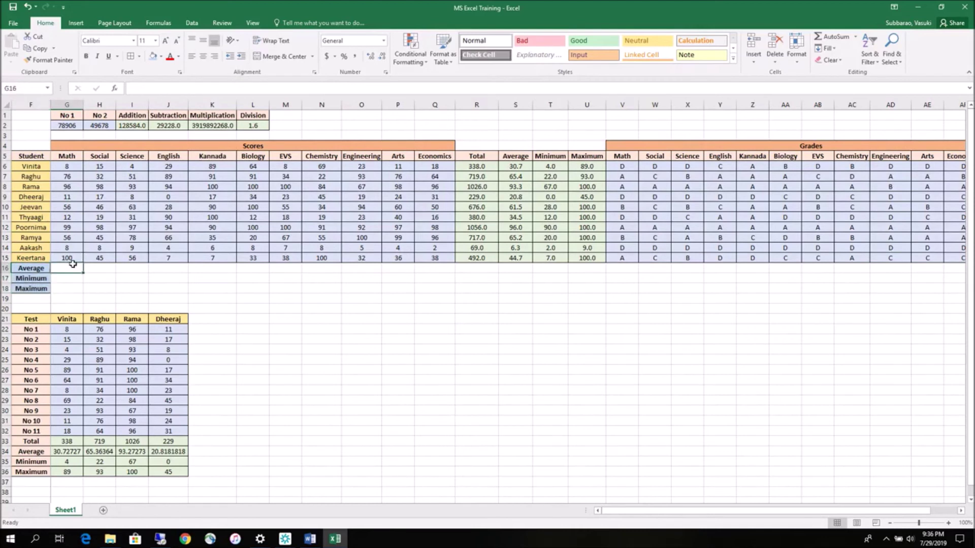
Step: Enter =AVERAGE, =MIN and =MAX of G6:G15 in G16:G18 (52.2, 8, 100) and centre them
type("=average(")
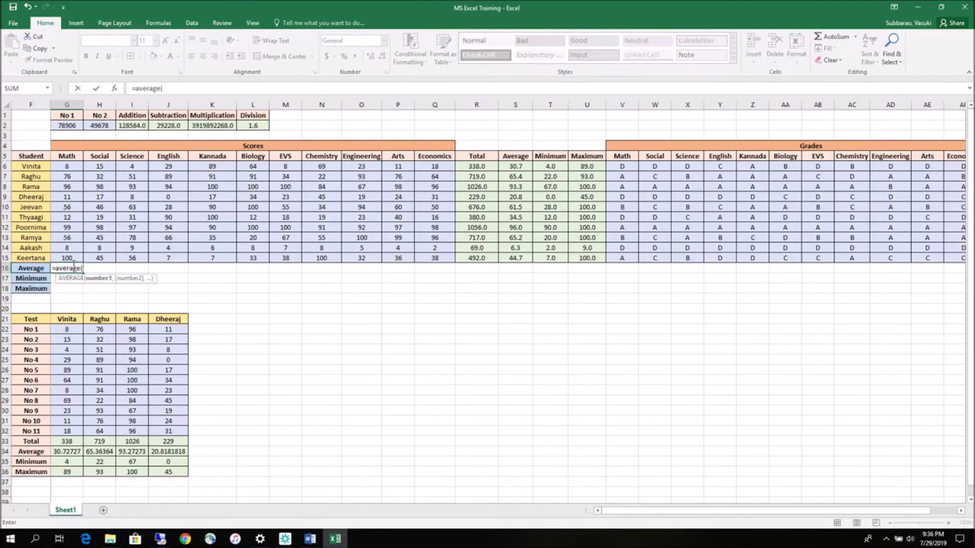
left_click_drag(67, 166, 67, 254)
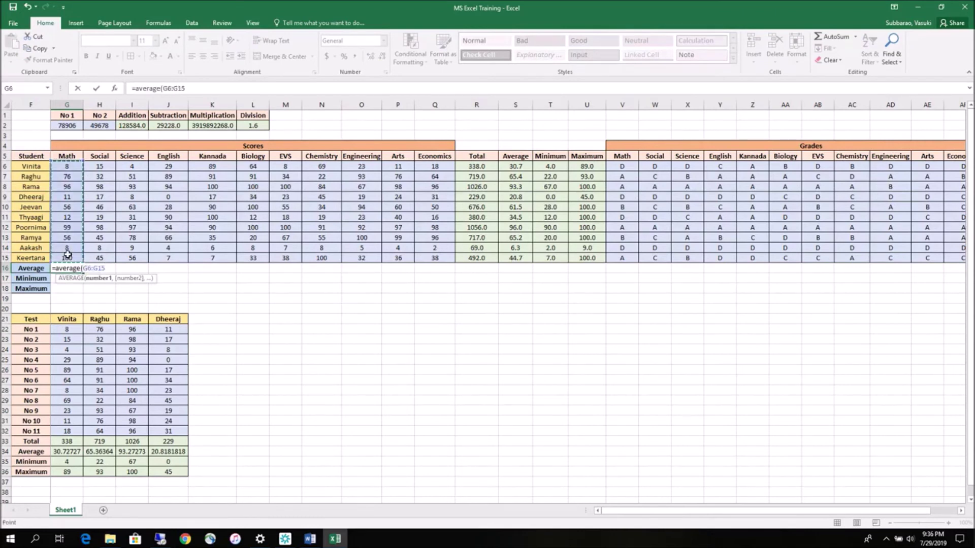
key("Return")
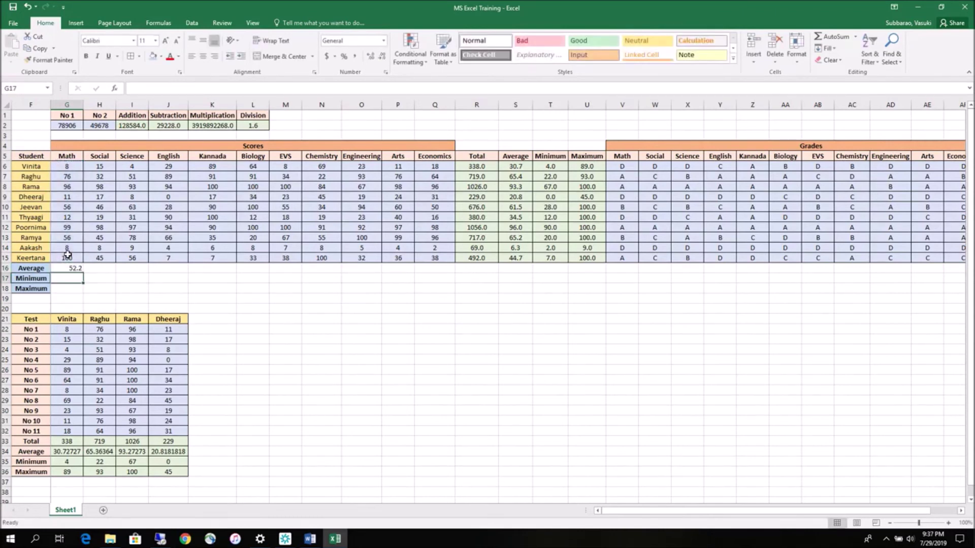
type("=min")
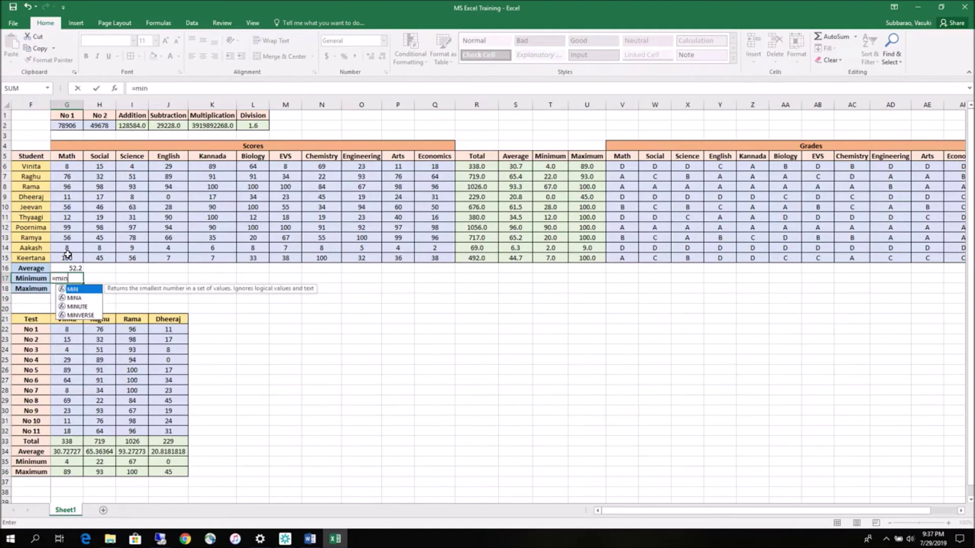
type("(")
left_click_drag(67, 166, 67, 256)
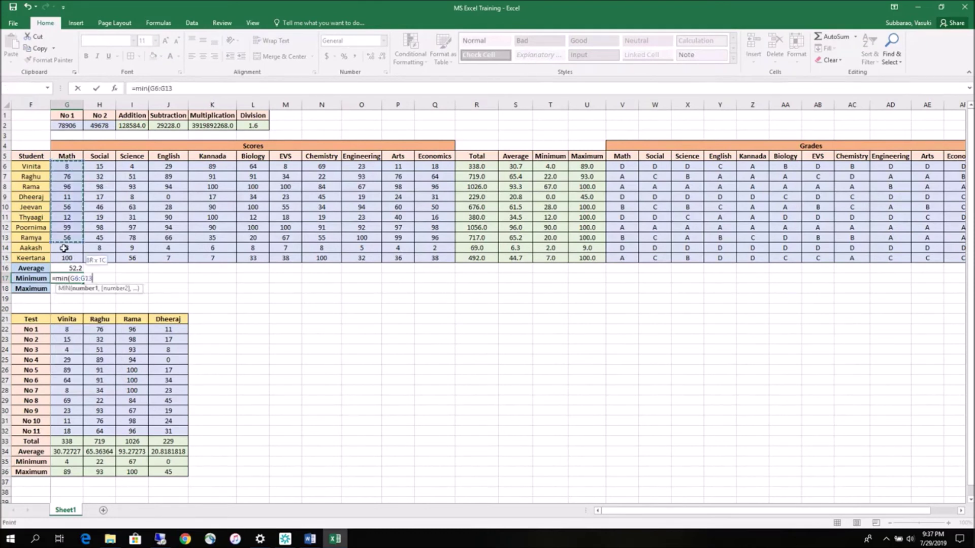
type(")")
key("Return")
type("=max(")
left_click_drag(71, 168, 80, 255)
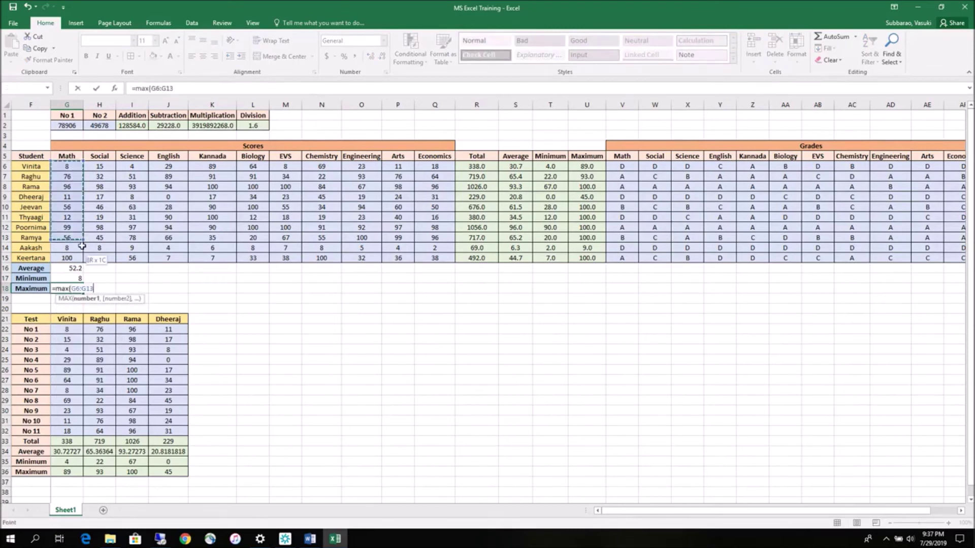
key("Return")
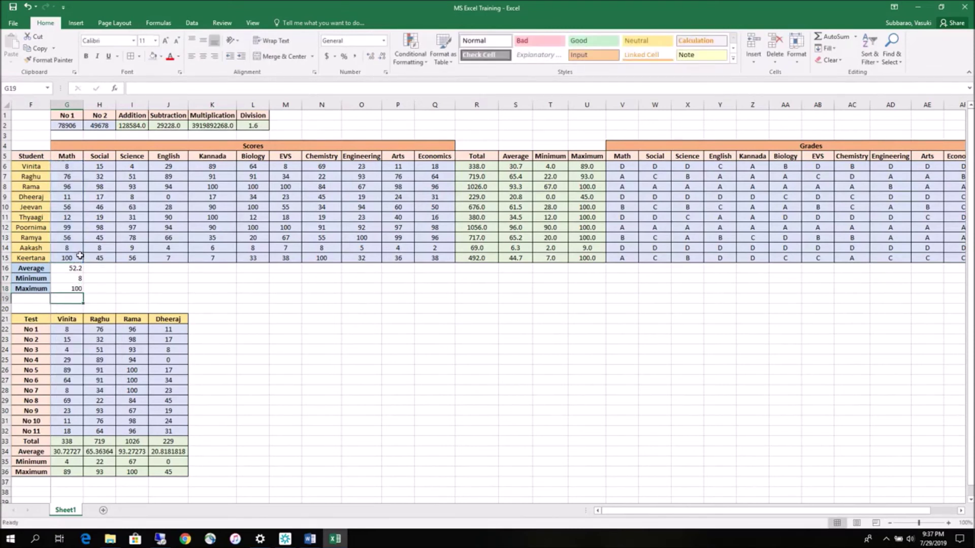
left_click_drag(74, 268, 72, 285)
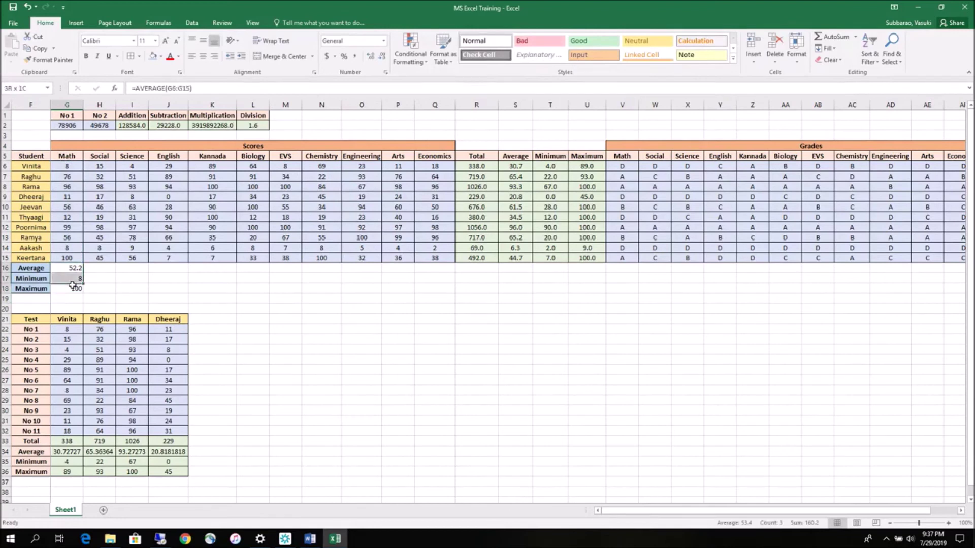
left_click(203, 59)
Step: Format the summary values to one decimal and copy them across to Economics
left_click(371, 56)
left_click(382, 56)
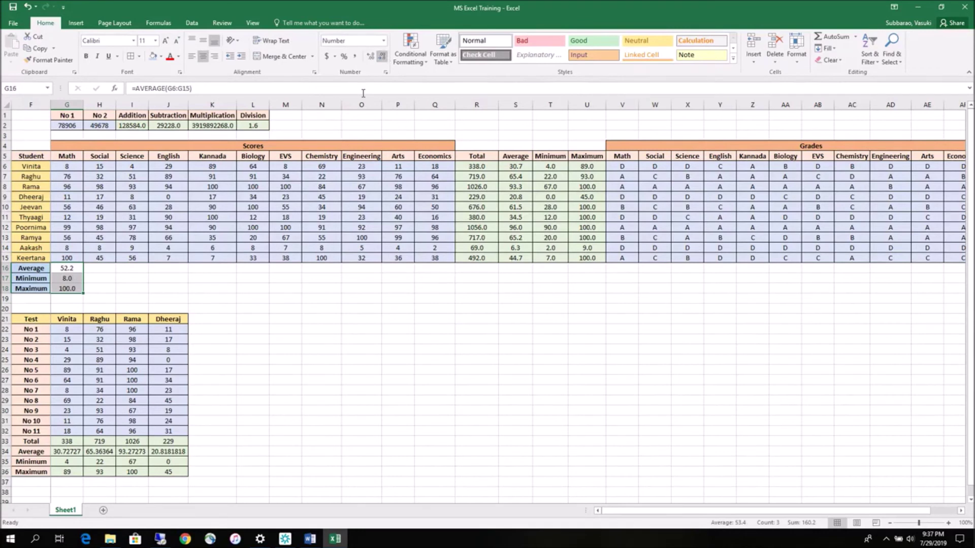
left_click_drag(85, 294, 445, 314)
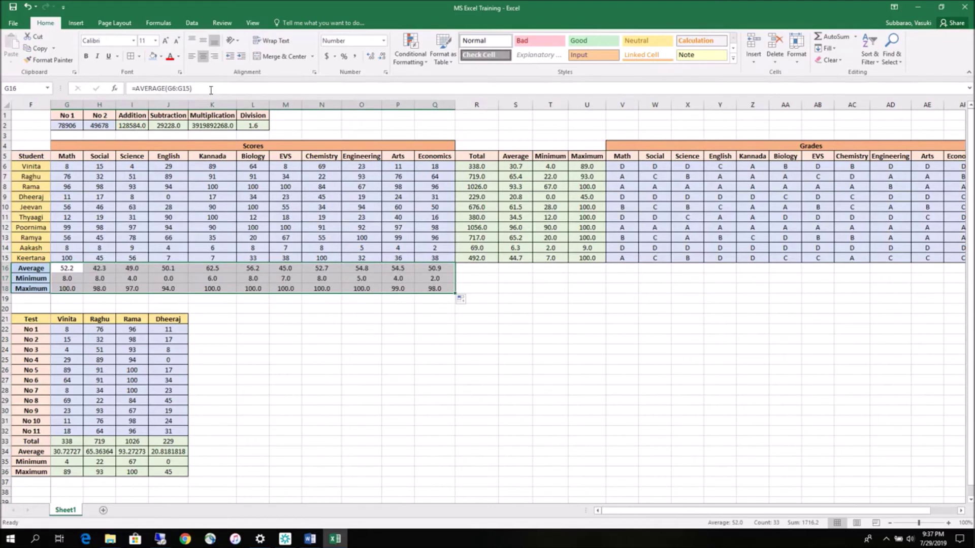
Step: Apply All Borders and yellow shading to the Average, Minimum and Maximum rows
left_click(160, 57)
left_click(144, 57)
left_click(139, 56)
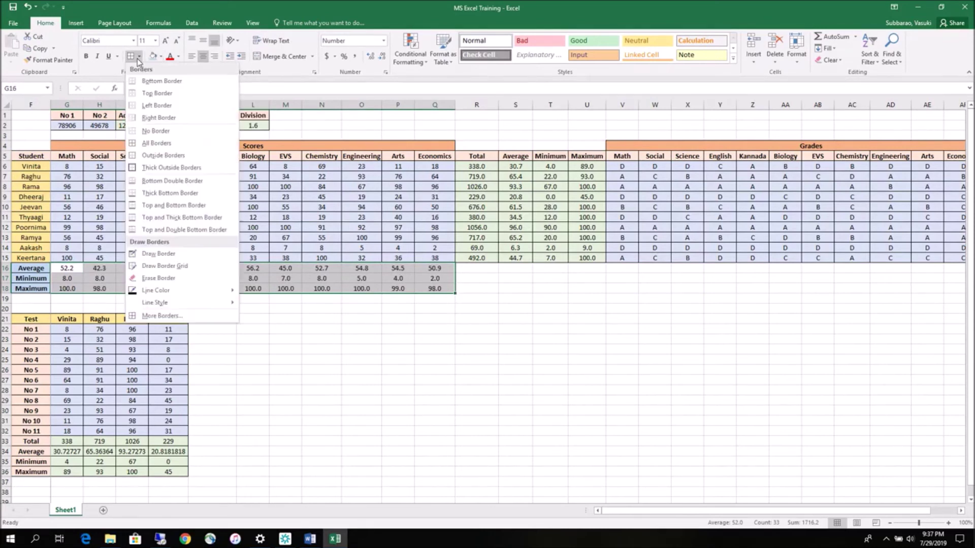
left_click(135, 145)
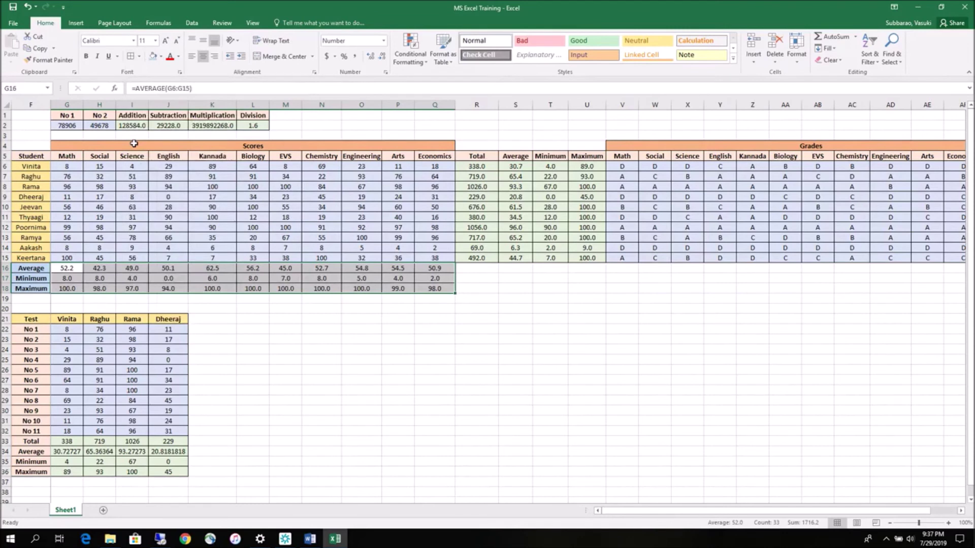
left_click(161, 57)
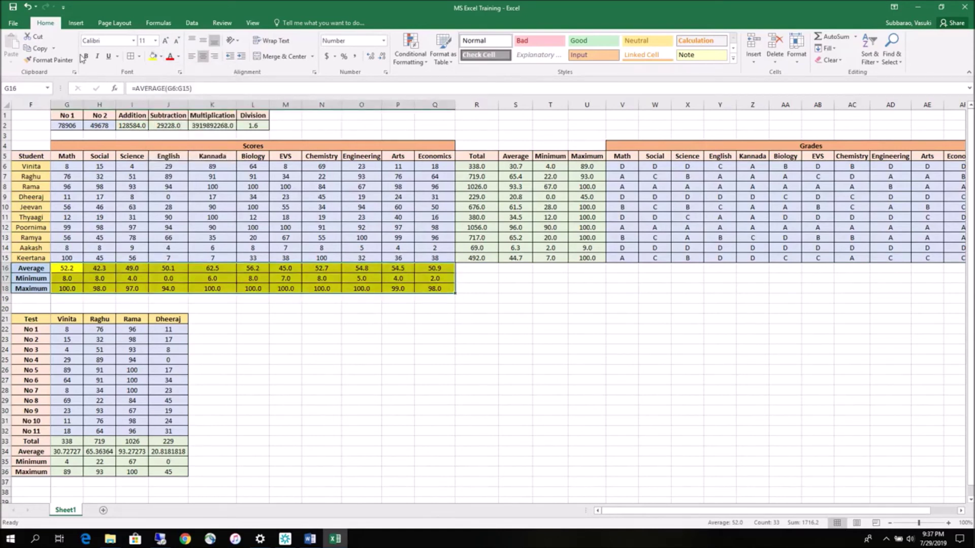
left_click(312, 307)
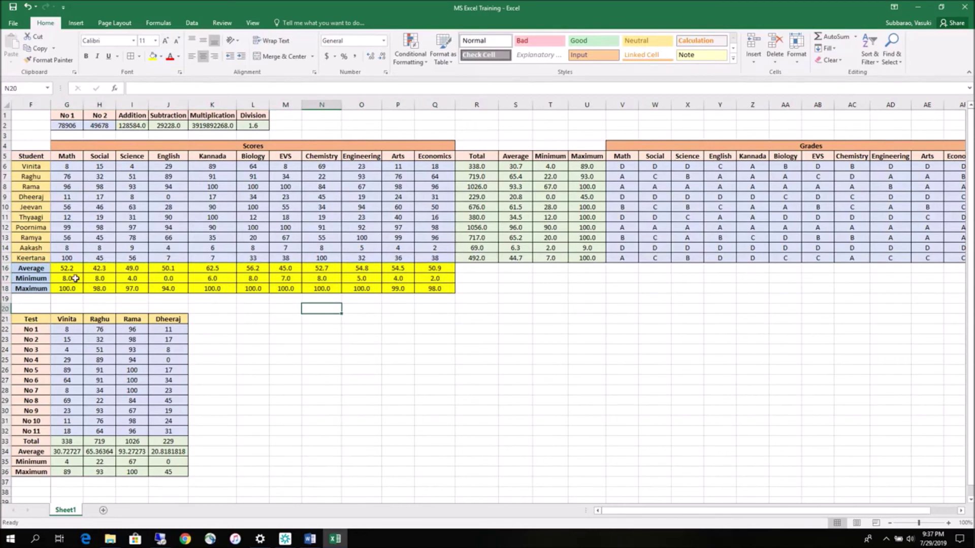
Step: Verify the Math scores against the Math summary formulas
left_click(64, 168)
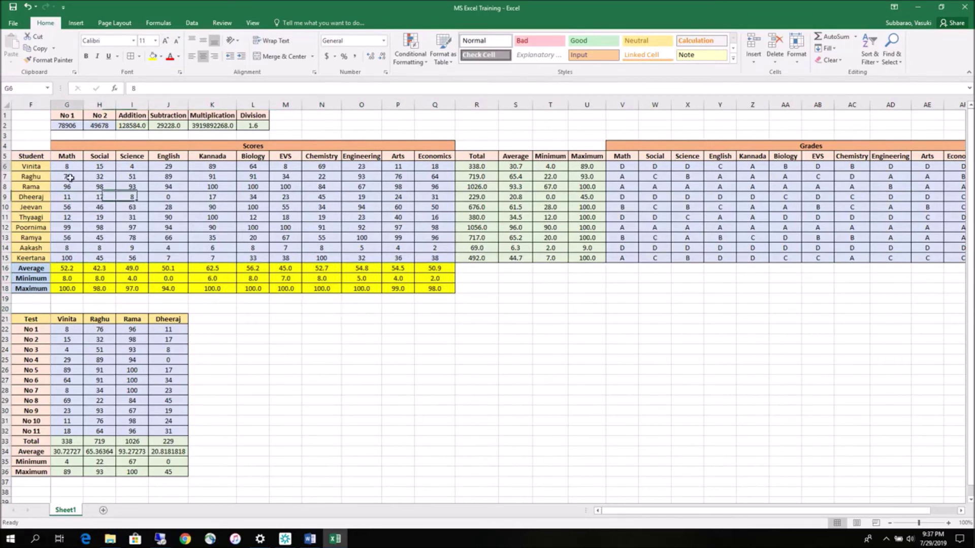
left_click_drag(70, 178, 67, 258)
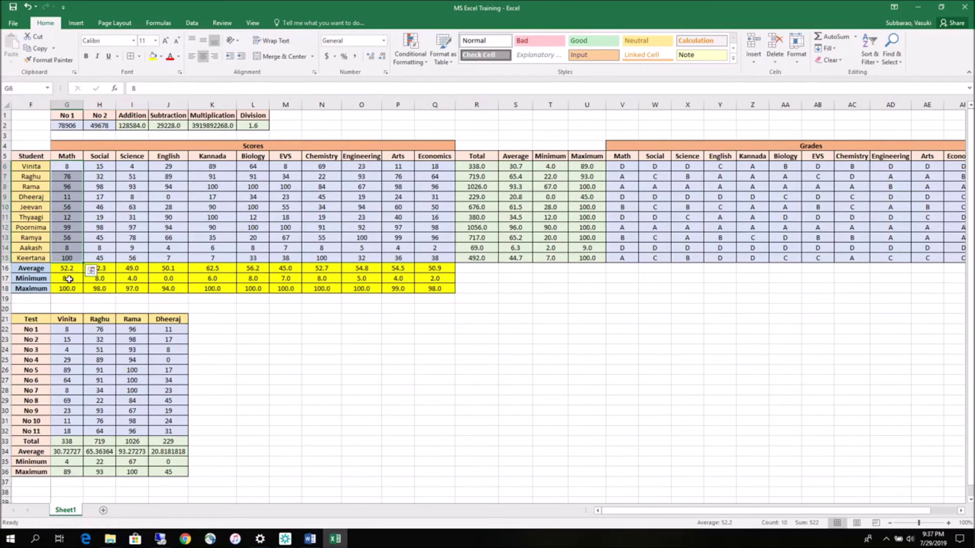
left_click(69, 279)
left_click(71, 290)
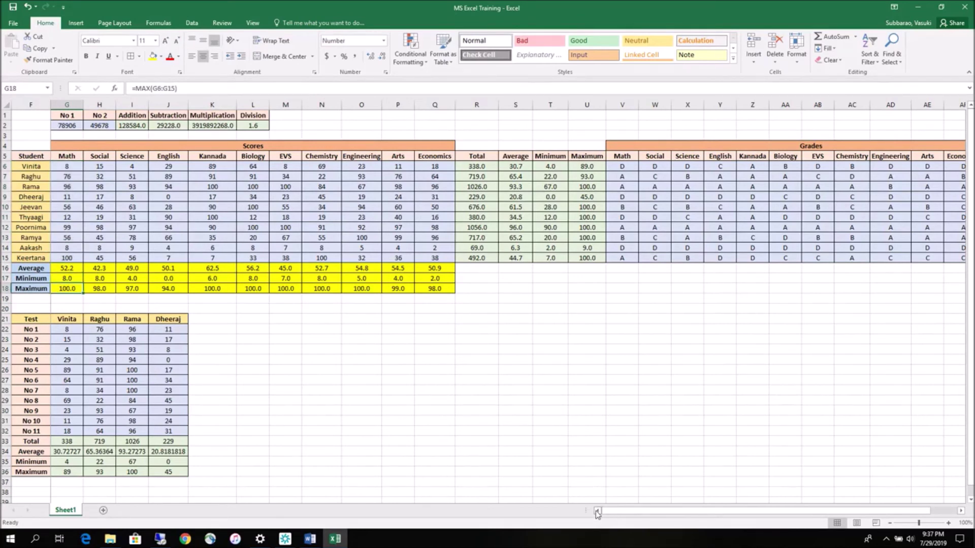
left_click(6, 299)
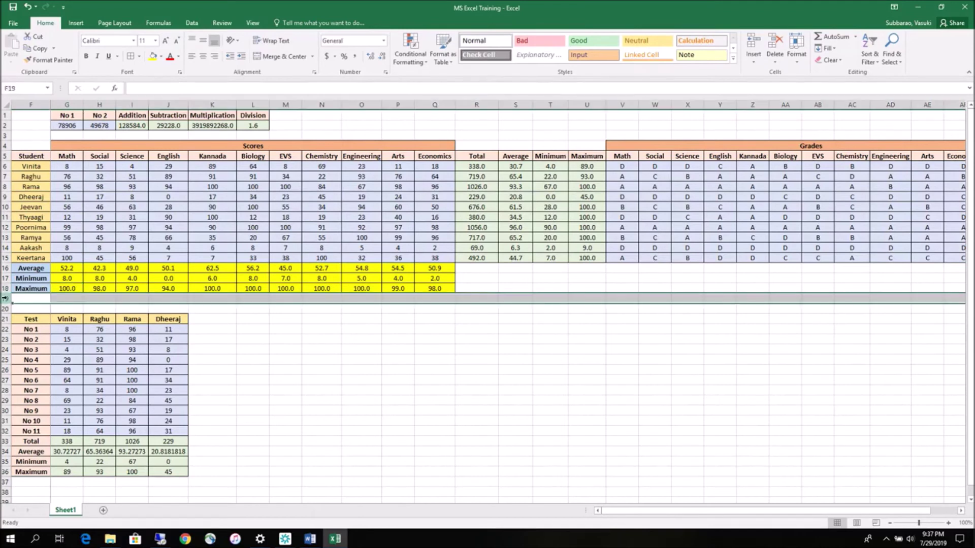
Step: Insert two blank rows at row 19, directly under the Maximum row
right_click(5, 299)
left_click(20, 367)
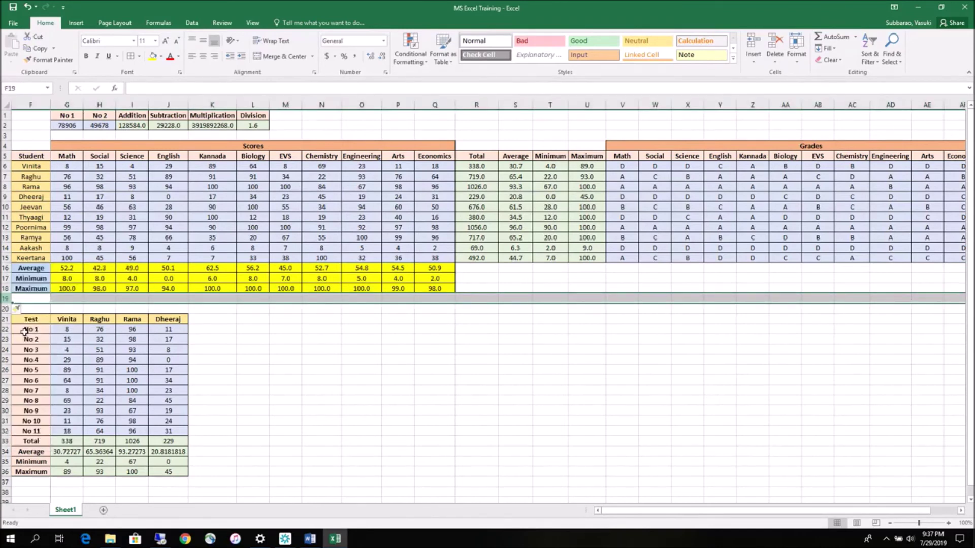
right_click(6, 298)
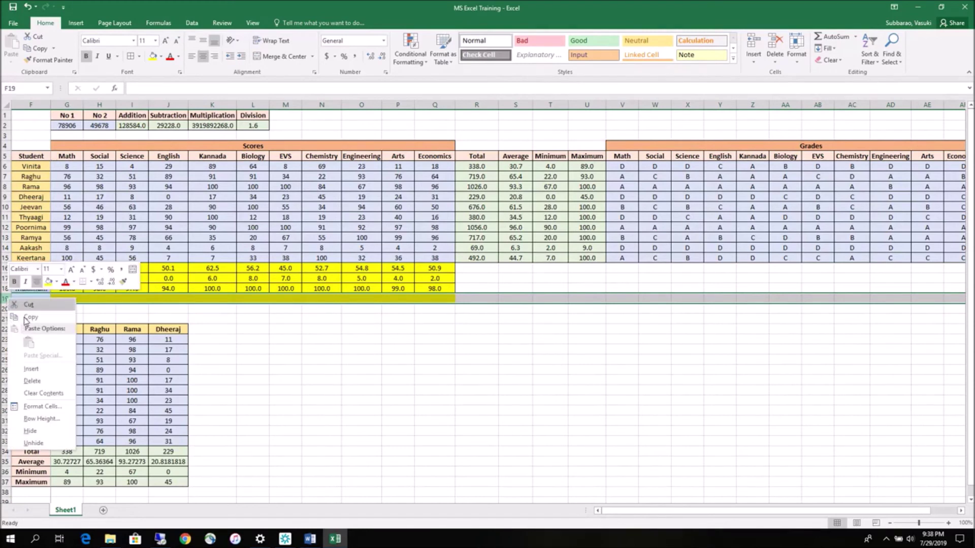
left_click(31, 369)
left_click_drag(30, 299, 420, 305)
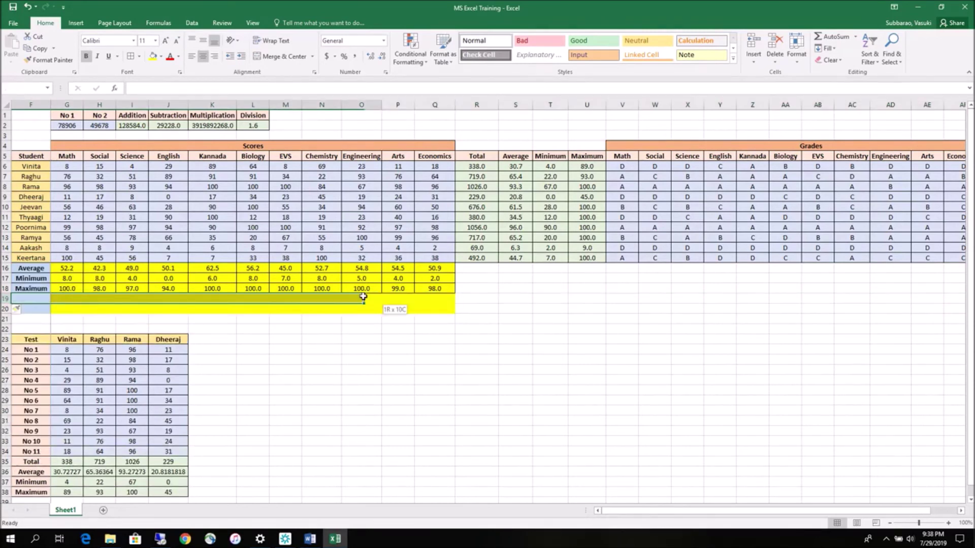
left_click(34, 298)
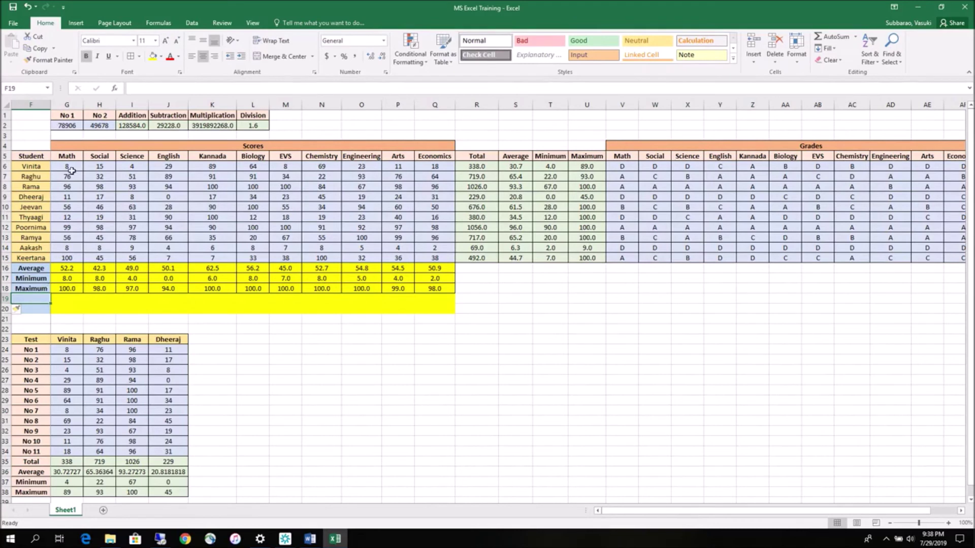
Step: Label F19 'Who got Minimum' and widen column F to fit it
left_click(66, 167)
left_click(22, 298)
type("Who got Minimum")
left_click(121, 247)
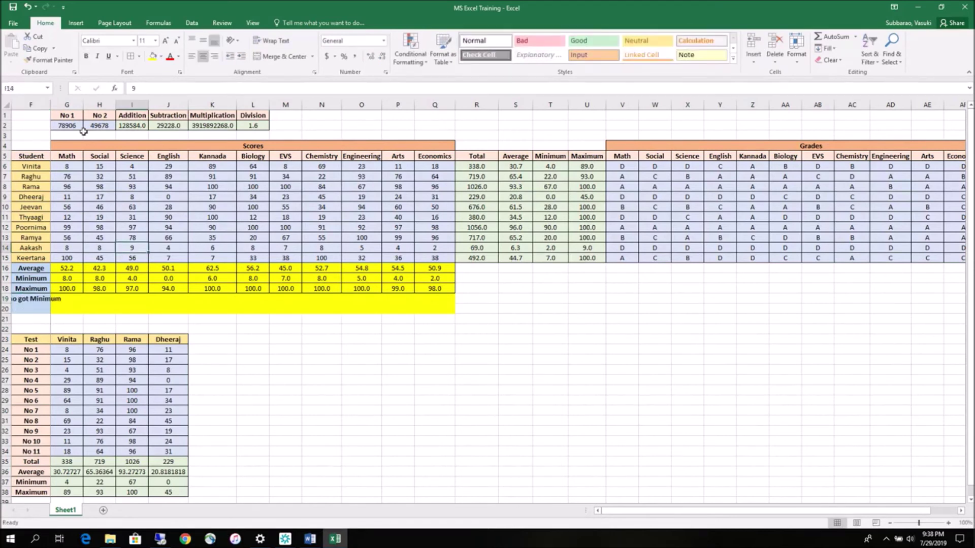
left_click_drag(50, 105, 67, 105)
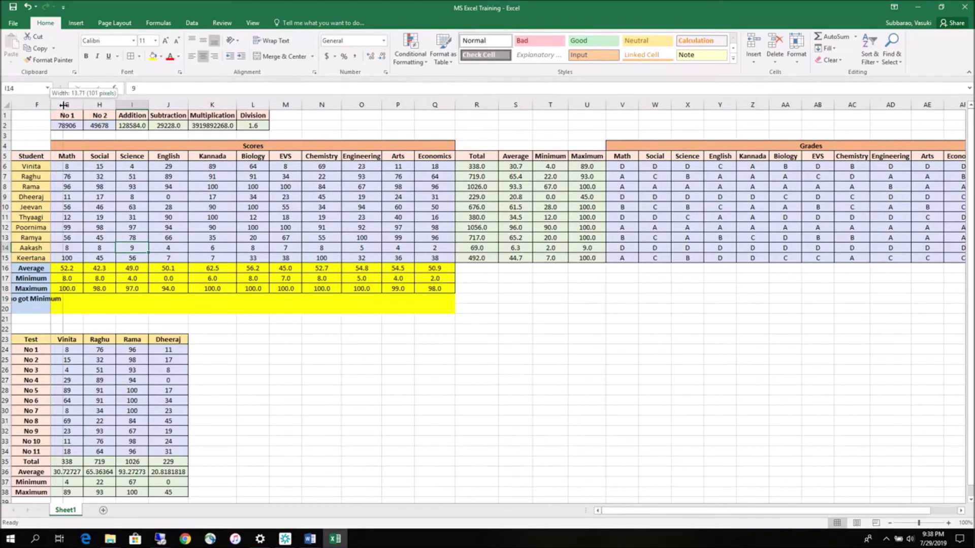
left_click_drag(68, 105, 80, 107)
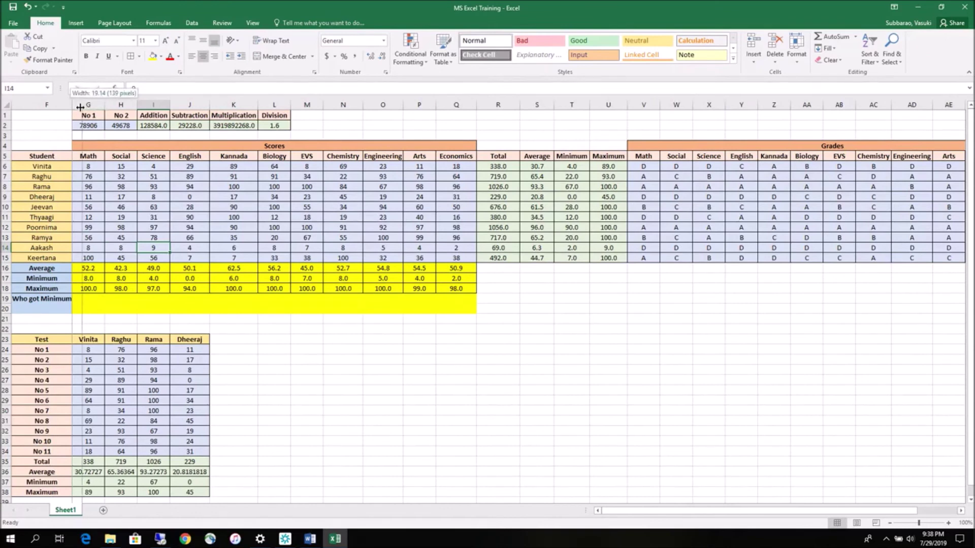
left_click_drag(81, 107, 82, 105)
Step: Right-align the student names, row labels and the Student heading
left_click_drag(48, 166, 50, 311)
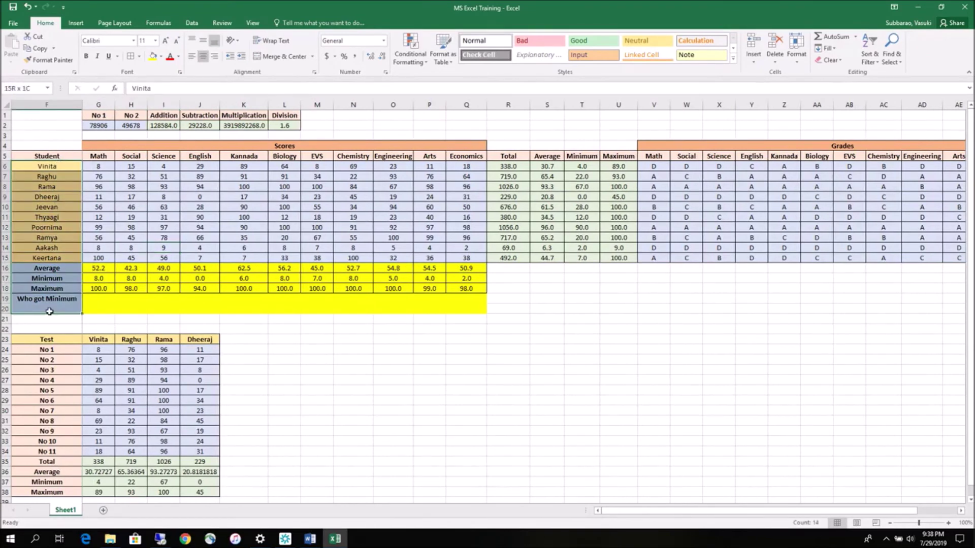
left_click(191, 56)
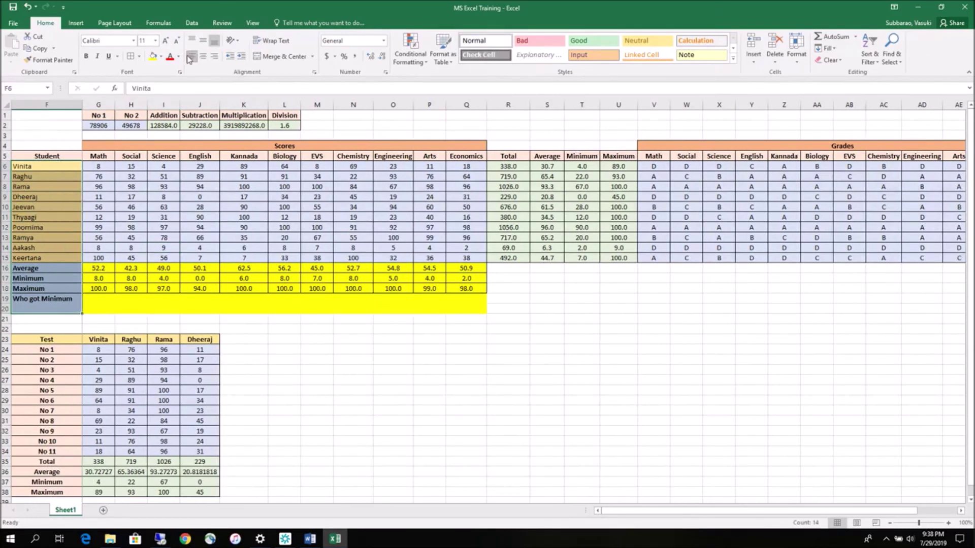
left_click(215, 57)
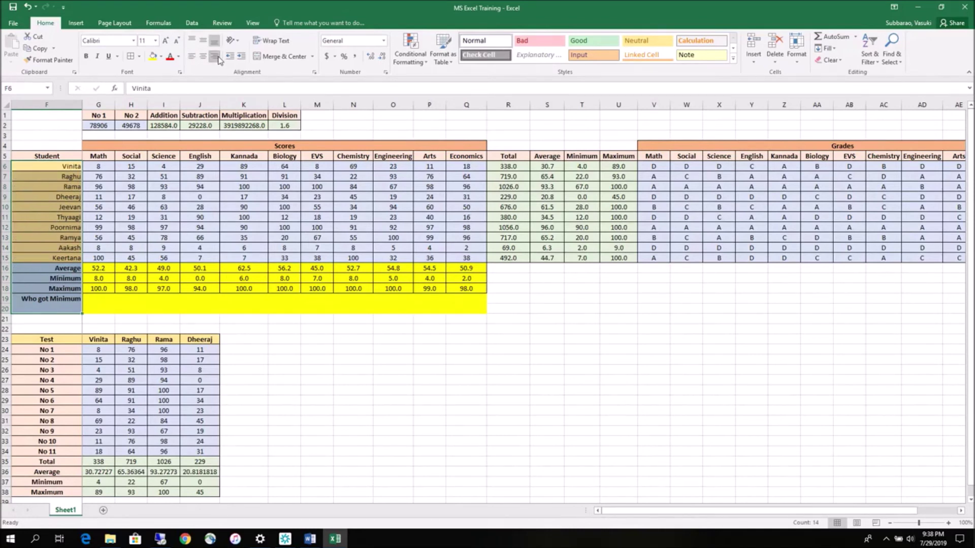
left_click(70, 158)
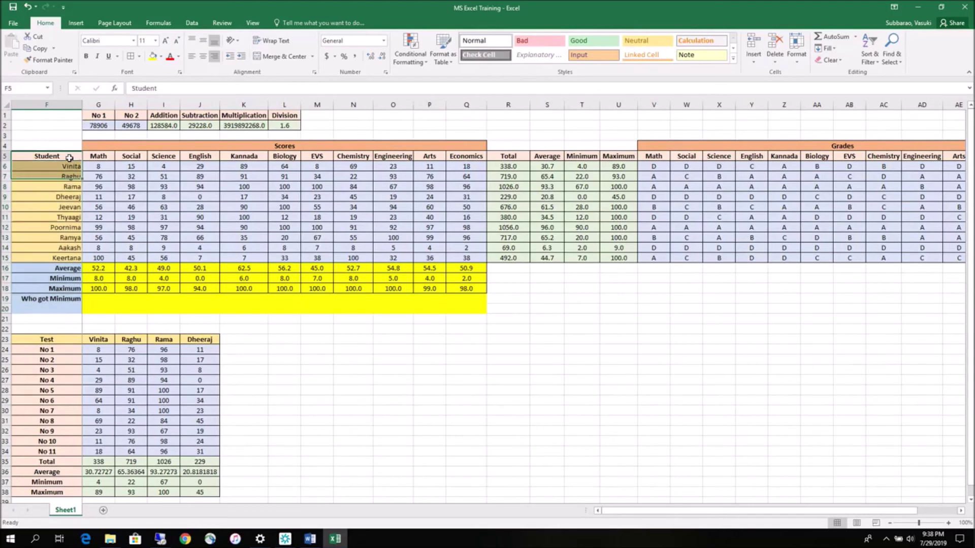
left_click(215, 56)
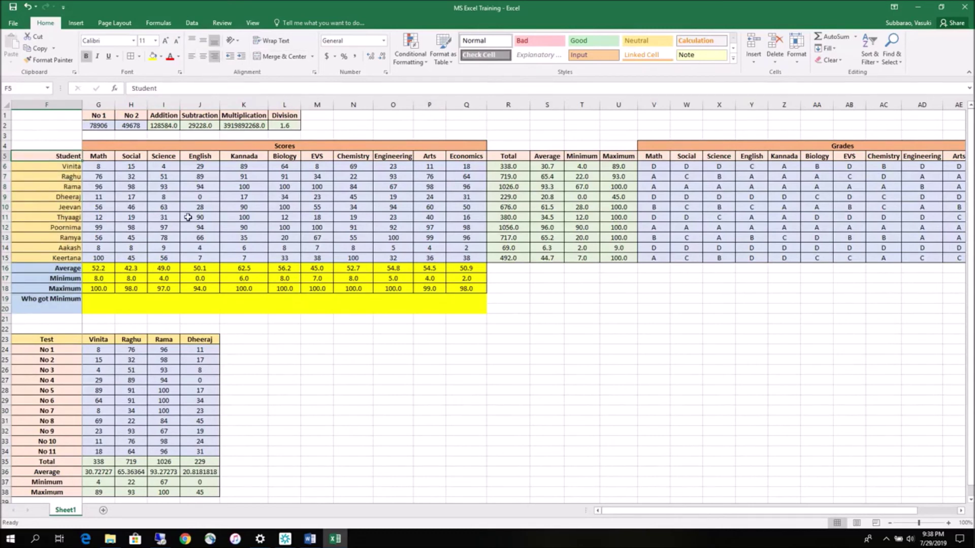
left_click(99, 298)
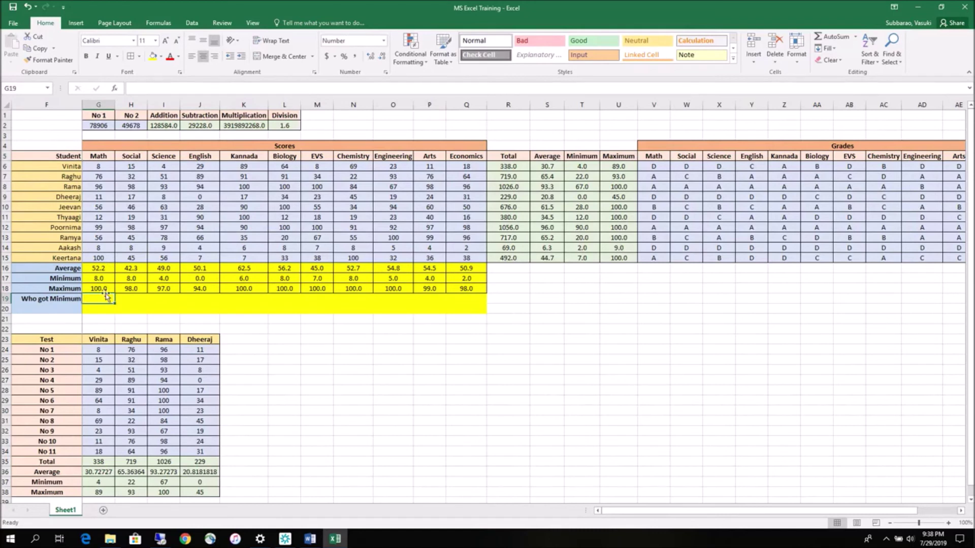
Step: Begin replacing G19's LOOKUP formula with a MATCH function
type("=")
type("lookup")
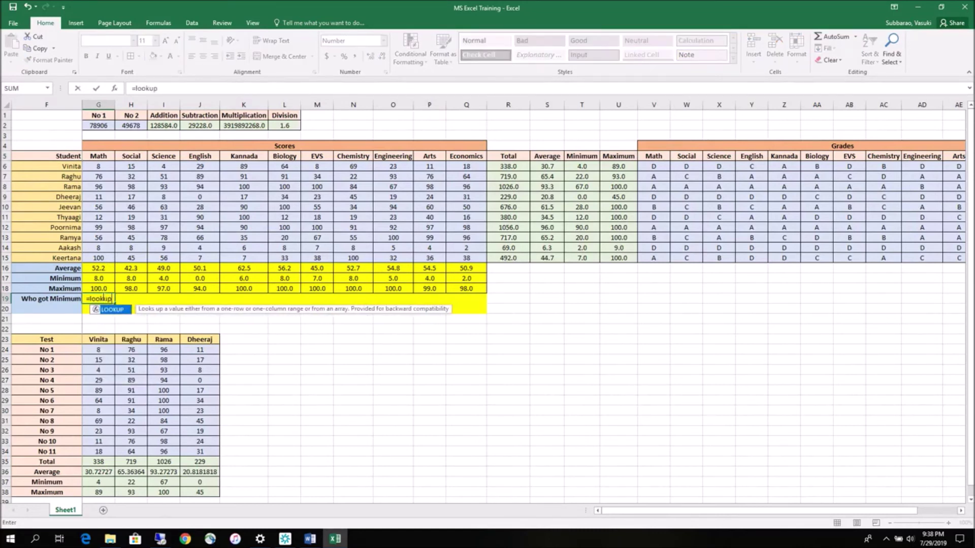
type("(")
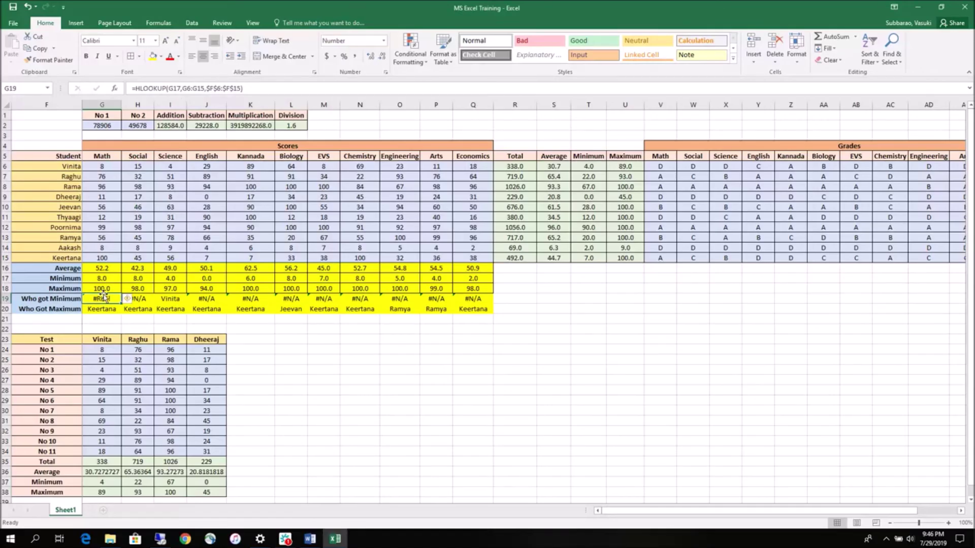
left_click(137, 89)
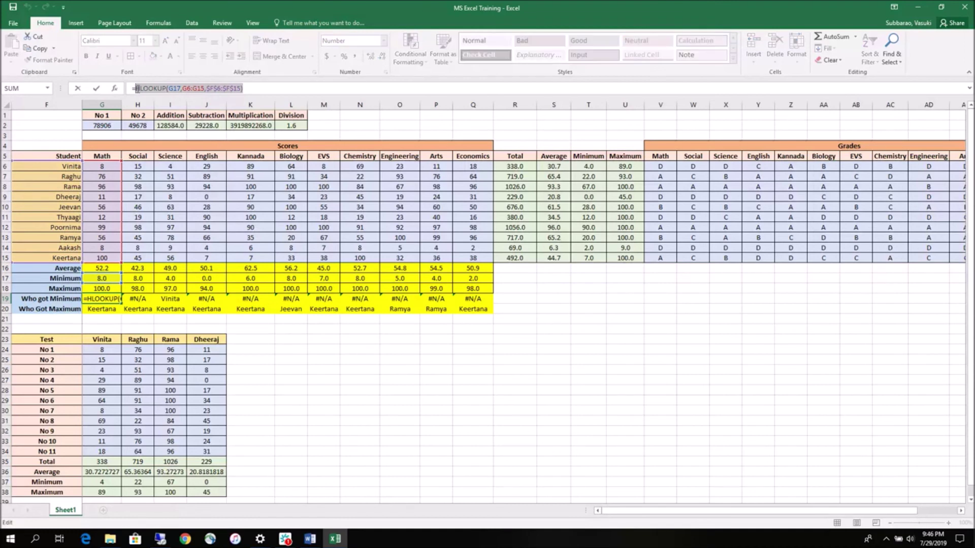
type("match(")
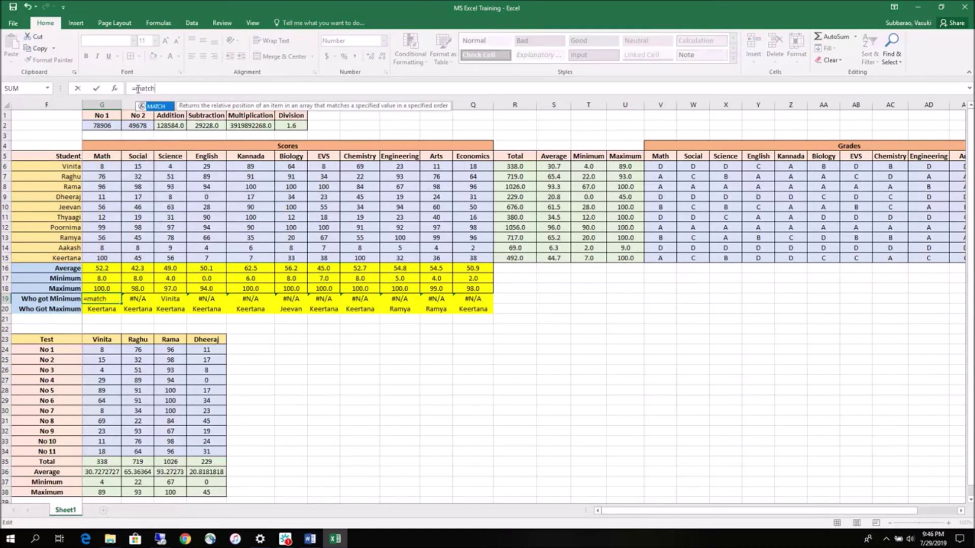
Step: Build MATCH(G17,G6:G15,0) in G19 and wrap it in INDEX over F6:F15, column 1
left_click(109, 277)
type(",")
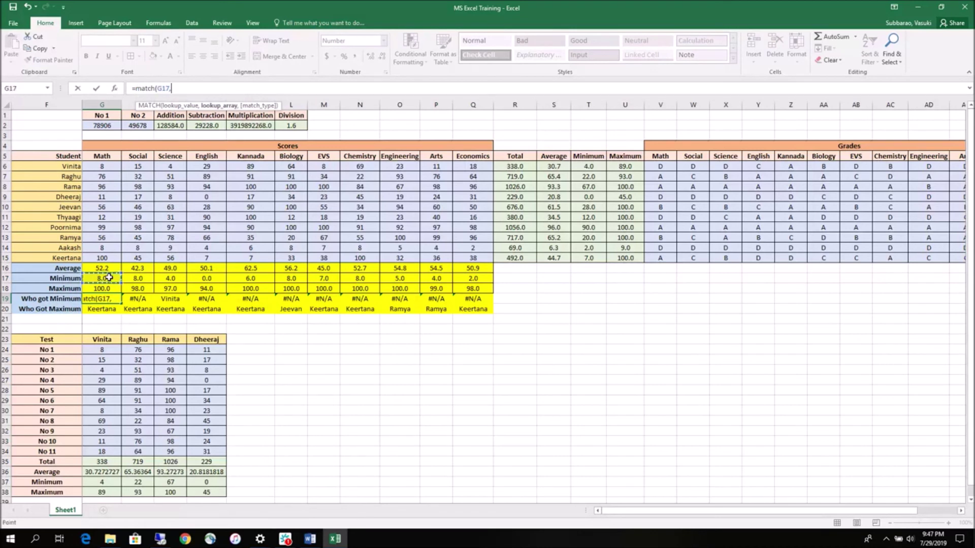
left_click_drag(98, 164, 104, 259)
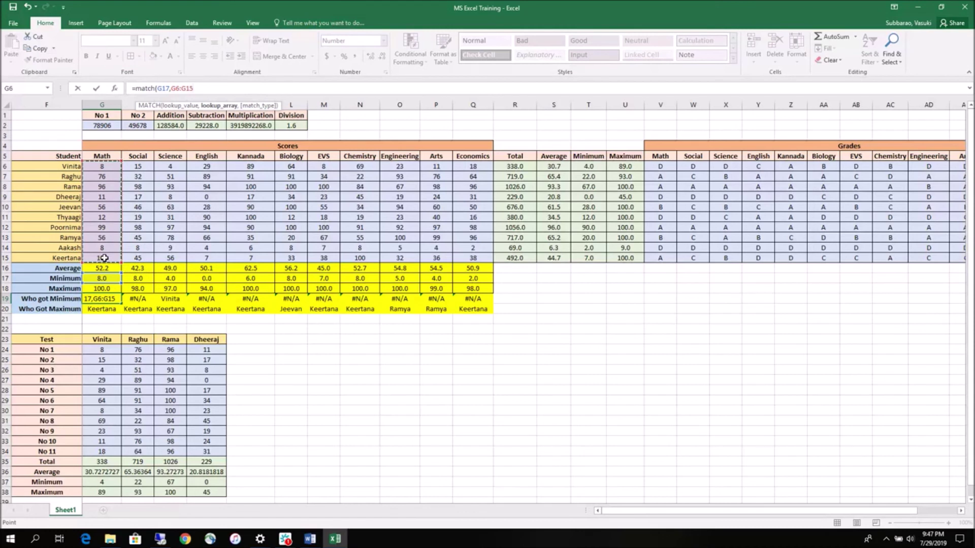
type(",0)")
left_click(136, 89)
type("index(")
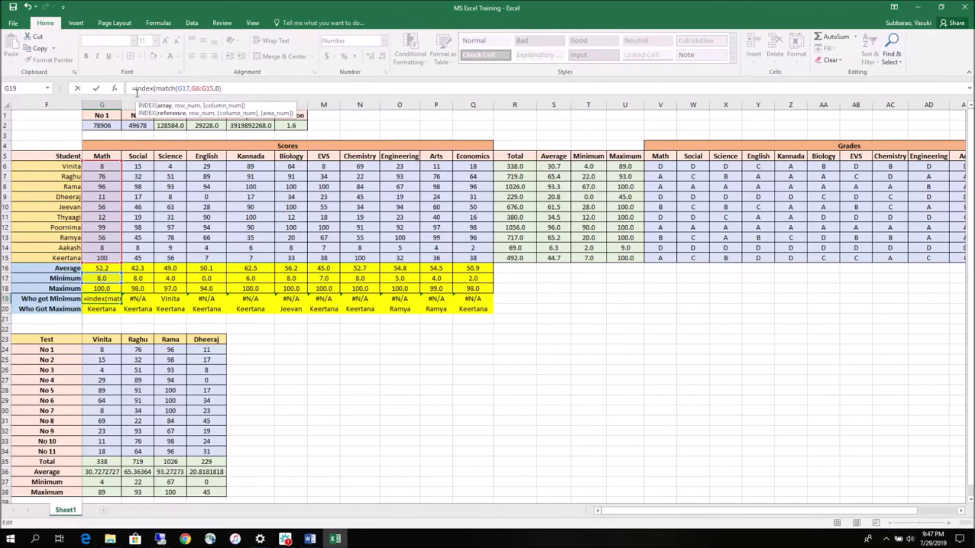
left_click_drag(71, 166, 67, 259)
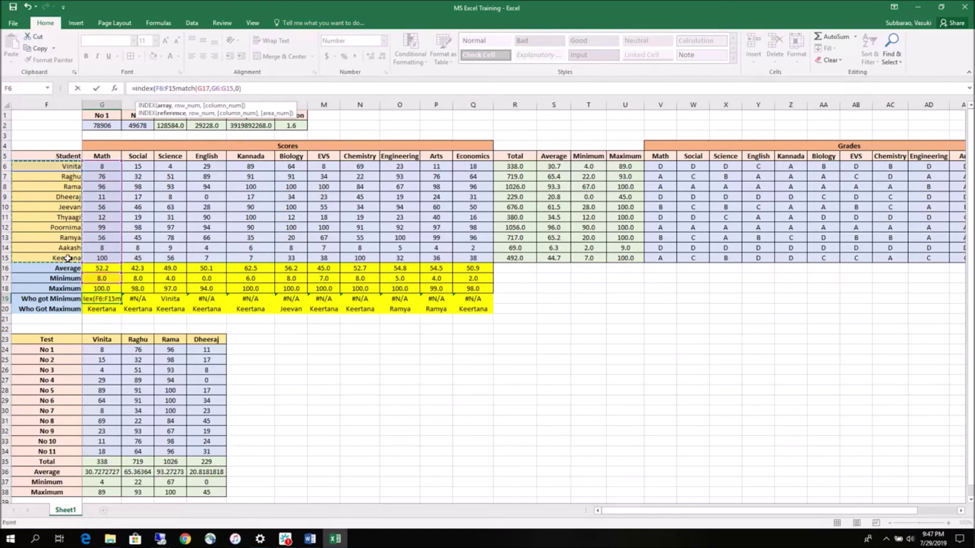
type(",")
left_click(253, 92)
type(",1")
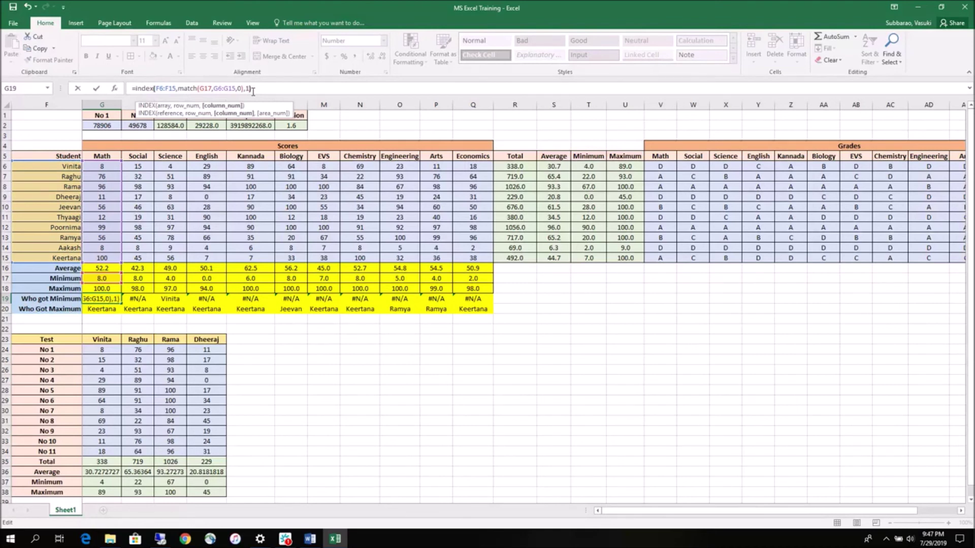
Step: Lock the name range as $F$6:$F$15 and enter it, returning Vinita for Math
left_click(158, 88)
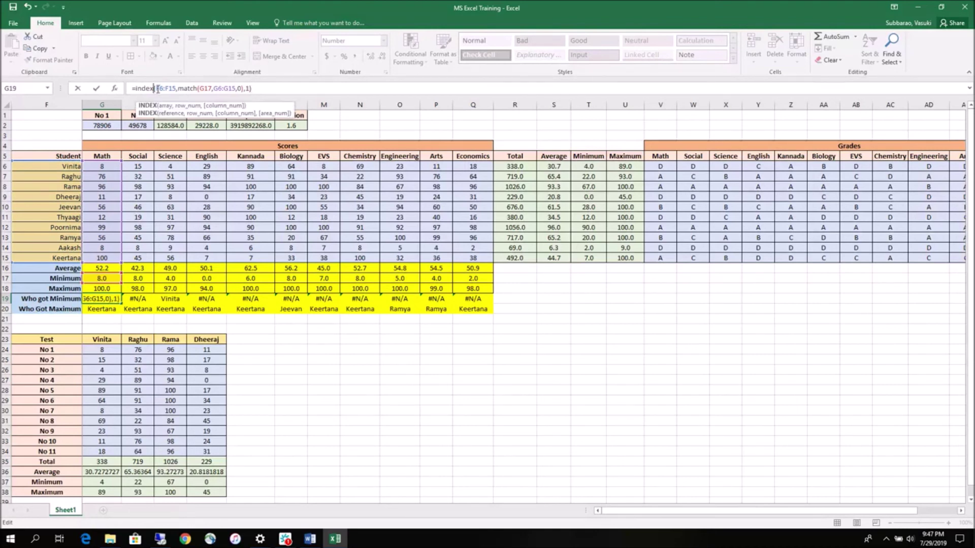
type("$")
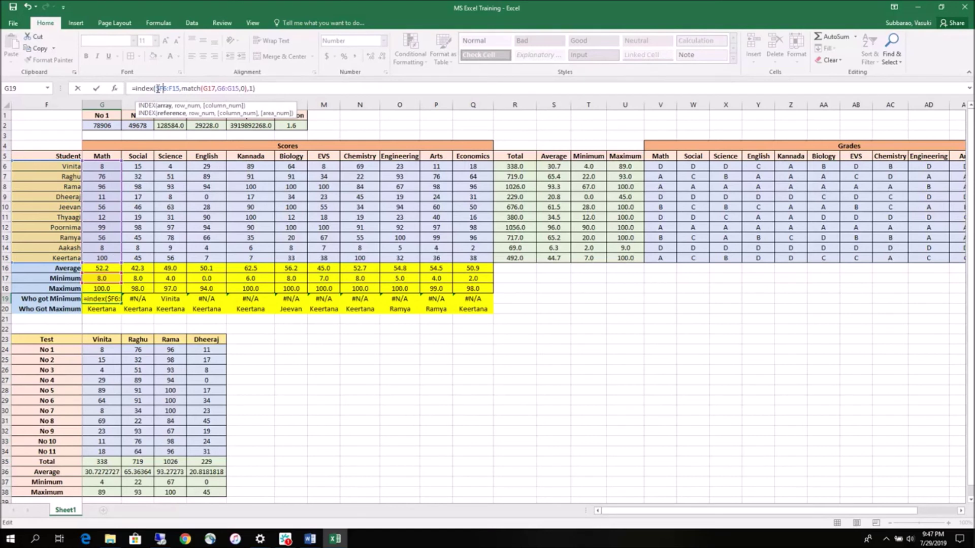
key("Right")
type("$")
key("Right")
key("Right")
type("$")
key("Right")
type("$")
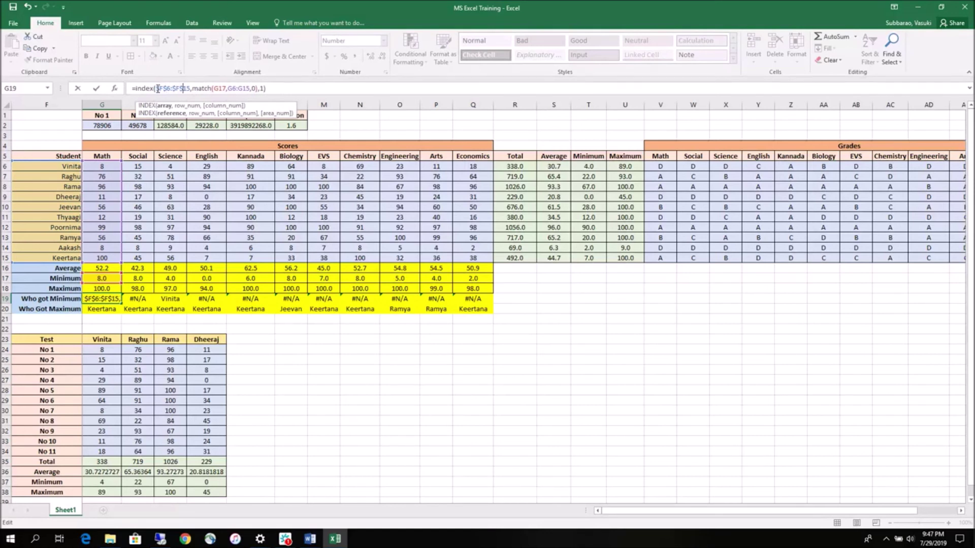
key("Return")
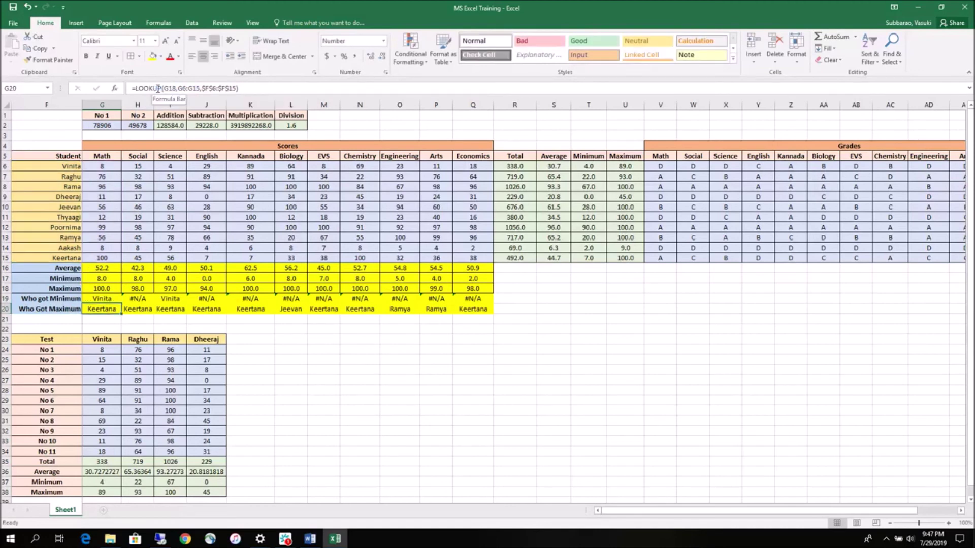
left_click(101, 297)
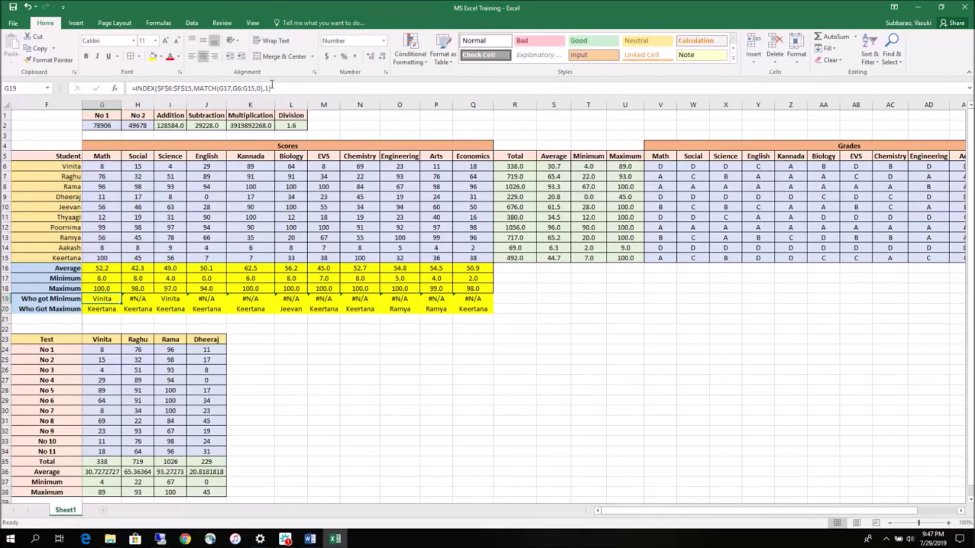
Step: Copy G19's INDEX/MATCH formula into G20, changing the lookup cell from G17 to G18
left_click(112, 91)
right_click(133, 89)
key("Escape")
left_click(77, 89)
key("Down")
triple_click(261, 88)
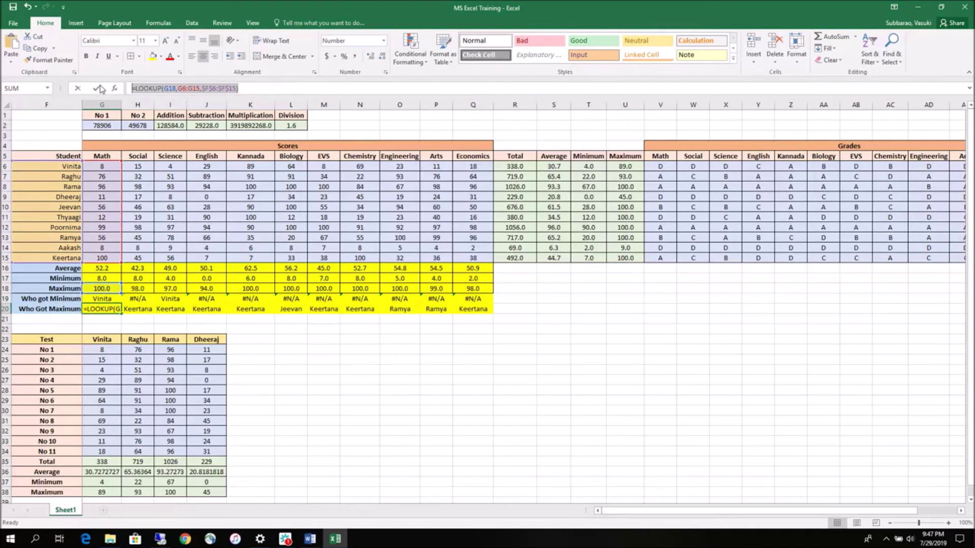
key("ctrl+v")
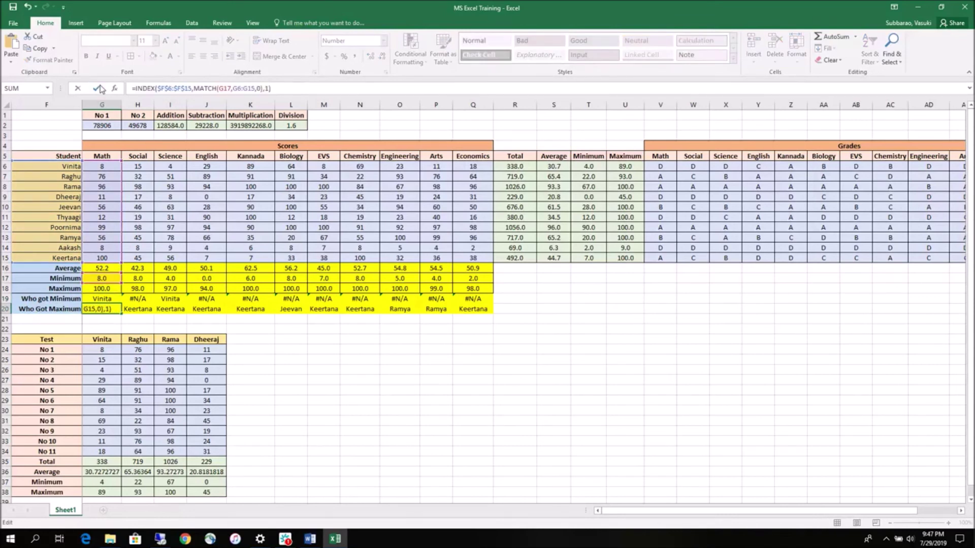
left_click(230, 88)
key("BackSpace")
type("8")
key("Return")
Step: Fill rows 19–20 across to Economics and spot-check the named scorers
mouse_move(101, 299)
left_mouse_down()
mouse_move(114, 309)
mouse_move(475, 316)
left_mouse_up()
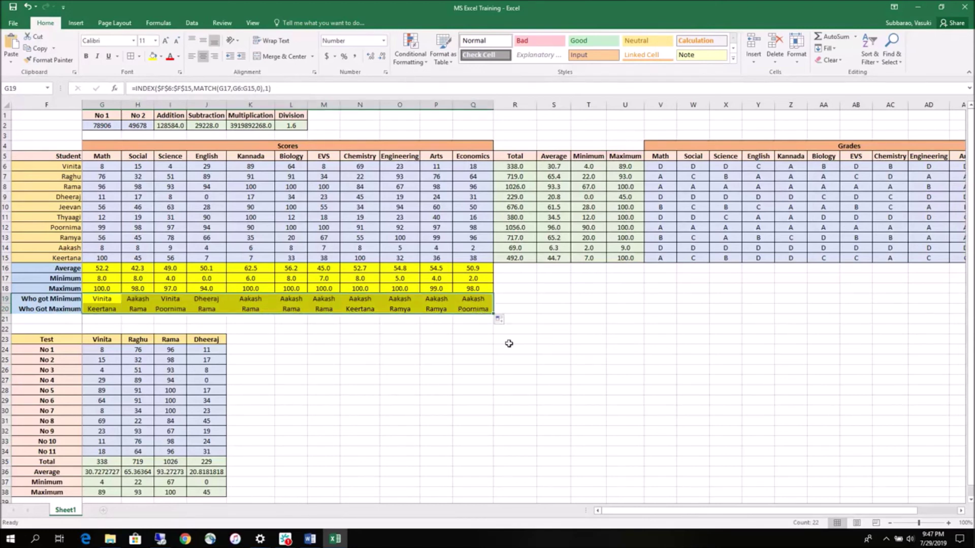
left_click(112, 301)
left_click(130, 300)
left_click(170, 309)
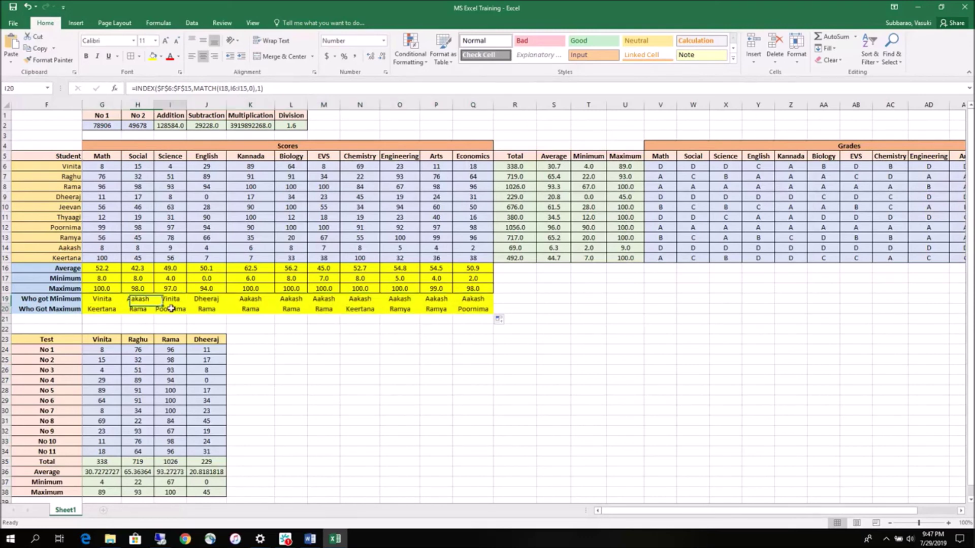
left_click(211, 302)
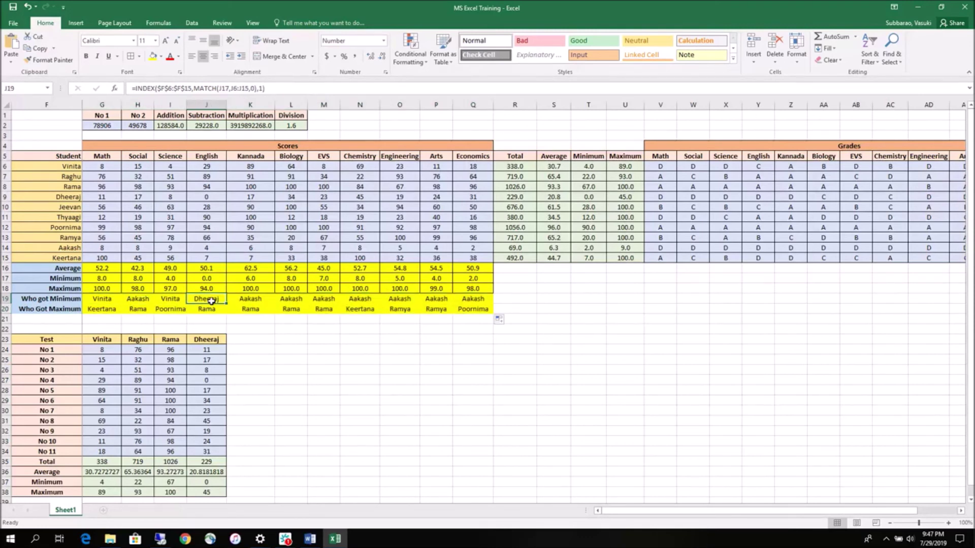
left_click(209, 196)
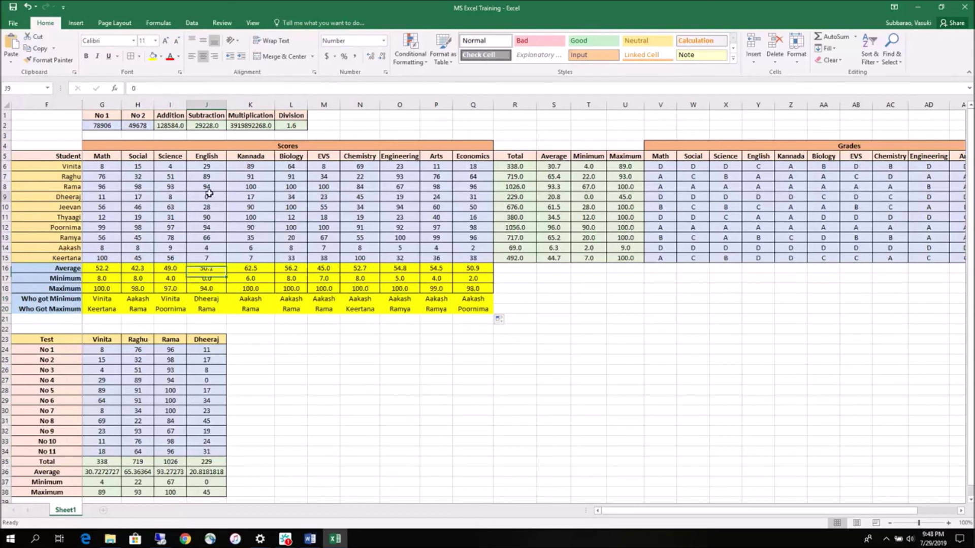
Step: Verify the English and Economics who-got-minimum and who-got-maximum name formulas
left_click(215, 310)
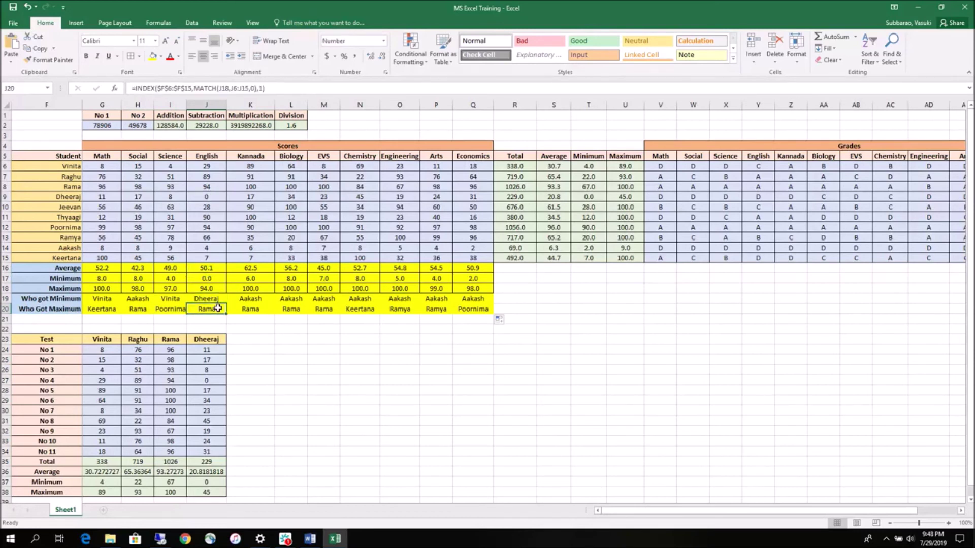
left_click(208, 188)
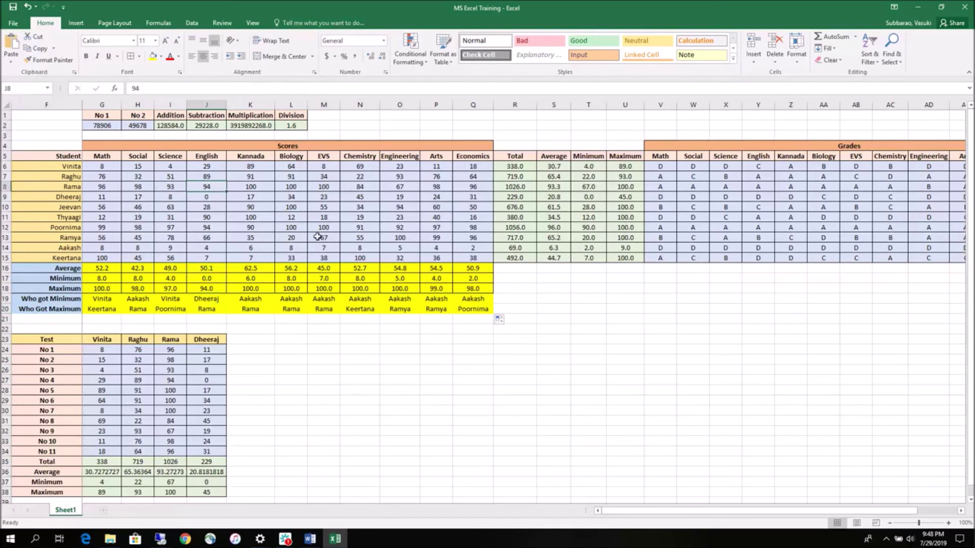
left_click(477, 300)
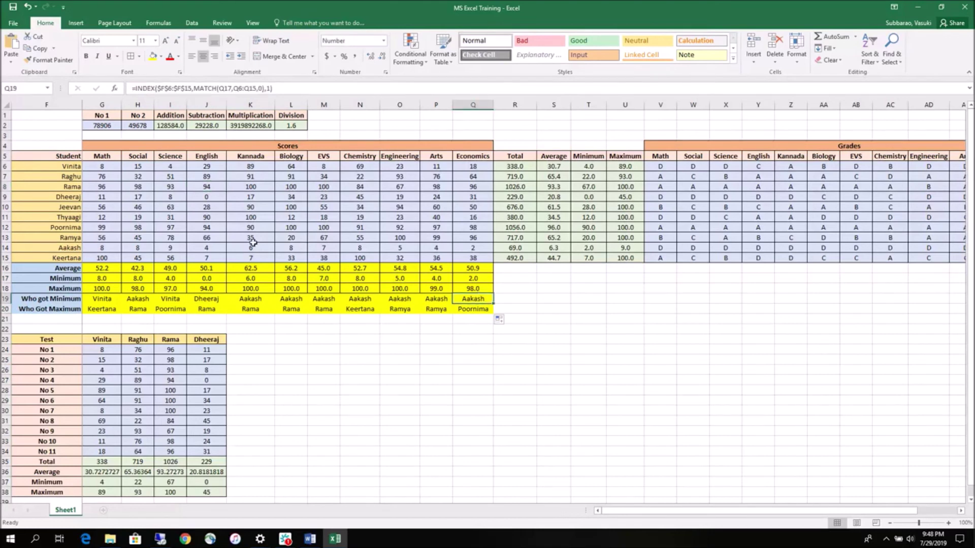
left_click(479, 310)
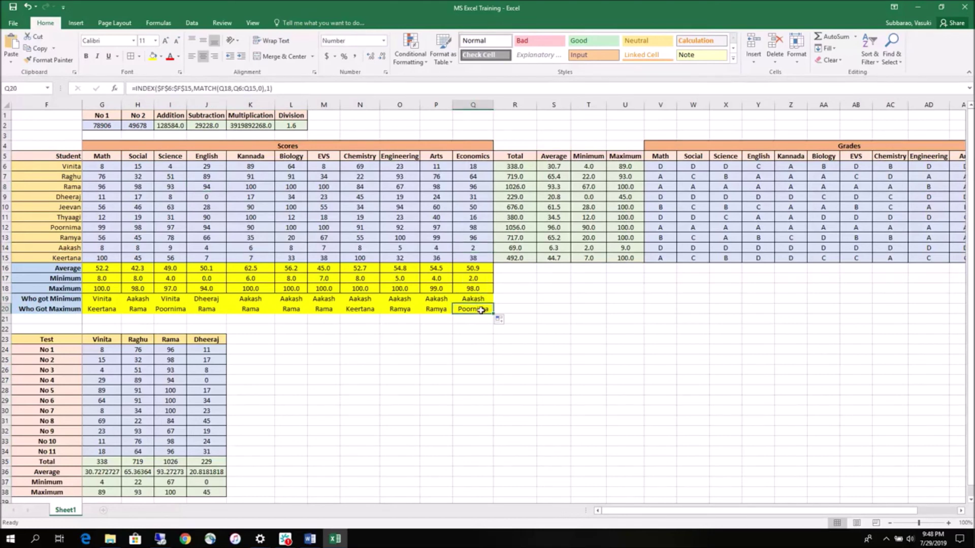
Step: Apply All Borders to the name rows G19:Q20
mouse_move(102, 298)
left_mouse_down()
mouse_move(399, 326)
mouse_move(488, 310)
left_mouse_up()
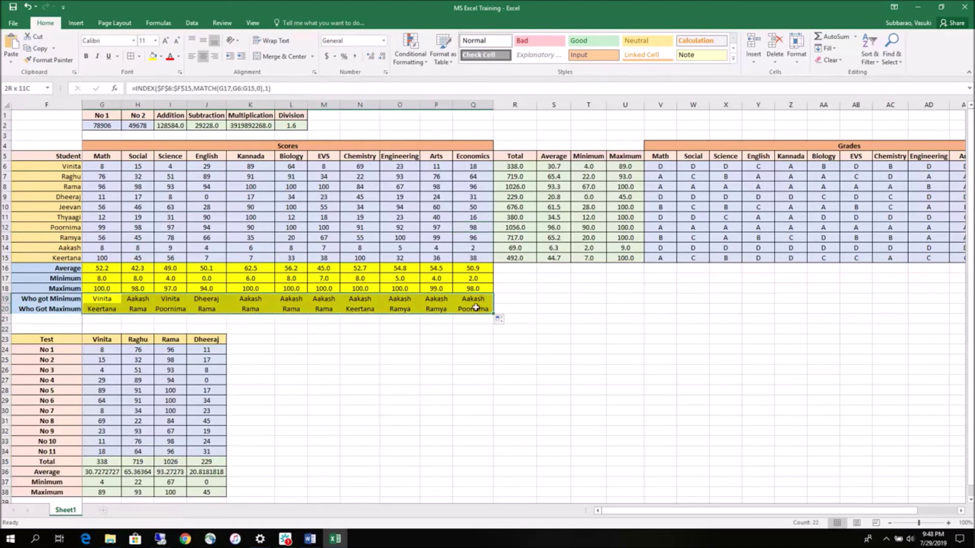
left_click(140, 57)
left_click(139, 144)
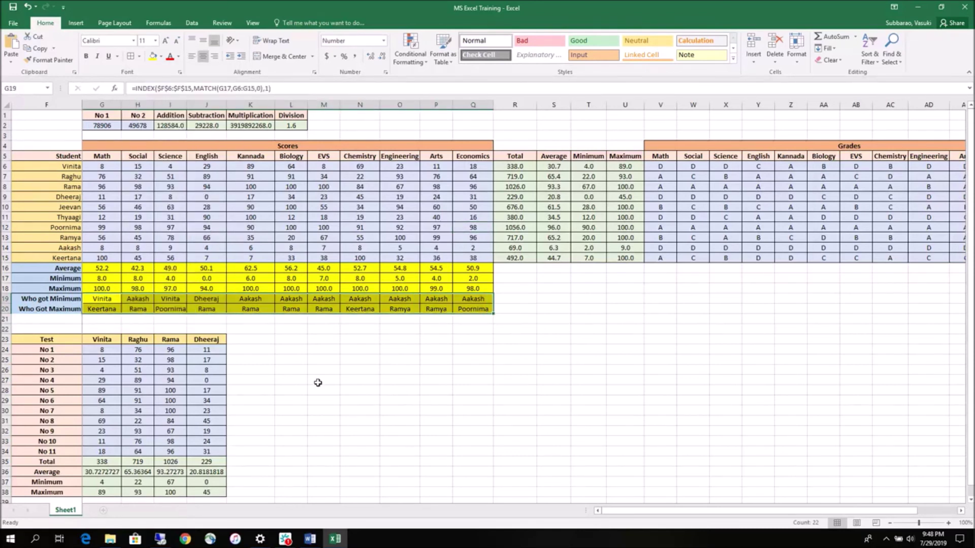
left_click(319, 378)
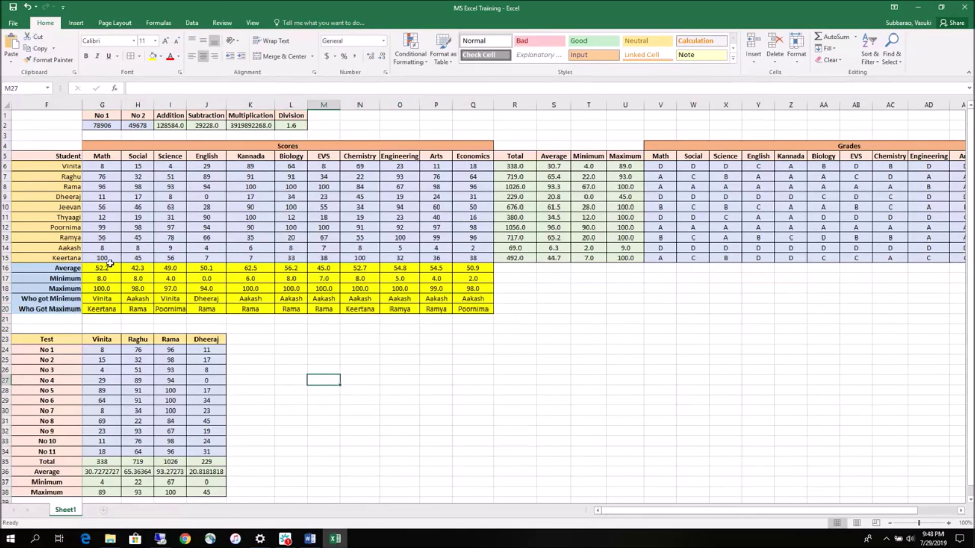
left_click_drag(66, 297, 66, 304)
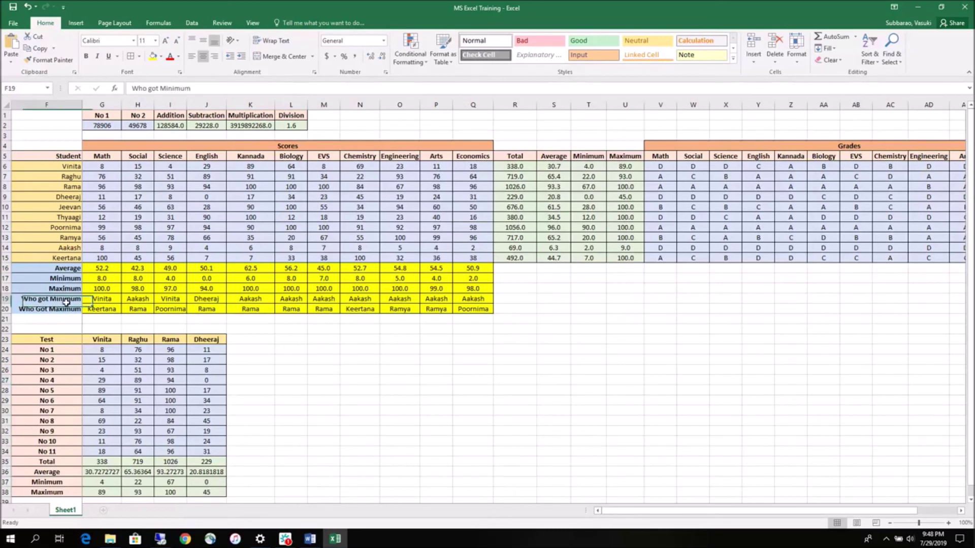
left_click(139, 56)
left_click(156, 143)
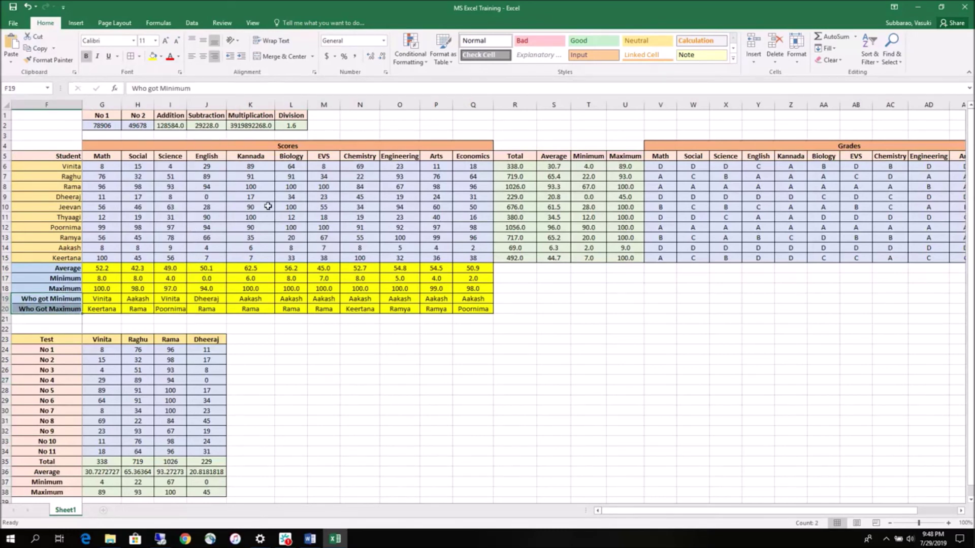
left_click(399, 401)
left_click_drag(94, 164, 466, 258)
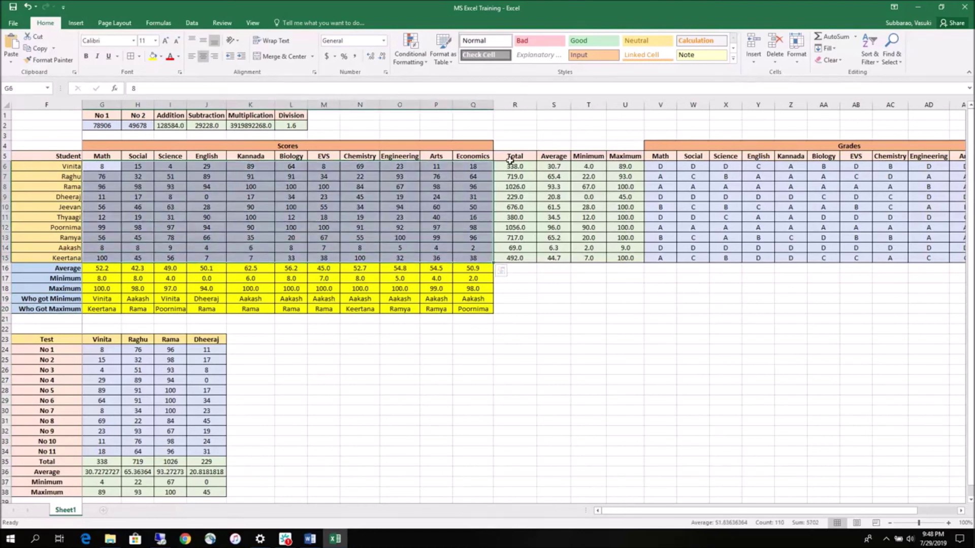
left_click_drag(511, 166, 520, 249)
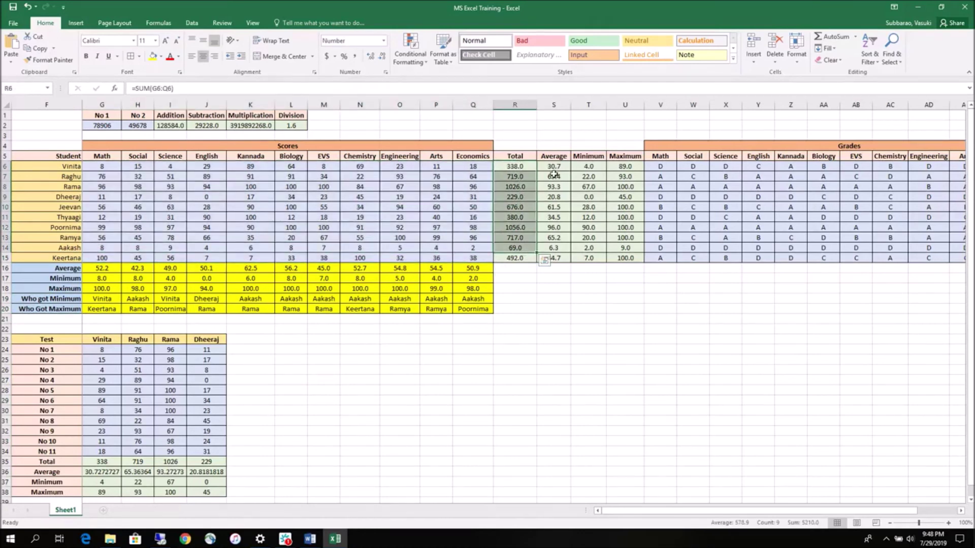
left_click_drag(556, 168, 553, 248)
left_click_drag(589, 166, 601, 259)
left_click_drag(625, 167, 625, 258)
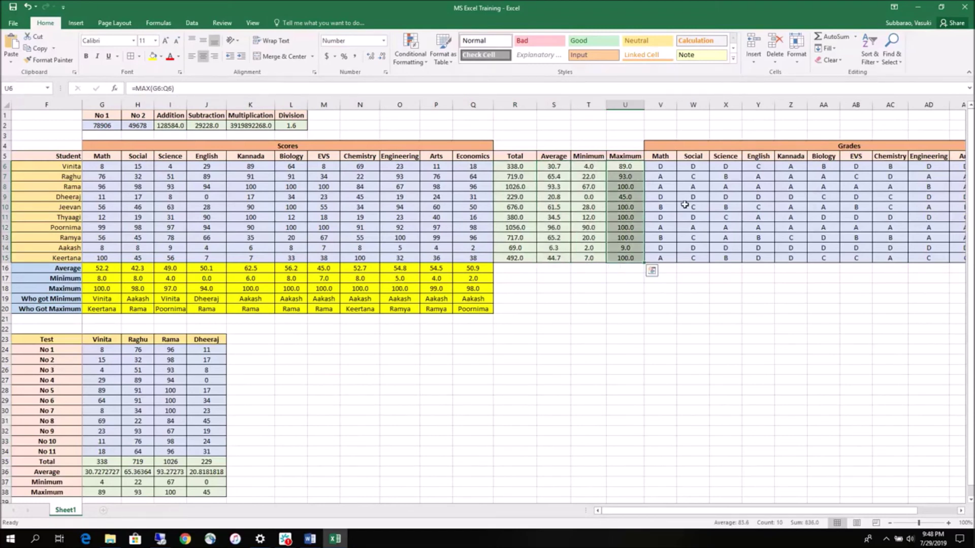
left_click_drag(870, 512, 871, 512)
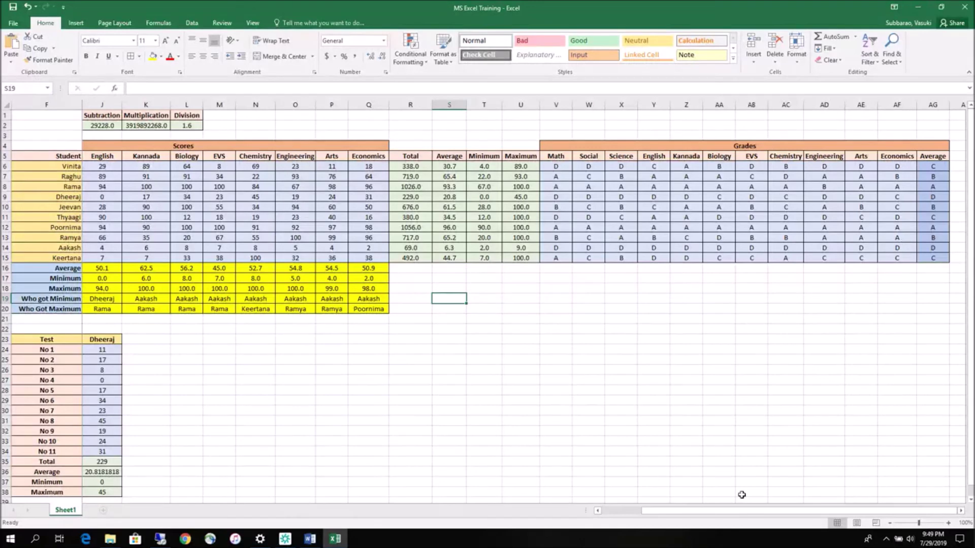
left_click_drag(646, 510, 606, 510)
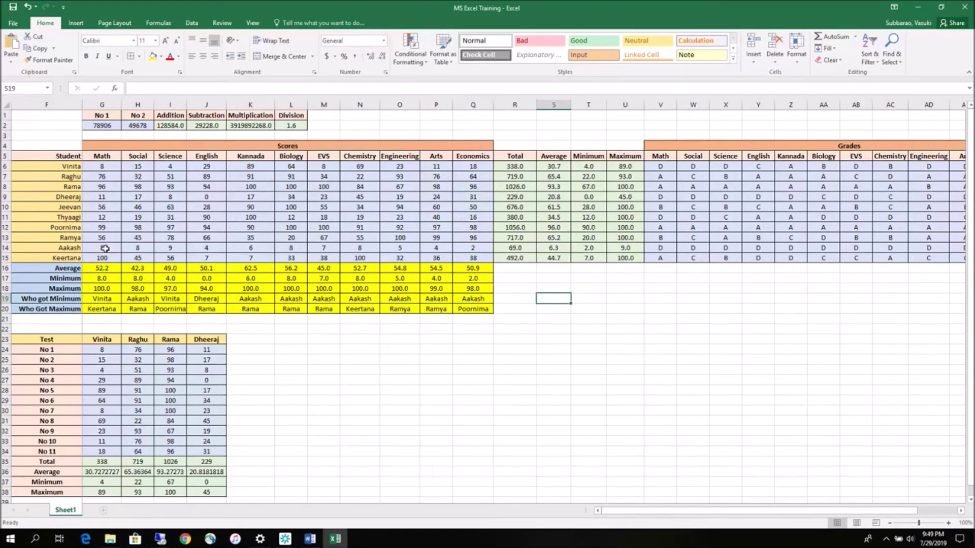
left_click_drag(105, 166, 101, 259)
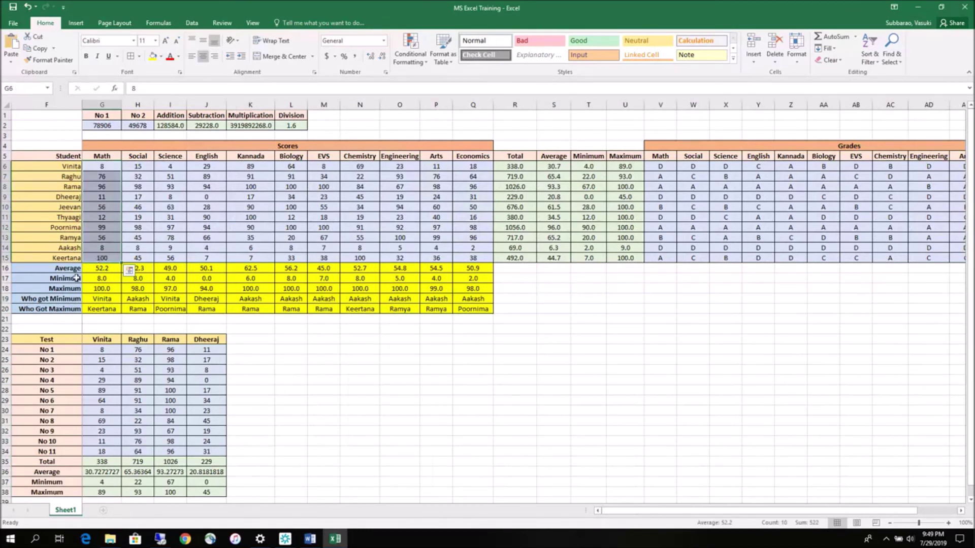
left_click(93, 278)
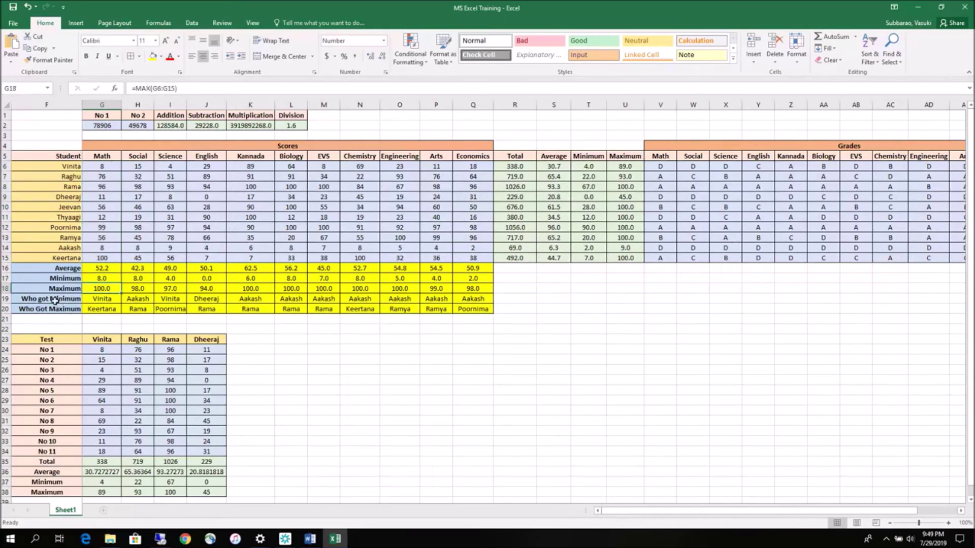
left_click(105, 298)
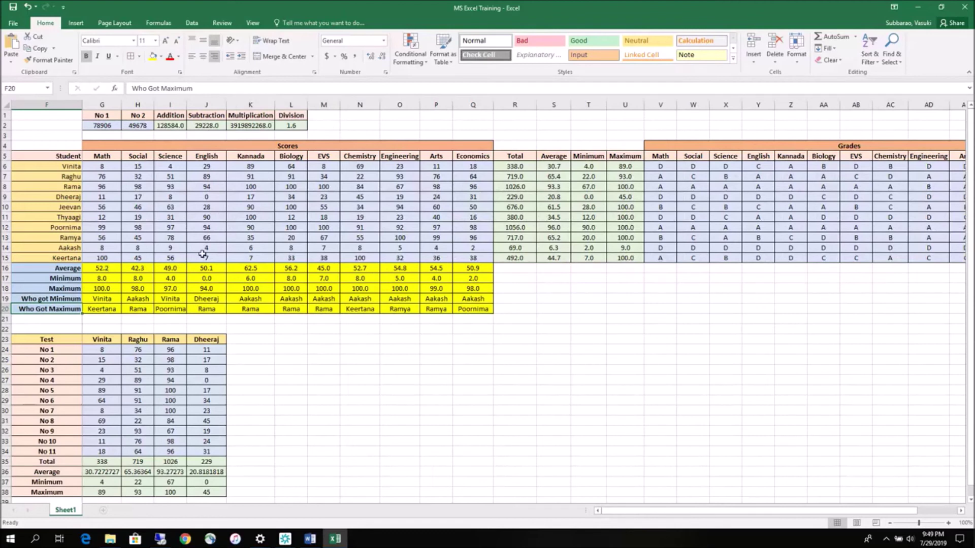
mouse_move(470, 270)
left_mouse_down()
mouse_move(489, 314)
mouse_move(568, 311)
left_mouse_up()
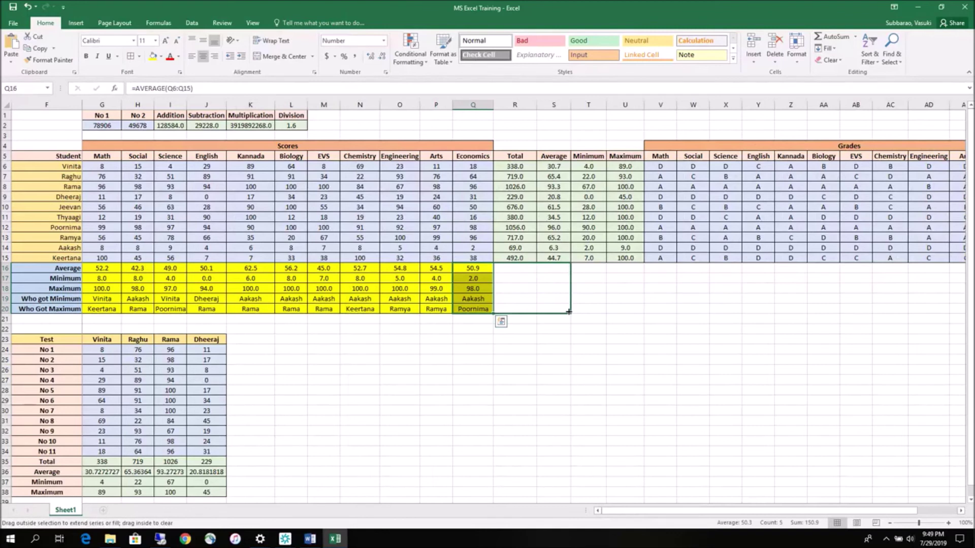
Step: Fill the summary rows right through column S, verify S19/S20, then select J9's 0 English mark
left_click_drag(569, 312, 569, 313)
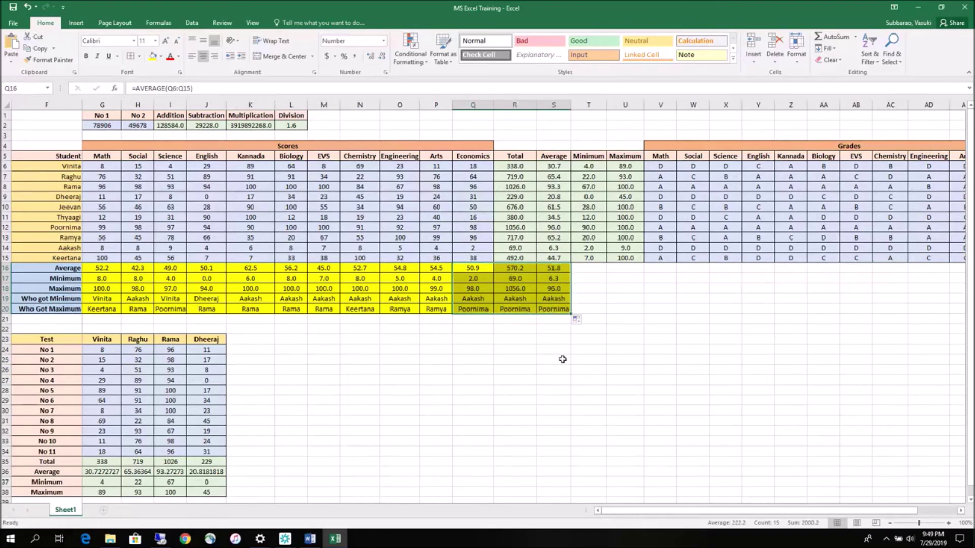
left_click(557, 300)
left_click(558, 309)
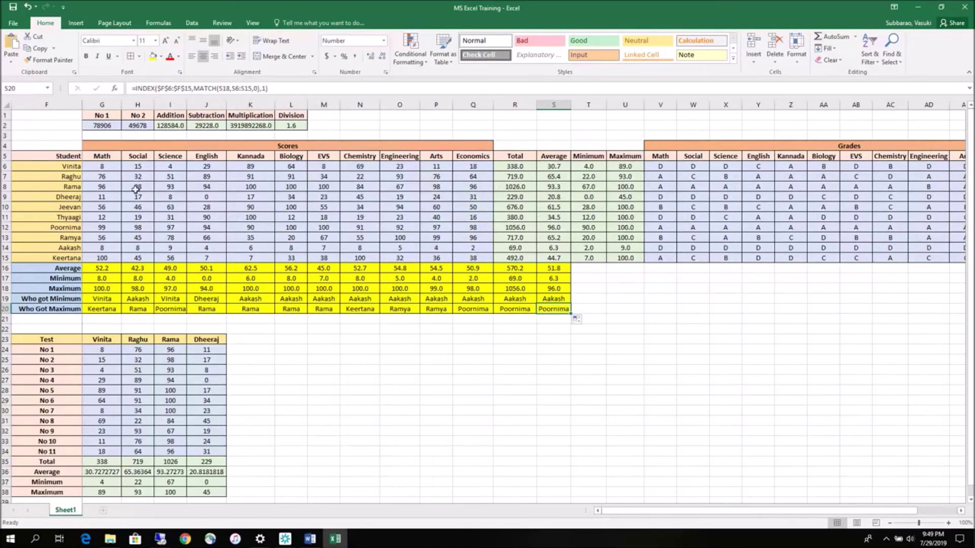
left_click(72, 197)
left_click(193, 195)
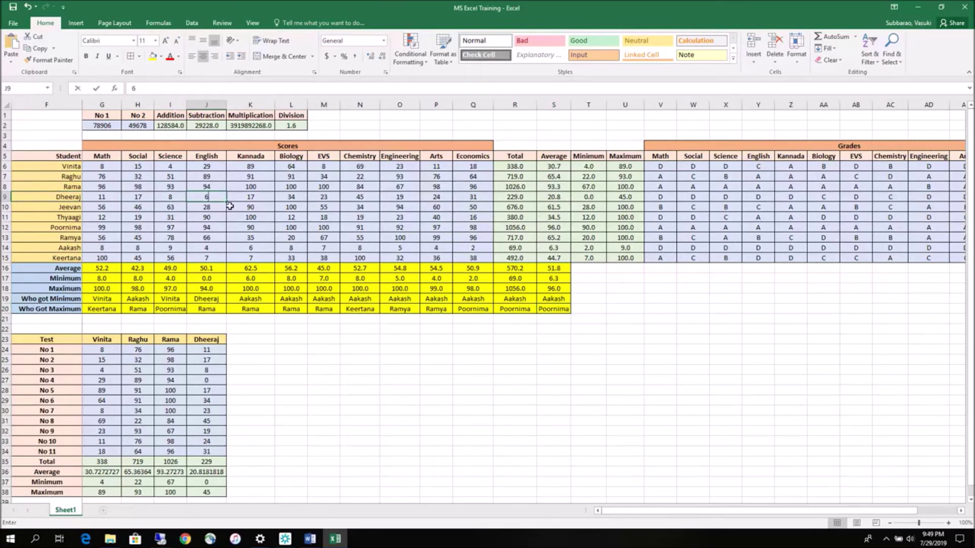
Step: Change the English mark in J9 from 0 to 67 and check the new English minimum
type("67")
key("Return")
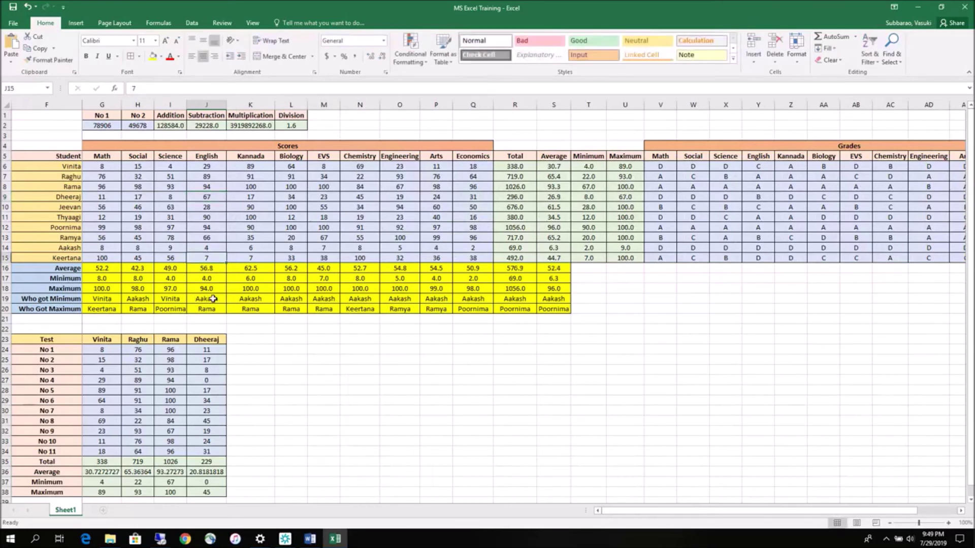
left_click(213, 302)
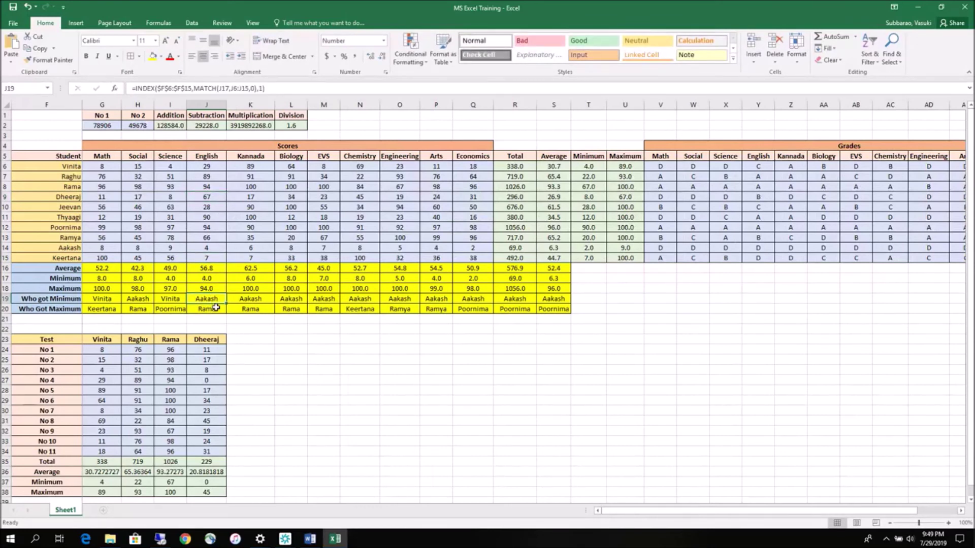
left_click(217, 196)
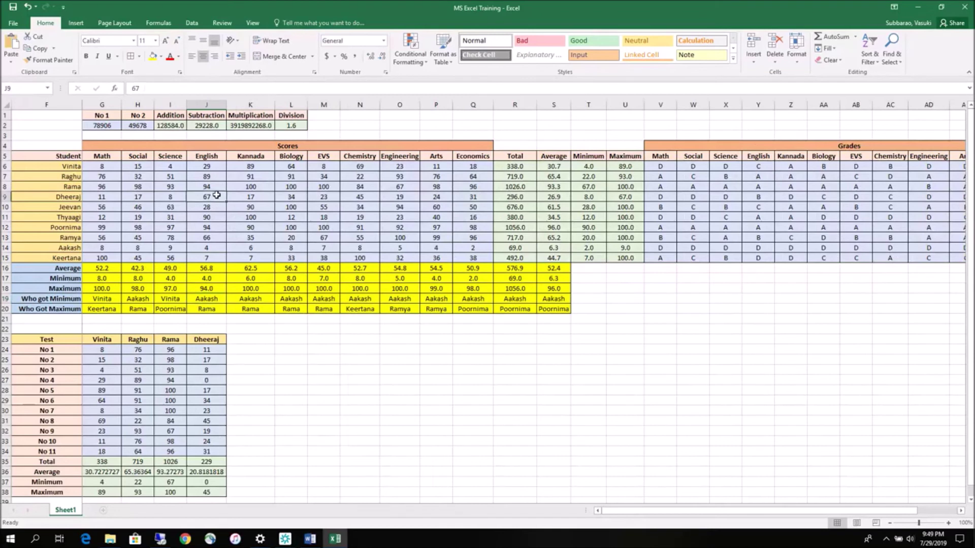
left_click(213, 248)
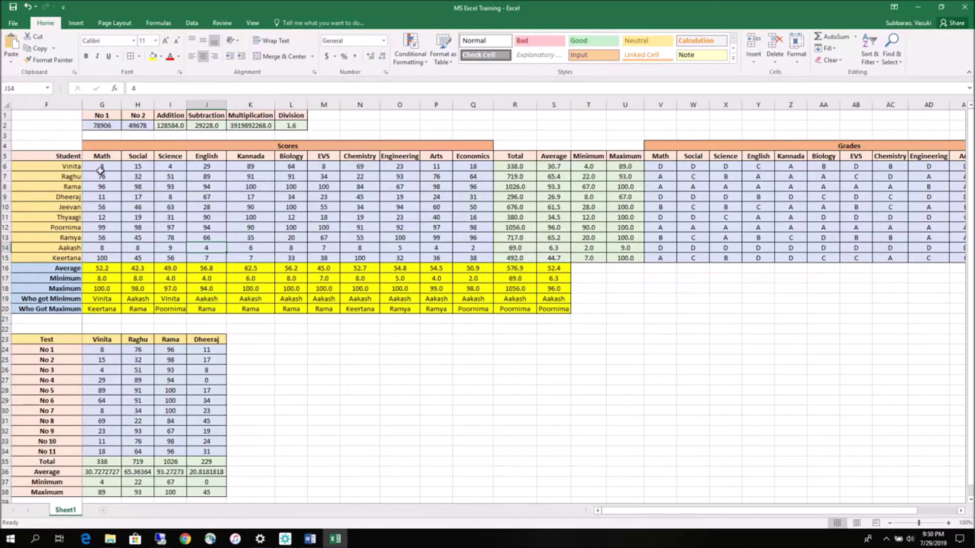
Step: Review the recalculated marks, yellow summary rows, totals and grade formulas
left_click_drag(101, 167, 472, 257)
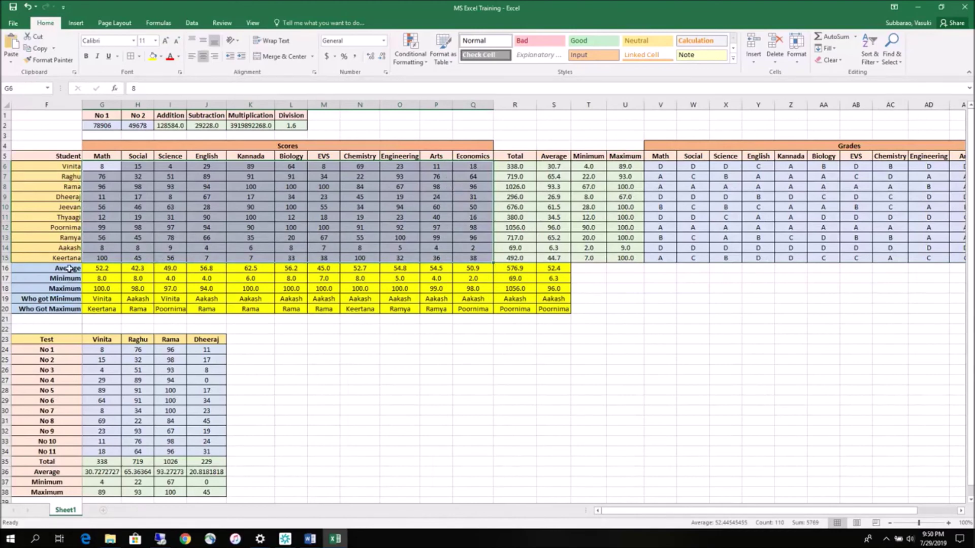
left_click(97, 269)
left_click_drag(97, 269, 554, 308)
left_click(237, 280)
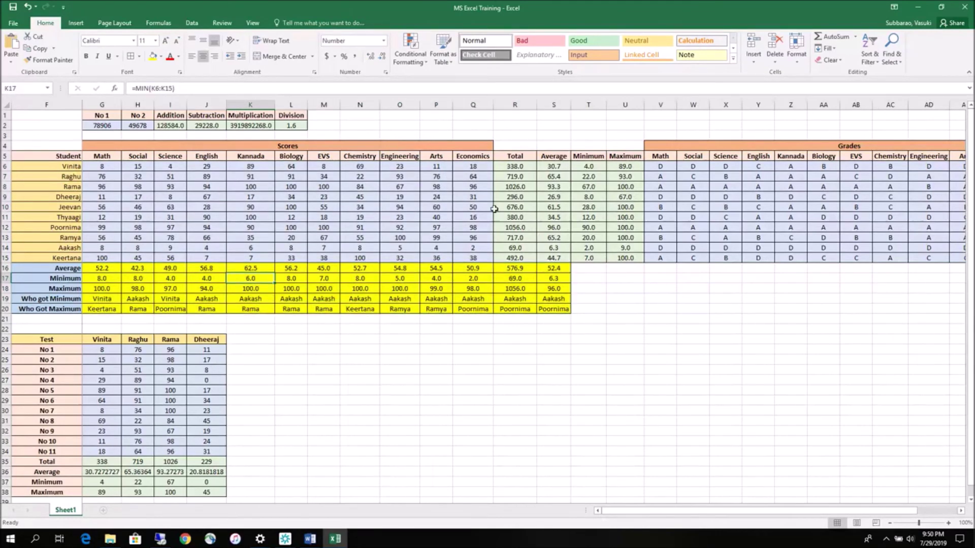
left_click(514, 167)
left_click_drag(554, 187, 625, 268)
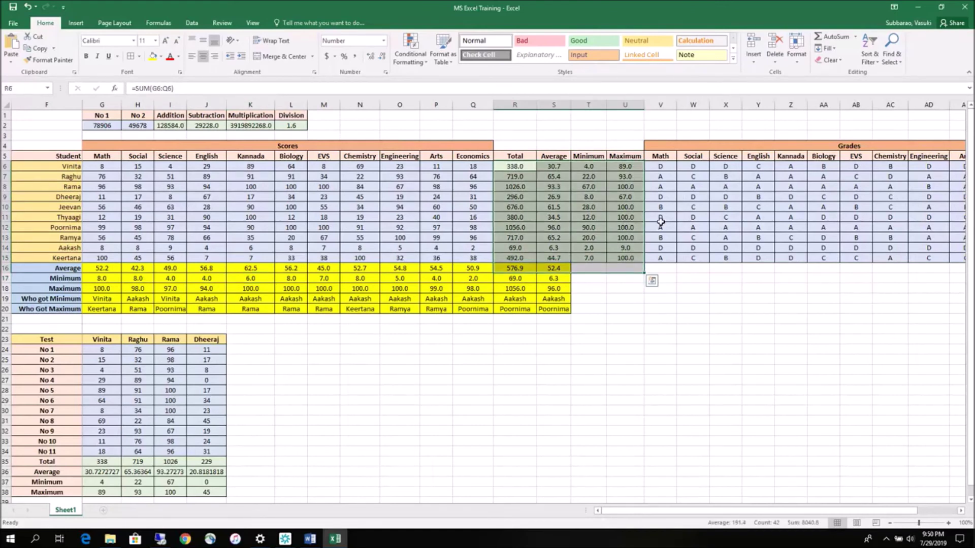
left_click(661, 222)
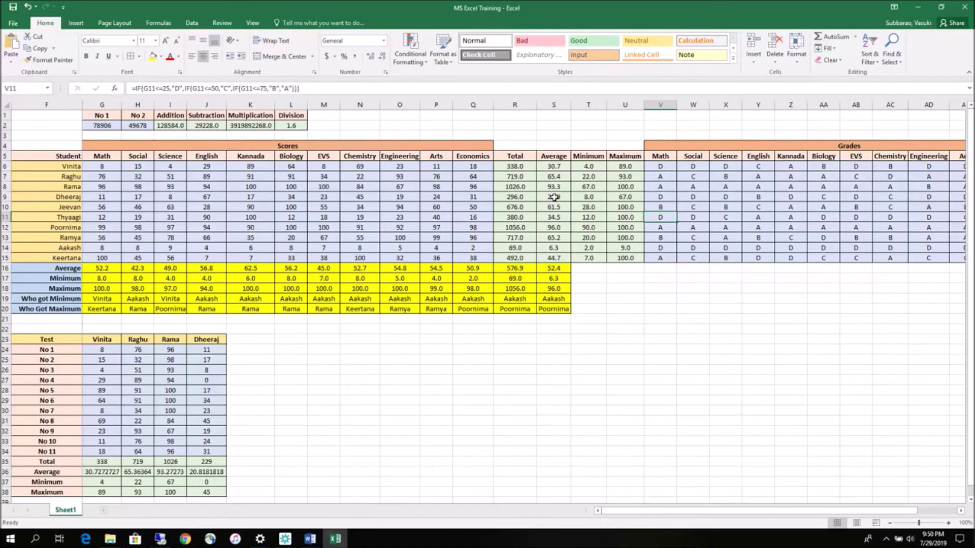
left_click_drag(671, 166, 740, 177)
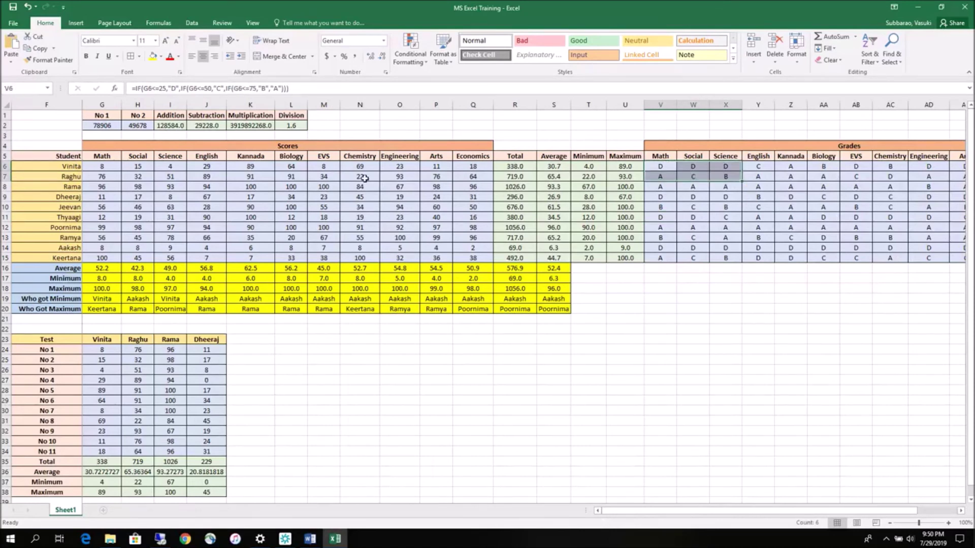
Step: Set the Kannada mark in K15 to 35 and check its grade in Z15
left_click(253, 258)
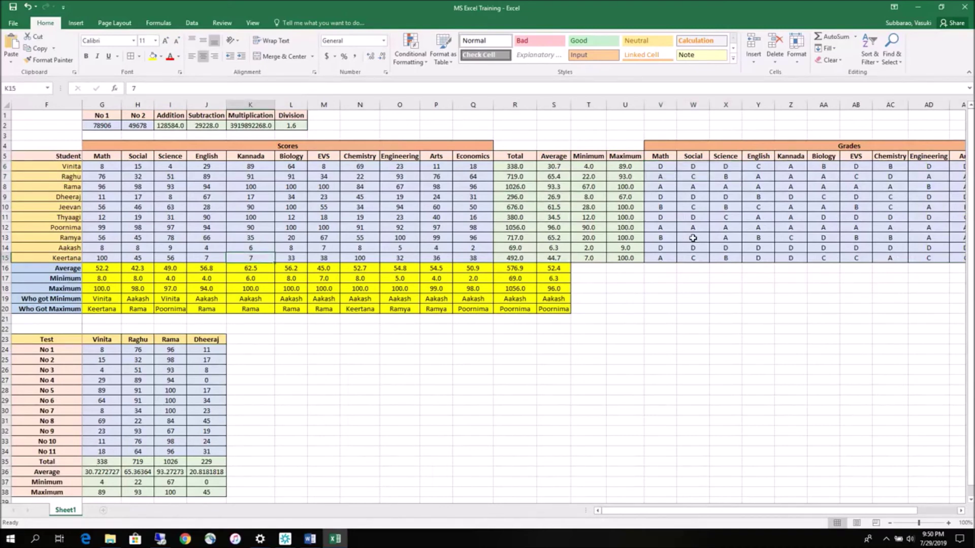
left_click(790, 258)
left_click(256, 259)
type("35")
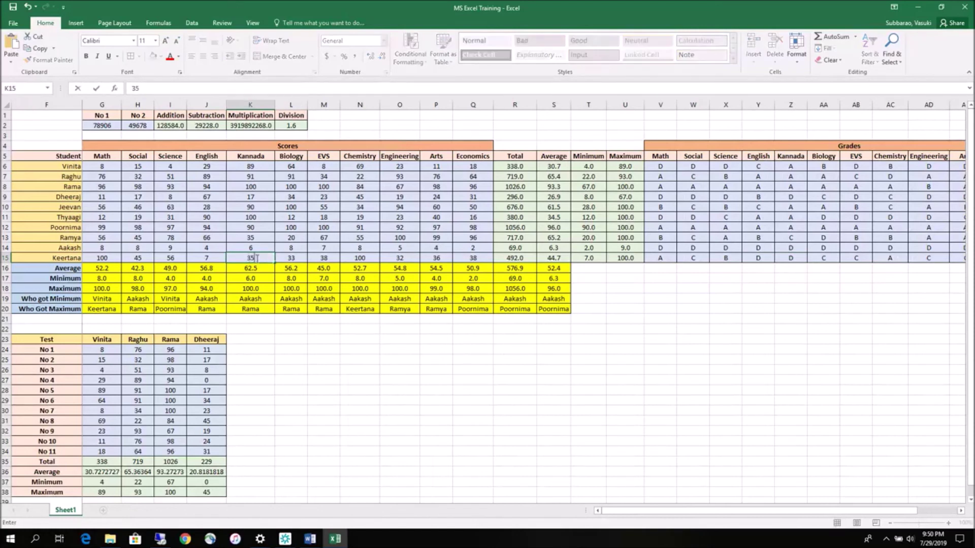
key("Return")
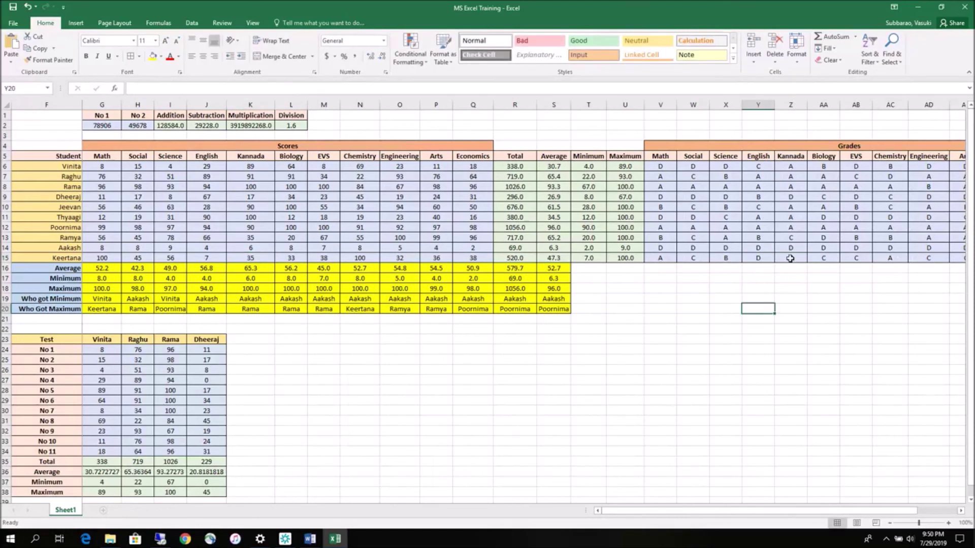
left_click(790, 257)
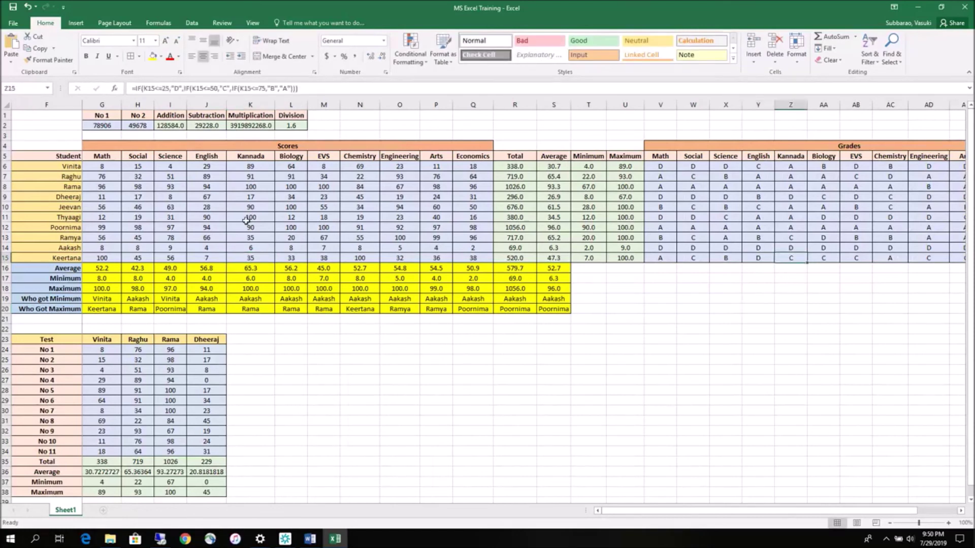
Step: Change the Kannada mark in K15 to 67 and recheck the Z15 grade
left_click(250, 256)
type("67")
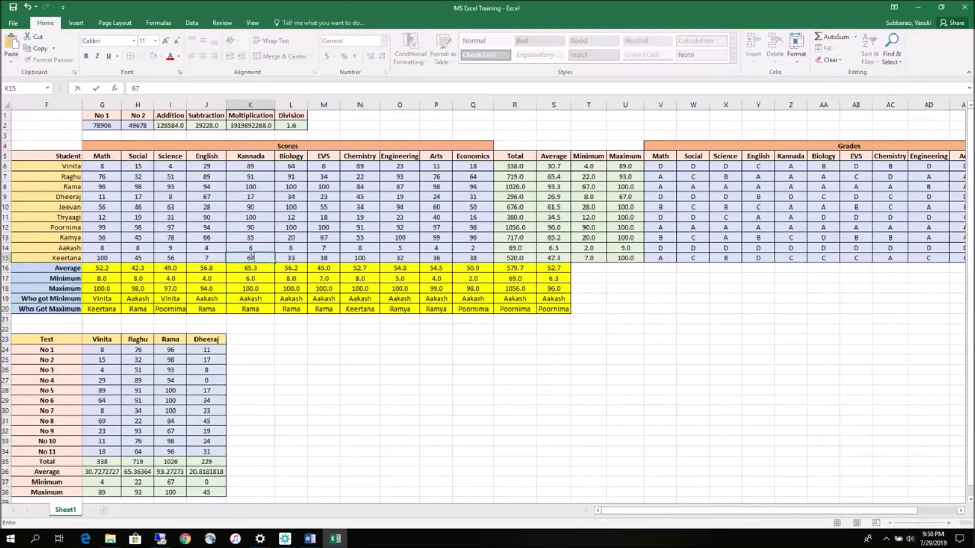
left_click(260, 352)
left_click(795, 261)
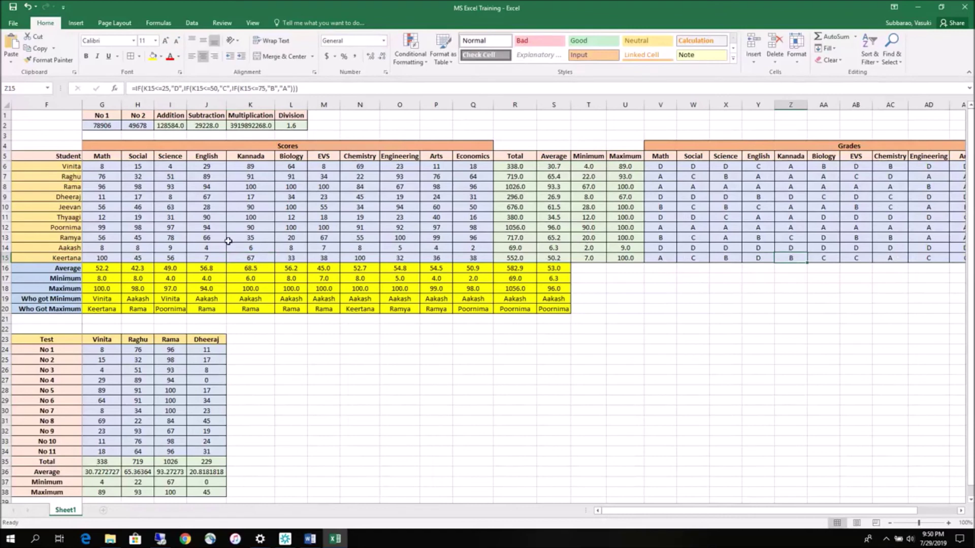
left_click(261, 257)
Step: Review the updated marks, grades table, totals and summary rows
left_click_drag(102, 166, 469, 256)
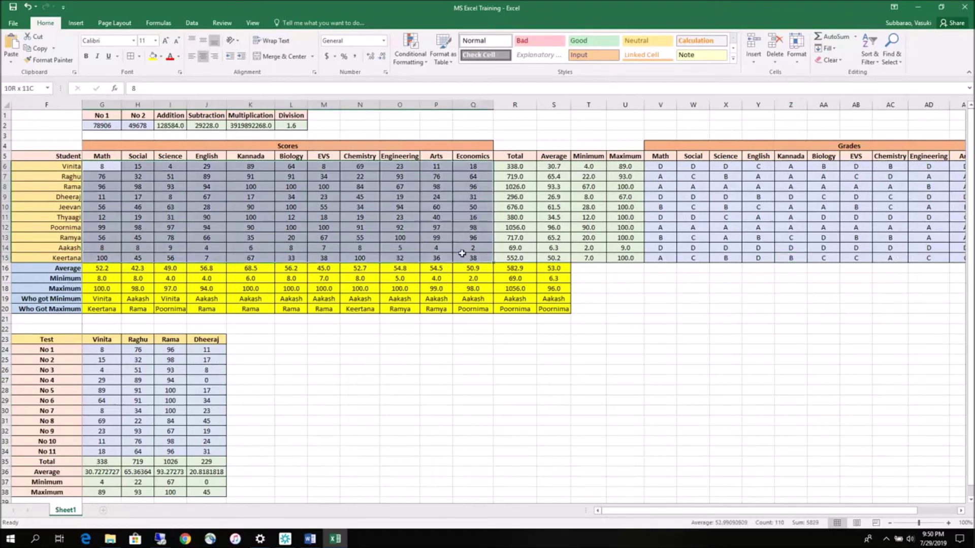
left_click_drag(655, 168, 876, 261)
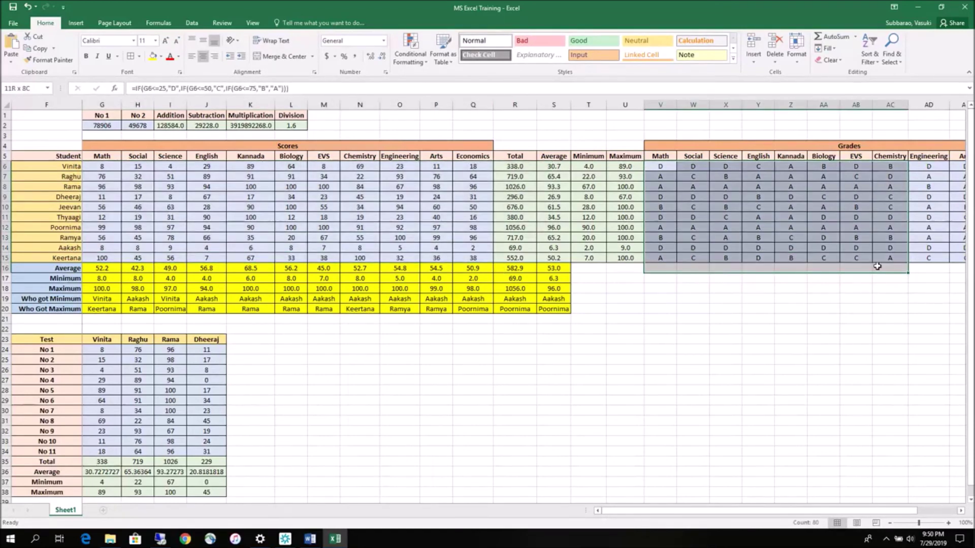
mouse_move(514, 156)
left_mouse_down()
mouse_move(632, 241)
mouse_move(639, 258)
left_mouse_up()
left_click_drag(726, 207, 758, 238)
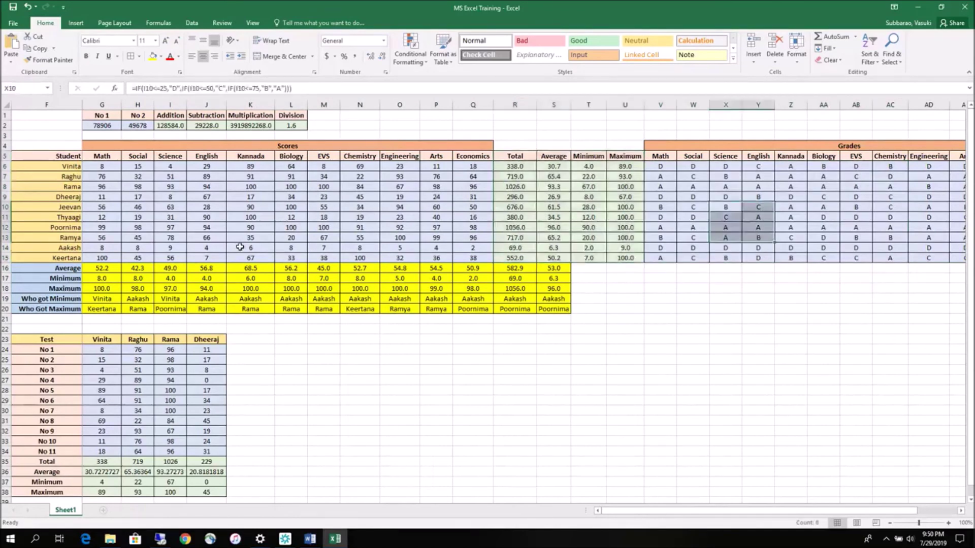
left_click_drag(100, 269, 558, 303)
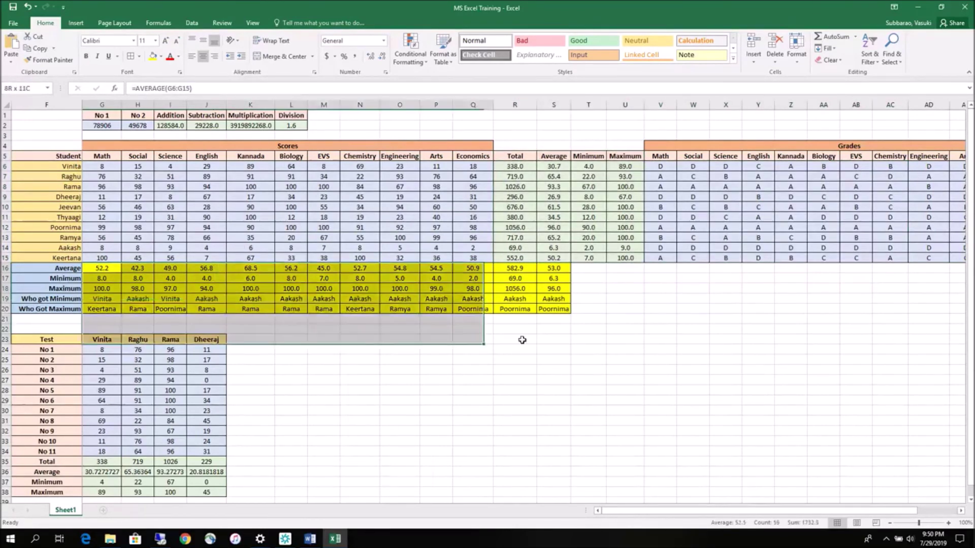
left_click_drag(101, 166, 458, 256)
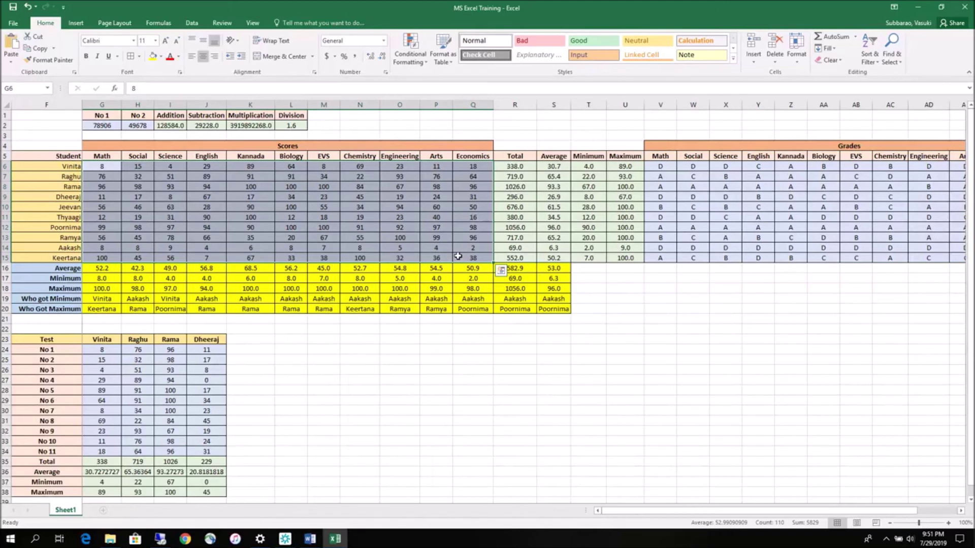
Step: Inspect the lookup formulas in cells G20, S20 and S19
left_click(105, 312)
left_click(554, 310)
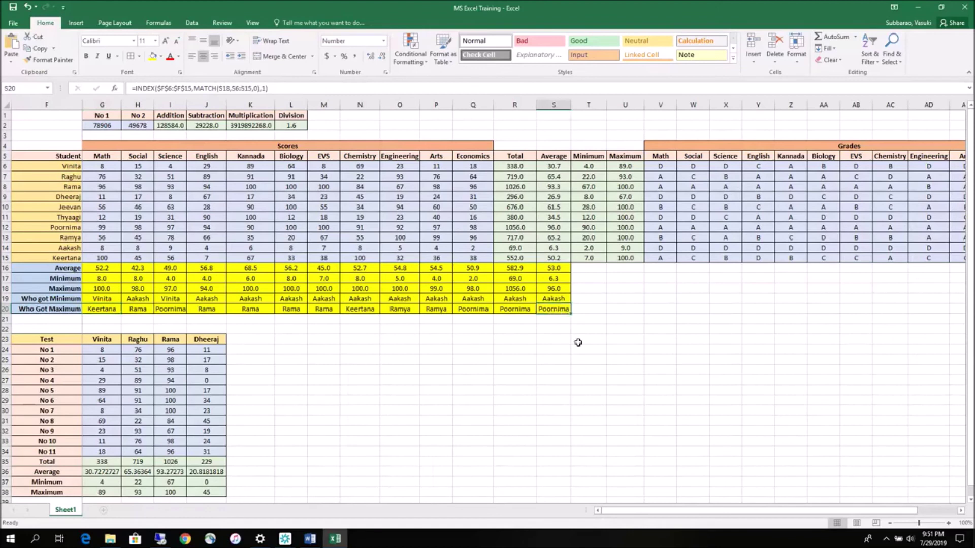
left_click(553, 298)
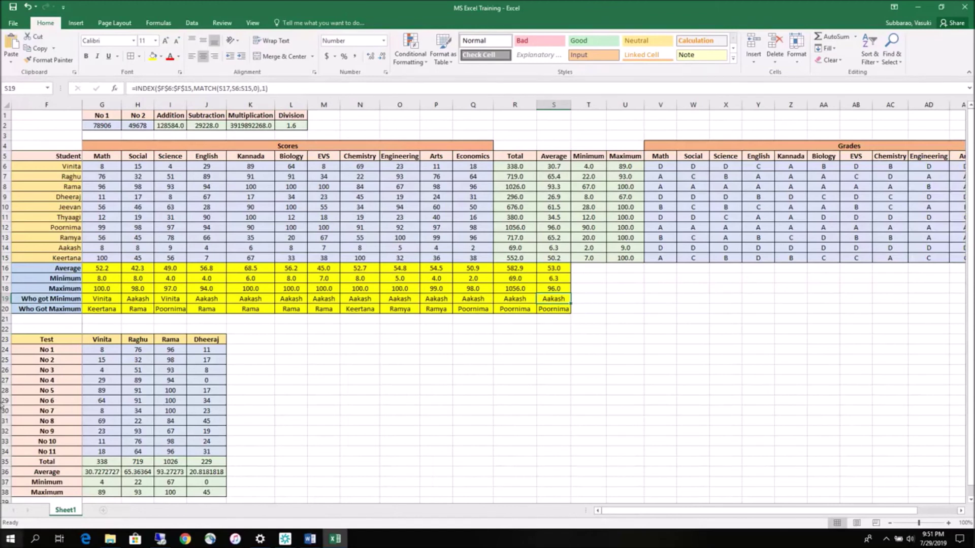
Step: Replace the misspelled student name with its corrected spelling throughout the names in F6:F15
left_click_drag(68, 171, 51, 258)
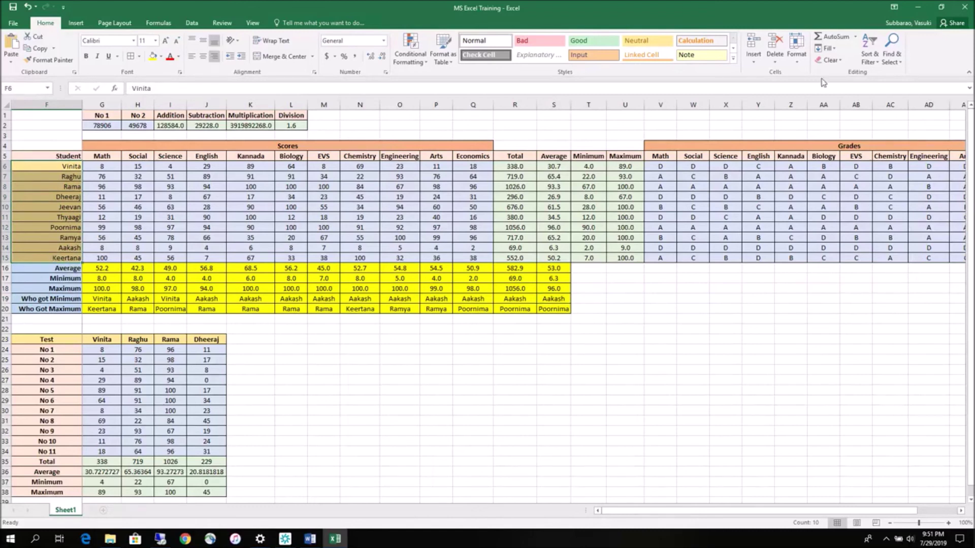
left_click(892, 56)
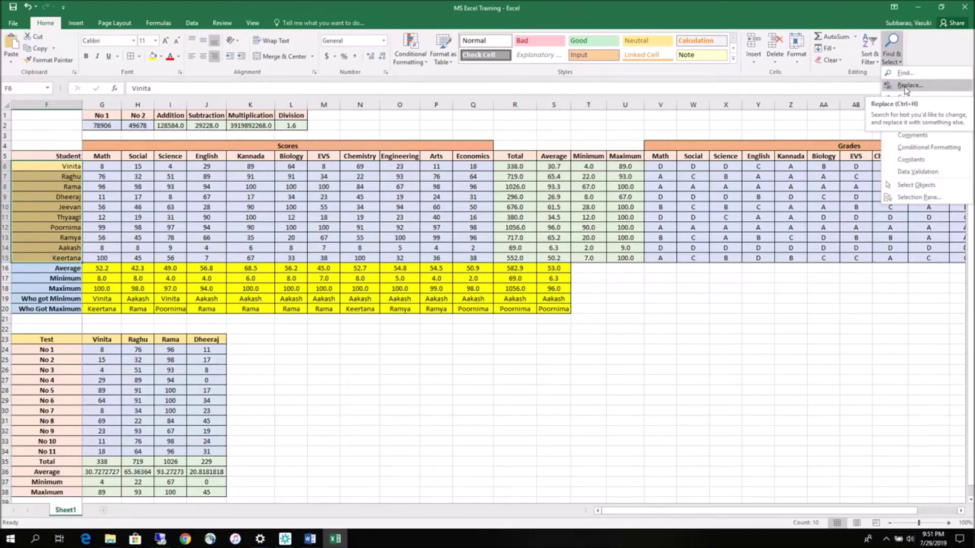
left_click(908, 85)
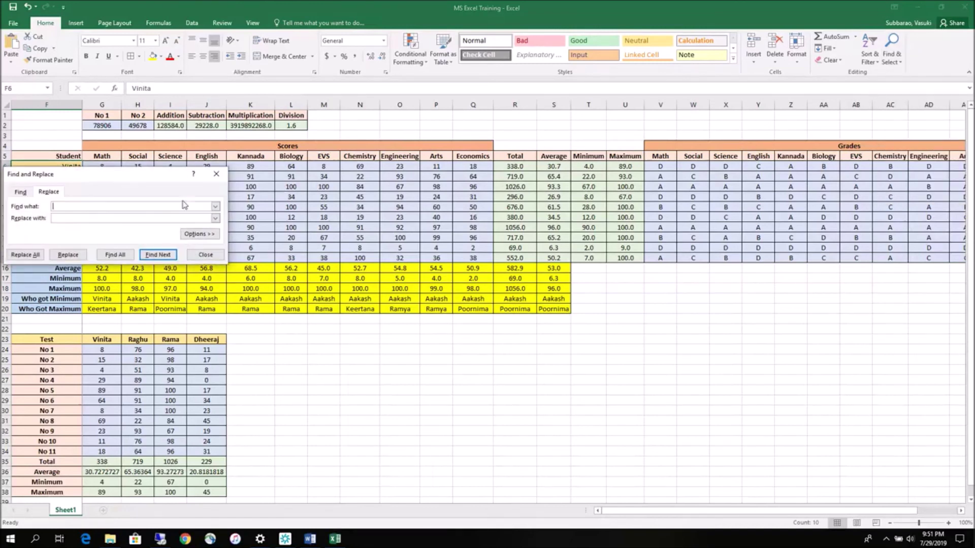
type("Keertana")
left_click(207, 220)
type("Kirthana")
left_click(27, 254)
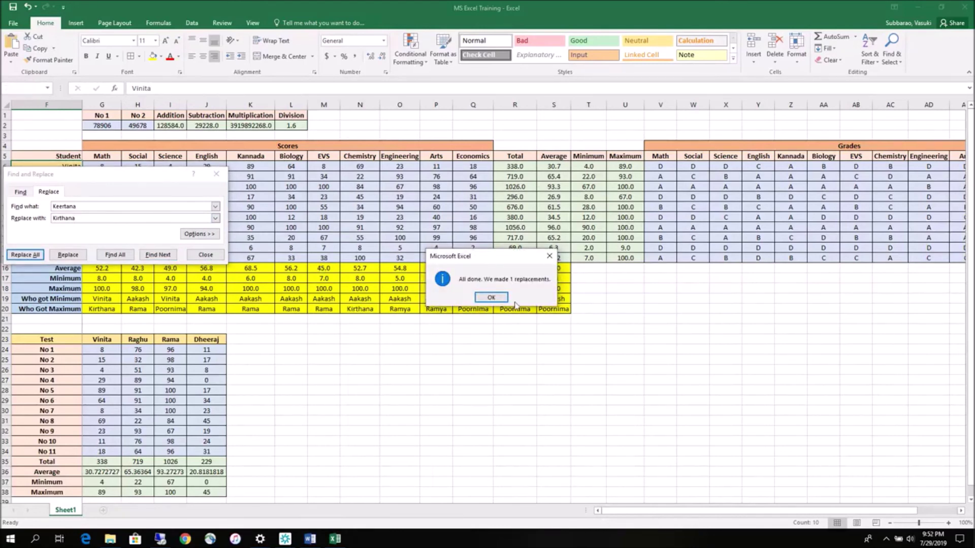
key("Return")
left_click(203, 255)
left_click(275, 345)
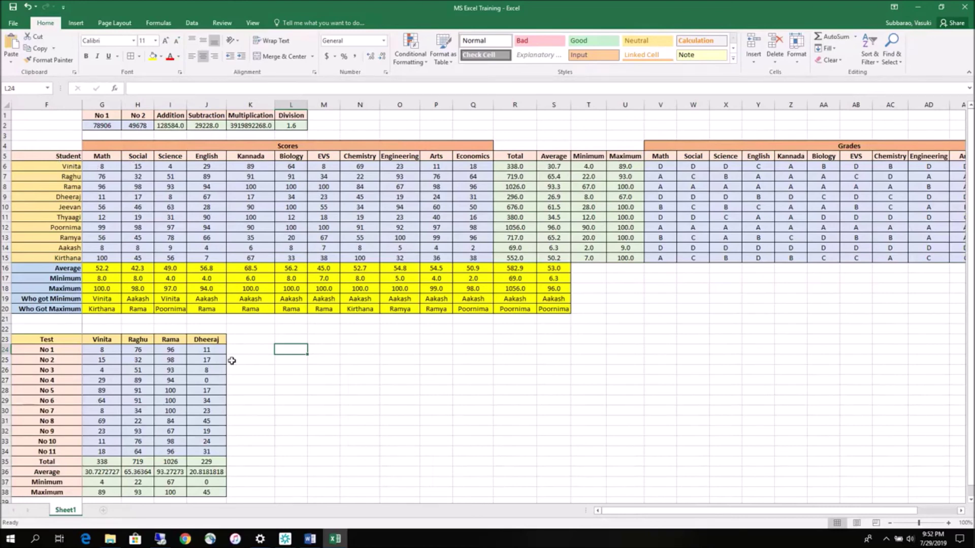
scroll(237, 378, "down", 2)
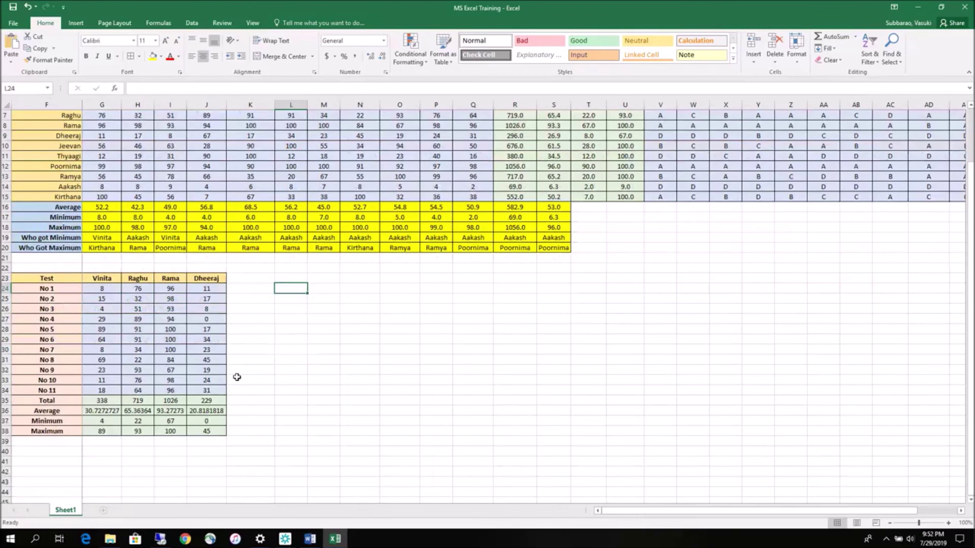
scroll(236, 377, "up", 1)
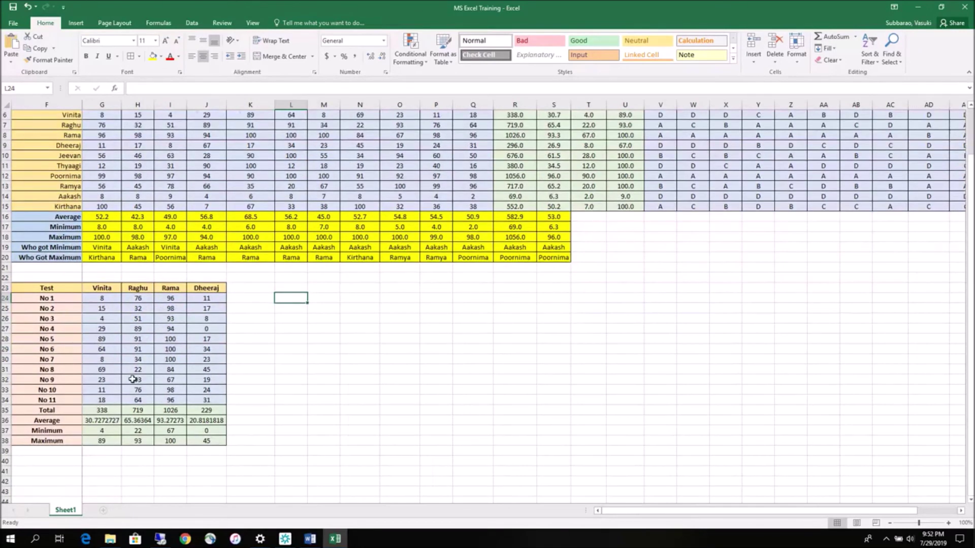
scroll(133, 379, "up", 1)
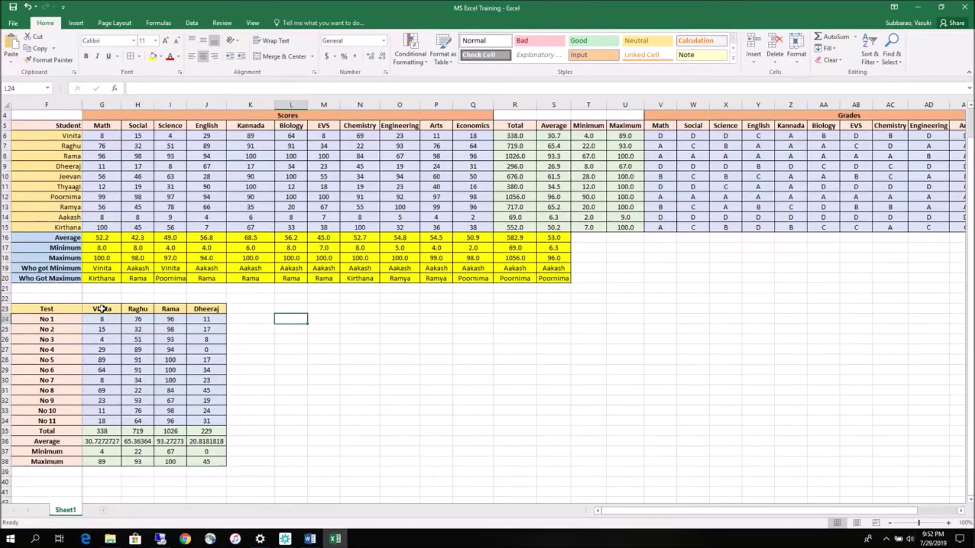
left_click_drag(102, 319, 117, 420)
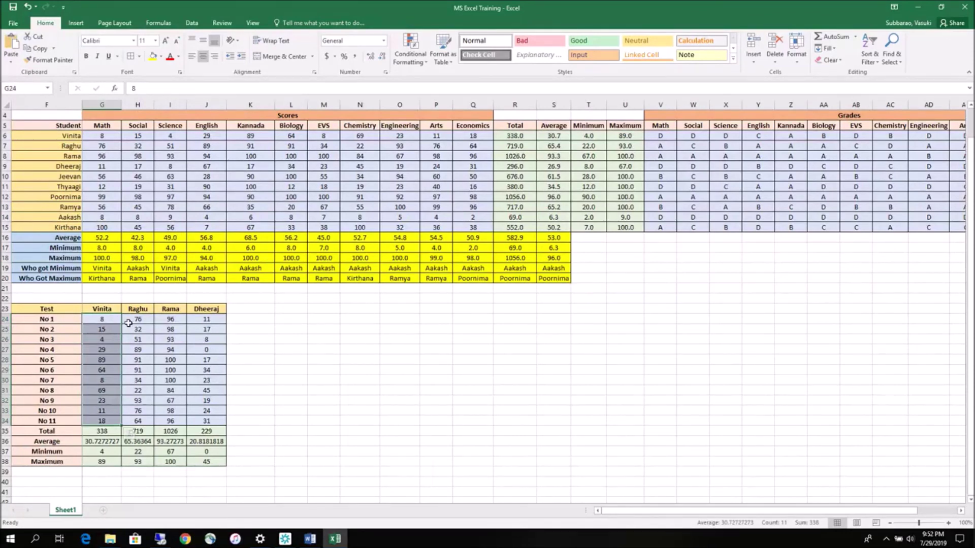
scroll(128, 323, "up", 1)
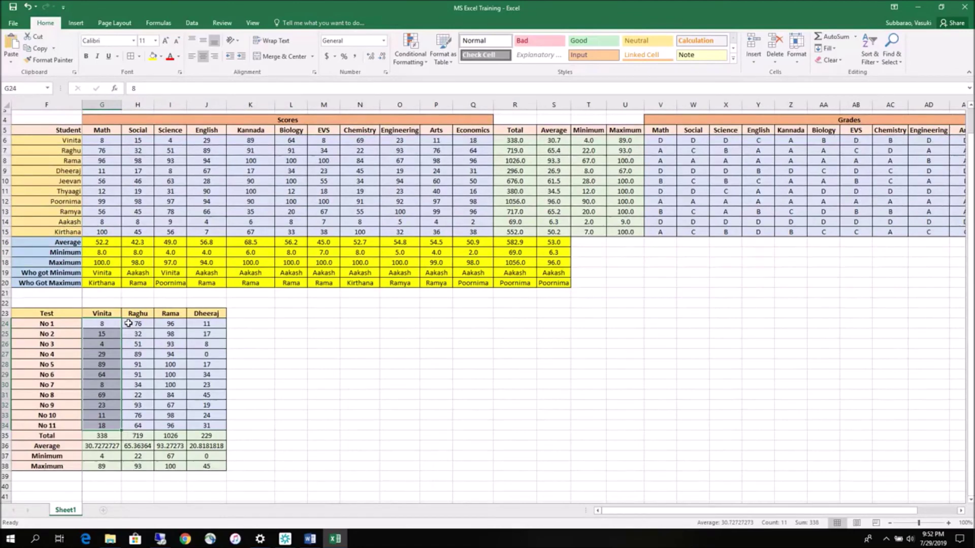
scroll(128, 323, "up", 1)
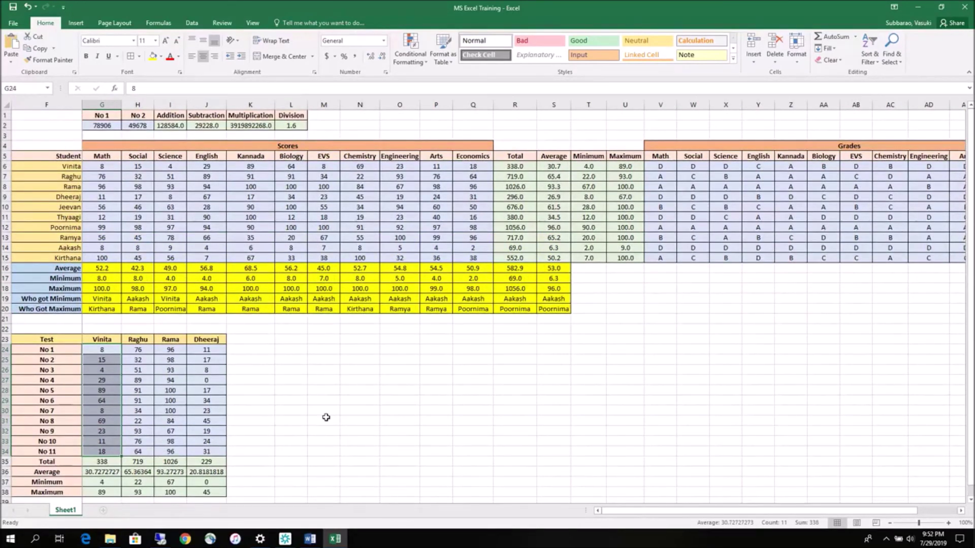
scroll(326, 417, "down", 3)
Step: Enter the label 'Example 4' in F40, correcting the typo
left_click(57, 423)
type("Exa")
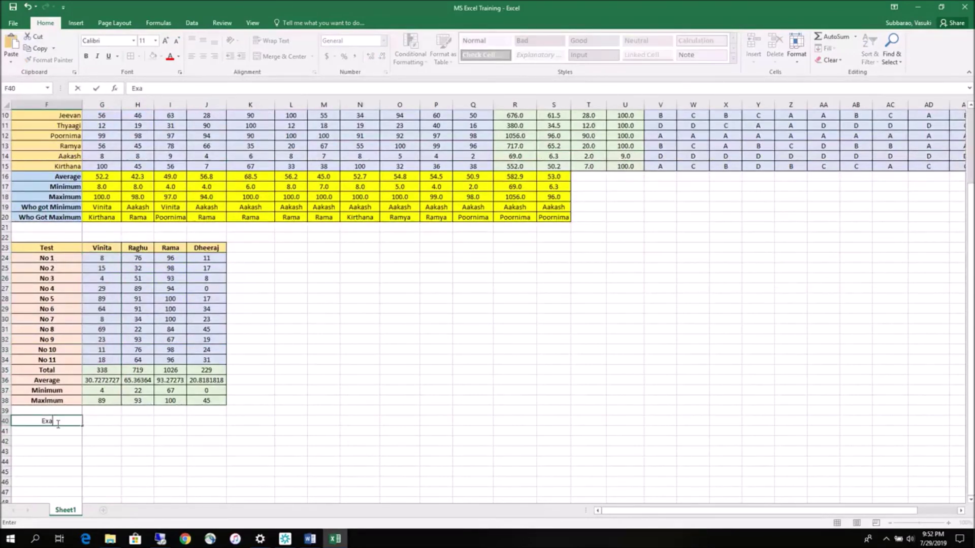
type("ample 4")
left_click(46, 421)
key("BackSpace")
scroll(242, 342, "up", 3)
scroll(242, 342, "down", 3)
Step: Enter headers Akki, Bele, Godambi, Drakshi in G42:J42 and label F43 'Customer 1'
left_click(98, 441)
scroll(98, 444, "down", 1)
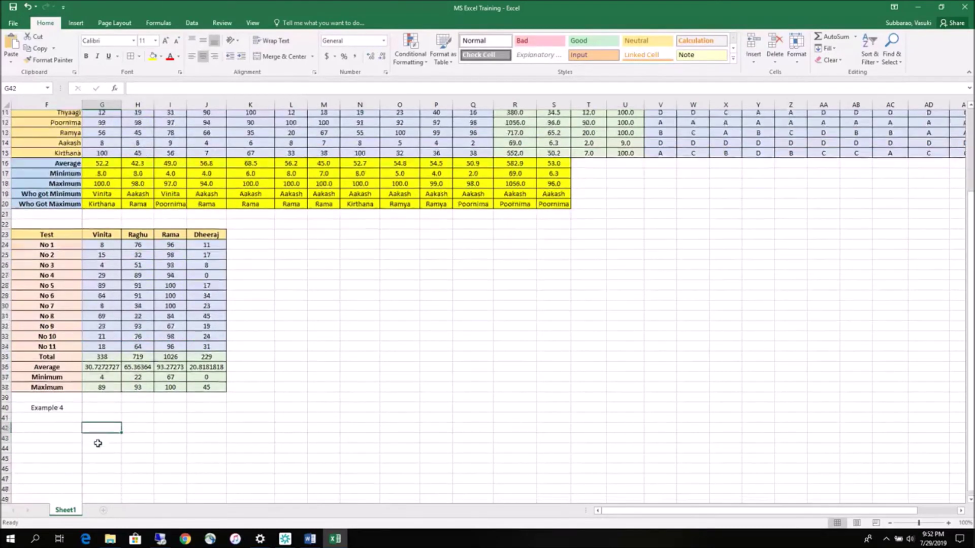
scroll(98, 443, "down", 5)
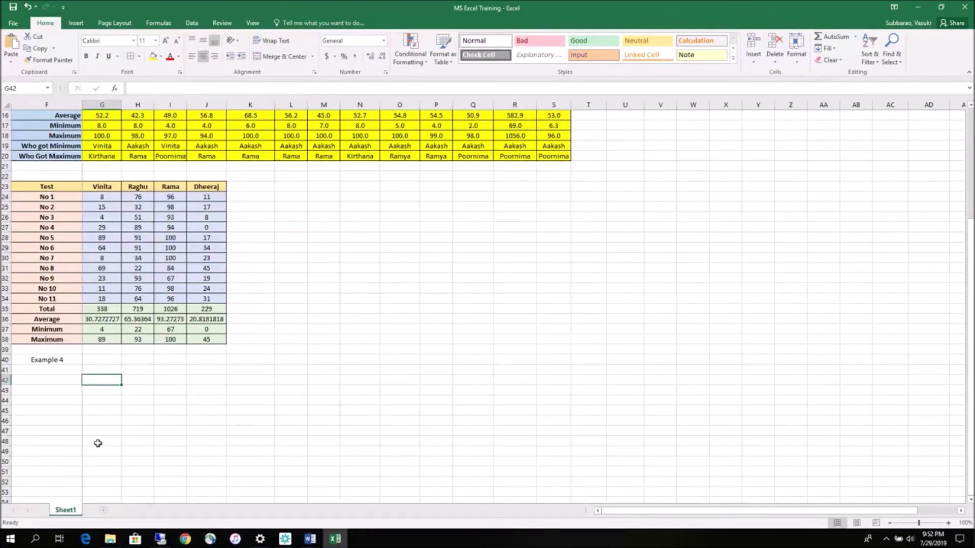
type("apples")
key("BackSpace")
key("BackSpace")
key("BackSpace")
key("BackSpace")
key("BackSpace")
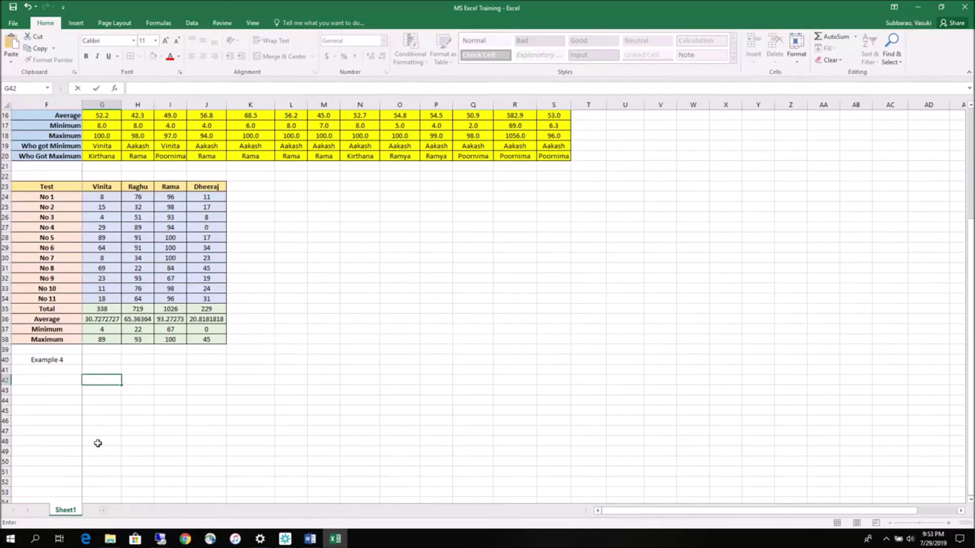
type("Akki")
key("Tab")
type("Bele")
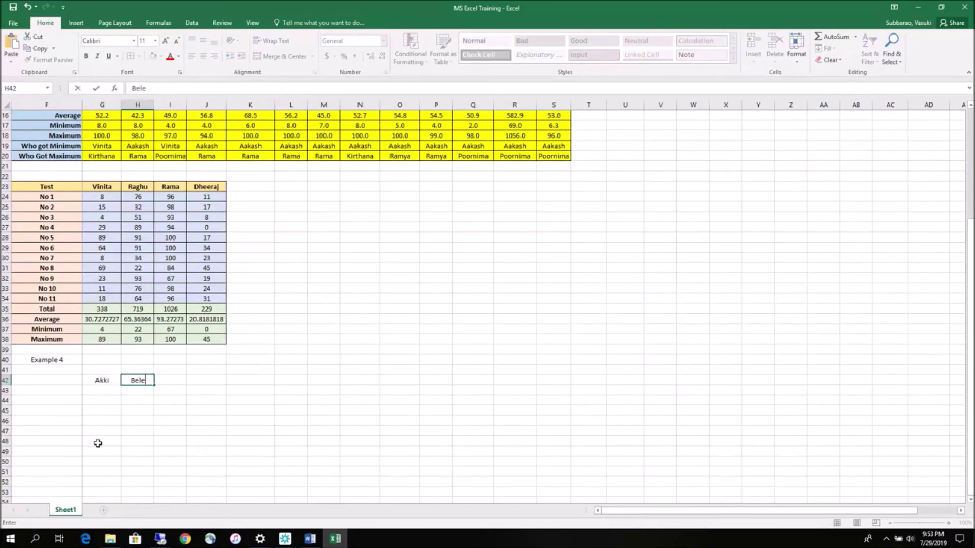
key("Tab")
type("Godambi")
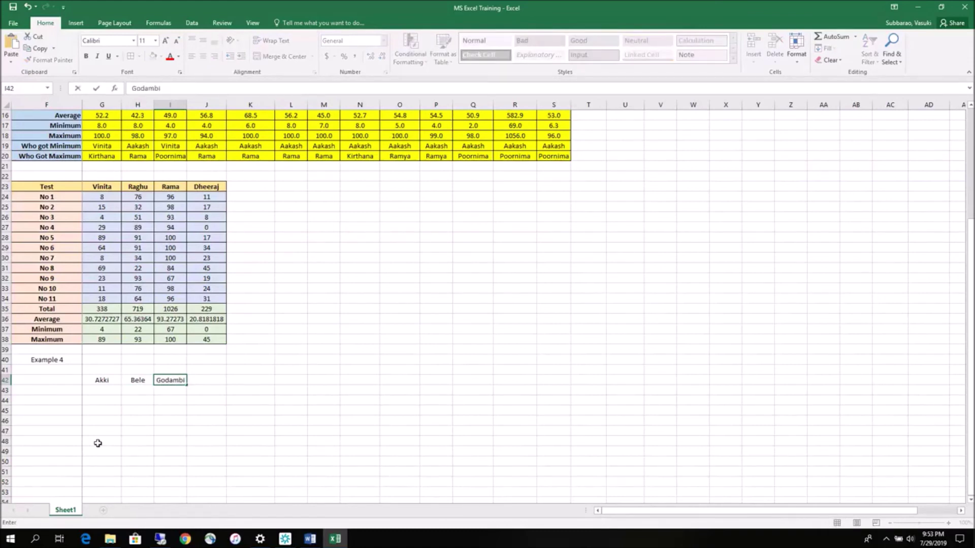
key("Tab")
type("Drakshi")
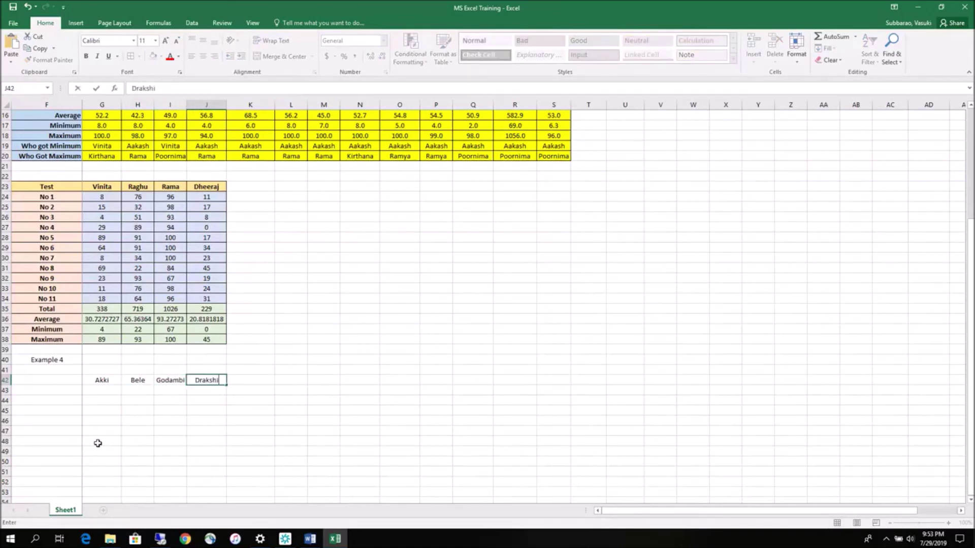
key("Return")
key("Left")
key("Left")
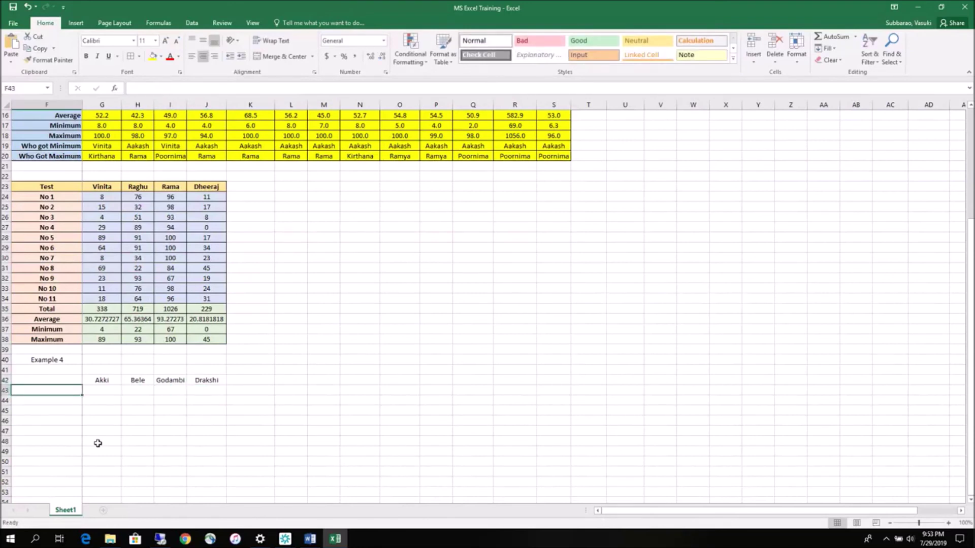
type("Customer")
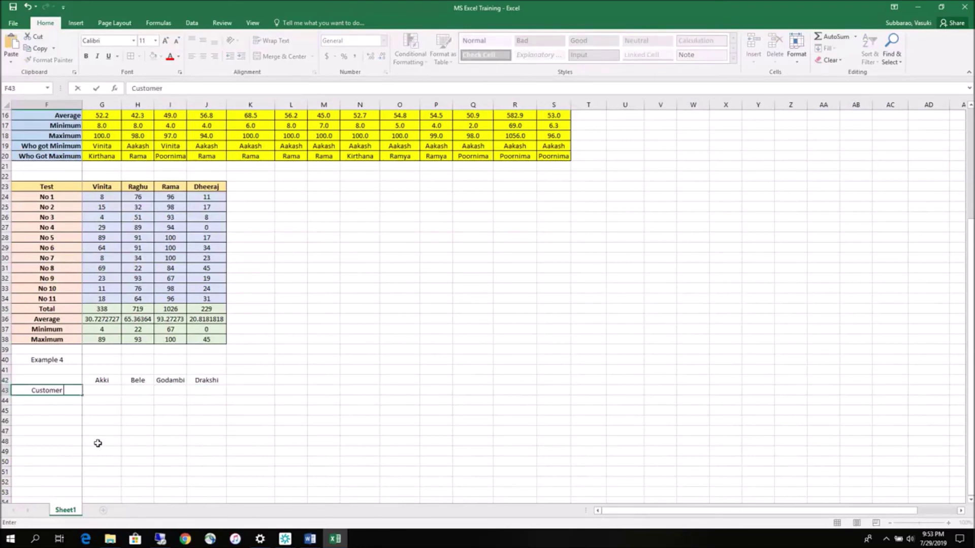
type(" 1")
Step: Enter Customer 1's quantities 1, 2, 0.25 and 0.5 in G43:J43
key("Tab")
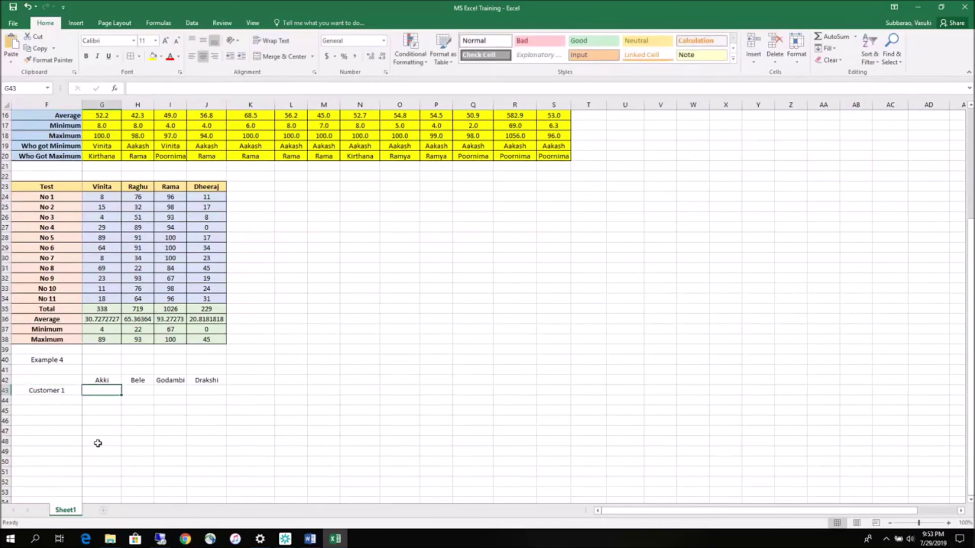
type("1")
key("Tab")
key("shift+Tab")
key("Tab")
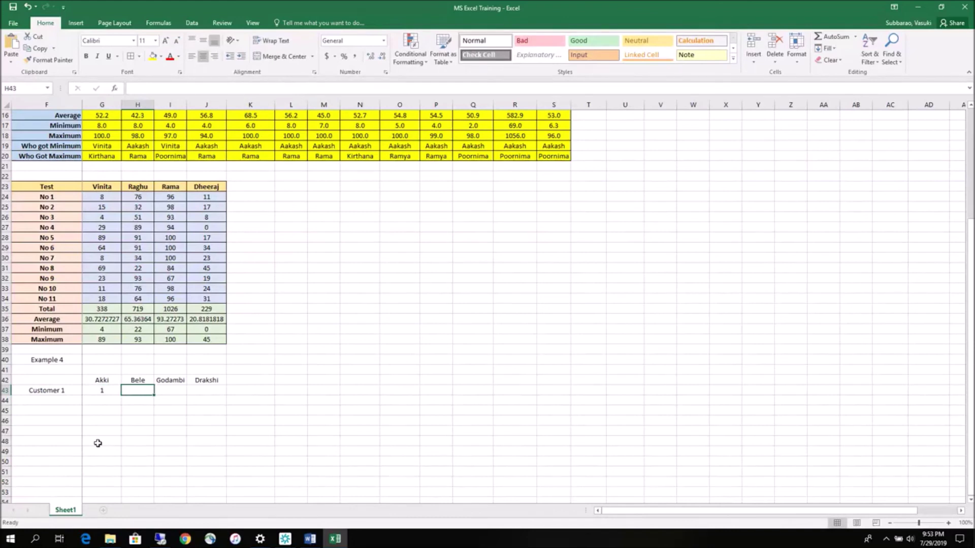
type("2")
key("Tab")
type(".")
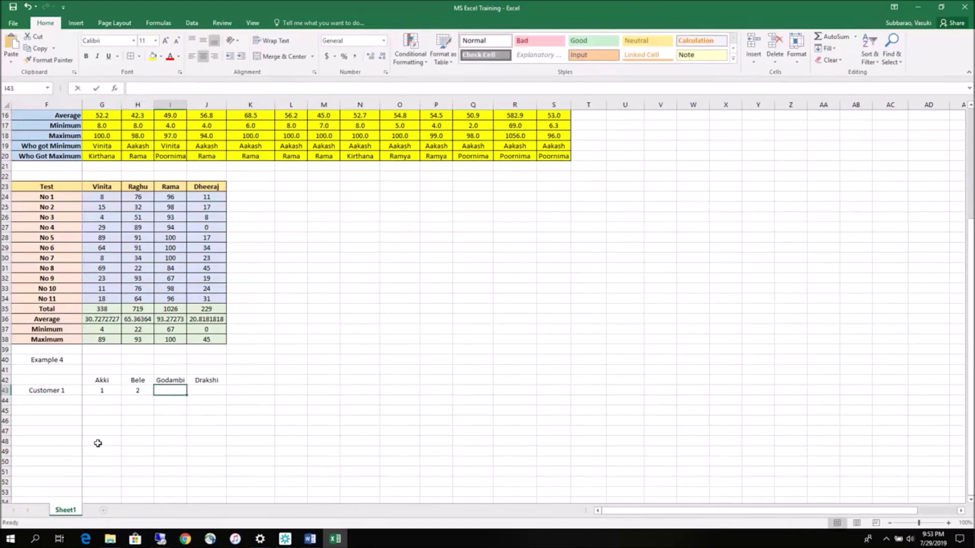
type("25")
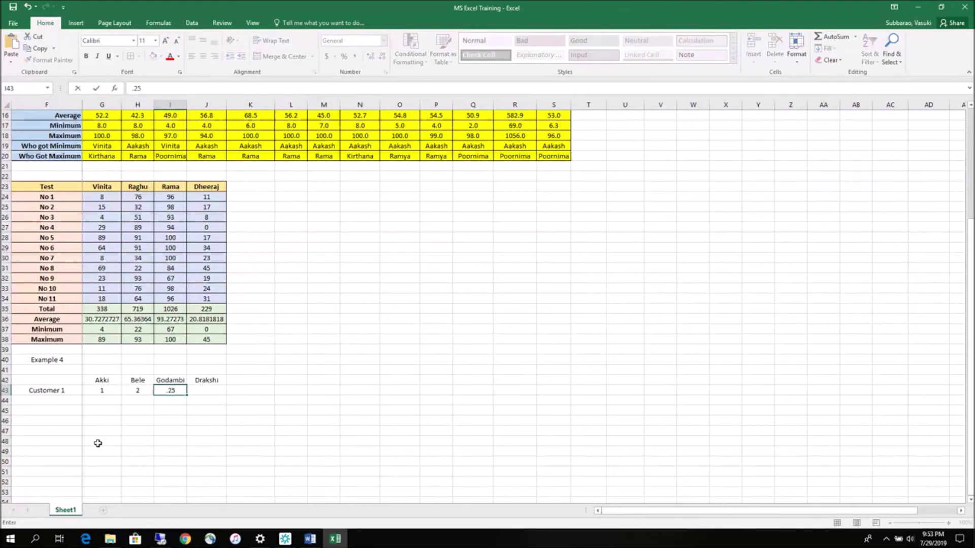
key("Tab")
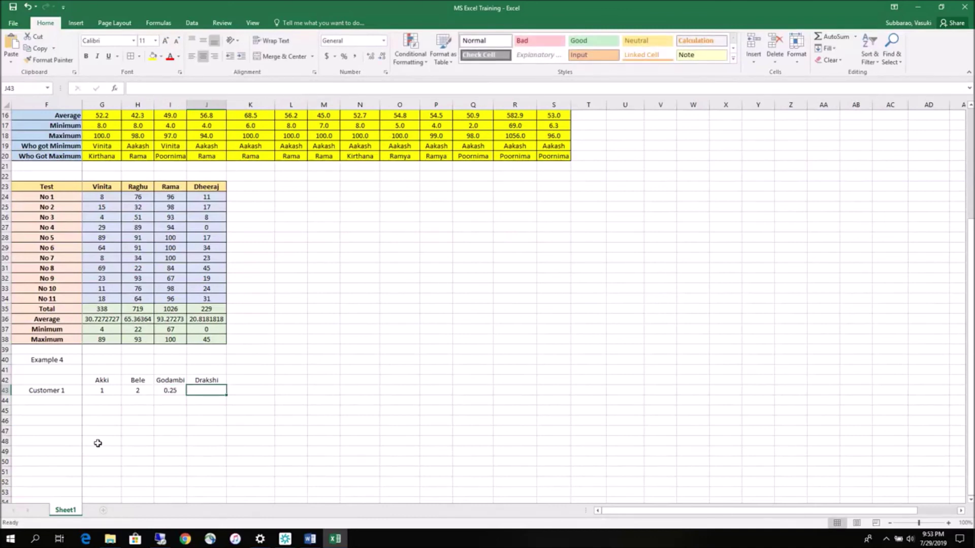
type(".5")
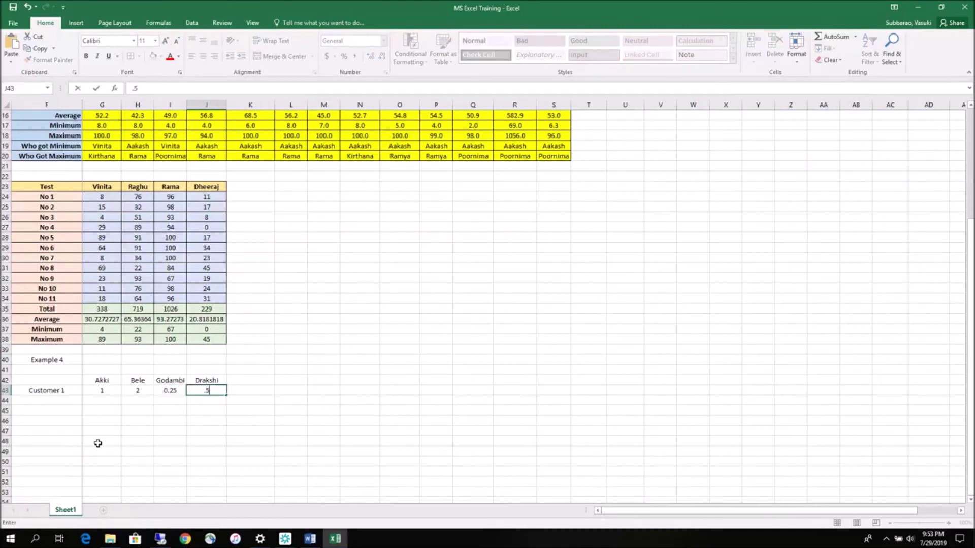
key("Return")
Step: Show Customer 1's quantities with one decimal place
left_click_drag(102, 392, 204, 390)
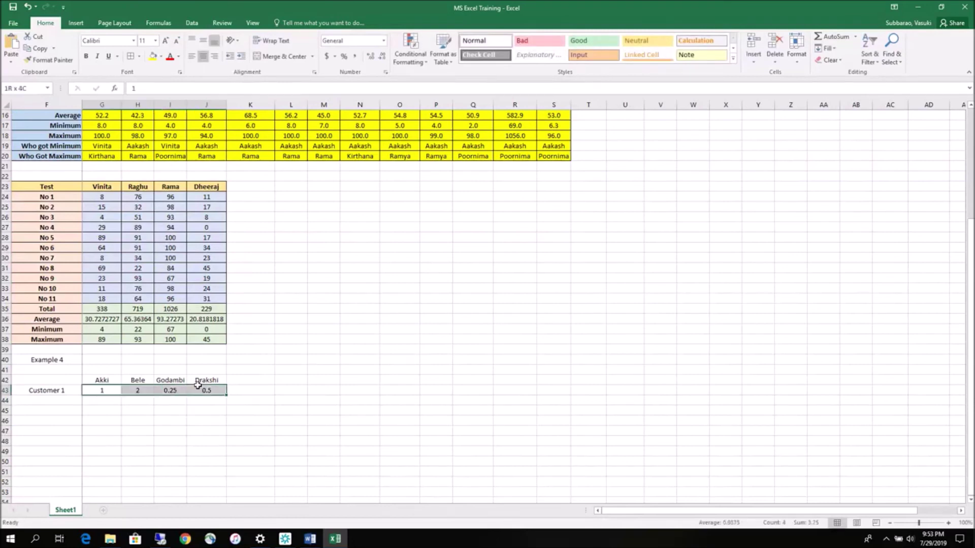
left_click(371, 57)
left_click(382, 56)
Step: Add a 'Customer 2' row in F44 with quantities 2, 3, 1 and 0.25
left_click(51, 401)
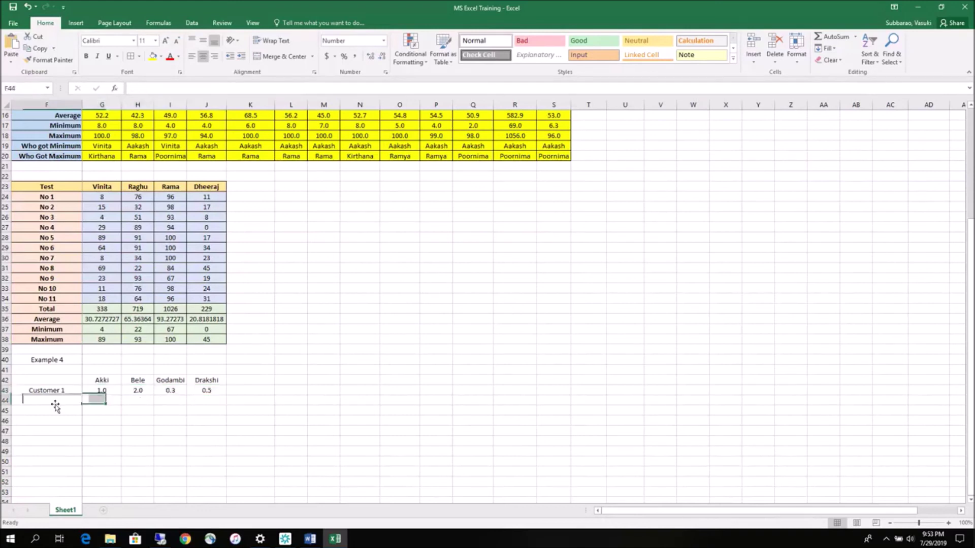
type("Cums")
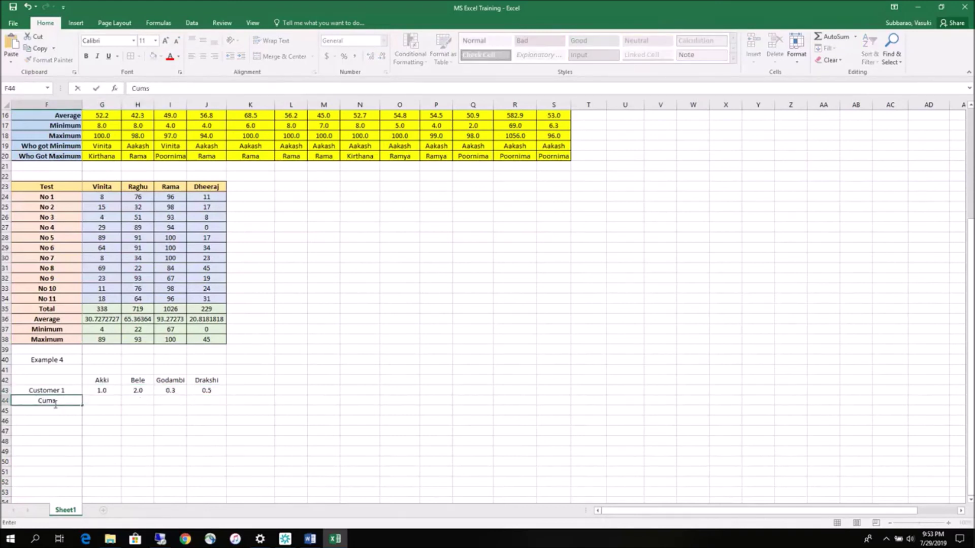
key("BackSpace")
type("s")
left_click(77, 401)
key("BackSpace")
type("2")
left_click(113, 402)
type("2")
left_click(145, 401)
type("3")
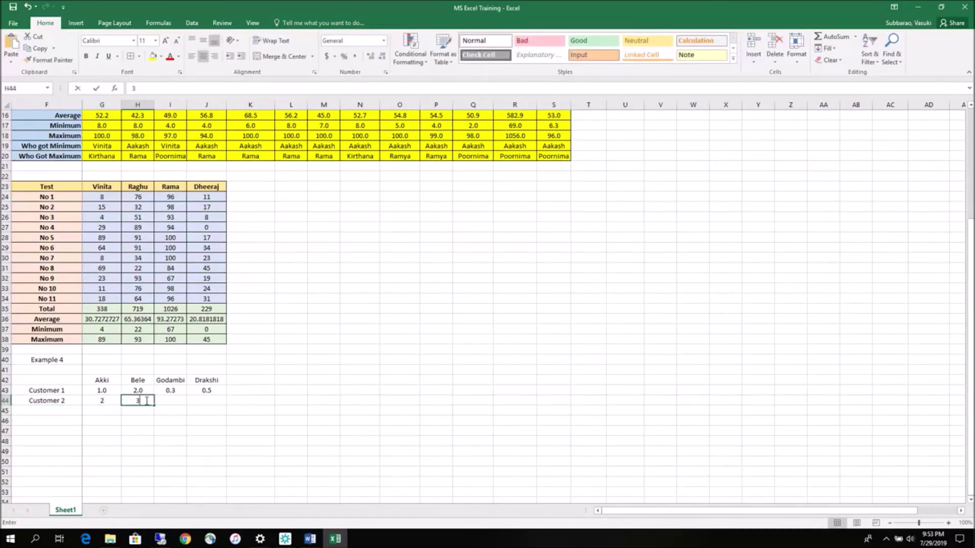
left_click(172, 399)
type("1")
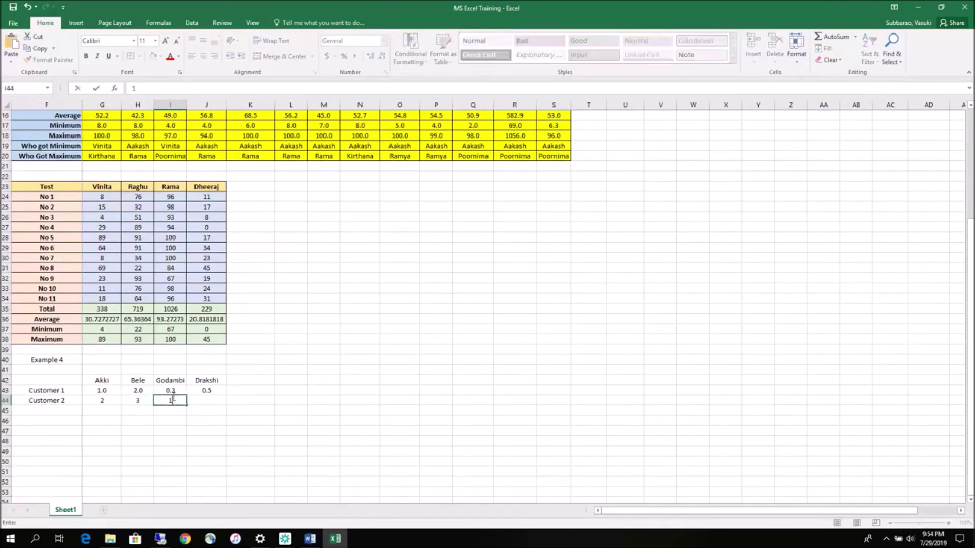
key("Tab")
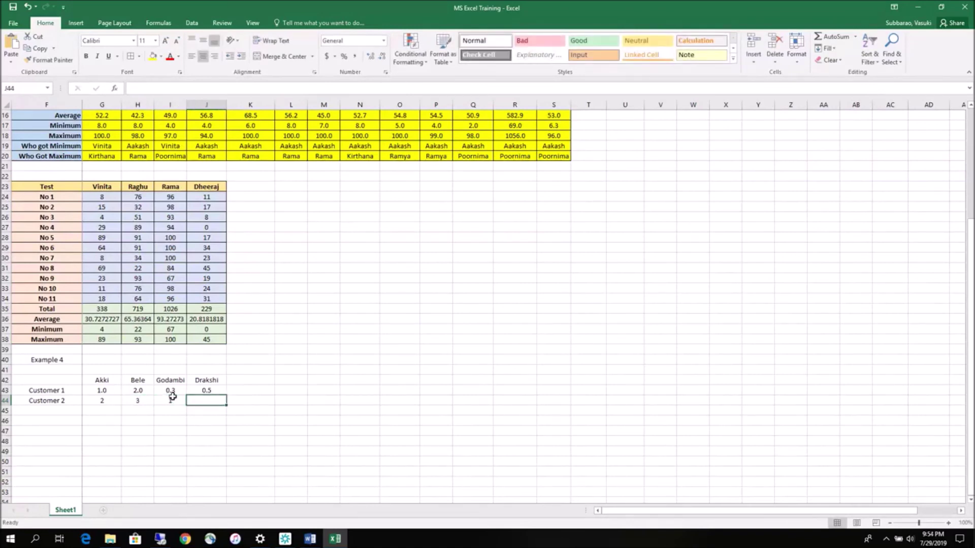
type(".25")
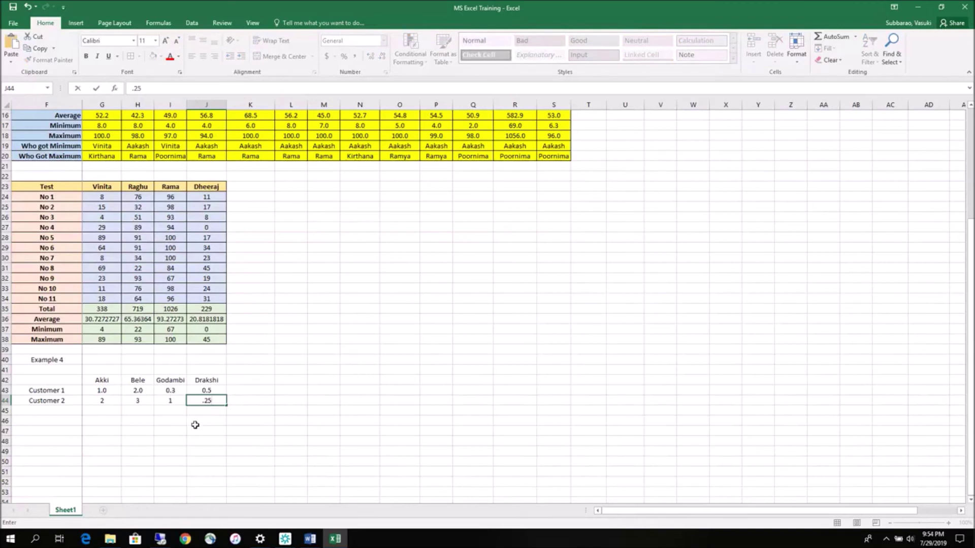
left_click(195, 425)
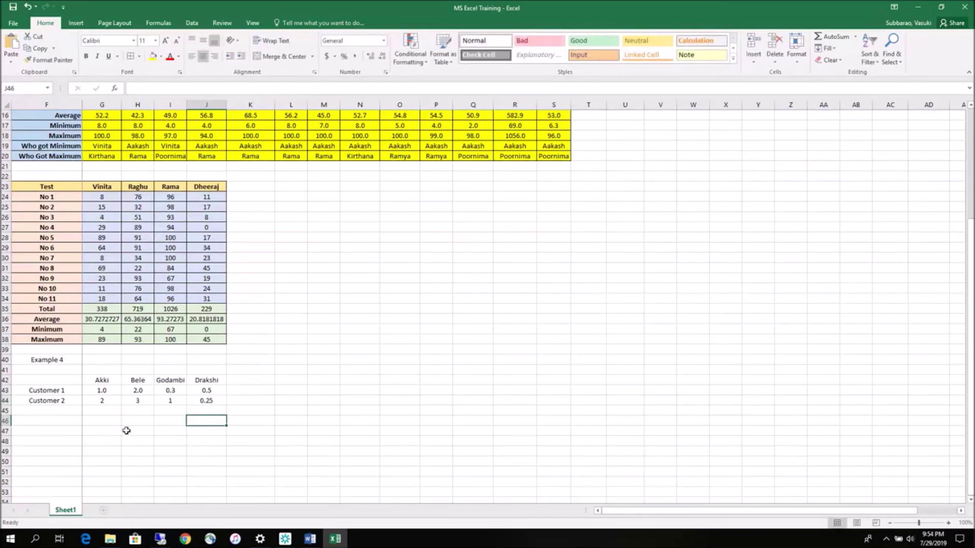
Step: Show Customer 2's quantities with one decimal place
left_click_drag(92, 401, 206, 400)
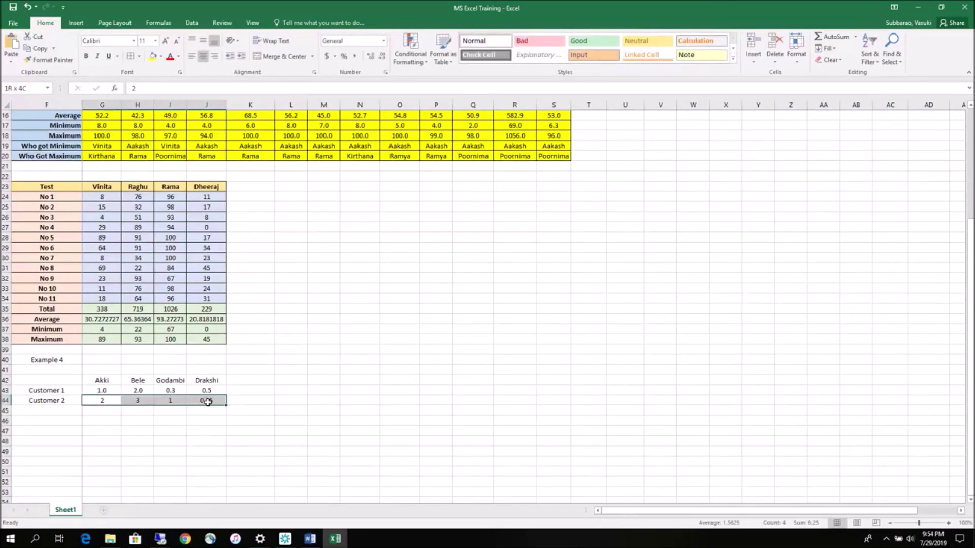
left_click(371, 58)
left_click(383, 59)
left_click(384, 60)
left_click(250, 380)
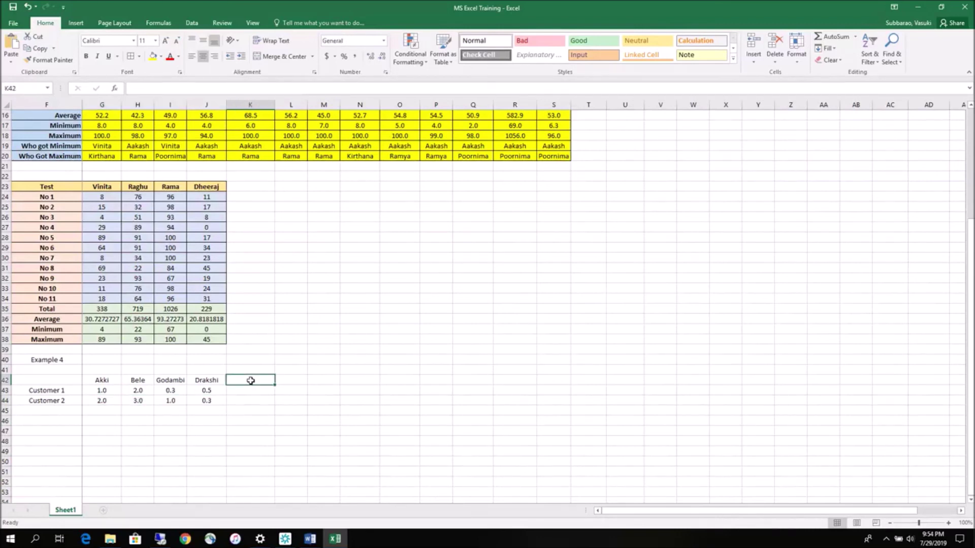
Step: Enter price headers Akki, Bele, Godambi, Drakshi in K42:N42, fixing the misspelt Drakshi
type("Akki")
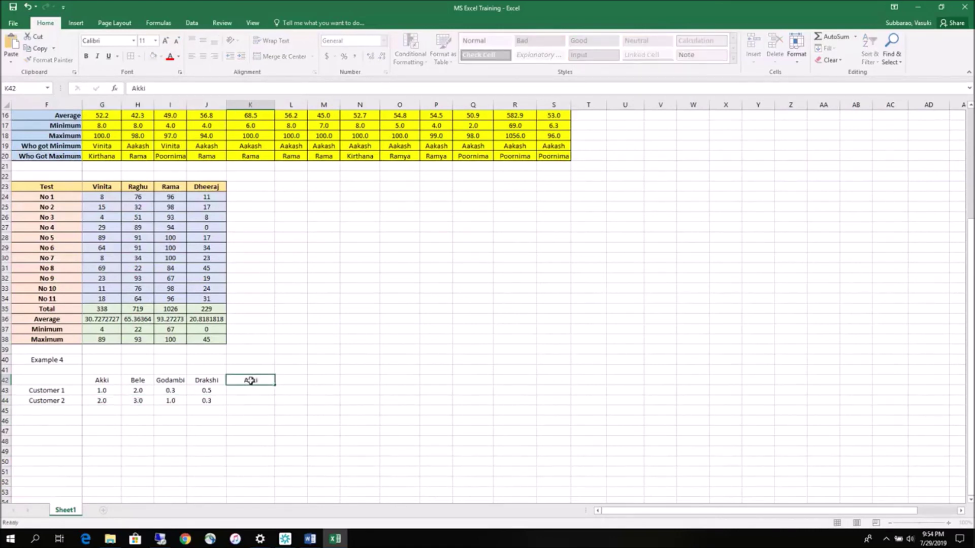
key("Tab")
type("Bele")
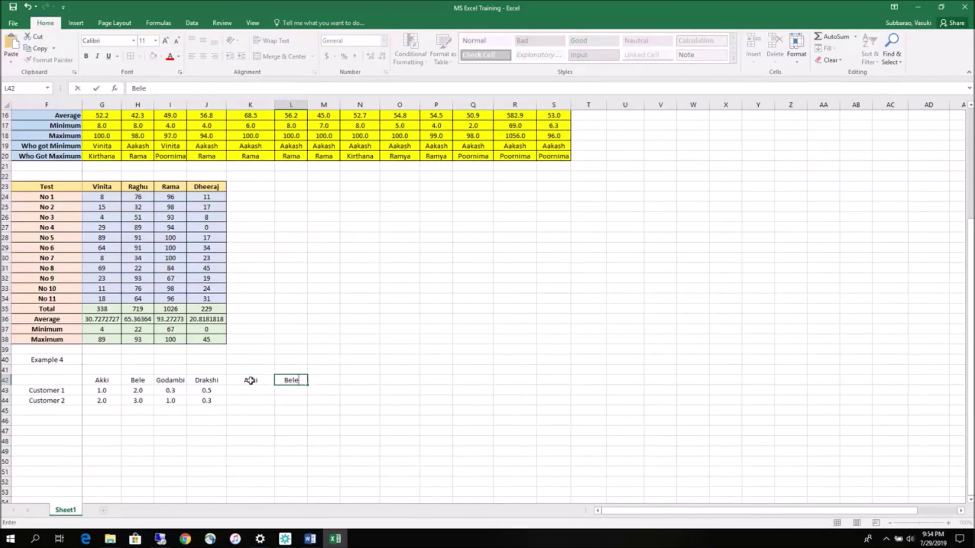
key("Tab")
type("Godambi")
key("Tab")
type("dra")
type("ksh")
key("BackSpace")
key("BackSpace")
key("BackSpace")
key("BackSpace")
key("BackSpace")
key("BackSpace")
type("draskhi")
key("BackSpace")
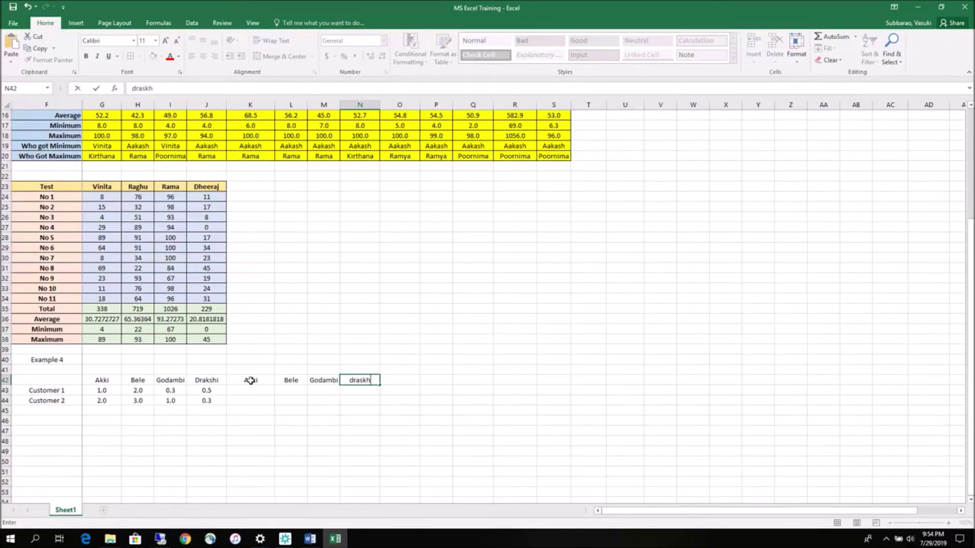
key("BackSpace")
key("BackSpace")
key("BackSpace")
key("Return")
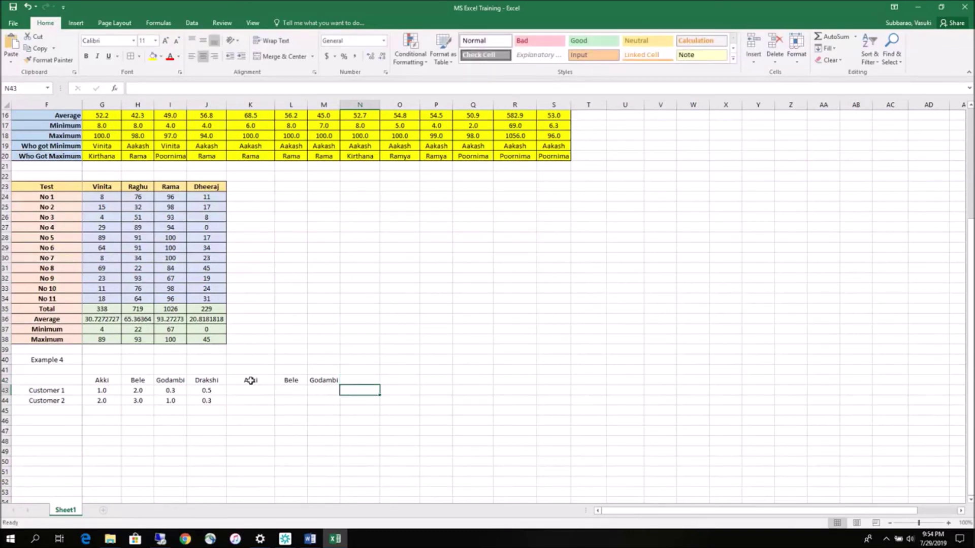
left_click(369, 377)
type("Drakshi")
key("Return")
Step: Enter 100 as Customer 1's Akki price in K43
key("Left")
key("Left")
key("Left")
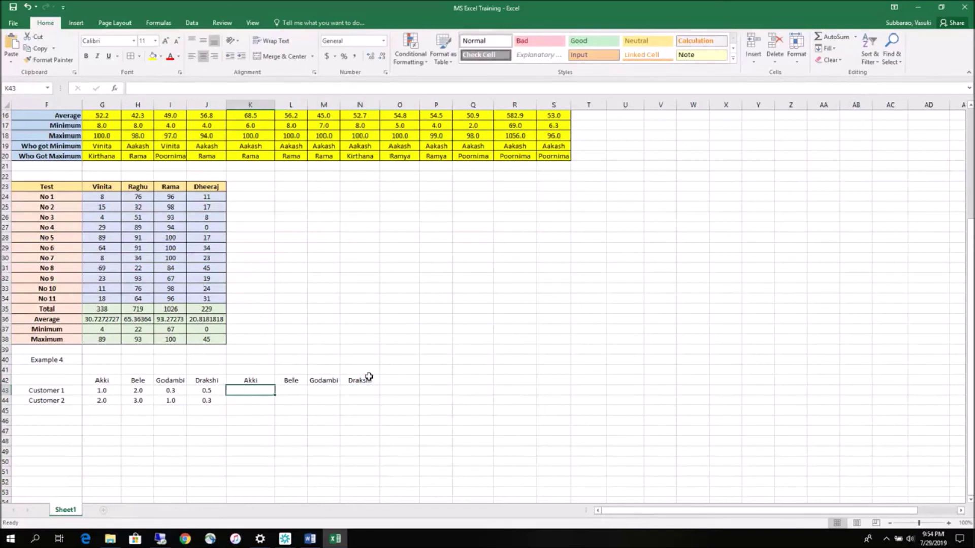
type("100")
key("Tab")
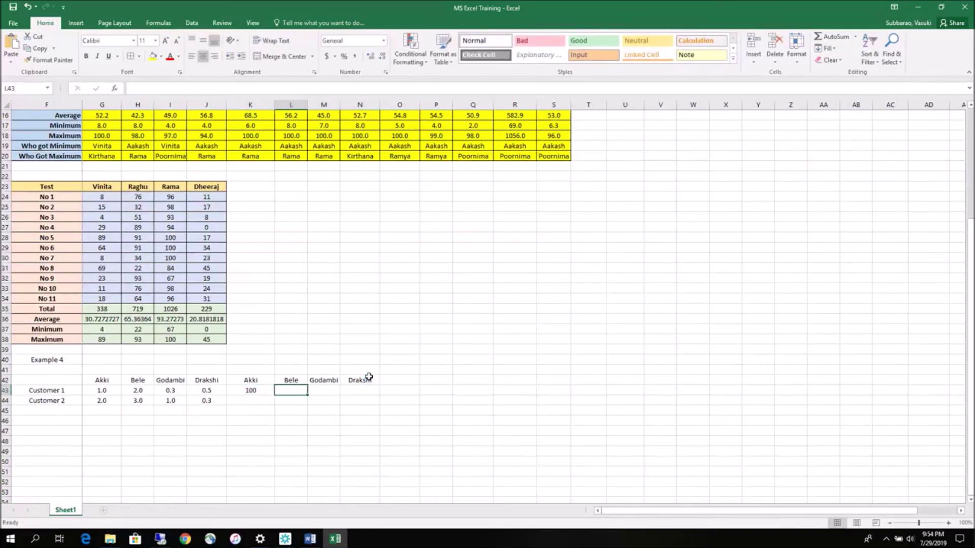
Step: Enter prices 75, 300 and 150 for Bele, Godambi and Drakshi in L43:N43
type("75")
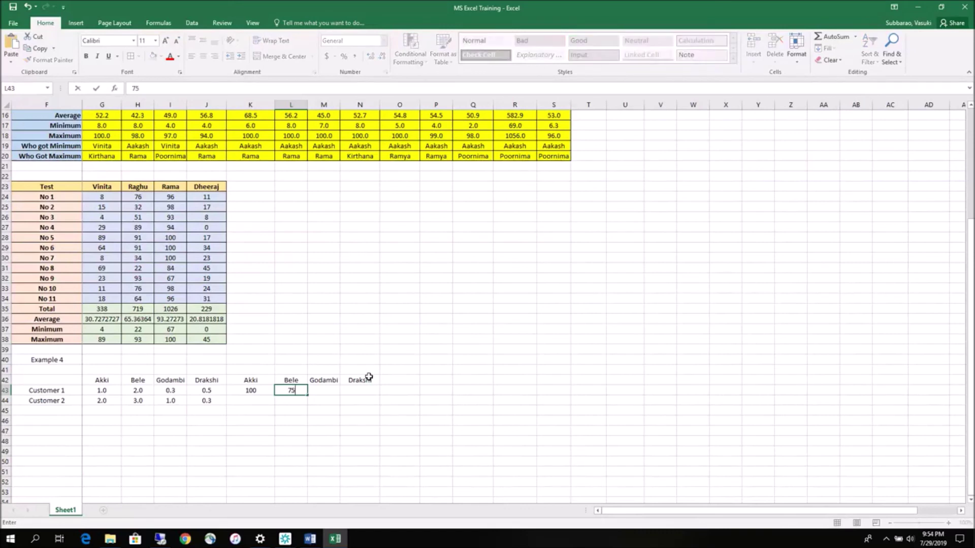
key("Tab")
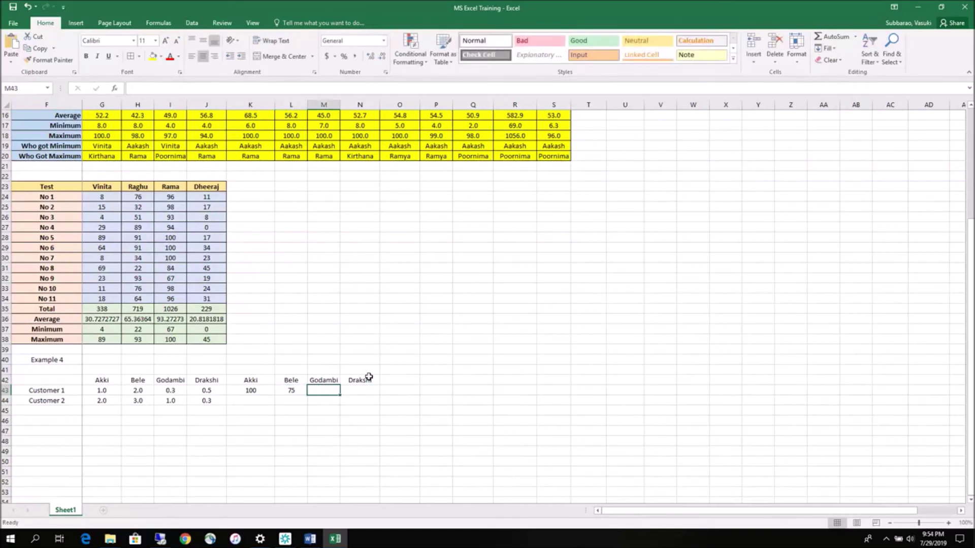
type("300")
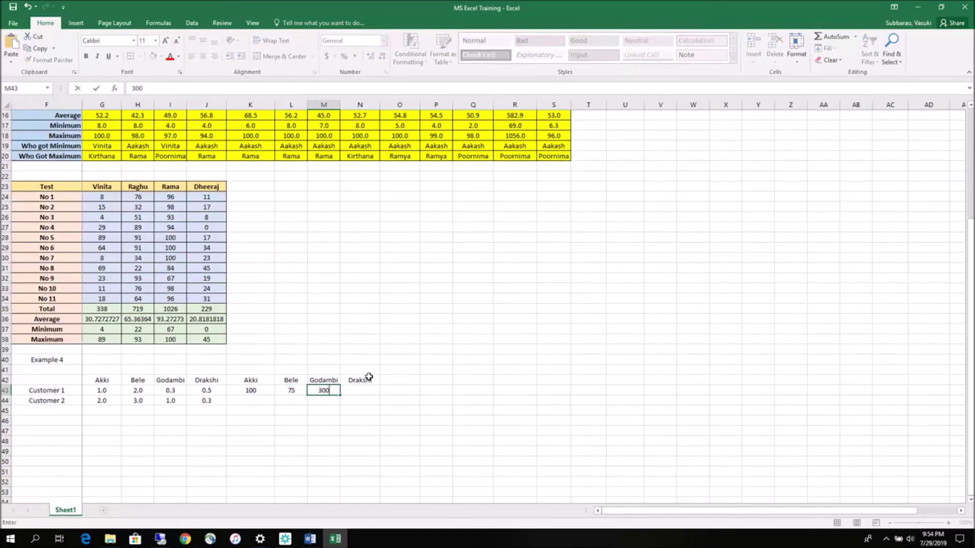
key("Tab")
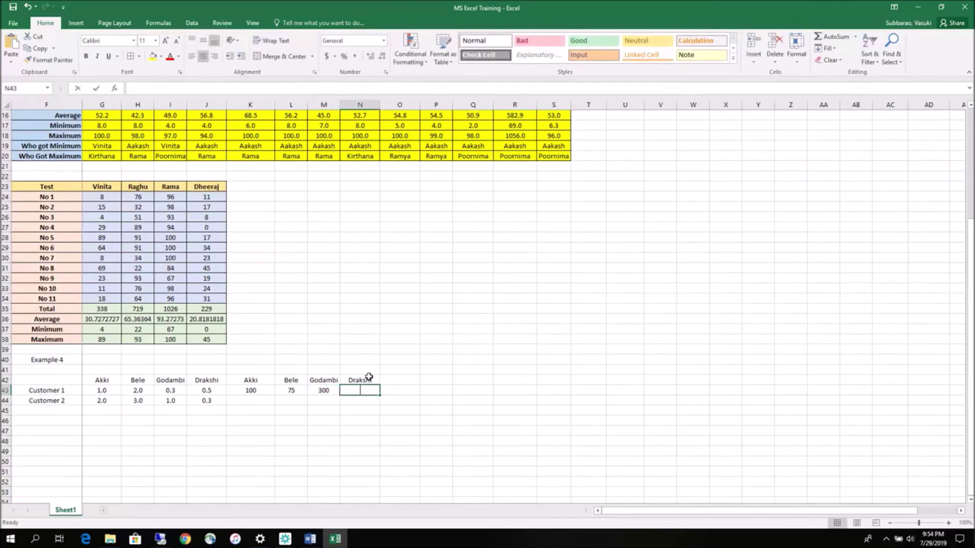
type("150")
key("Down")
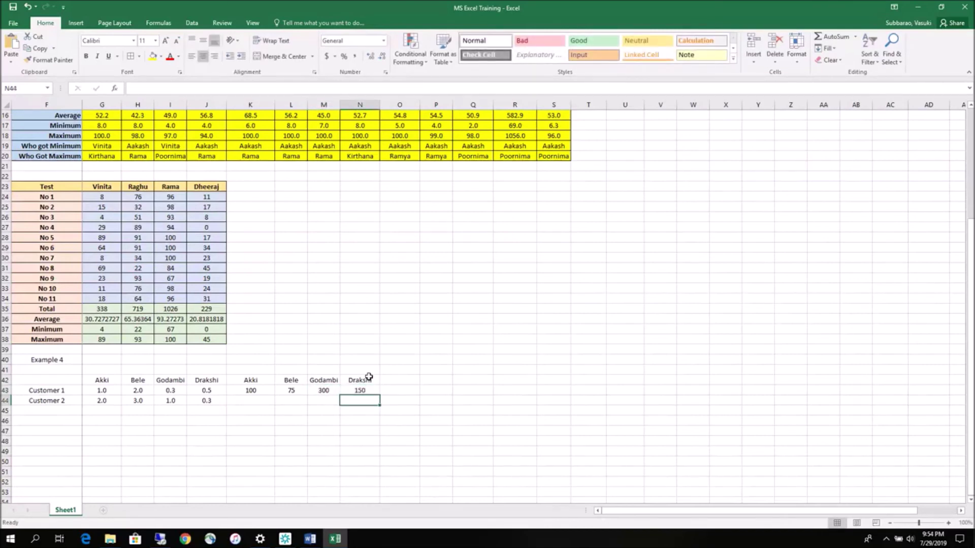
Step: Link K44 to the price above with =K43 and fill it across and down to N52
left_click_drag(243, 391, 356, 392)
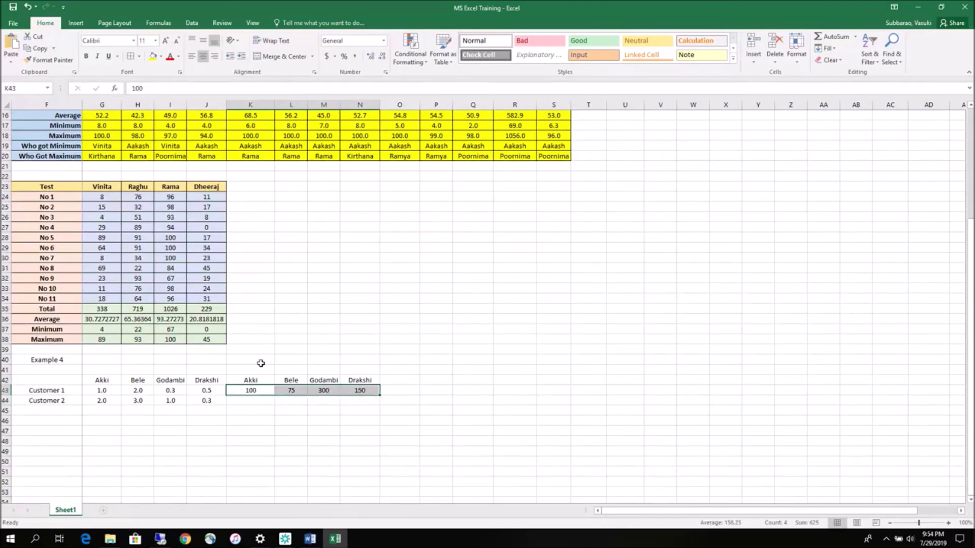
right_click(260, 392)
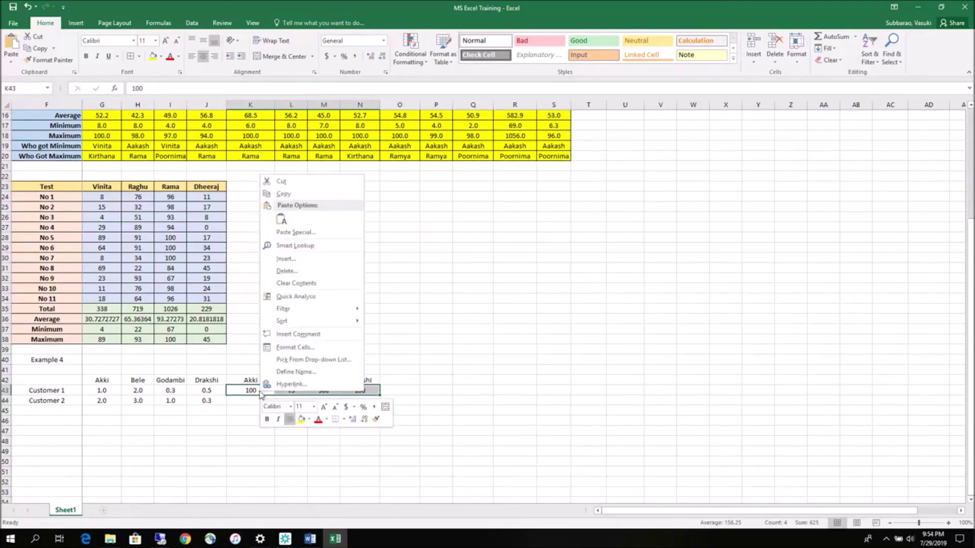
left_click(291, 194)
left_click_drag(250, 406, 255, 480)
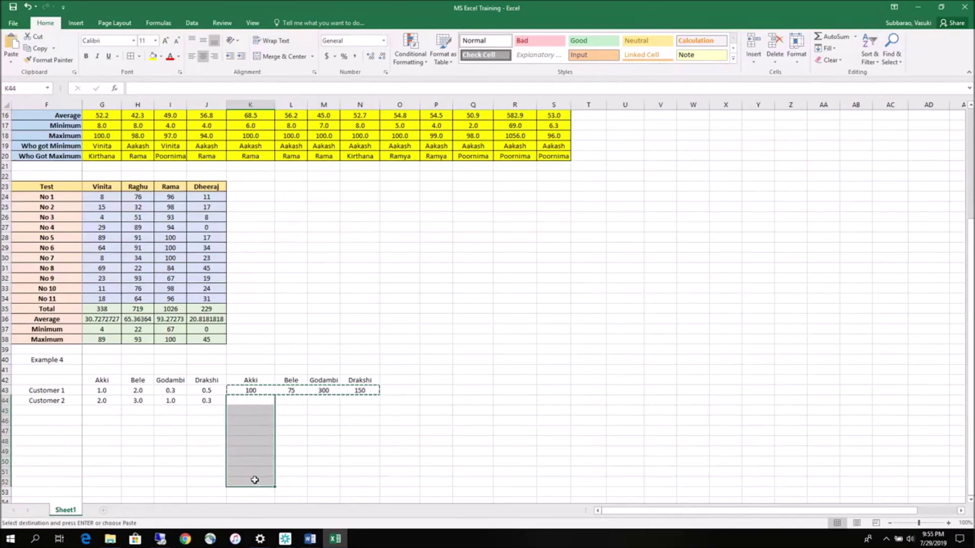
right_click(255, 480)
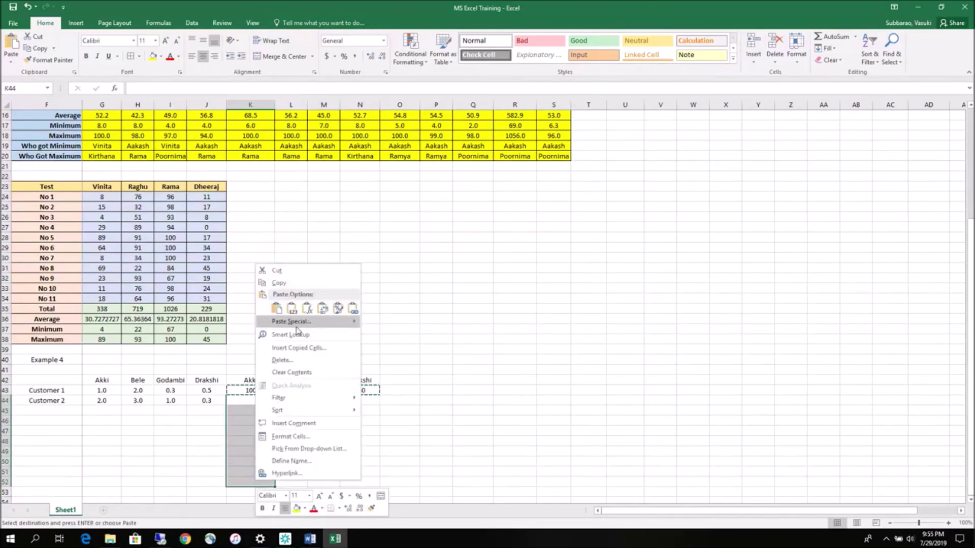
left_click(244, 409)
left_click(248, 397)
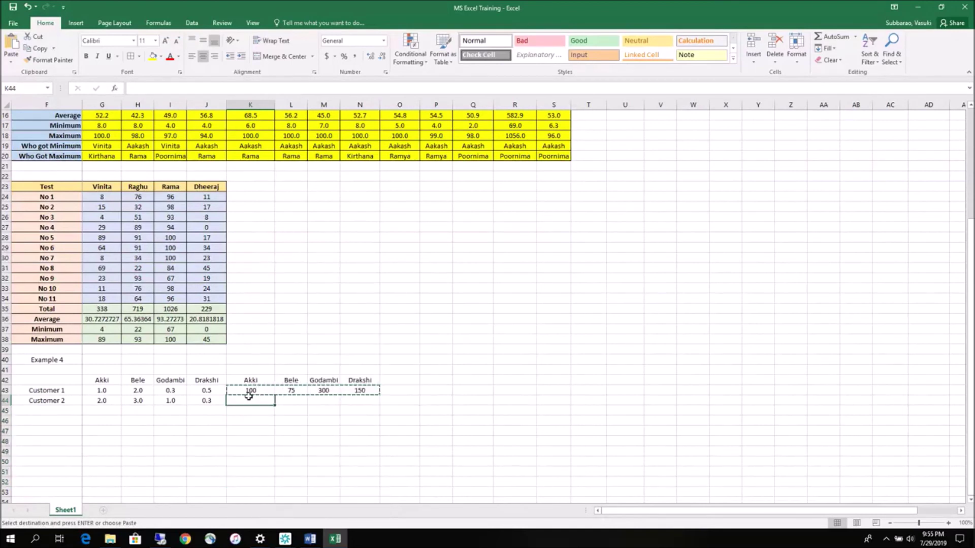
type("=")
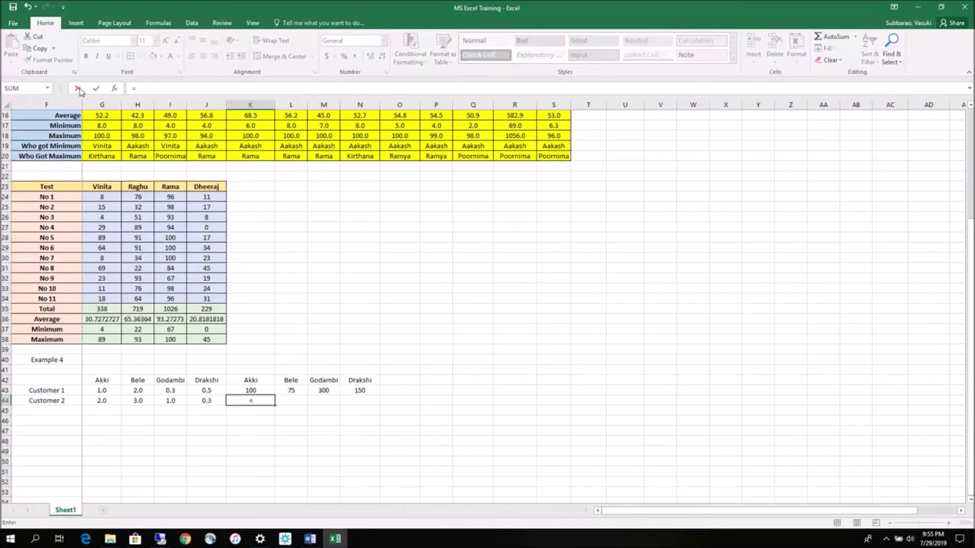
key("Escape")
type("=")
left_click(256, 389)
key("Return")
left_click(261, 401)
mouse_move(278, 407)
left_mouse_down()
mouse_move(378, 405)
mouse_move(372, 488)
left_mouse_up()
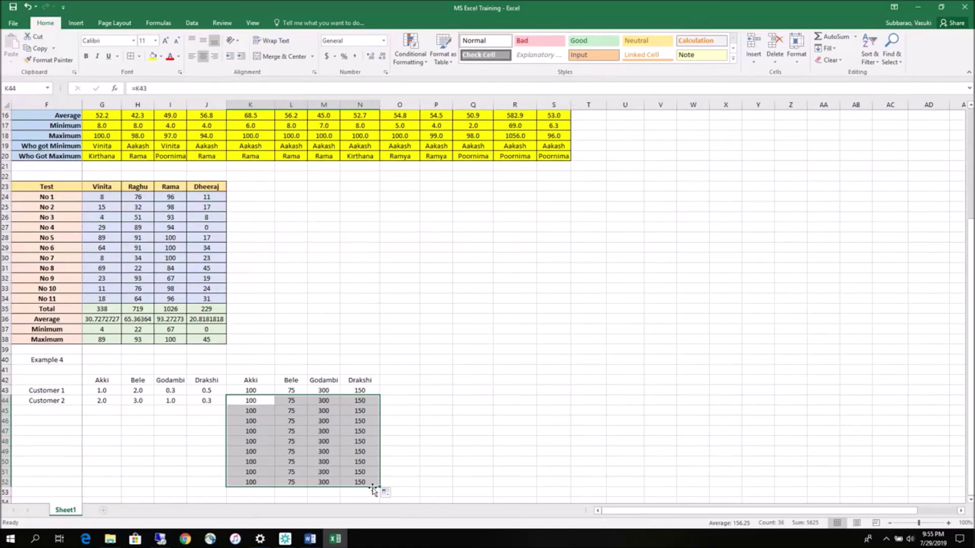
Step: Change the Akki price in K43 to 150 so all linked rows update
left_click(250, 390)
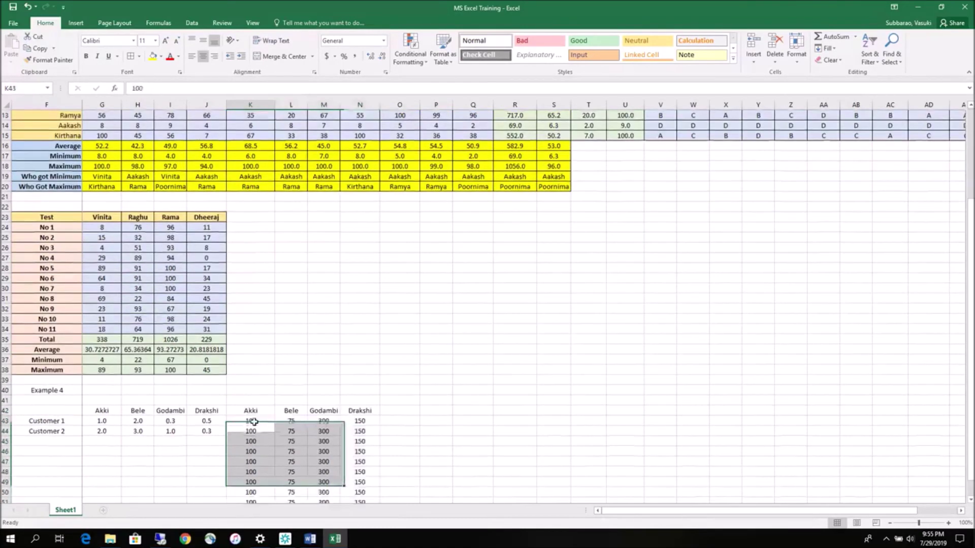
scroll(254, 422, "down", 2)
type("150")
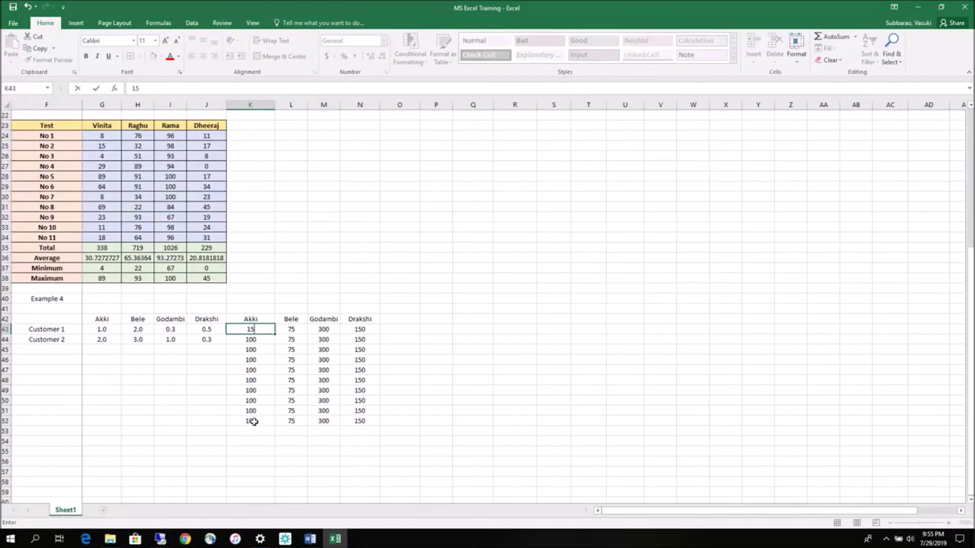
key("Return")
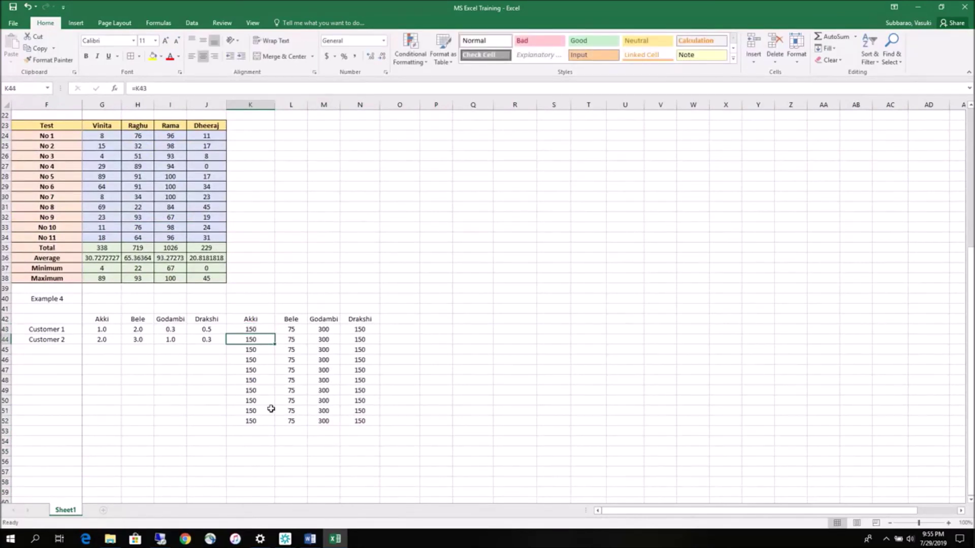
scroll(271, 408, "up", 1)
left_click_drag(251, 349, 370, 349)
right_click(371, 350)
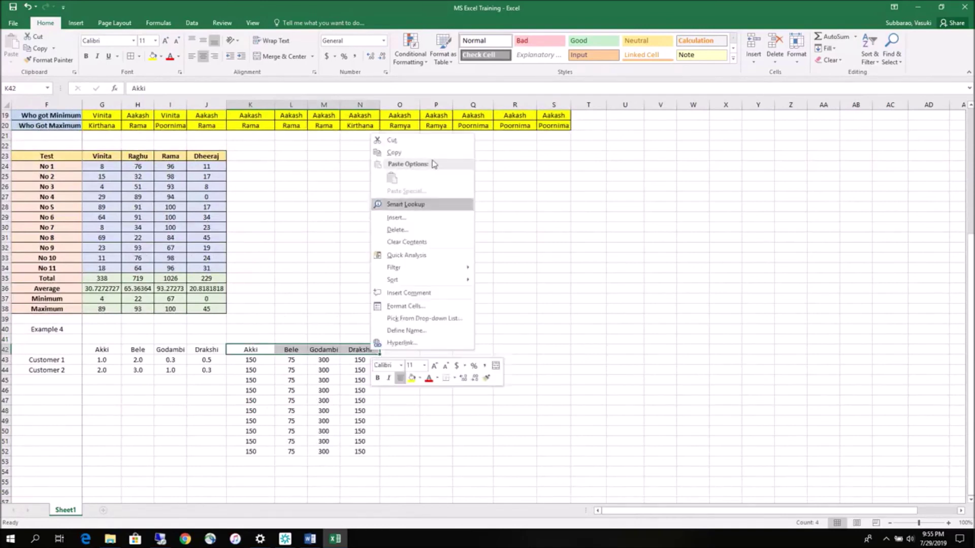
Step: Copy the item headers from K42:N42 to O42:R42
left_click(401, 152)
left_click(402, 351)
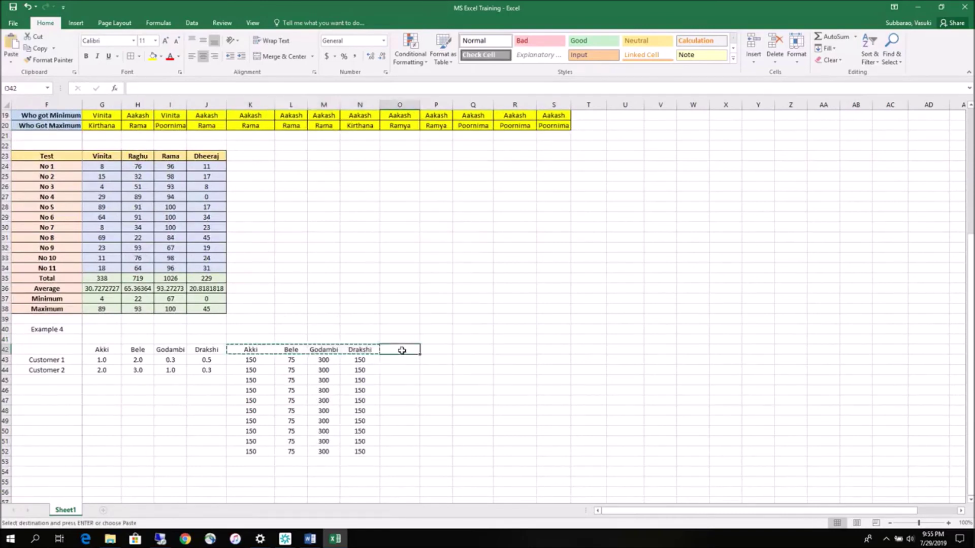
right_click(409, 351)
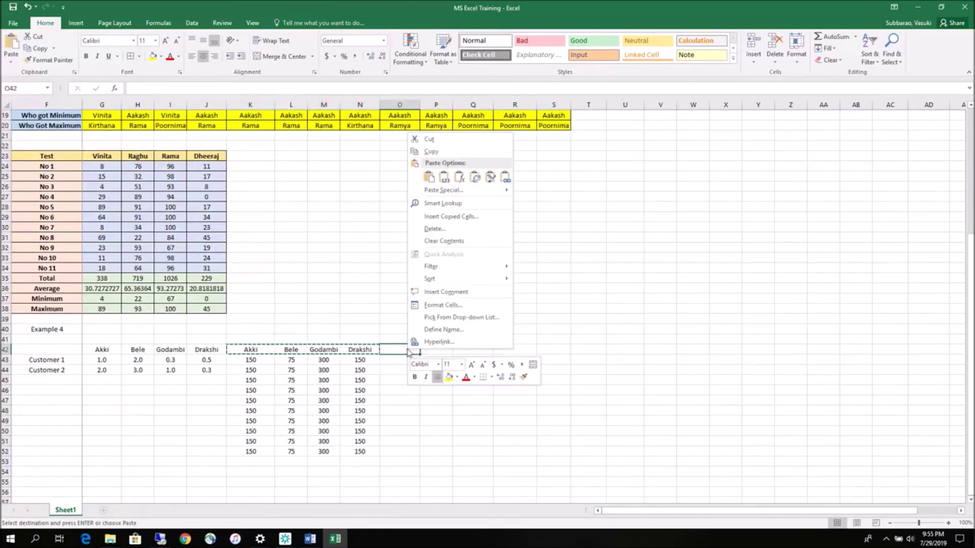
left_click(429, 176)
Step: Enter the cost formula =G43*K43 in O43 and fill it right to R43
left_click(404, 362)
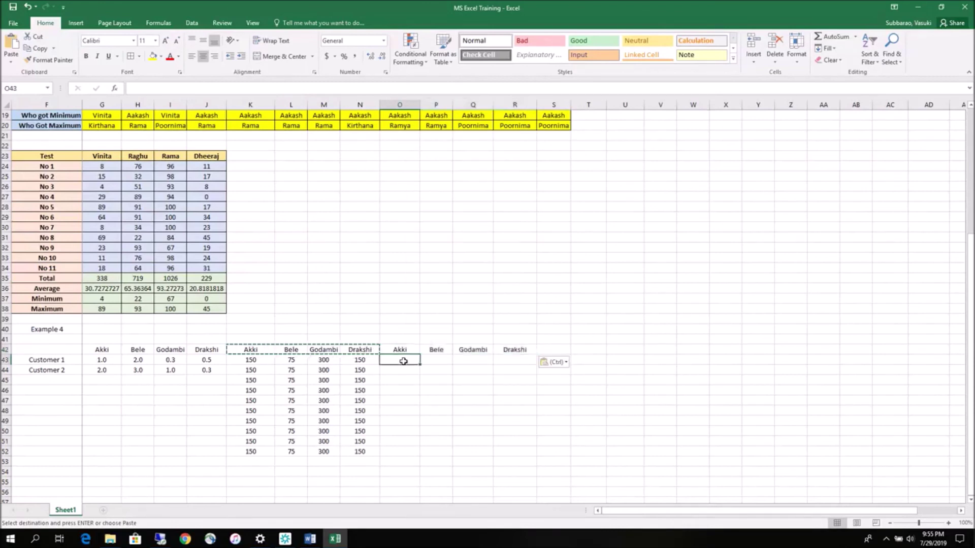
type("=")
left_click(105, 360)
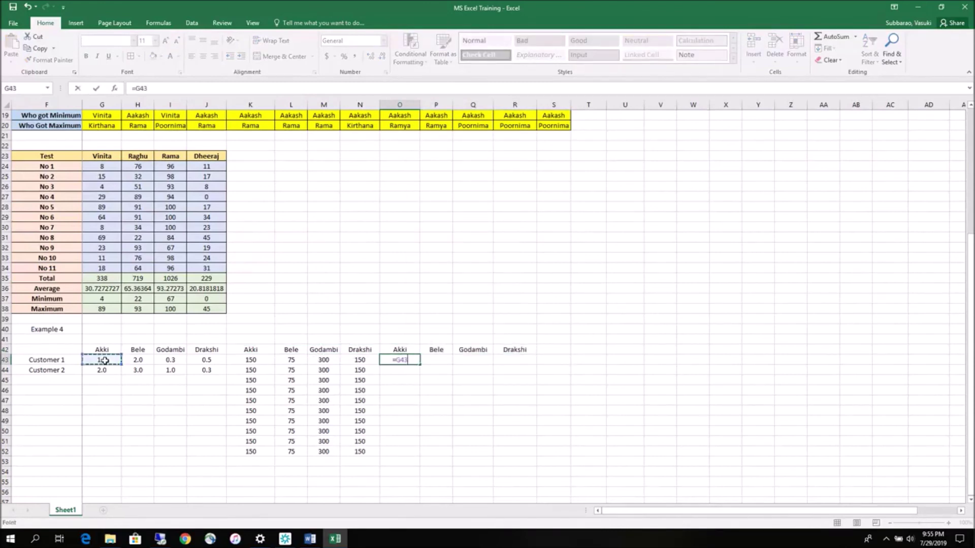
type("*")
left_click(256, 360)
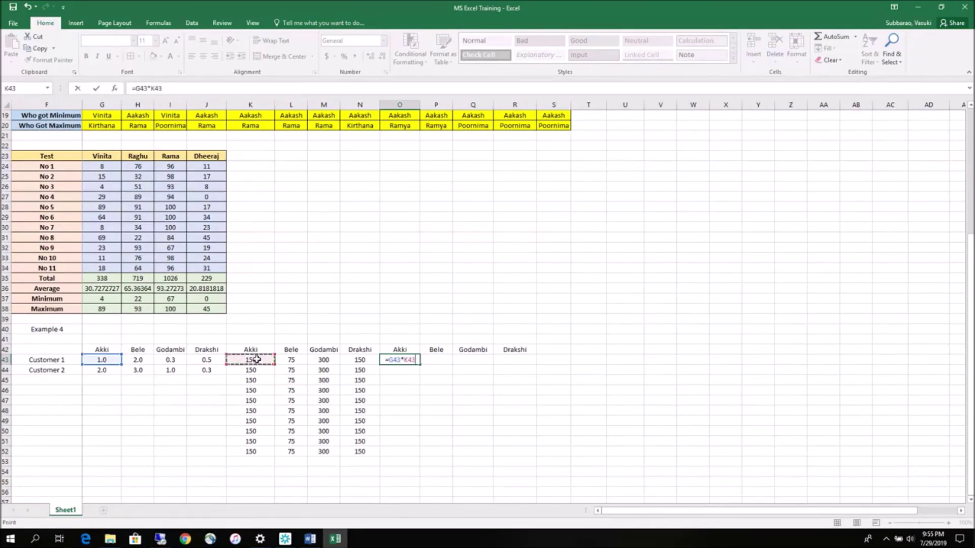
key("Return")
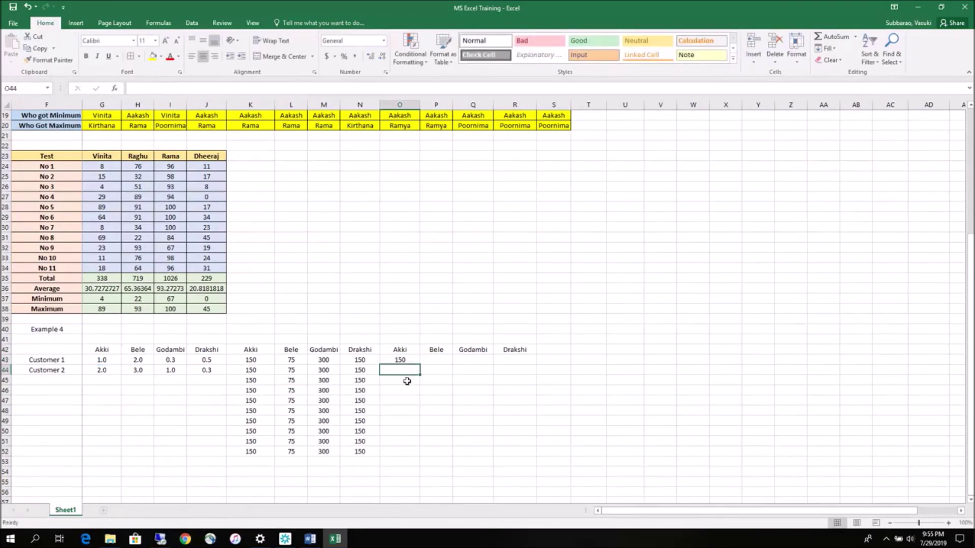
left_click(406, 362)
left_click_drag(421, 365, 515, 362)
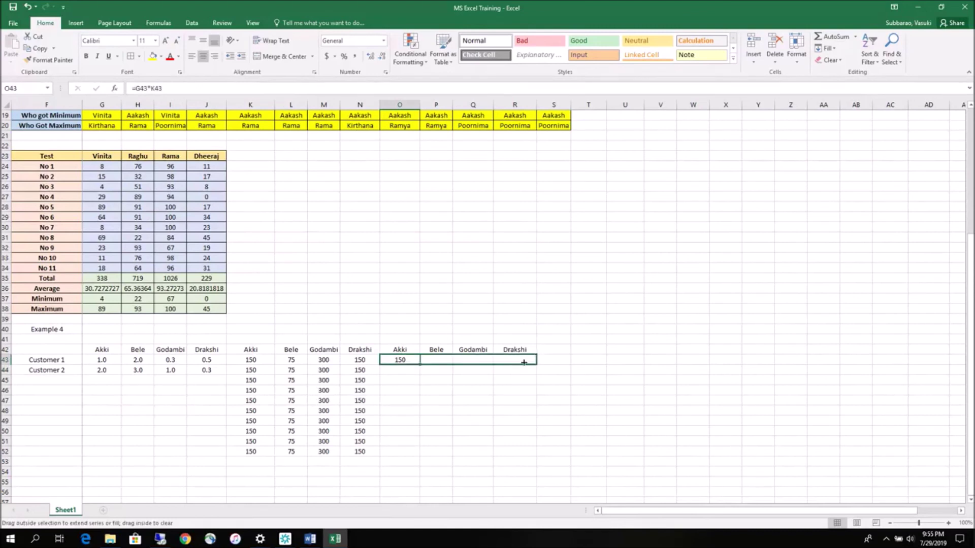
Step: Add a 'Total' header in S42 with =SUM(O43:R43) below it
left_click(560, 348)
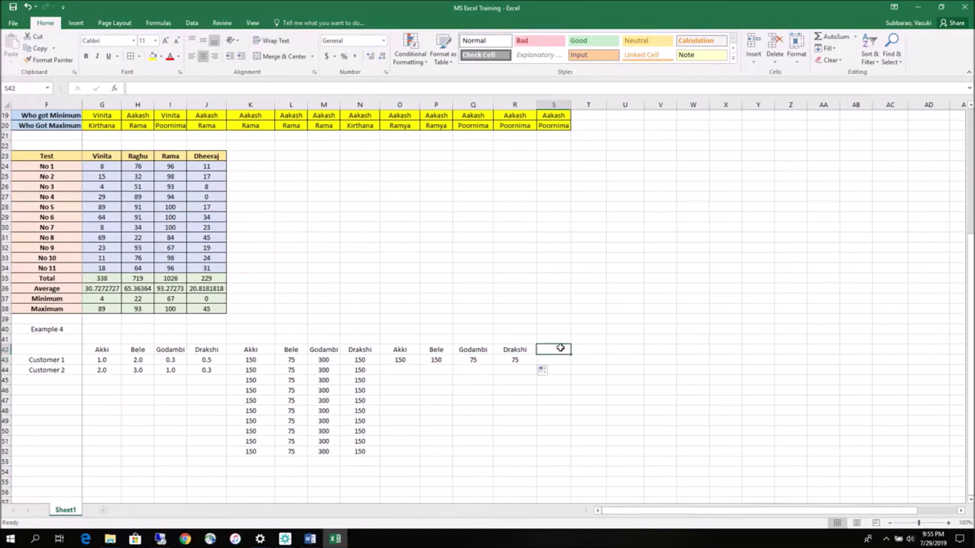
type("Total")
key("Return")
type("=sum(")
left_click(404, 359)
left_click_drag(405, 359, 498, 359)
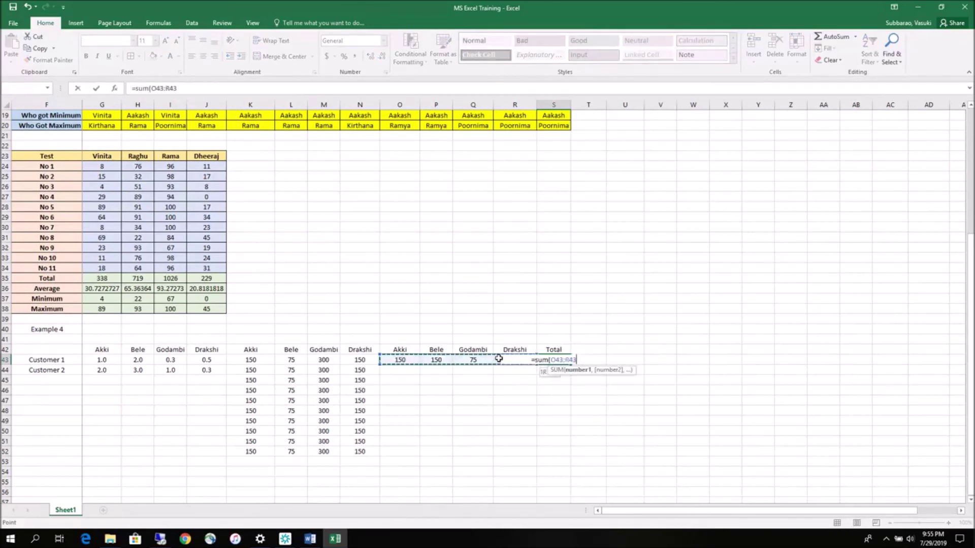
type(")")
key("Return")
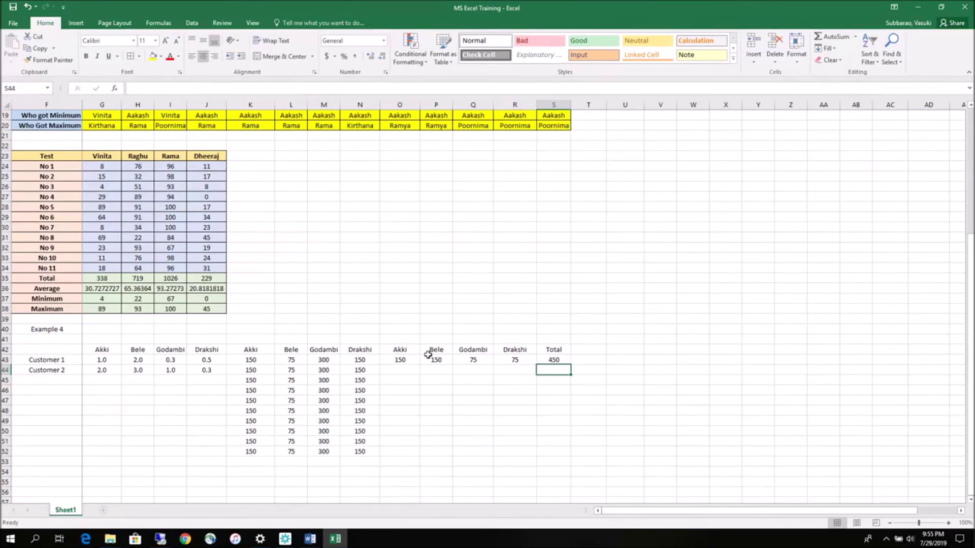
Step: Fill the cost and total formulas in O43:S43 down to row 52
left_click_drag(400, 360, 555, 361)
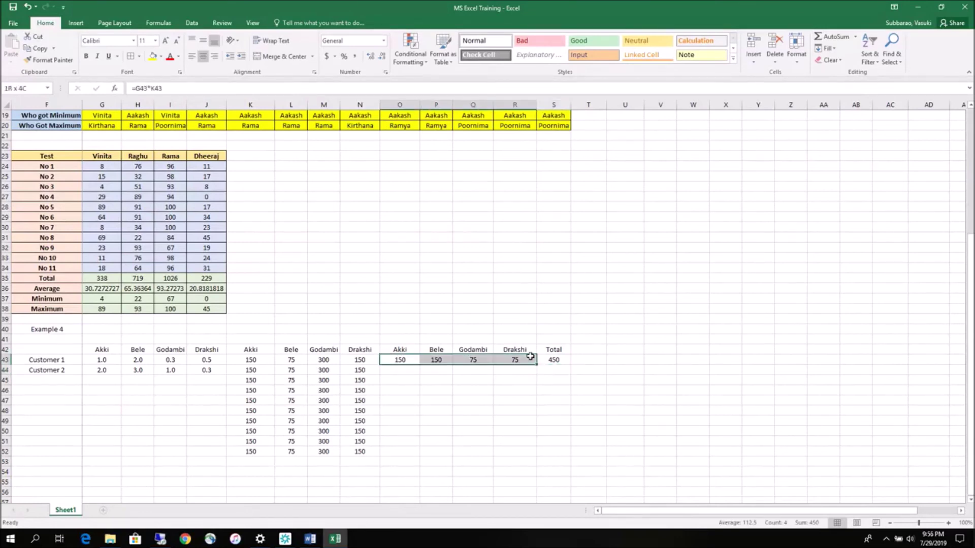
left_click(572, 368)
mouse_move(401, 359)
left_mouse_down()
mouse_move(565, 360)
mouse_move(563, 454)
left_mouse_up()
left_click_drag(563, 455, 563, 456)
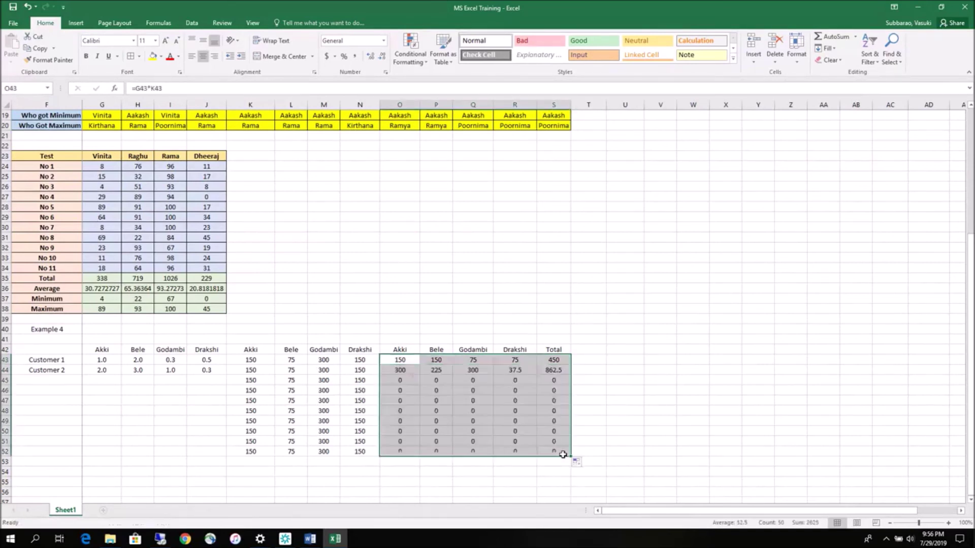
left_click(558, 370)
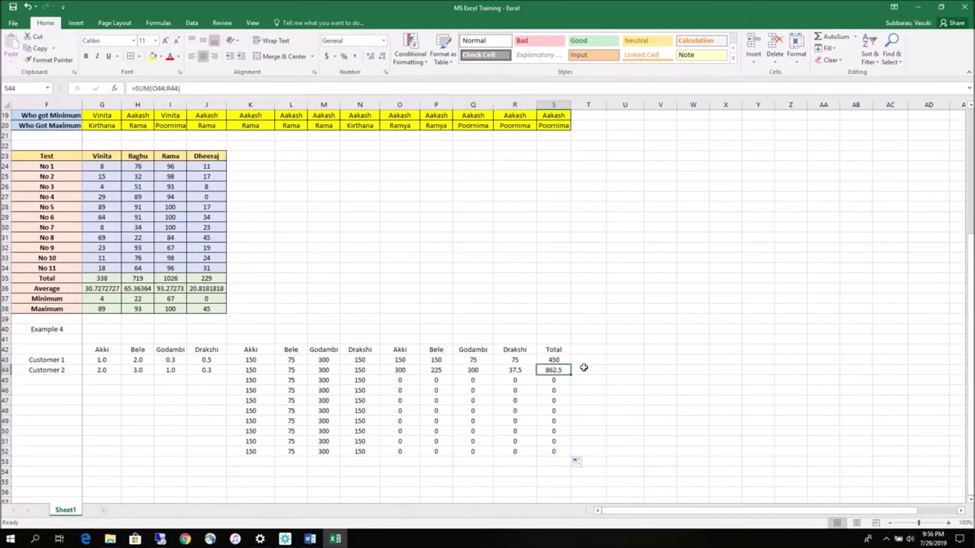
Step: Enter Customer 3 in F45 with Akki, Bele, Godambi and Drakshi quantities 4, 1, 1, 1
left_click(59, 378)
type("Customer 3")
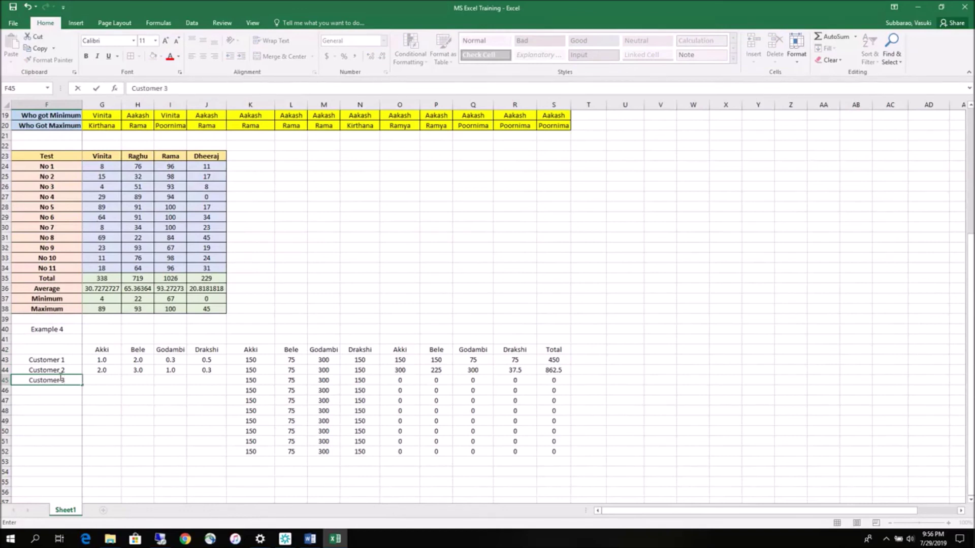
key("Tab")
type("4")
key("Tab")
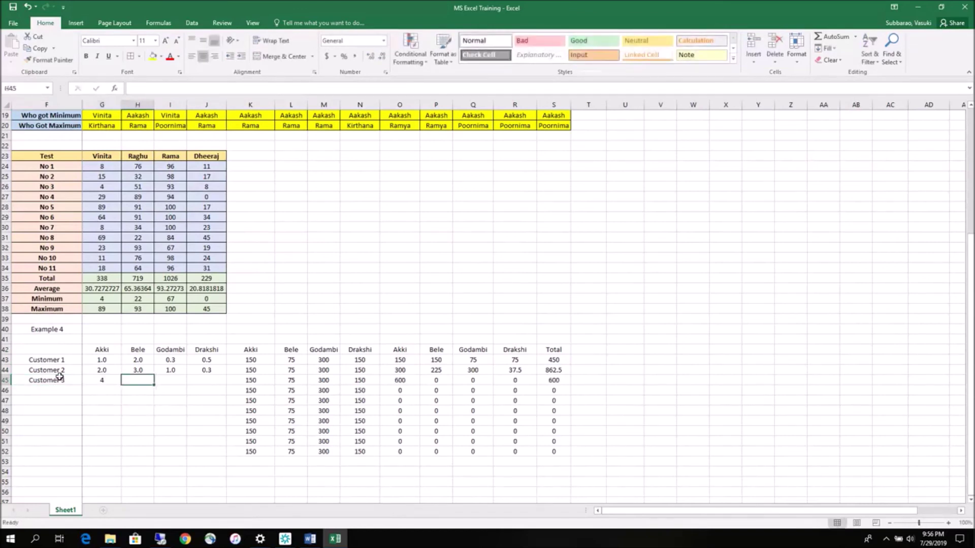
type("1")
key("Tab")
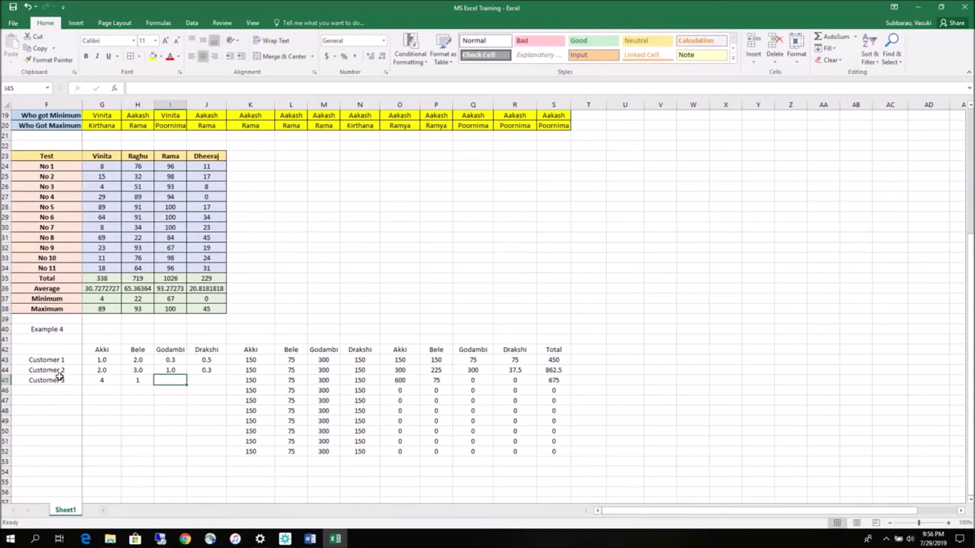
type("1")
key("Tab")
type("1")
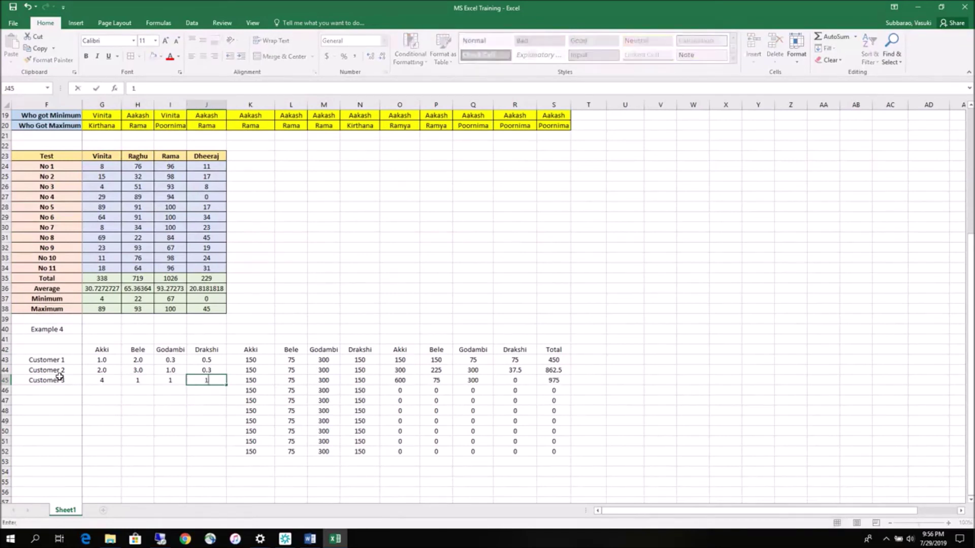
key("Tab")
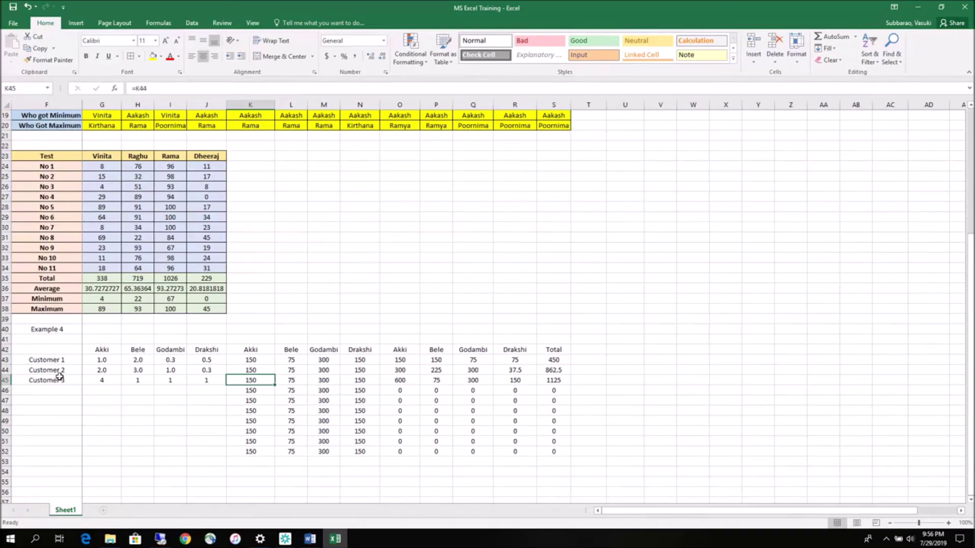
left_click(157, 434)
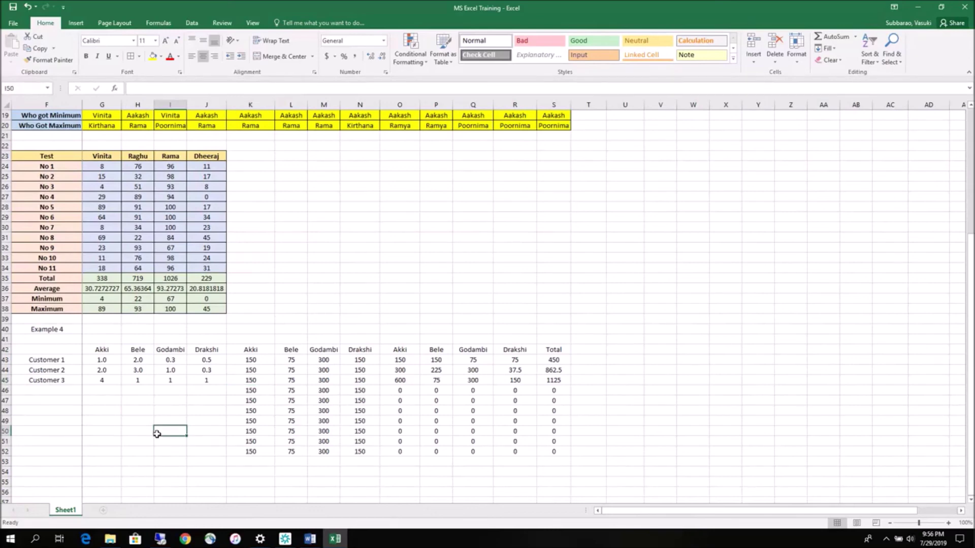
scroll(157, 434, "up", 3)
scroll(157, 434, "up", 3)
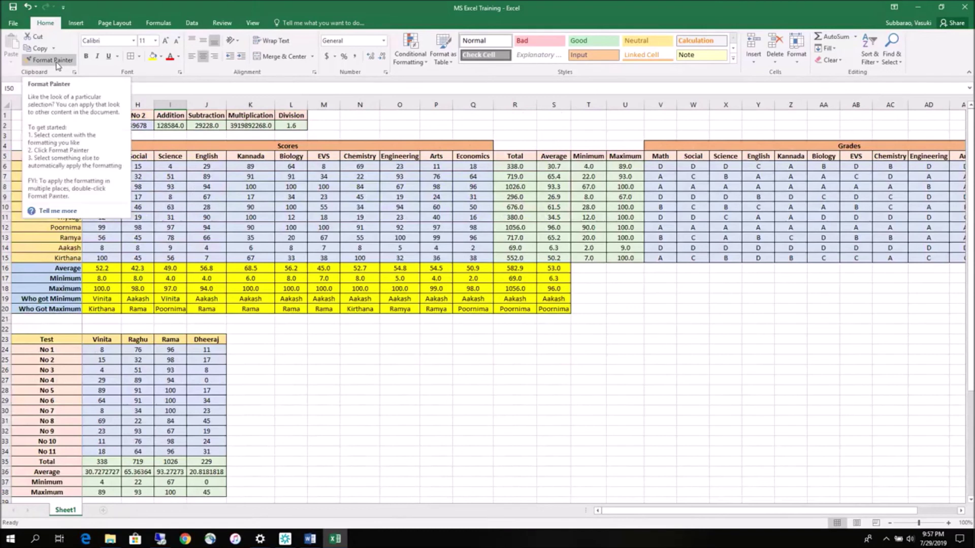
left_click(526, 177)
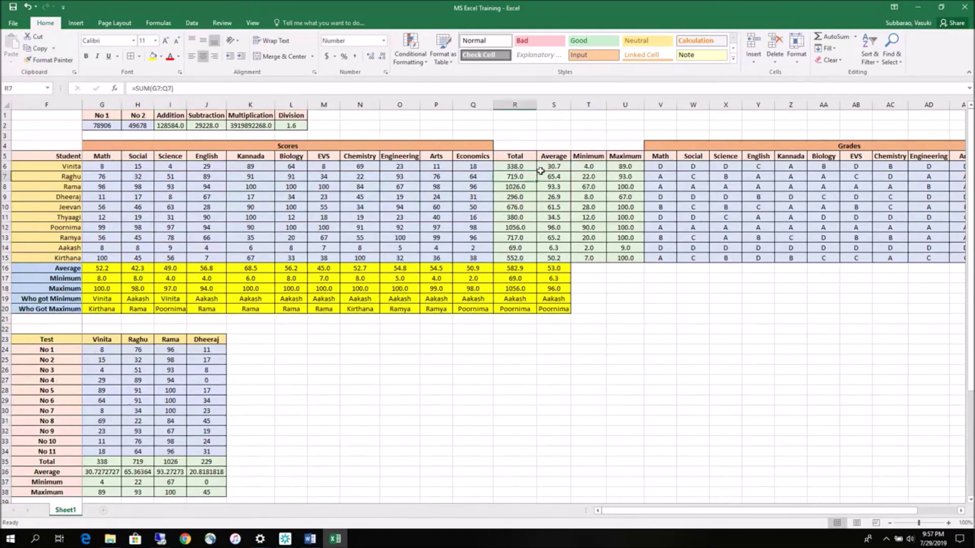
left_click(558, 178)
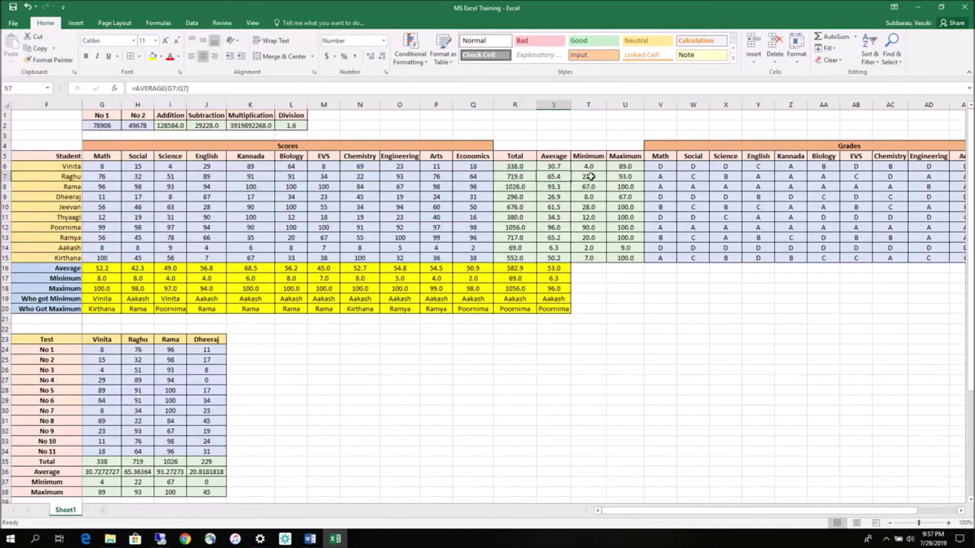
left_click(589, 177)
left_click(627, 178)
left_click(249, 124)
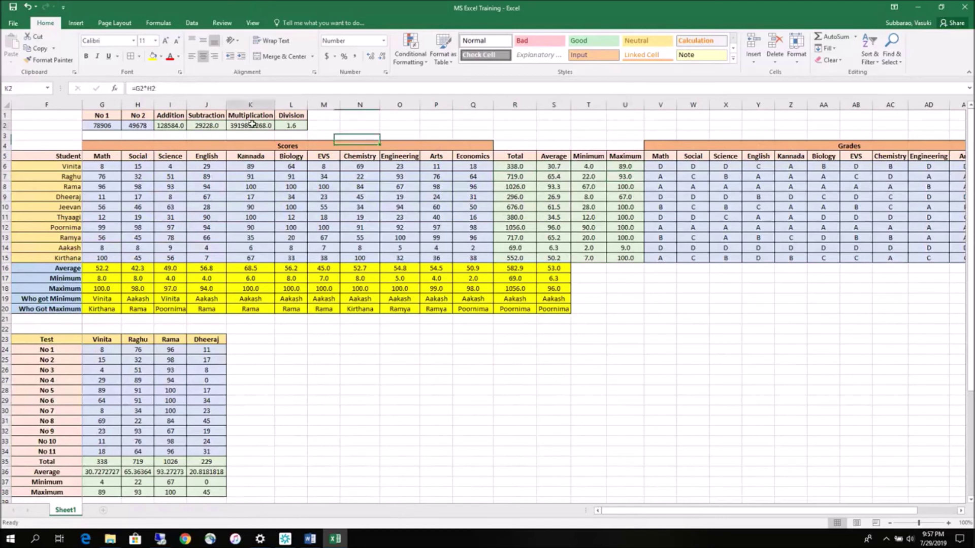
left_click(670, 167)
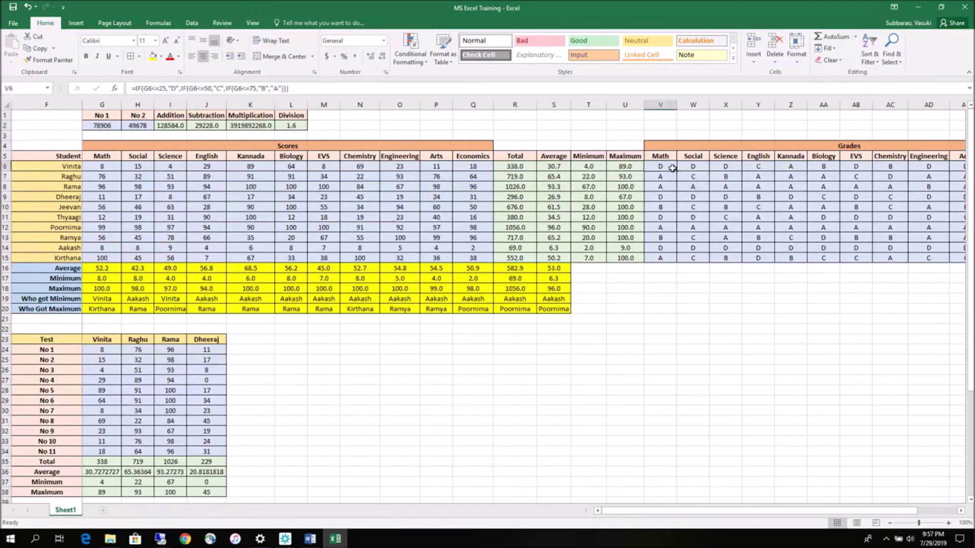
left_click(106, 299)
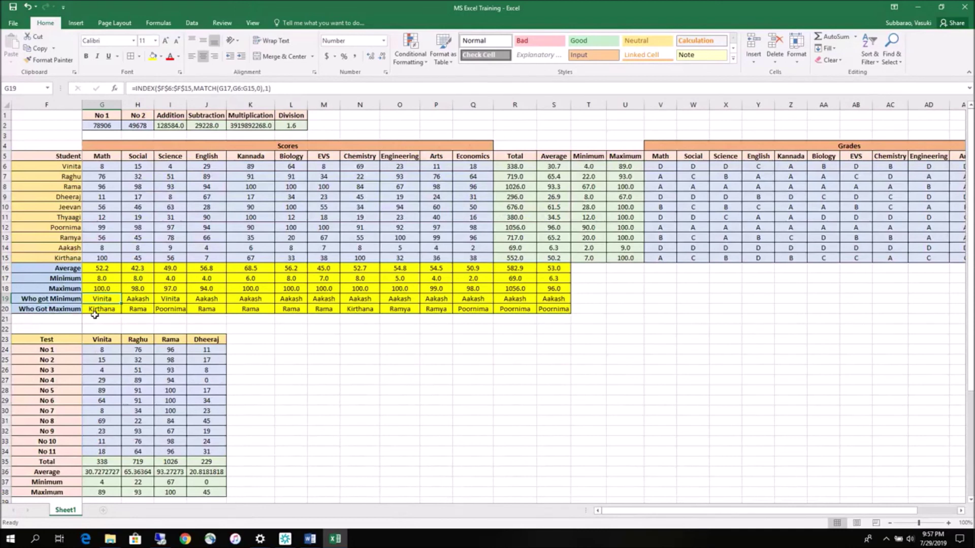
left_click_drag(71, 167, 57, 257)
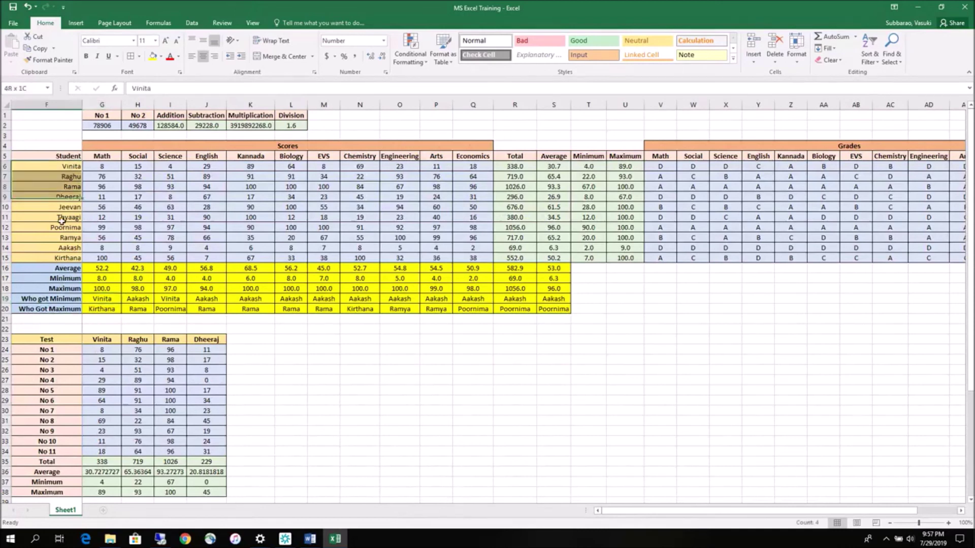
left_click(102, 197)
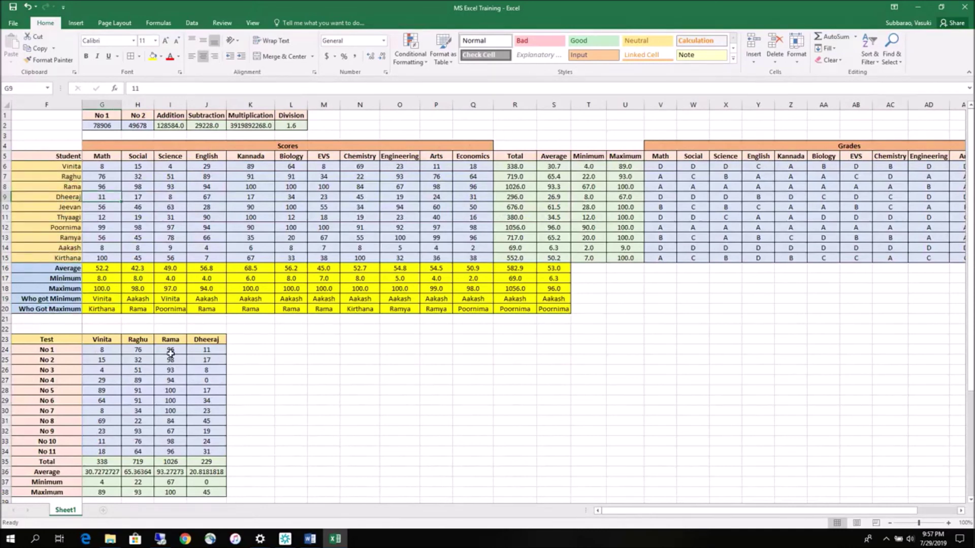